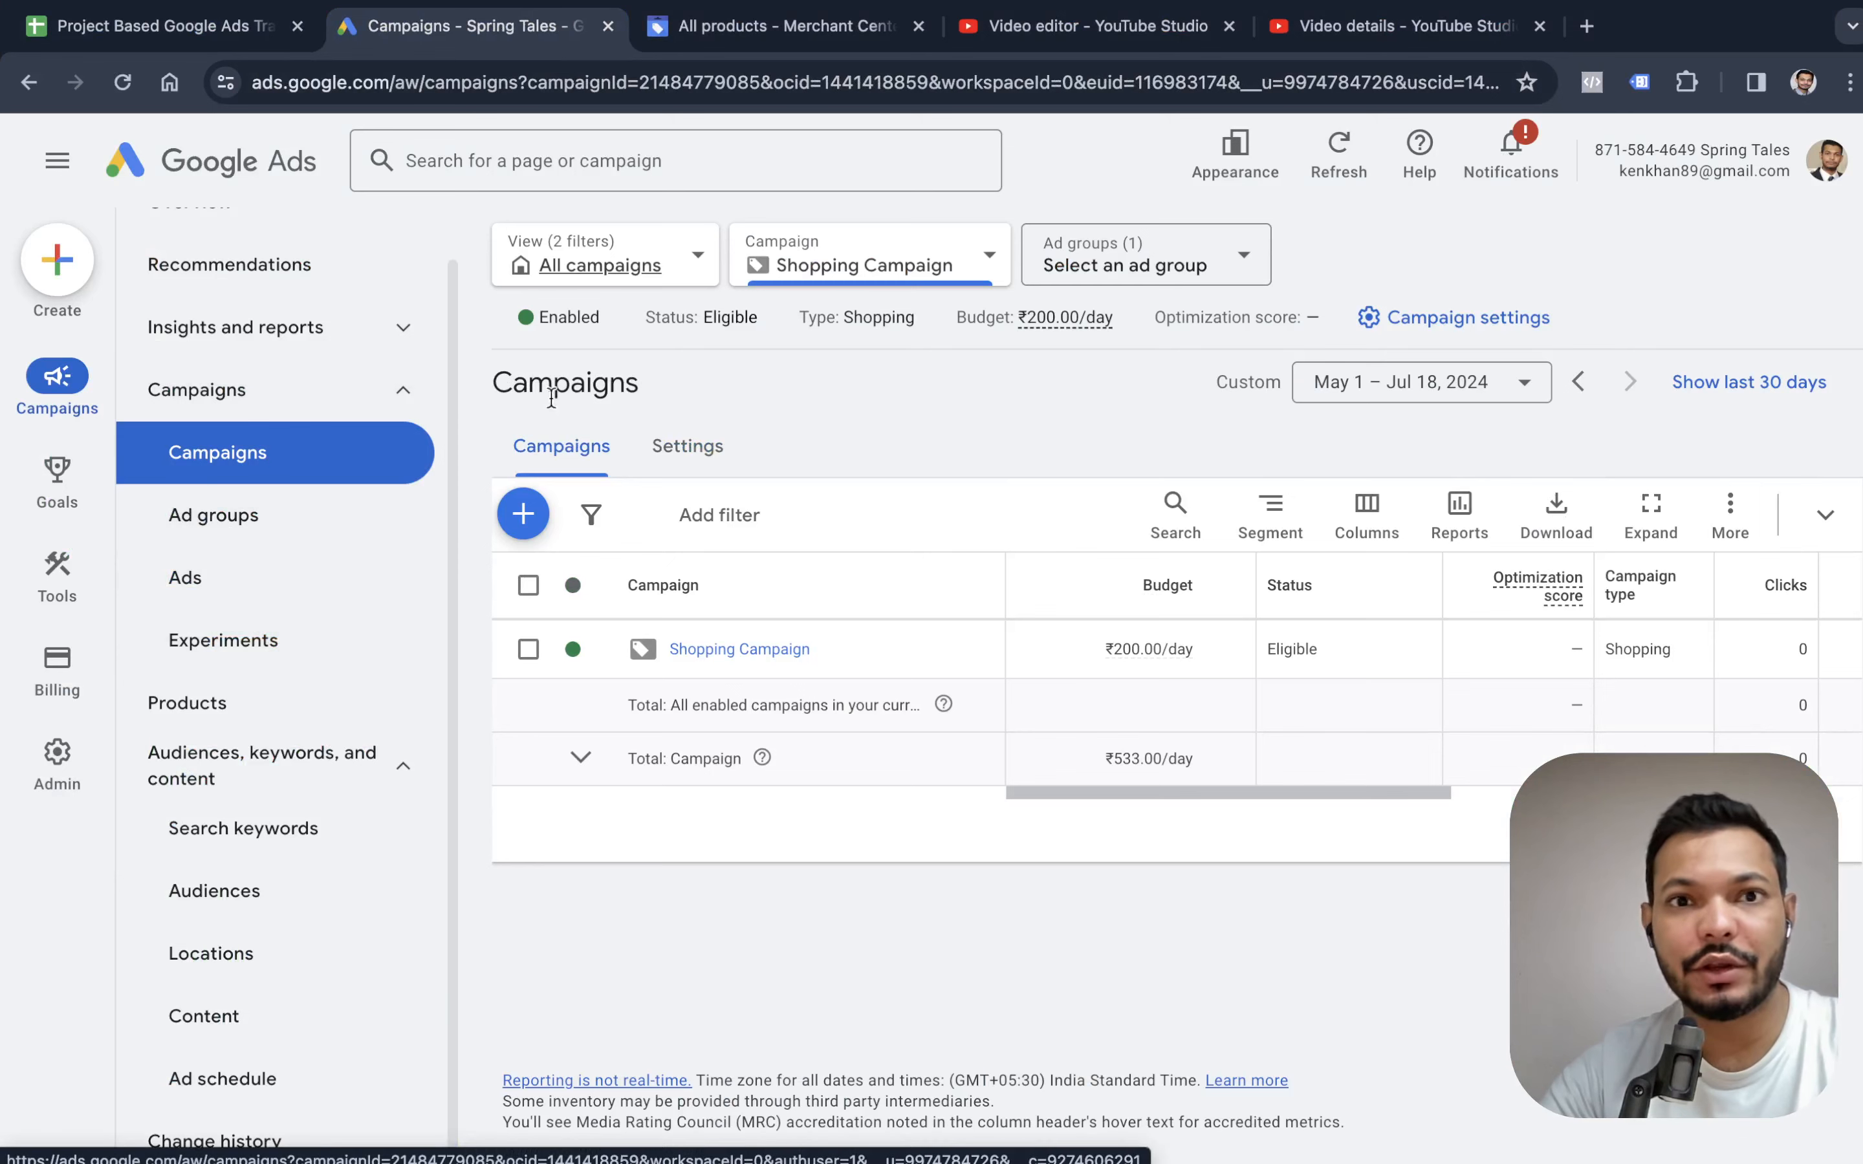
Start a new campaign with the Sales objective and continue with the account-default conversion goals.
{"action": "left_click", "coordinate": [522, 514]}
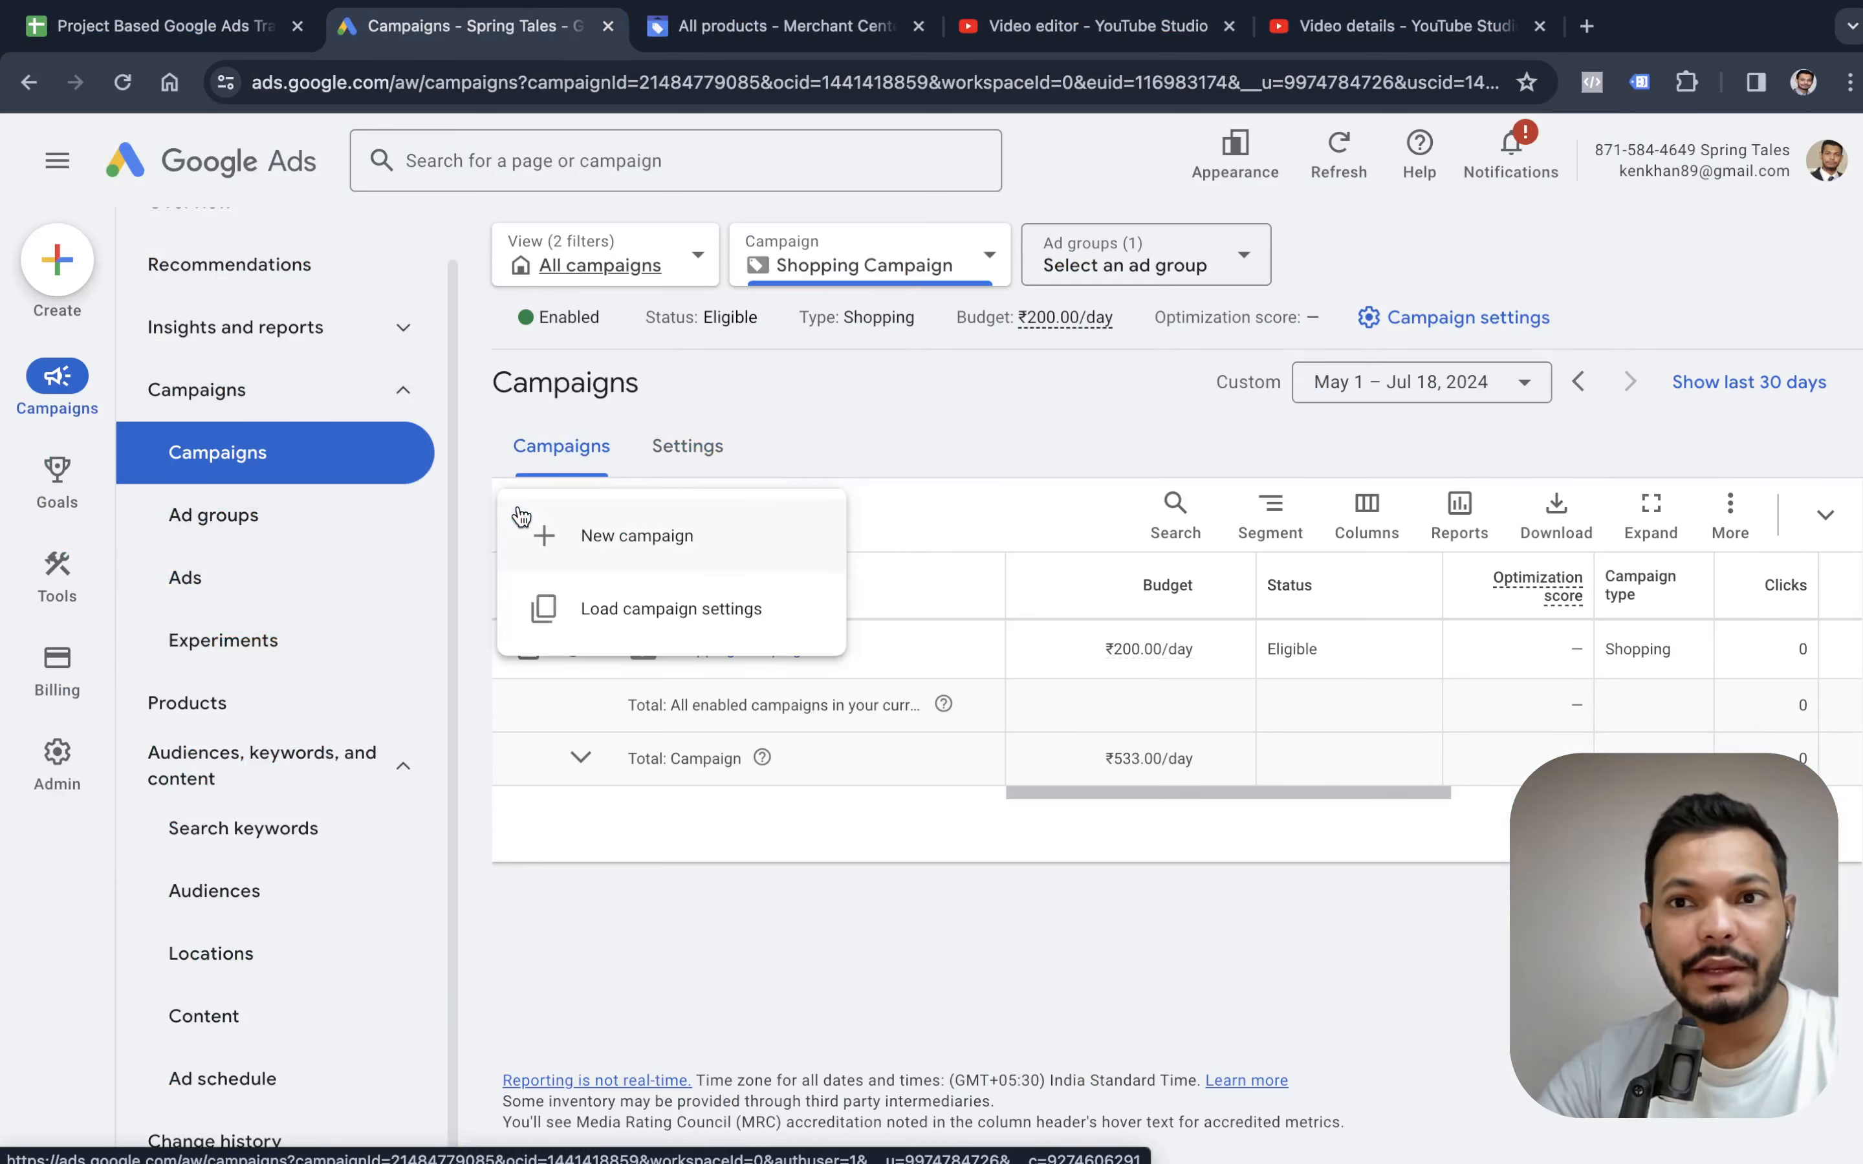
{"action": "left_click", "coordinate": [624, 561]}
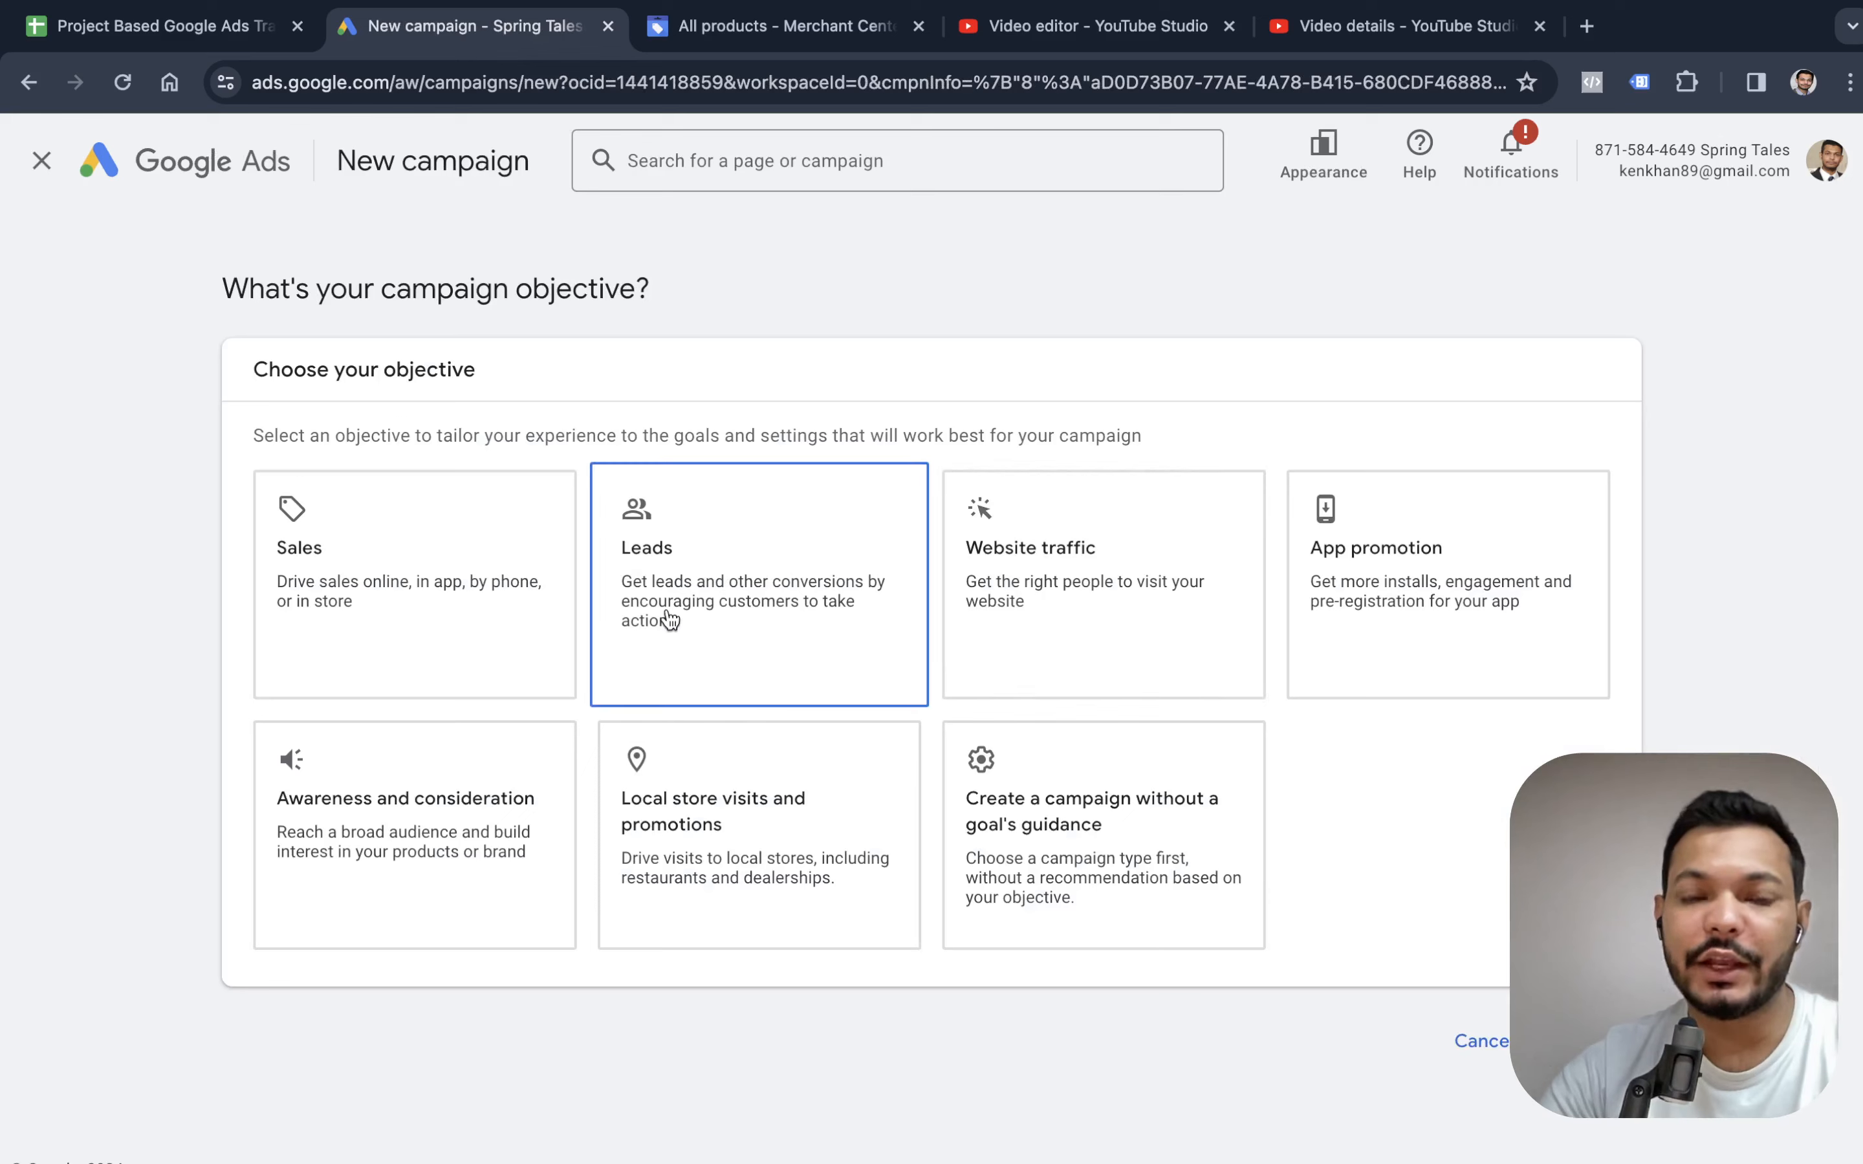
{"action": "left_click", "coordinate": [421, 615]}
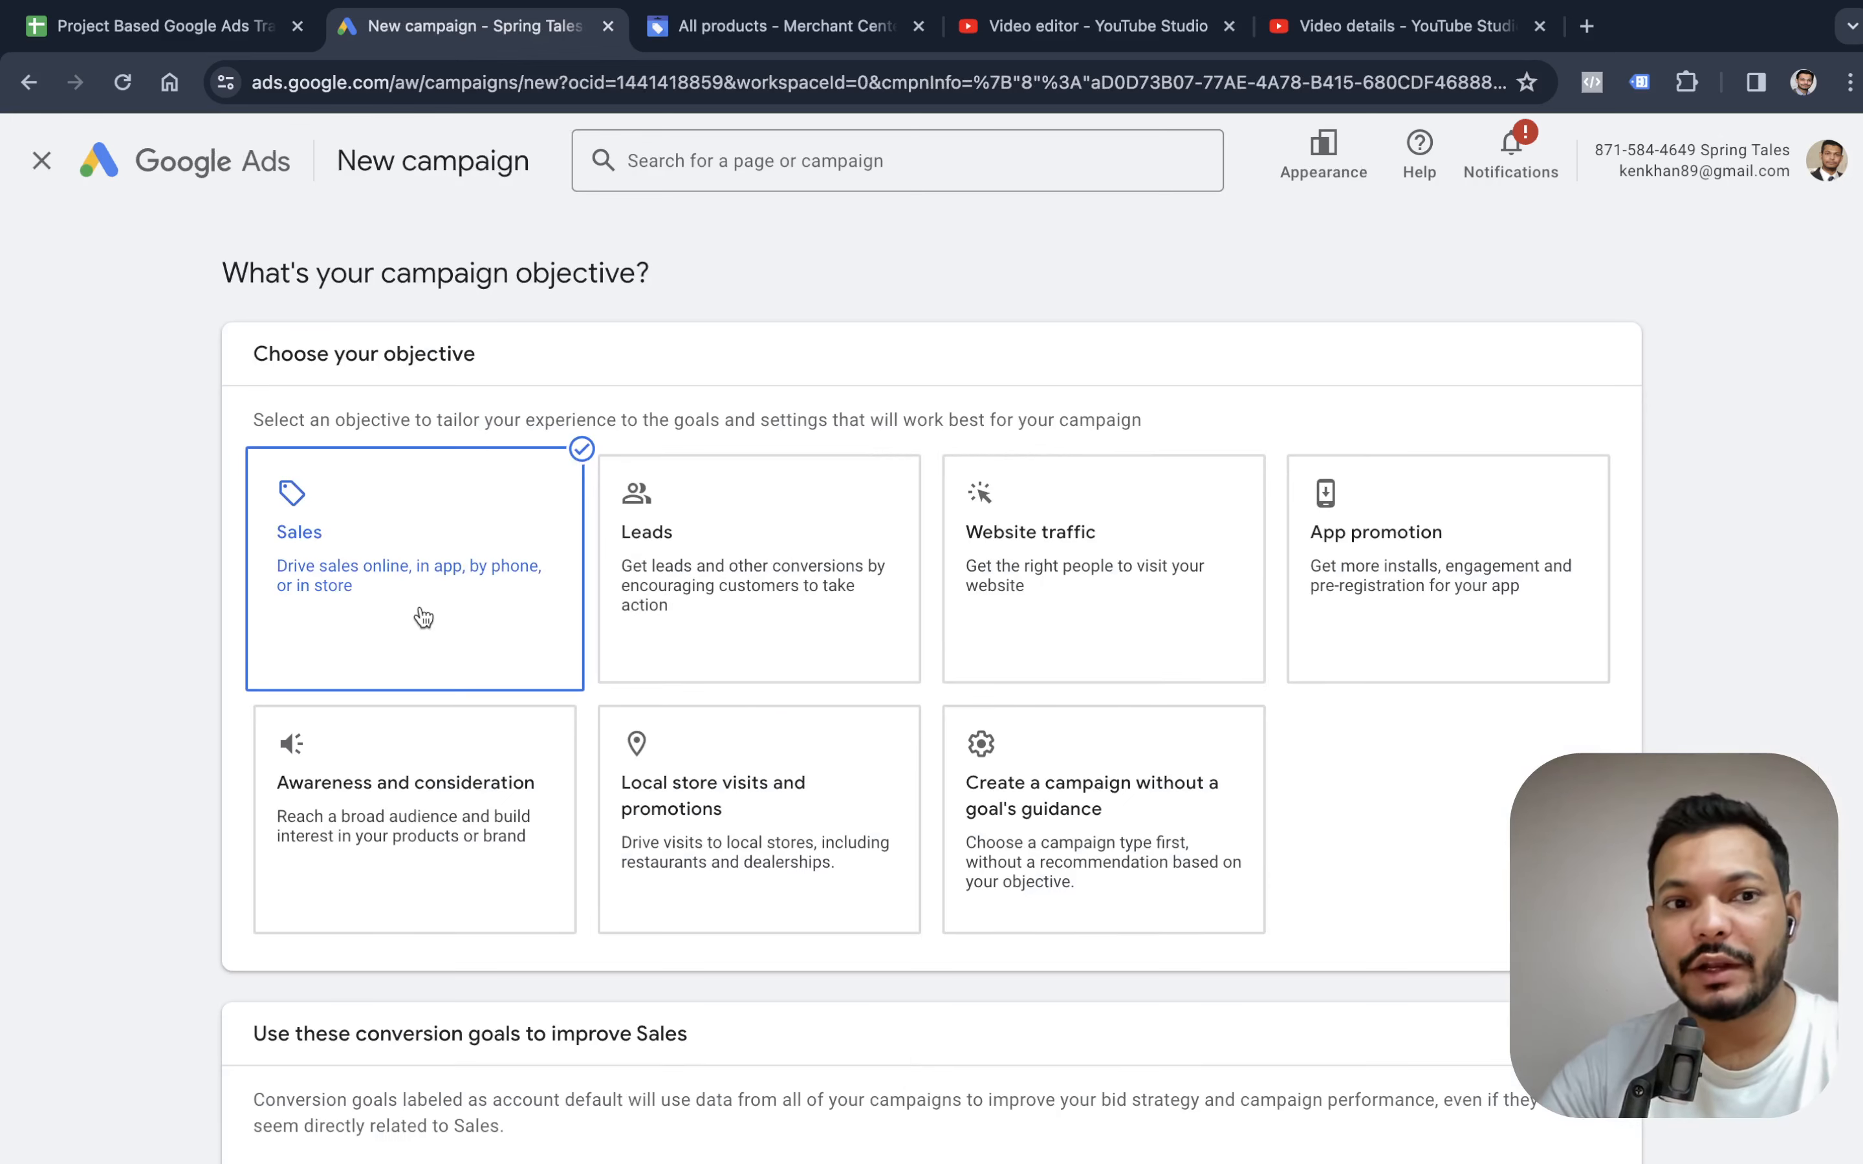
{"action": "scroll", "coordinate": [698, 673], "scroll_direction": "down", "scroll_amount": 1}
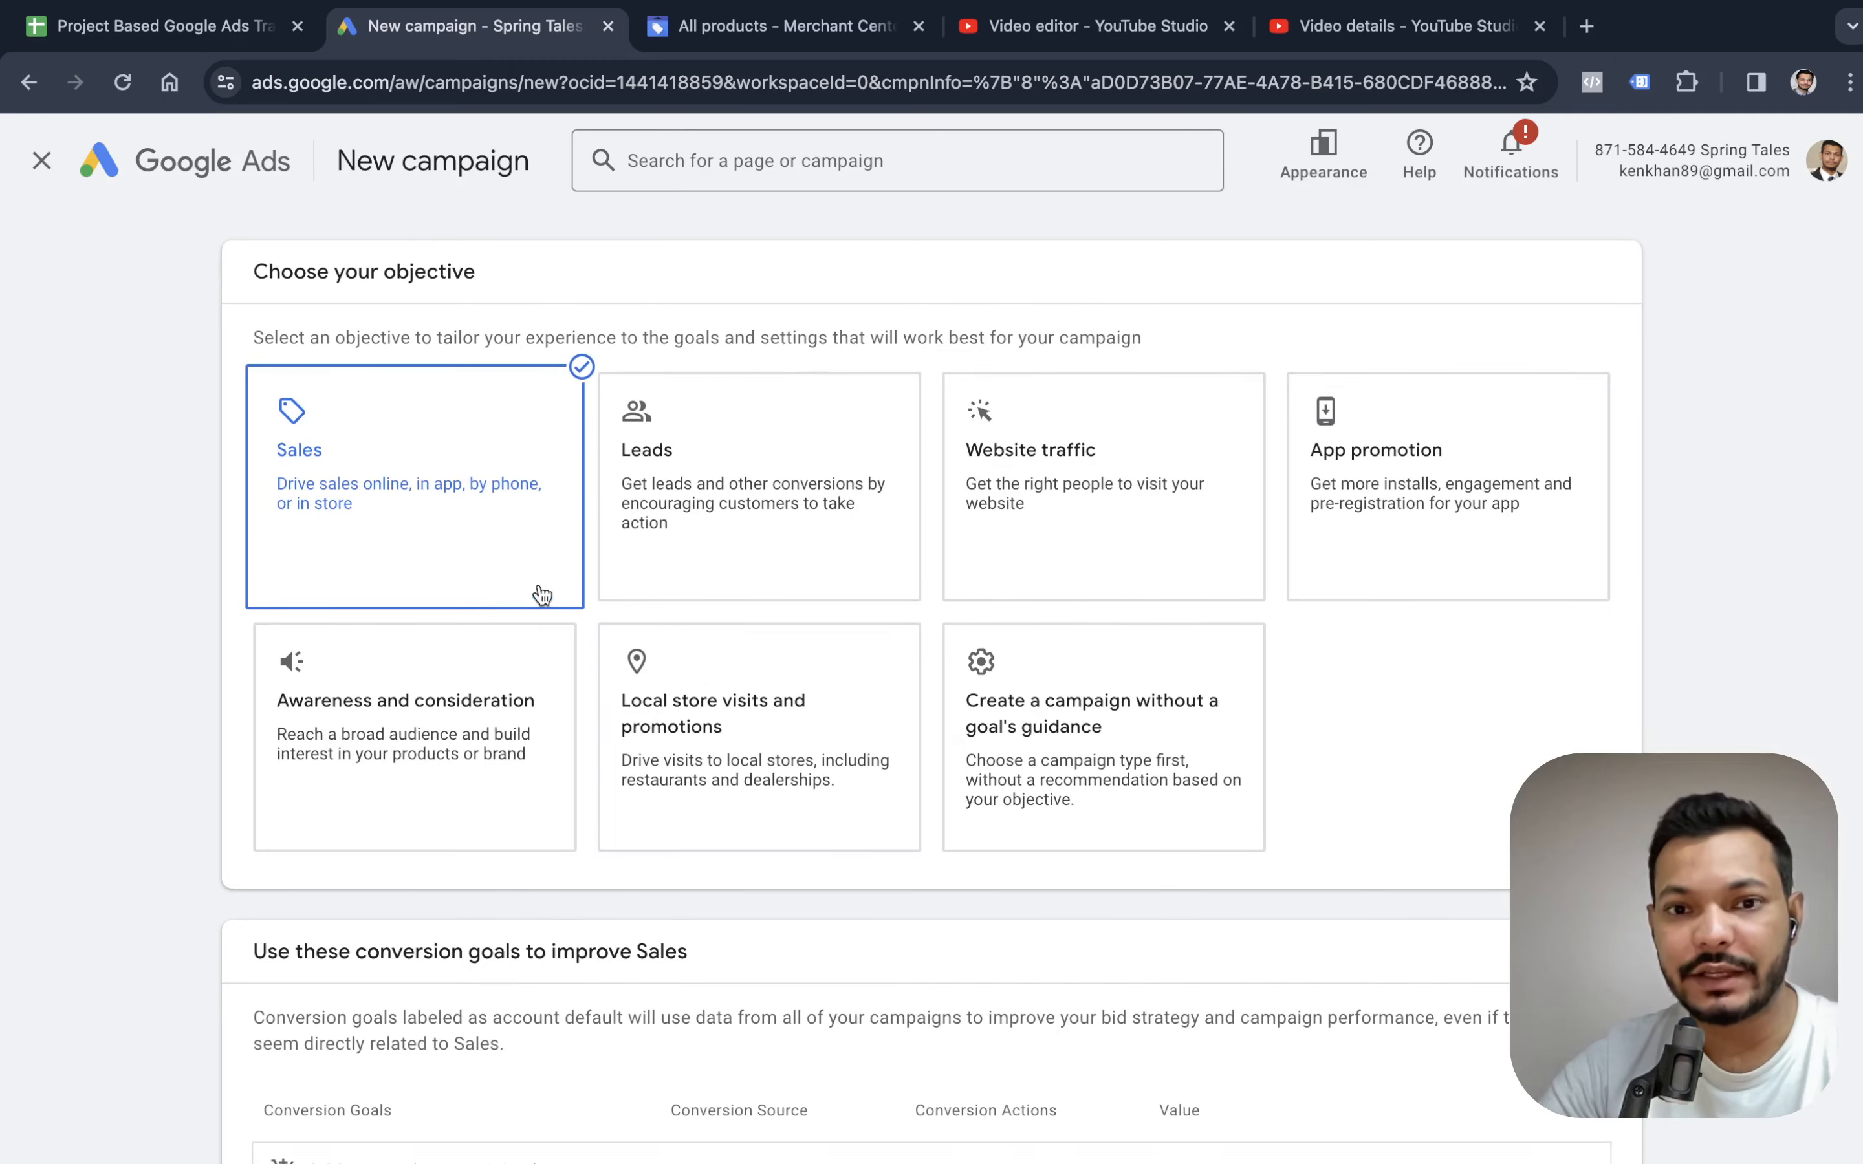
{"action": "scroll", "coordinate": [540, 595], "scroll_direction": "down", "scroll_amount": 9}
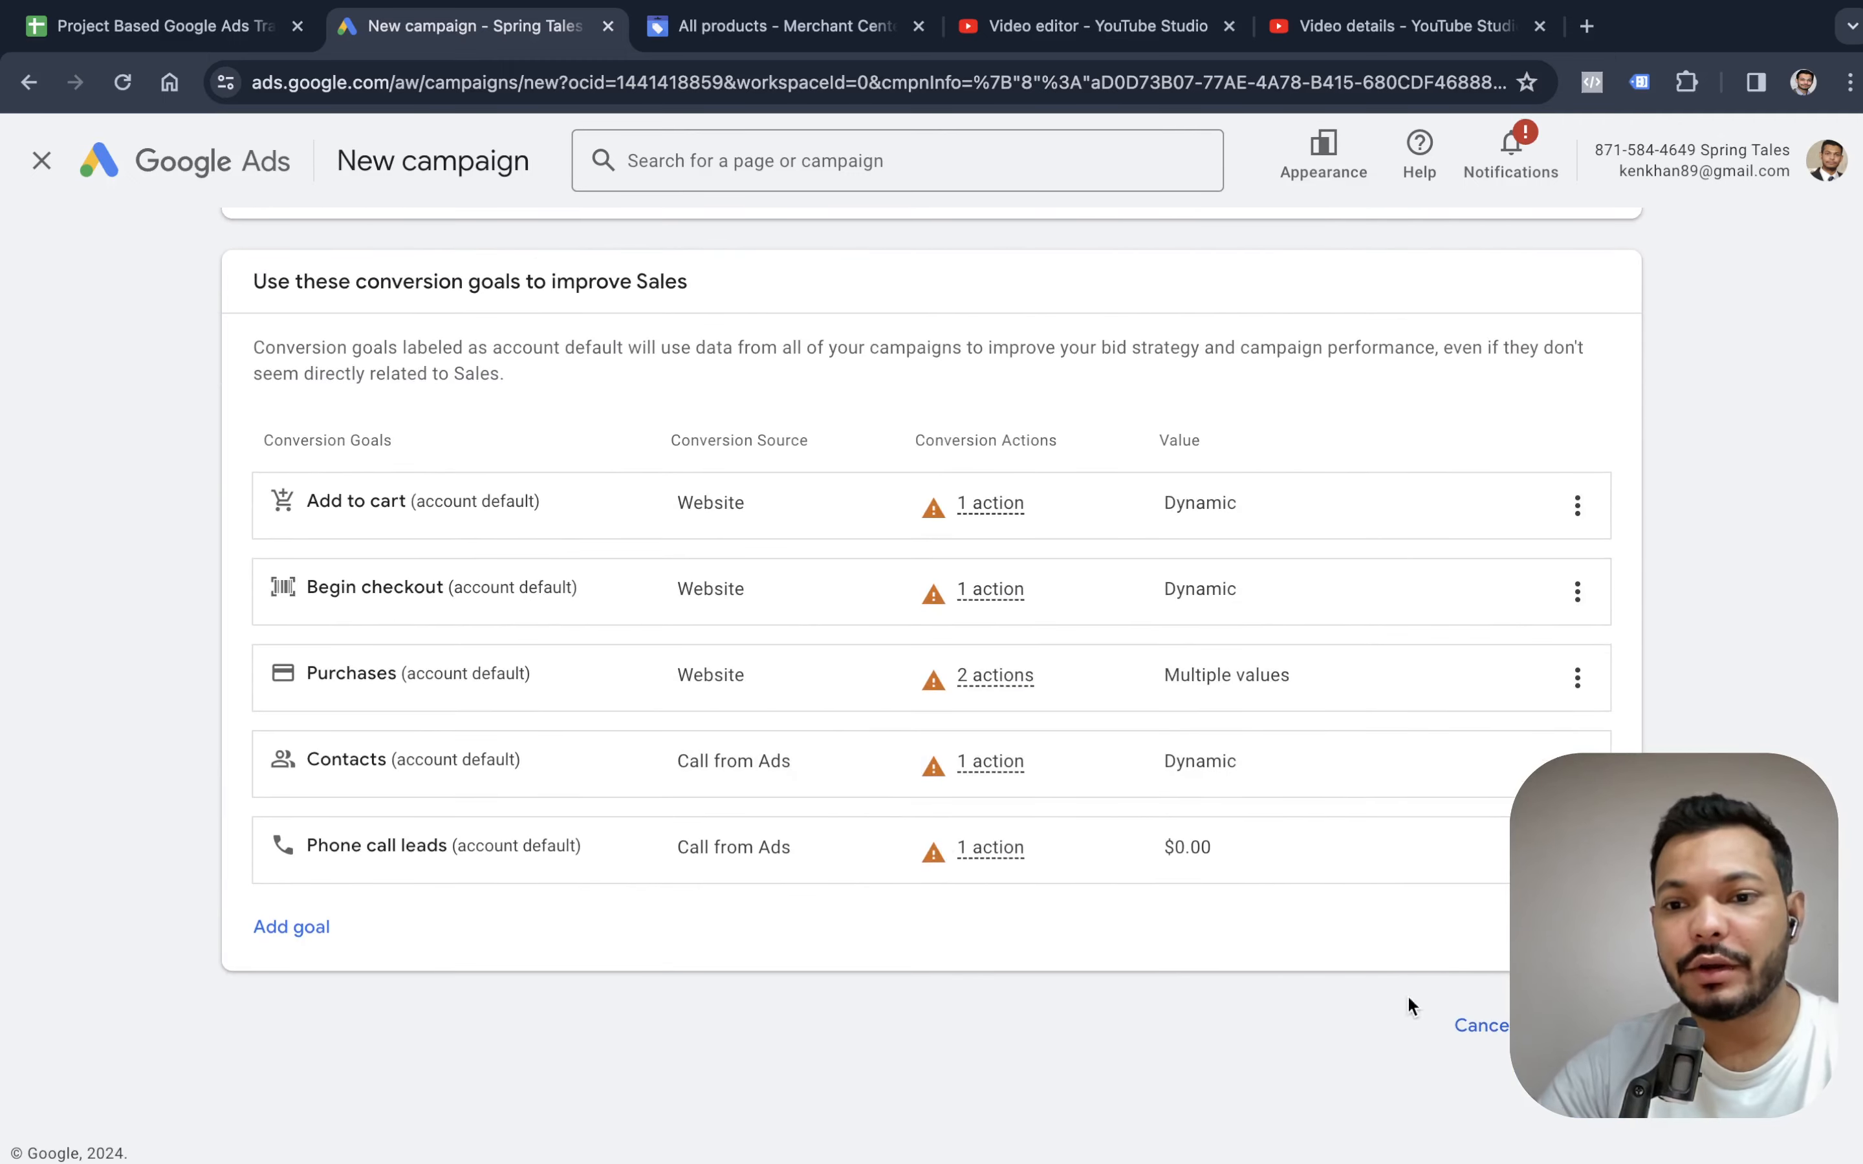
{"action": "scroll", "coordinate": [918, 850], "scroll_direction": "down", "scroll_amount": 8}
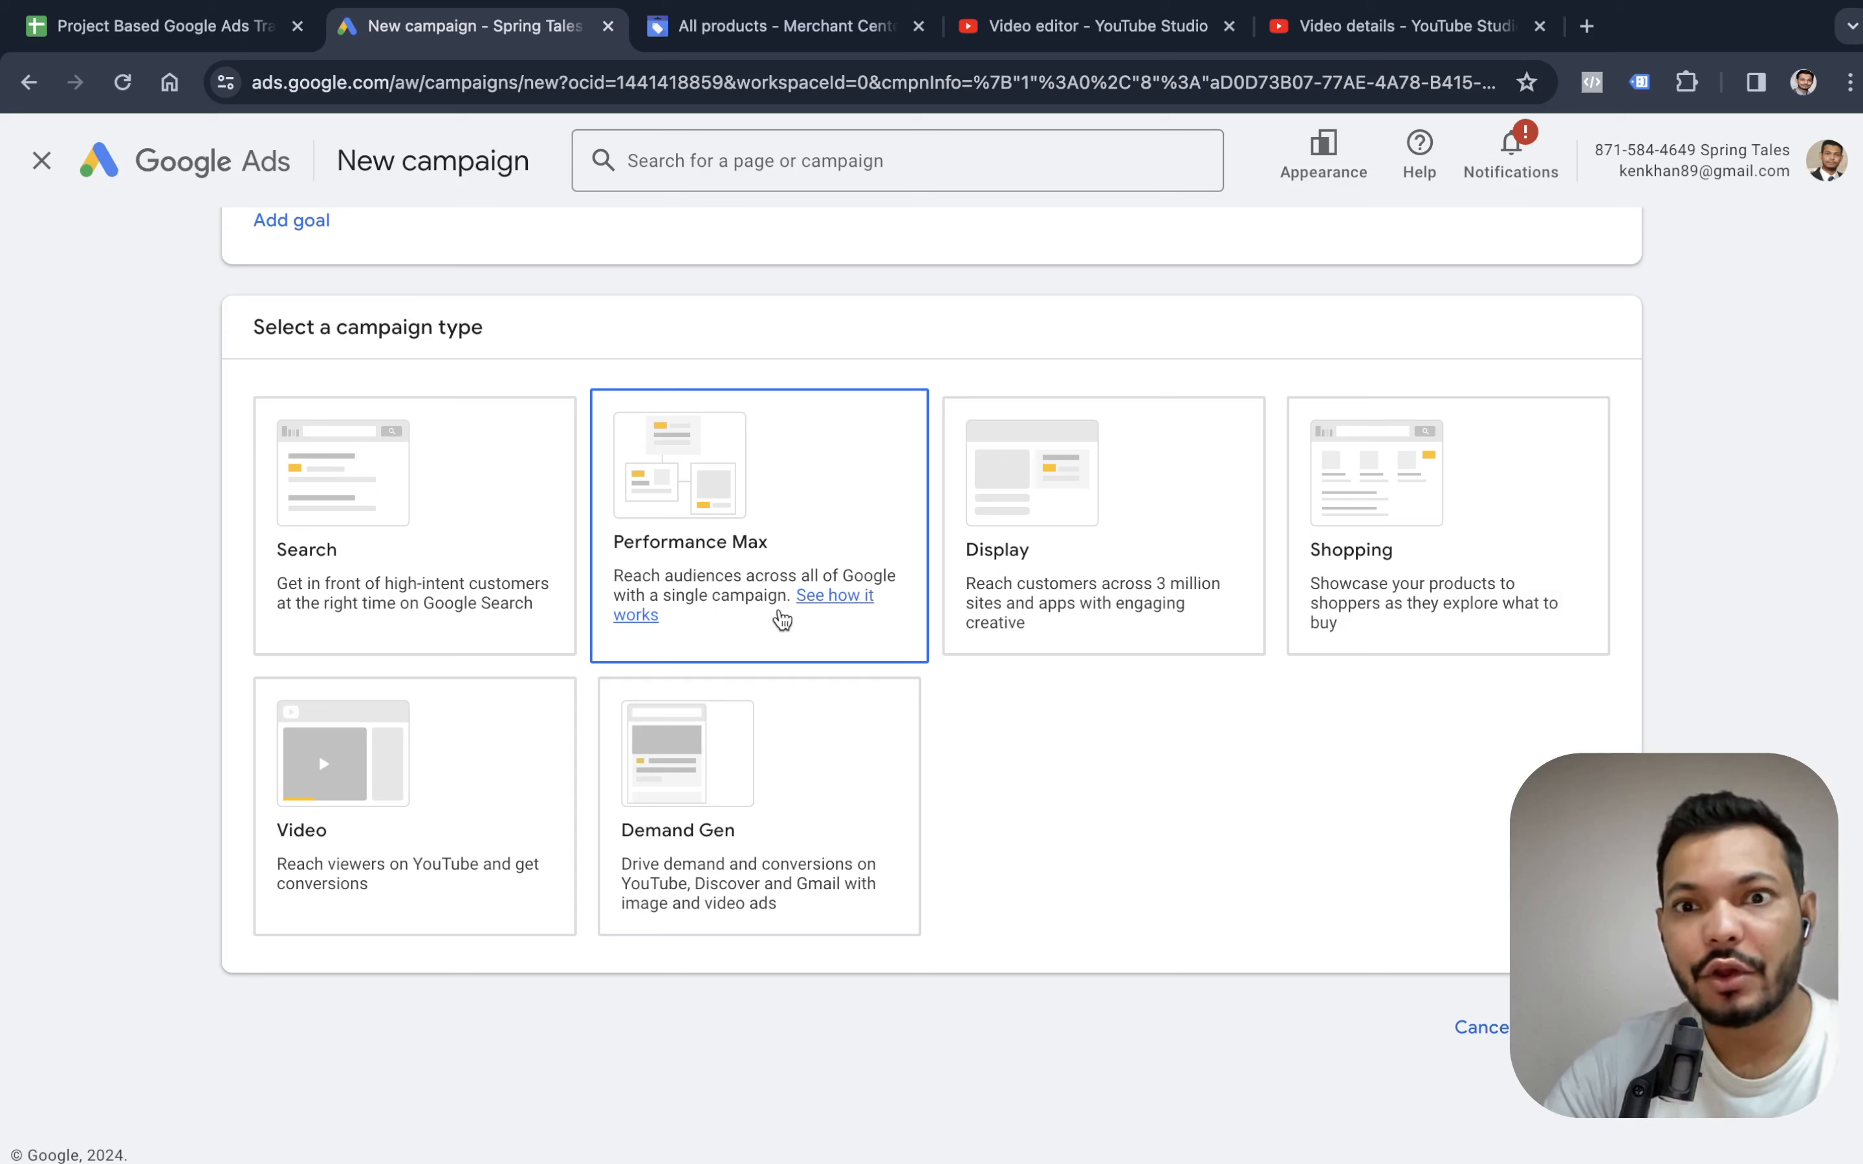
Choose the Shopping campaign type and link the Spring Tales Merchant Center account to supply its products.
{"action": "left_click", "coordinate": [1433, 537]}
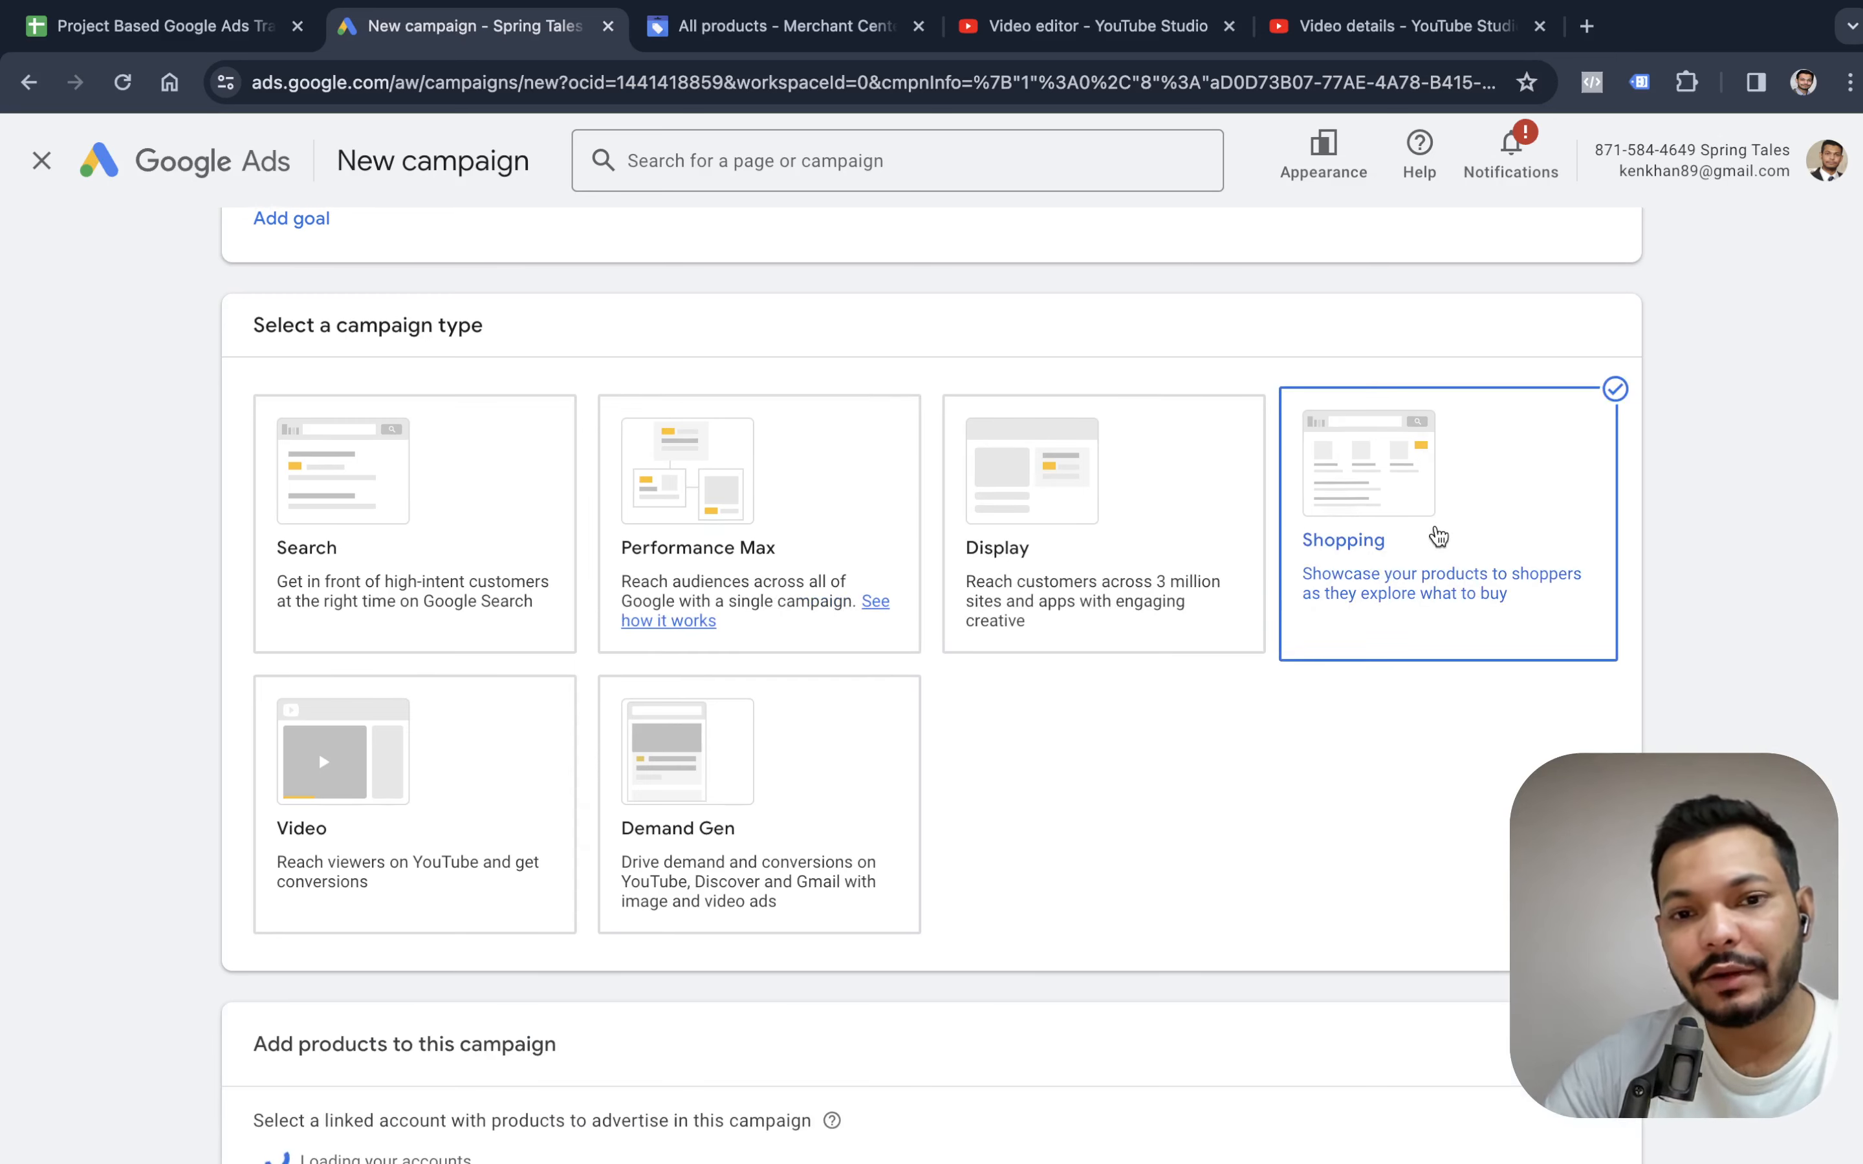
{"action": "scroll", "coordinate": [726, 738], "scroll_direction": "down", "scroll_amount": 5}
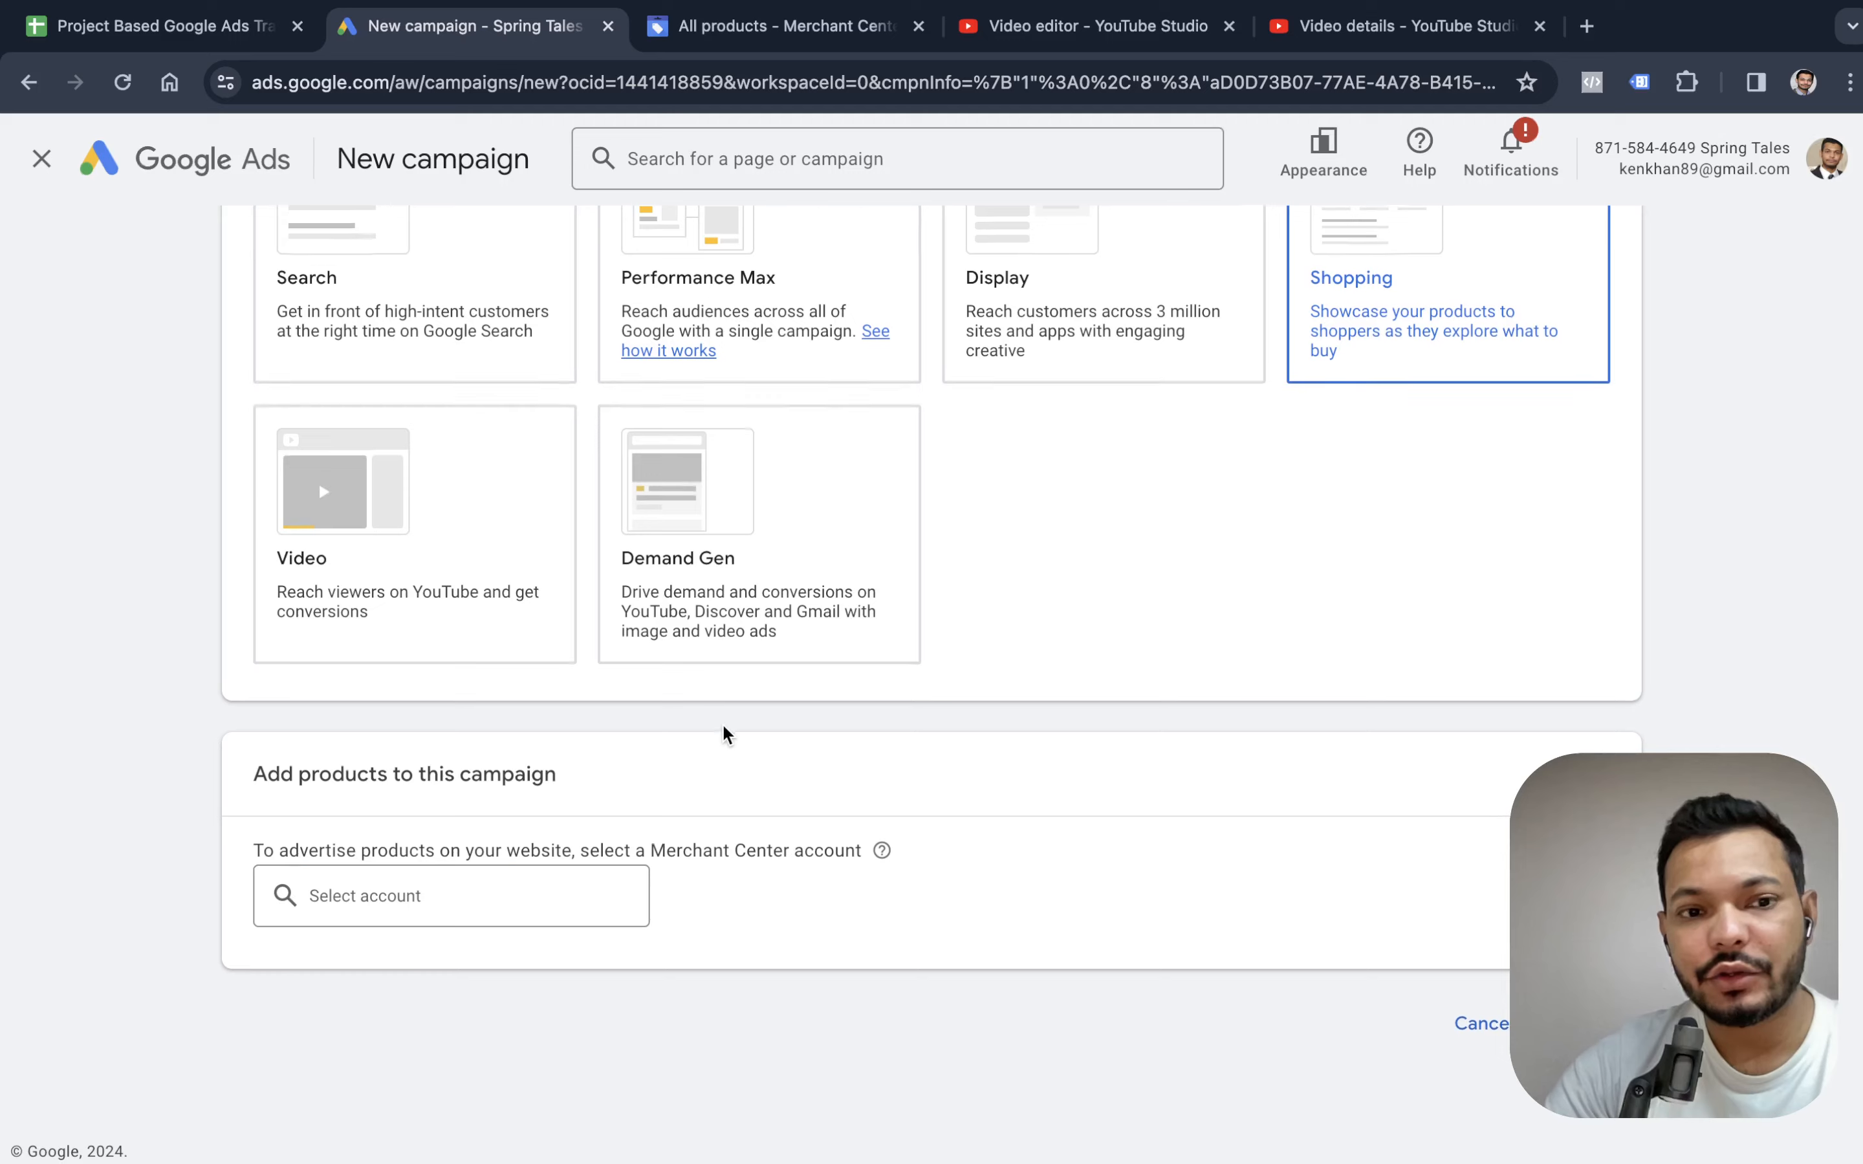
{"action": "left_click", "coordinate": [509, 897]}
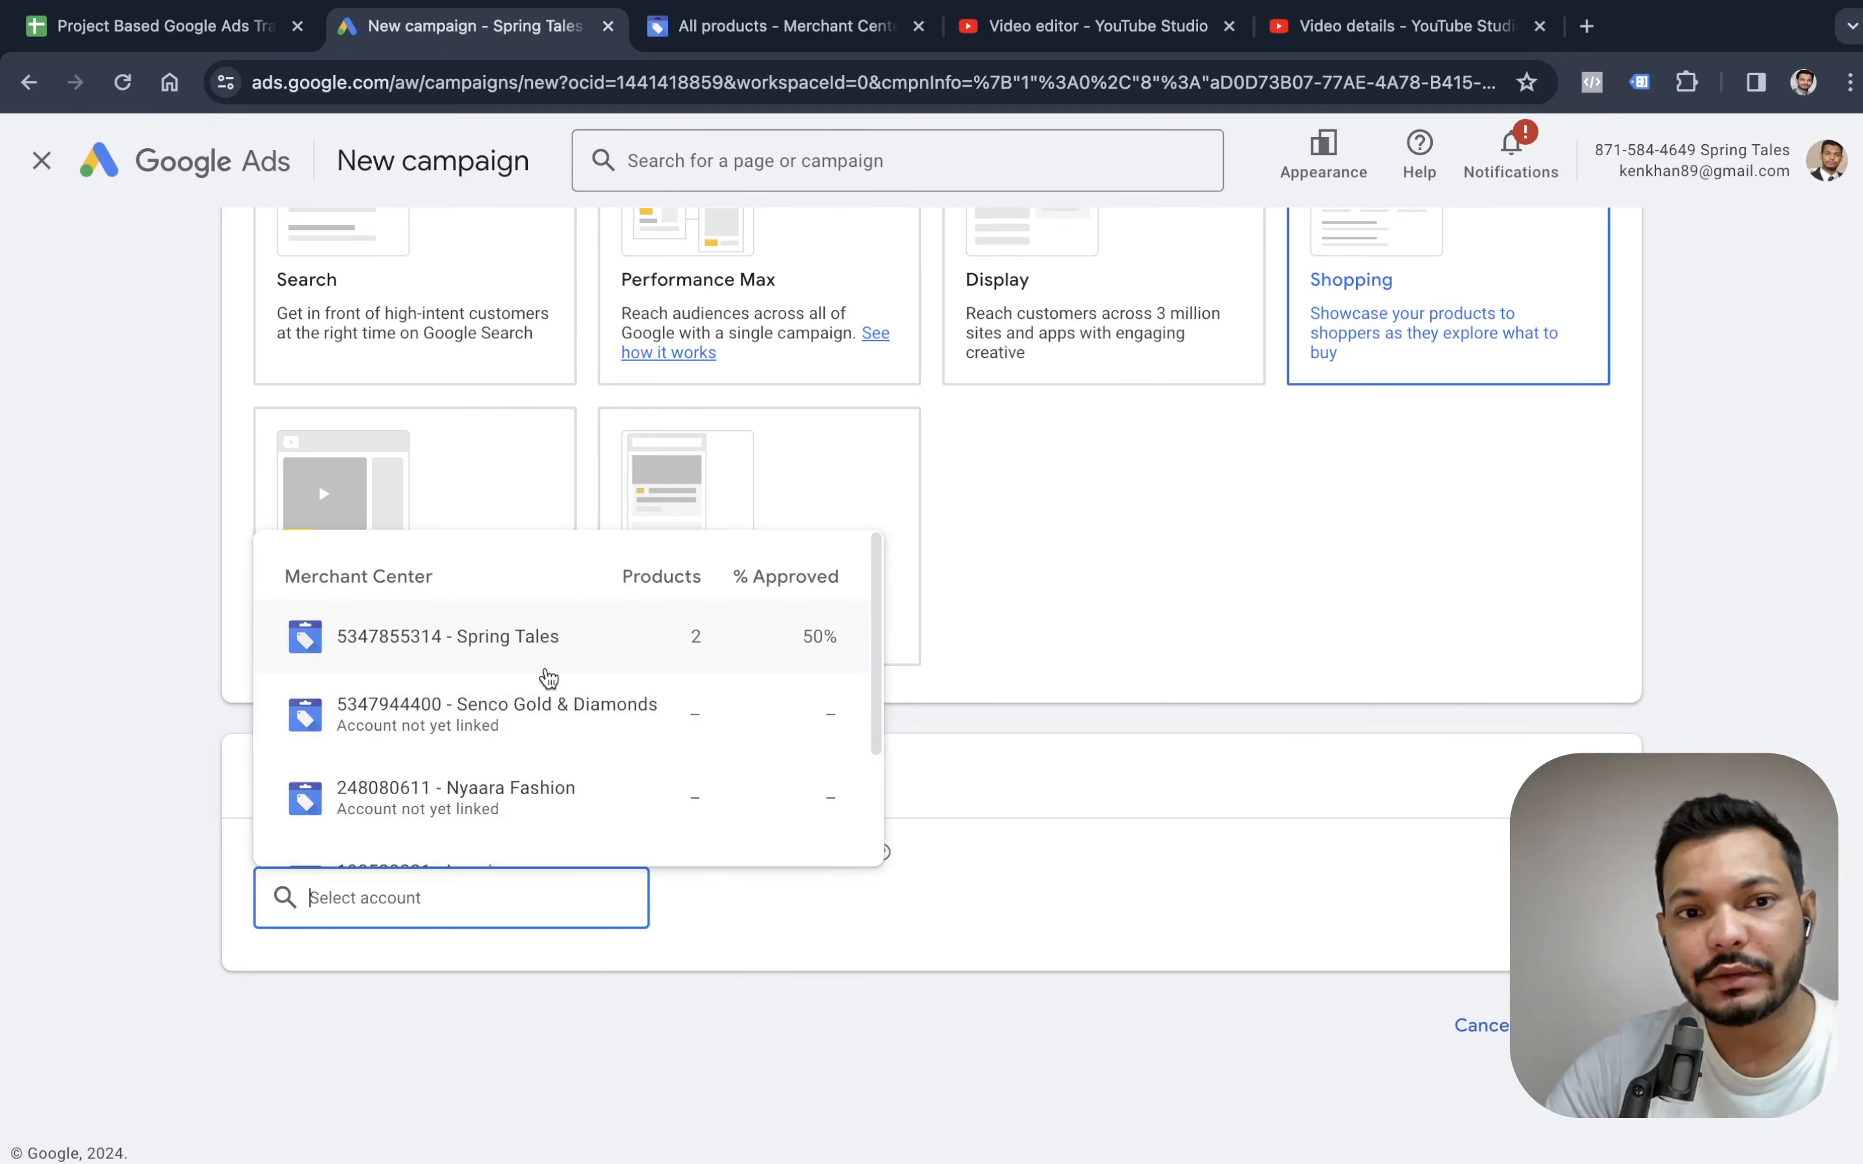
{"action": "left_click", "coordinate": [547, 676]}
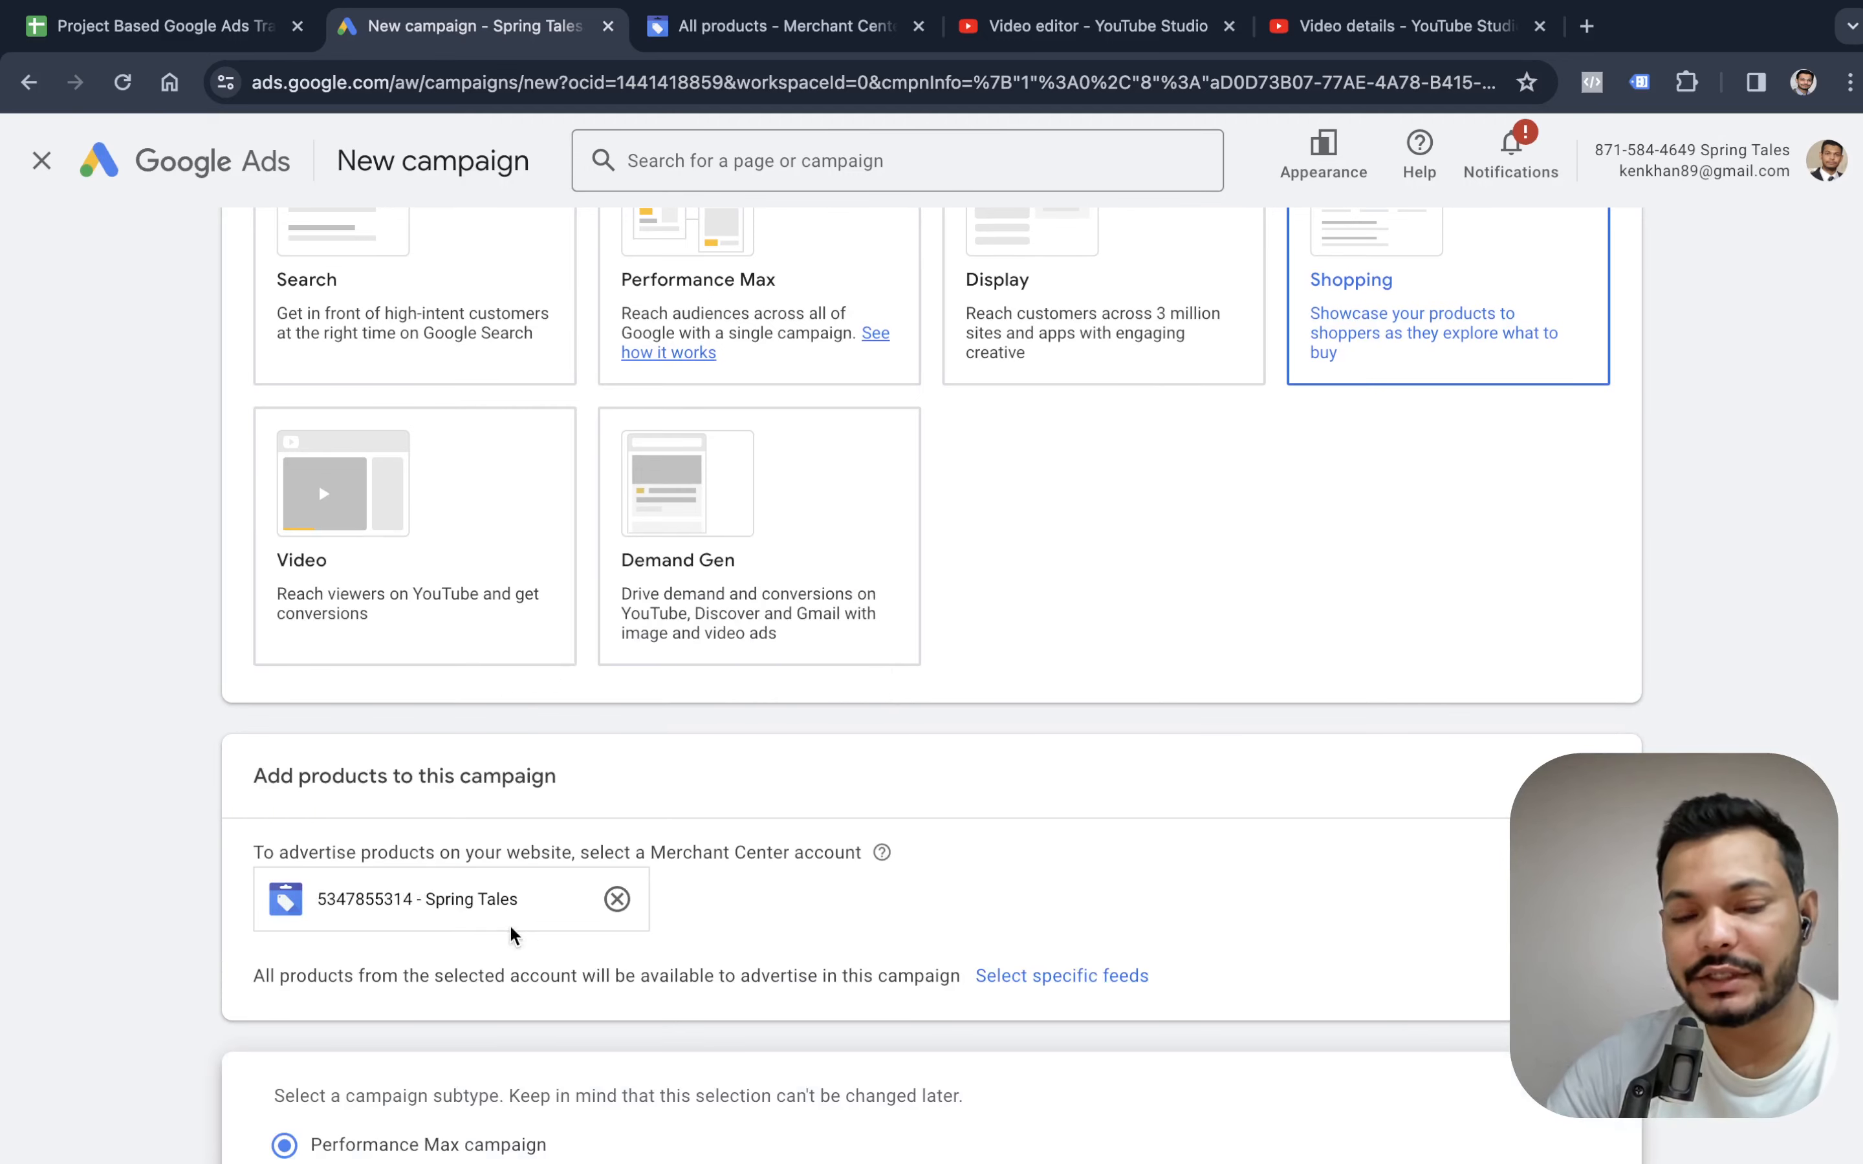
Name the campaign "Shopping Performance Max-", keep the Performance Max subtype, and continue to the bidding settings.
{"action": "scroll", "coordinate": [785, 874], "scroll_direction": "down", "scroll_amount": 10}
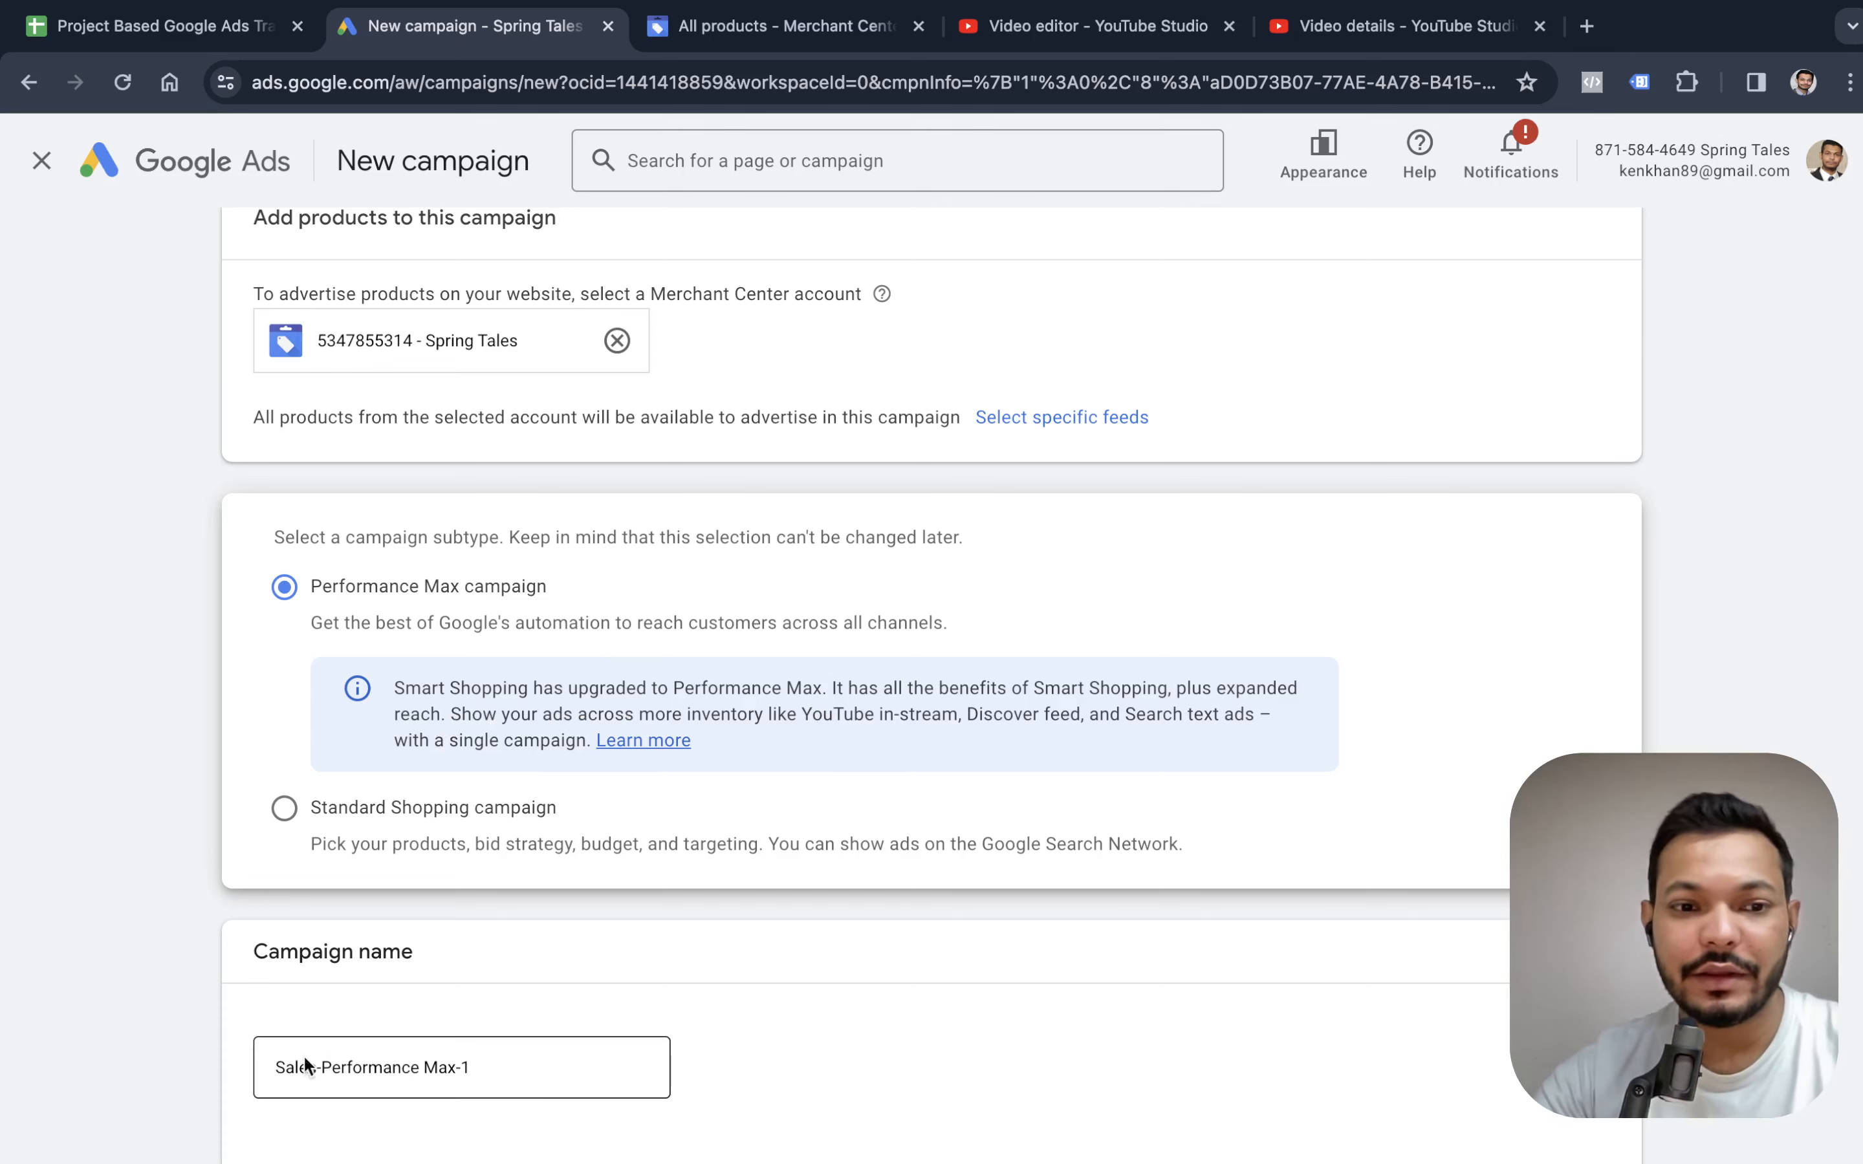
{"action": "left_click", "coordinate": [384, 1067]}
{"action": "left_click_drag", "start_coordinate": [451, 1070], "coordinate": [475, 1070]}
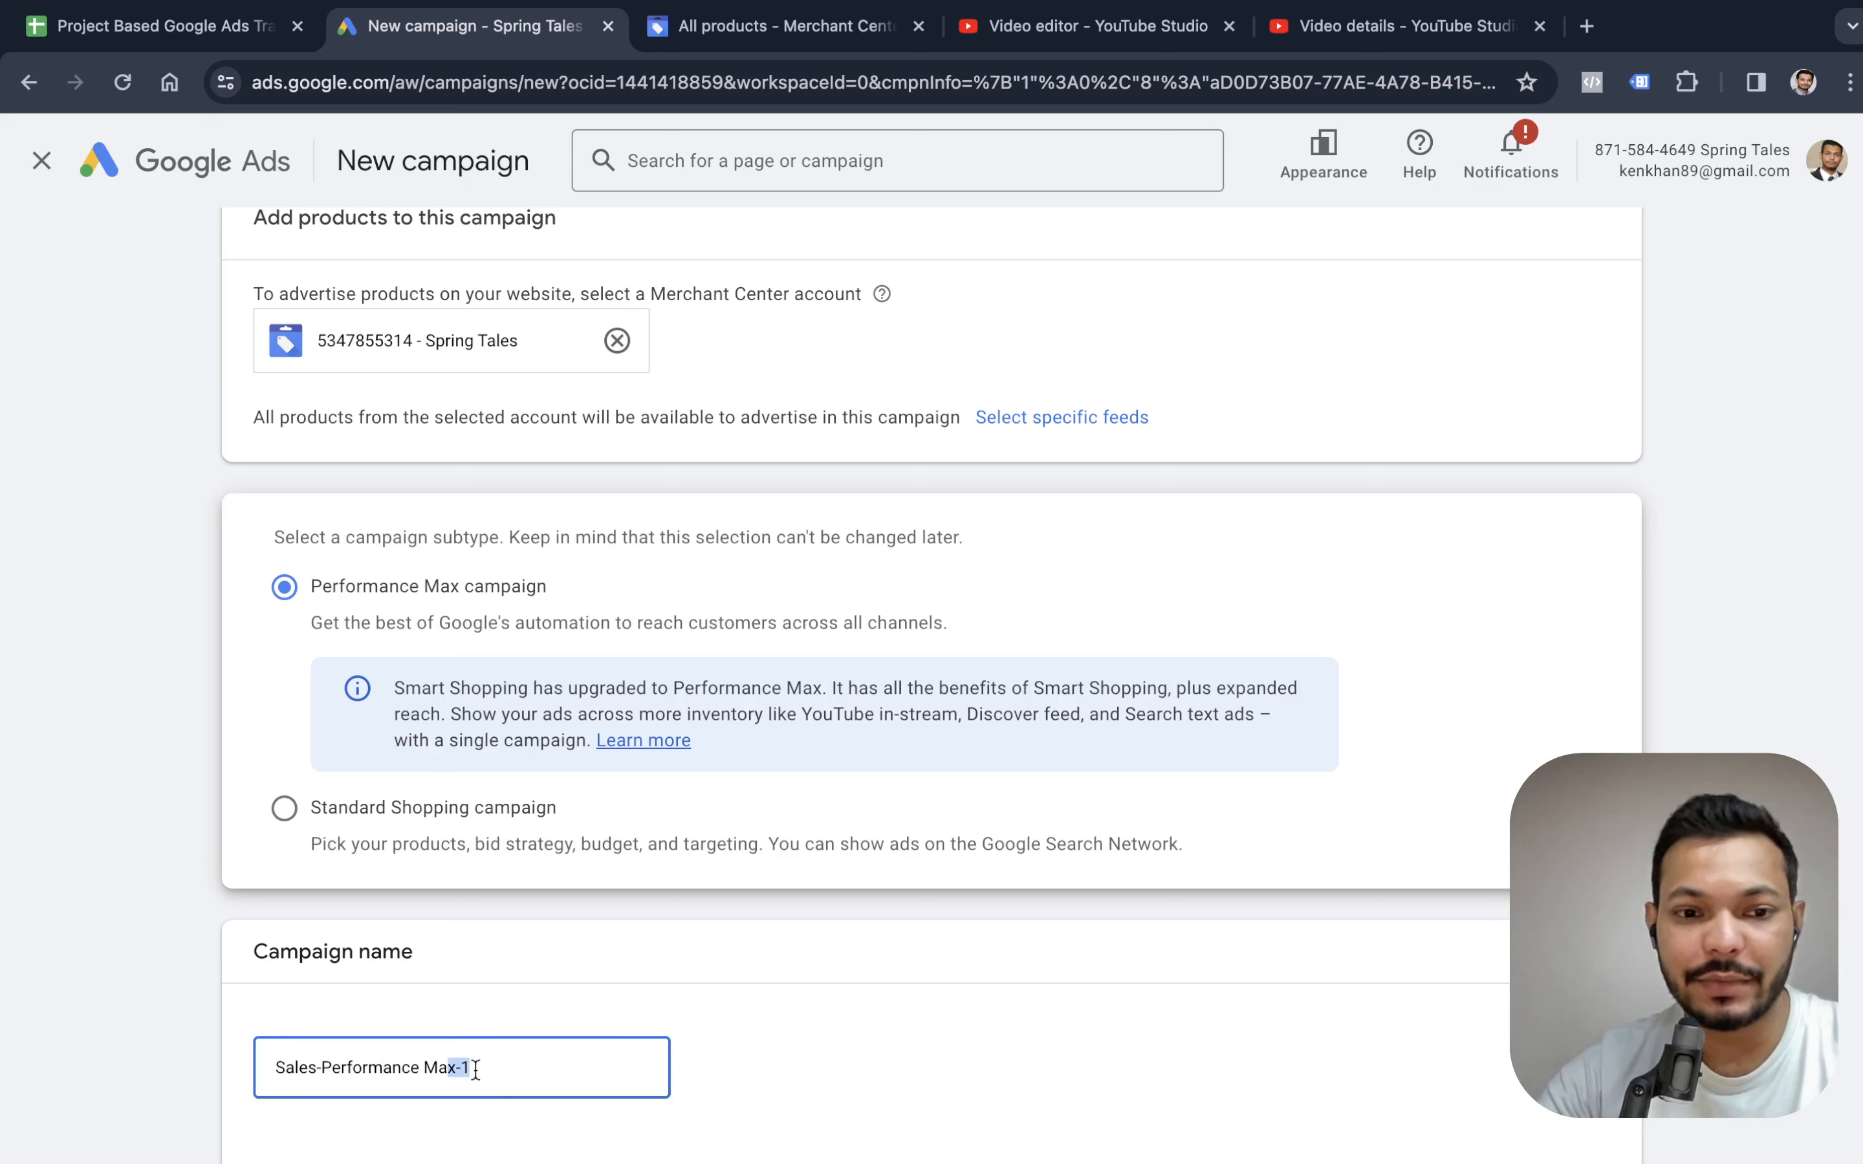
{"action": "key", "text": "BackSpace"}
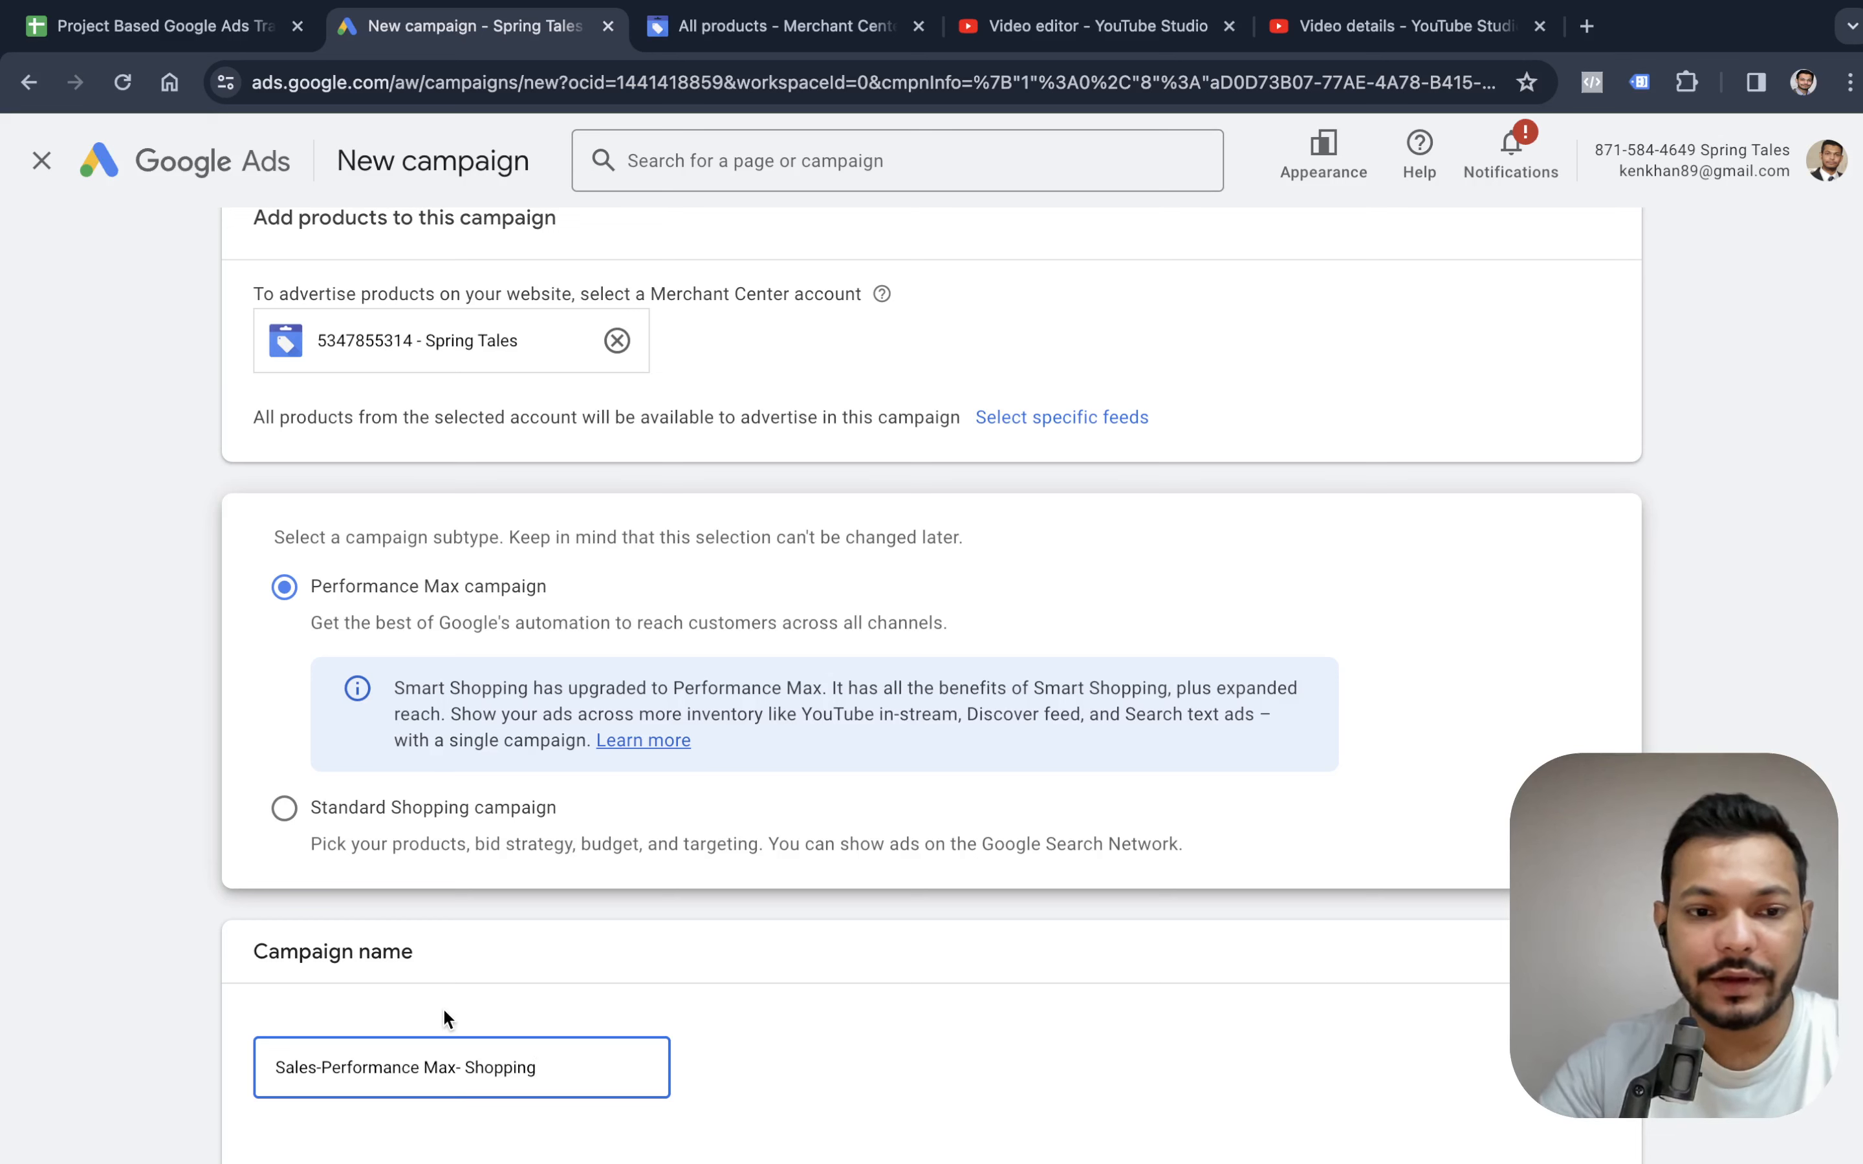
{"action": "double_click", "coordinate": [499, 1061]}
{"action": "key", "text": "BackSpace"}
{"action": "key", "text": "BackSpace"}
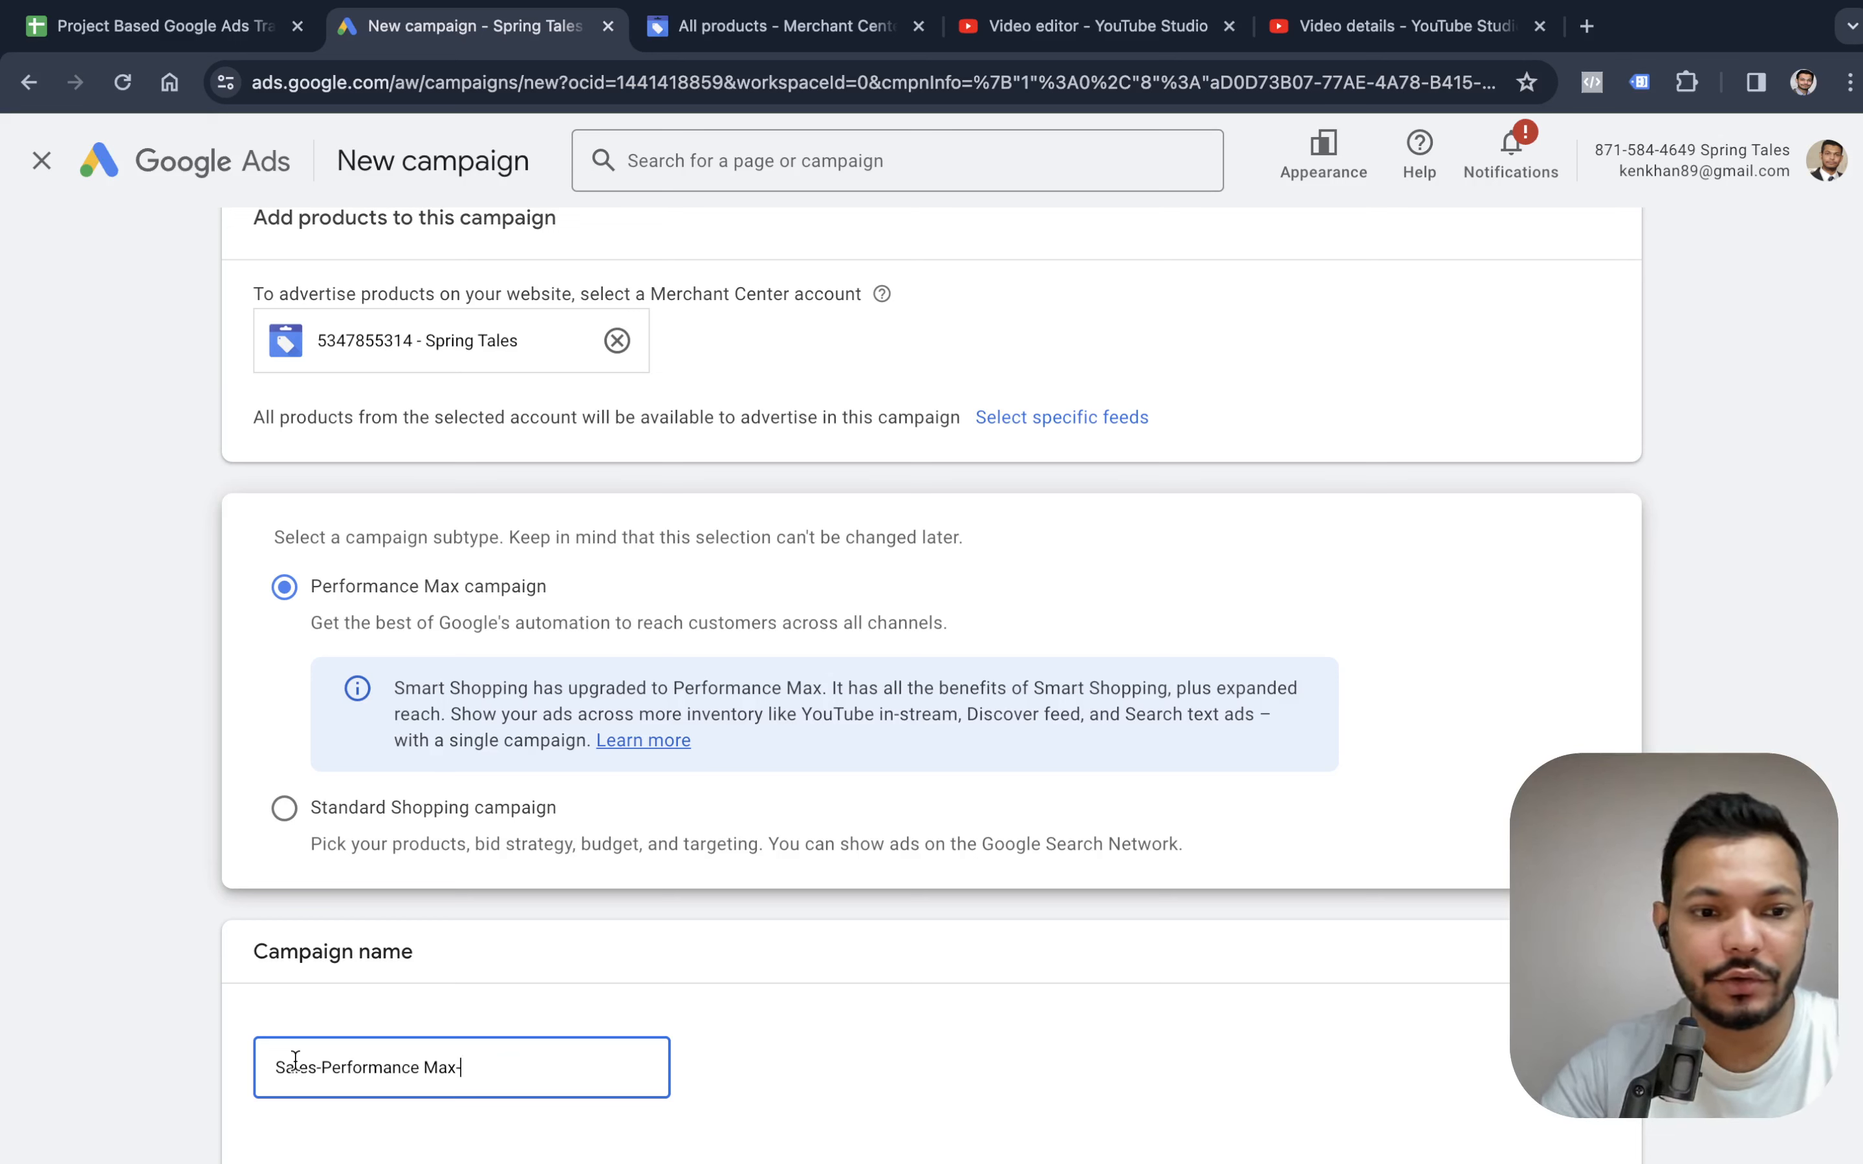
{"action": "double_click", "coordinate": [295, 1065]}
{"action": "type", "text": "Shopping"}
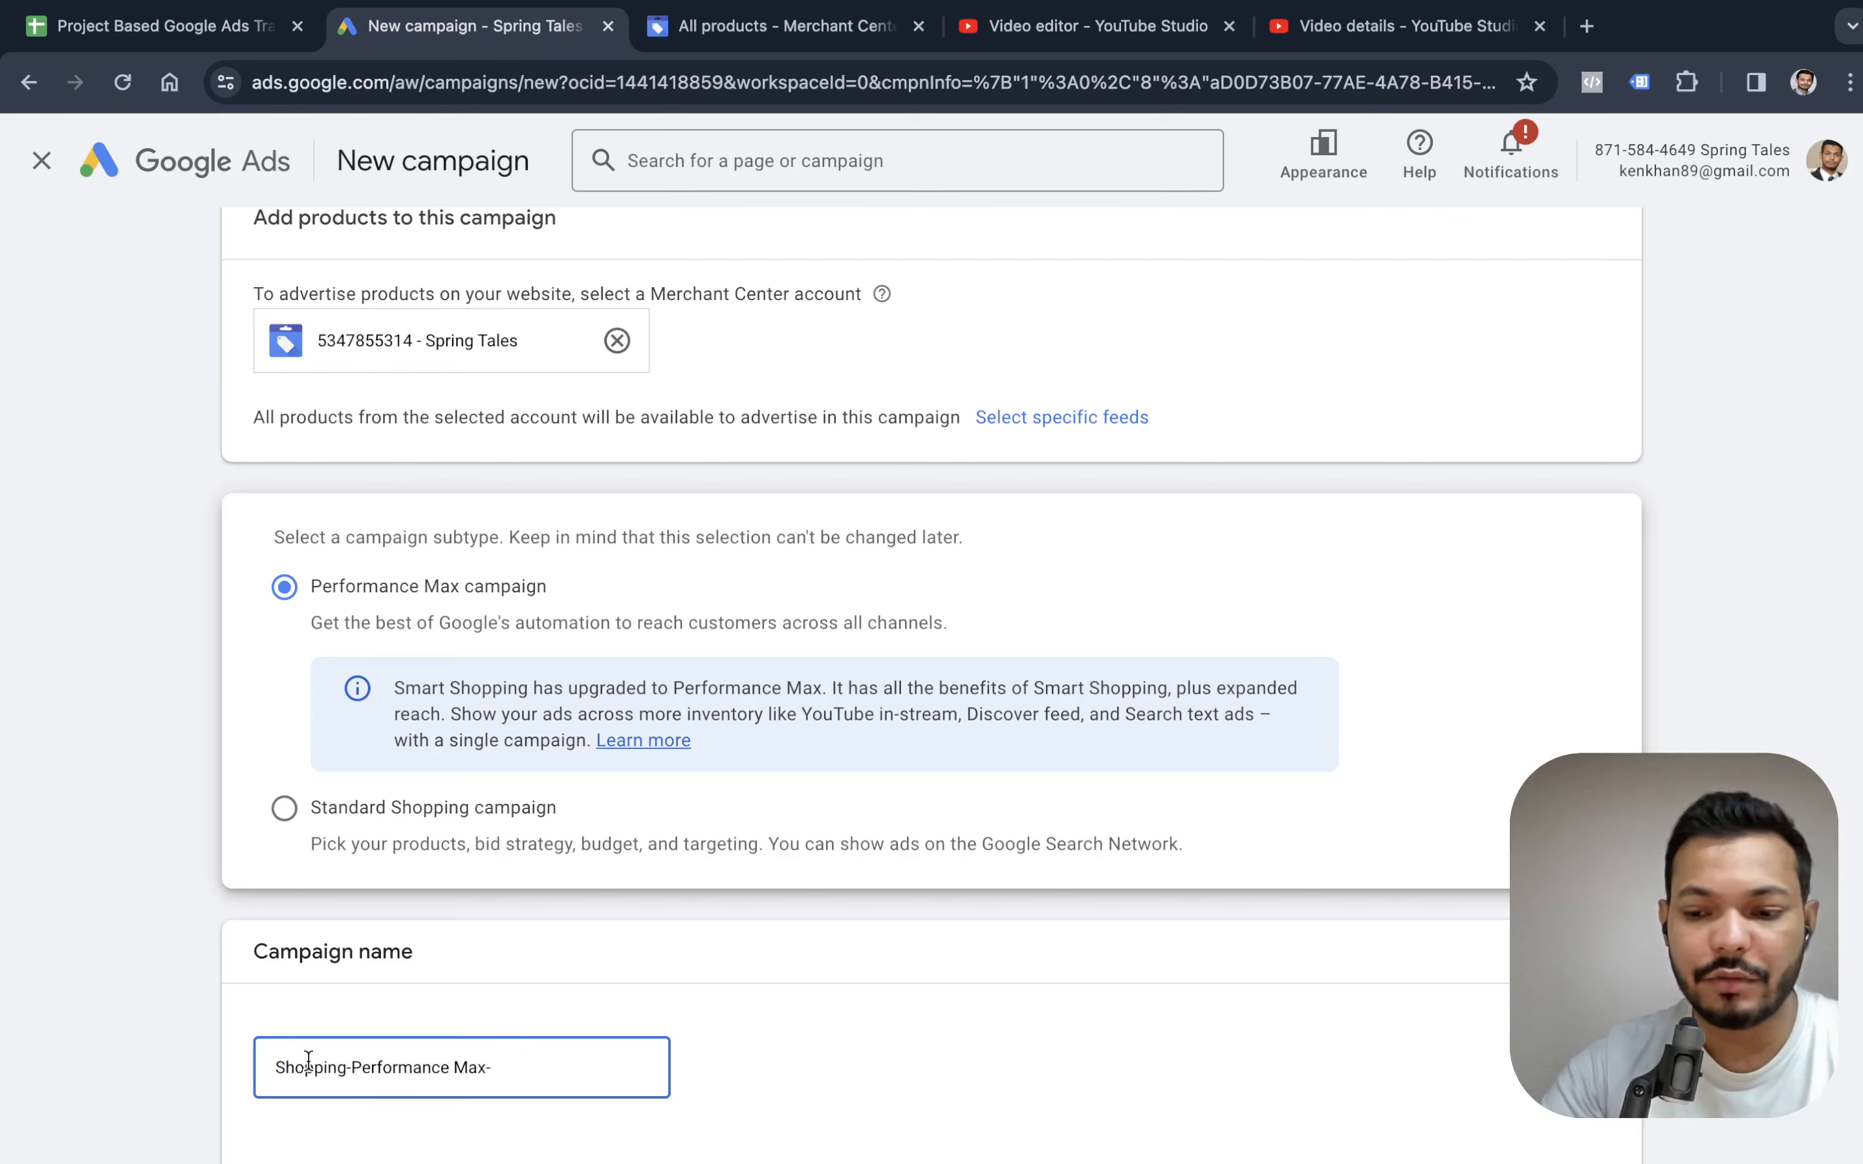
{"action": "key", "text": "Delete"}
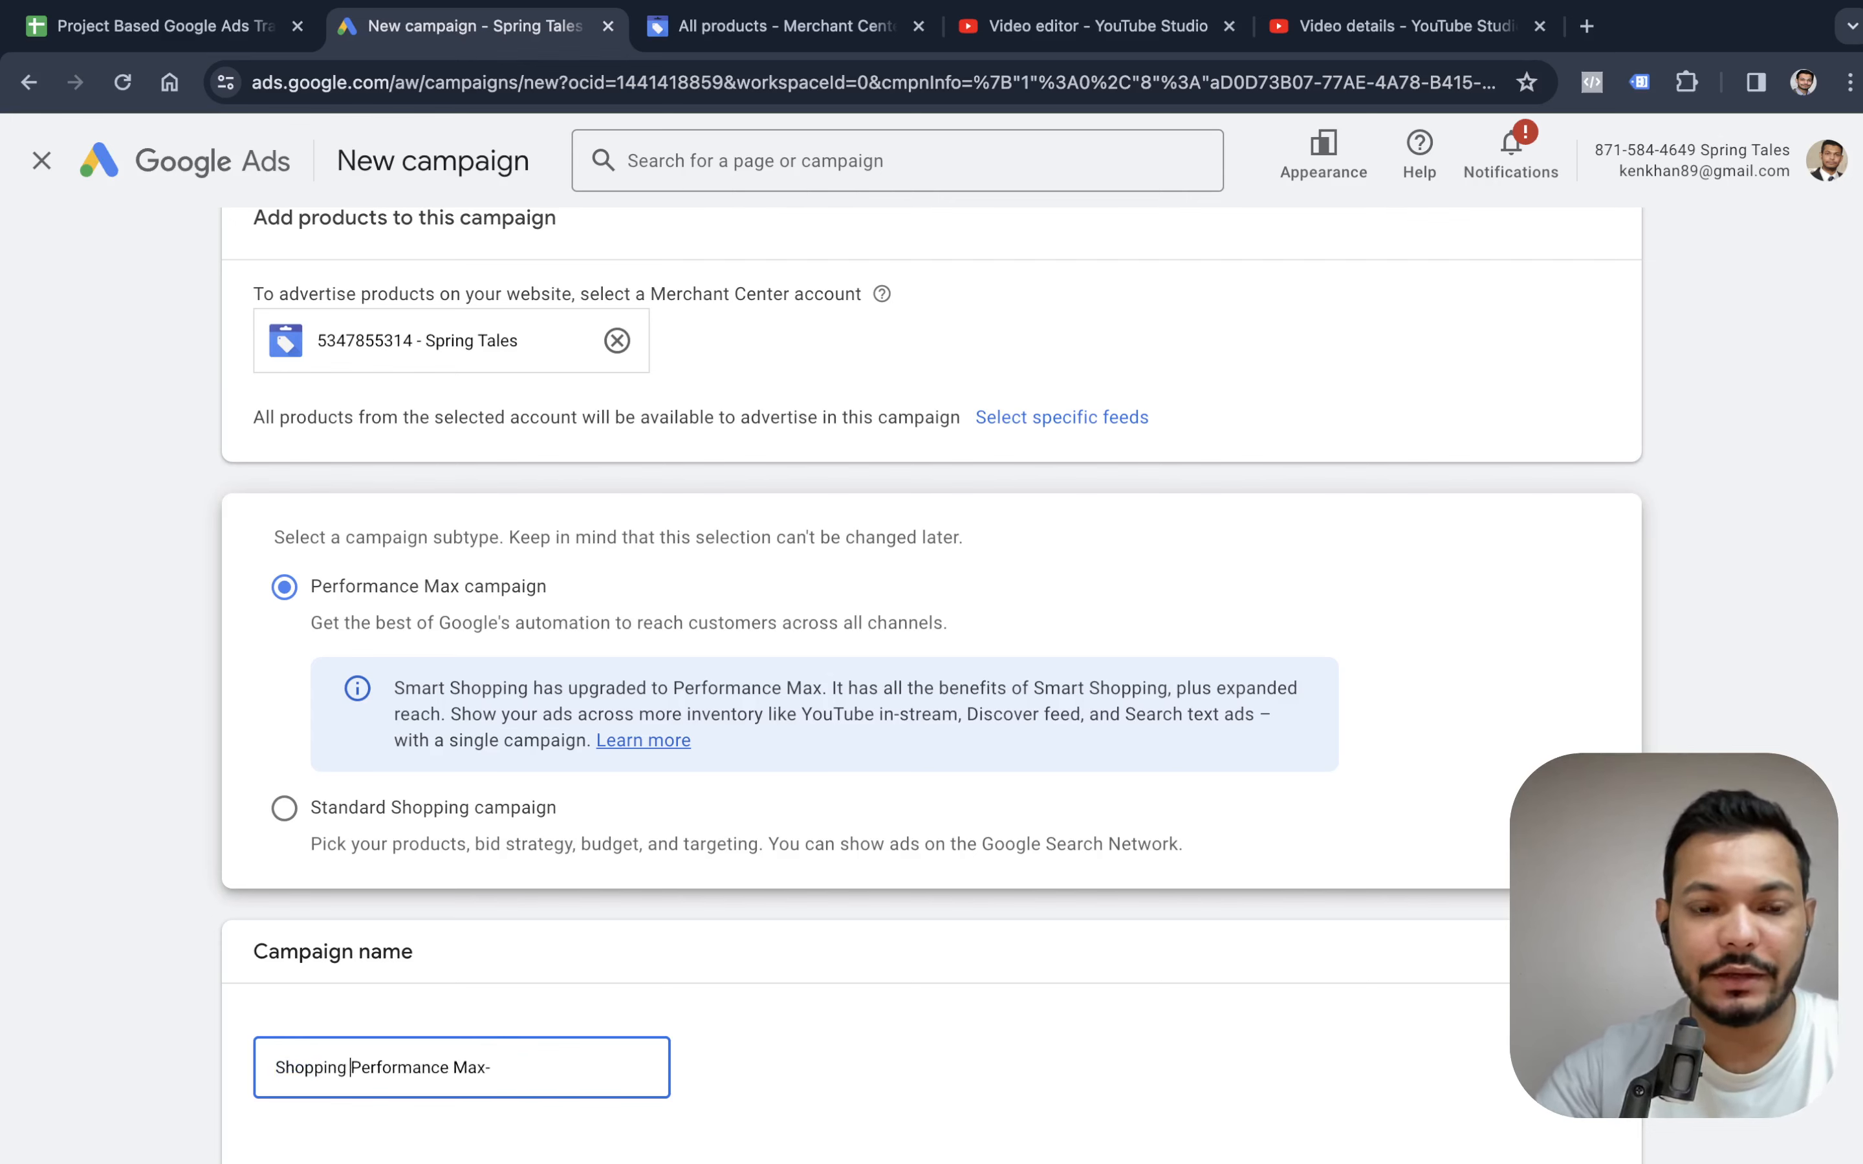
{"action": "left_click", "coordinate": [1332, 1048]}
{"action": "scroll", "coordinate": [1326, 824], "scroll_direction": "down", "scroll_amount": 3}
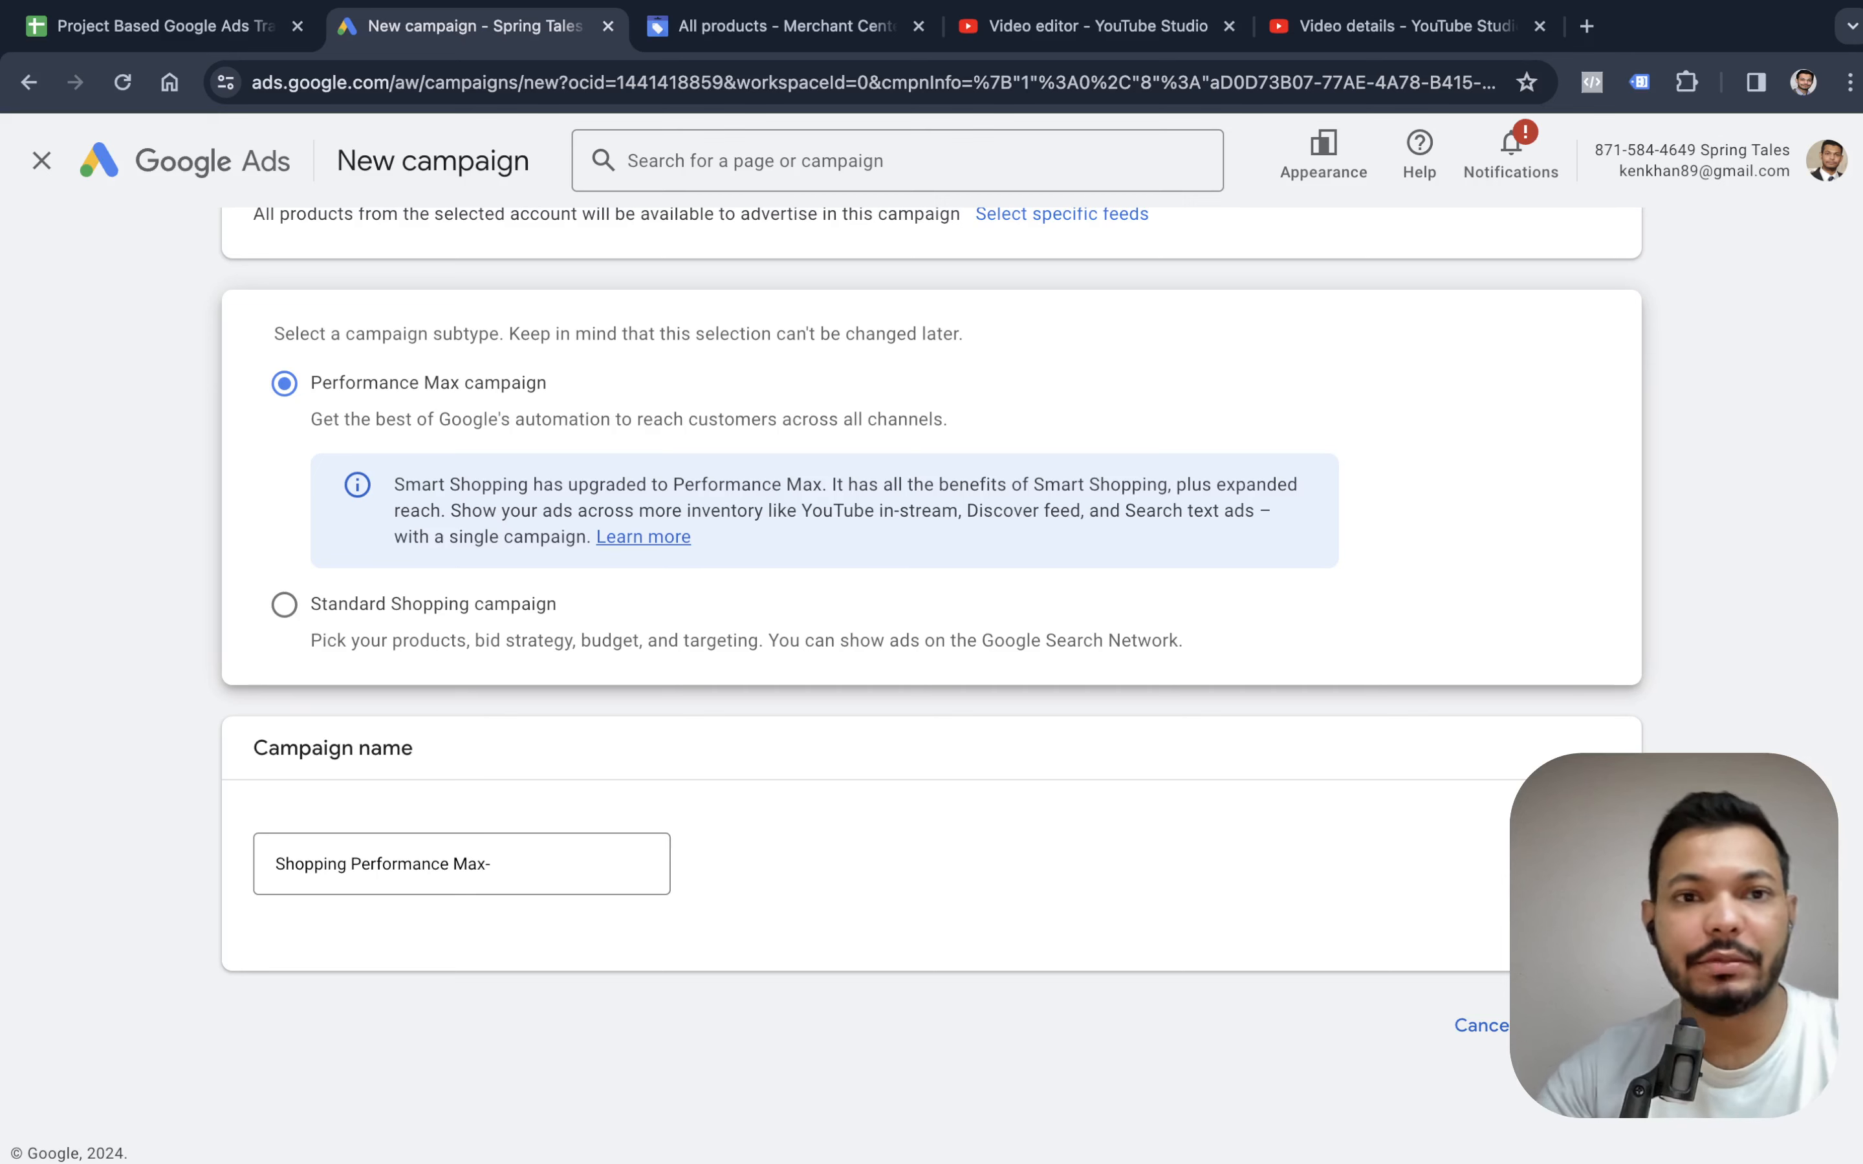
{"action": "left_click", "coordinate": [1588, 1026]}
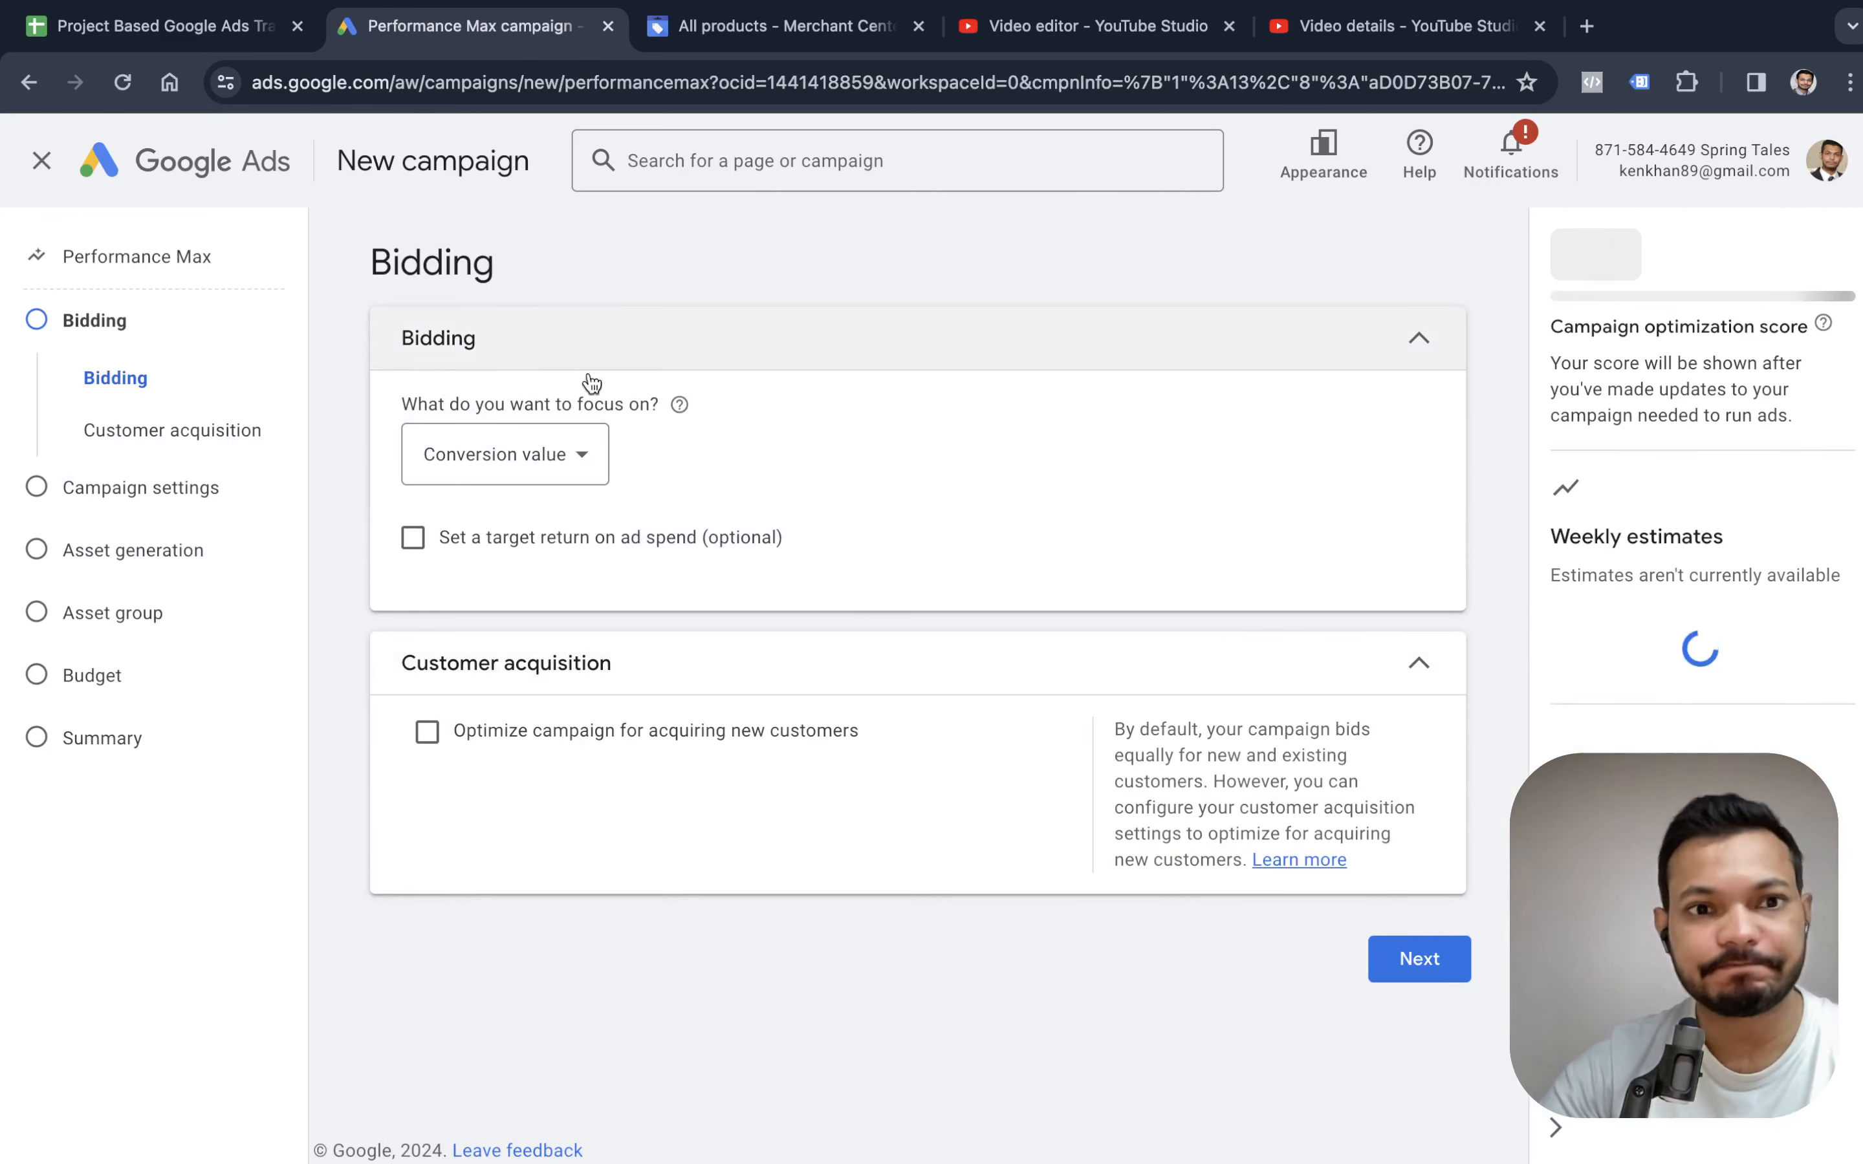
Try the Conversions focus with its optional target cost per action, and the Conversion value focus for bidding.
{"action": "left_click", "coordinate": [576, 446]}
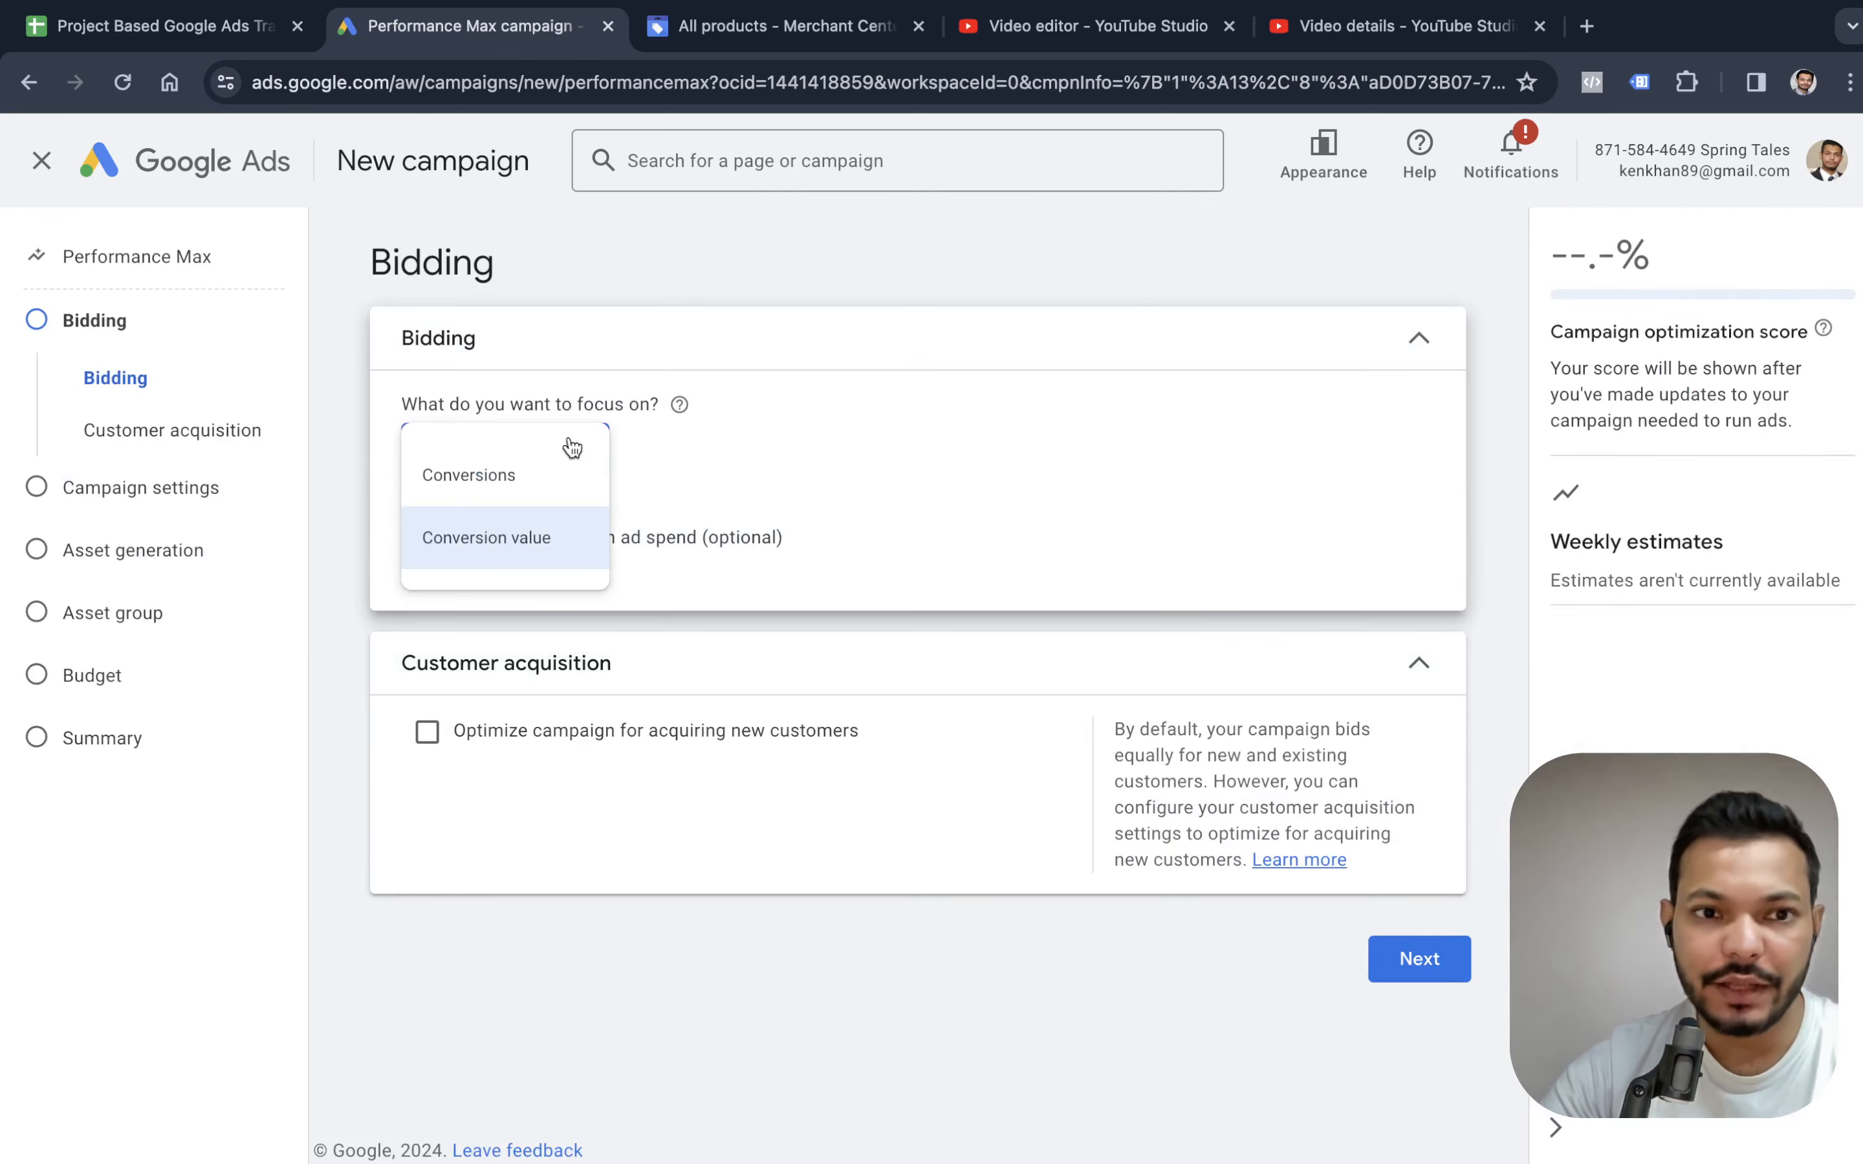
{"action": "left_click", "coordinate": [531, 478]}
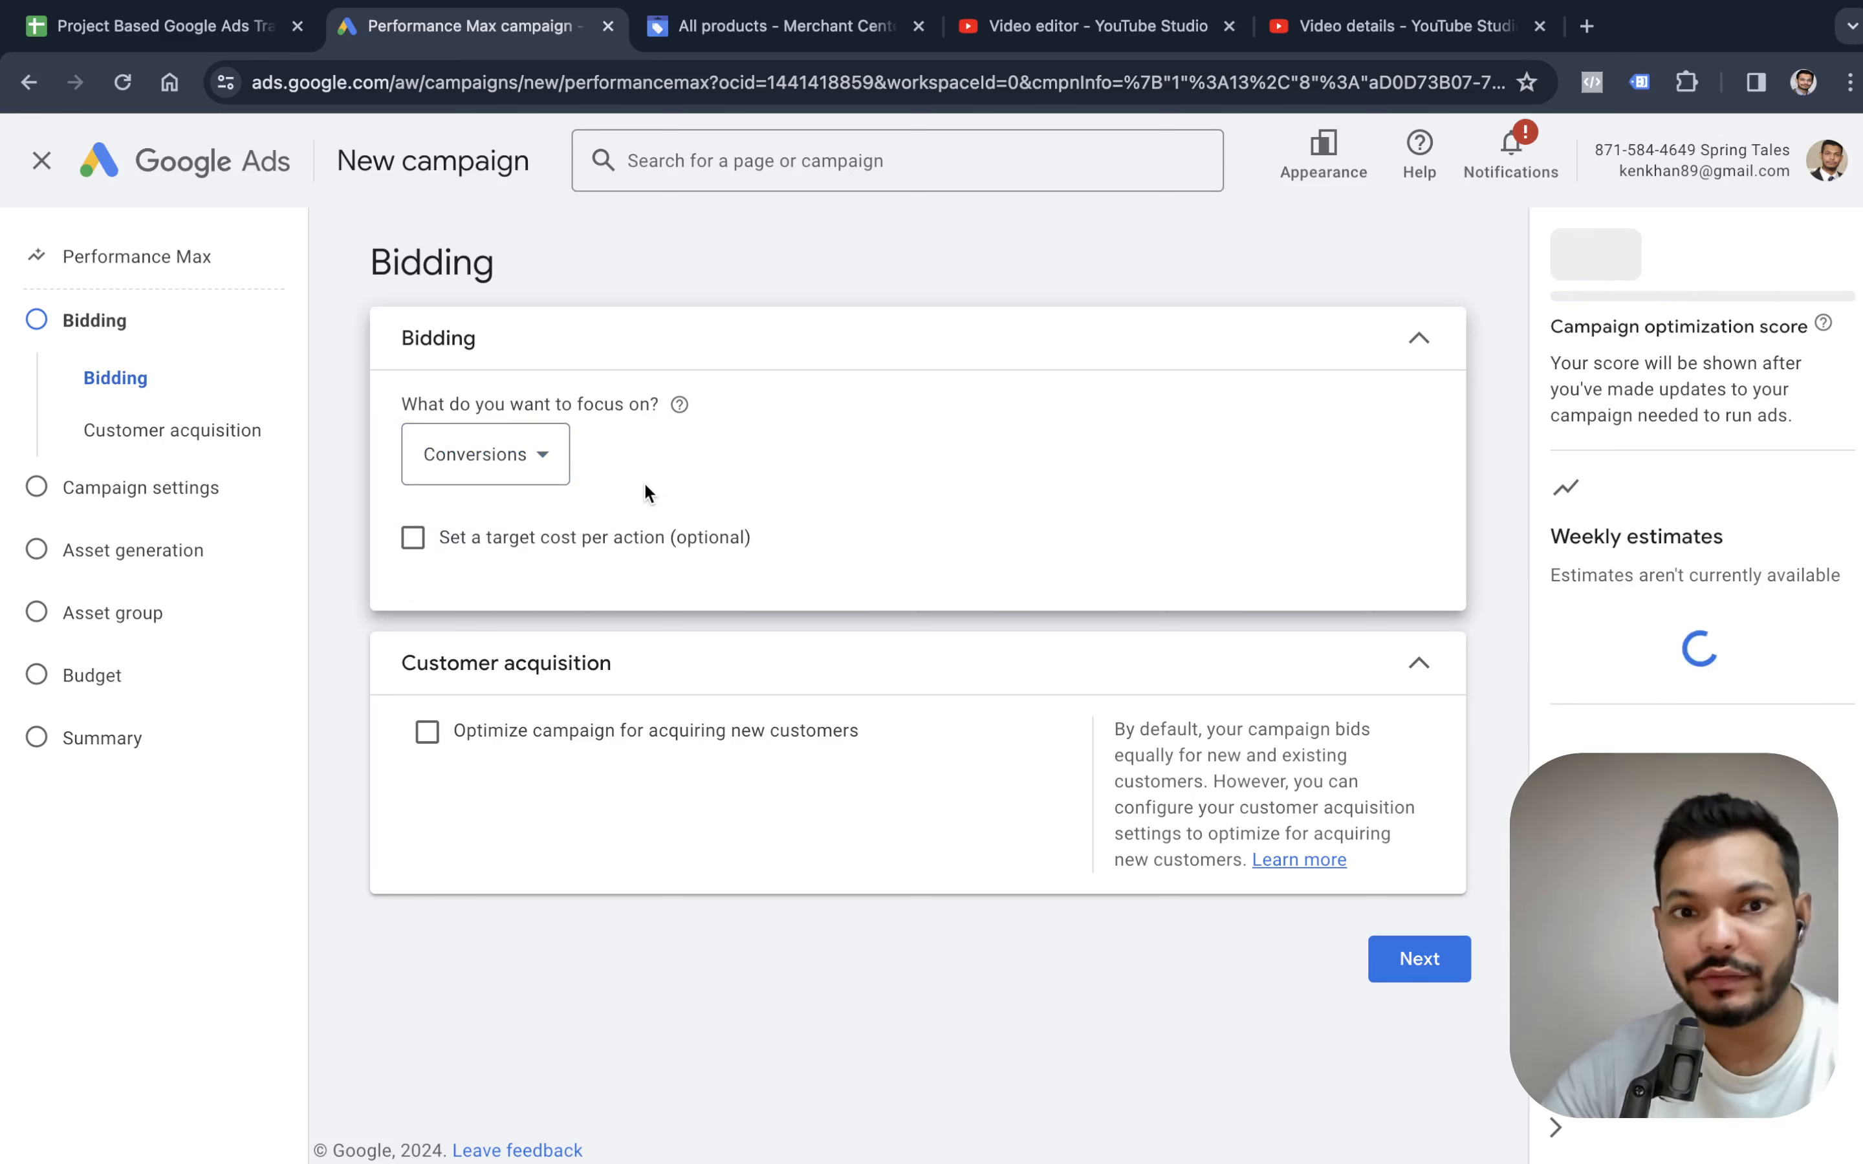
{"action": "left_click", "coordinate": [500, 543]}
{"action": "left_click", "coordinate": [460, 543]}
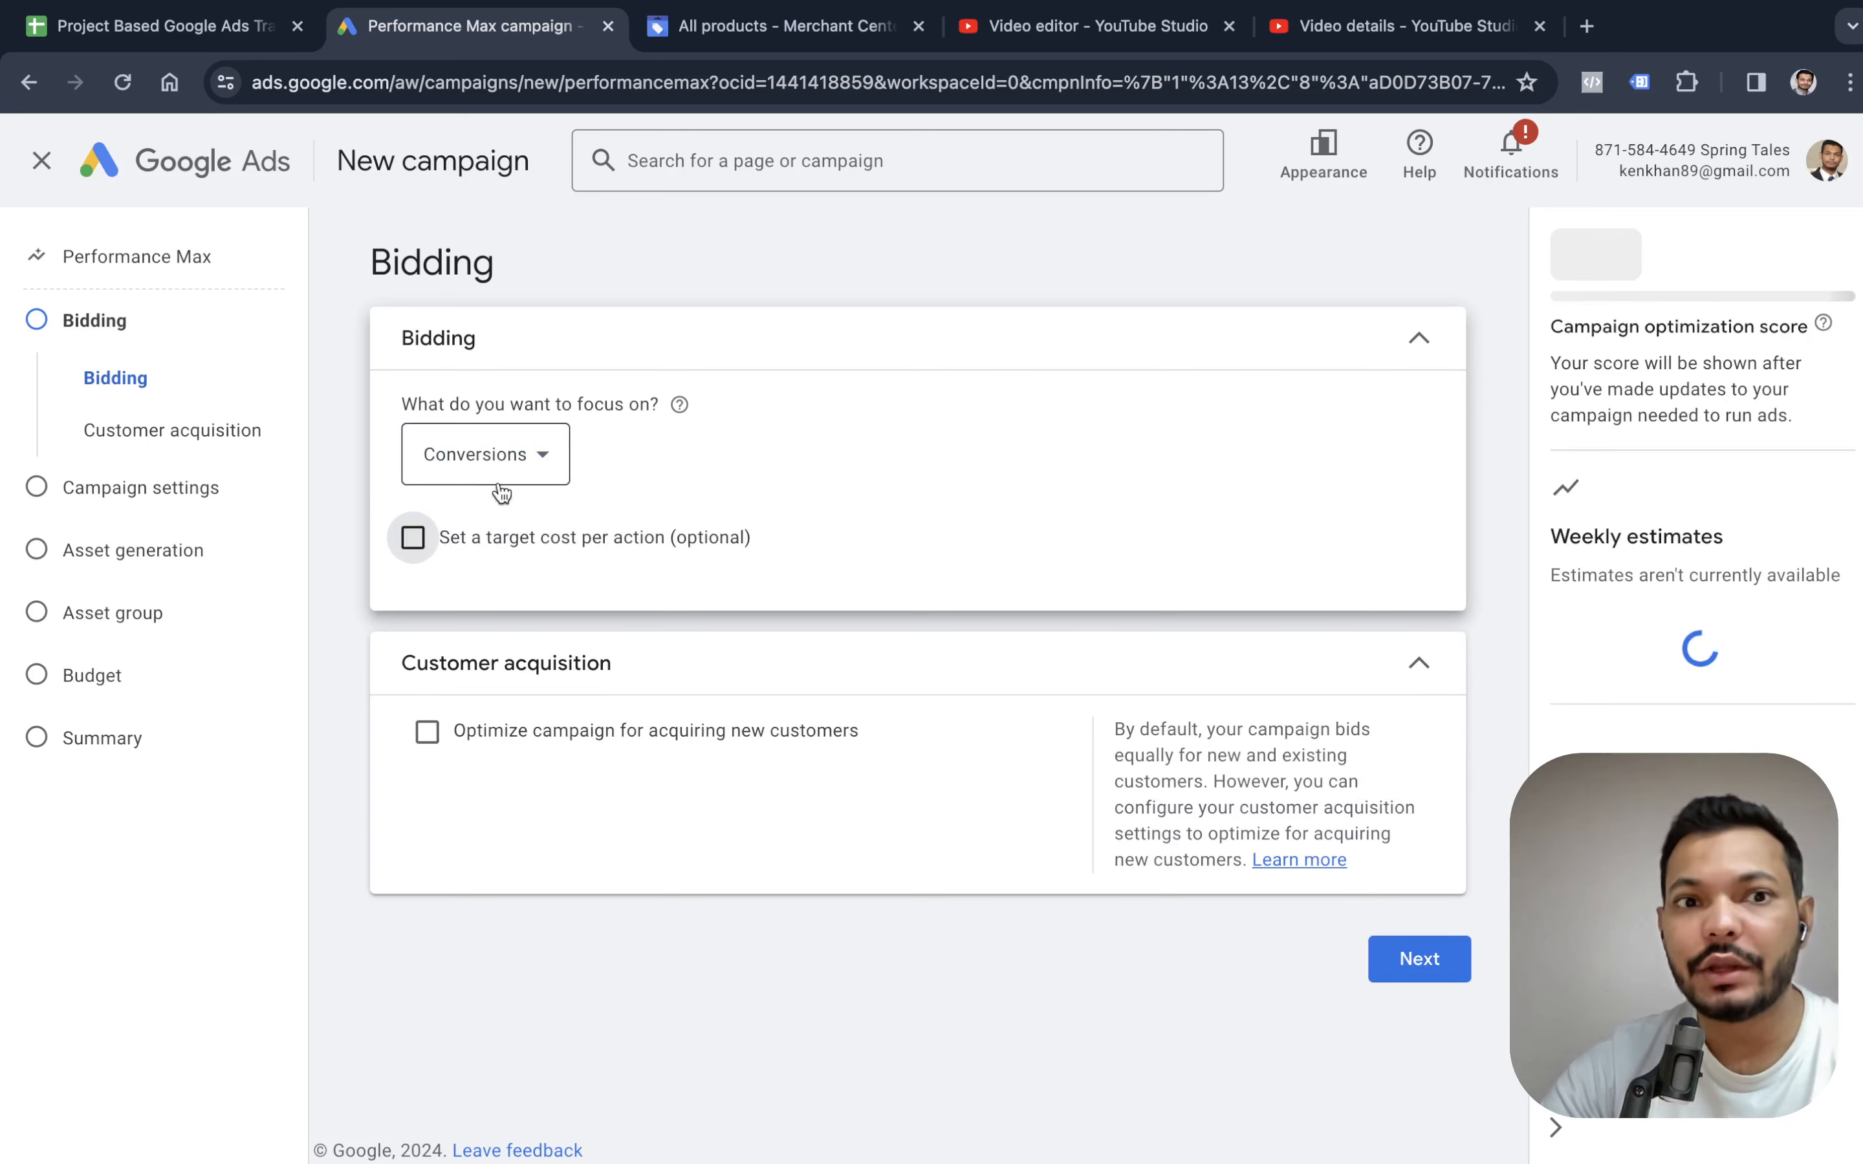
{"action": "left_click", "coordinate": [511, 472]}
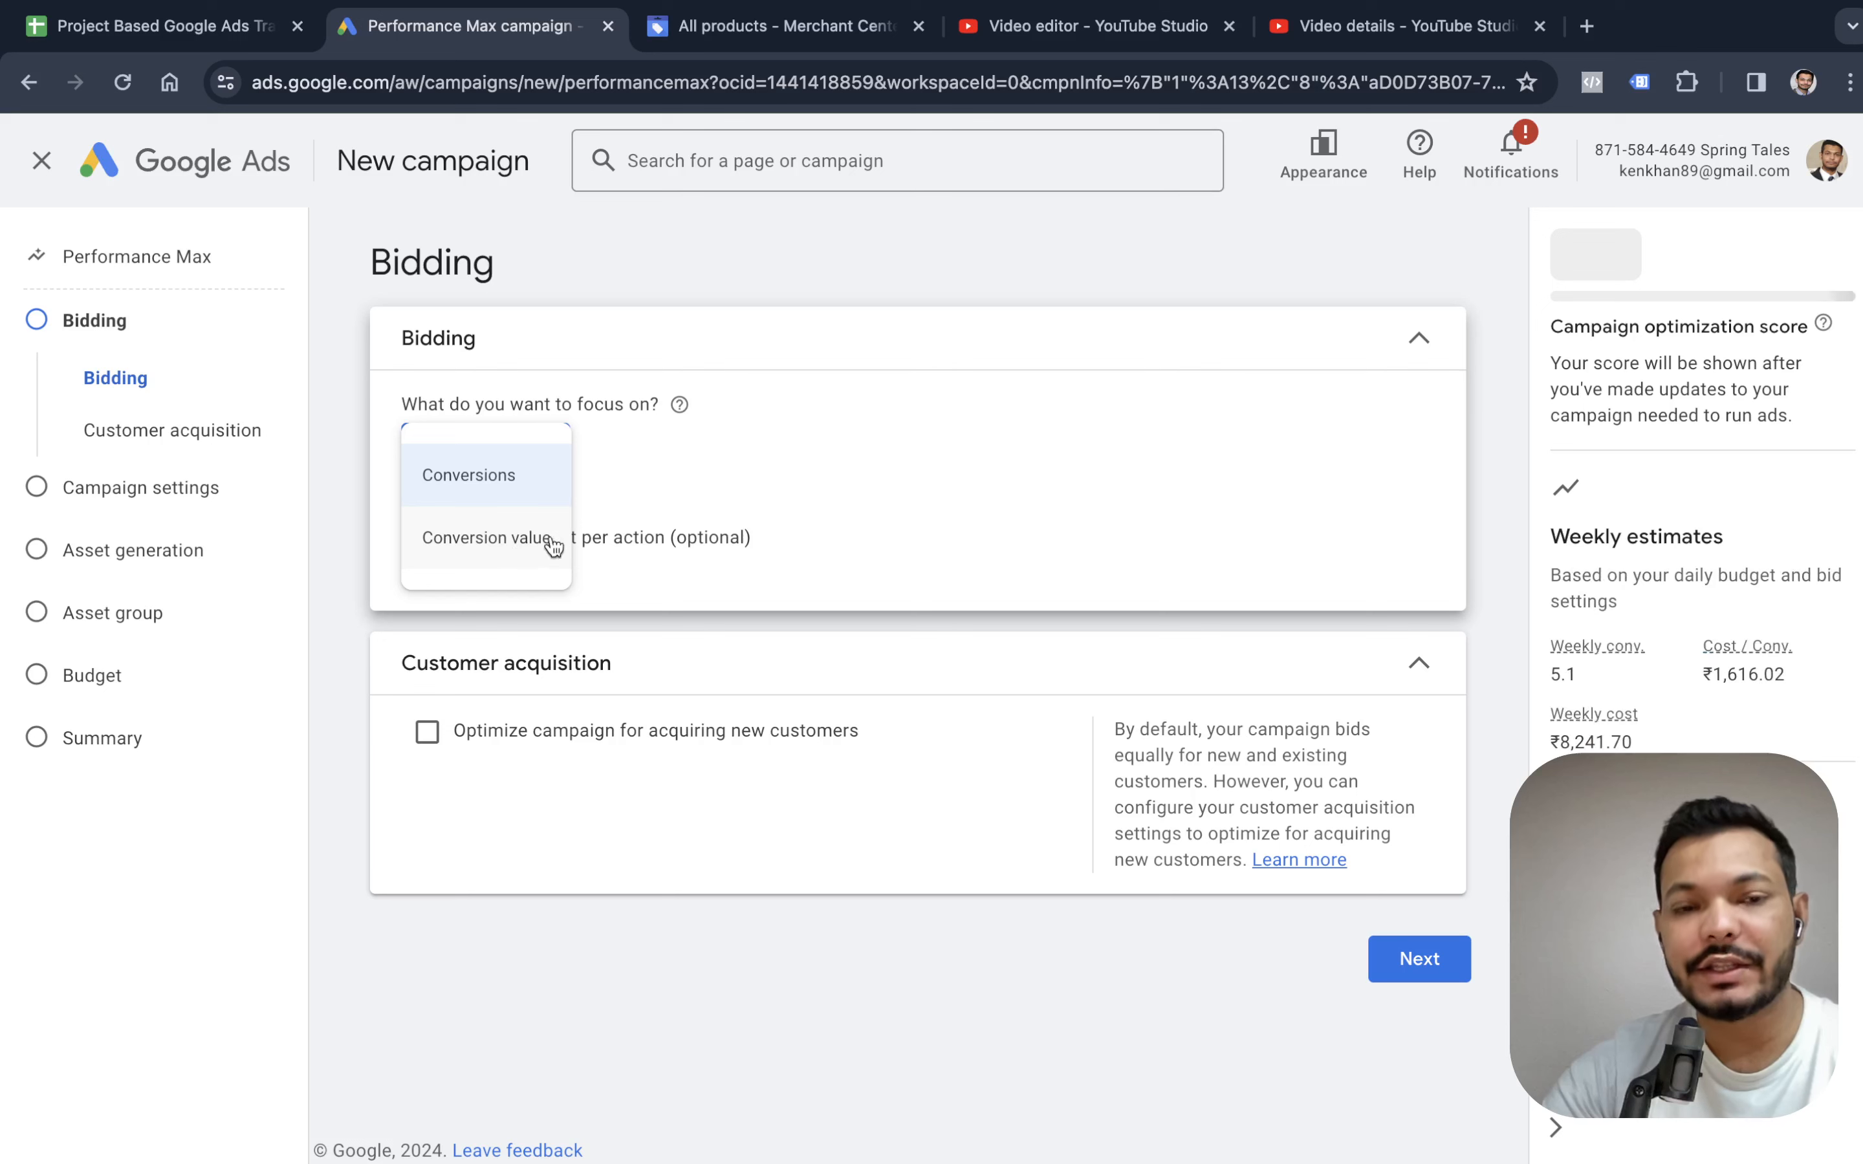
{"action": "mouse_move", "coordinate": [539, 539]}
{"action": "left_click", "coordinate": [774, 457]}
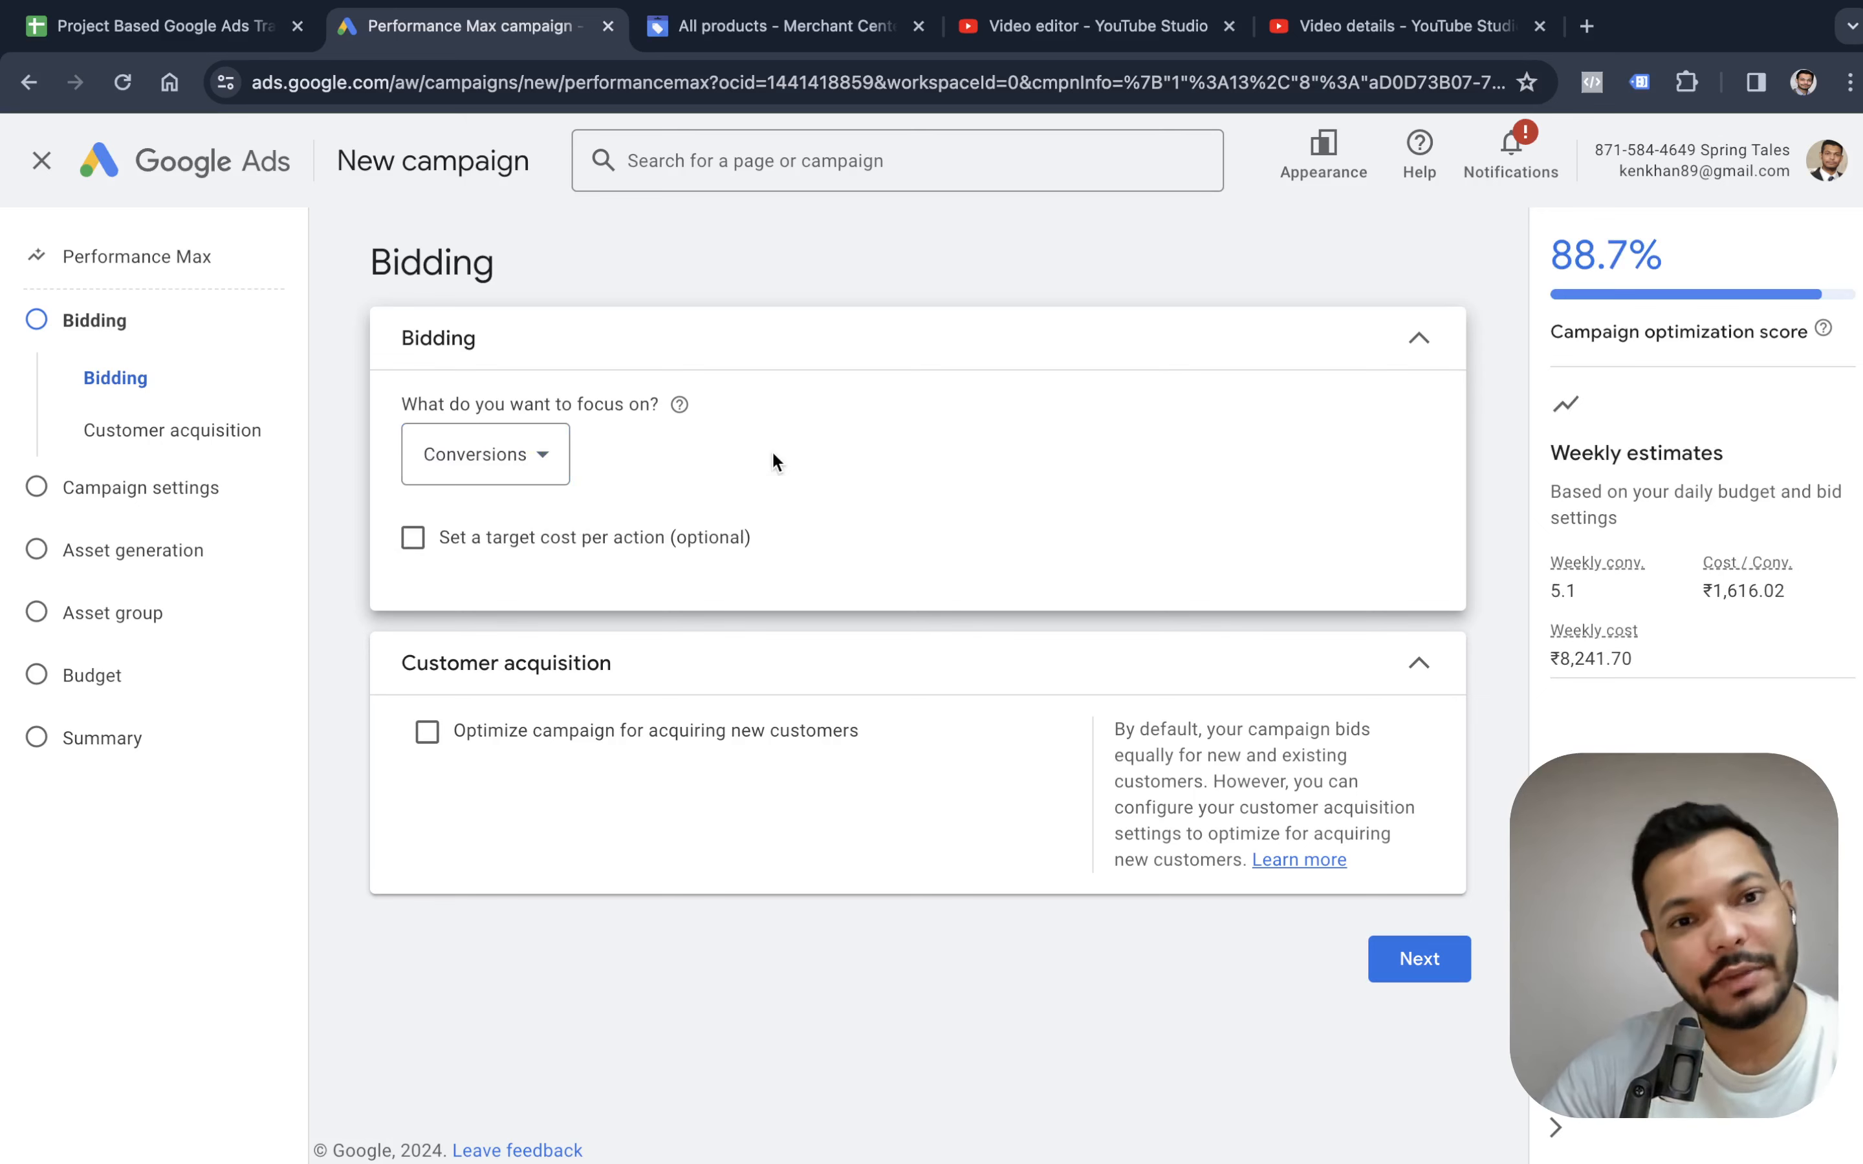
{"action": "left_click", "coordinate": [483, 456]}
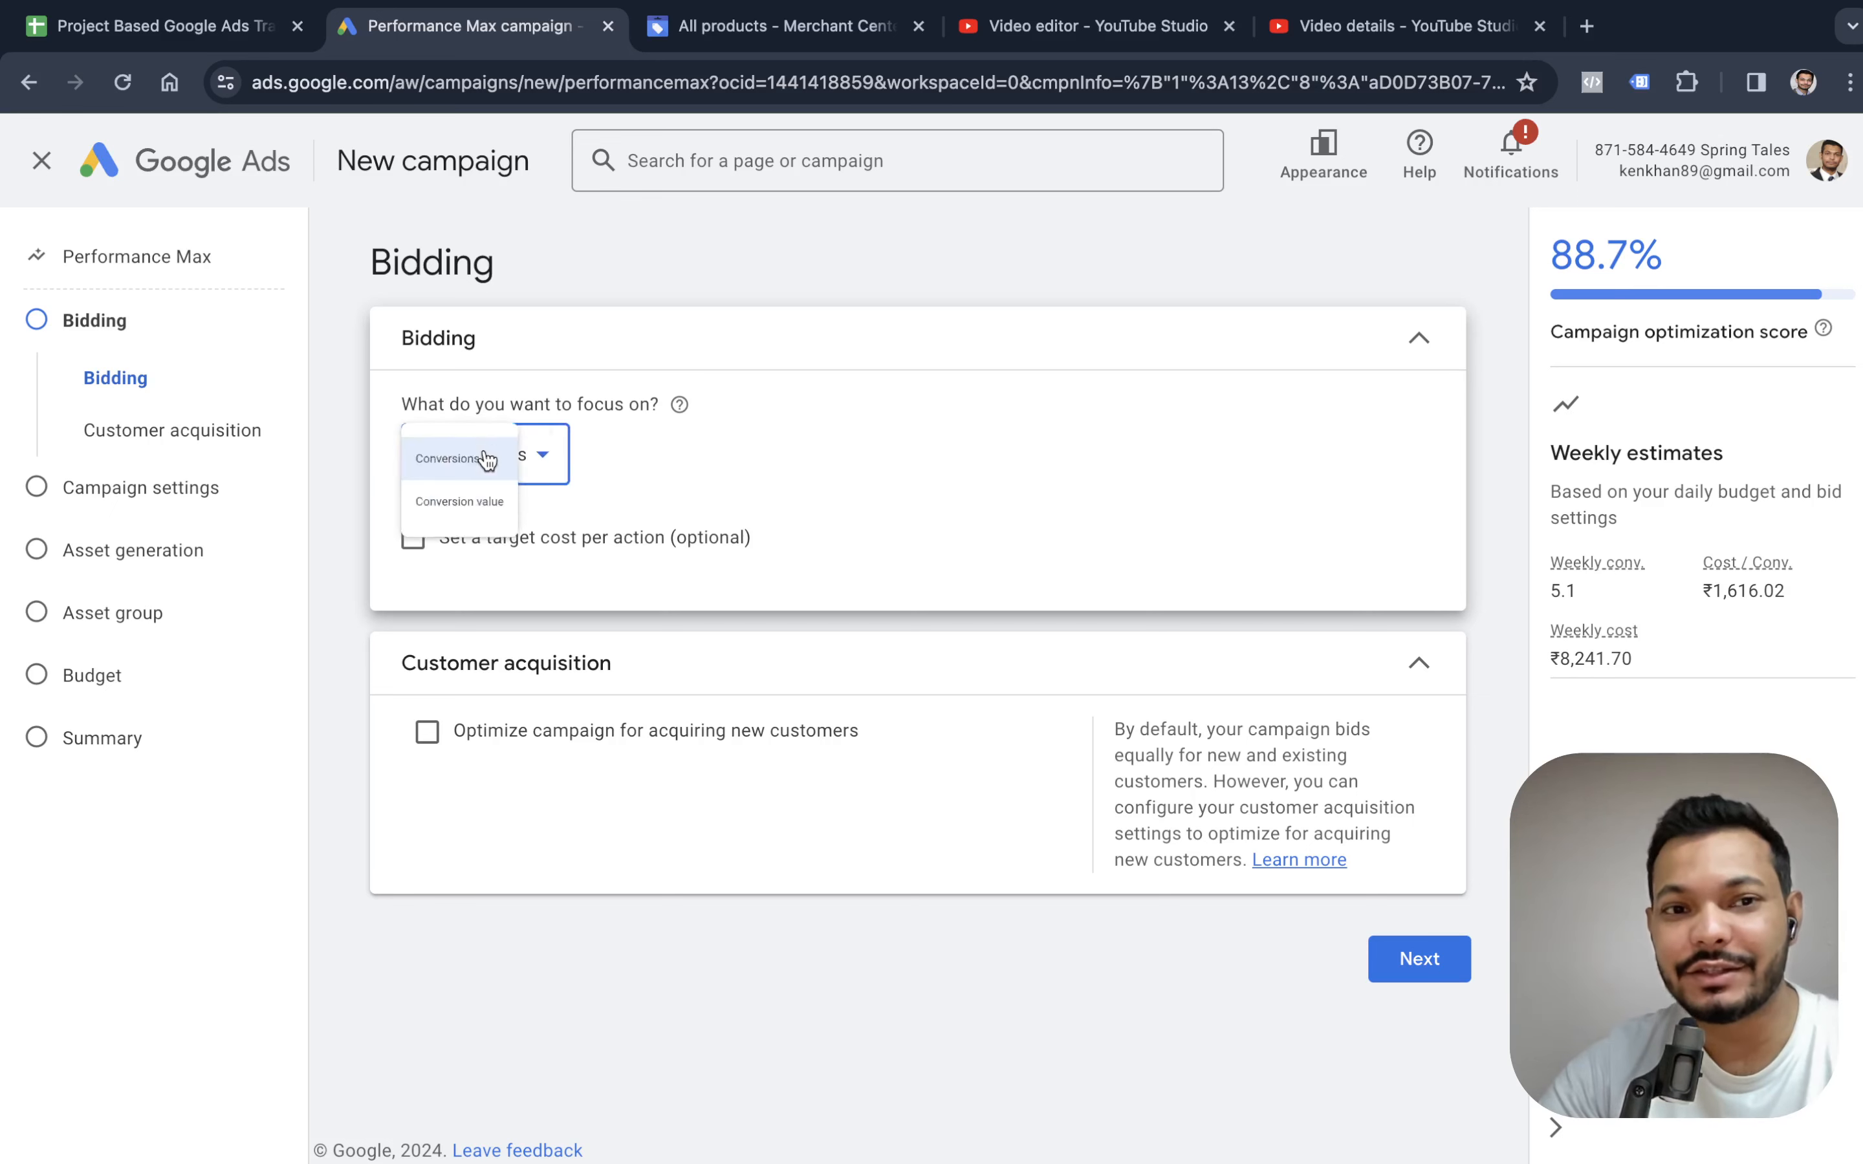
{"action": "left_click", "coordinate": [497, 537]}
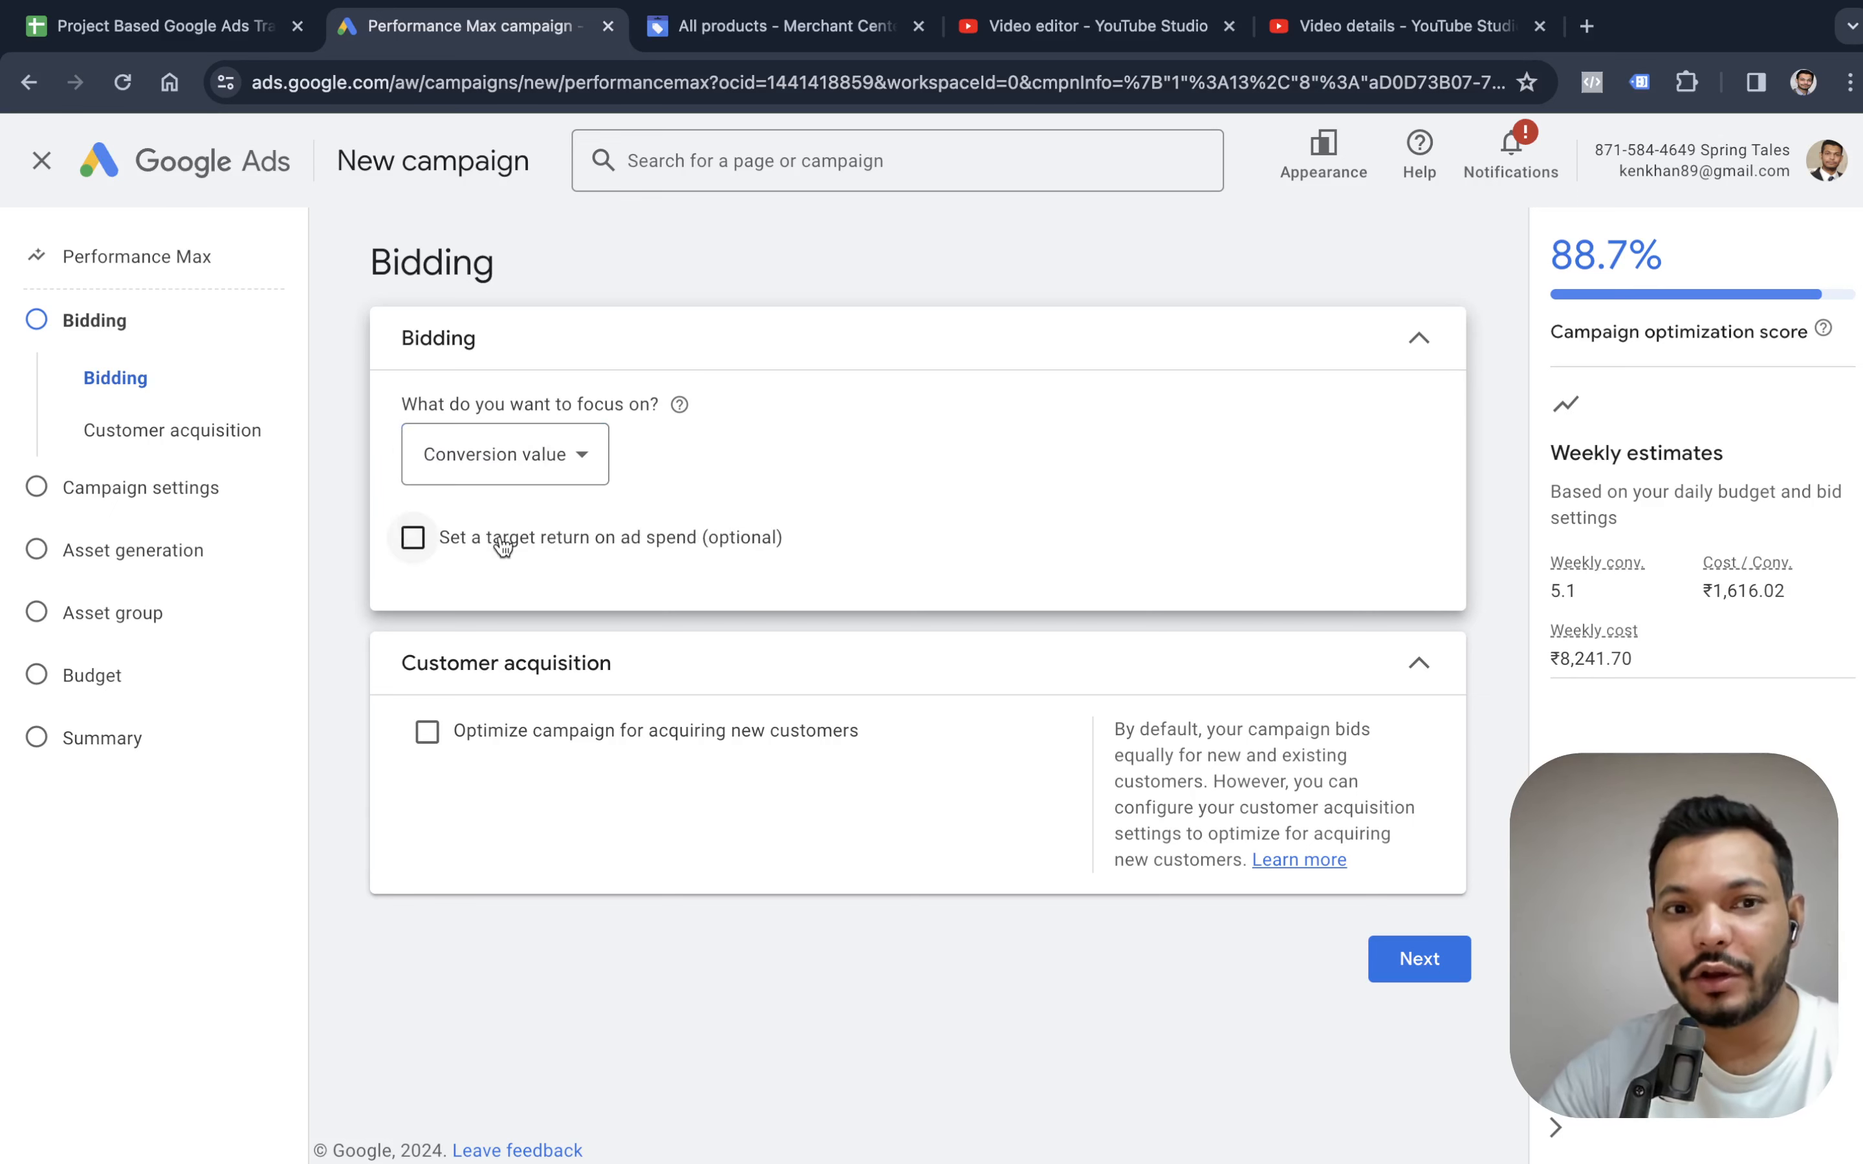
Set the bidding focus to Conversions without a target cost per action and continue to the campaign settings.
{"action": "left_click", "coordinate": [513, 483]}
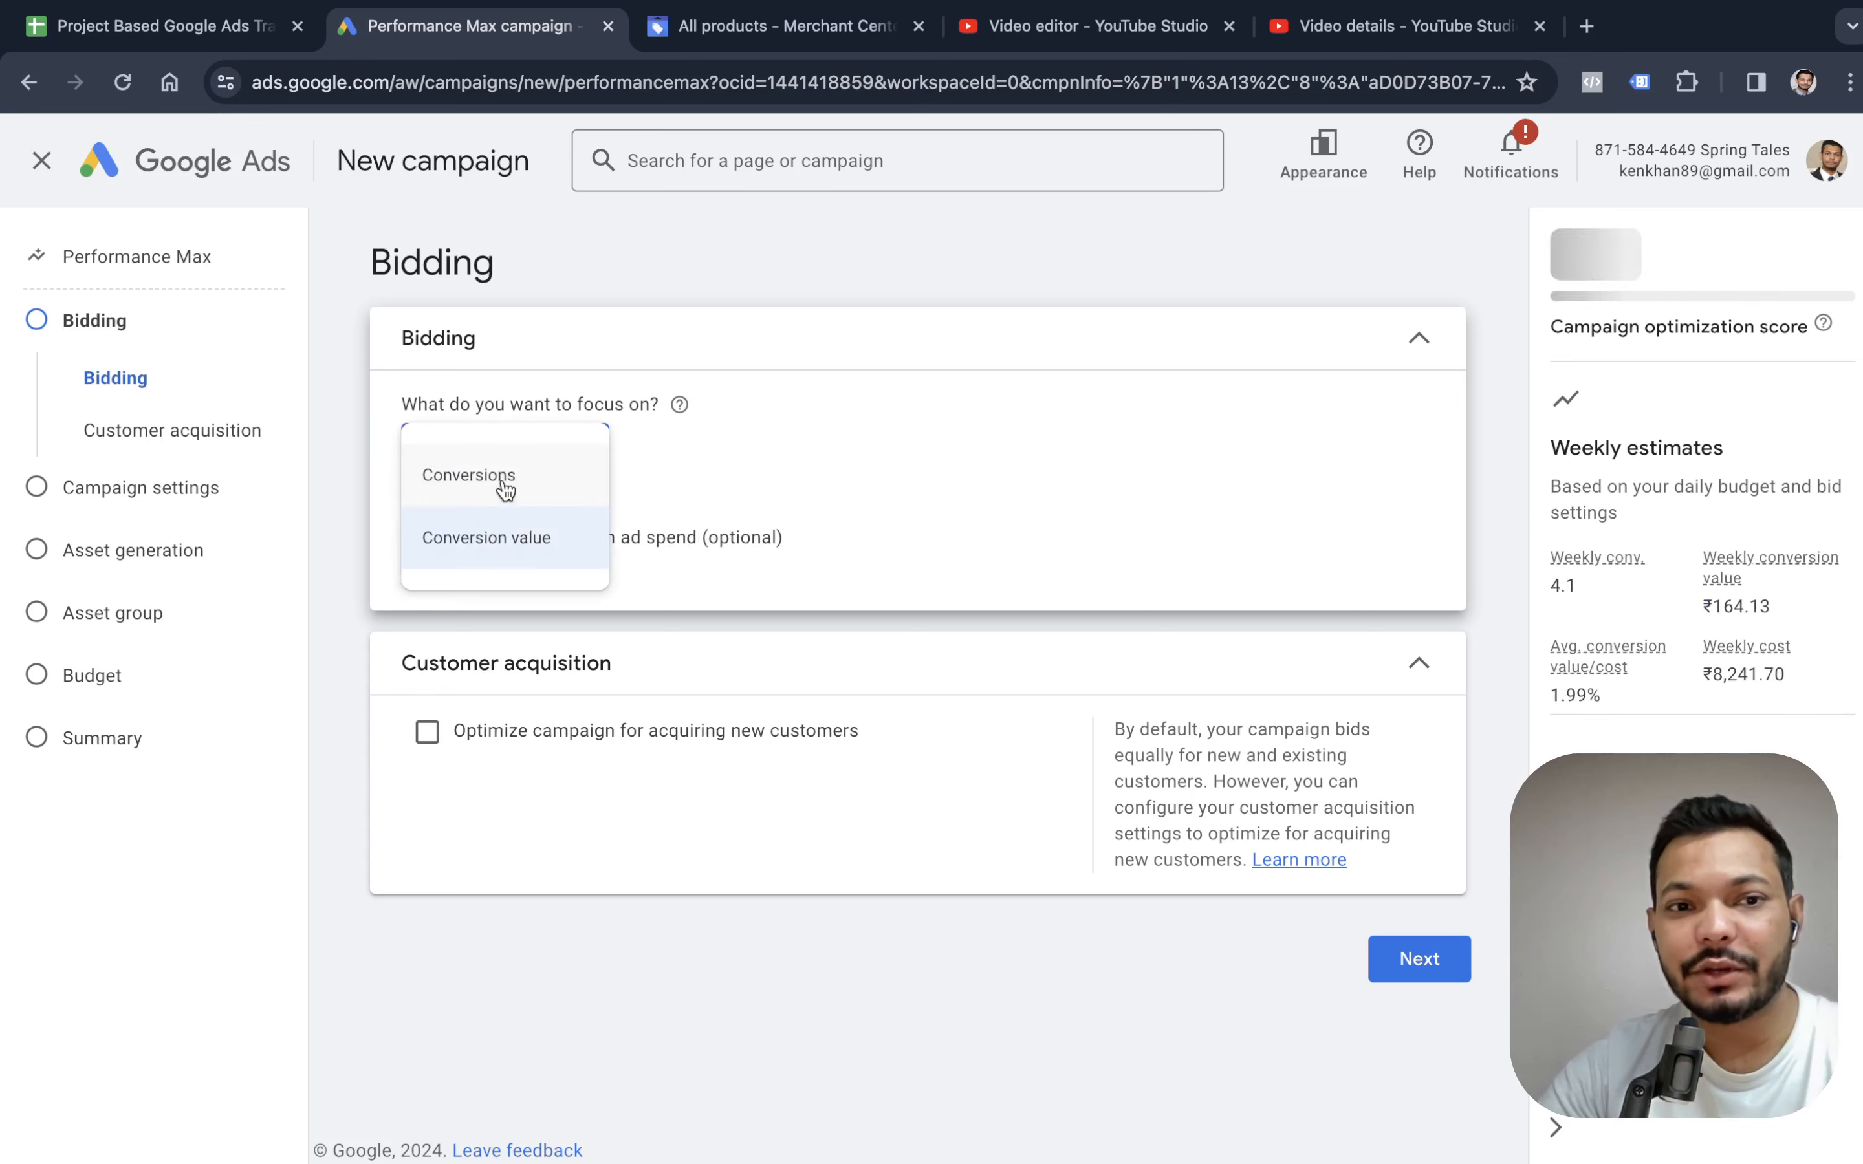
{"action": "left_click", "coordinate": [505, 477]}
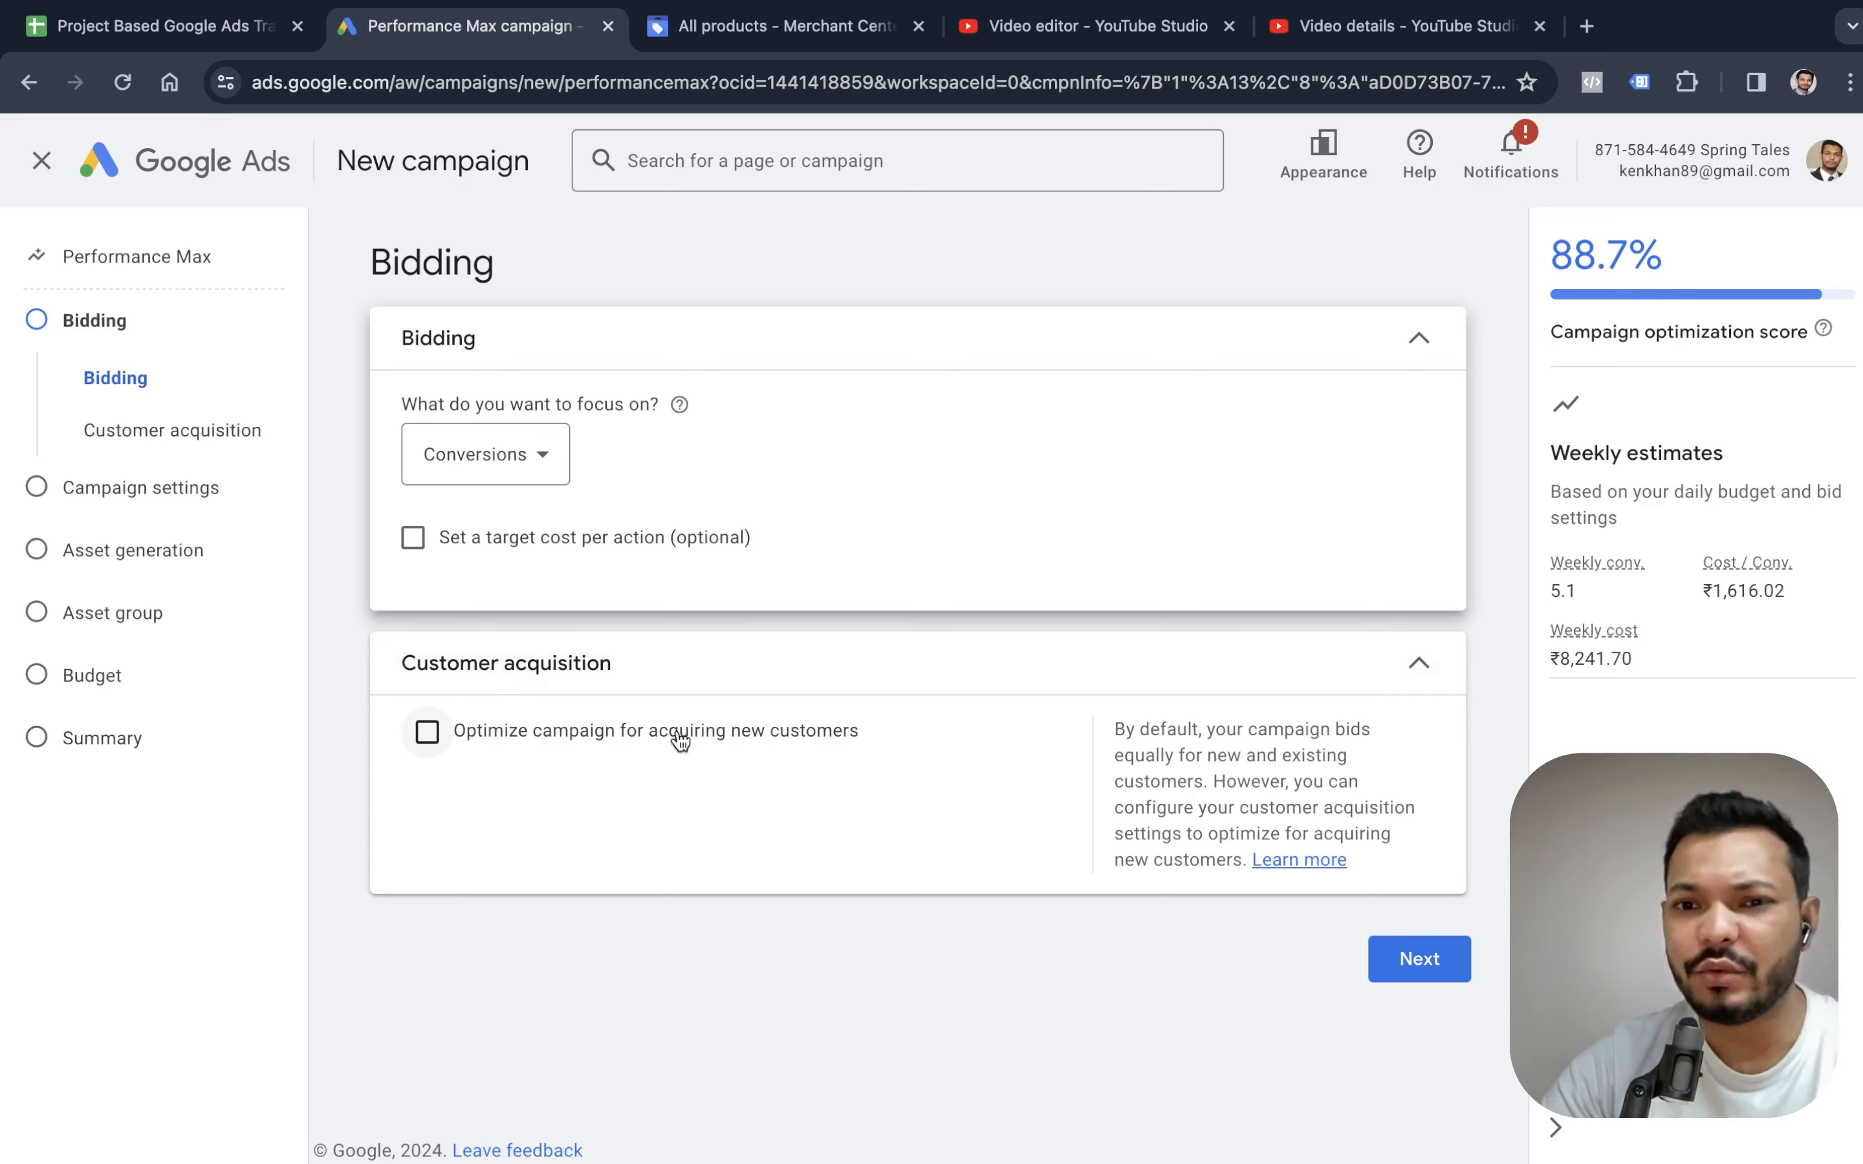
{"action": "left_click", "coordinate": [1407, 967]}
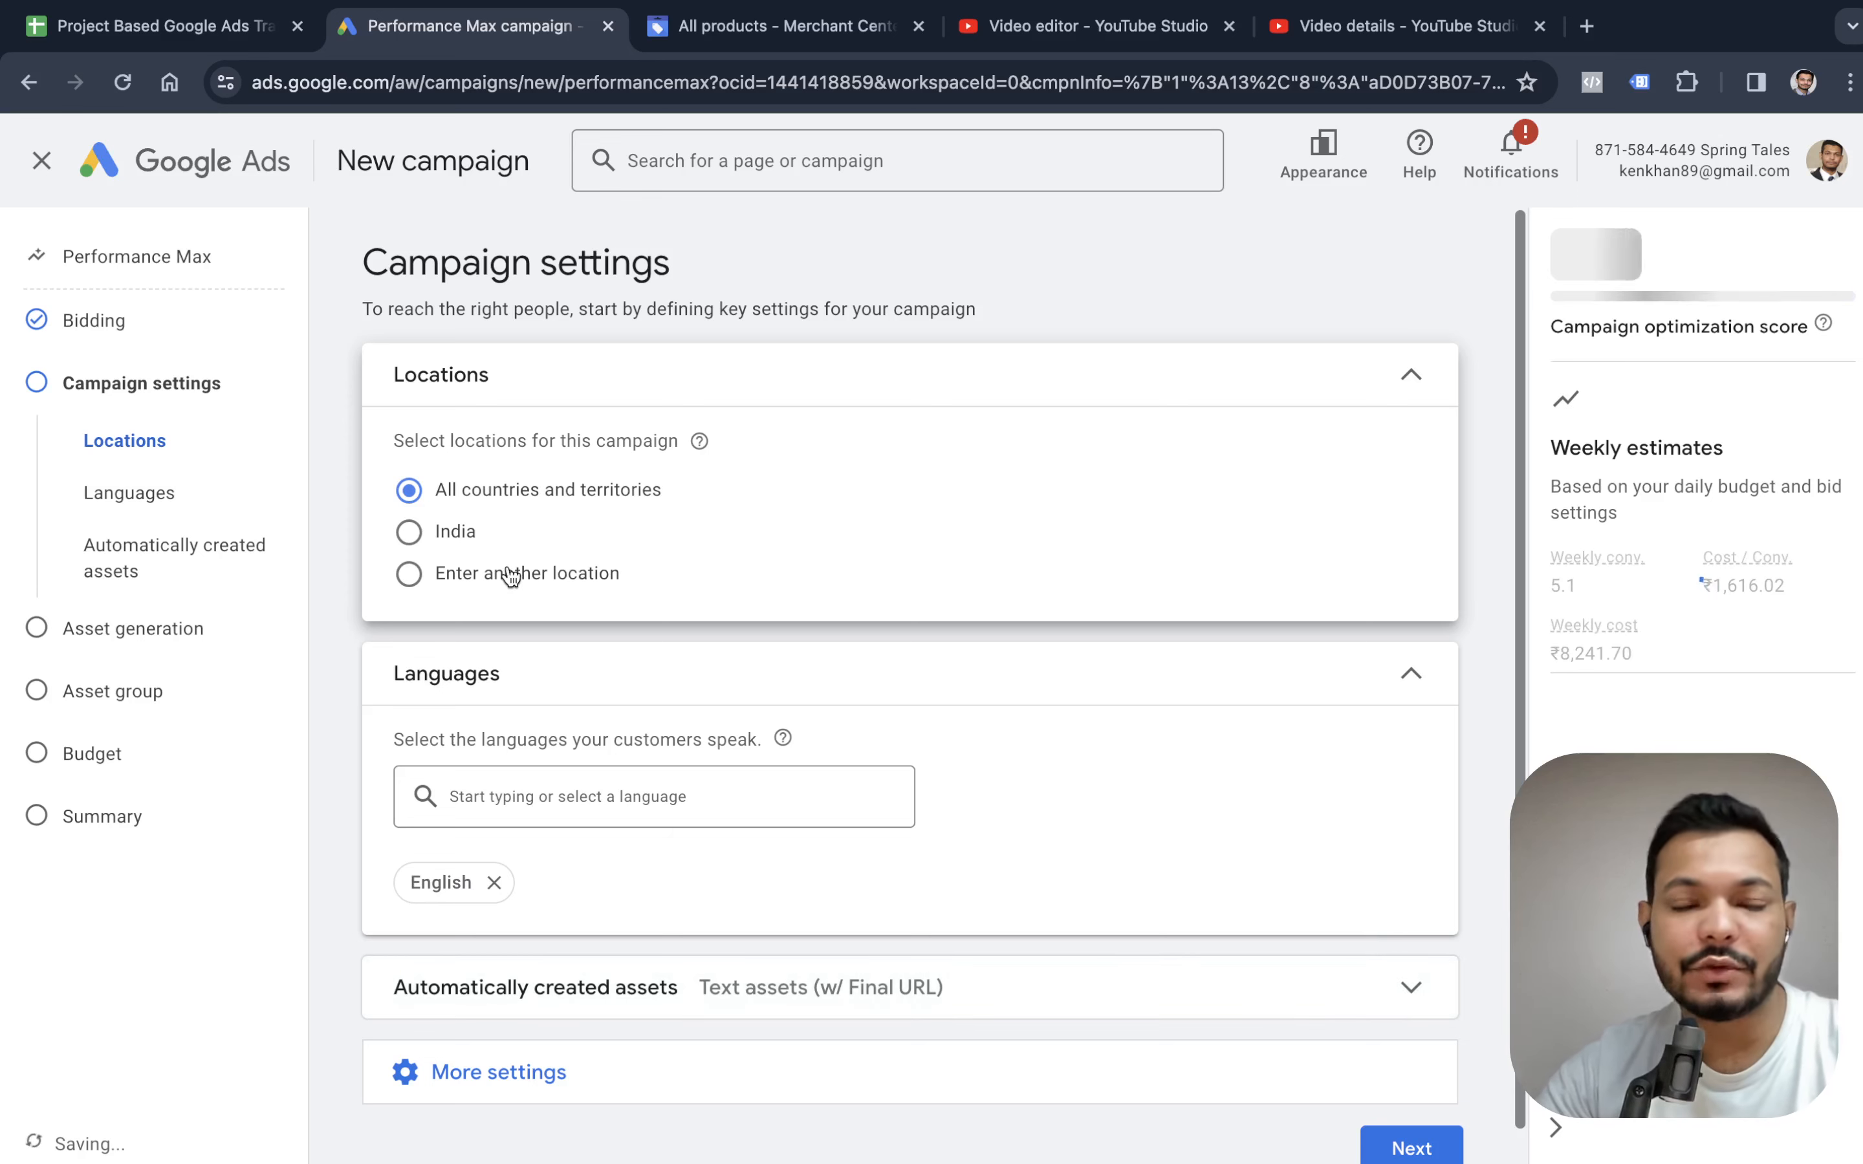
Switch the campaign's location targeting to custom locations and include Delhi, India.
{"action": "left_click", "coordinate": [410, 575]}
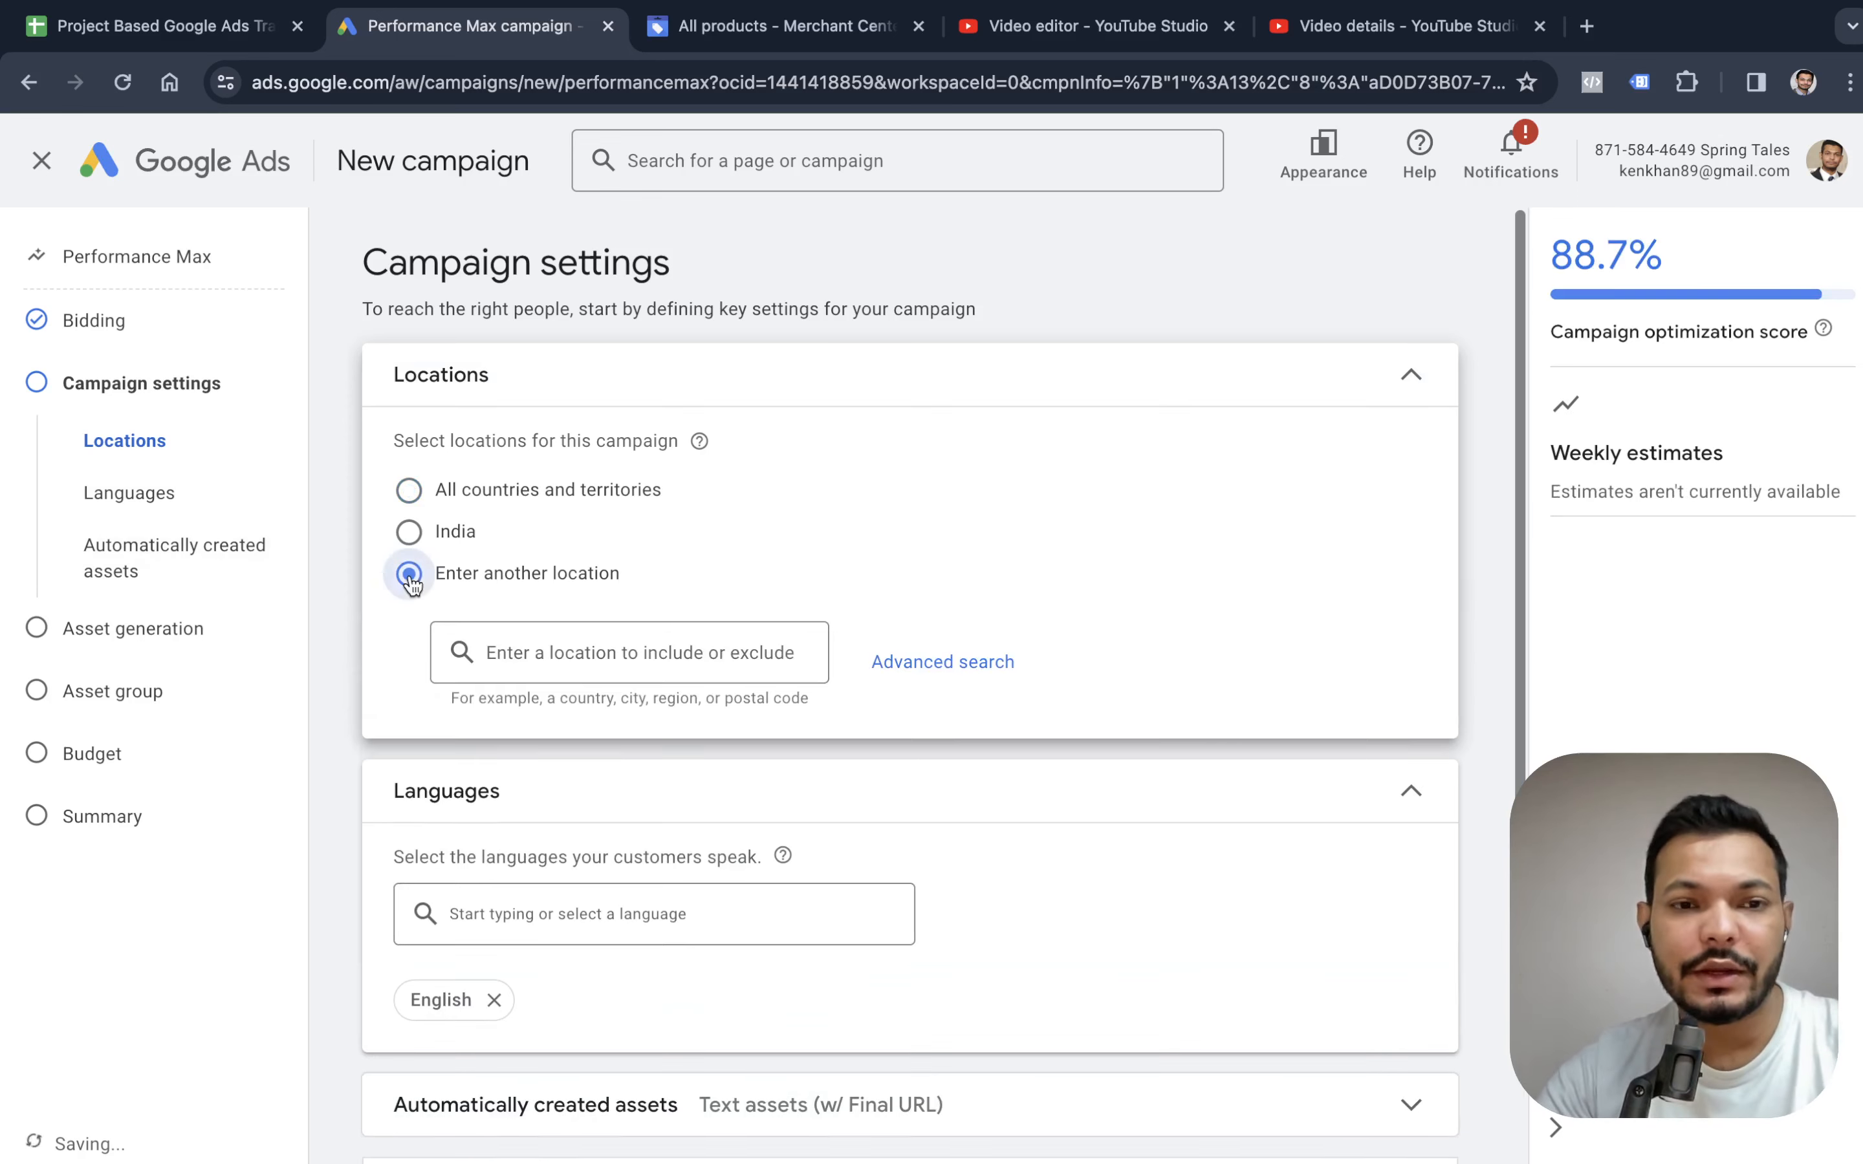
{"action": "type", "text": "delhi"}
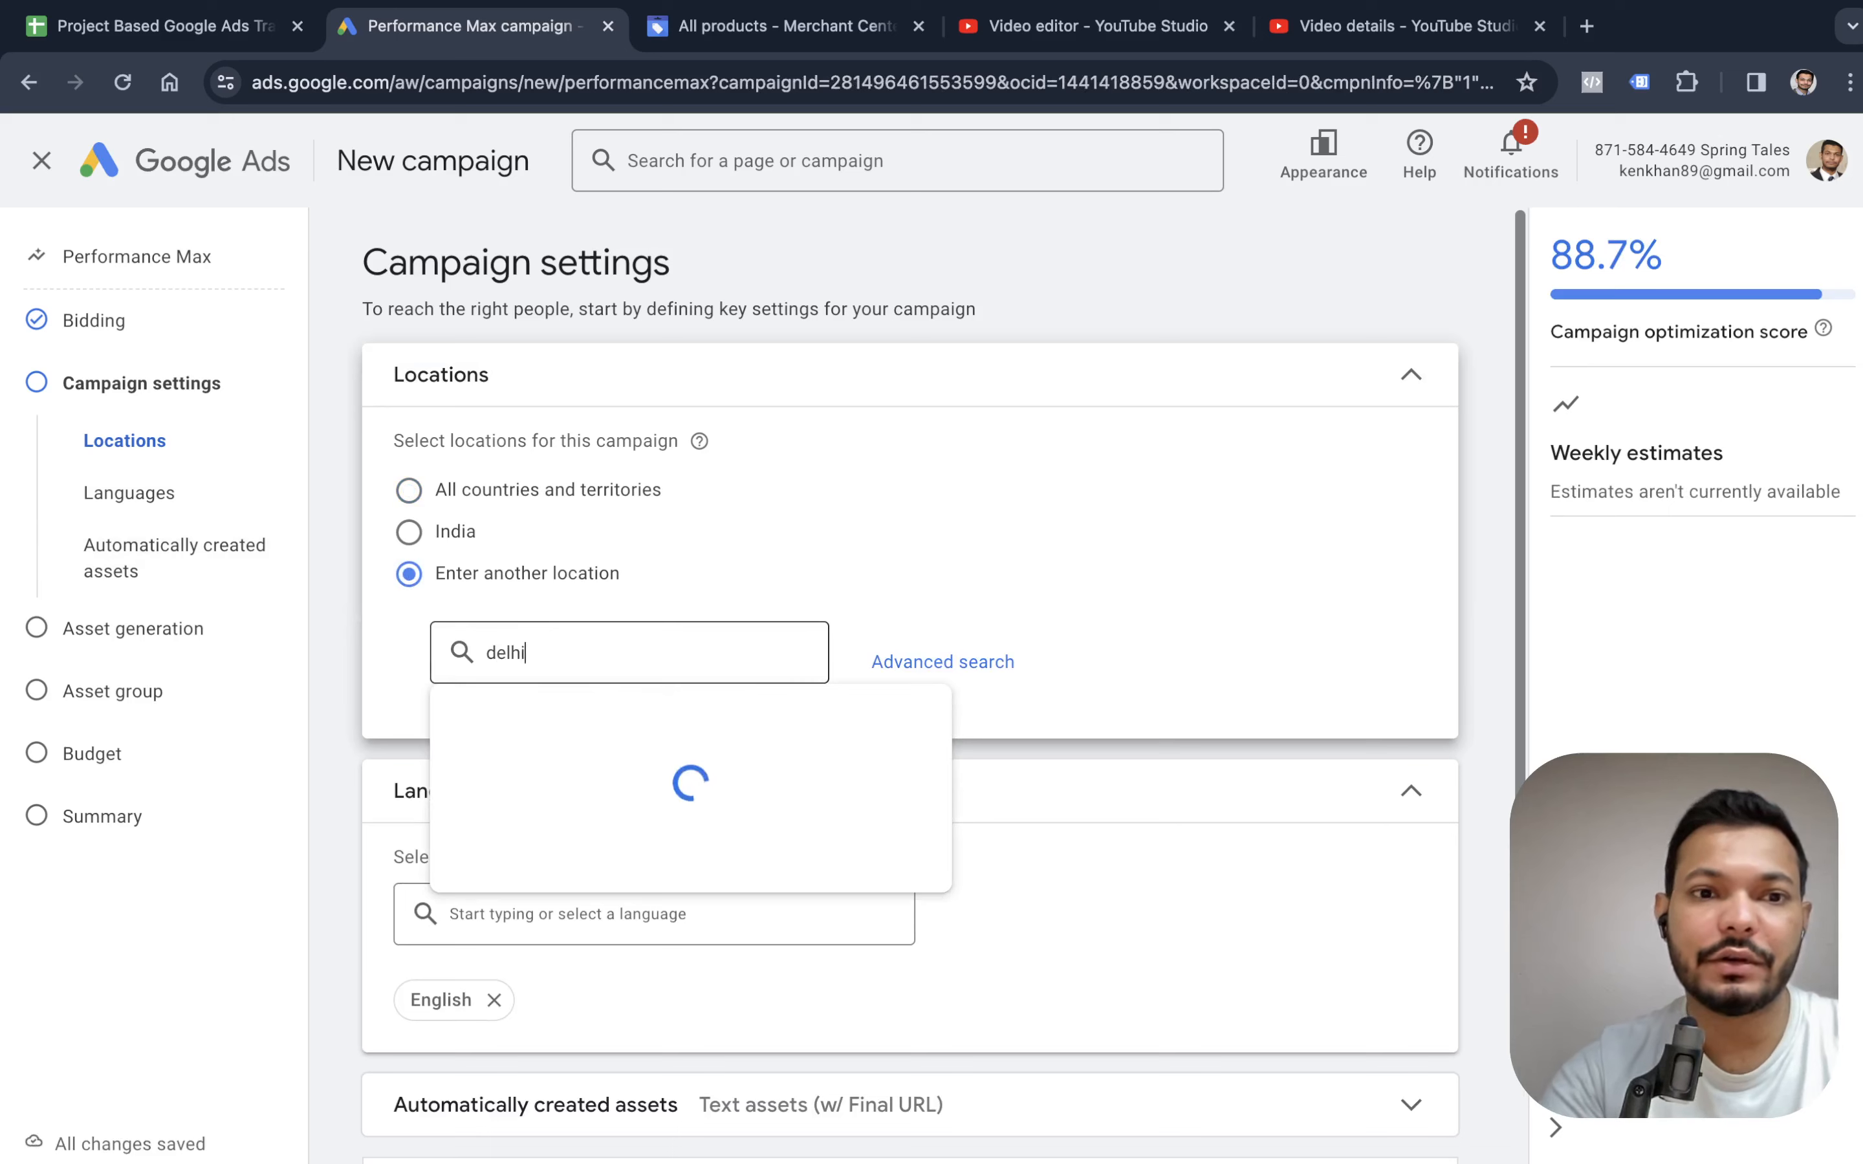
{"action": "key", "text": "Return"}
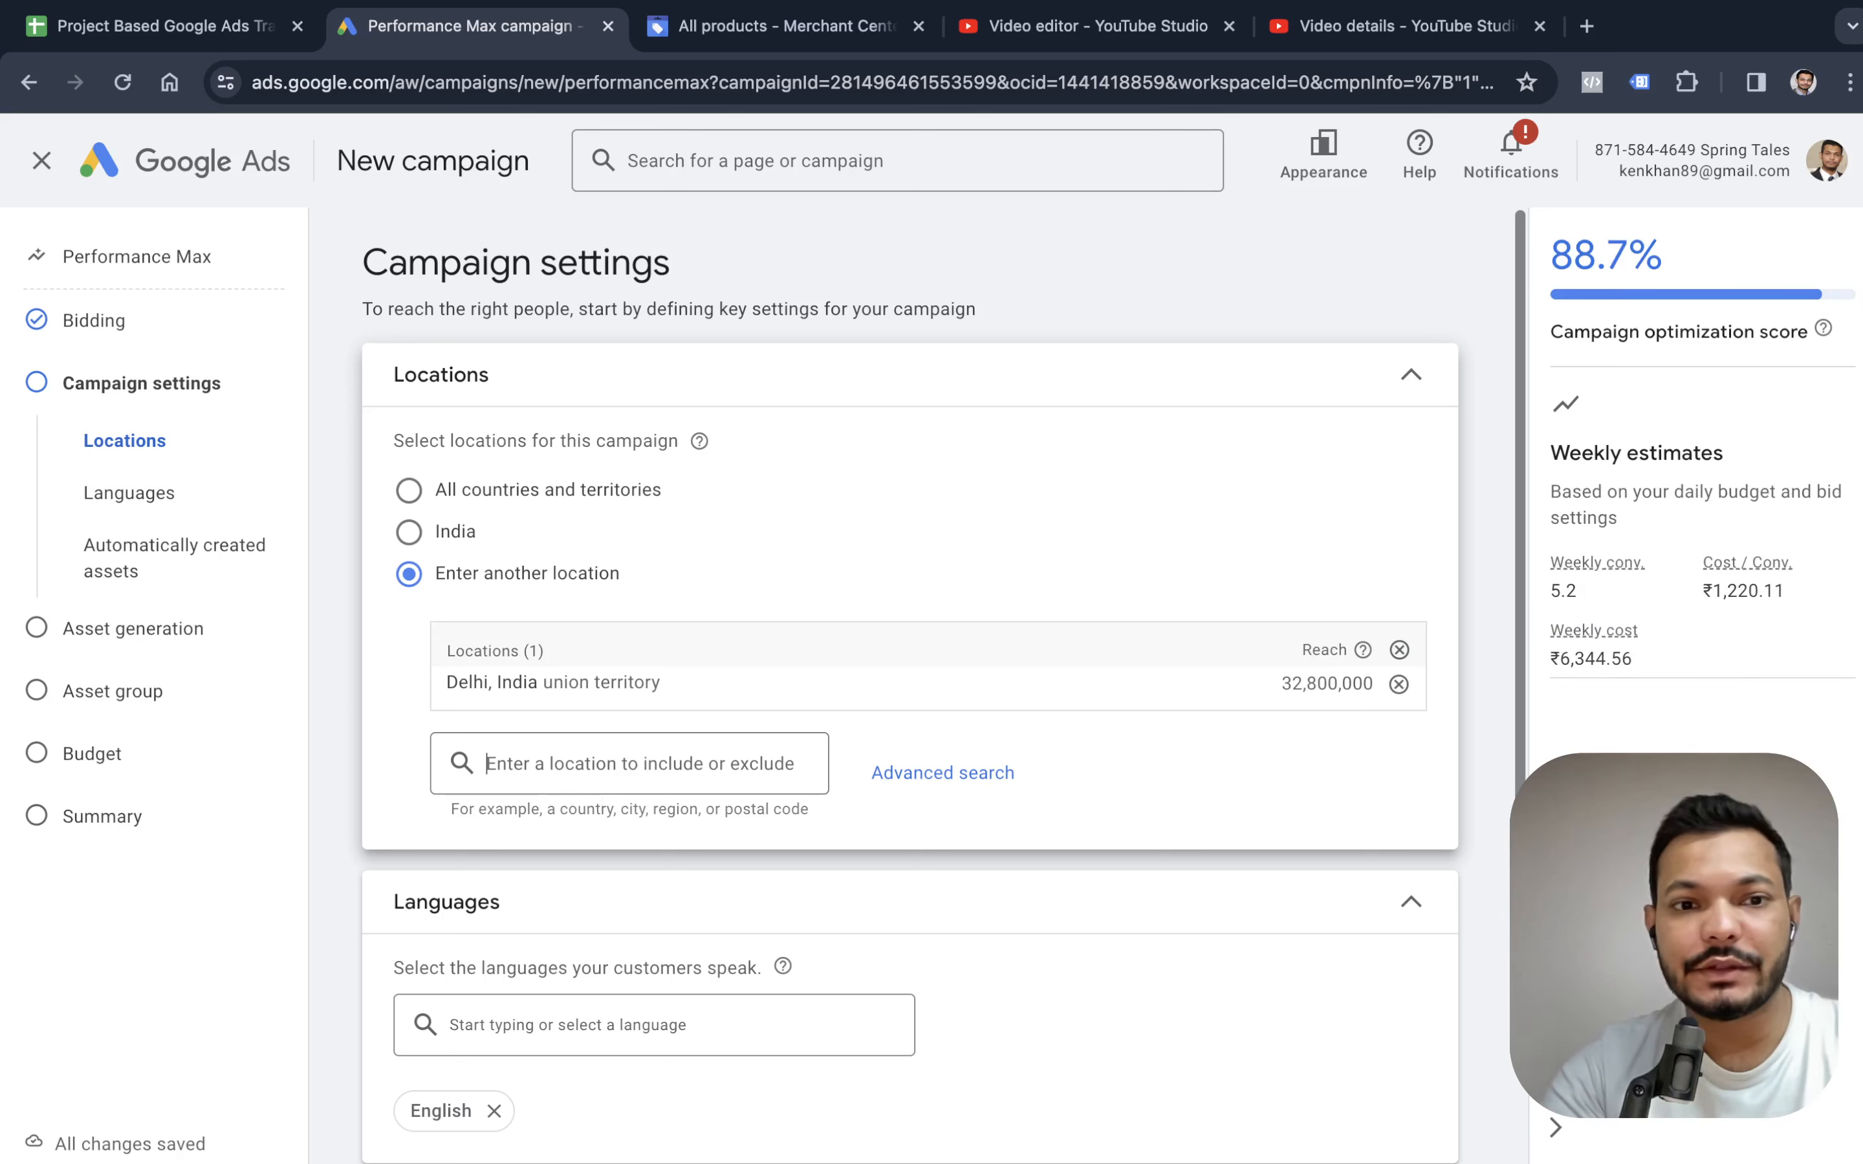
Add the cities of Gurugram, Haryana and Noida, Uttar Pradesh to the targeted locations.
{"action": "type", "text": "gug"}
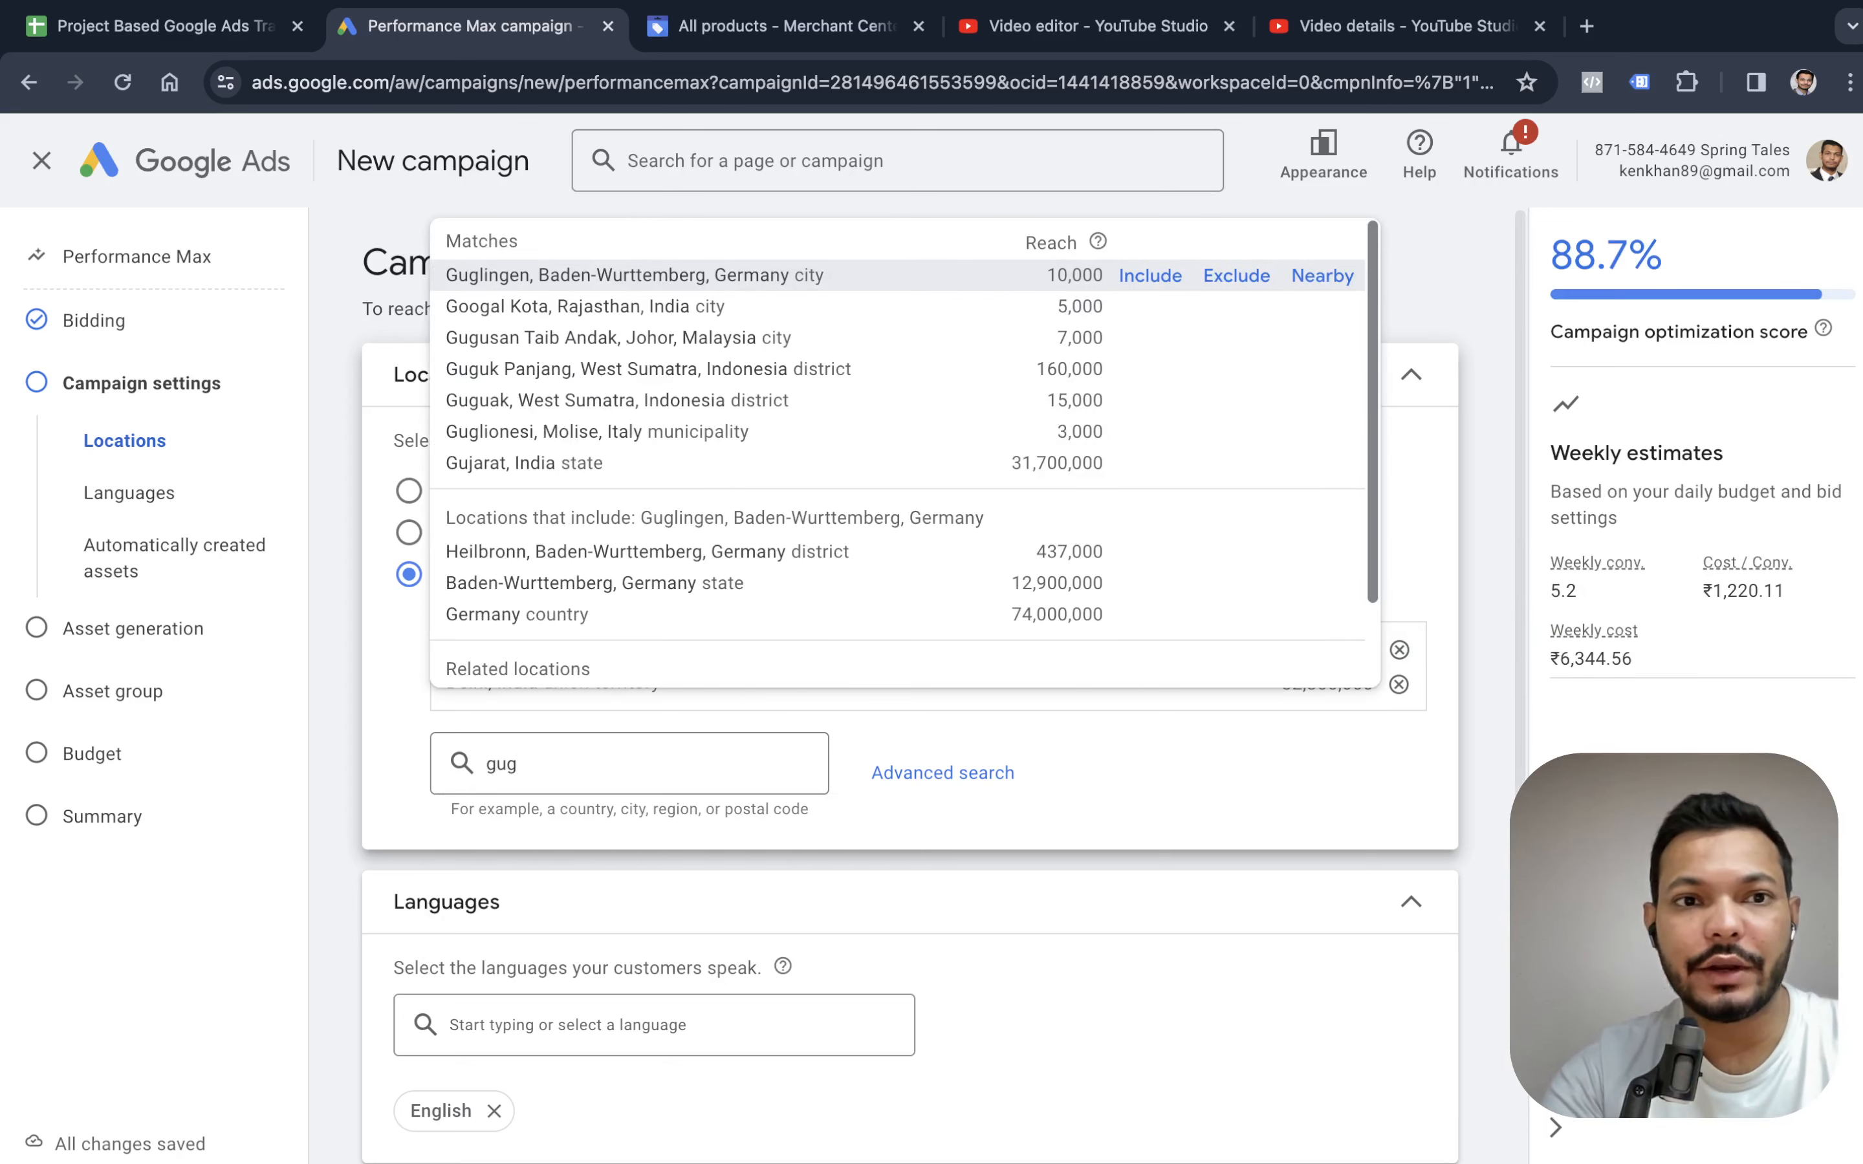
{"action": "key", "text": "BackSpace"}
{"action": "type", "text": "ru"}
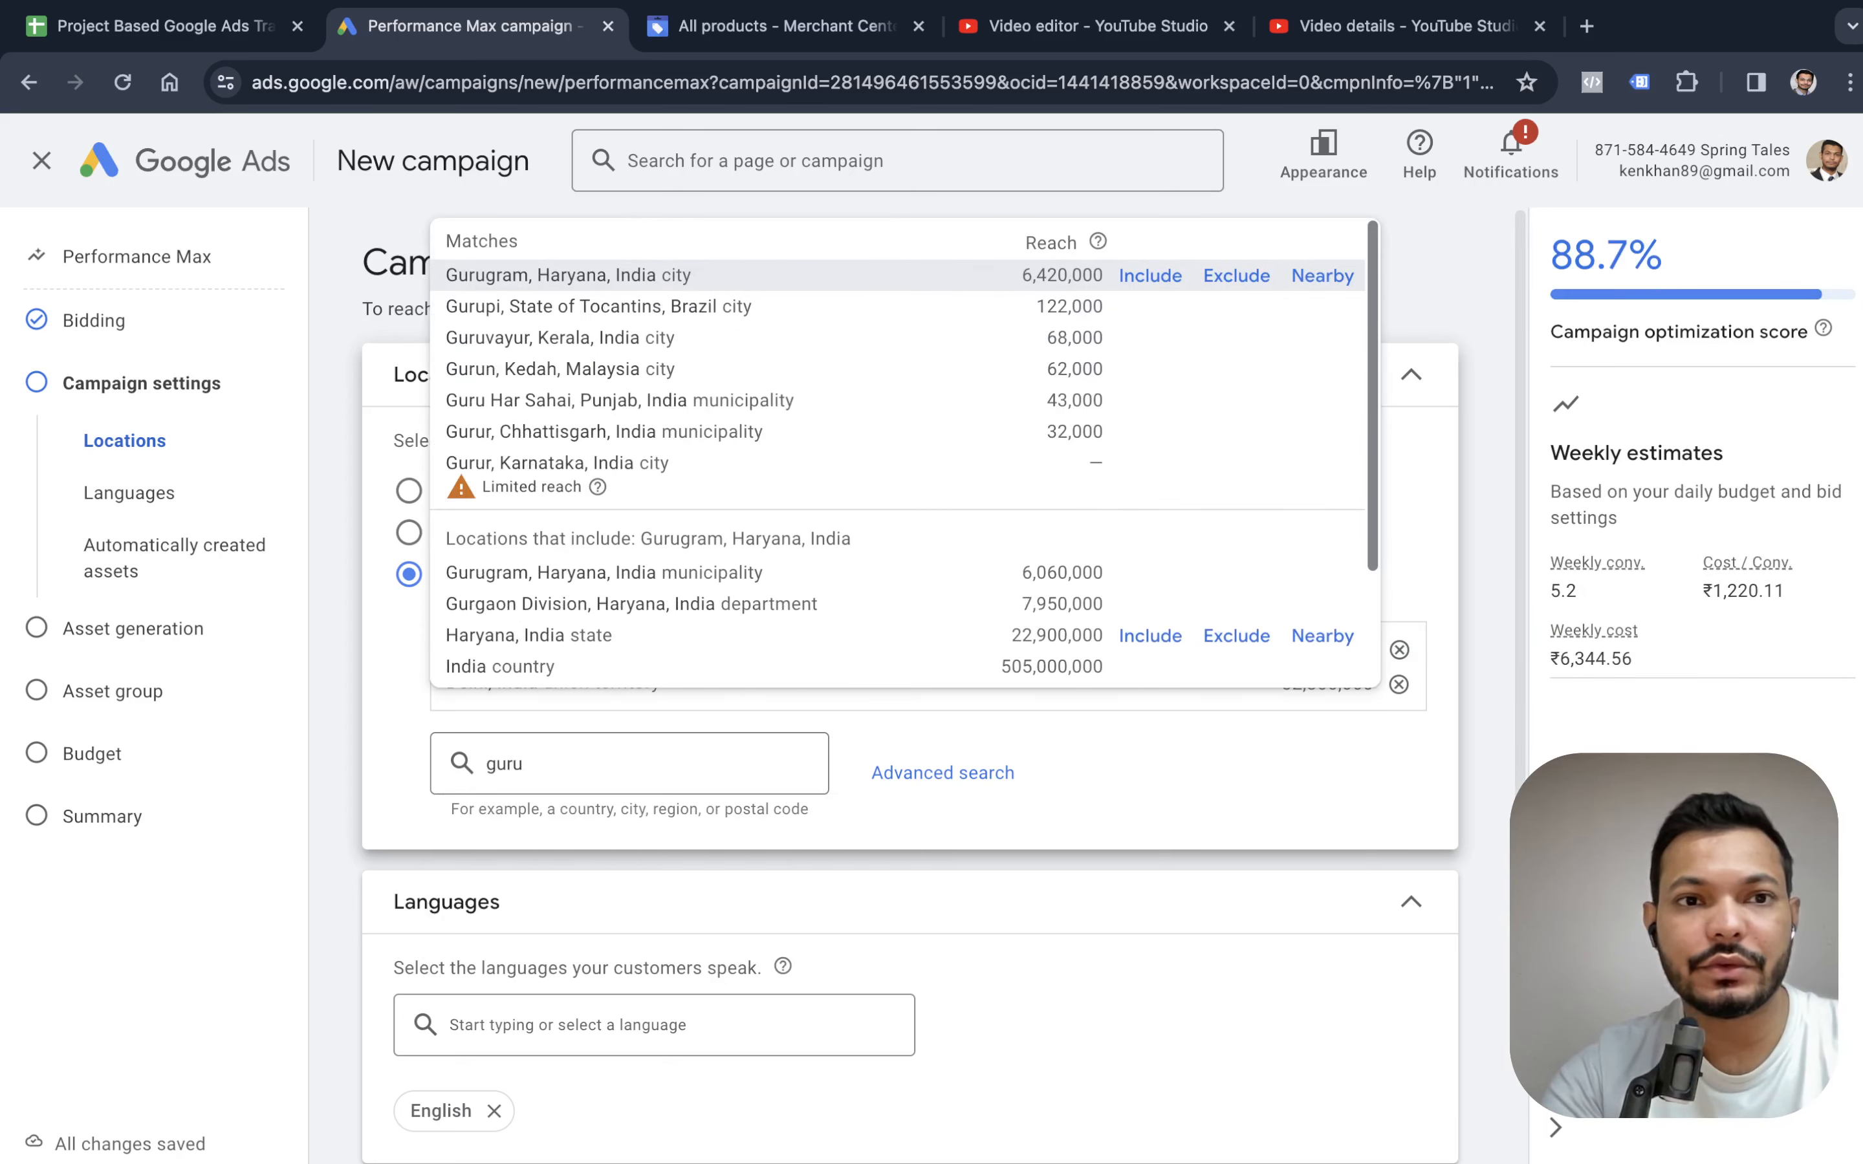
{"action": "key", "text": "Return"}
{"action": "type", "text": "noida"}
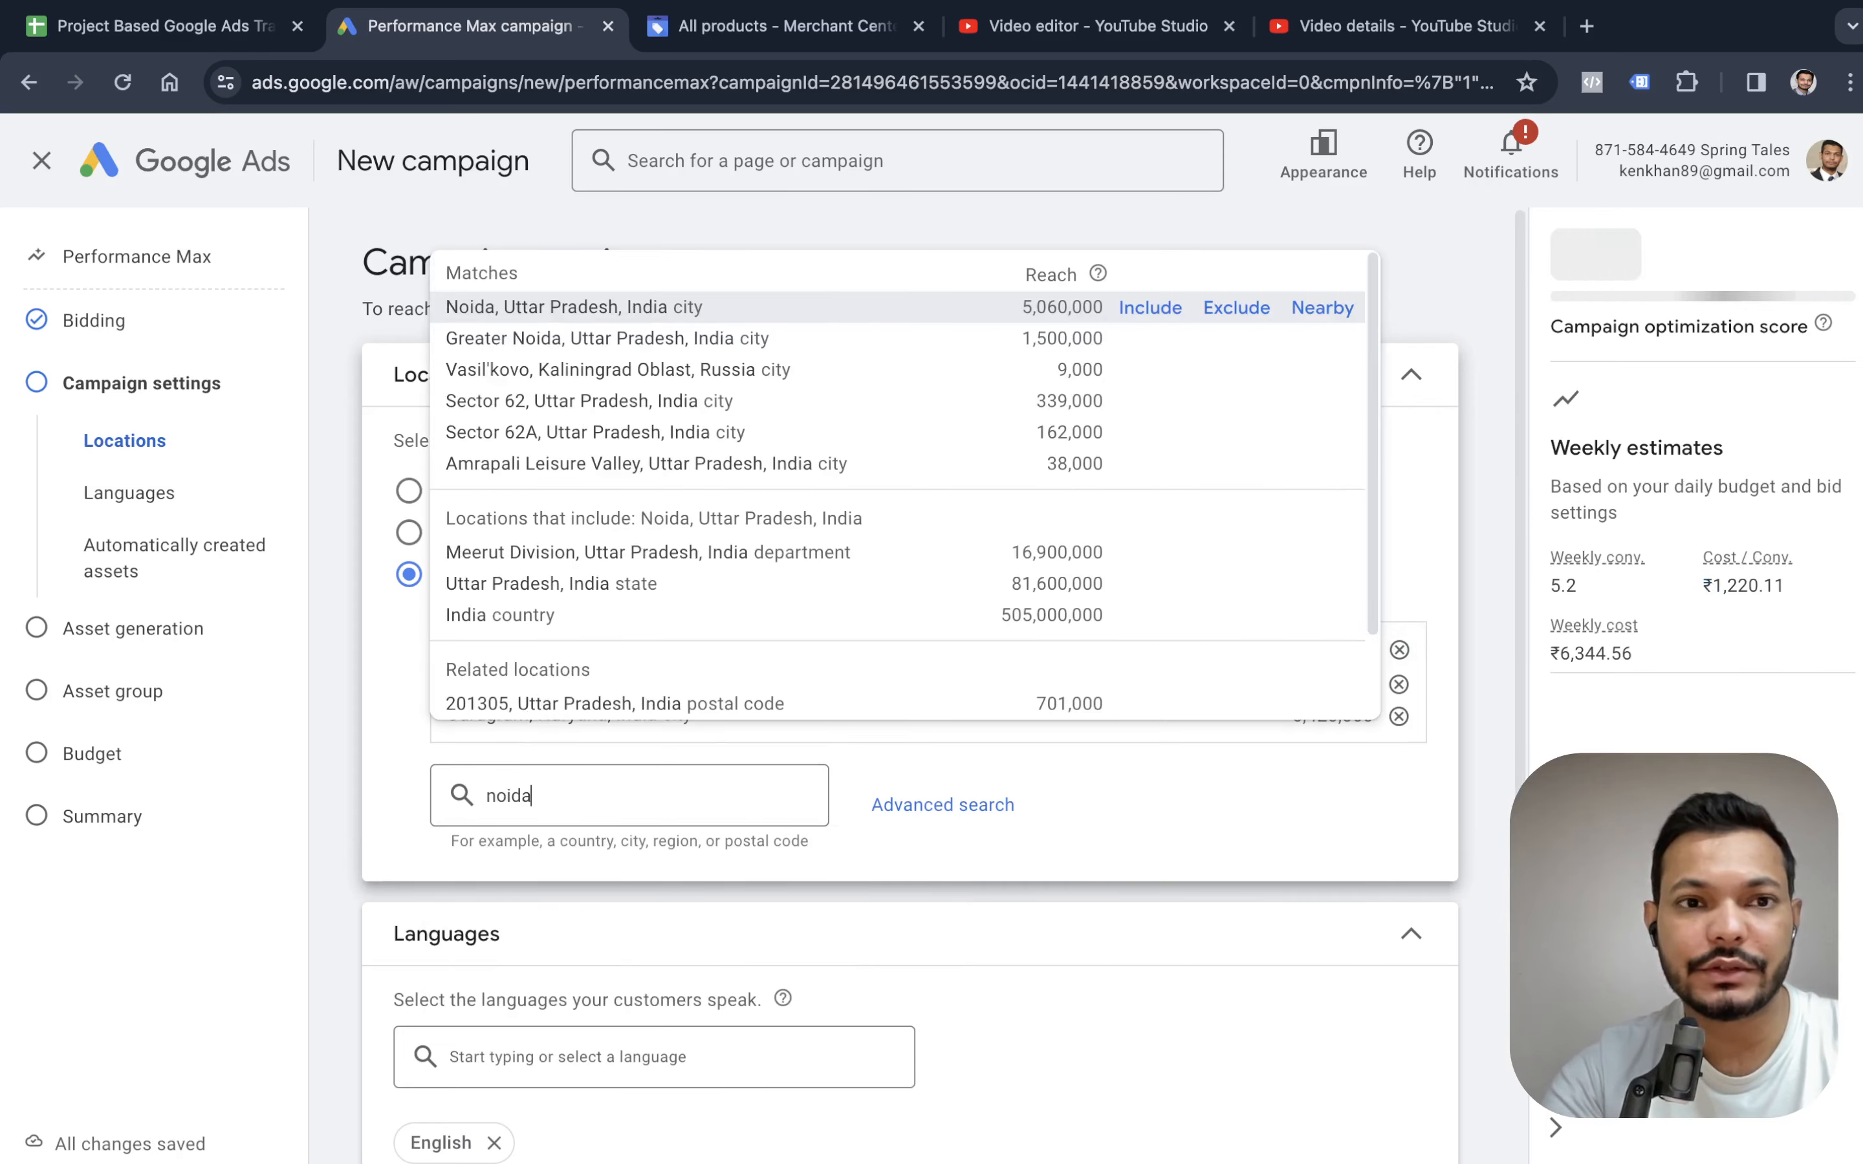
{"action": "key", "text": "Return"}
{"action": "scroll", "coordinate": [520, 728], "scroll_direction": "down", "scroll_amount": 5}
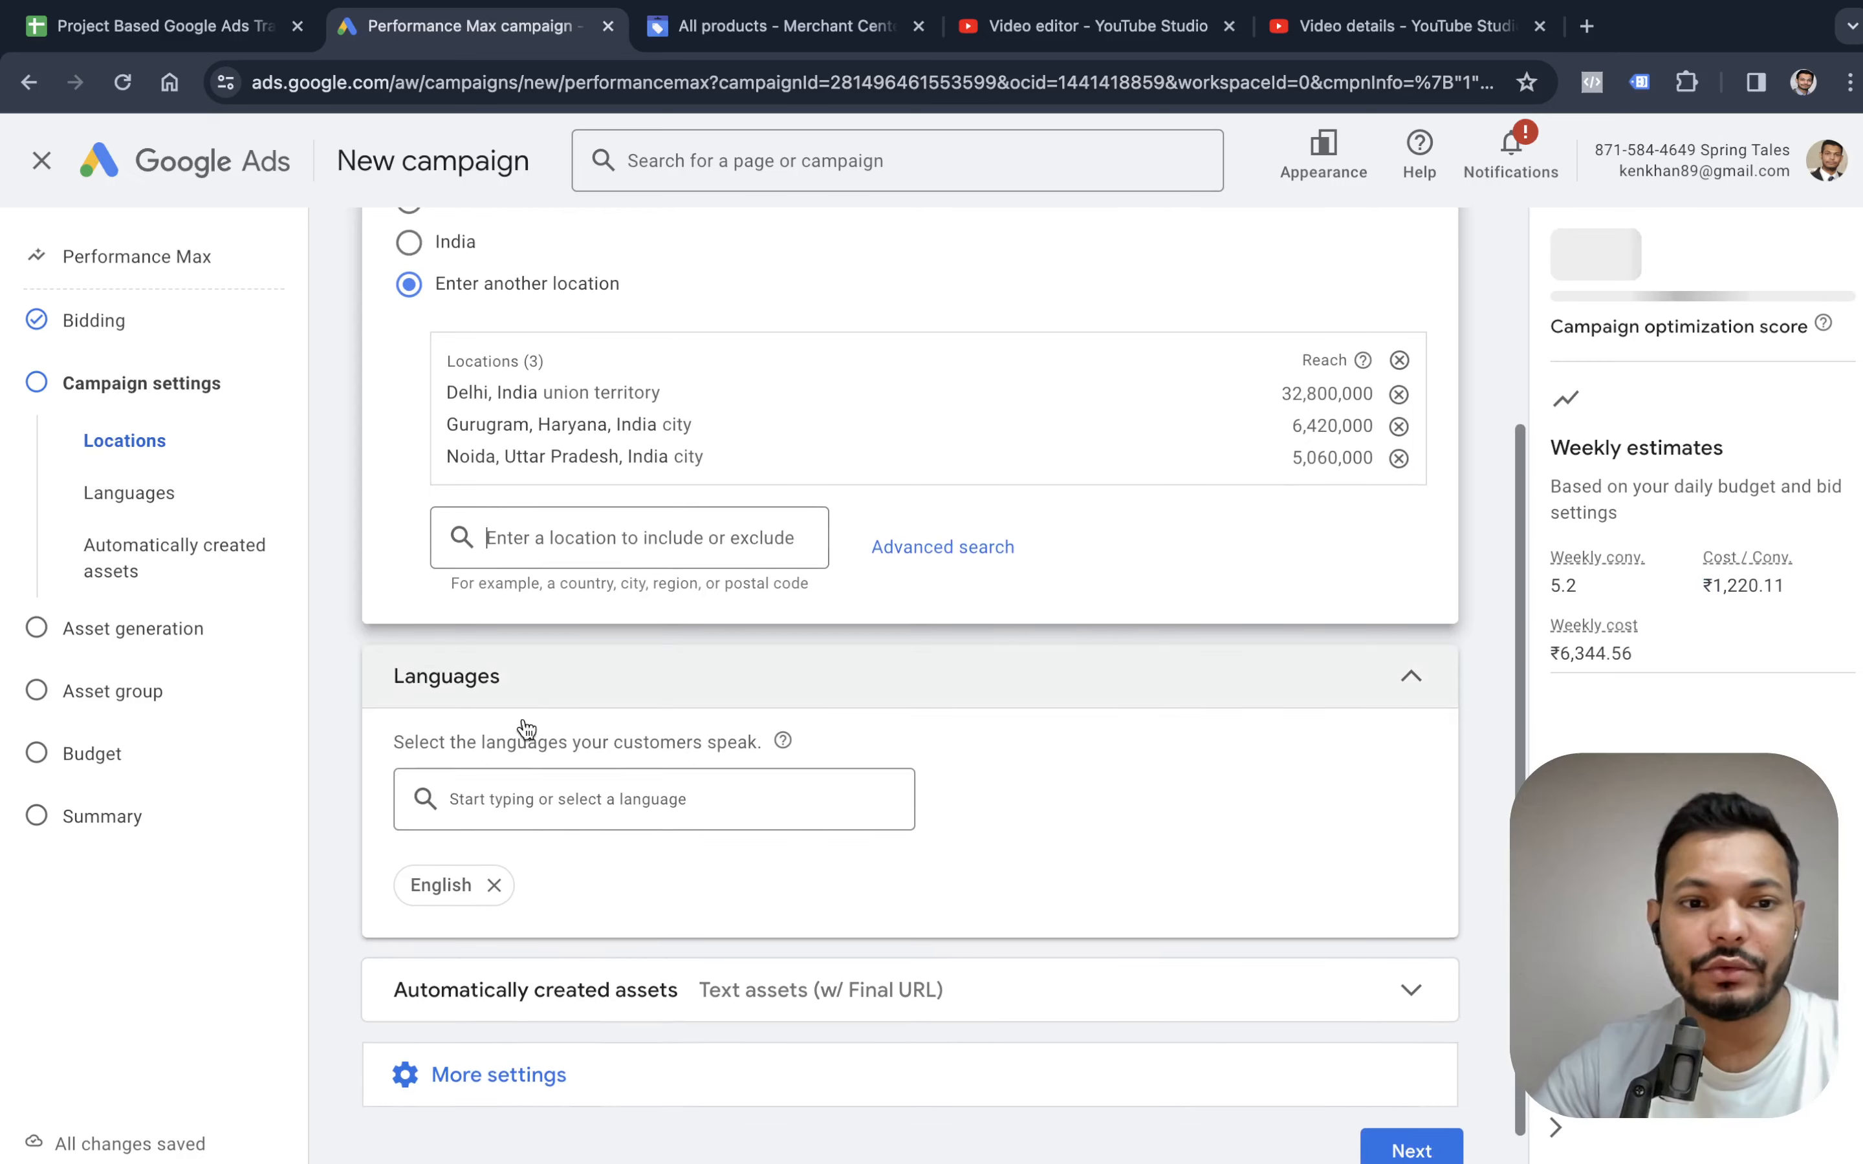
Remove English from the campaign languages and expand the automatically created assets settings.
{"action": "left_click", "coordinate": [493, 885]}
{"action": "scroll", "coordinate": [731, 763], "scroll_direction": "down", "scroll_amount": 1}
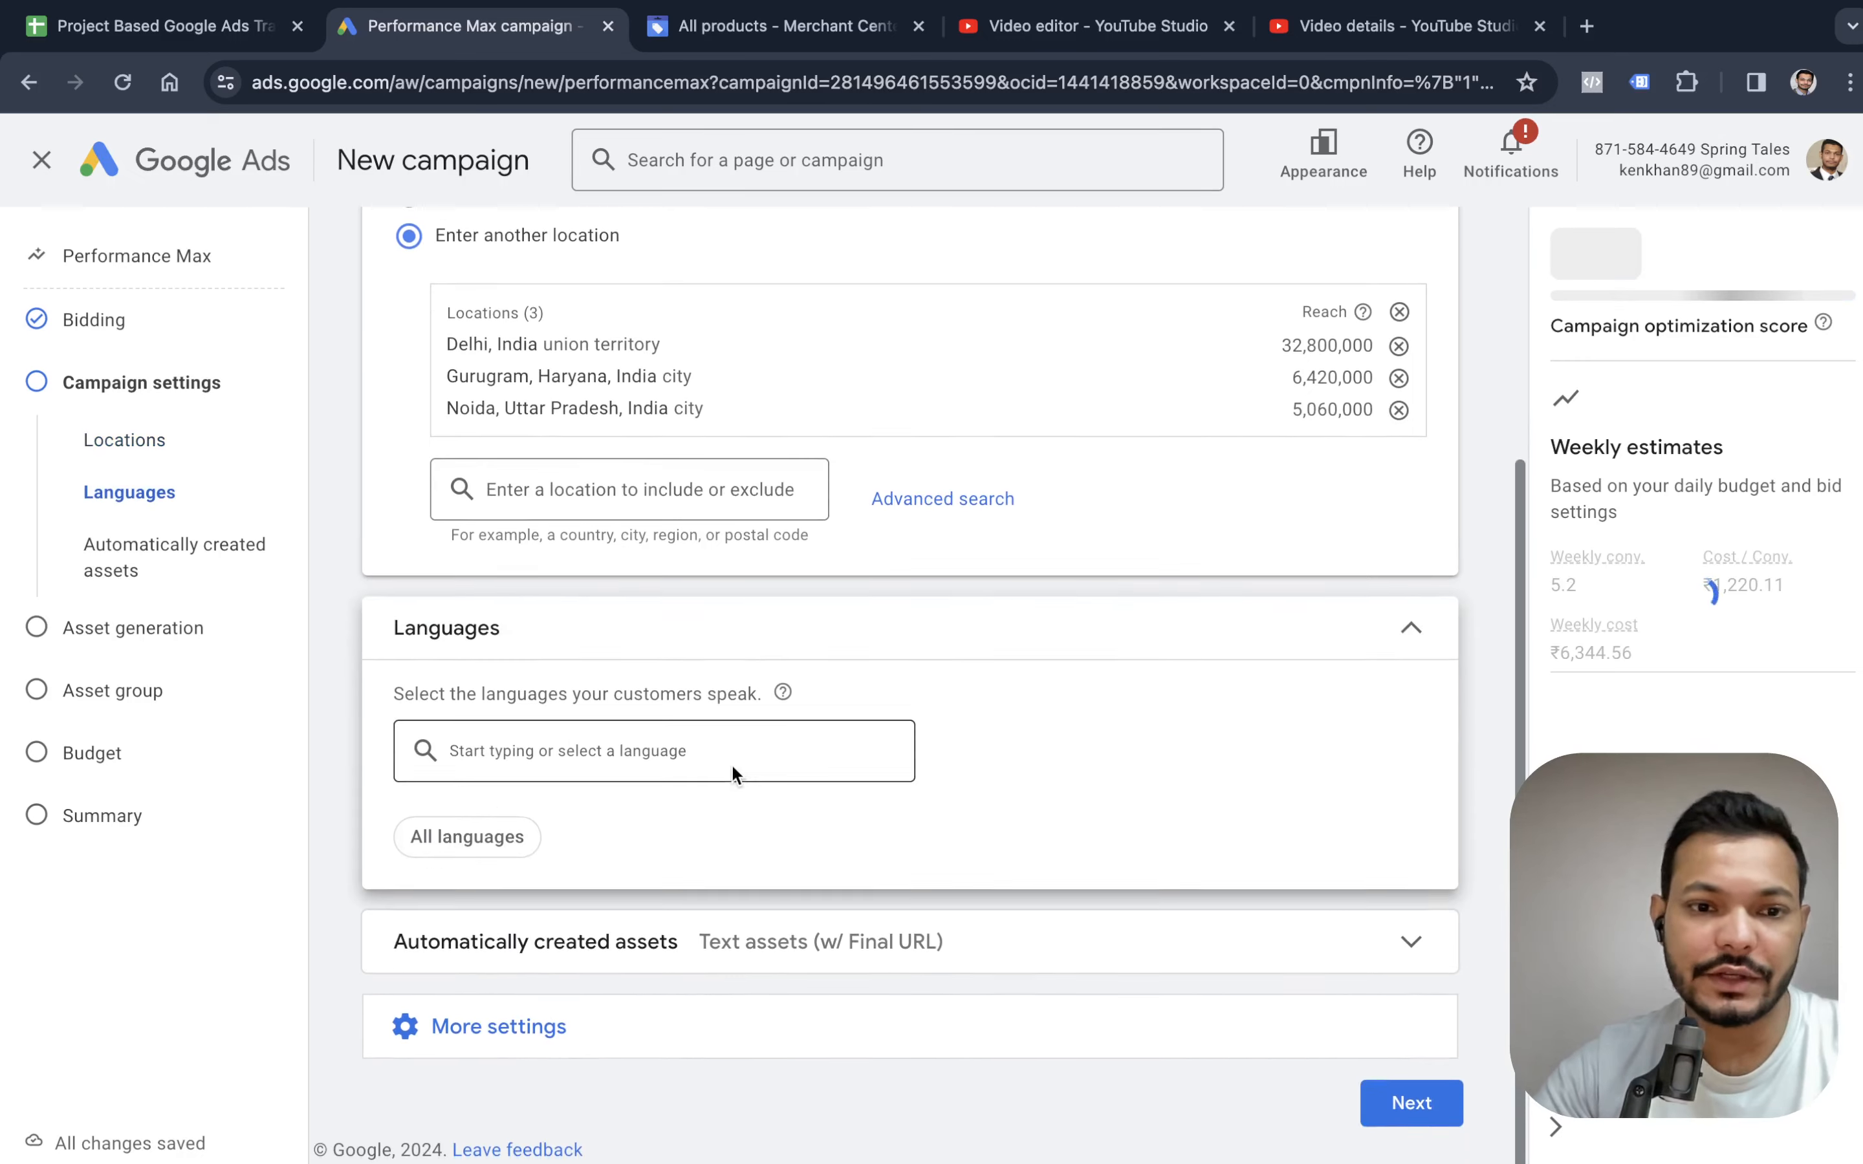
{"action": "left_click", "coordinate": [798, 969]}
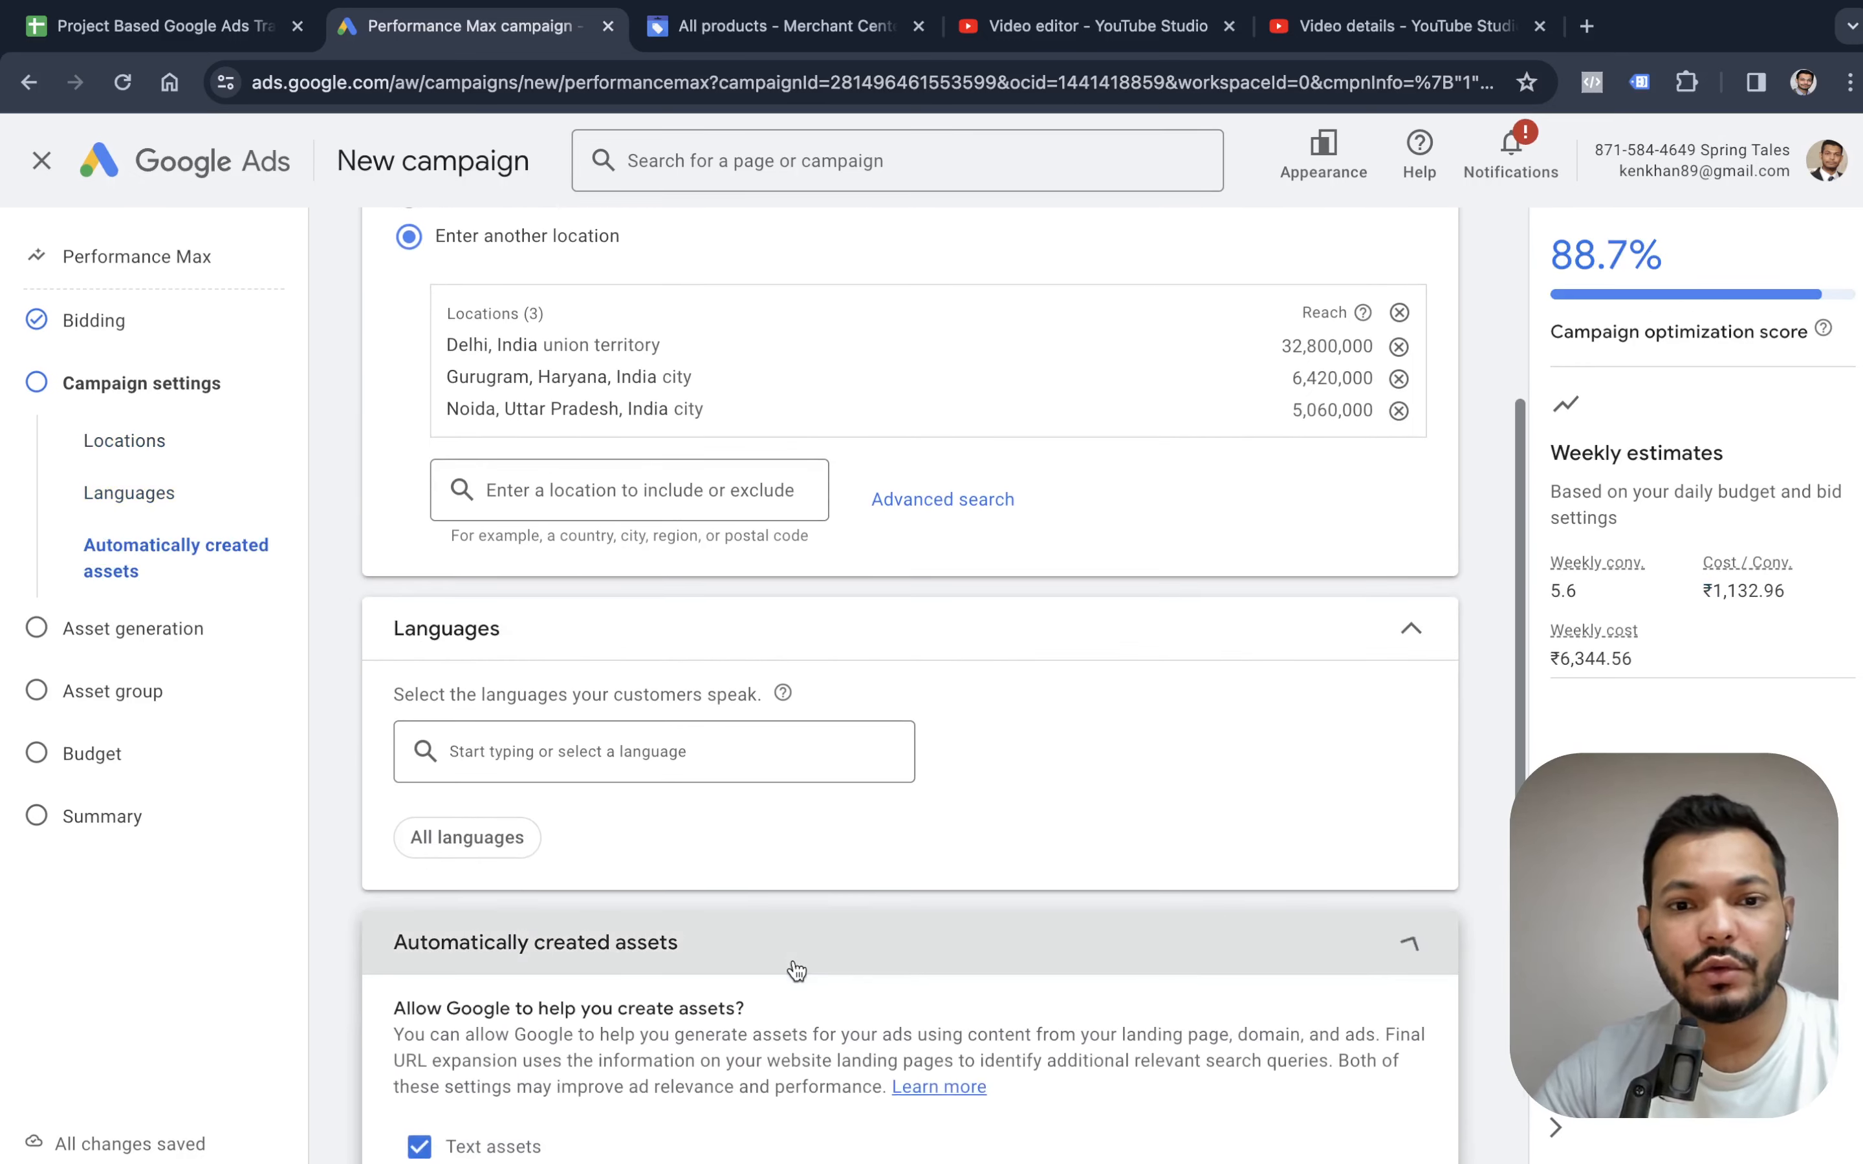
{"action": "scroll", "coordinate": [475, 814], "scroll_direction": "down", "scroll_amount": 2}
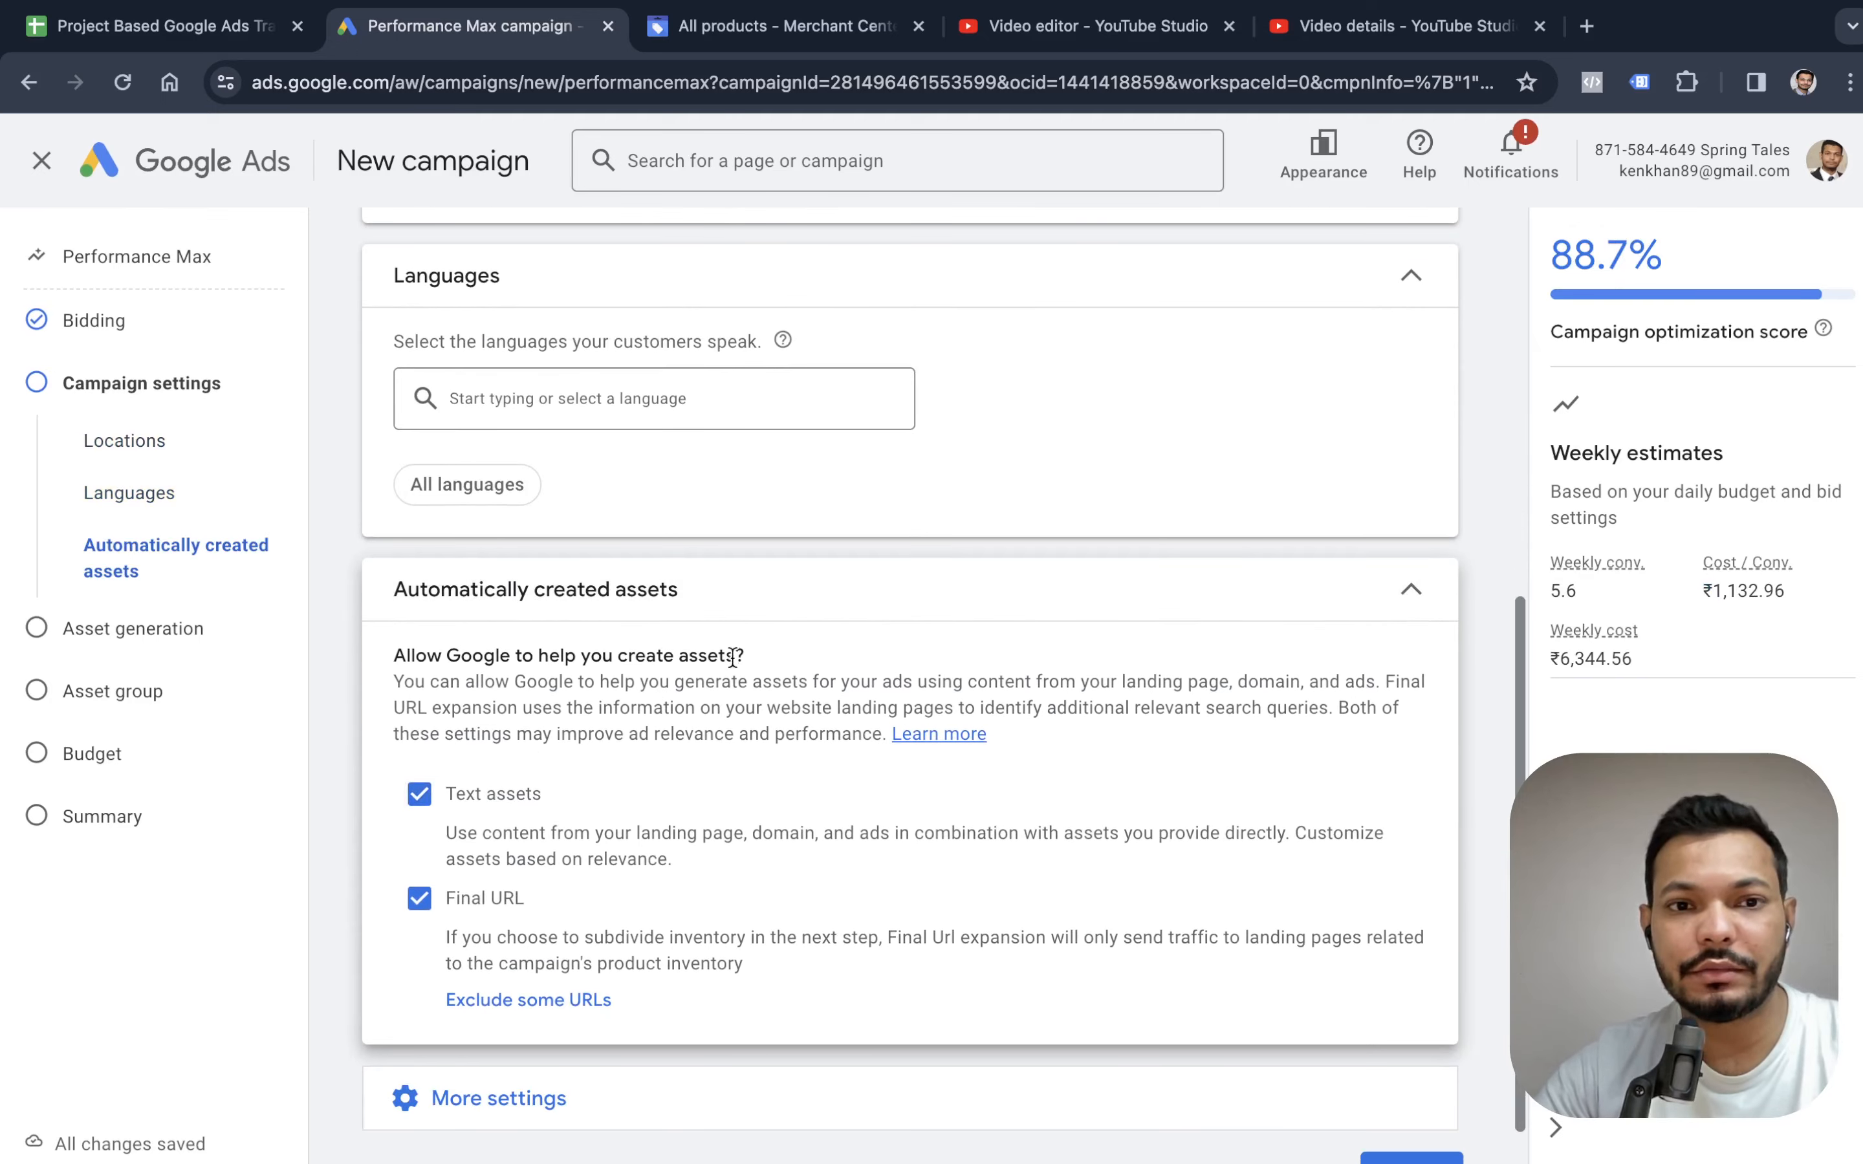
{"action": "scroll", "coordinate": [740, 666], "scroll_direction": "down", "scroll_amount": 1}
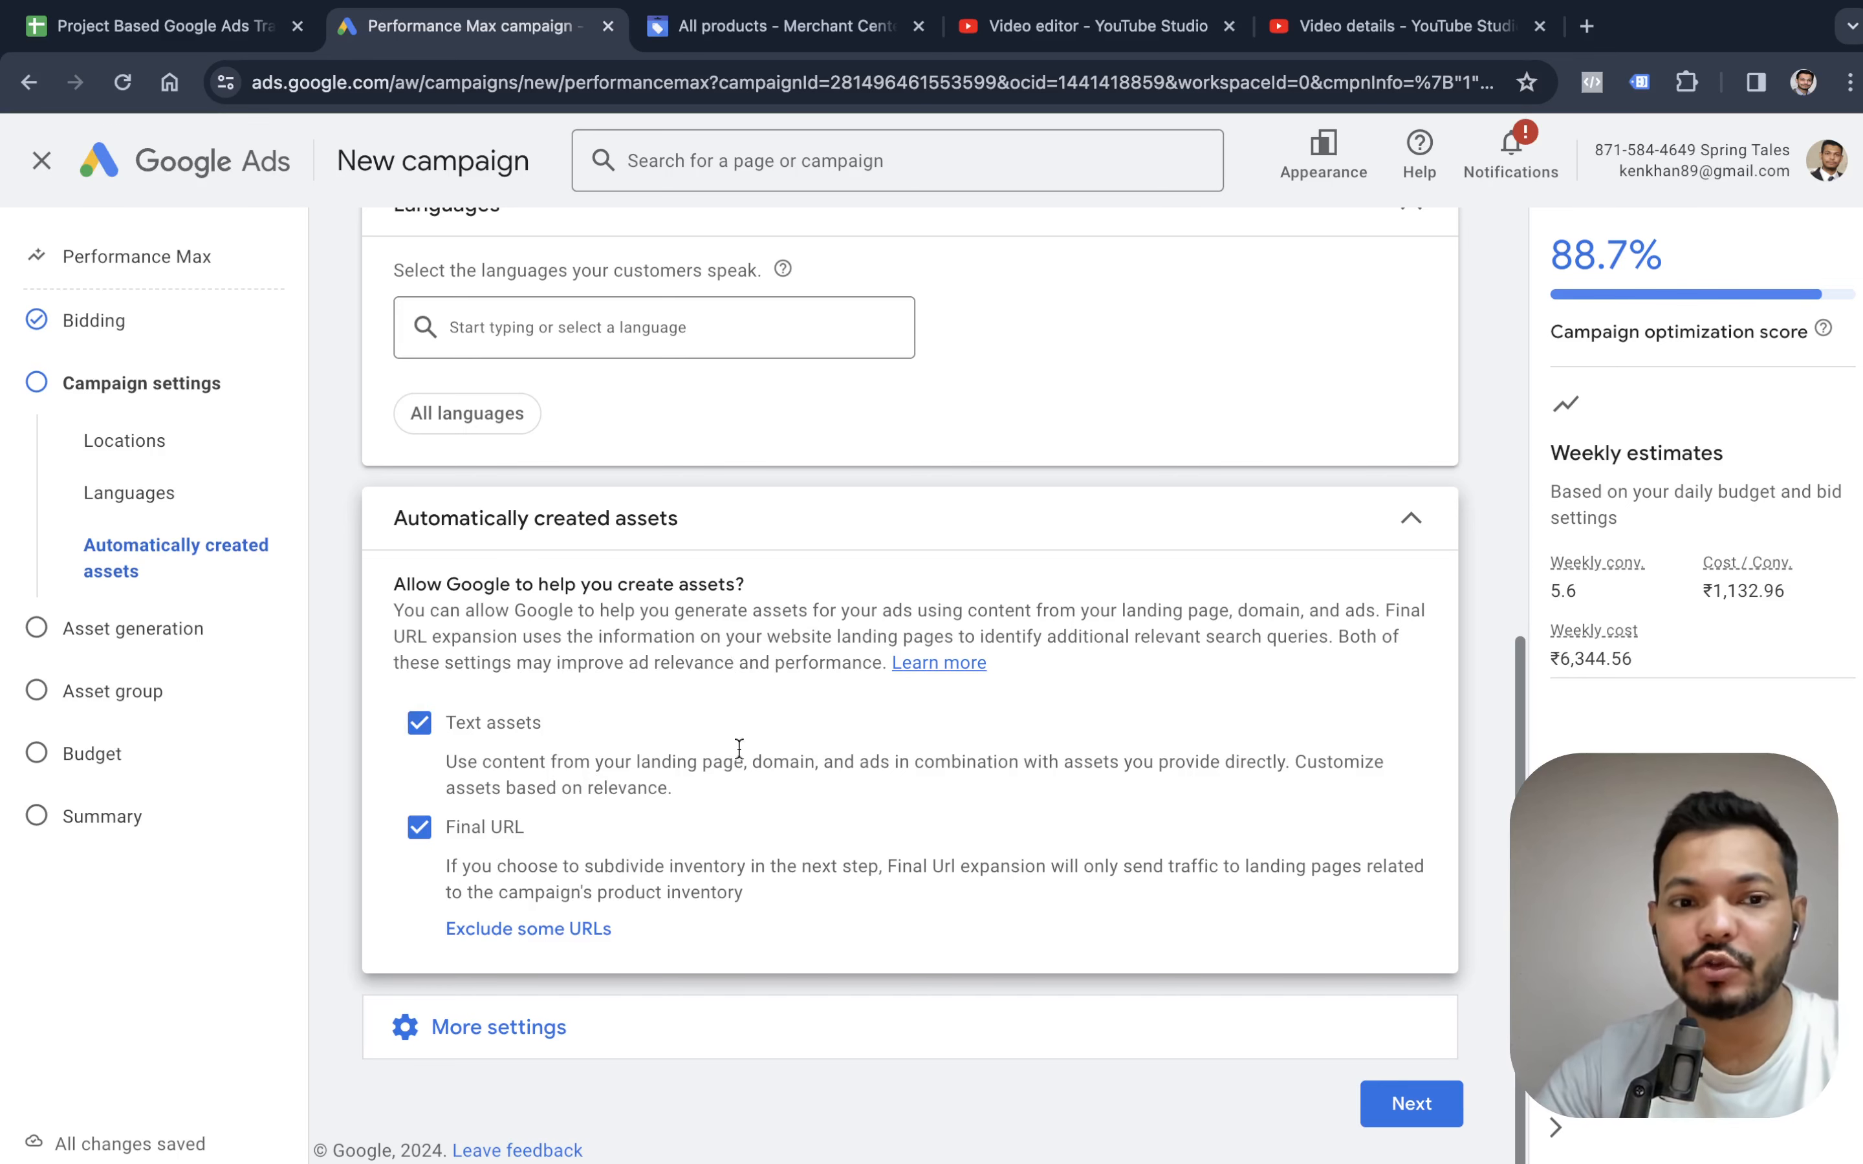
Review the additional campaign settings for schedule, dates, URL options and brand exclusions, and continue to asset generation.
{"action": "left_click", "coordinate": [752, 1015]}
{"action": "scroll", "coordinate": [802, 914], "scroll_direction": "down", "scroll_amount": 3}
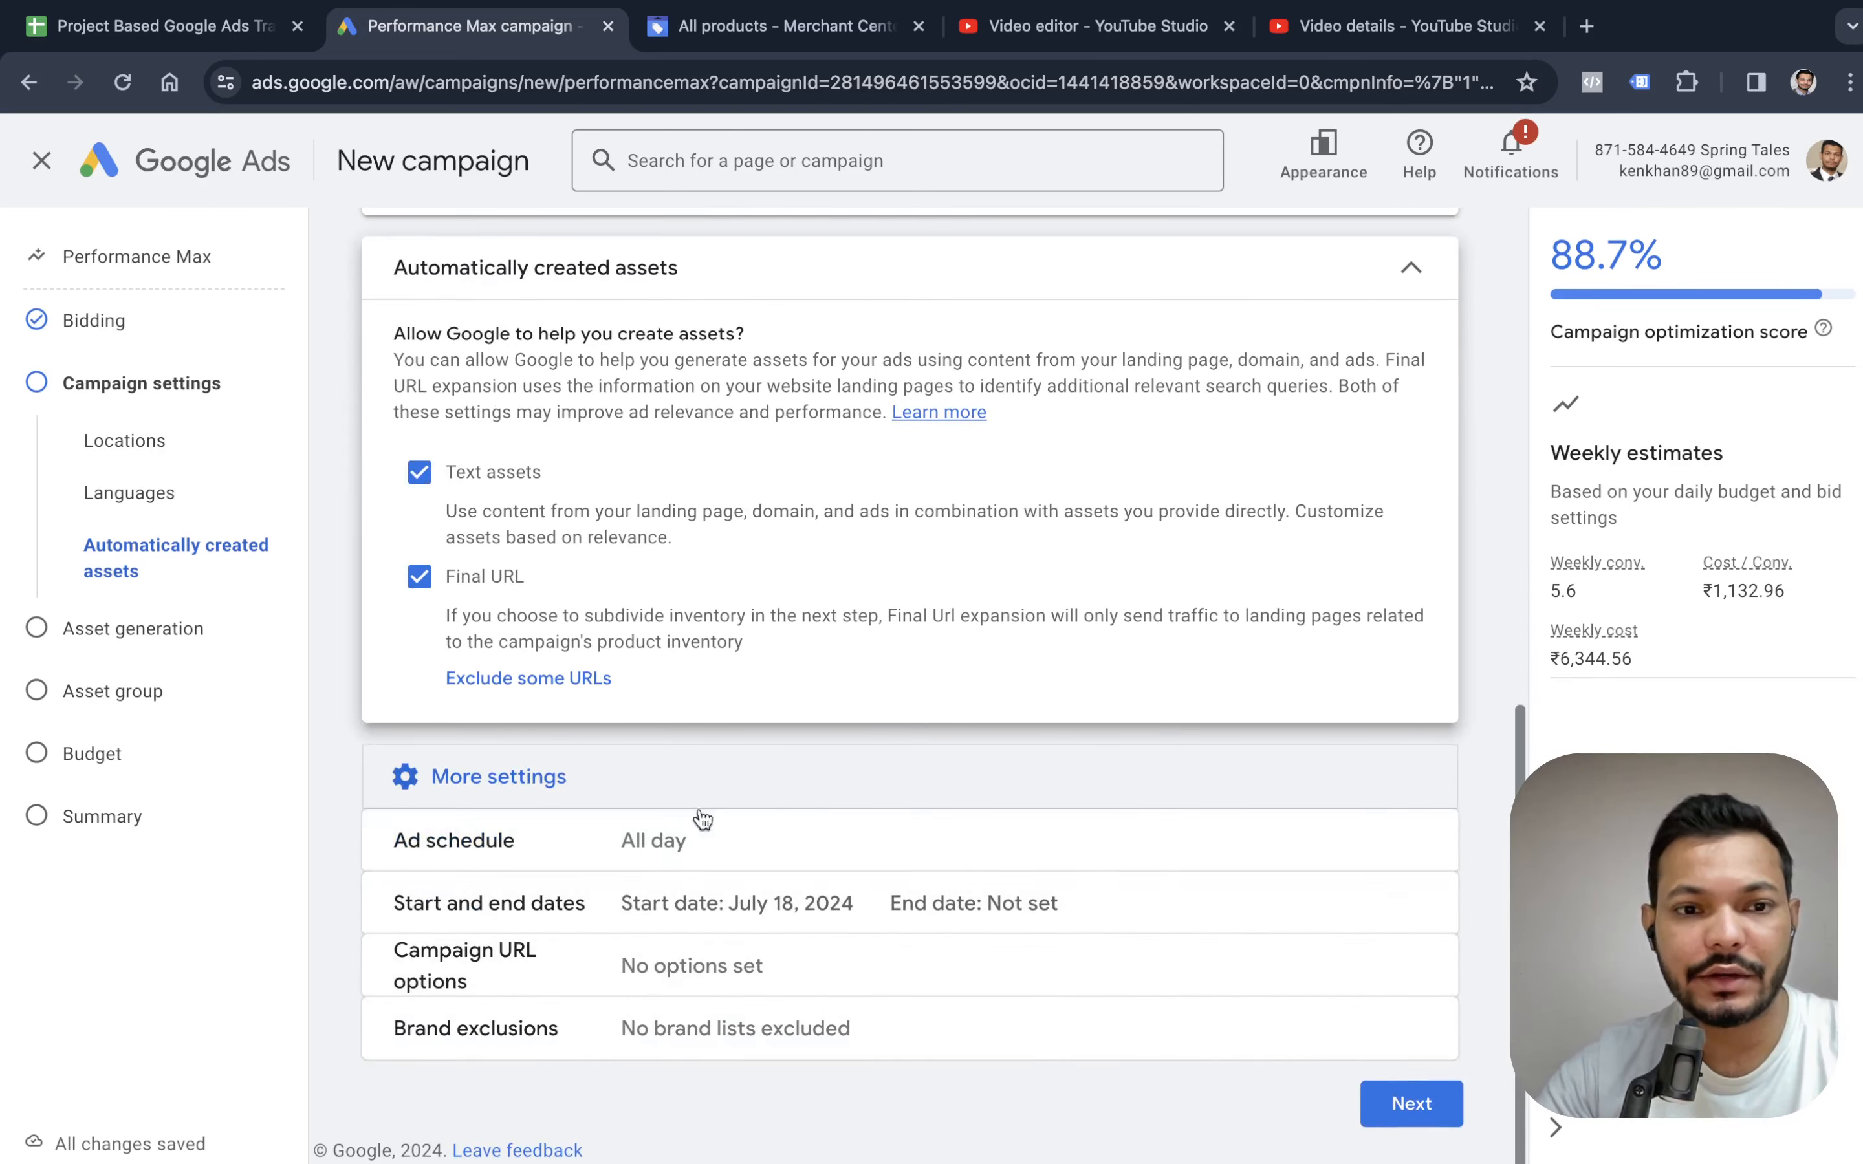
{"action": "left_click", "coordinate": [1411, 1104]}
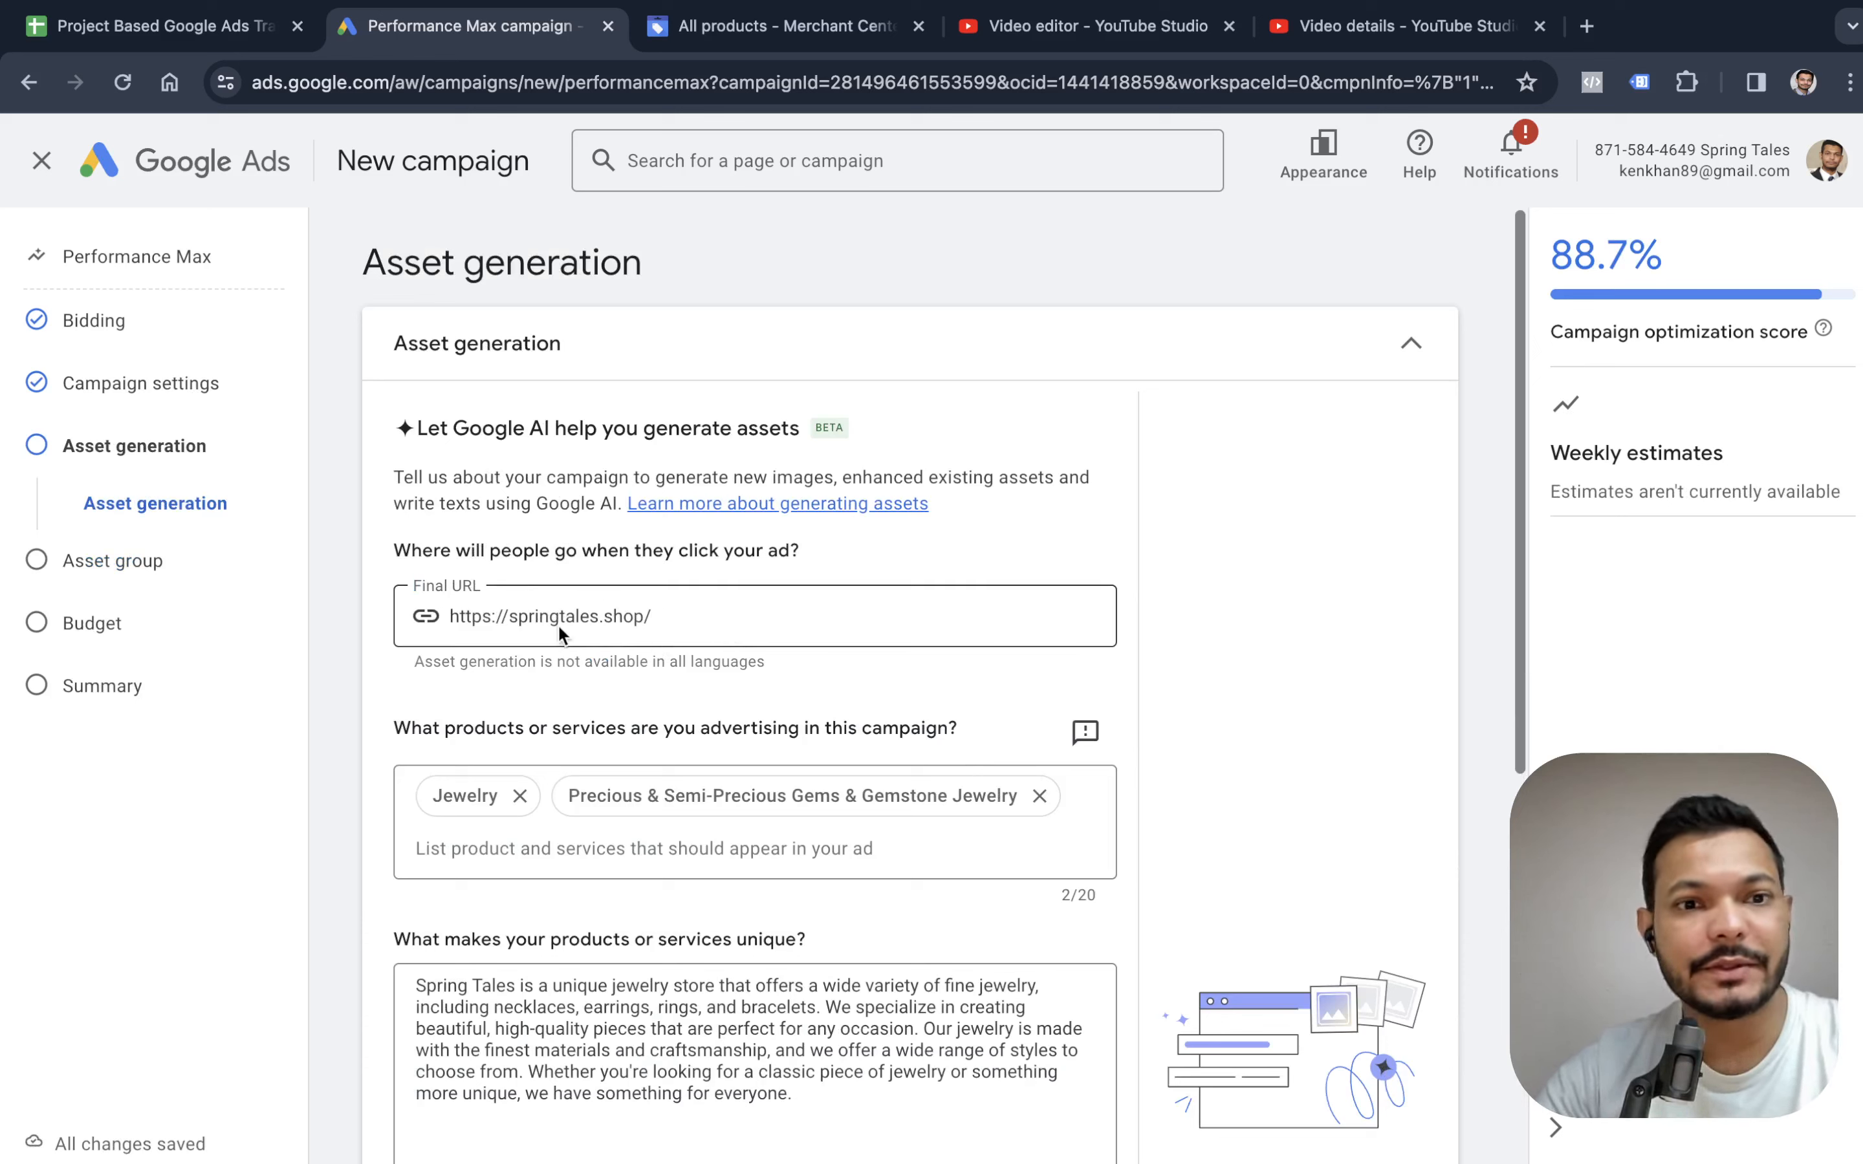
{"action": "scroll", "coordinate": [608, 620], "scroll_direction": "down", "scroll_amount": 3}
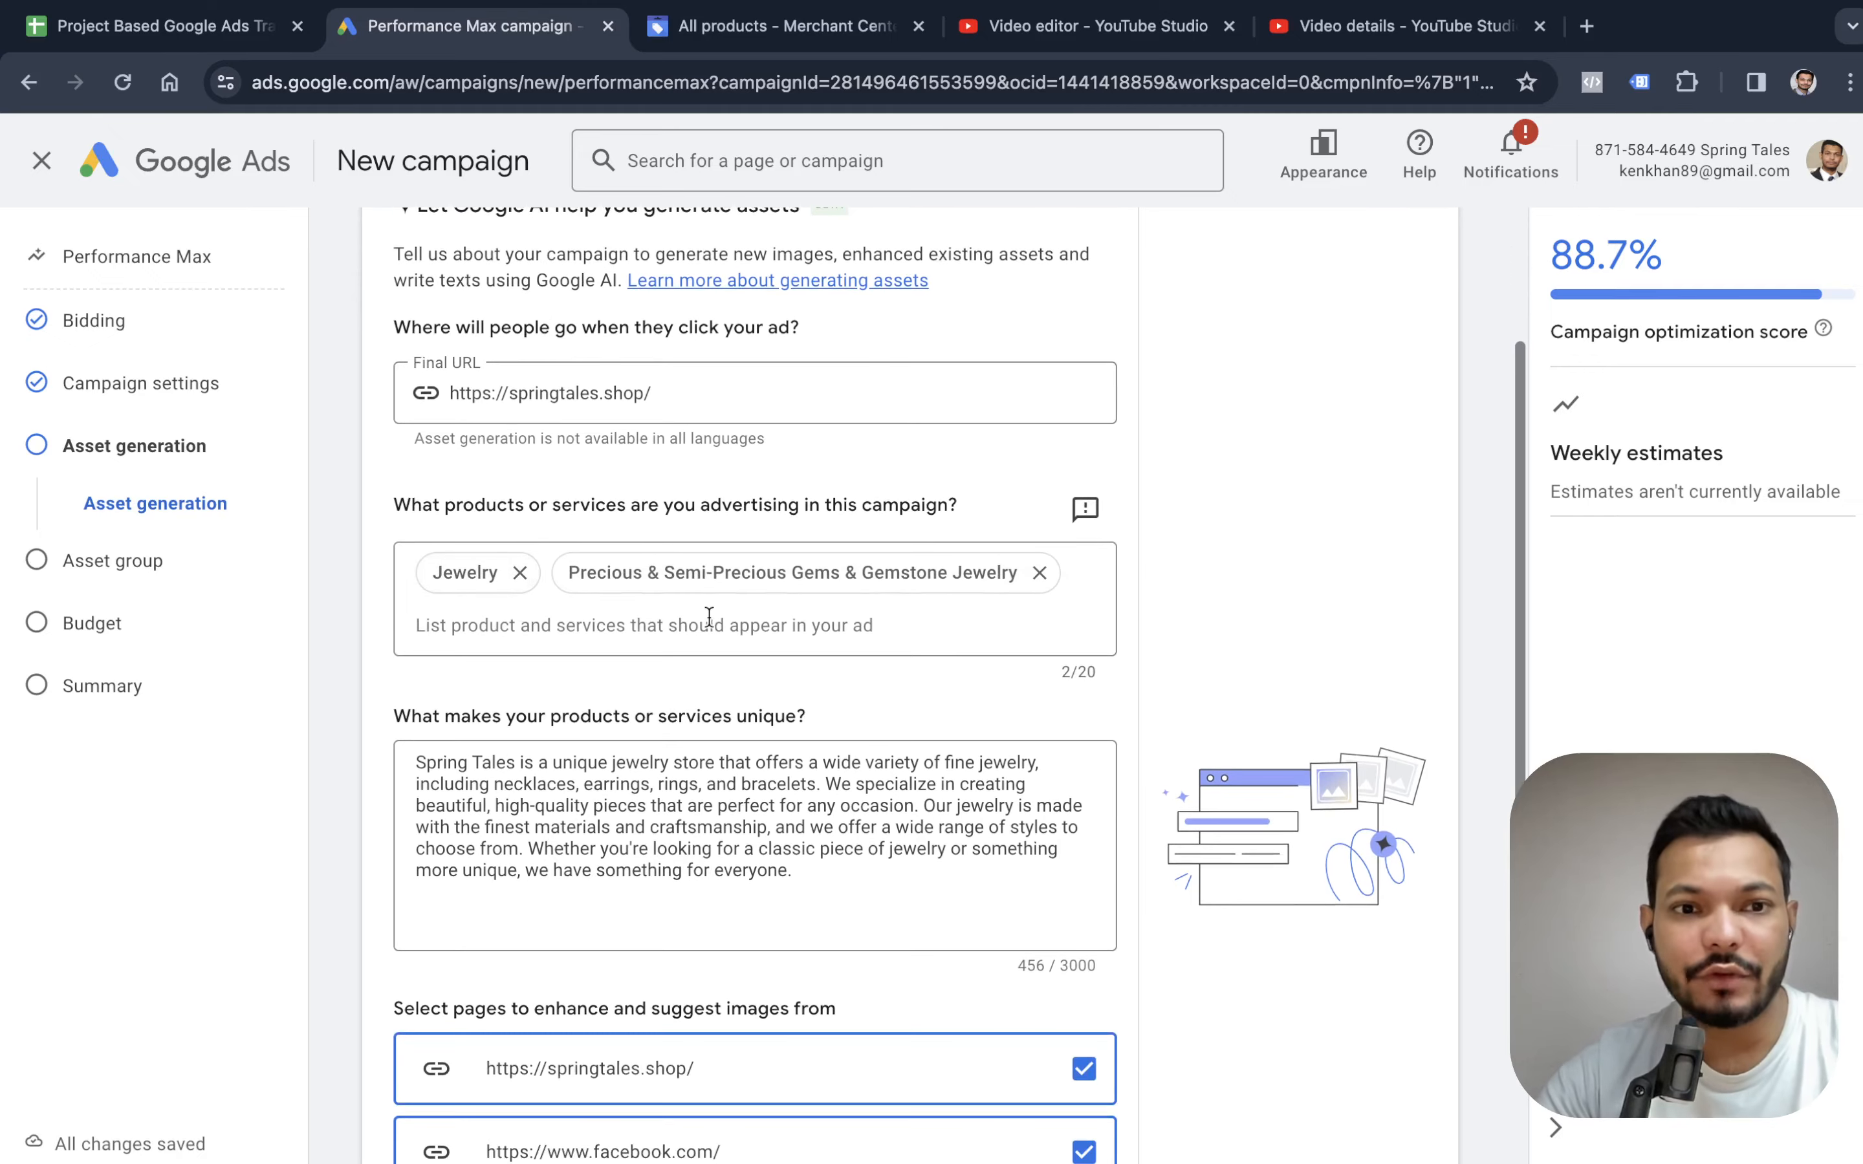
{"action": "scroll", "coordinate": [568, 620], "scroll_direction": "down", "scroll_amount": 5}
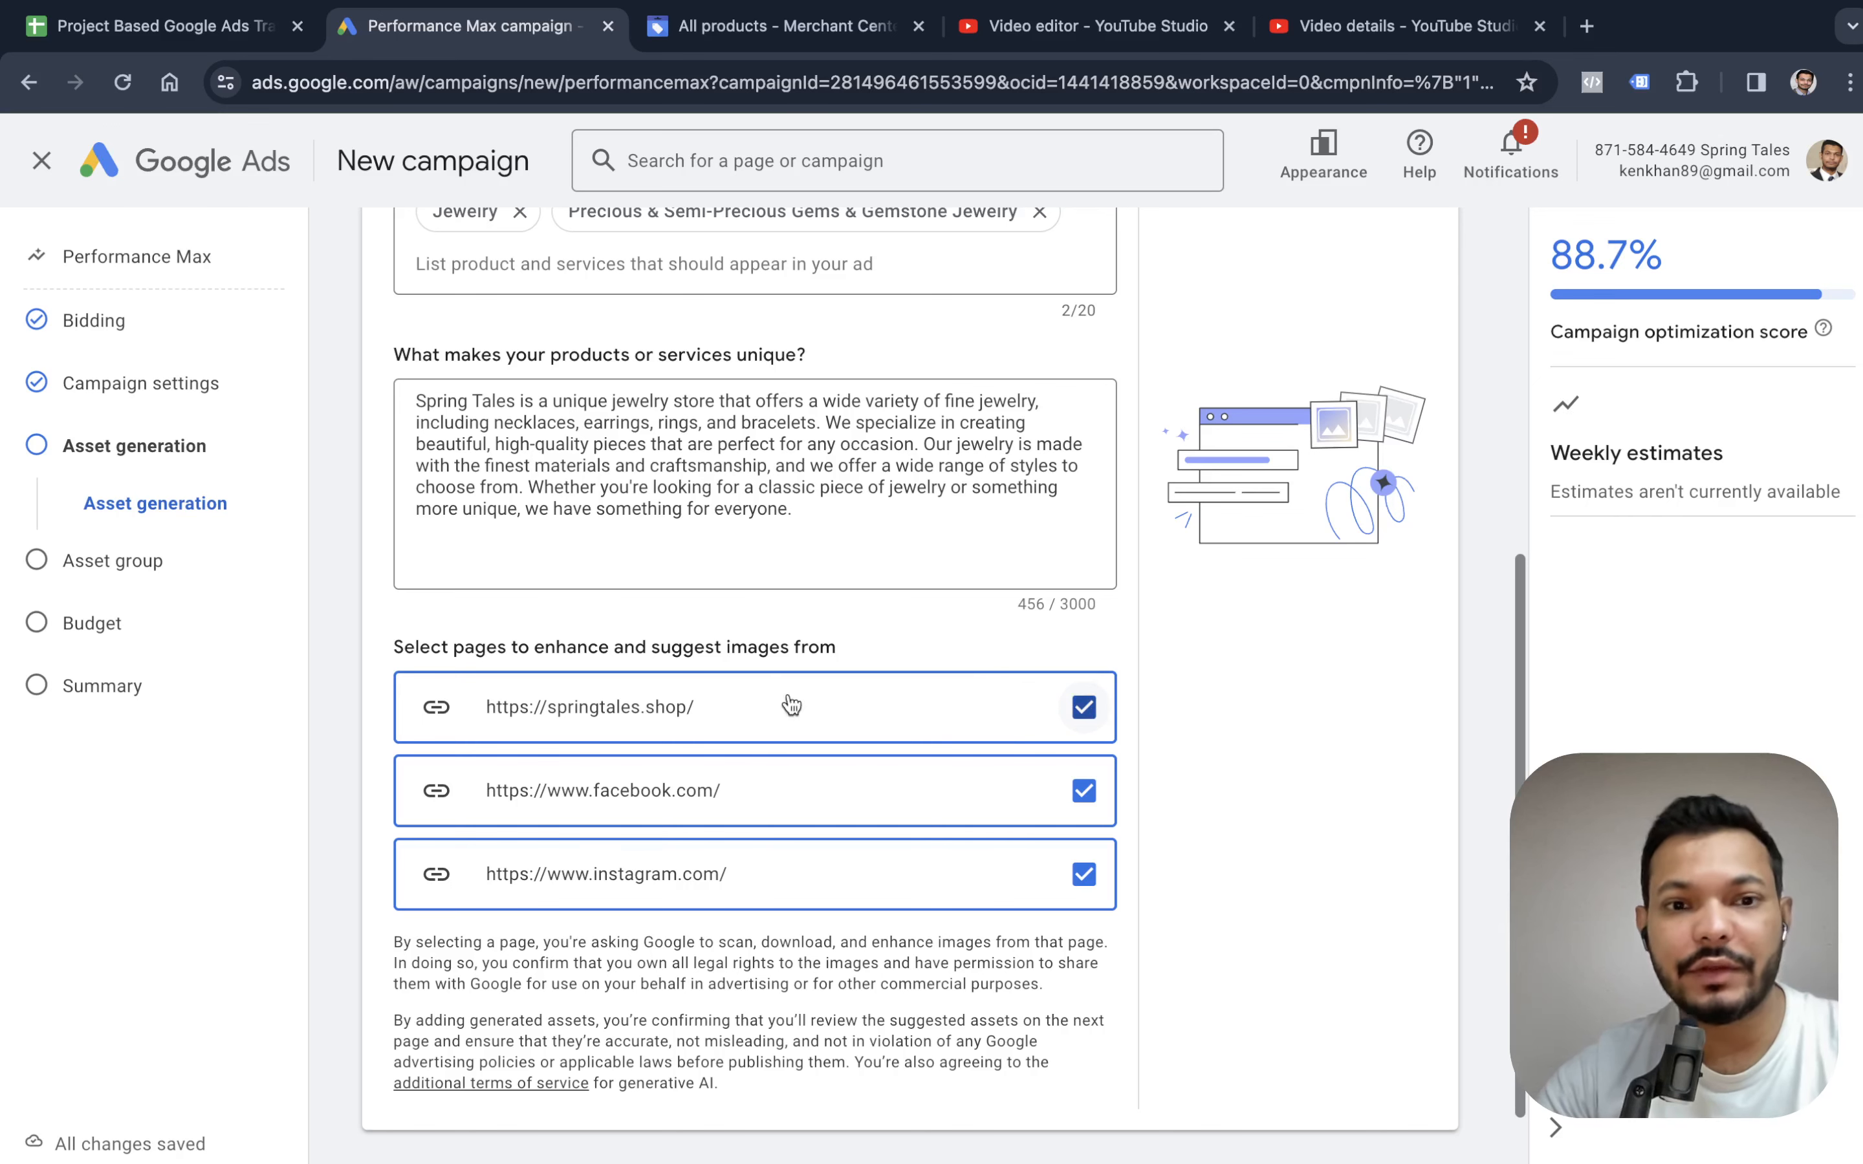
{"action": "left_click", "coordinate": [1084, 791]}
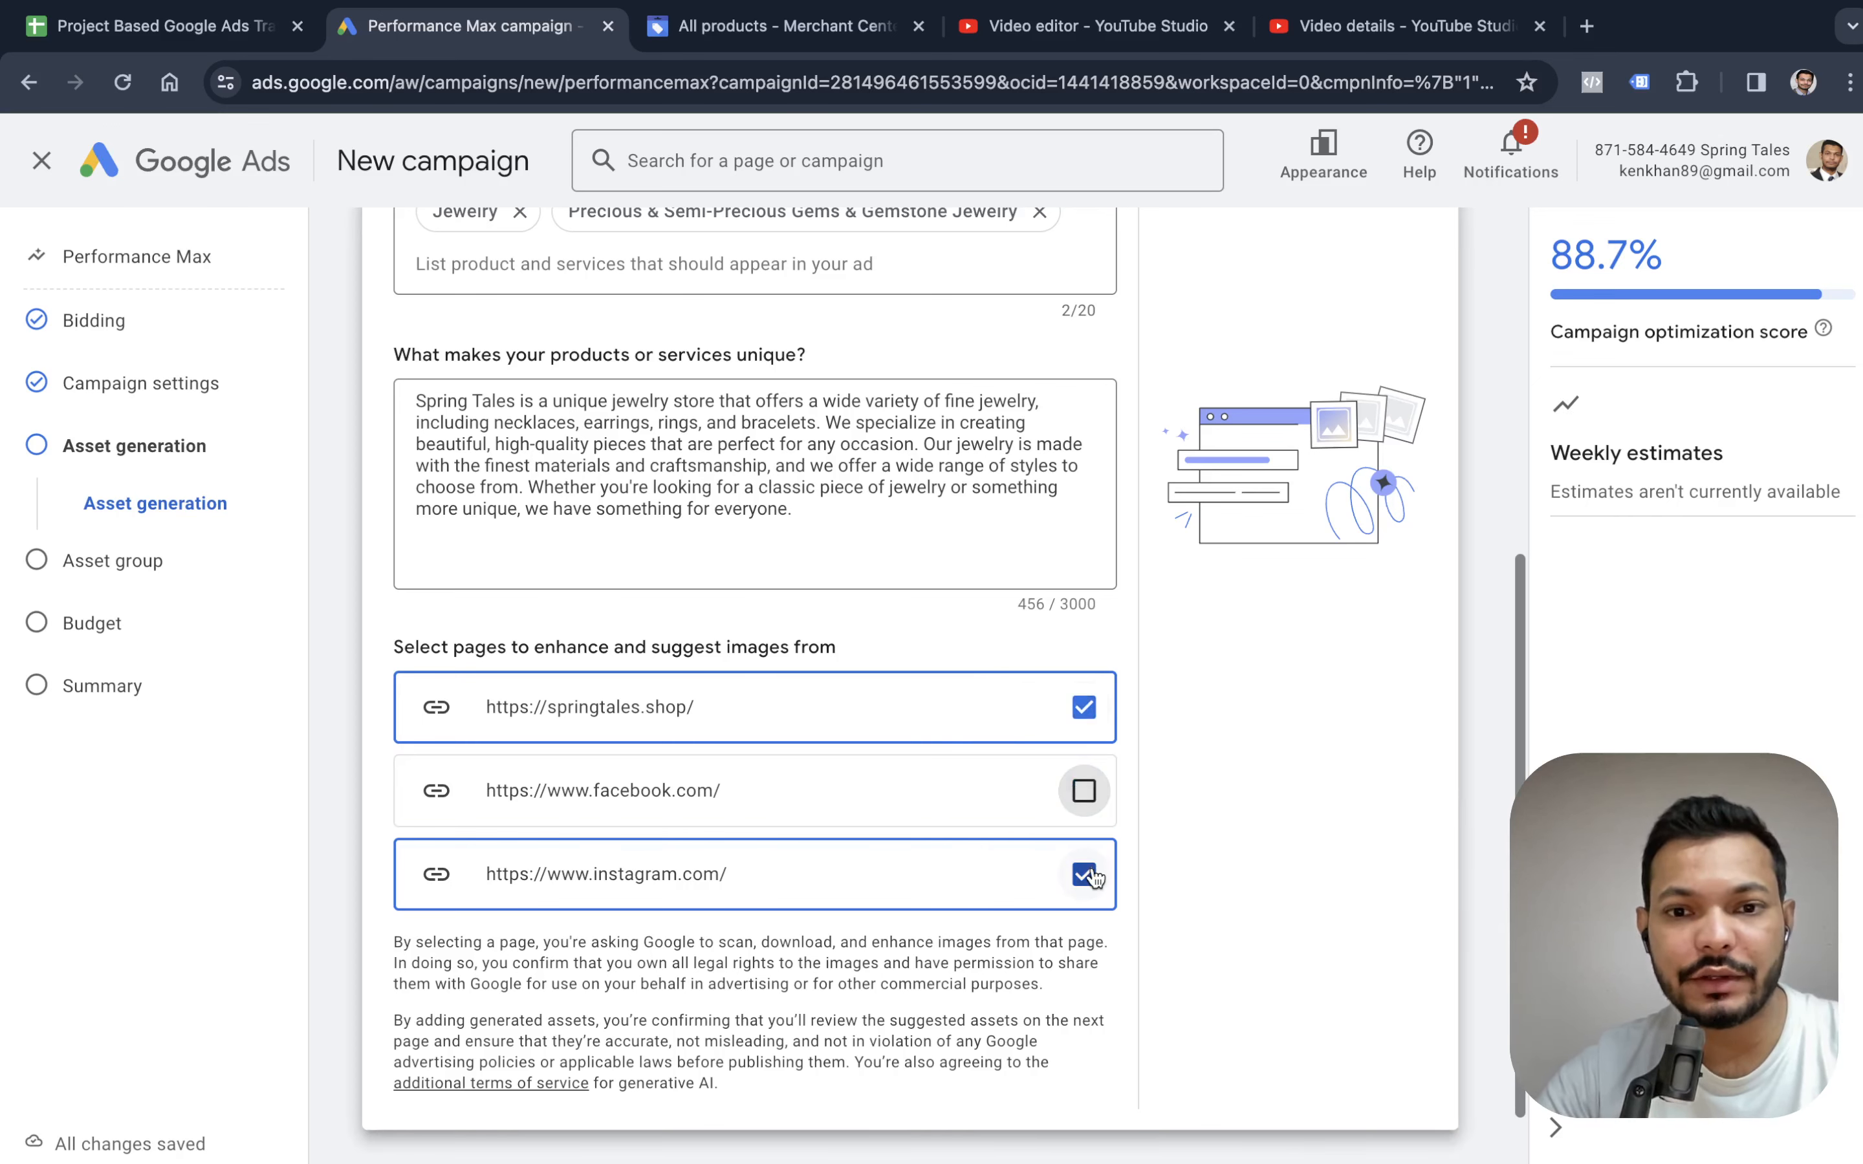
{"action": "left_click", "coordinate": [1085, 874]}
{"action": "scroll", "coordinate": [1077, 769], "scroll_direction": "down", "scroll_amount": 1}
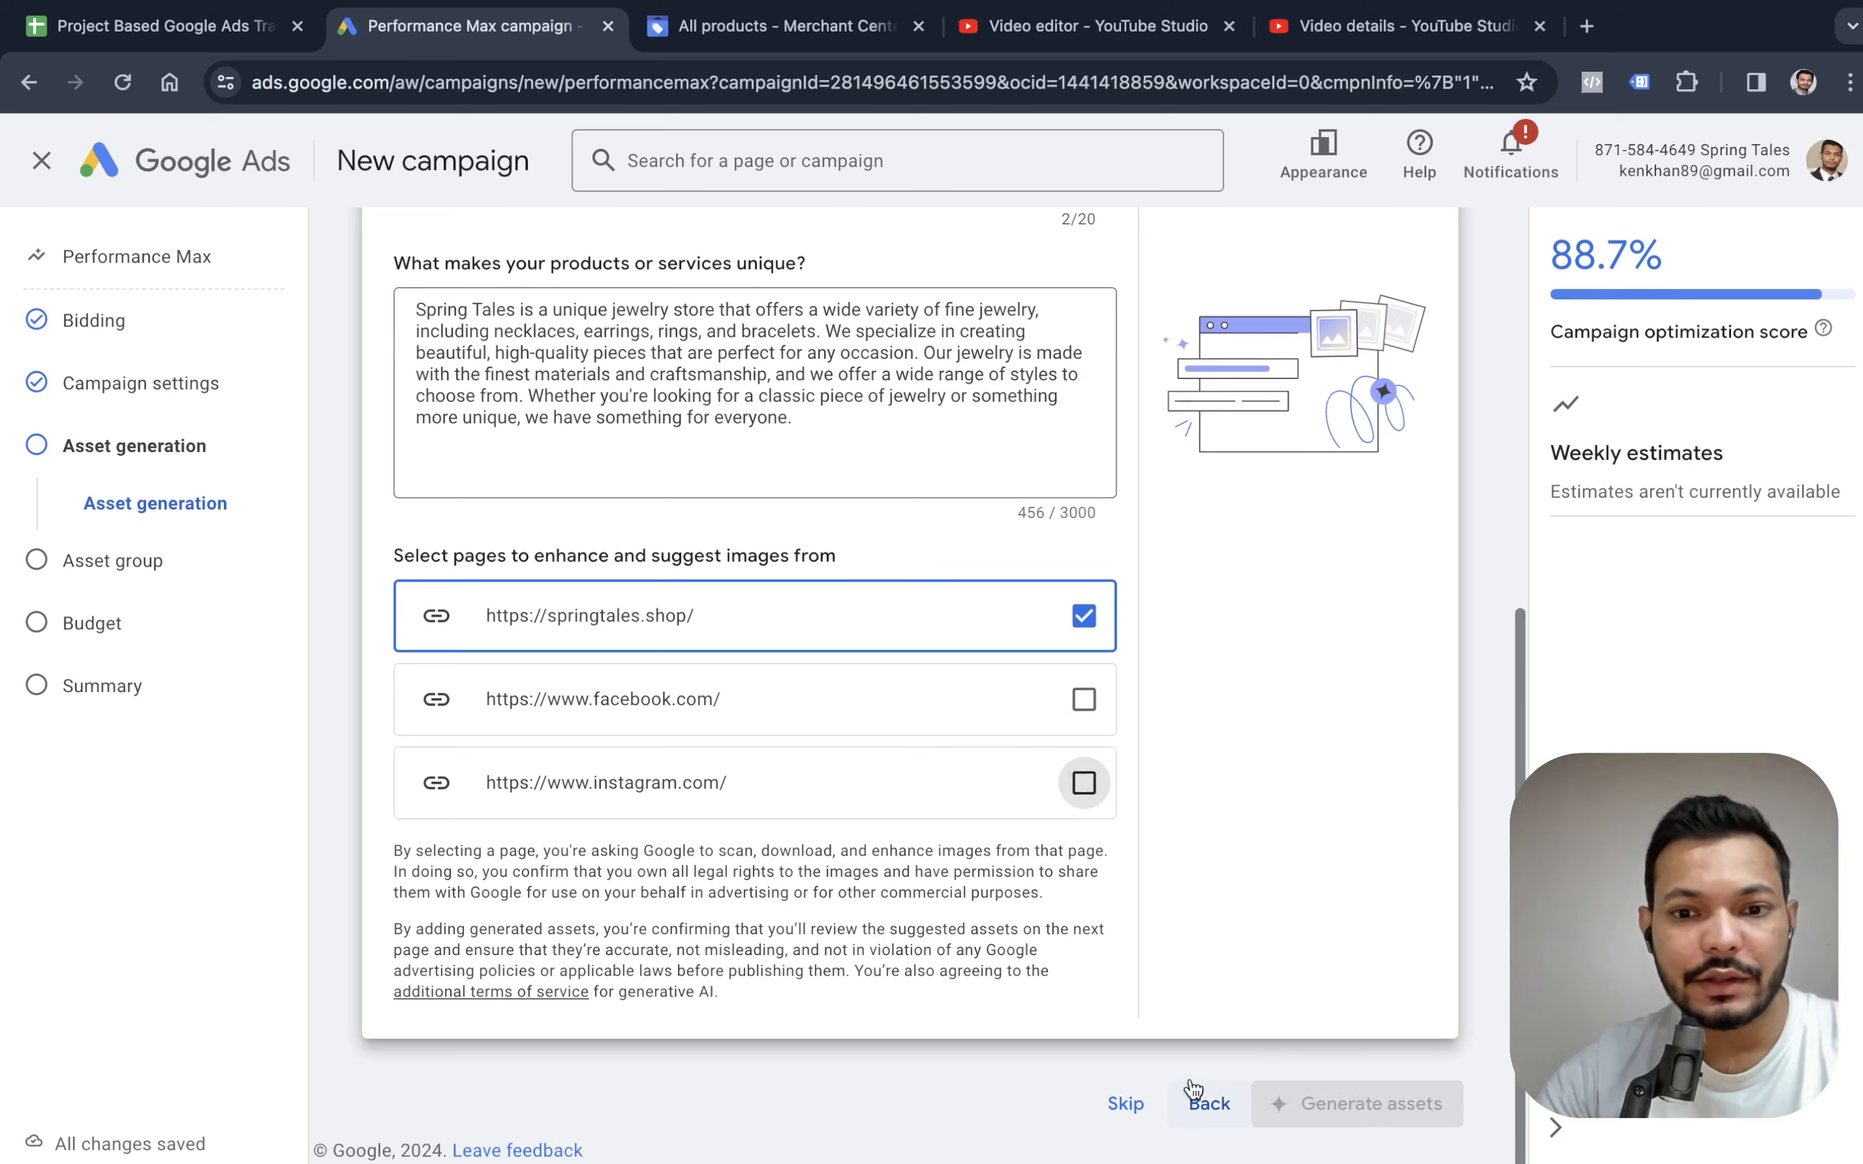
Skip the AI asset generation and continue to the asset group setup.
{"action": "scroll", "coordinate": [1101, 793], "scroll_direction": "up", "scroll_amount": 10}
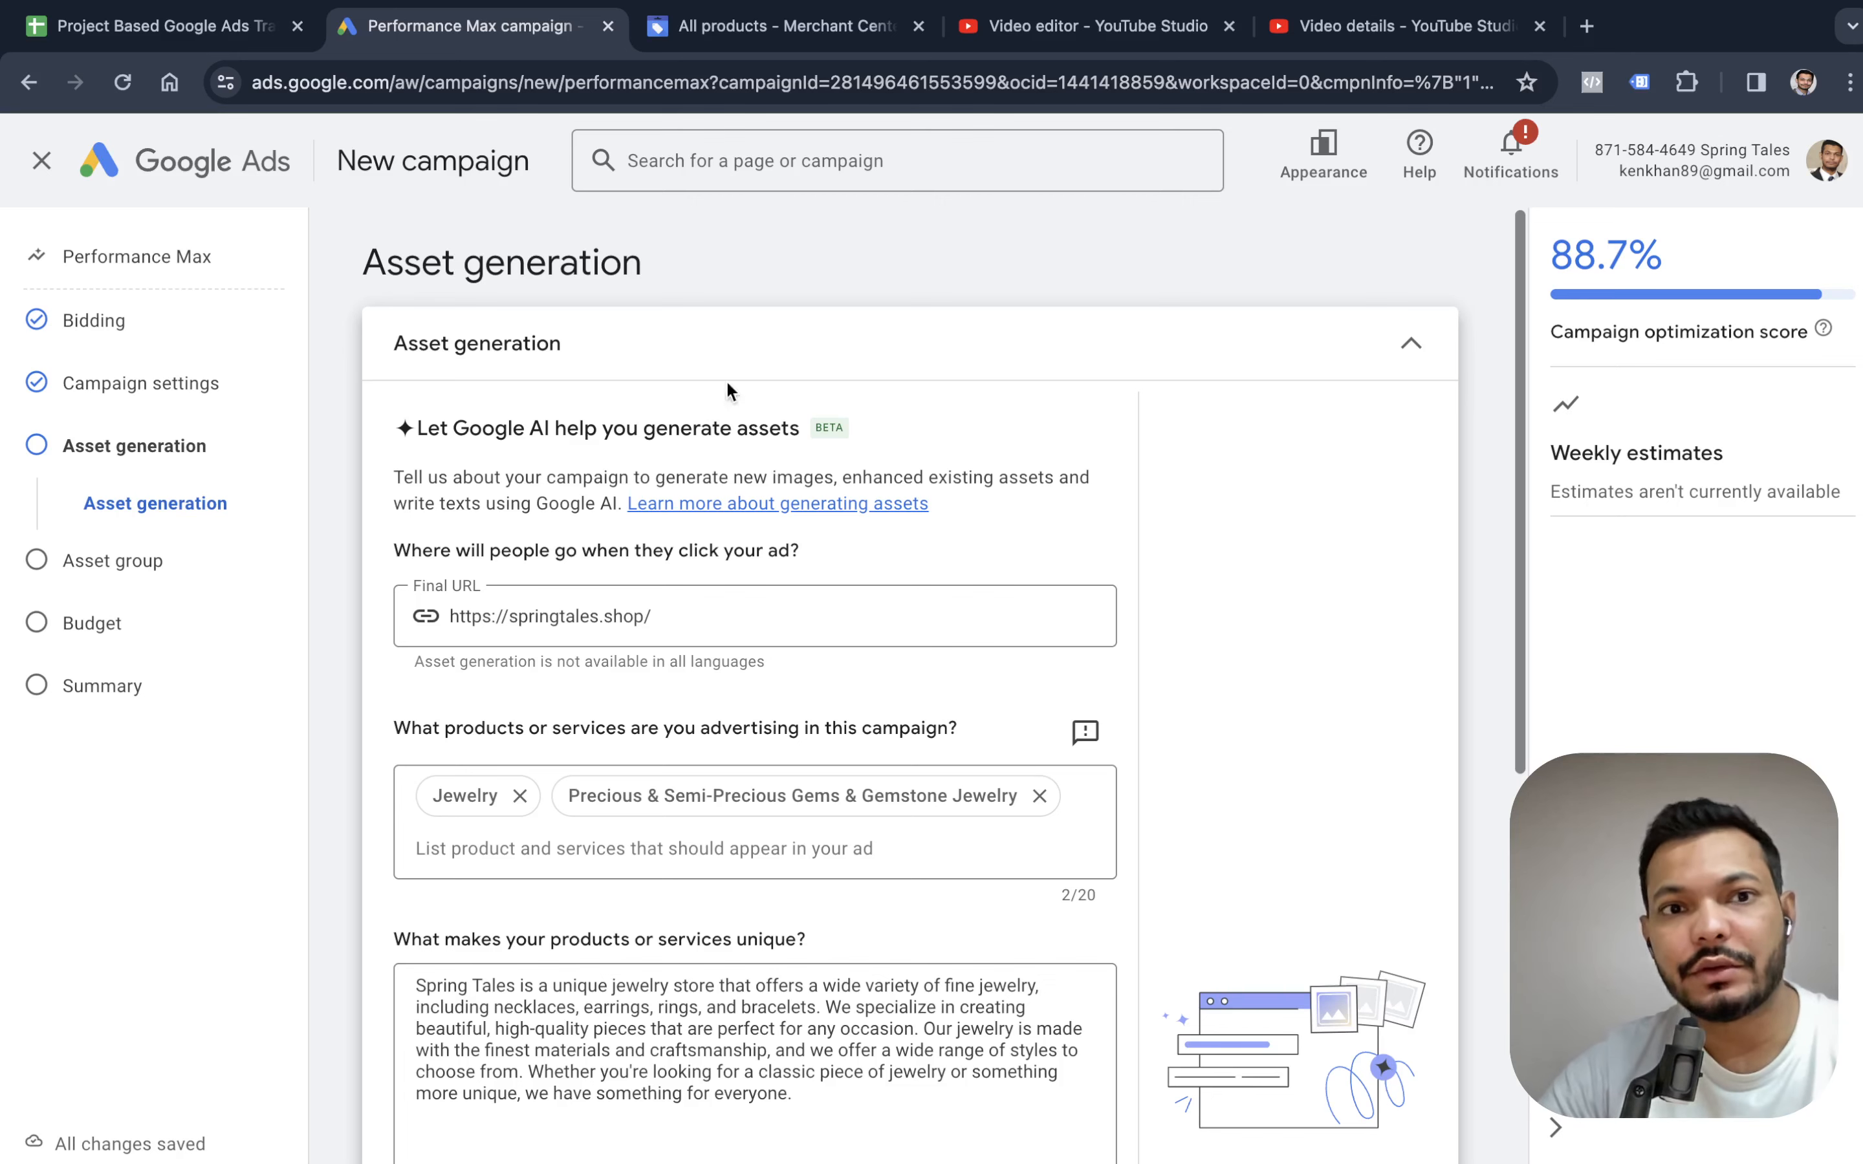
{"action": "scroll", "coordinate": [1033, 542], "scroll_direction": "down", "scroll_amount": 8}
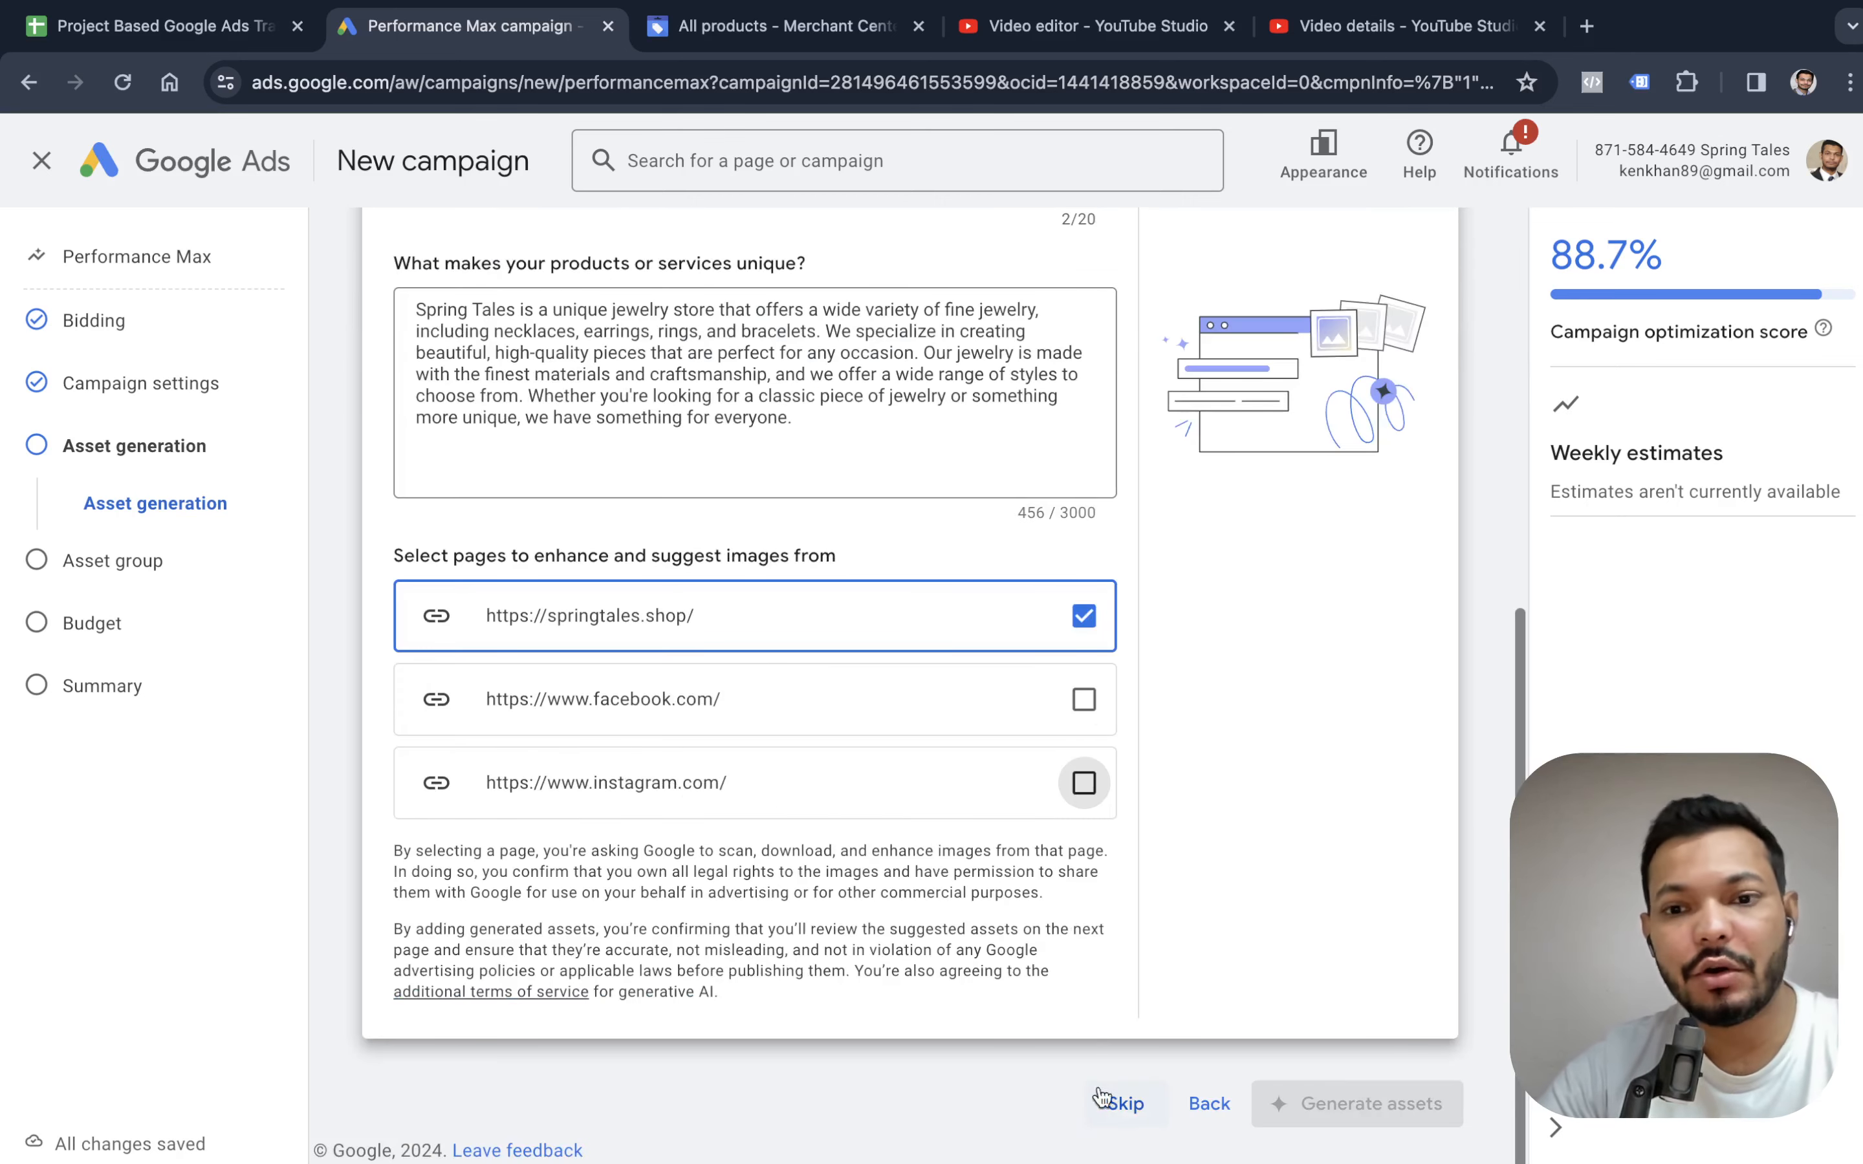
{"action": "left_click", "coordinate": [1126, 1104]}
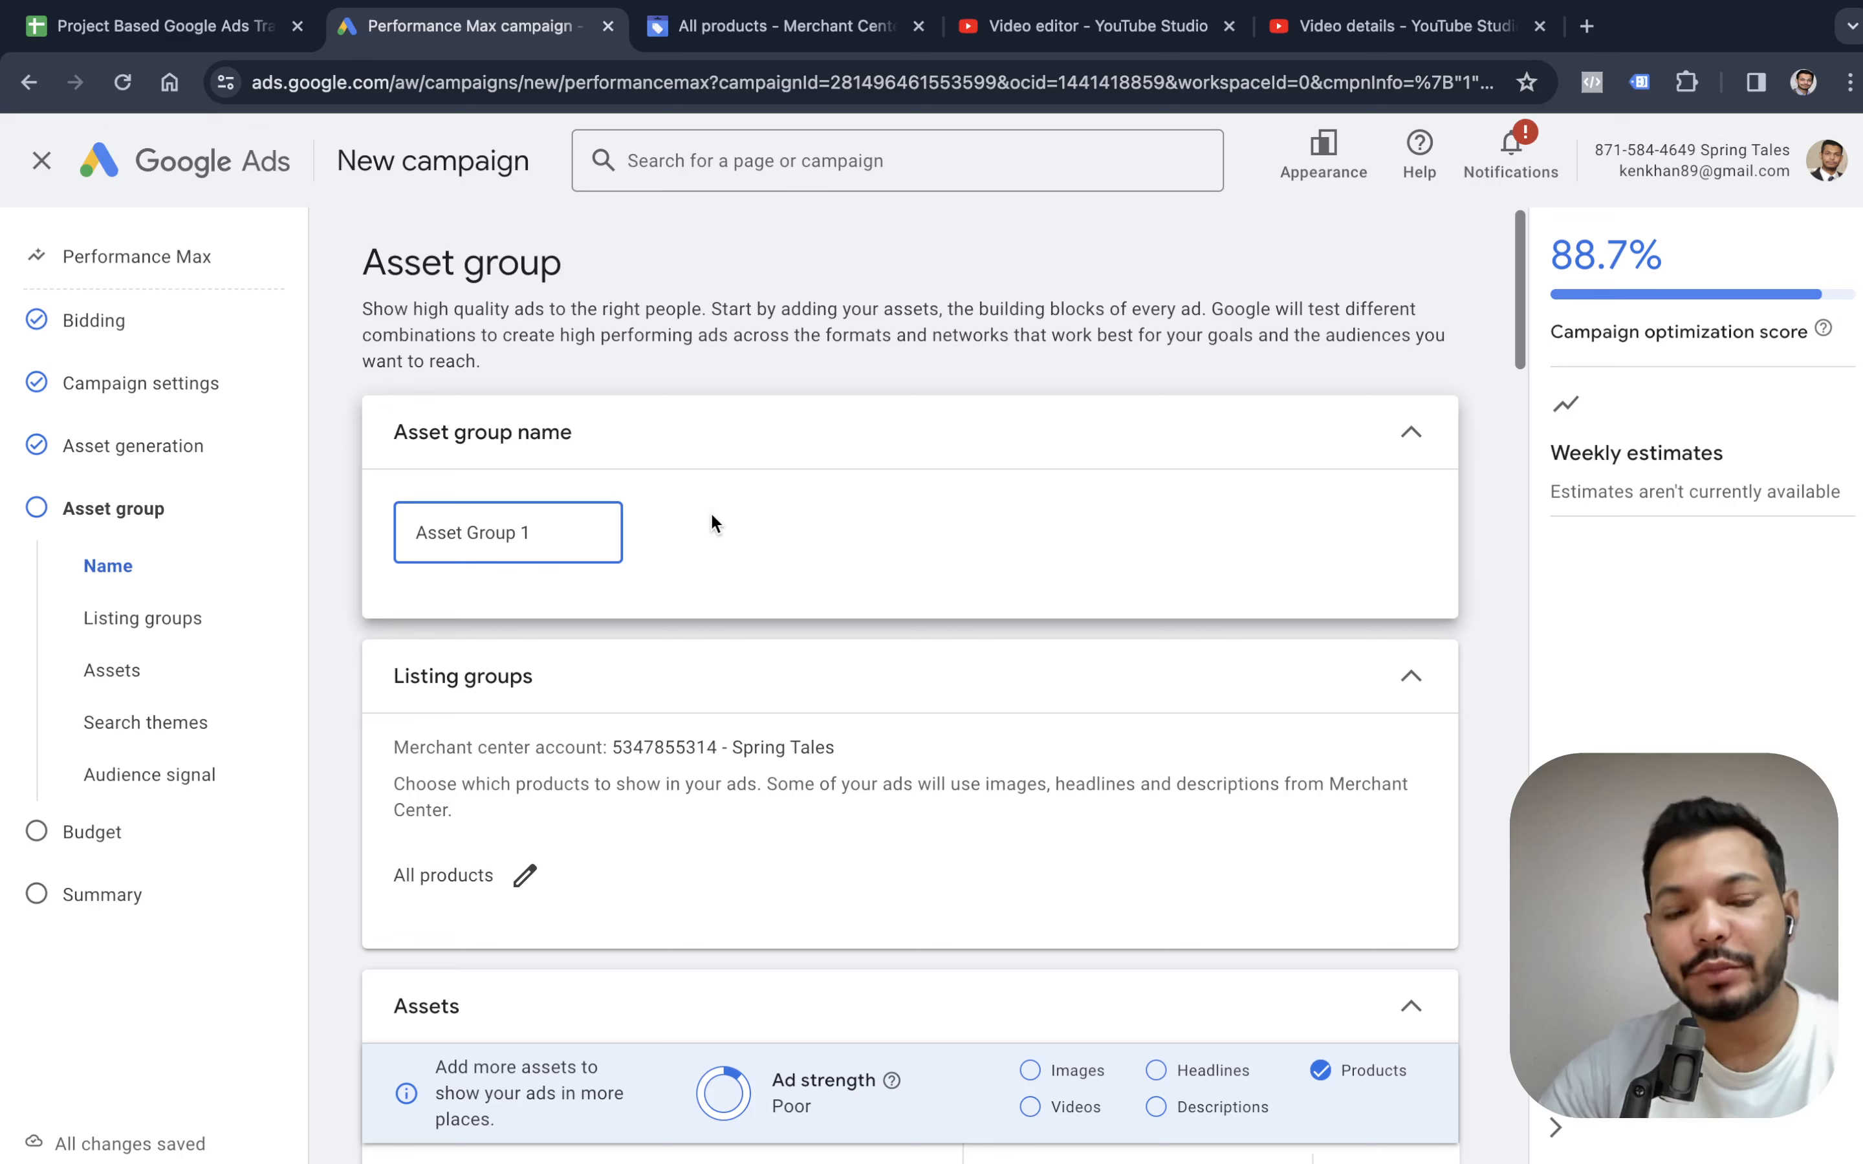
Edit the asset group's listing groups to use a selection of products.
{"action": "scroll", "coordinate": [698, 678], "scroll_direction": "down", "scroll_amount": 1}
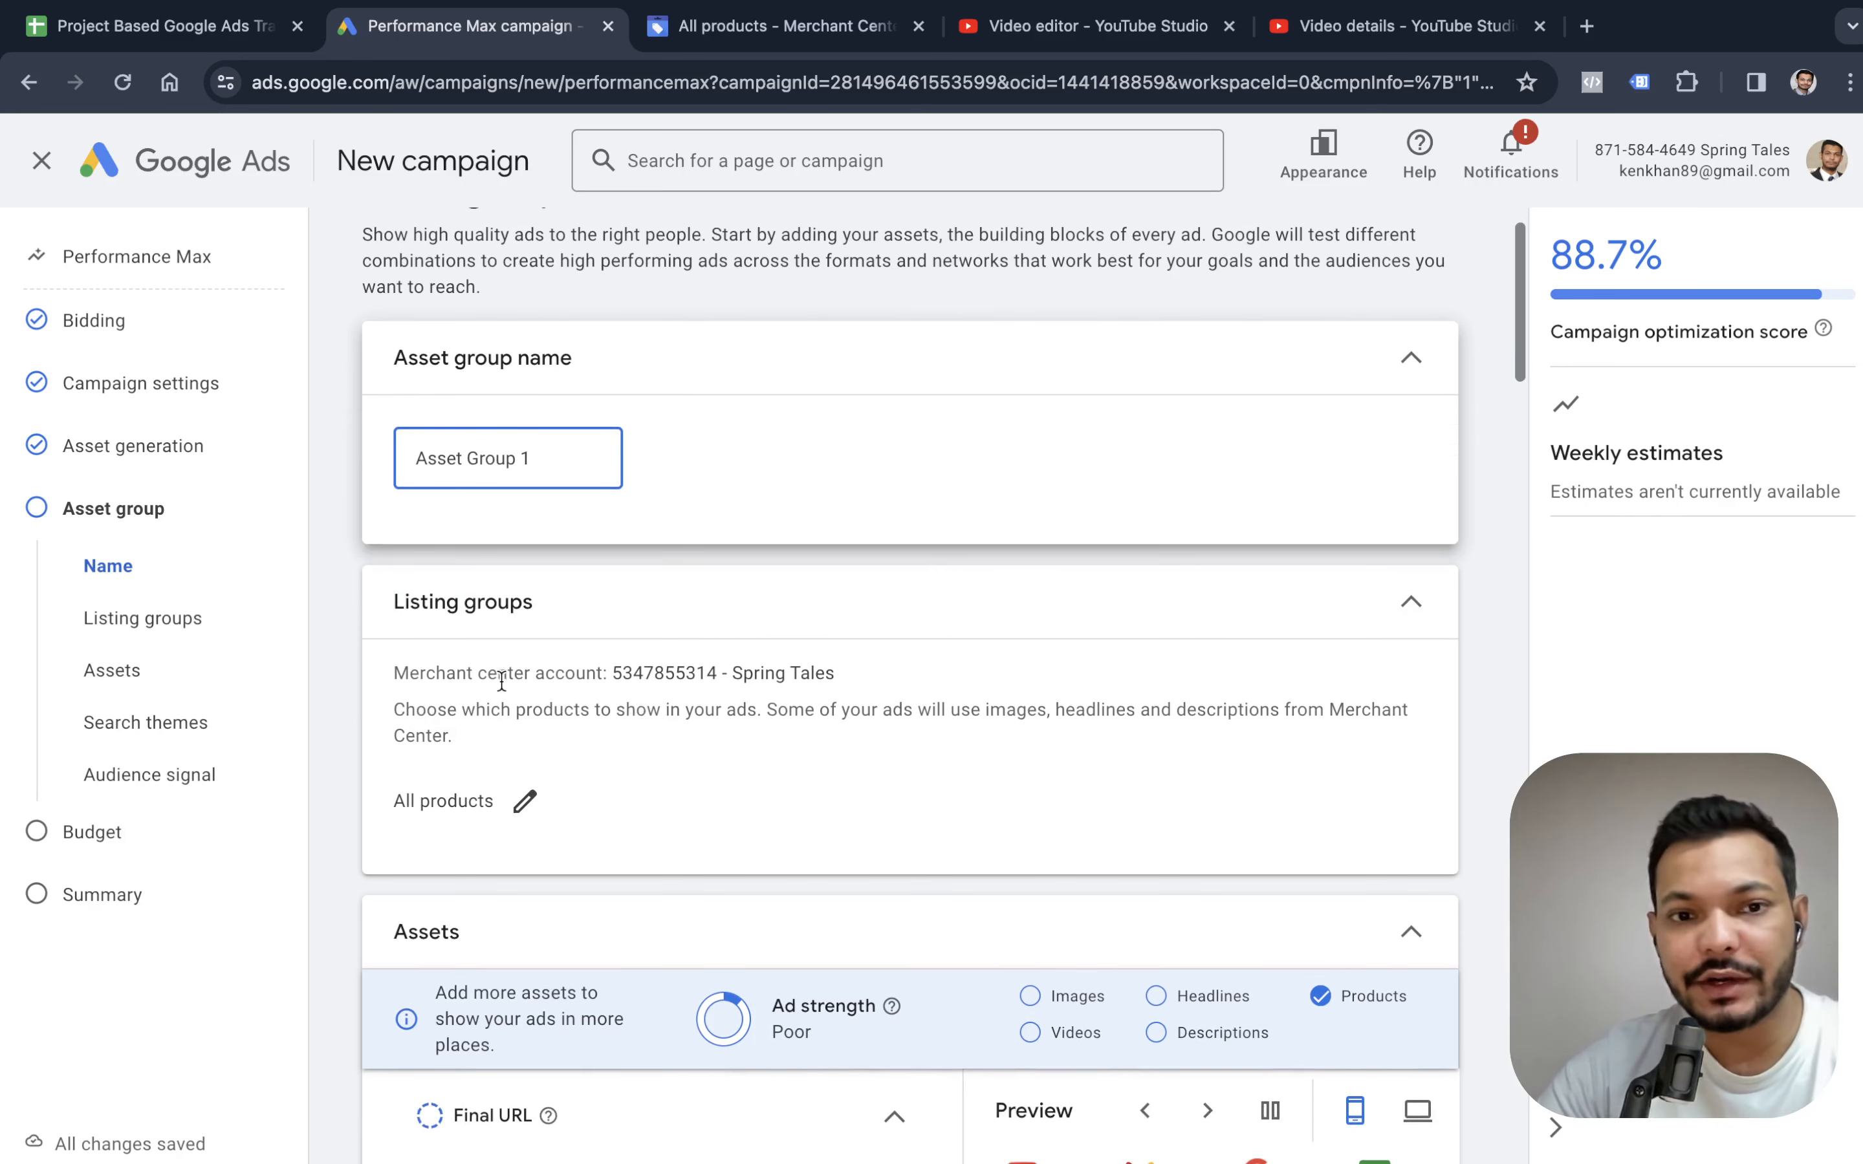
{"action": "left_click", "coordinate": [526, 804]}
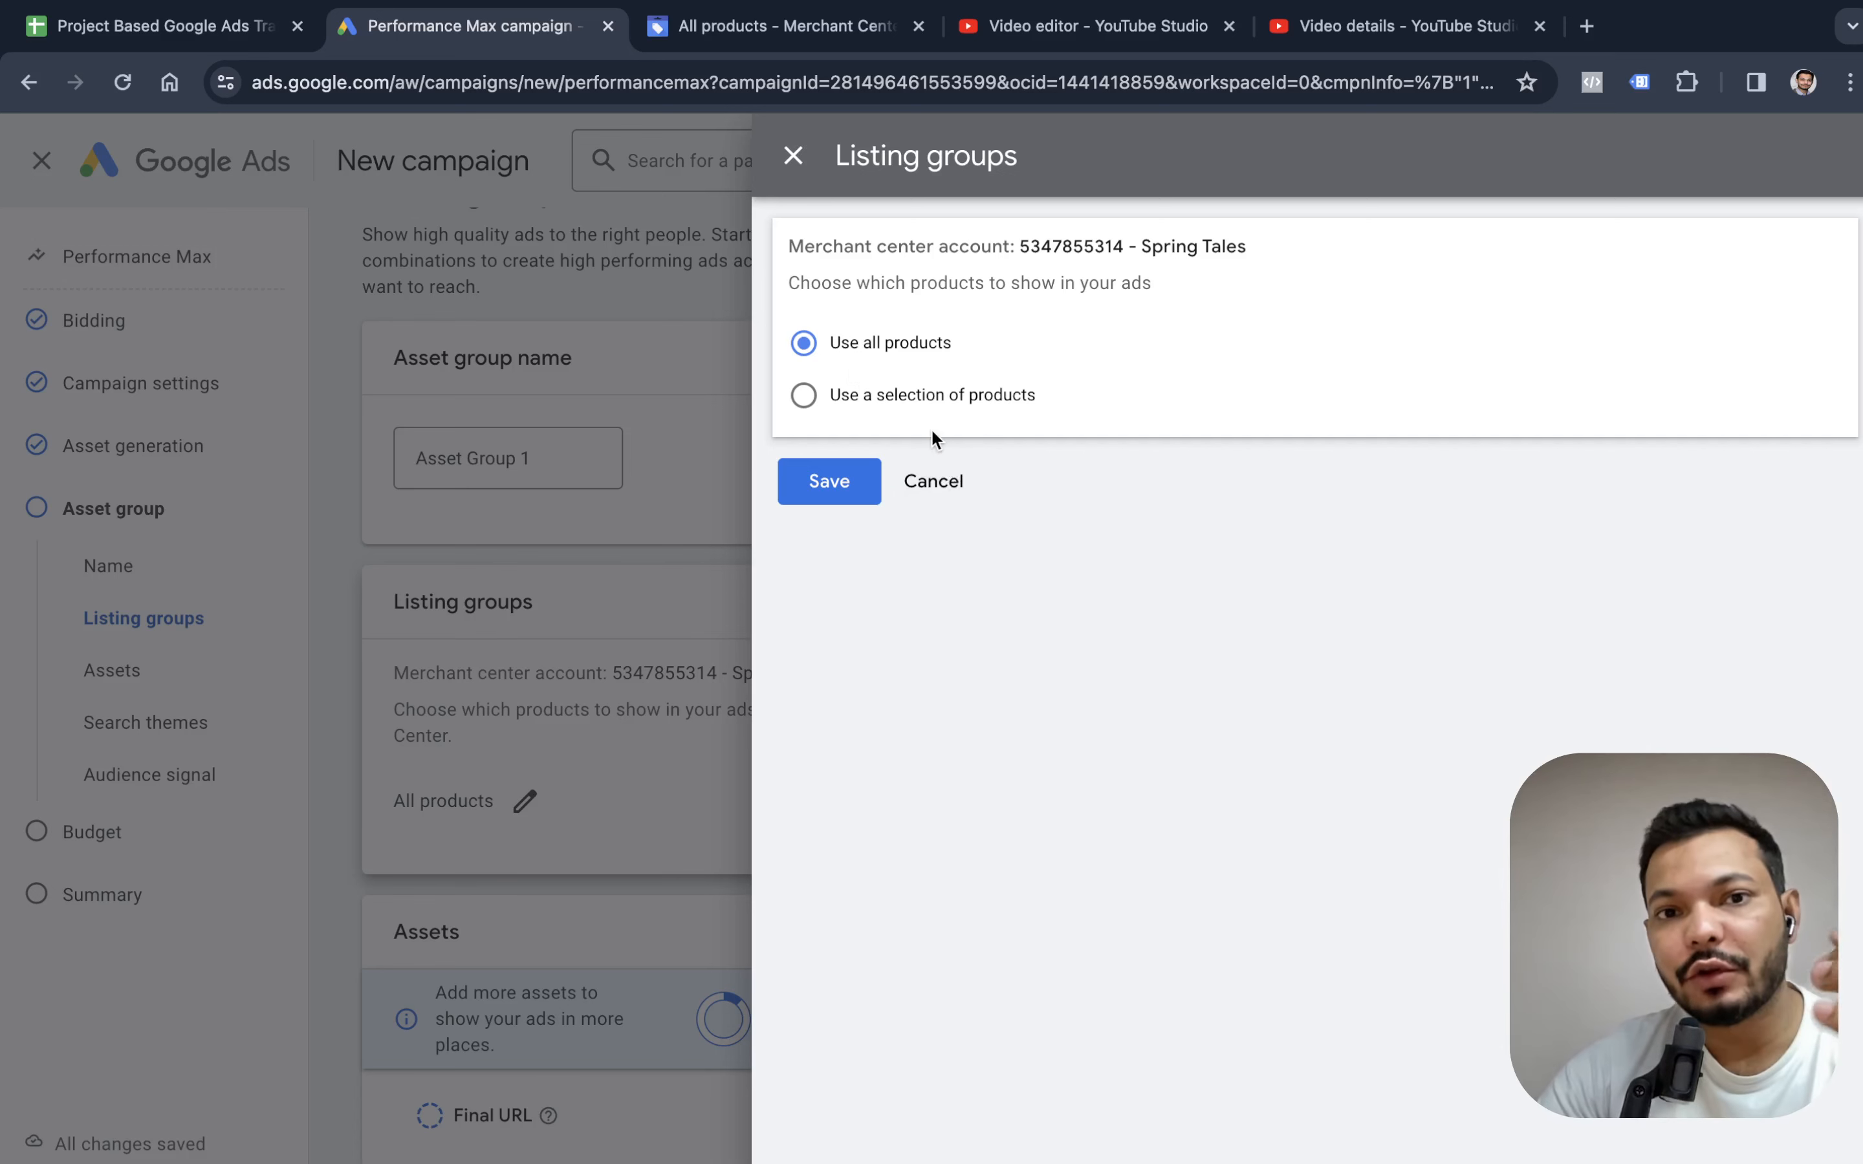
{"action": "left_click", "coordinate": [908, 409]}
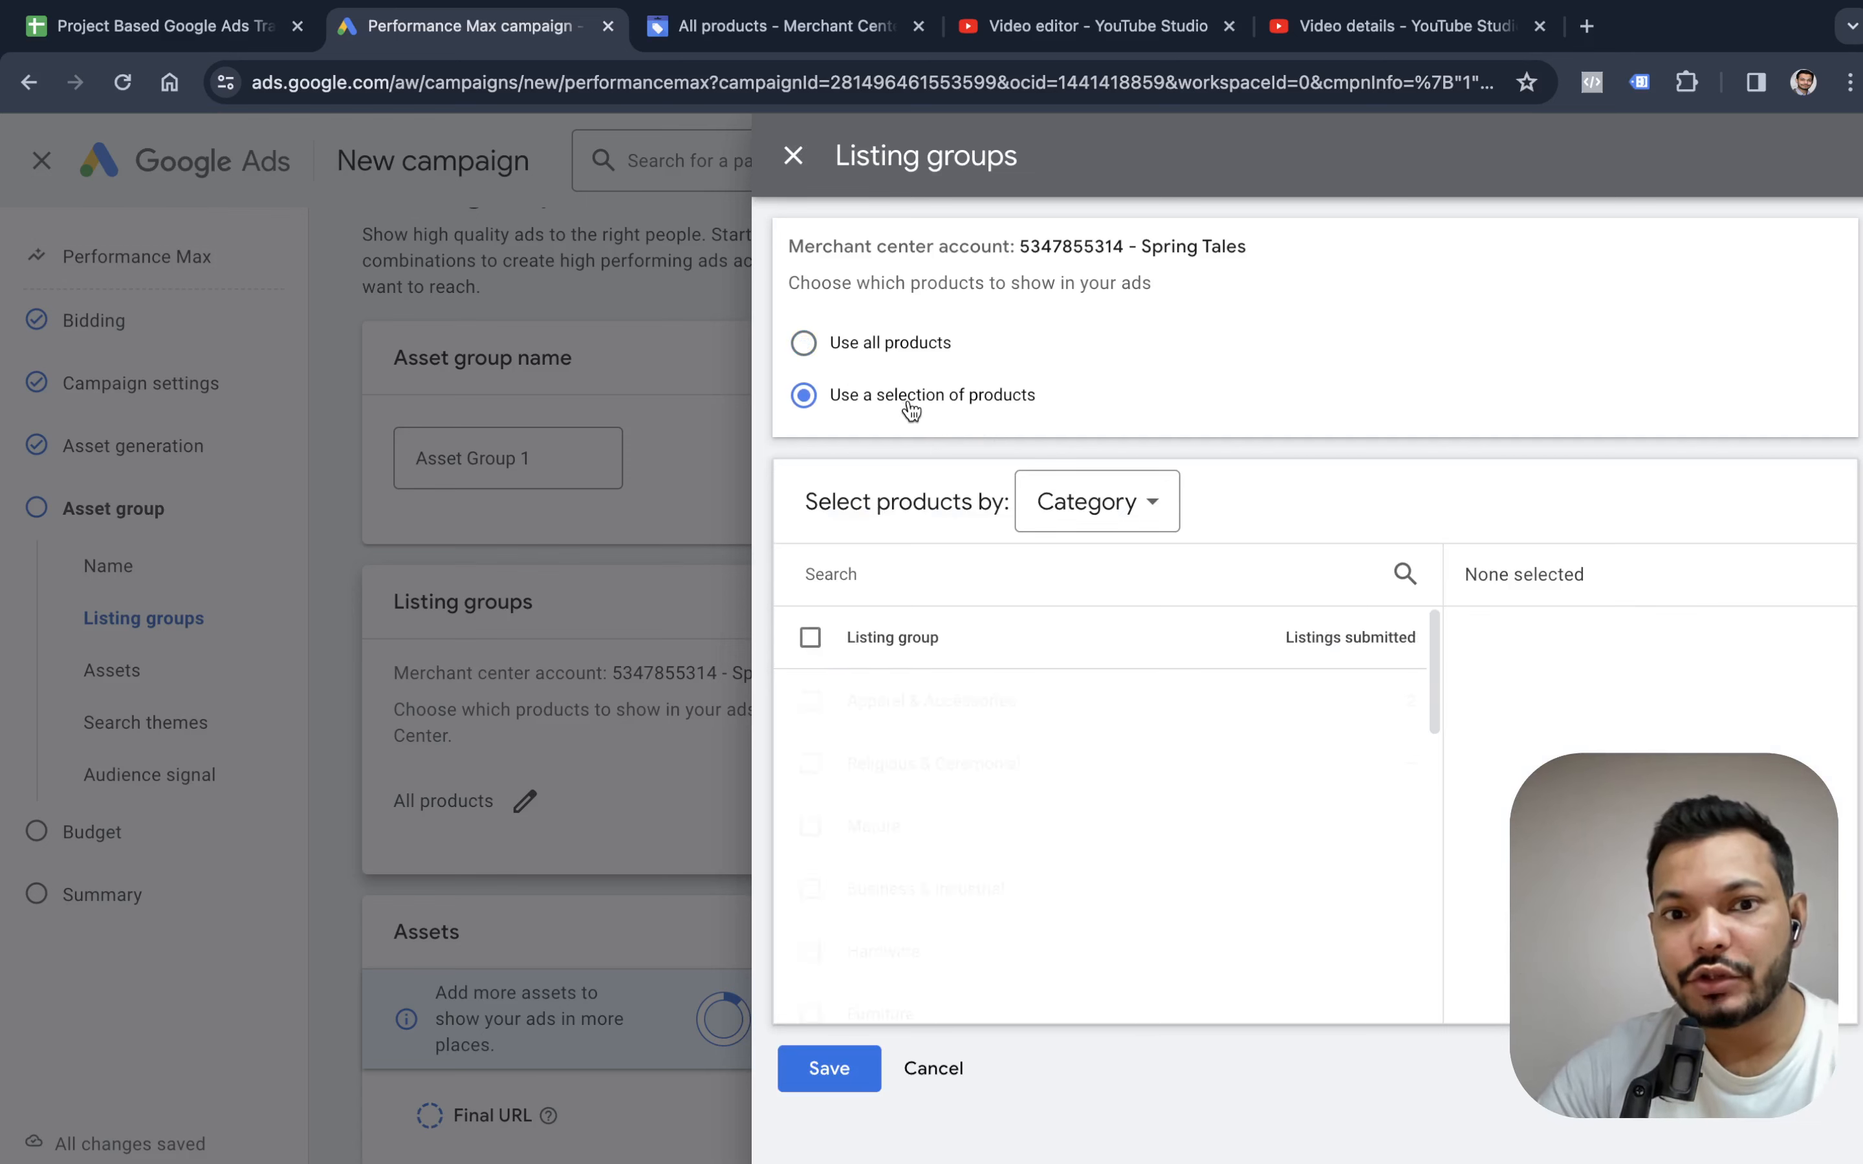
Try choosing the listing group products by Product type and look over the other grouping options.
{"action": "left_click", "coordinate": [1069, 529]}
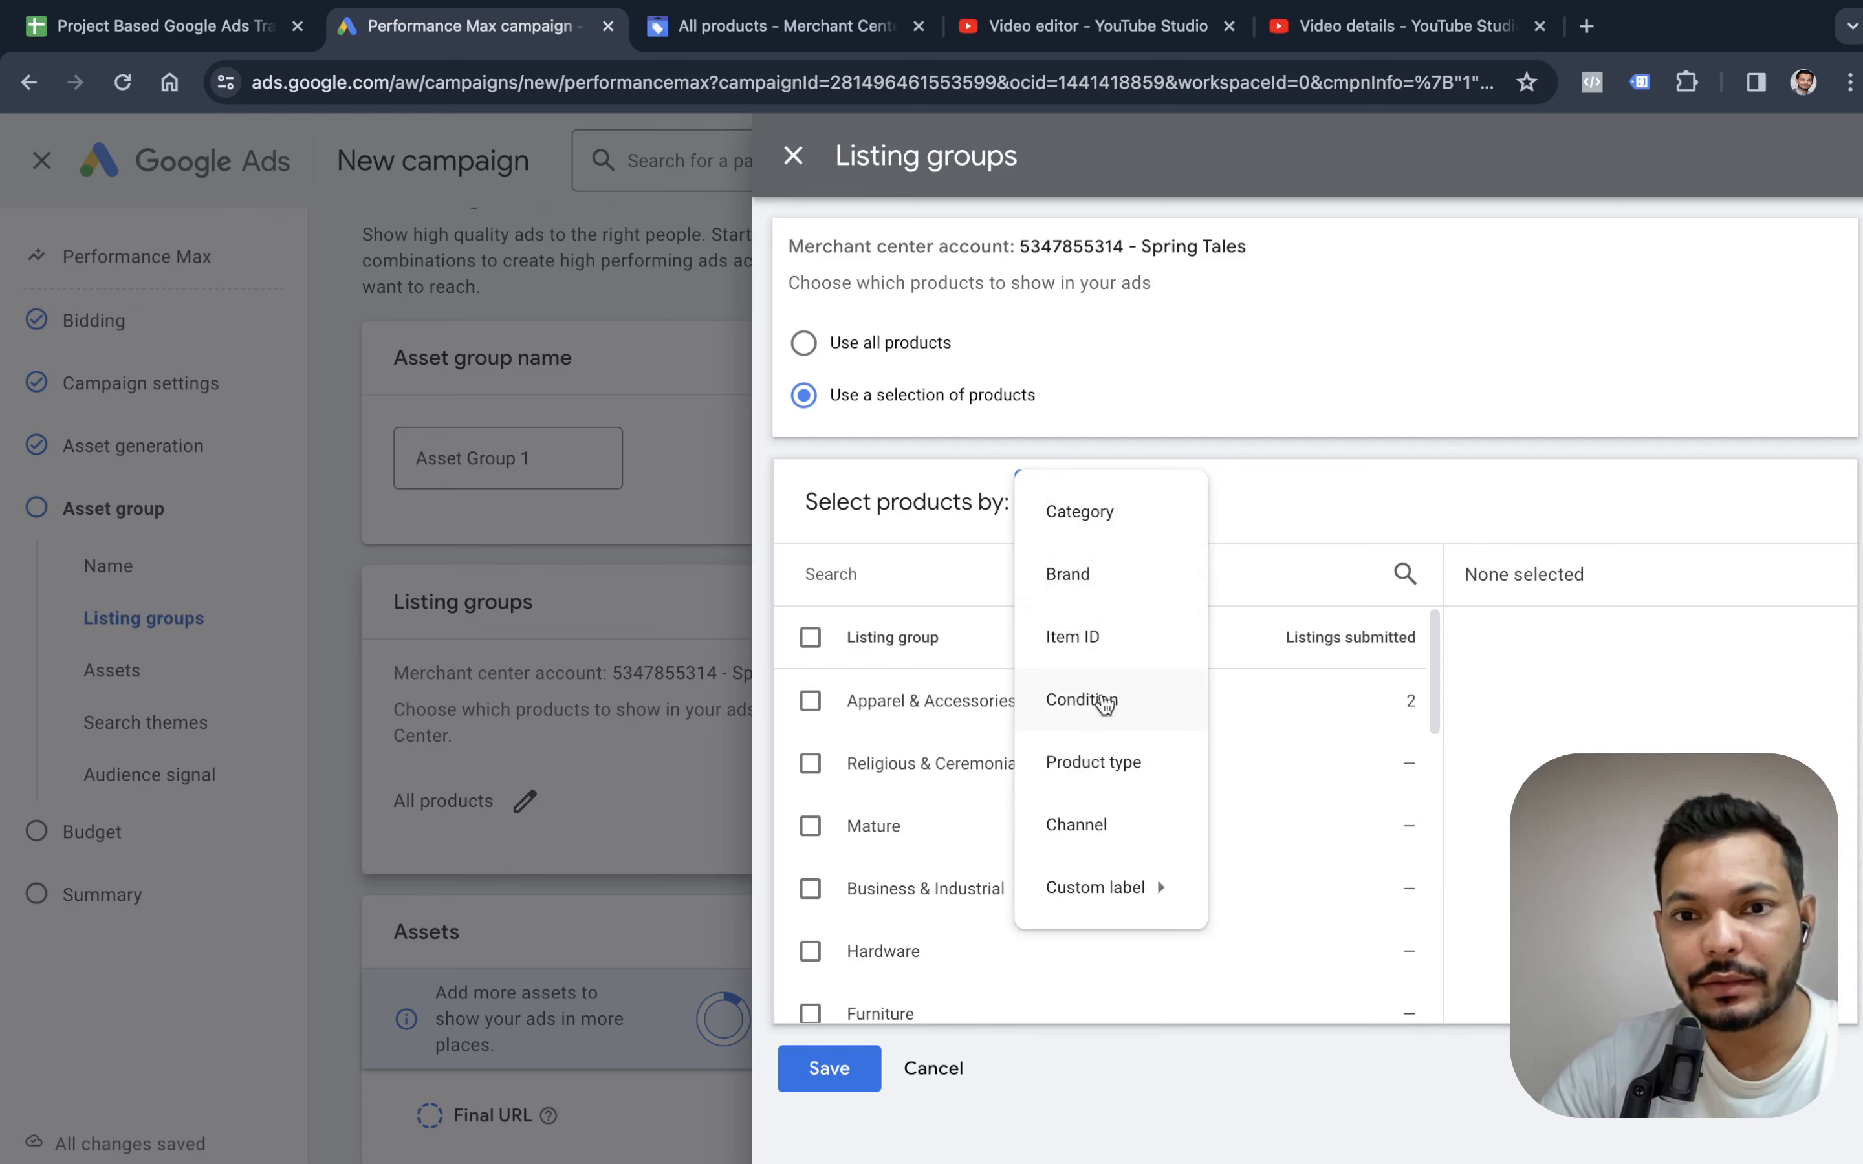
{"action": "mouse_move", "coordinate": [1106, 882]}
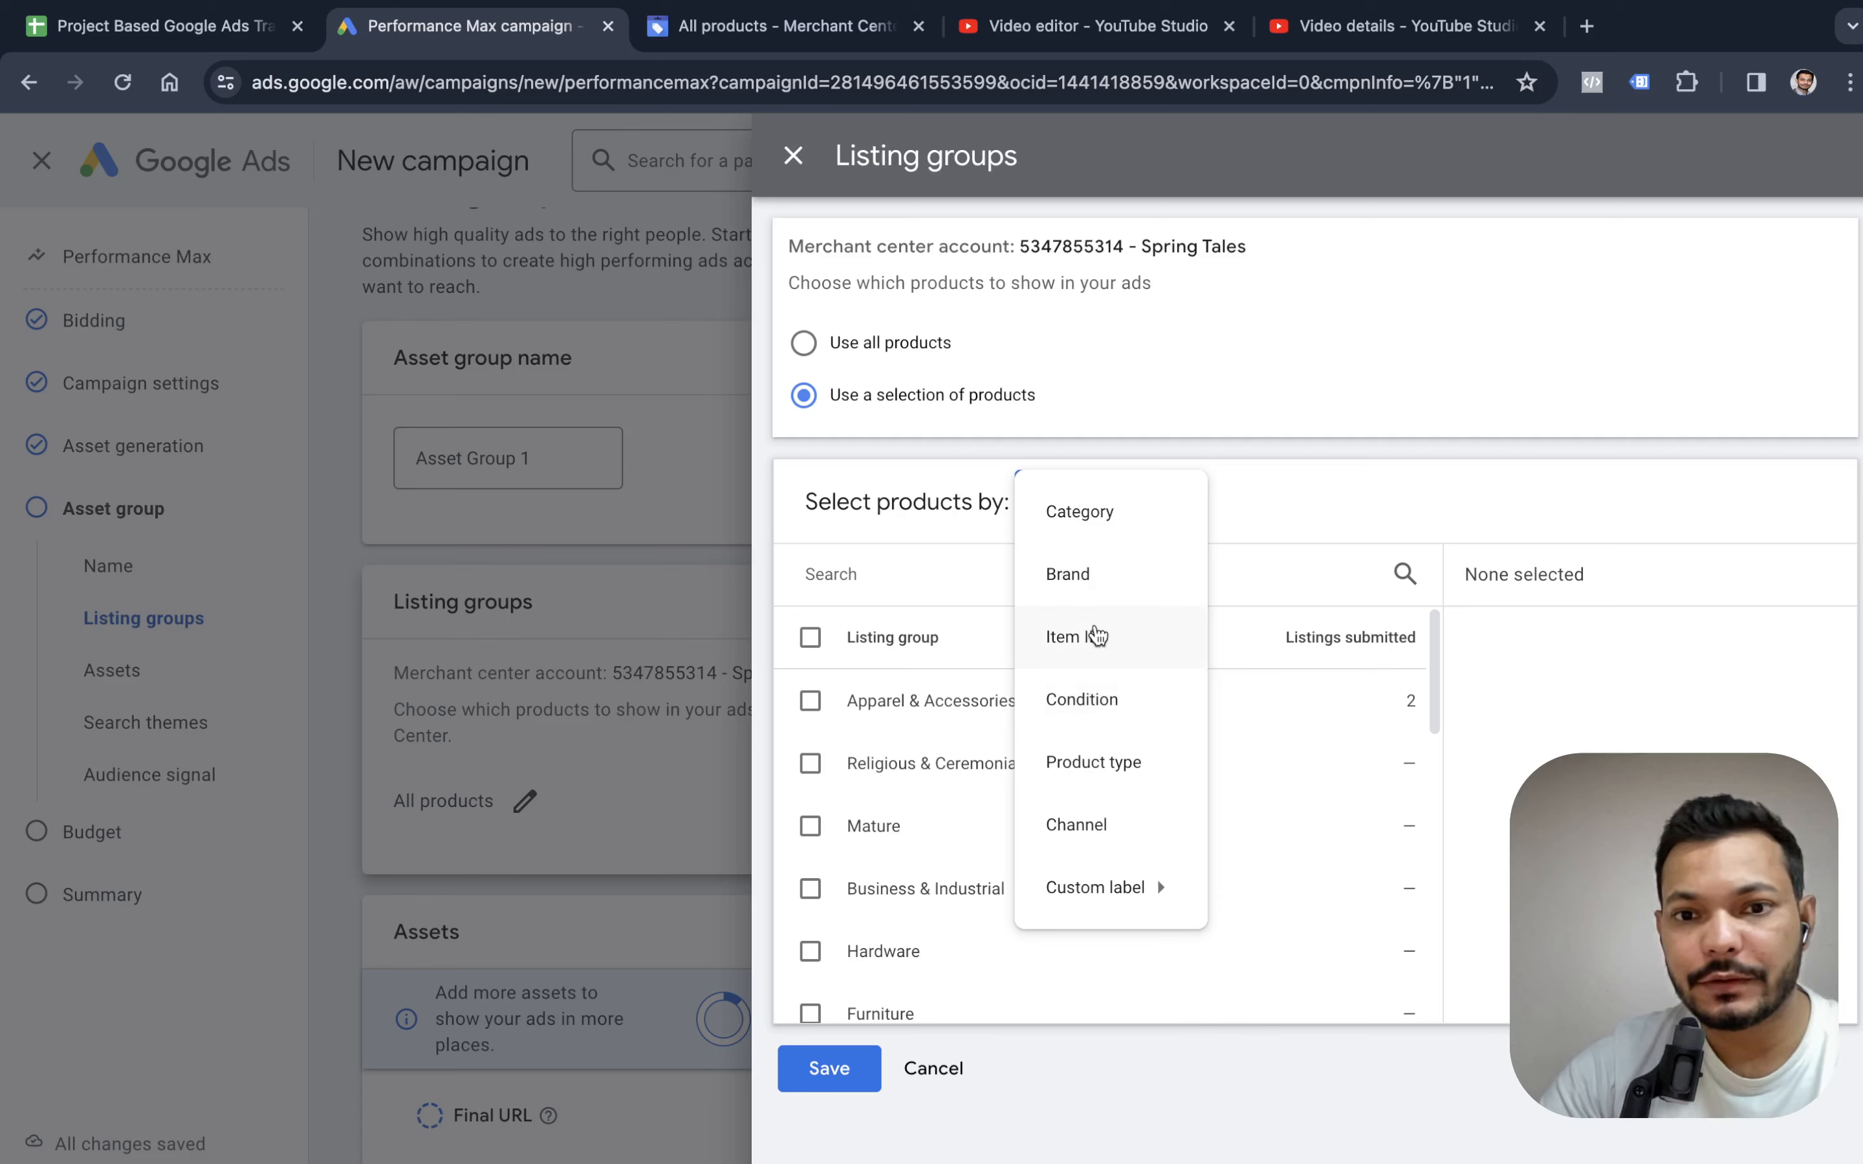
{"action": "left_click", "coordinate": [1095, 779]}
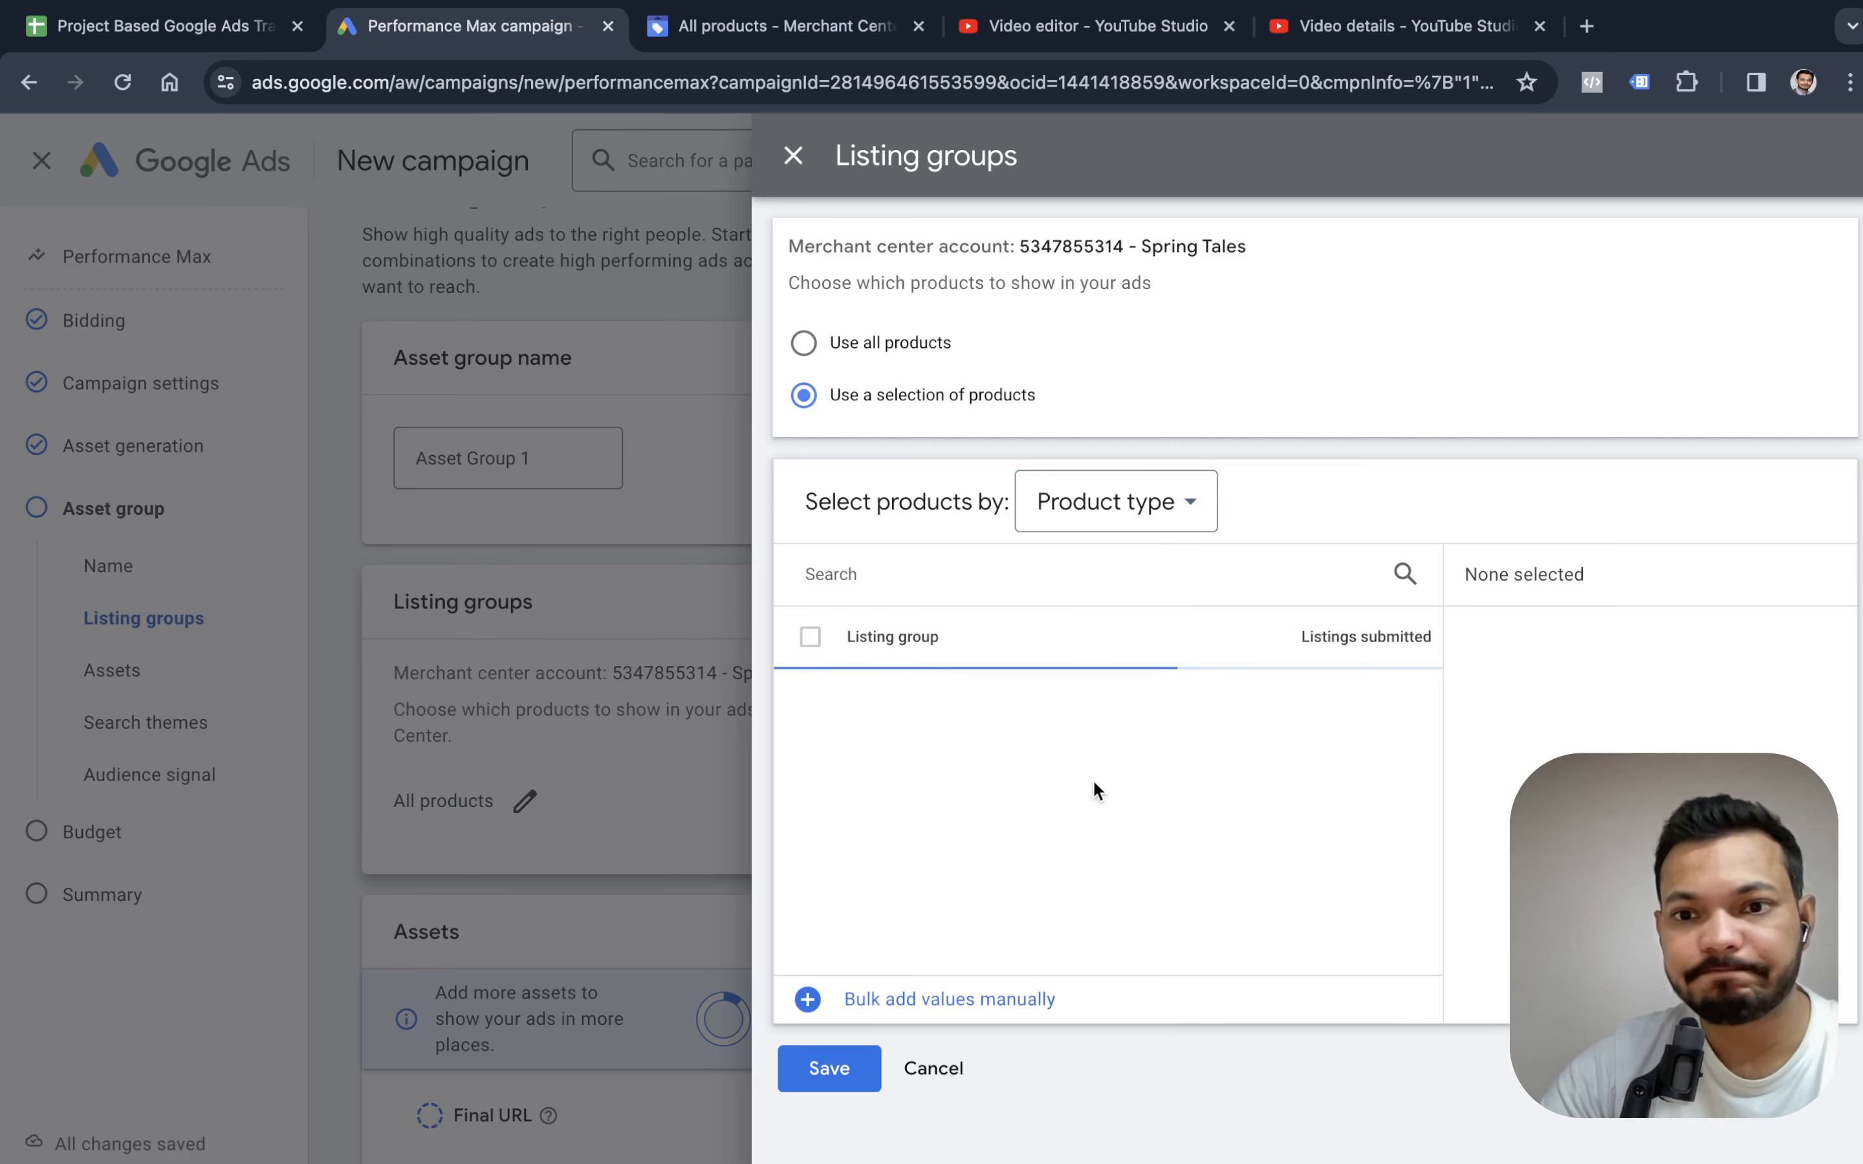
{"action": "left_click", "coordinate": [1099, 524]}
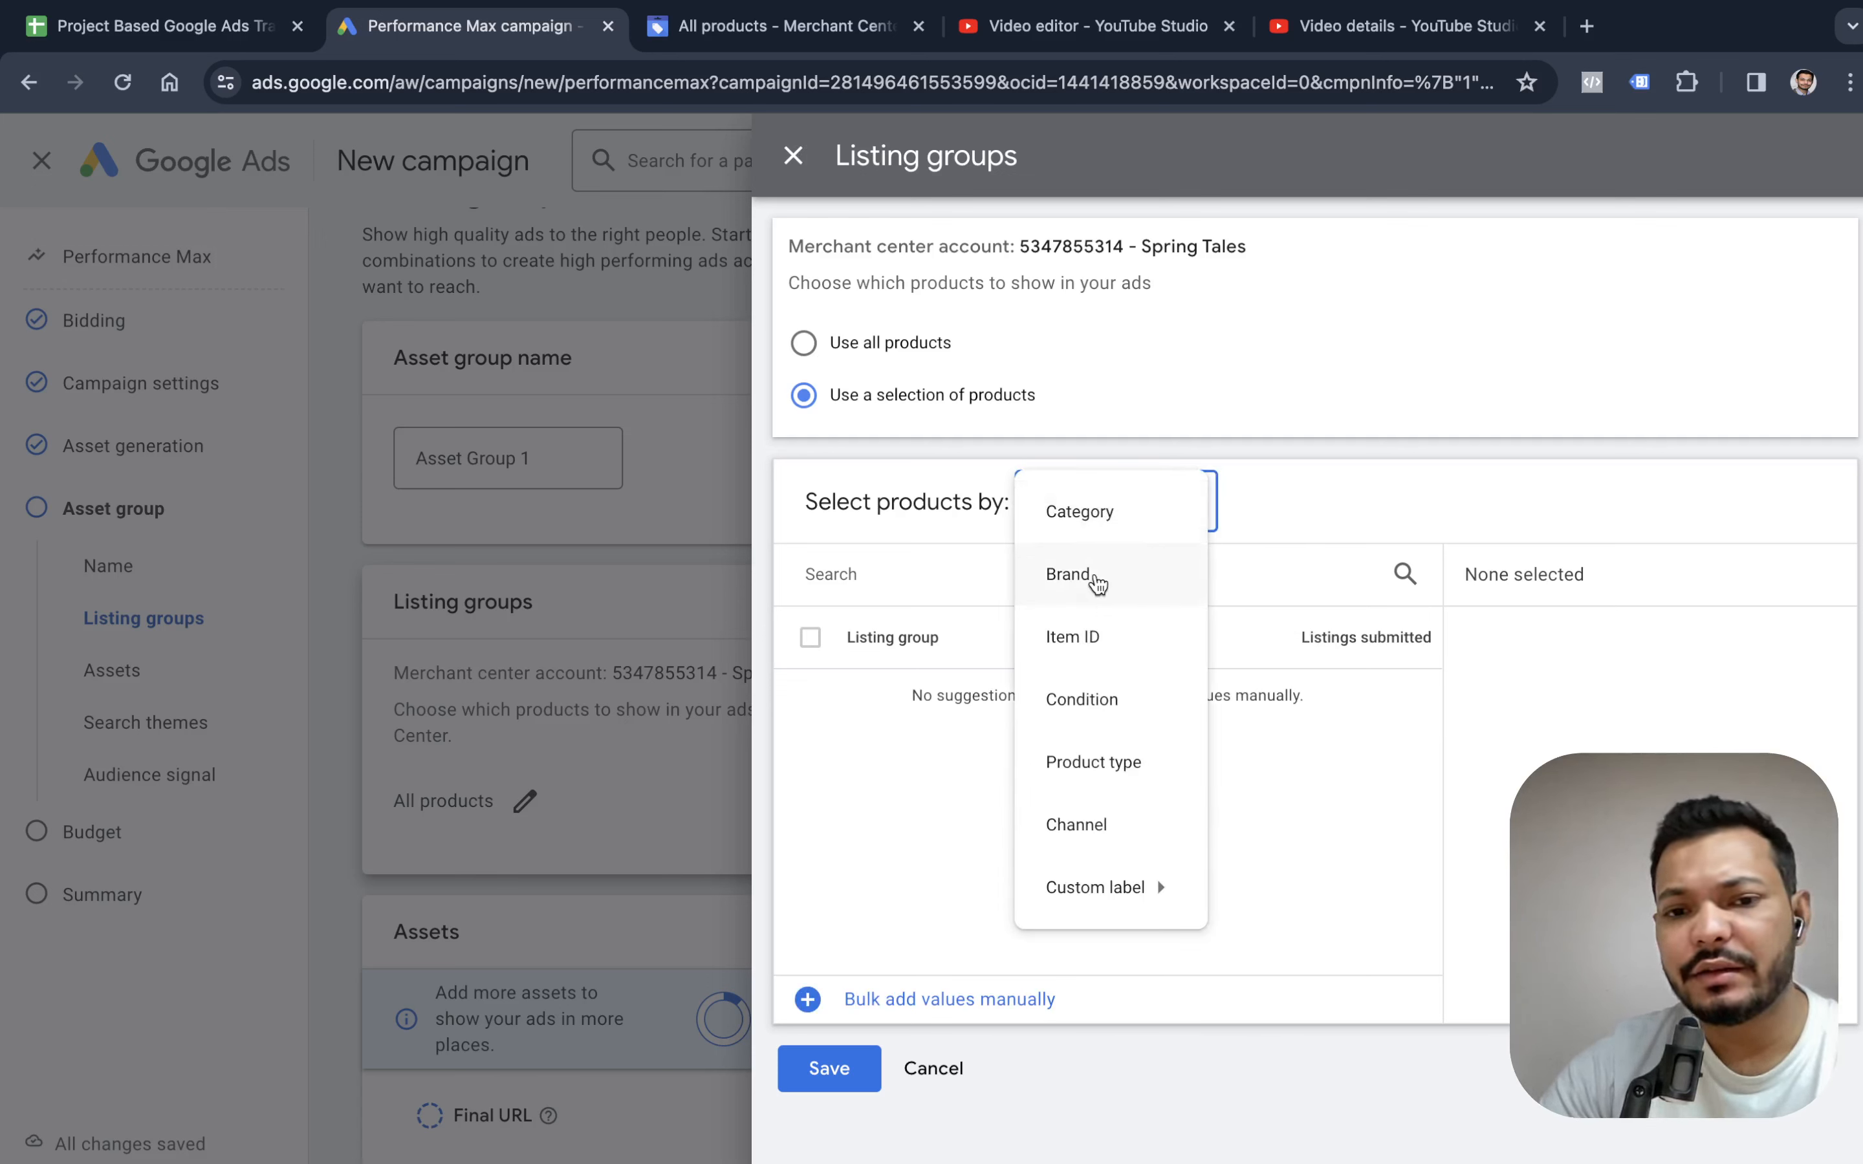
{"action": "left_click", "coordinate": [961, 774]}
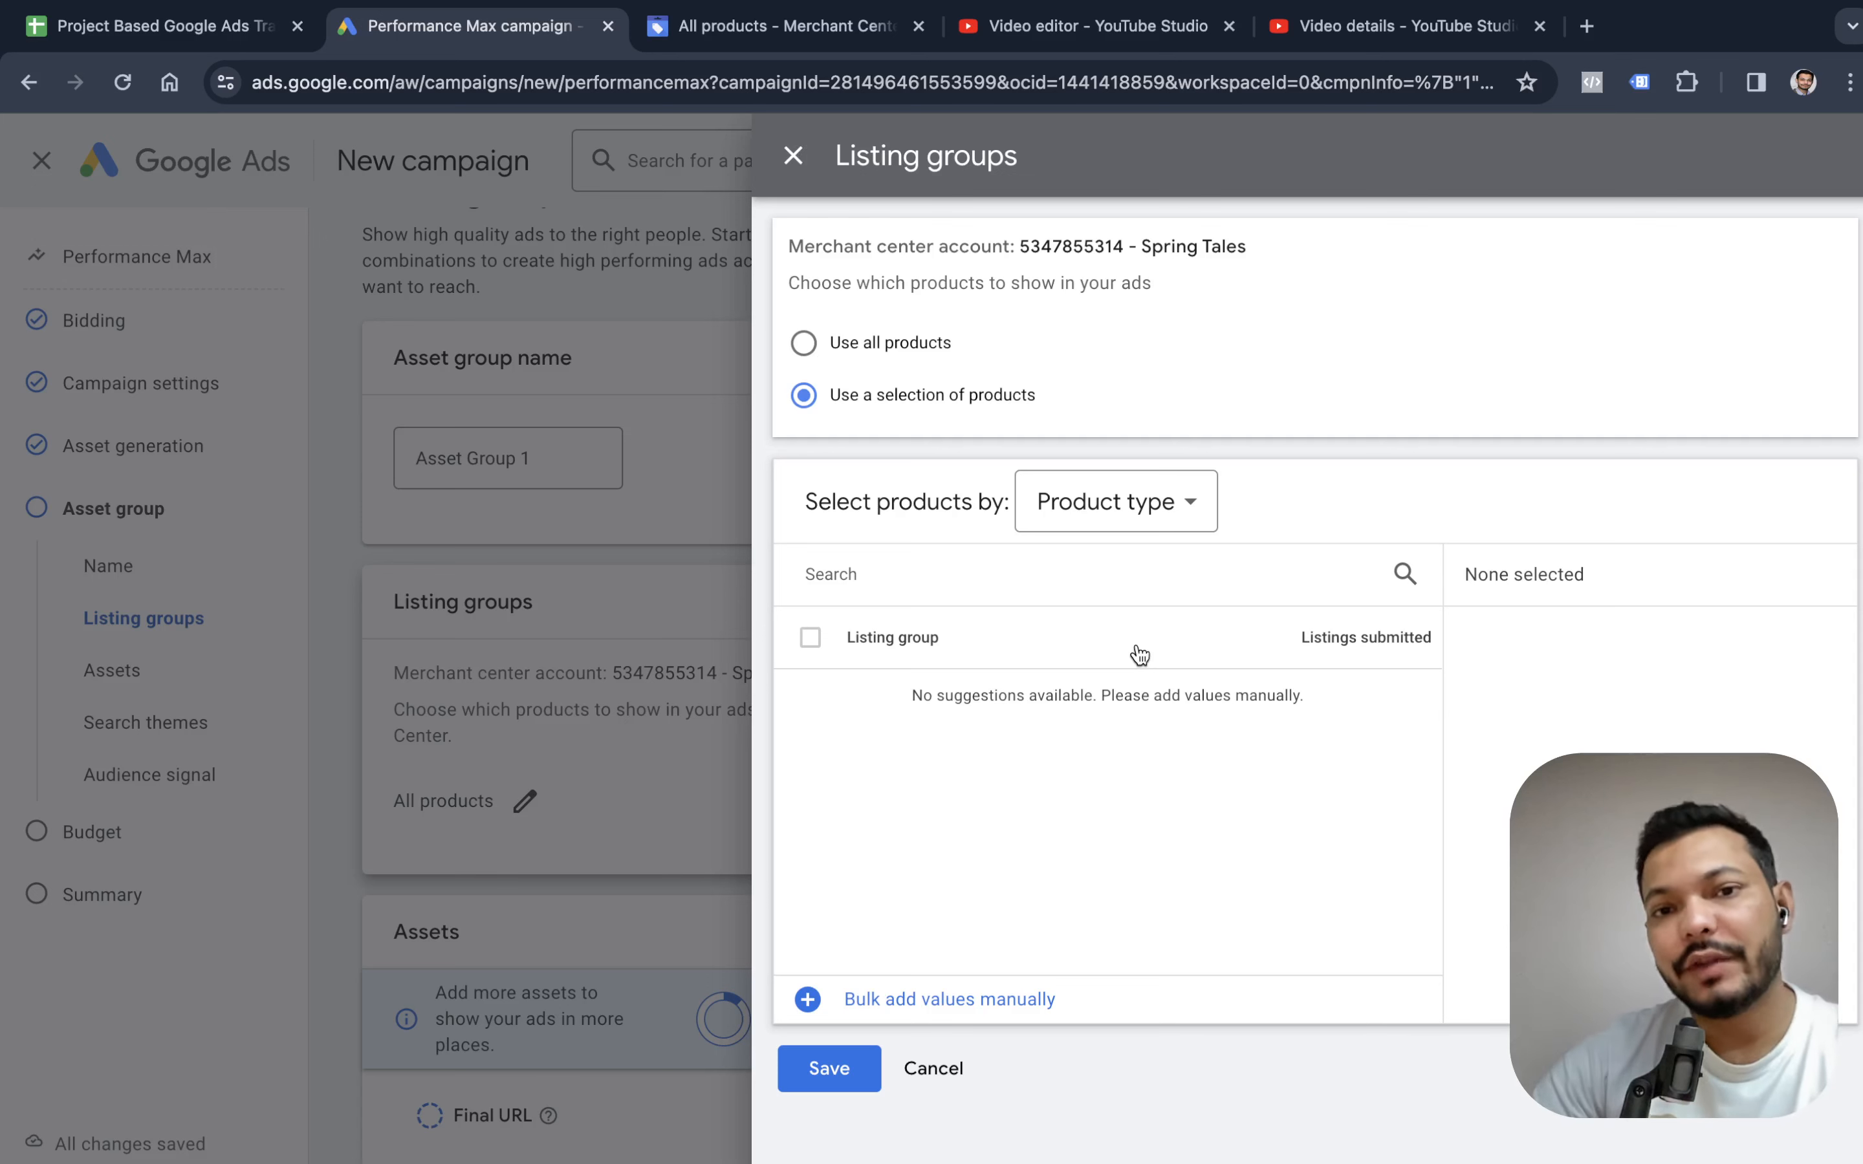
Select products by Item ID, include only the Brass Earring and save the listing group.
{"action": "left_click", "coordinate": [1191, 502]}
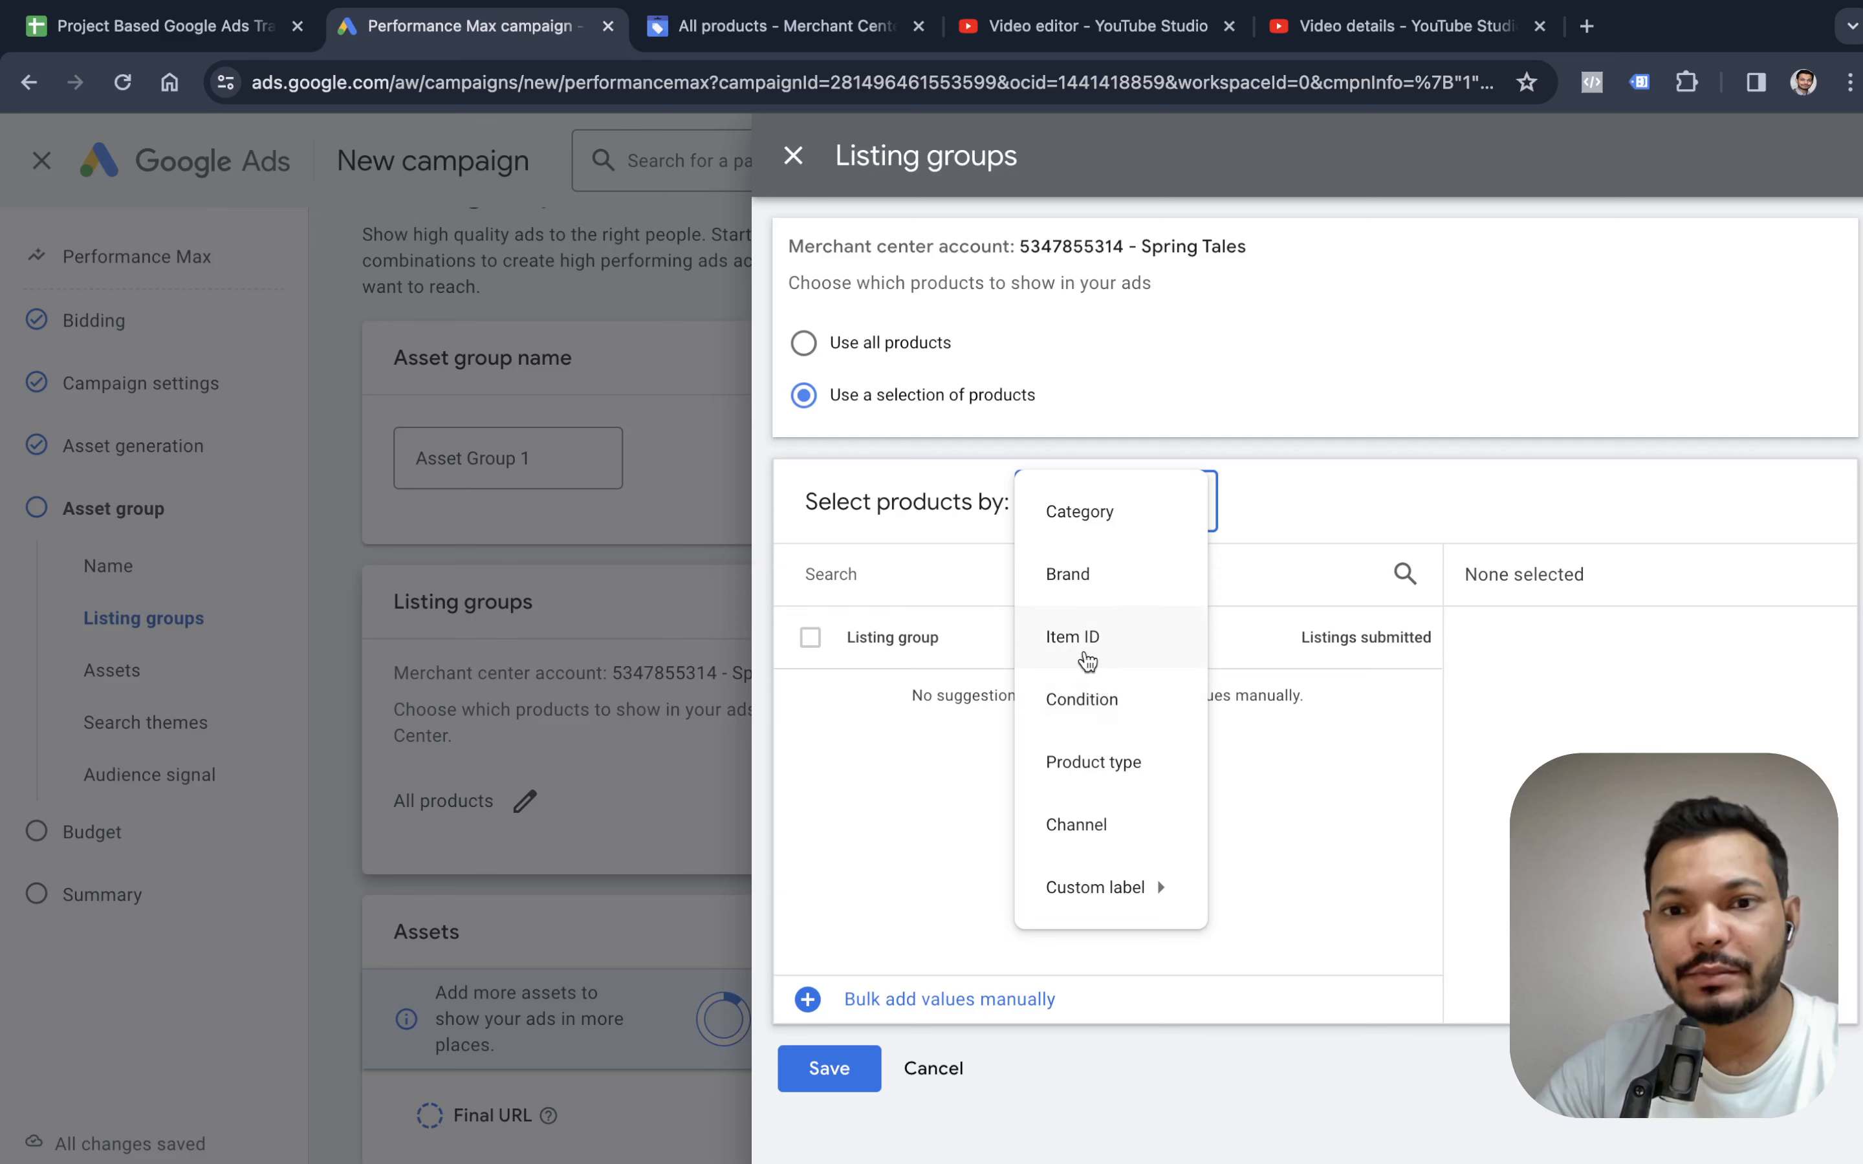
{"action": "left_click", "coordinate": [1087, 656]}
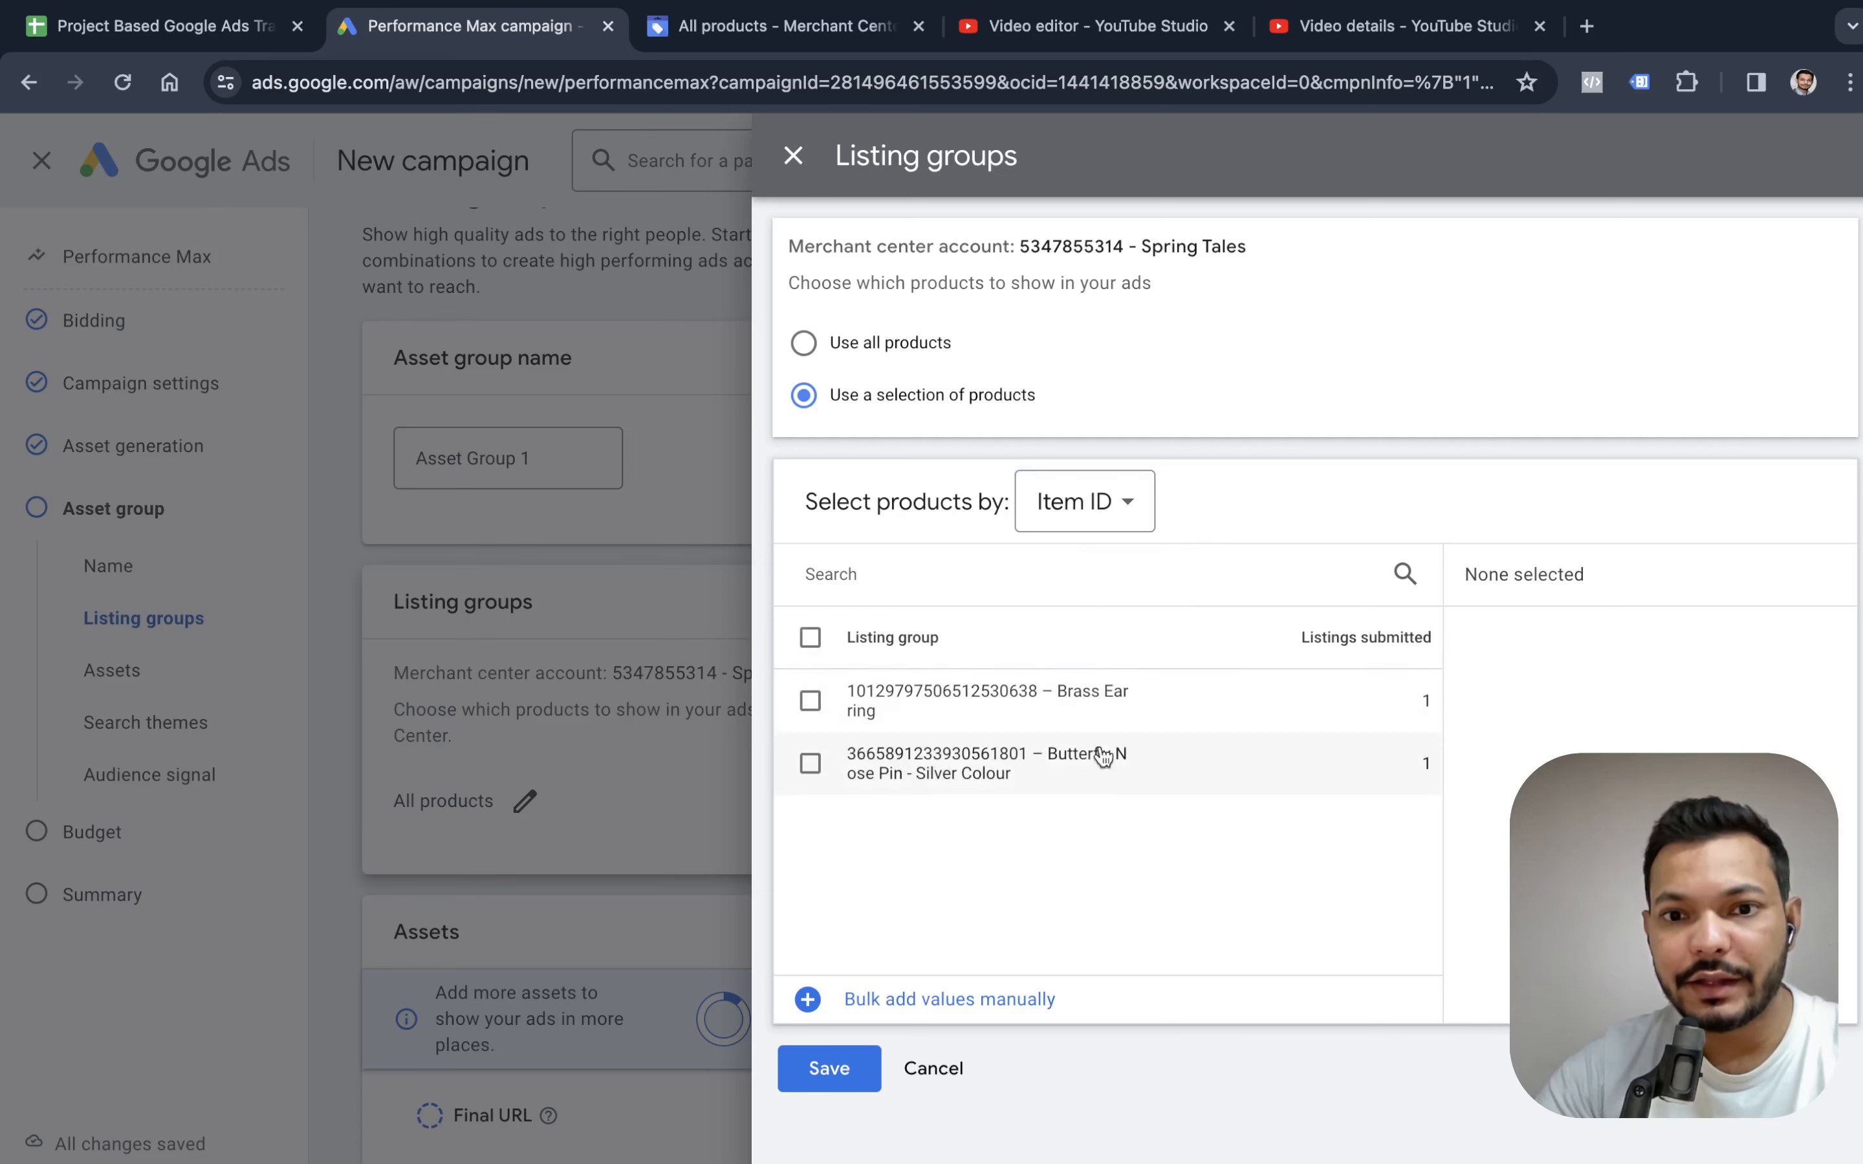
{"action": "left_click", "coordinate": [812, 702]}
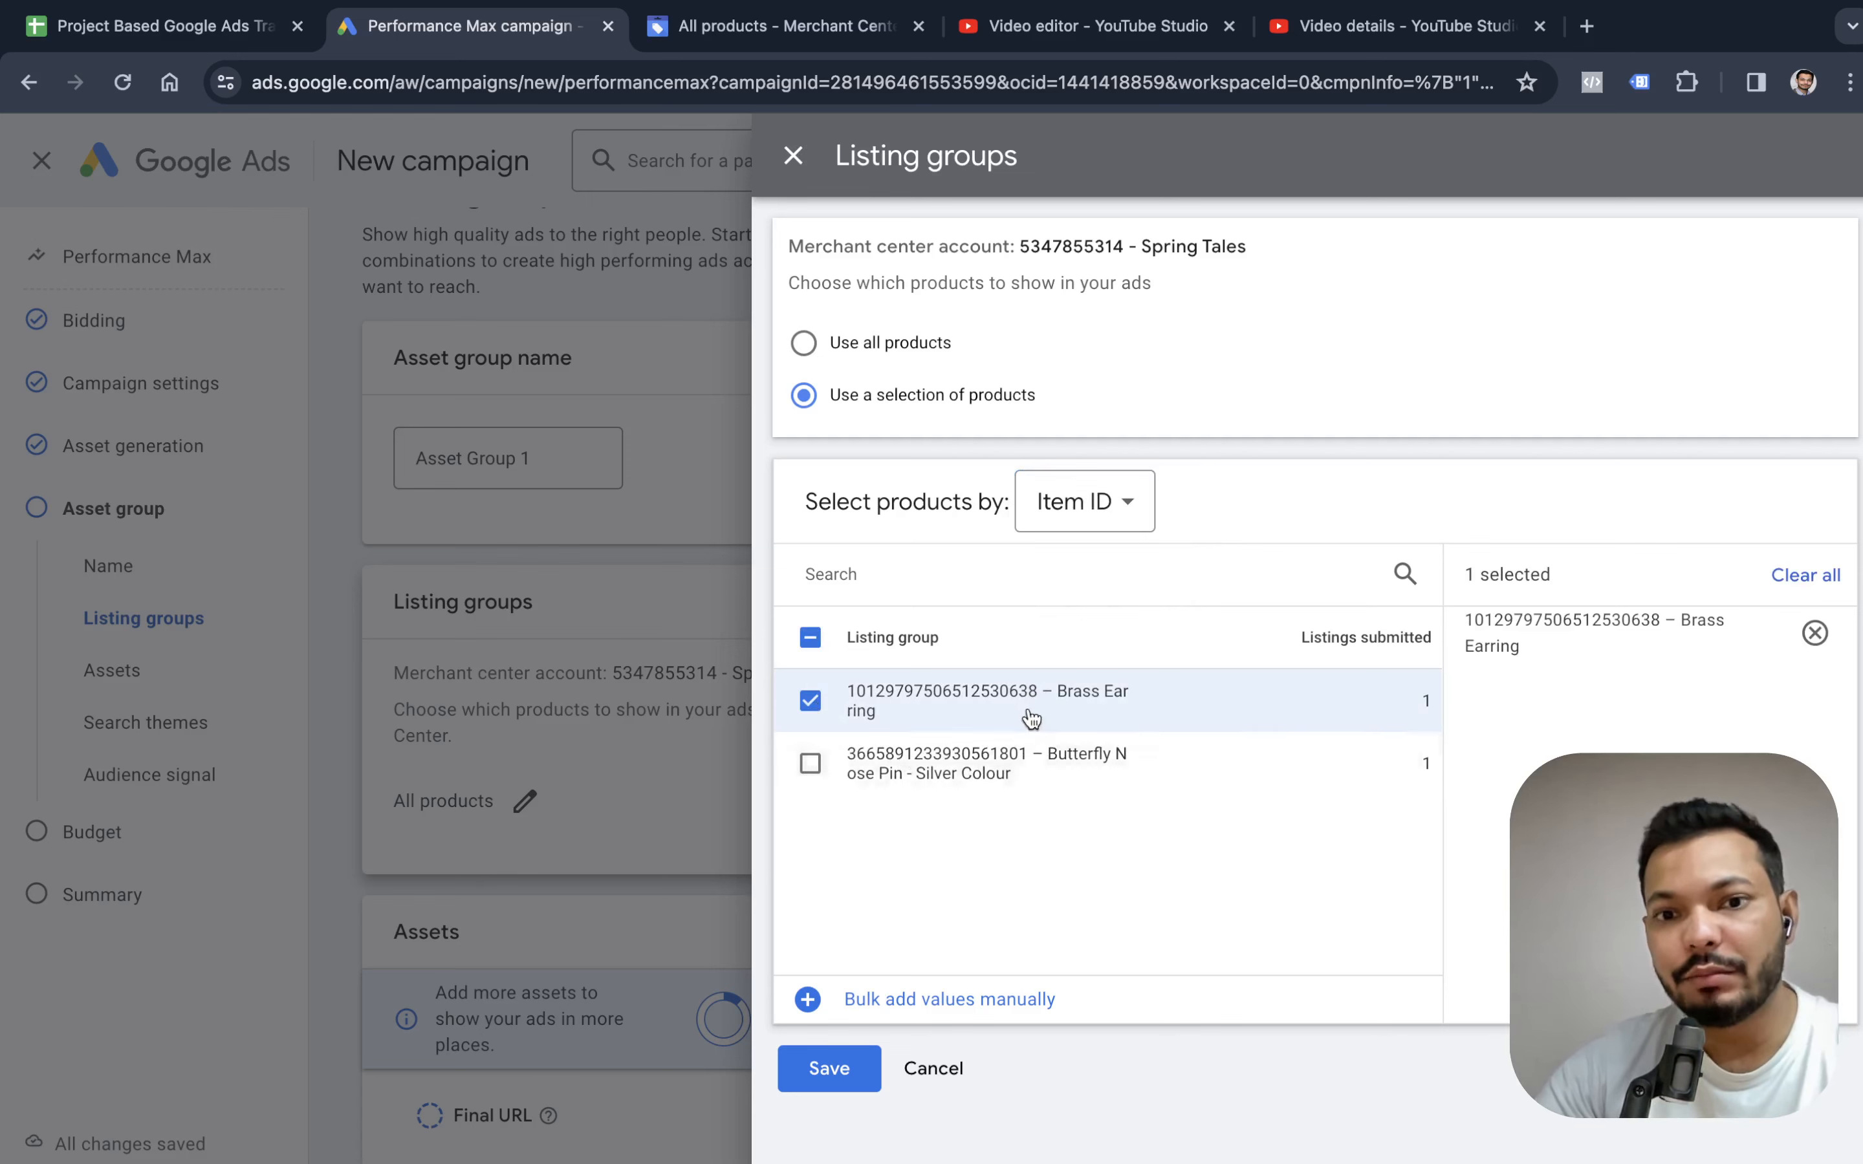
{"action": "left_click", "coordinate": [810, 767]}
{"action": "left_click", "coordinate": [812, 766]}
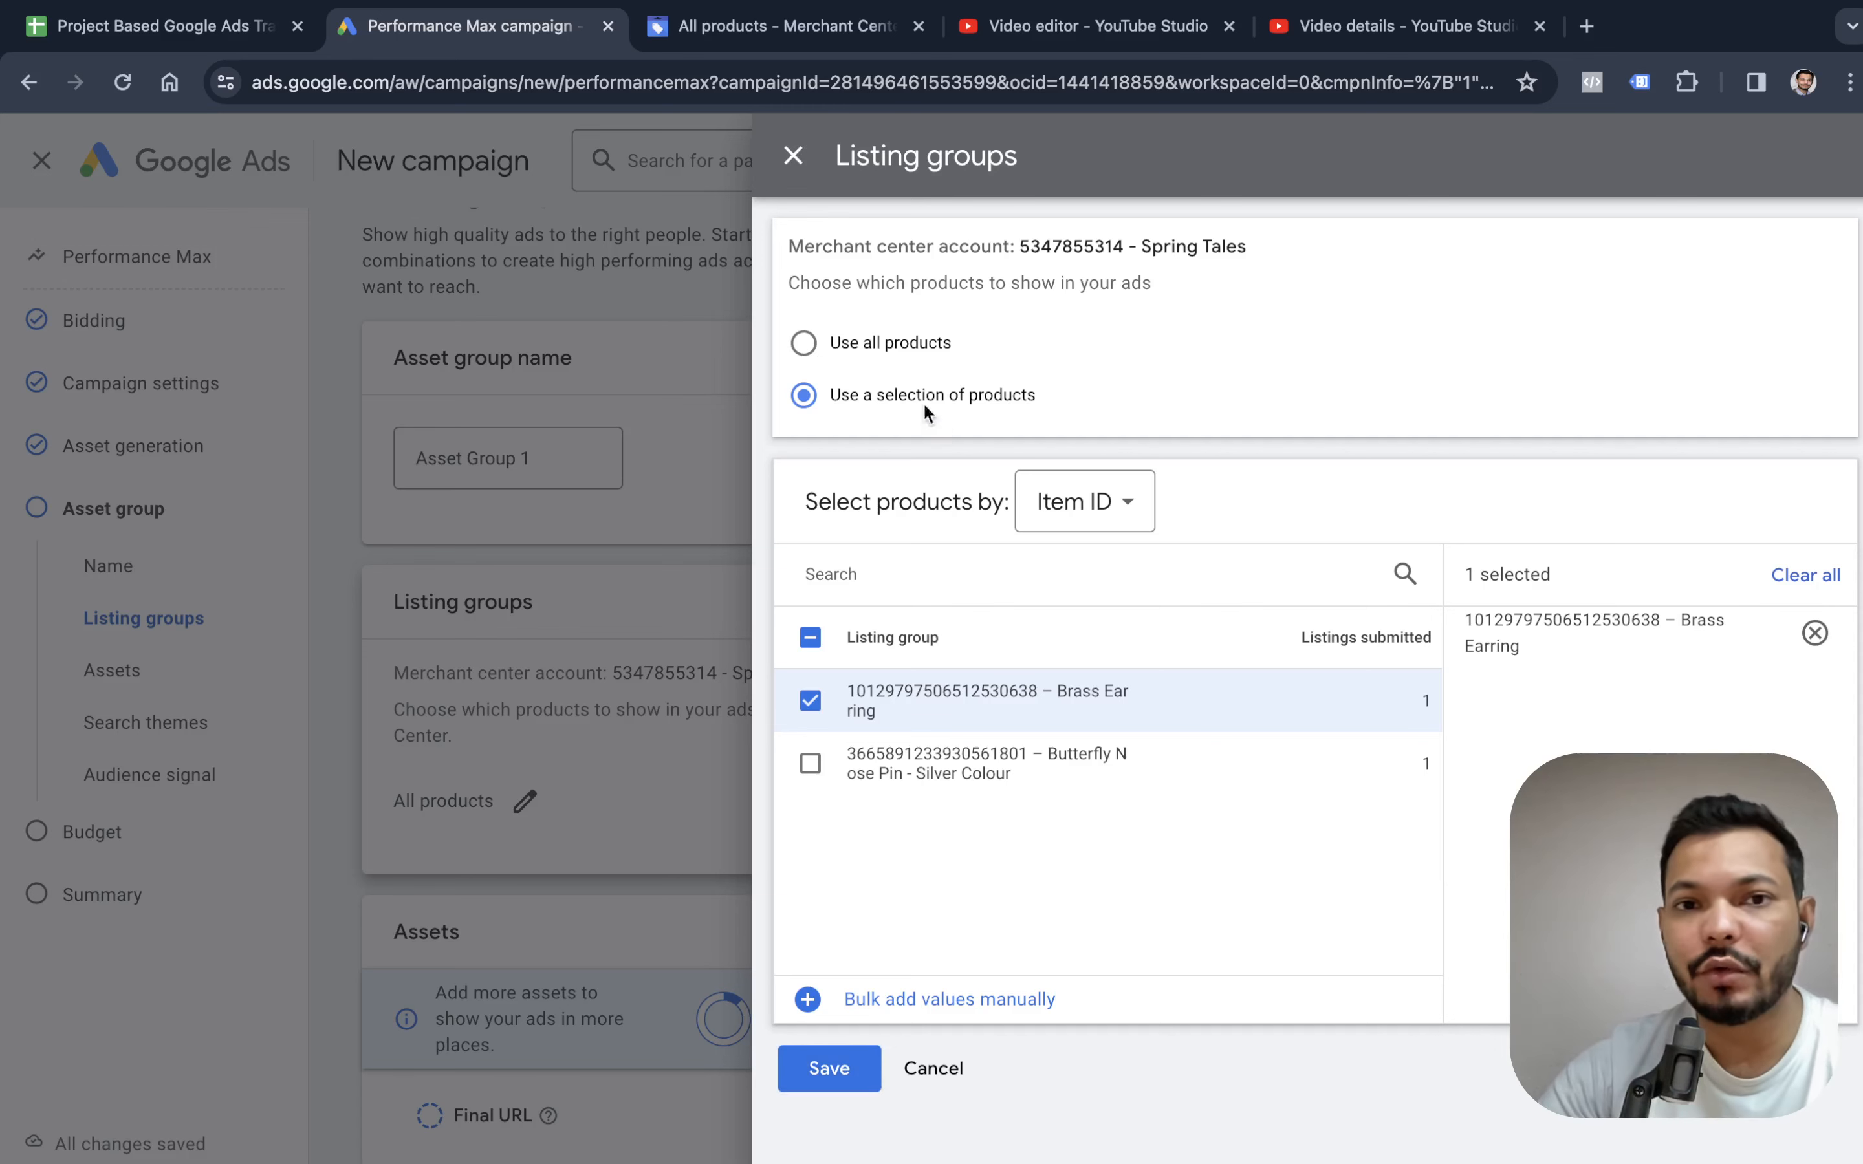
{"action": "left_click", "coordinate": [876, 1060]}
Enter "Shopping" as the final URL in the asset group's assets.
{"action": "scroll", "coordinate": [974, 667], "scroll_direction": "down", "scroll_amount": 7}
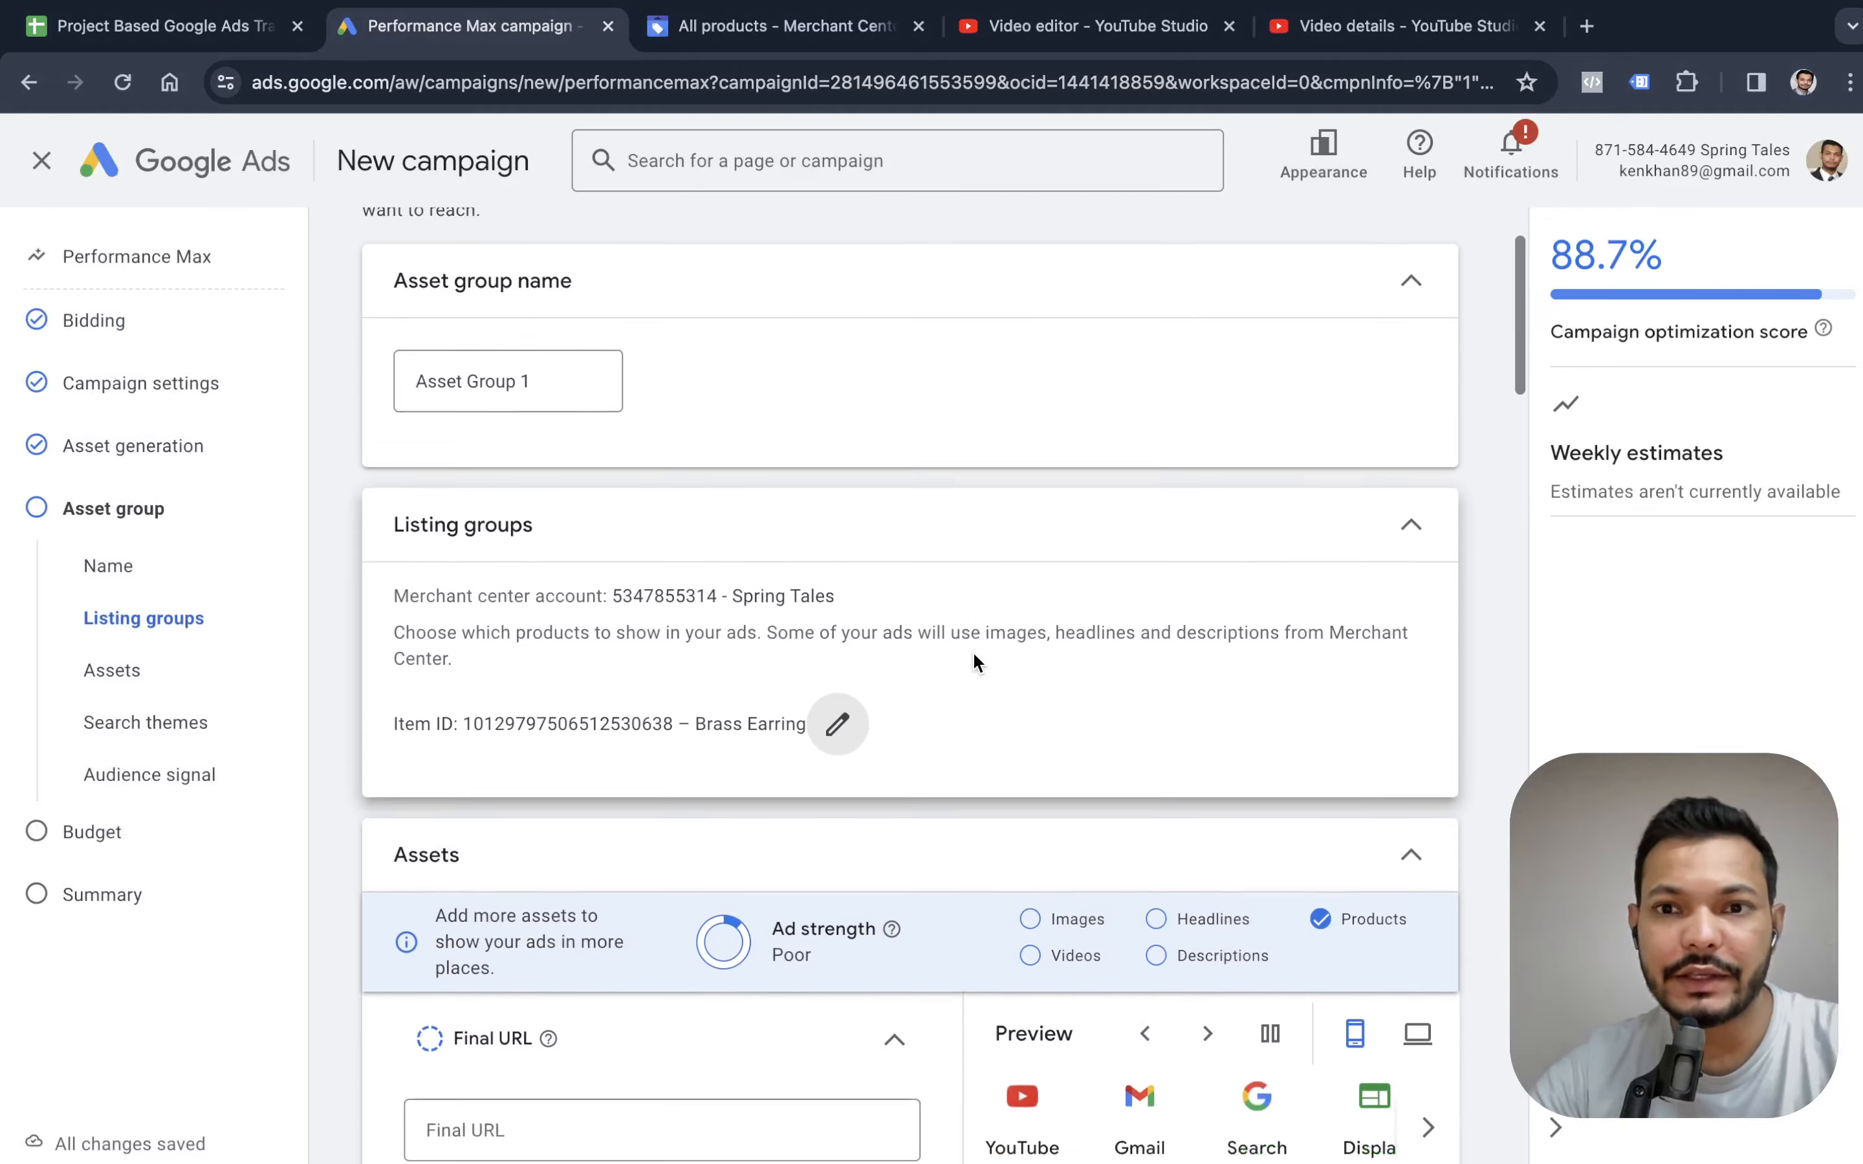
{"action": "scroll", "coordinate": [976, 664], "scroll_direction": "down", "scroll_amount": 4}
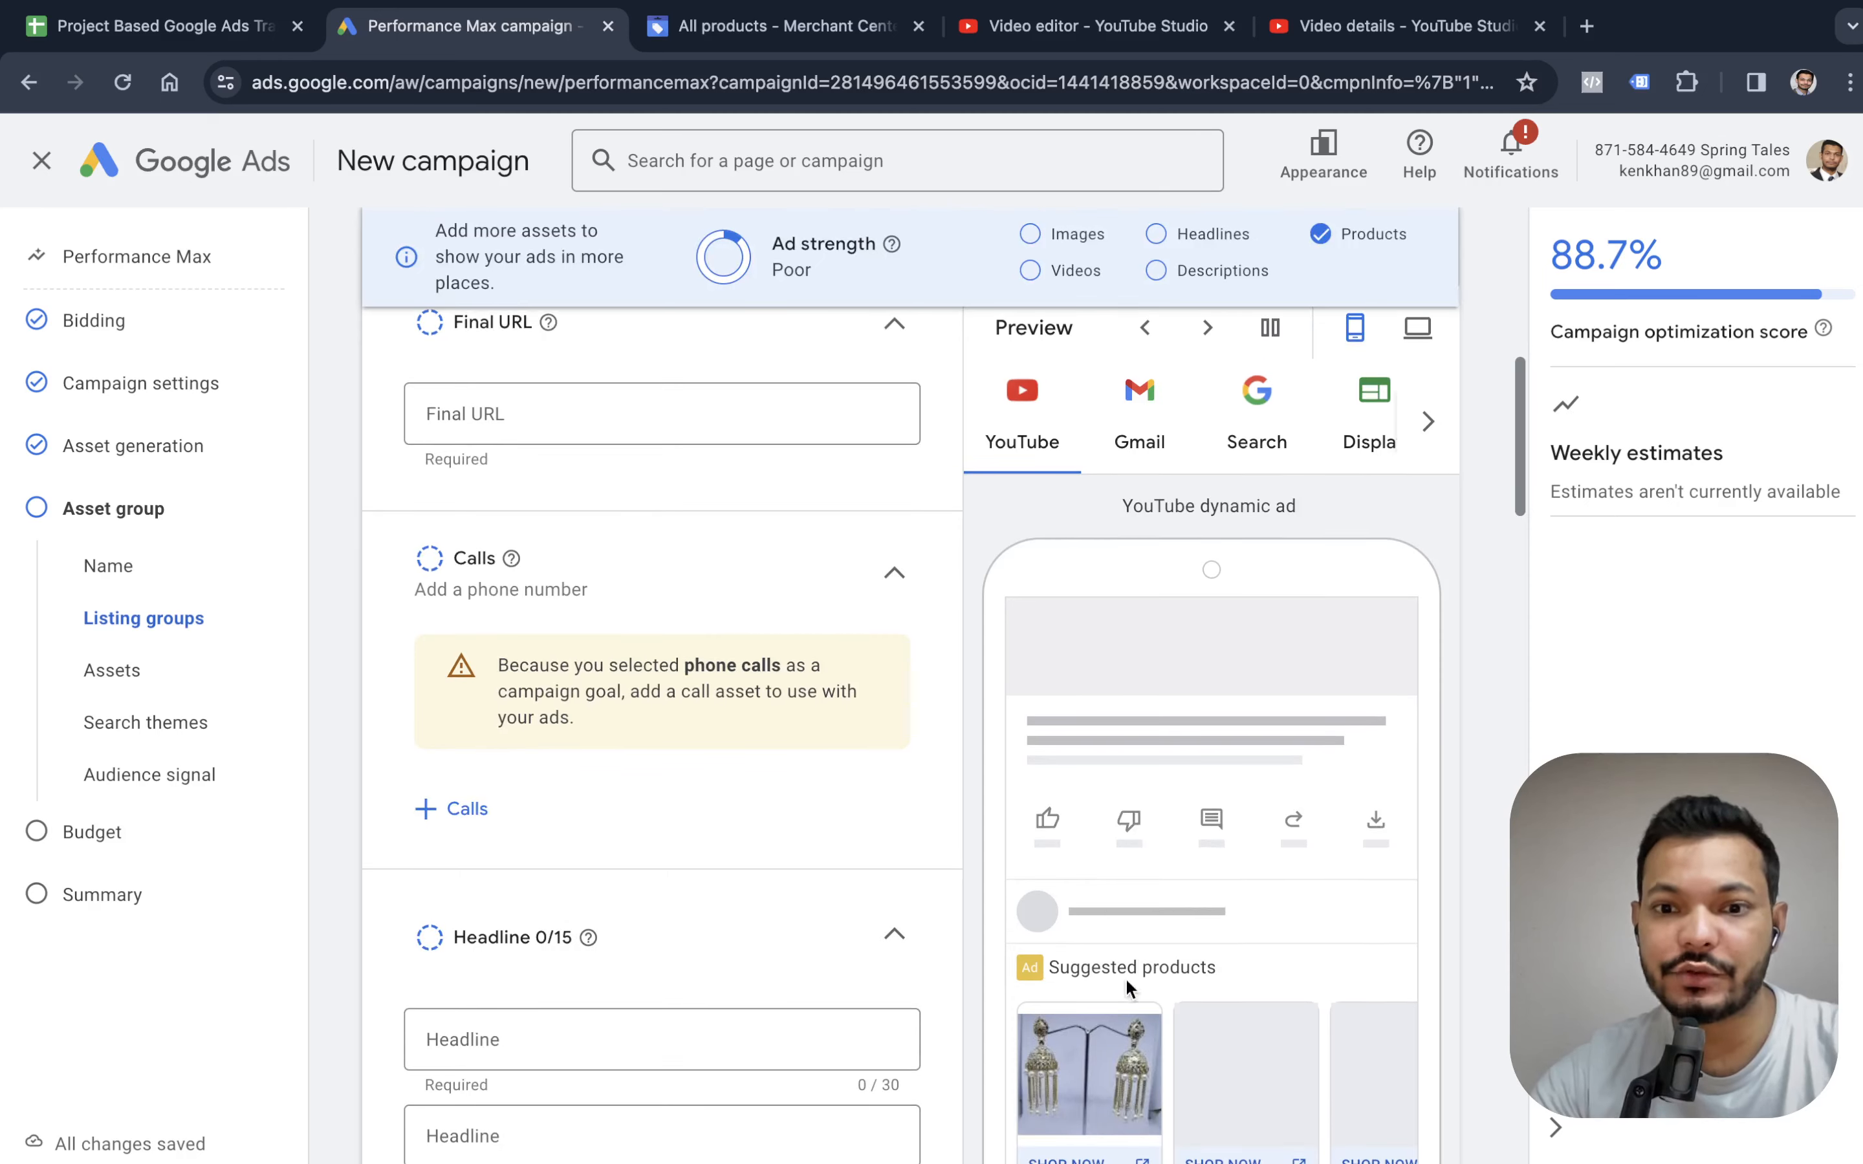
{"action": "scroll", "coordinate": [627, 431], "scroll_direction": "up", "scroll_amount": 2}
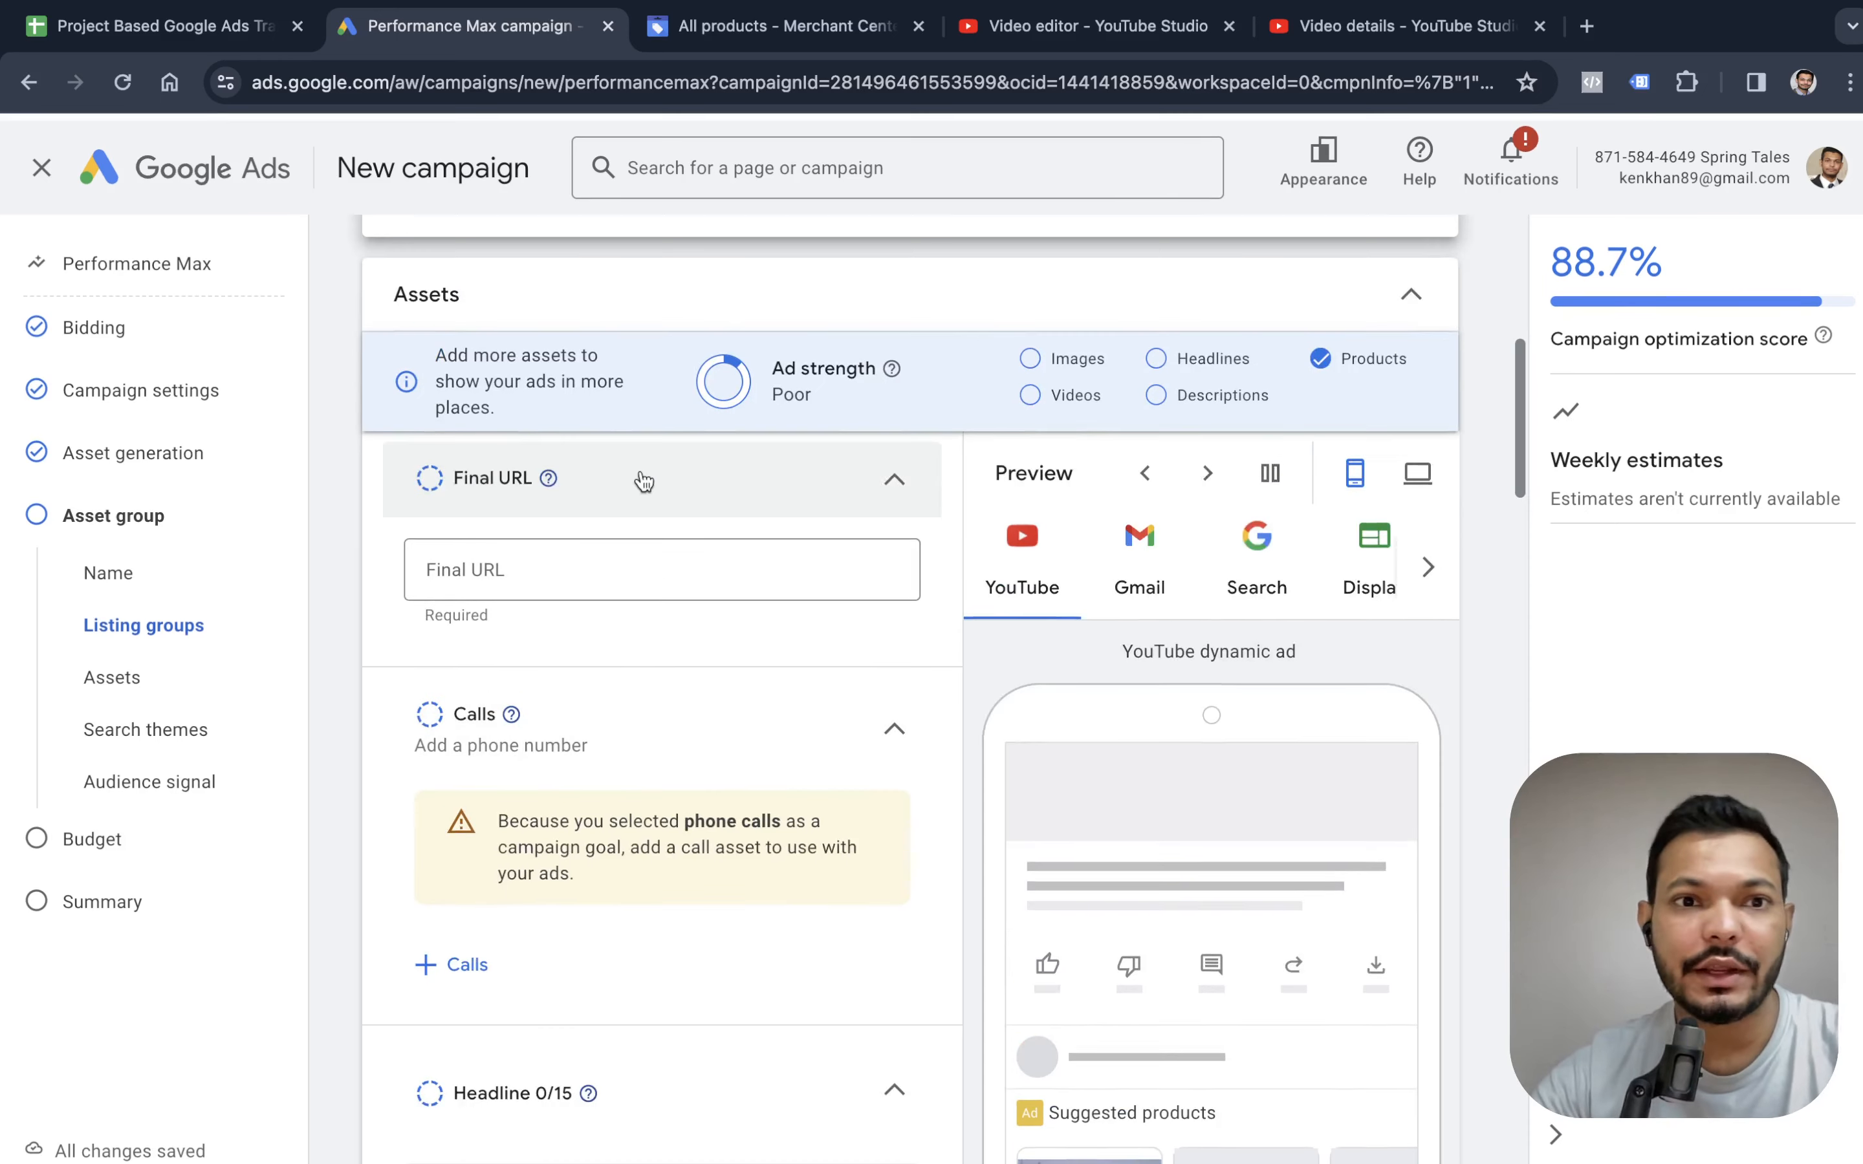
{"action": "left_click", "coordinate": [681, 594]}
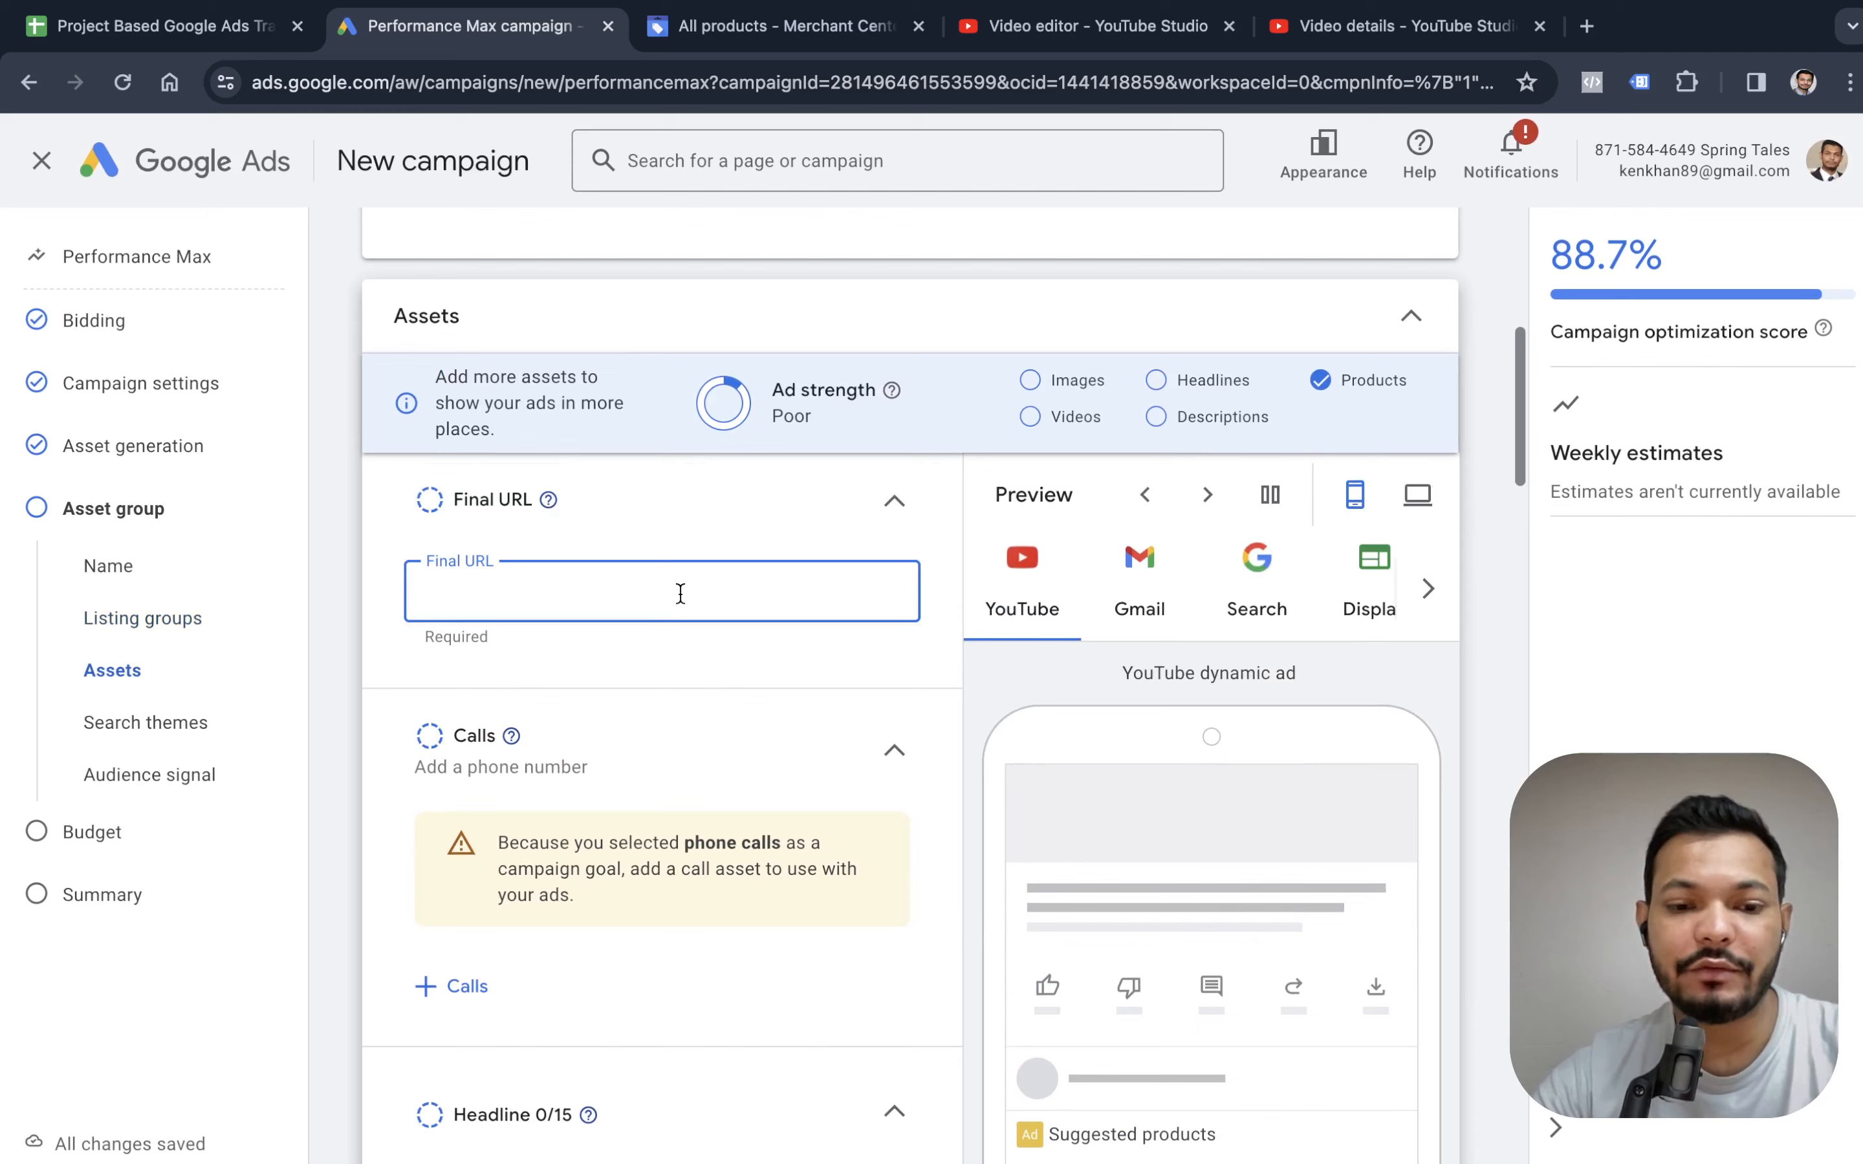
{"action": "type", "text": "Shopping"}
{"action": "key", "text": "Return"}
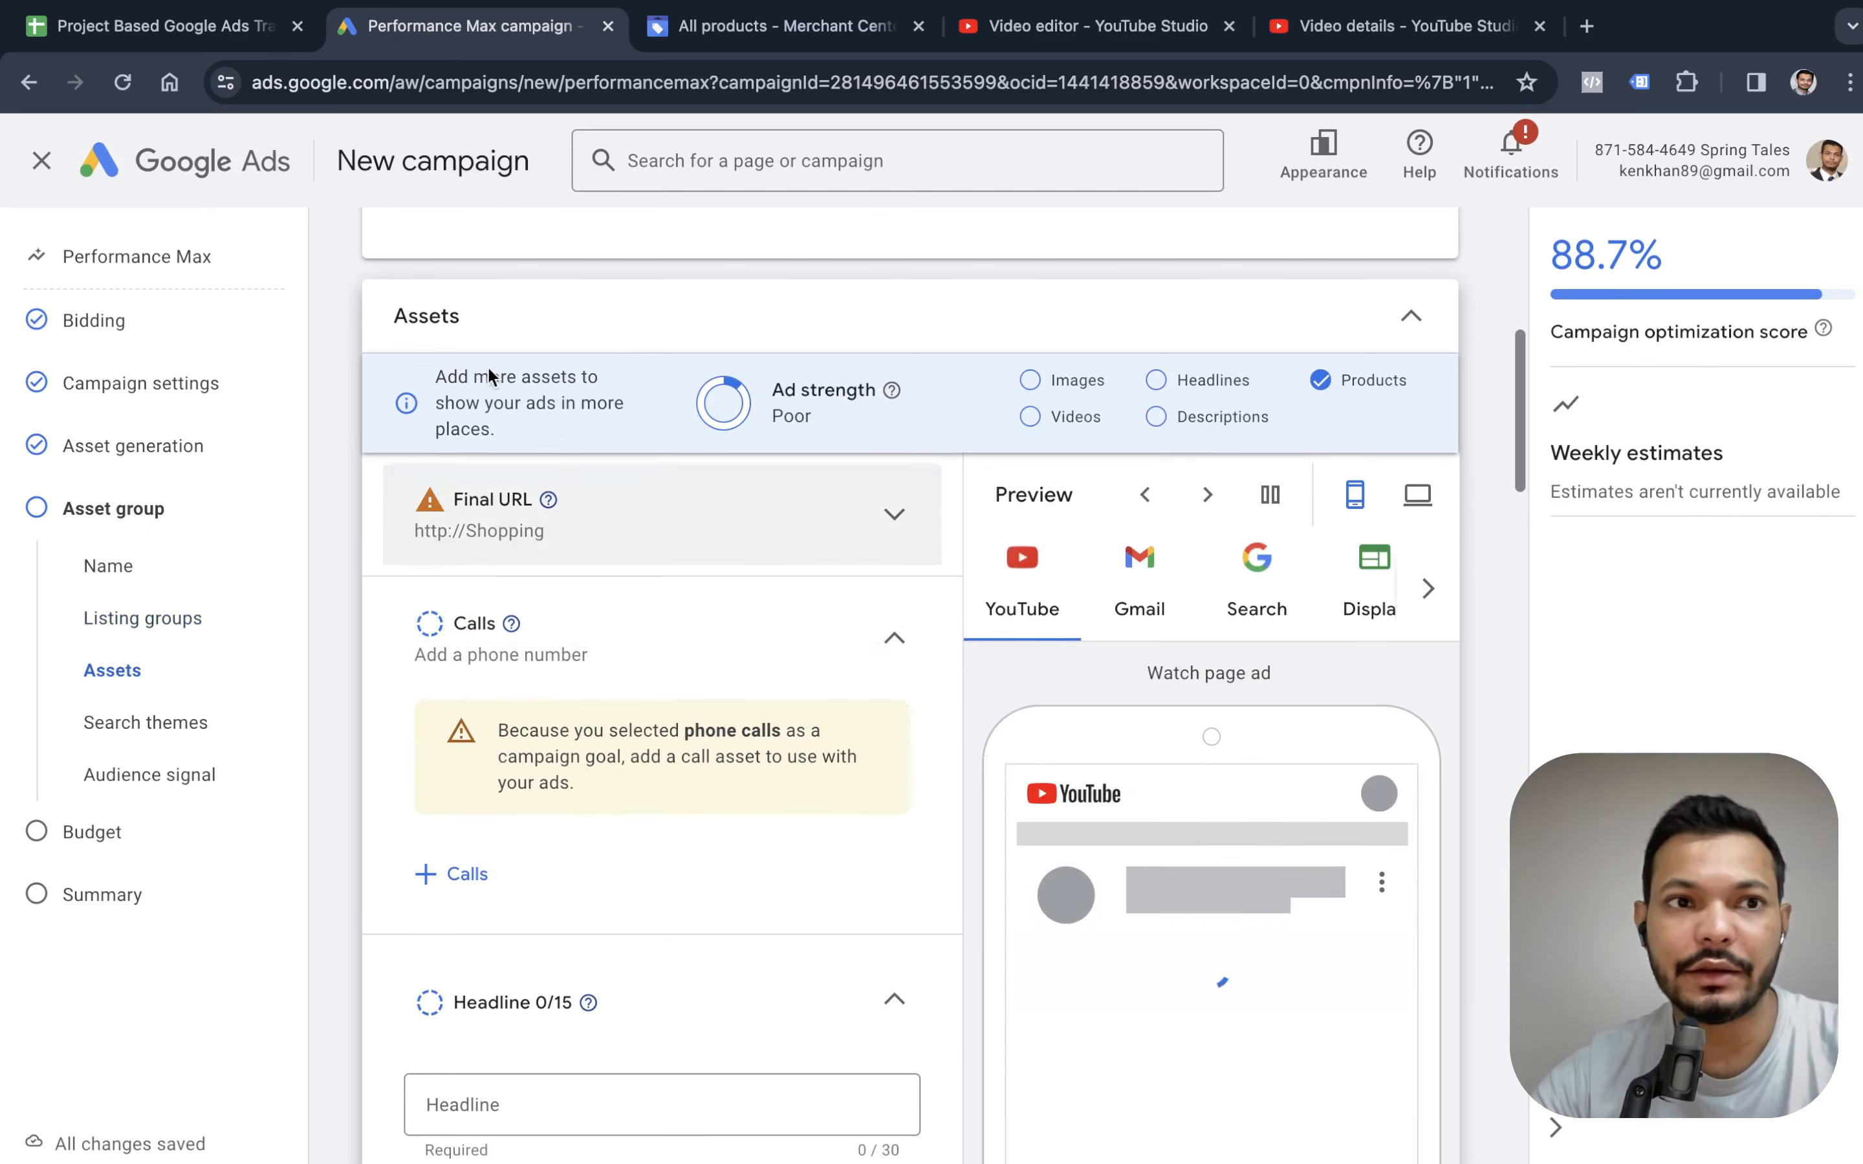
Open the Spring Tales website from the link in the training course spreadsheet and select its web address for copying.
{"action": "left_click", "coordinate": [154, 25]}
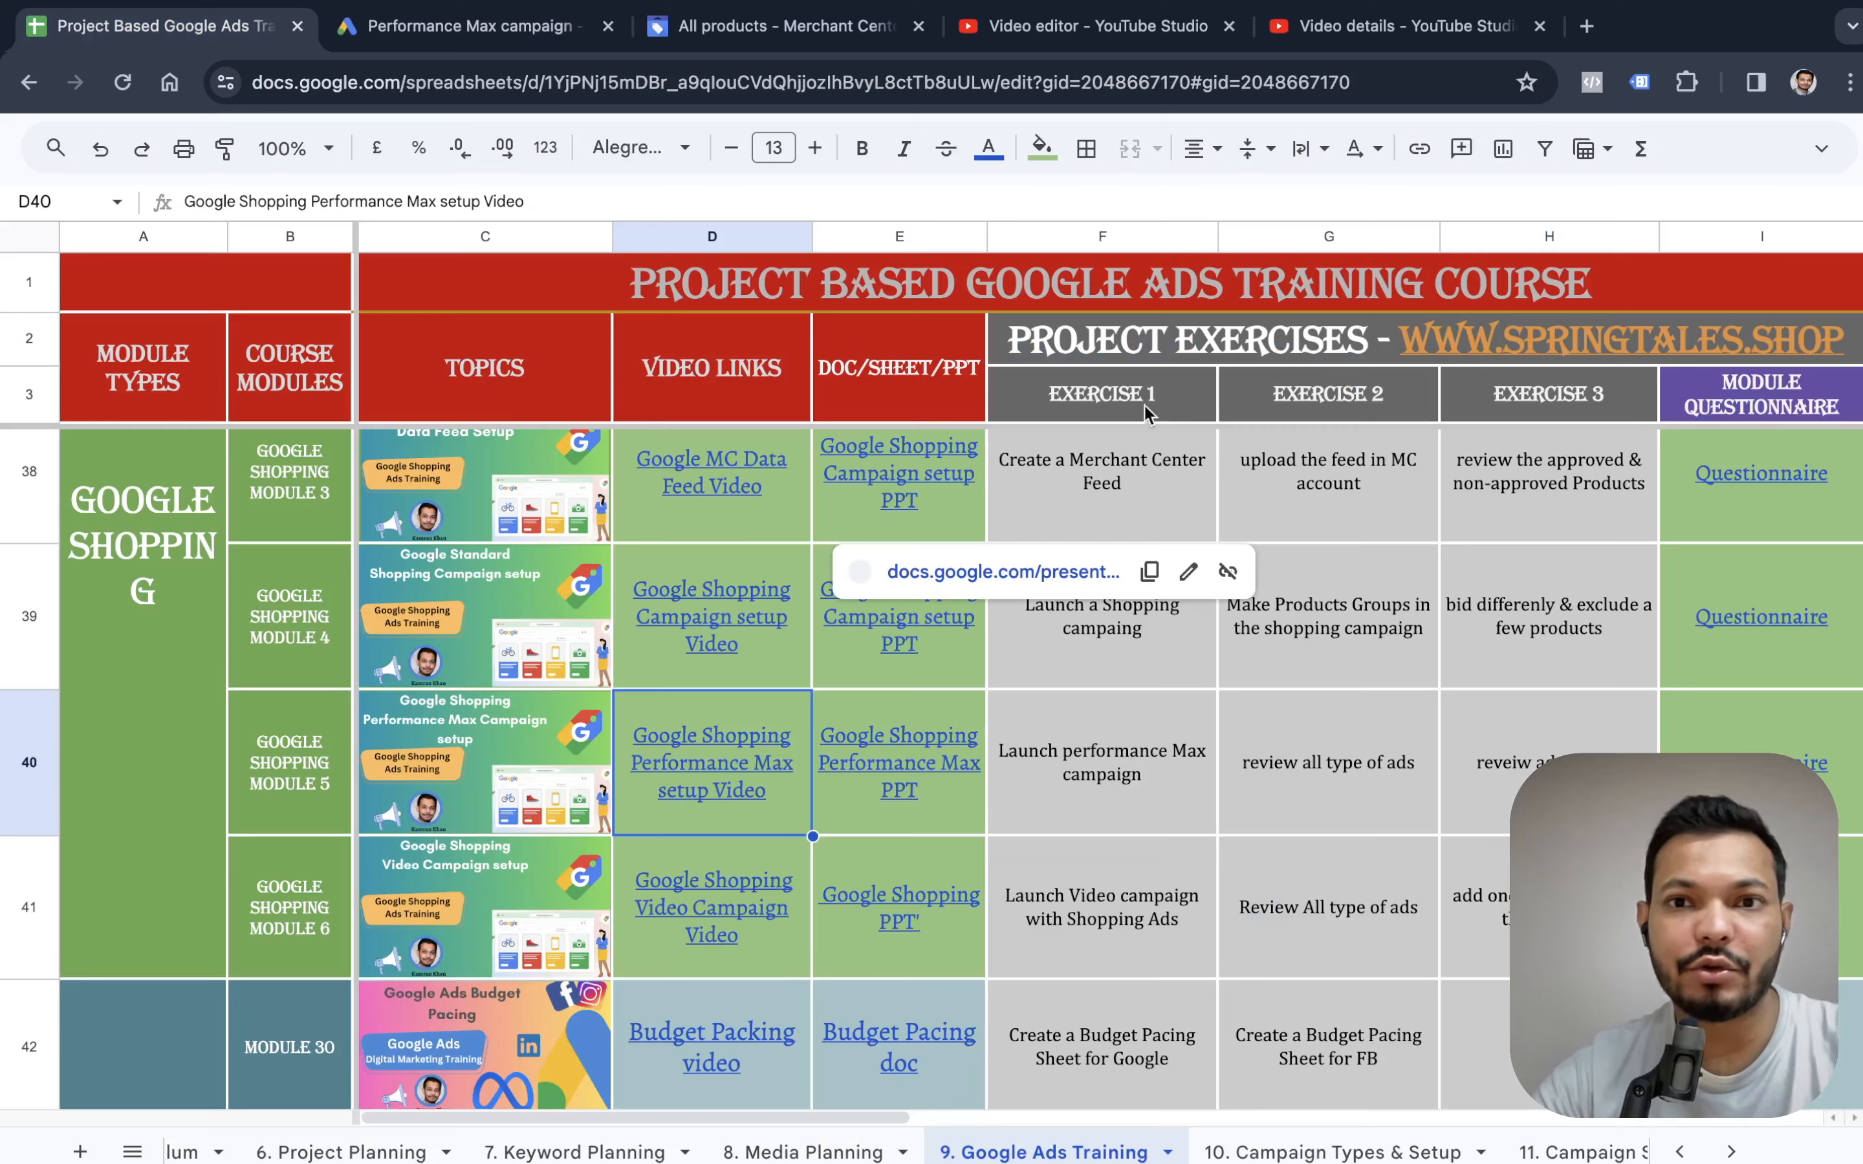
{"action": "left_click", "coordinate": [1473, 343]}
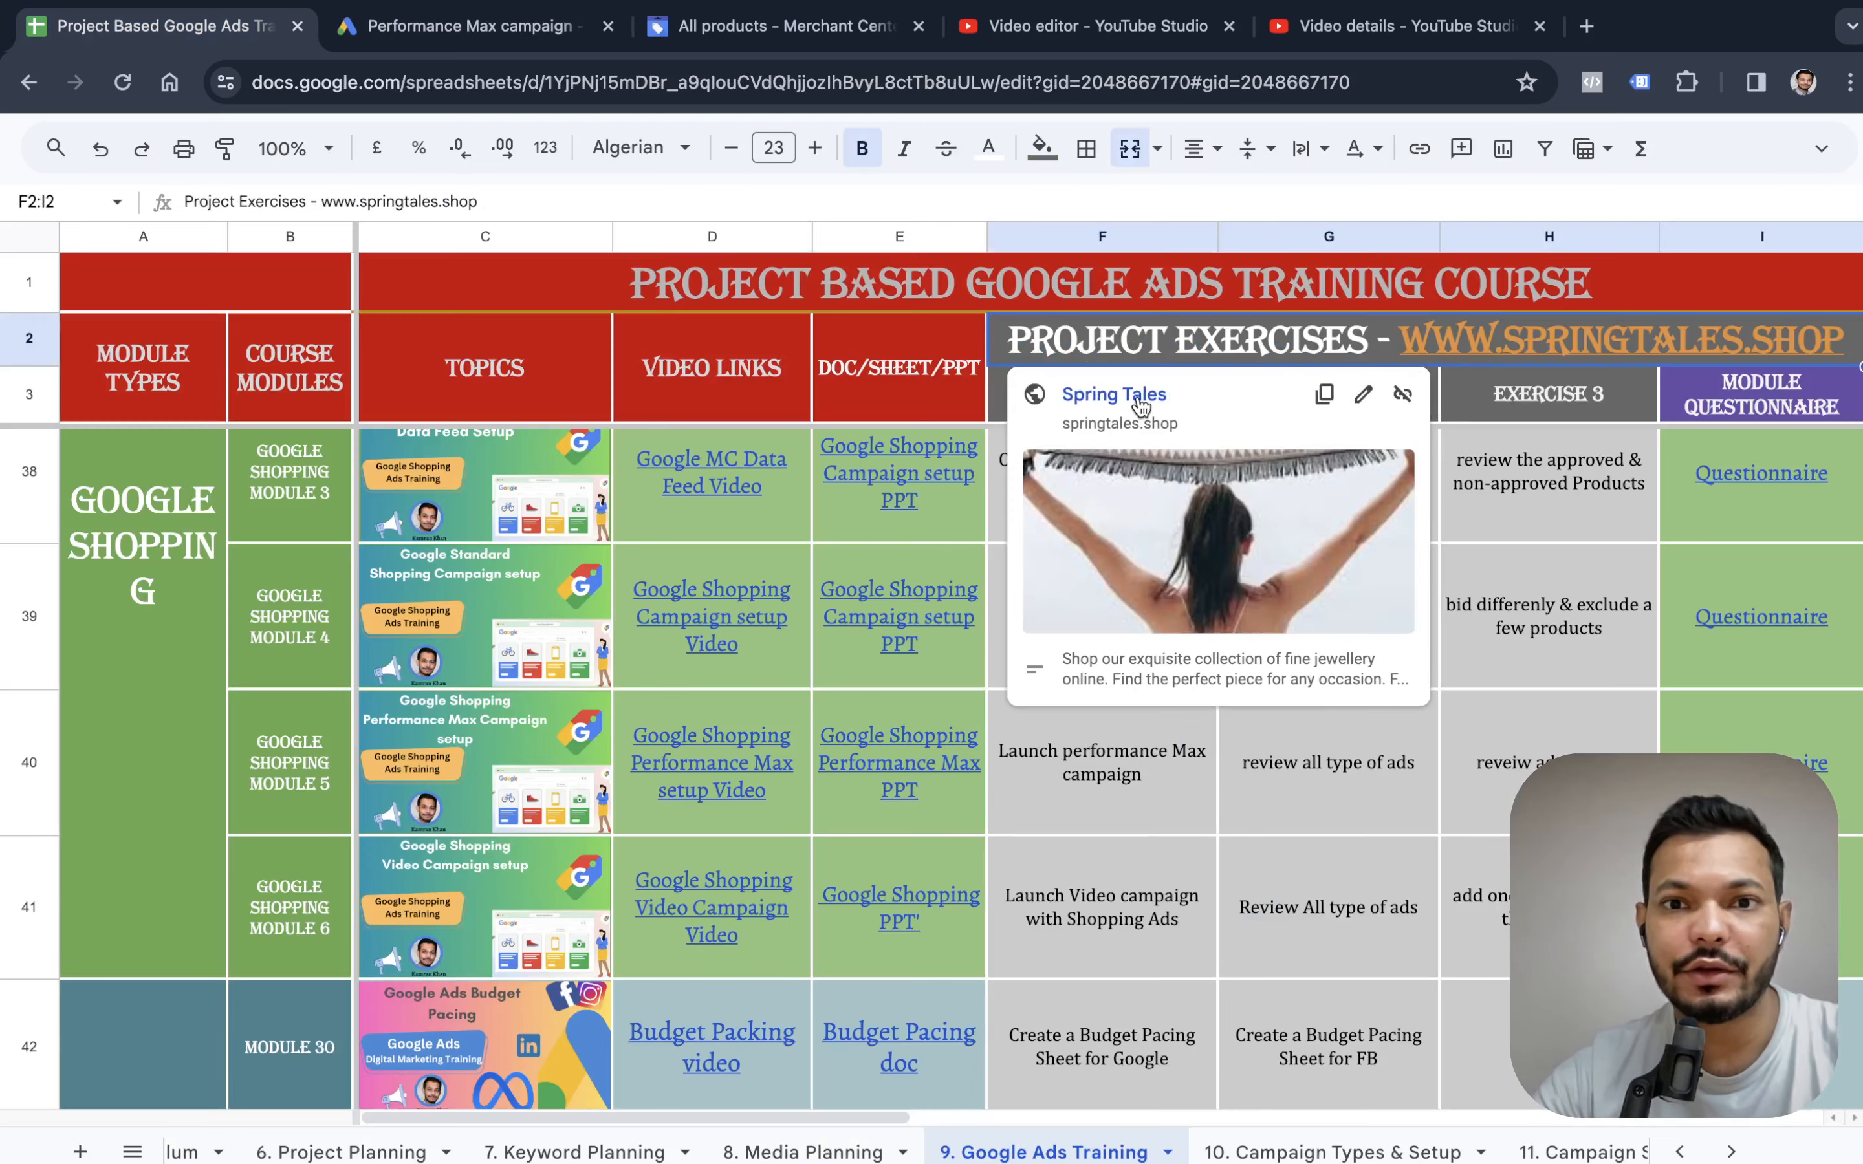
{"action": "left_click", "coordinate": [1142, 406]}
{"action": "left_click", "coordinate": [431, 82]}
{"action": "key", "text": "ctrl+c"}
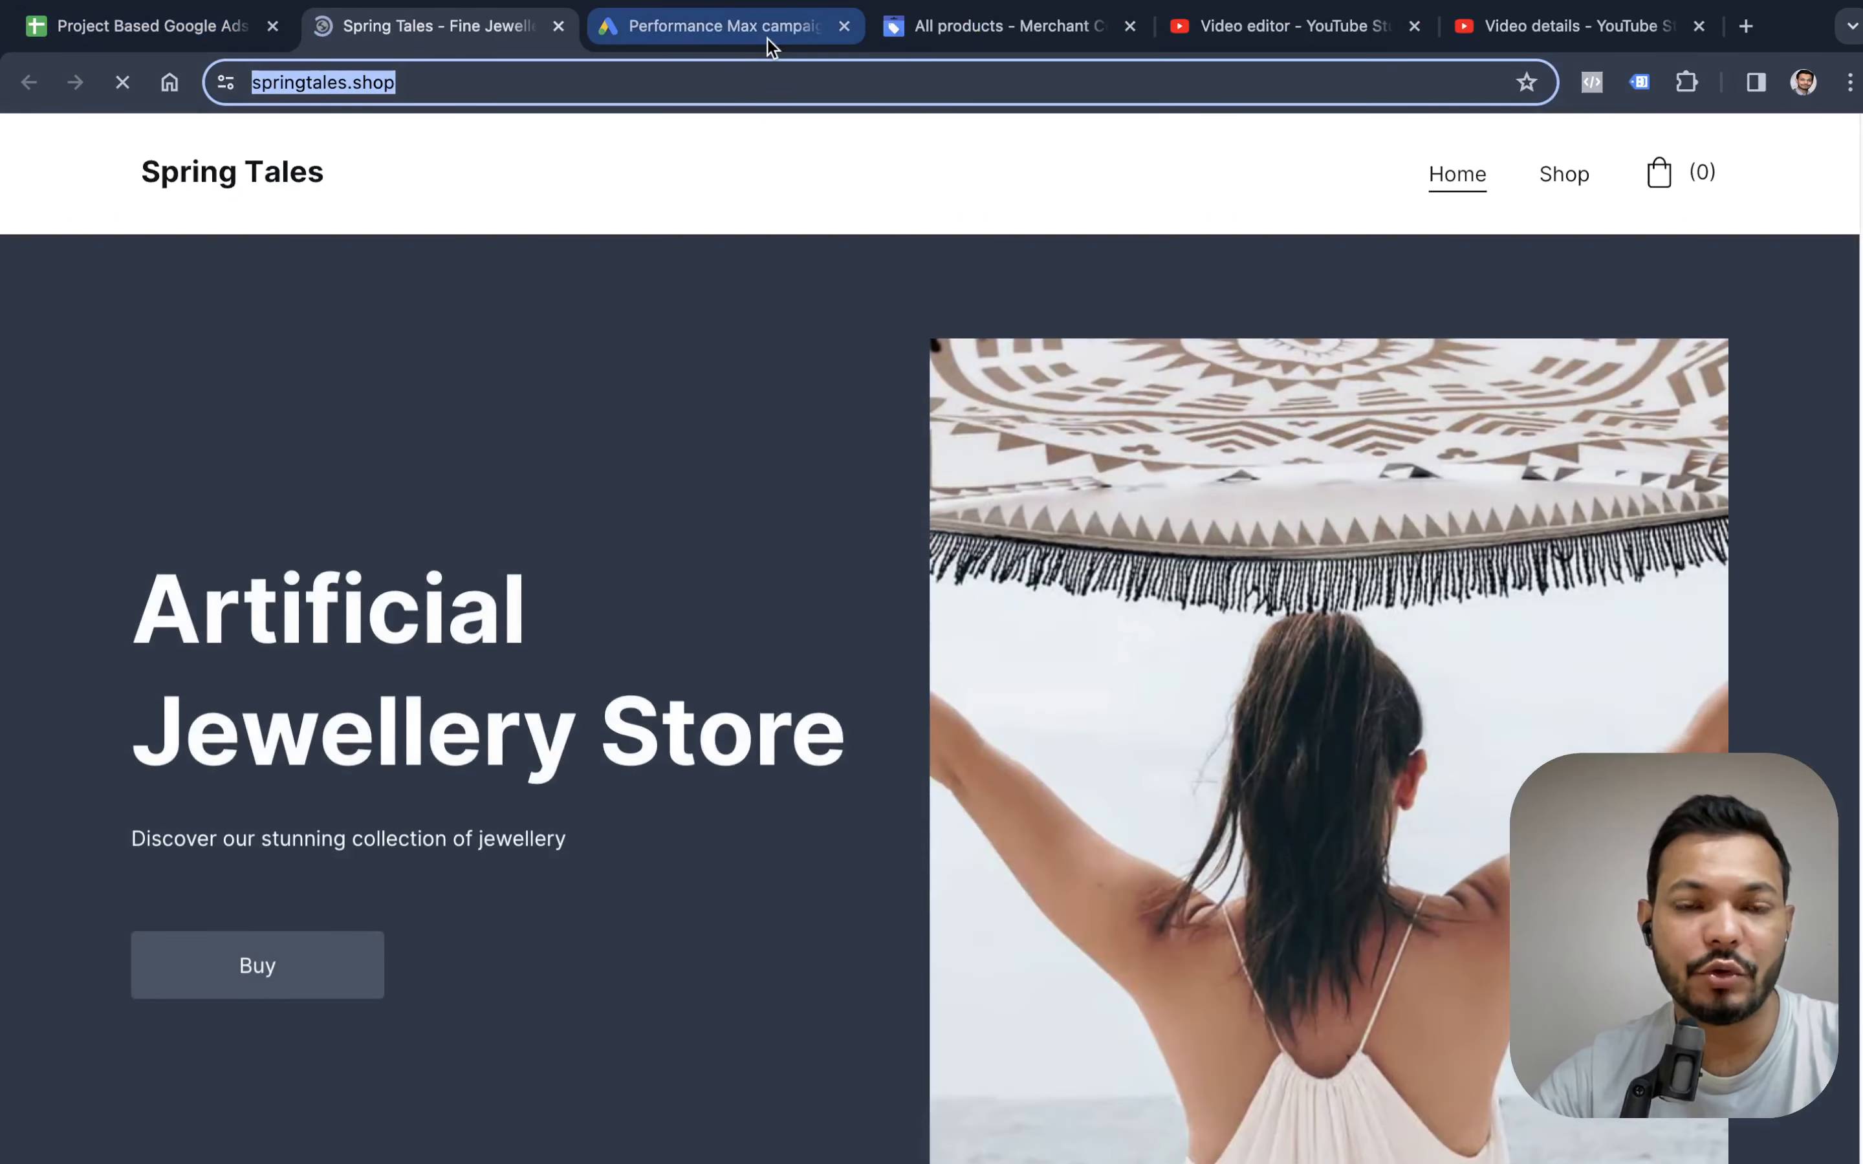
{"action": "left_click", "coordinate": [766, 38]}
{"action": "scroll", "coordinate": [640, 795], "scroll_direction": "down", "scroll_amount": 3}
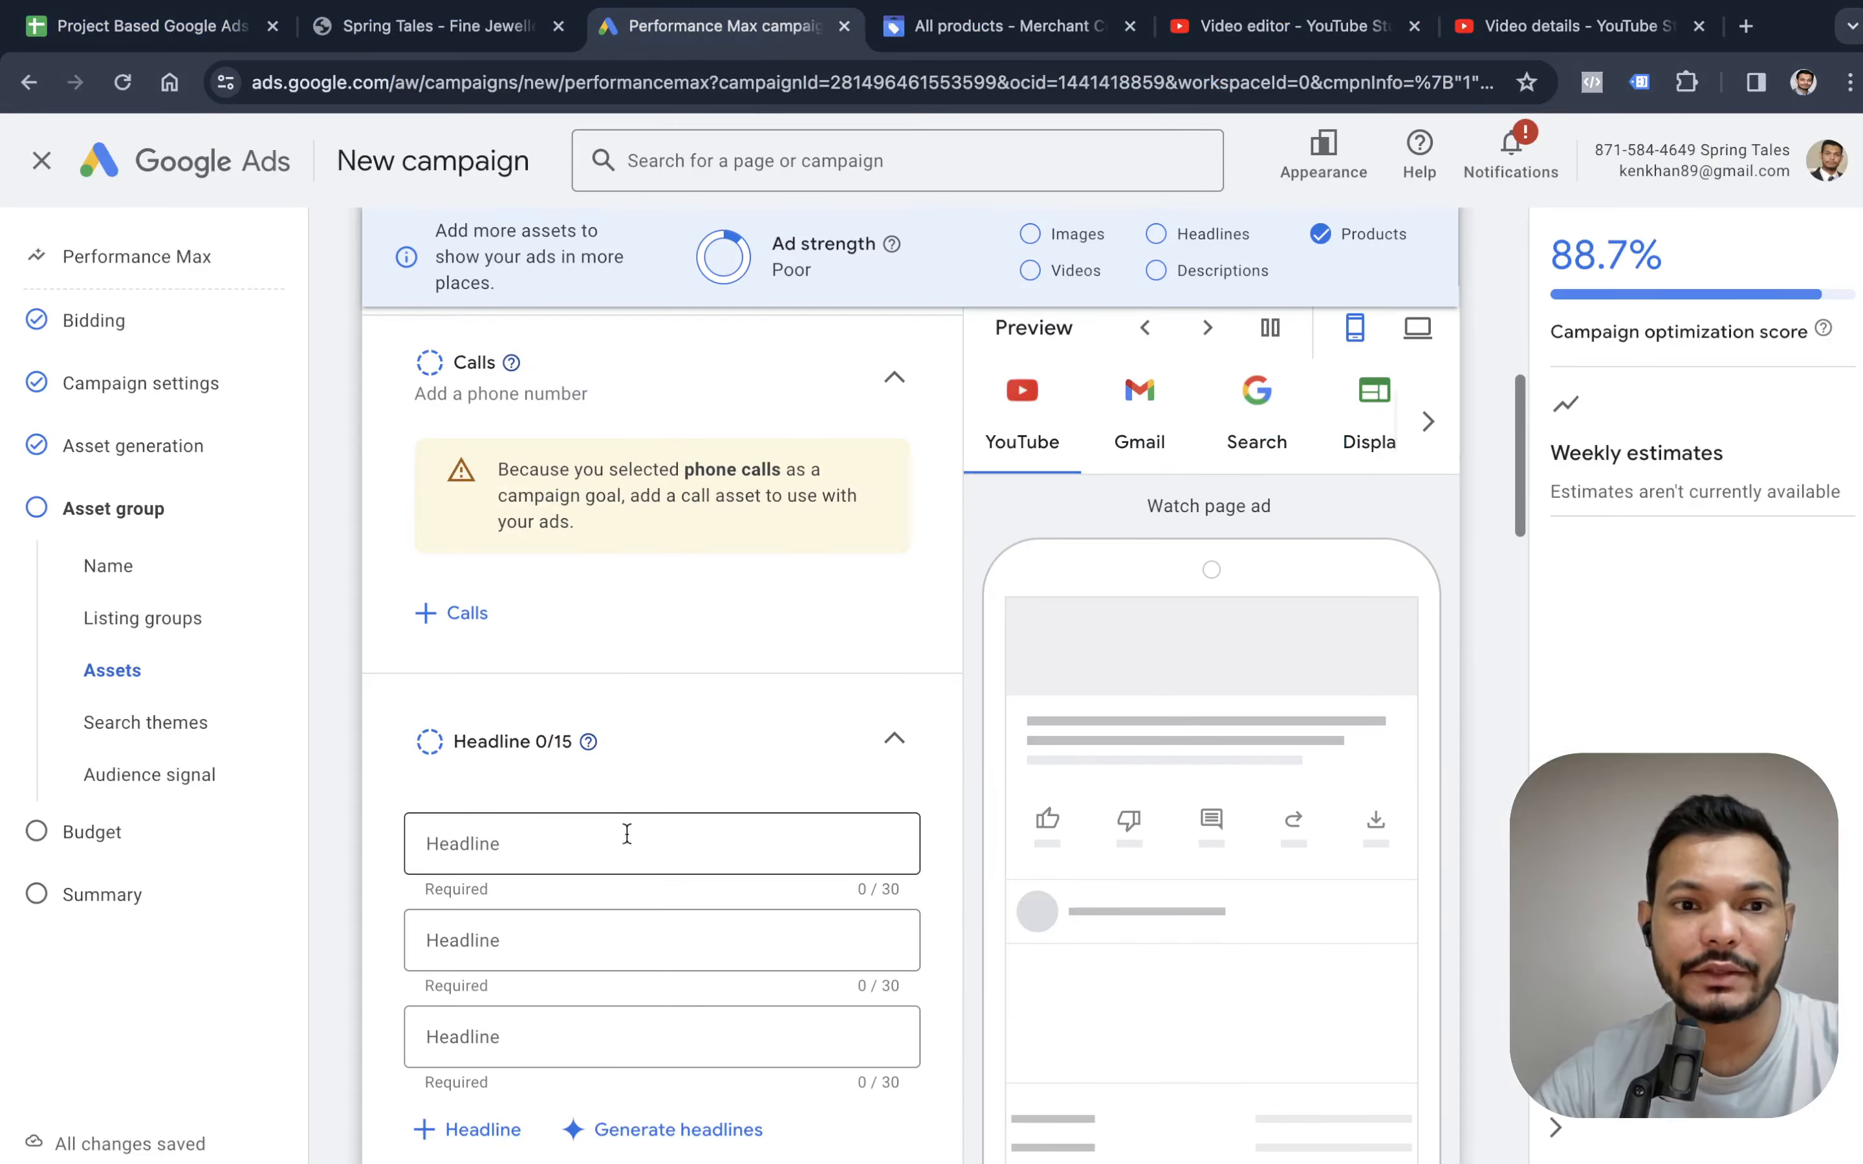
{"action": "scroll", "coordinate": [628, 834], "scroll_direction": "up", "scroll_amount": 5}
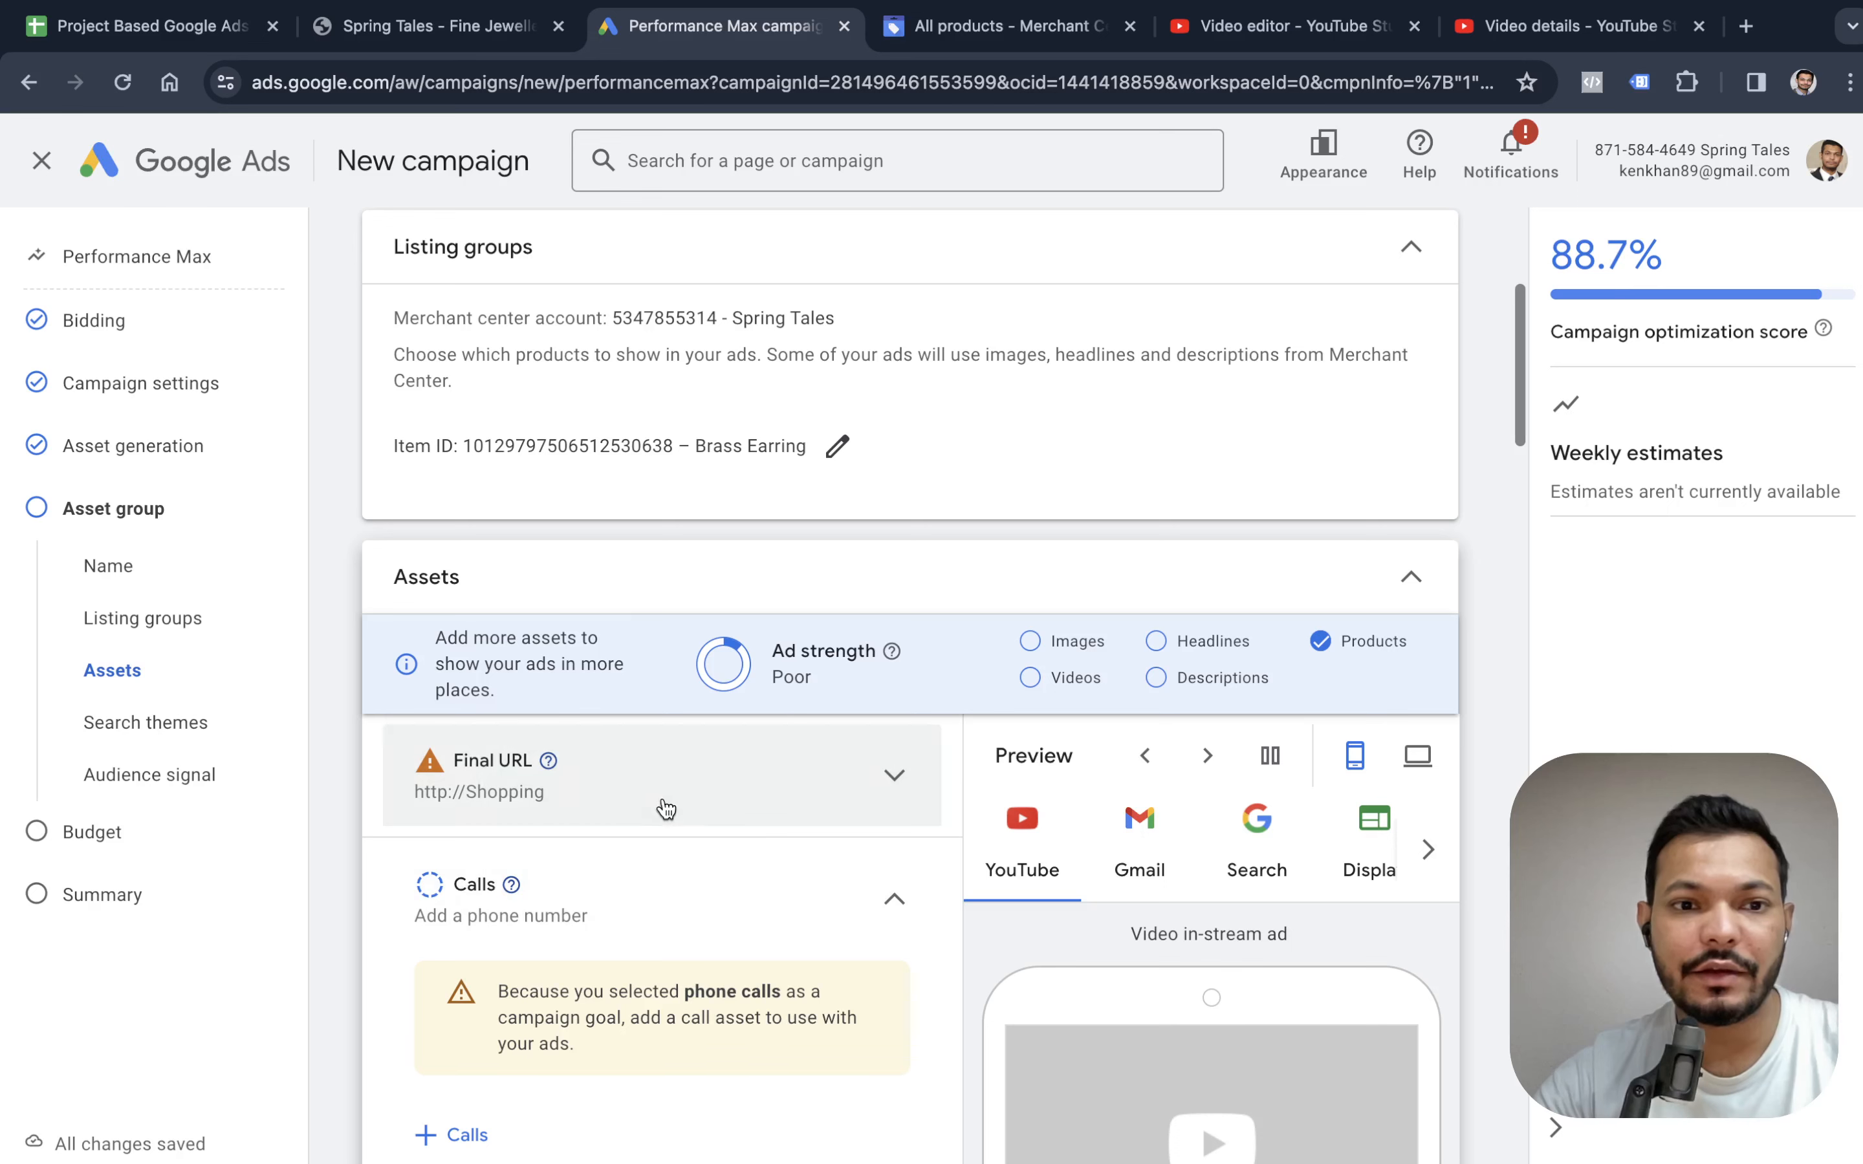
{"action": "left_click", "coordinate": [667, 808]}
{"action": "triple_click", "coordinate": [620, 878]}
{"action": "key", "text": "ctrl+v"}
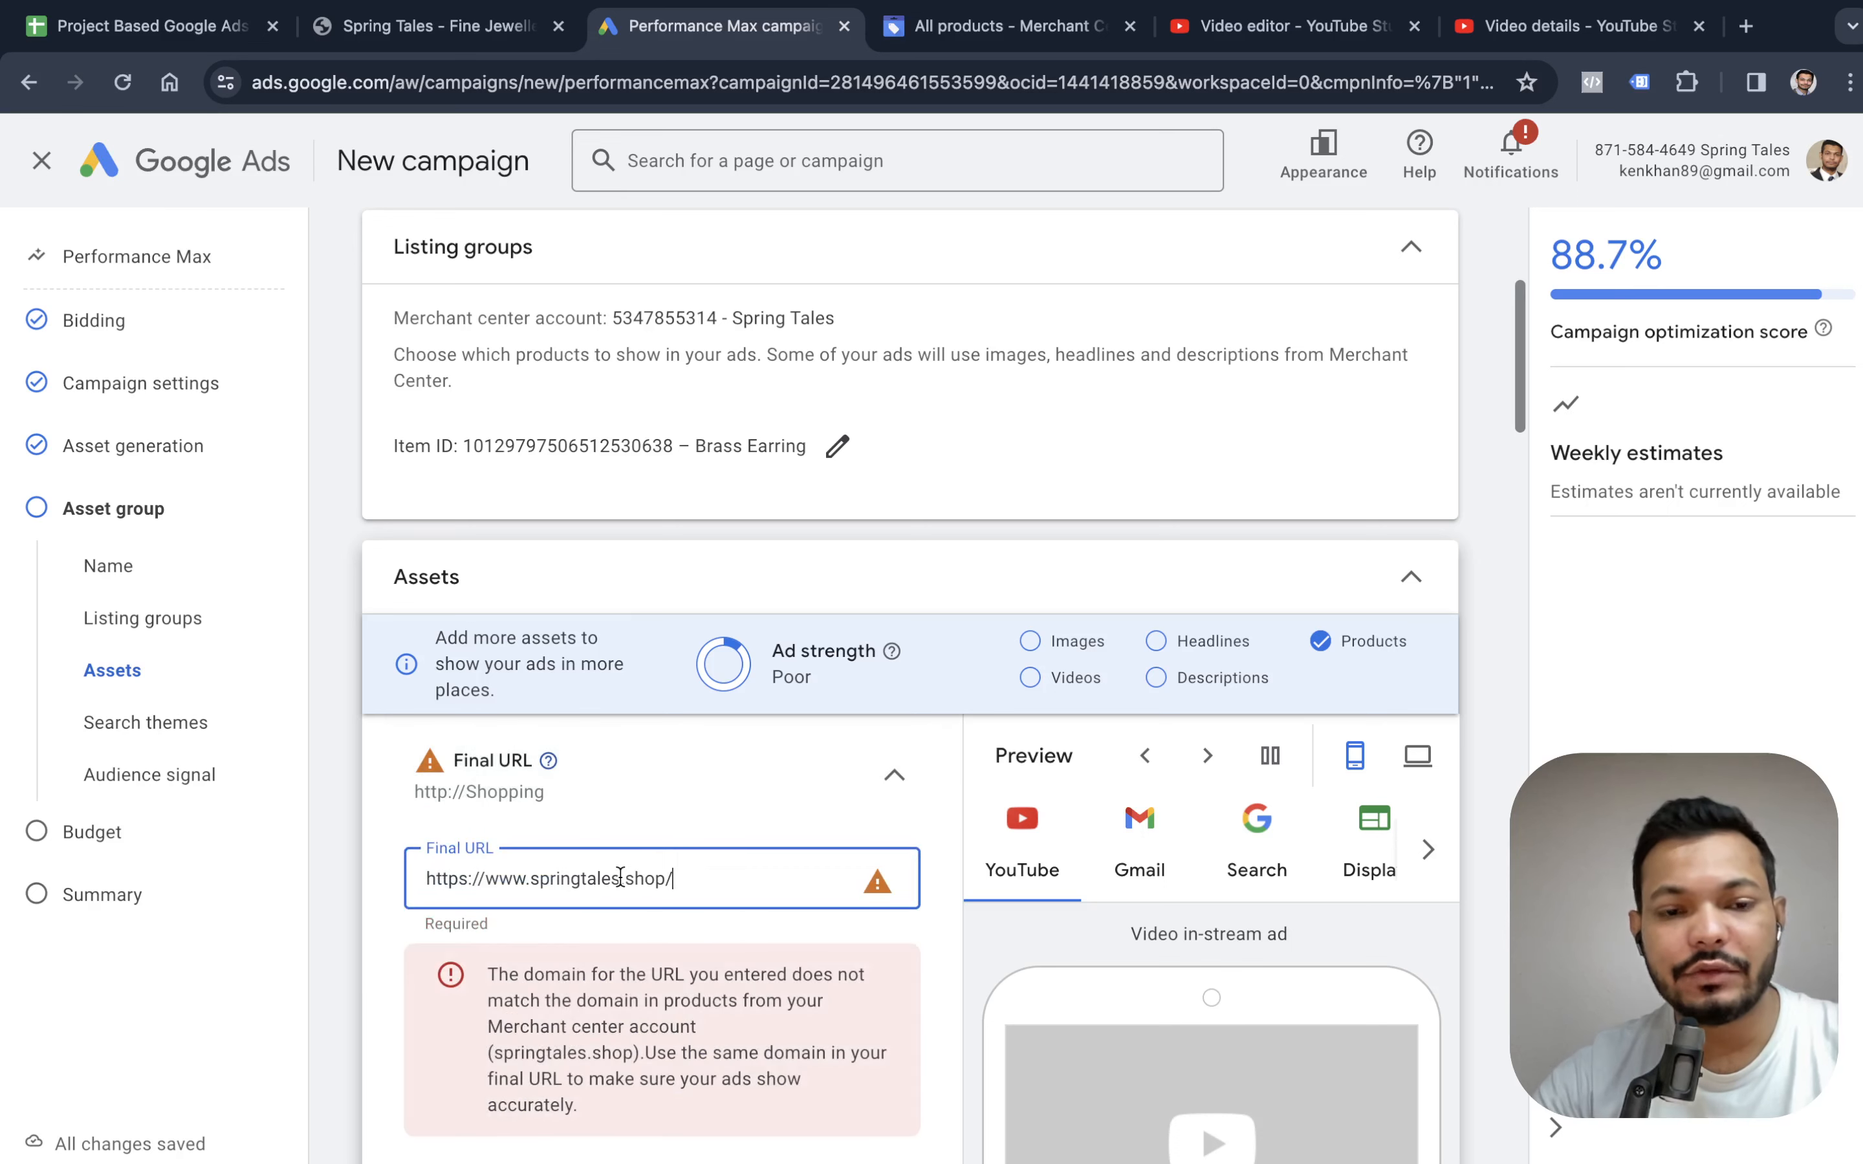
{"action": "left_click", "coordinate": [894, 775]}
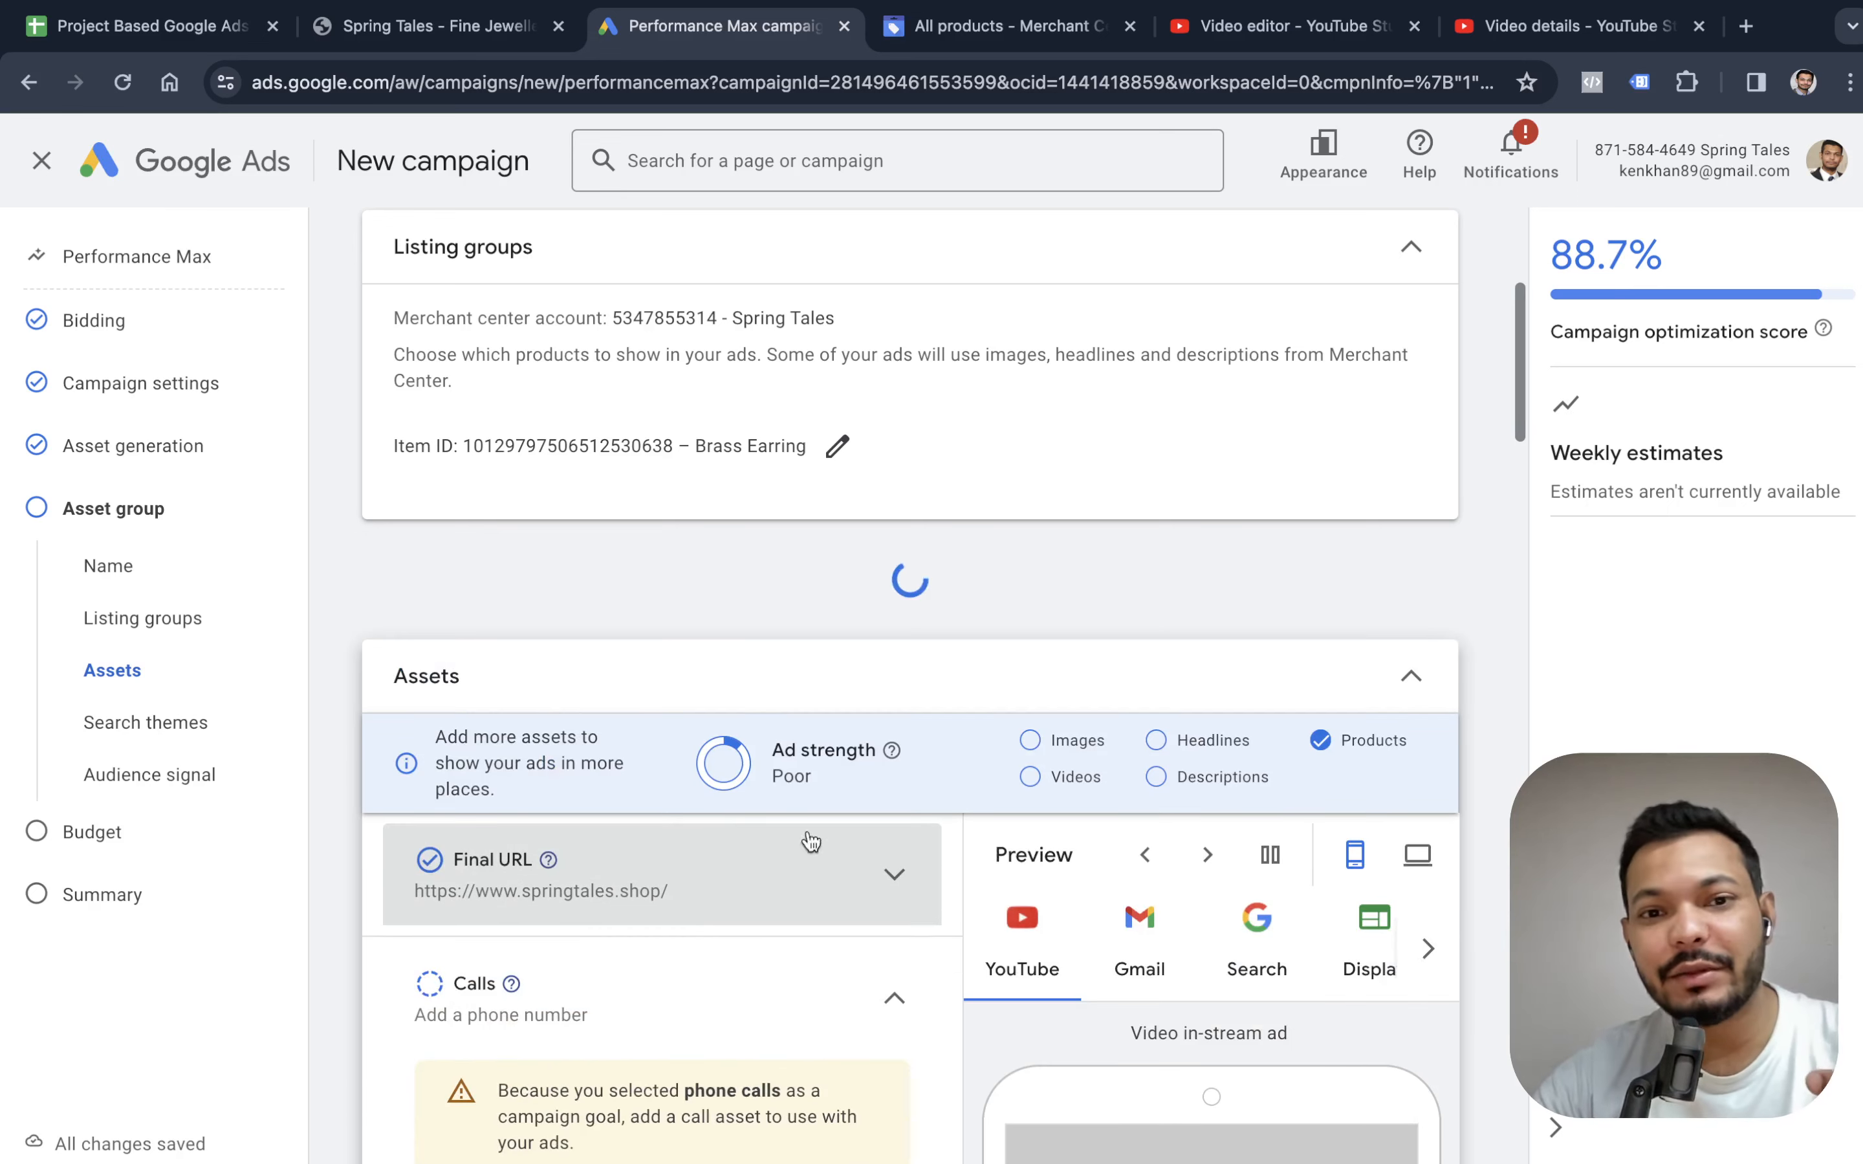
{"action": "left_click", "coordinate": [890, 878]}
Look over the asset group's asset sections, from final URL and calls to descriptions, images, logos, business name and videos.
{"action": "scroll", "coordinate": [1015, 713], "scroll_direction": "down", "scroll_amount": 9}
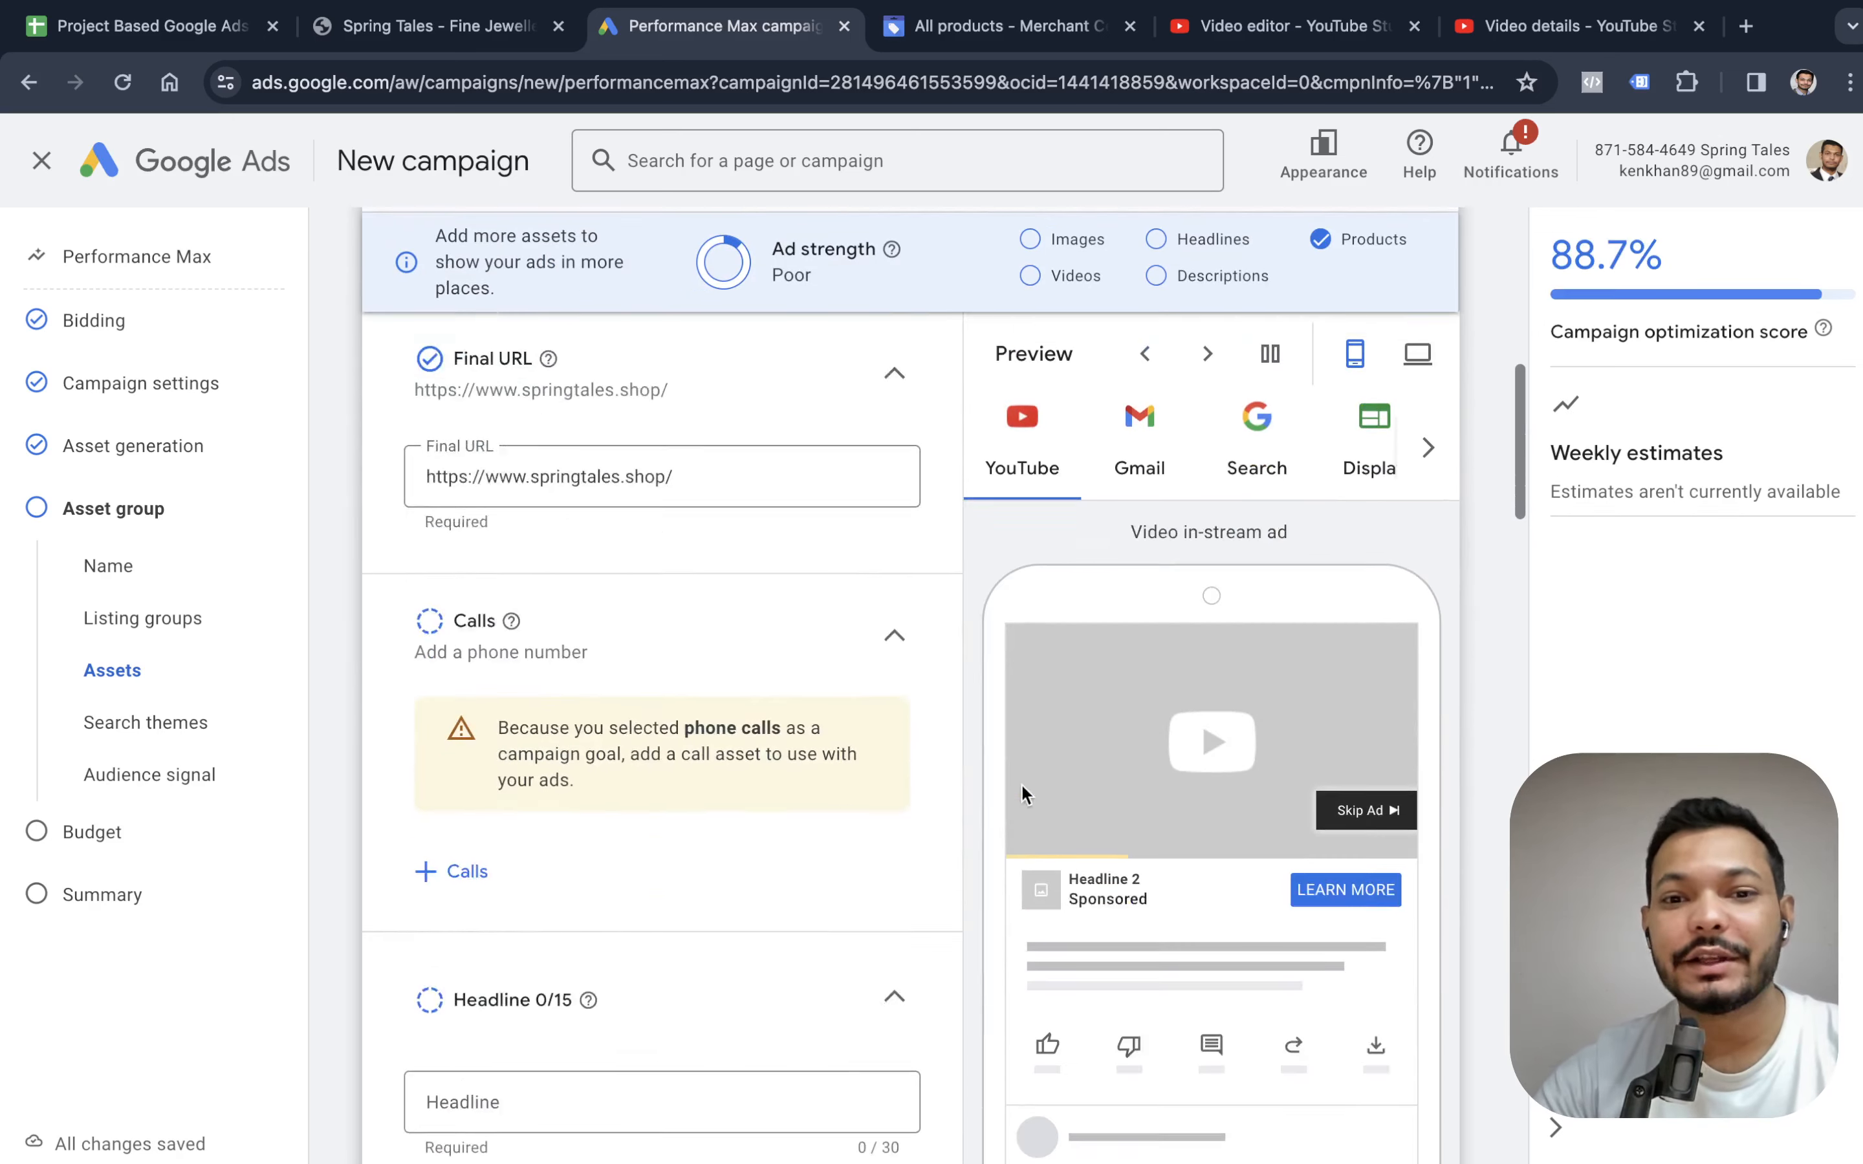
{"action": "scroll", "coordinate": [1041, 817], "scroll_direction": "down", "scroll_amount": 20}
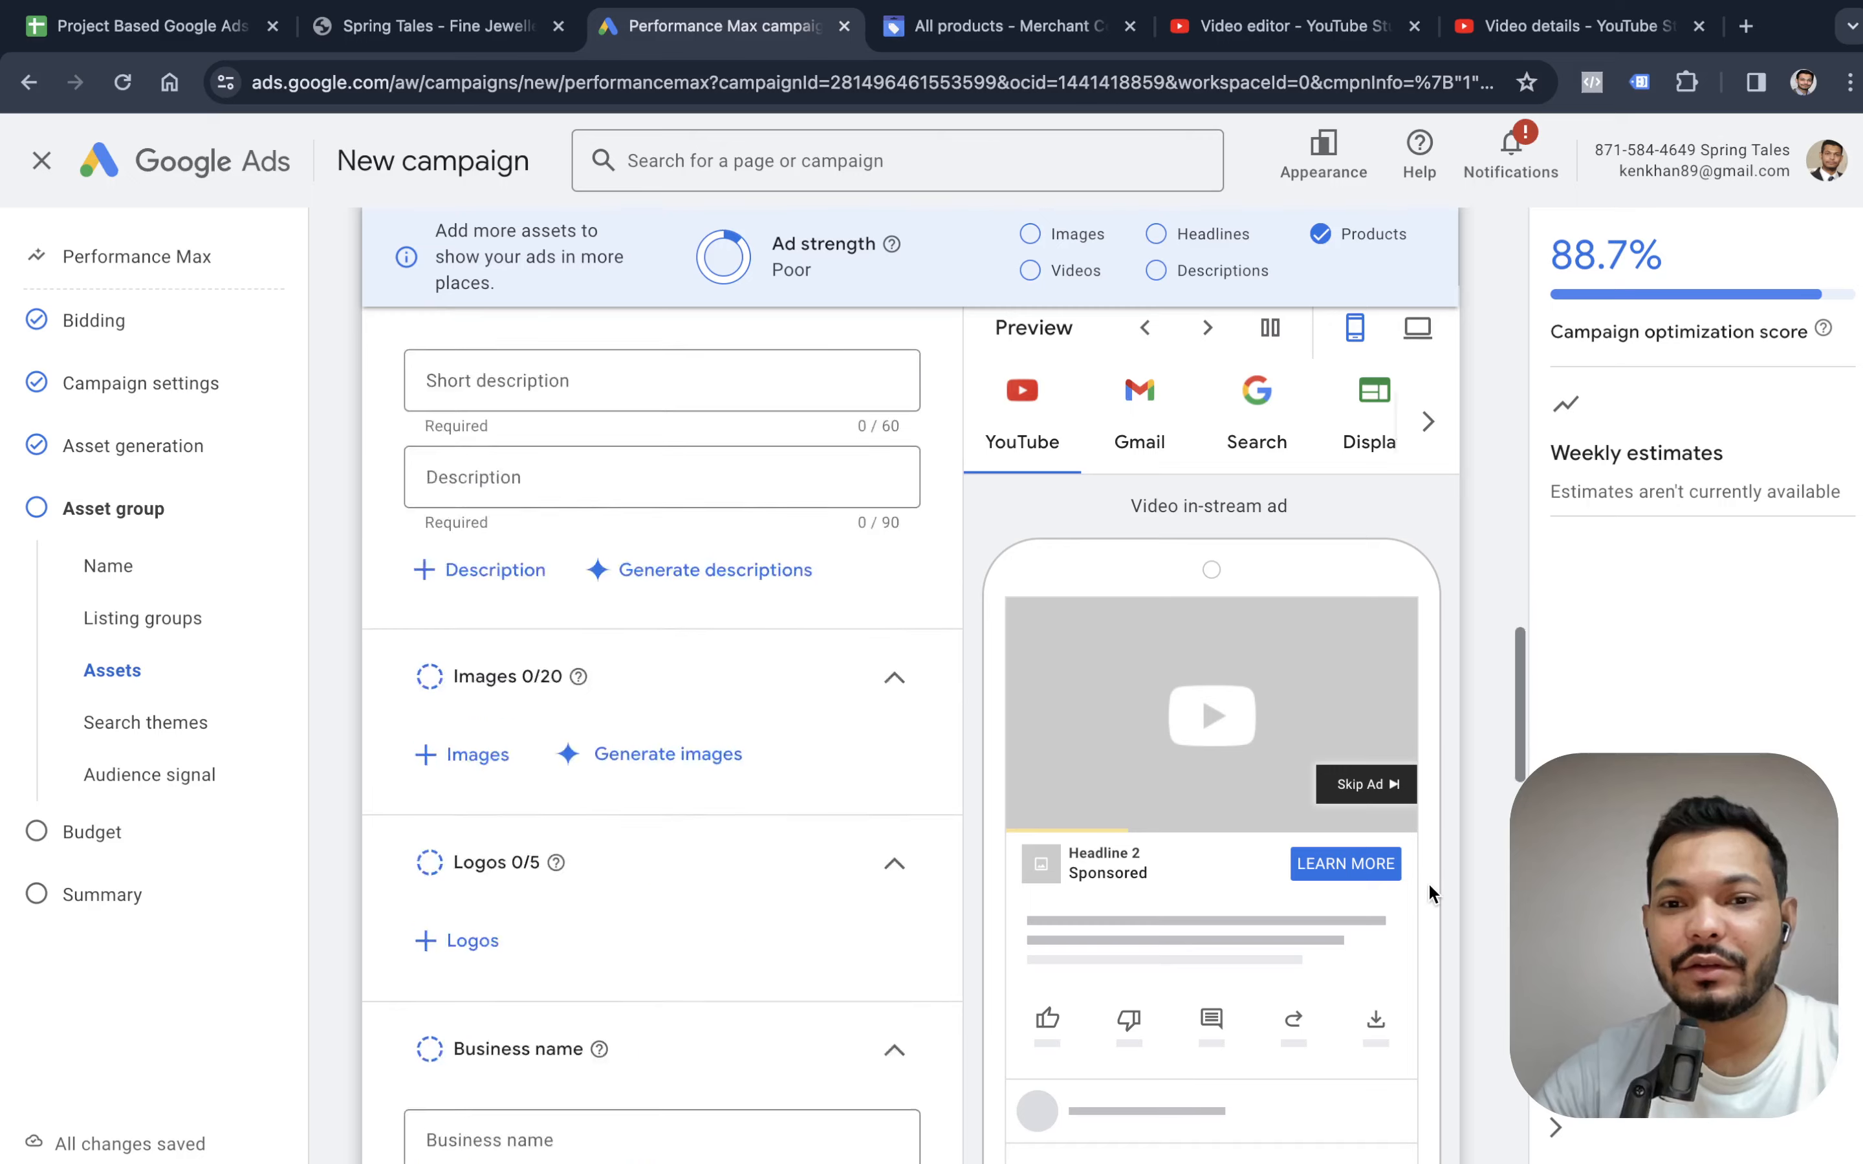
{"action": "scroll", "coordinate": [1102, 779], "scroll_direction": "down", "scroll_amount": 4}
{"action": "scroll", "coordinate": [1246, 645], "scroll_direction": "up", "scroll_amount": 12}
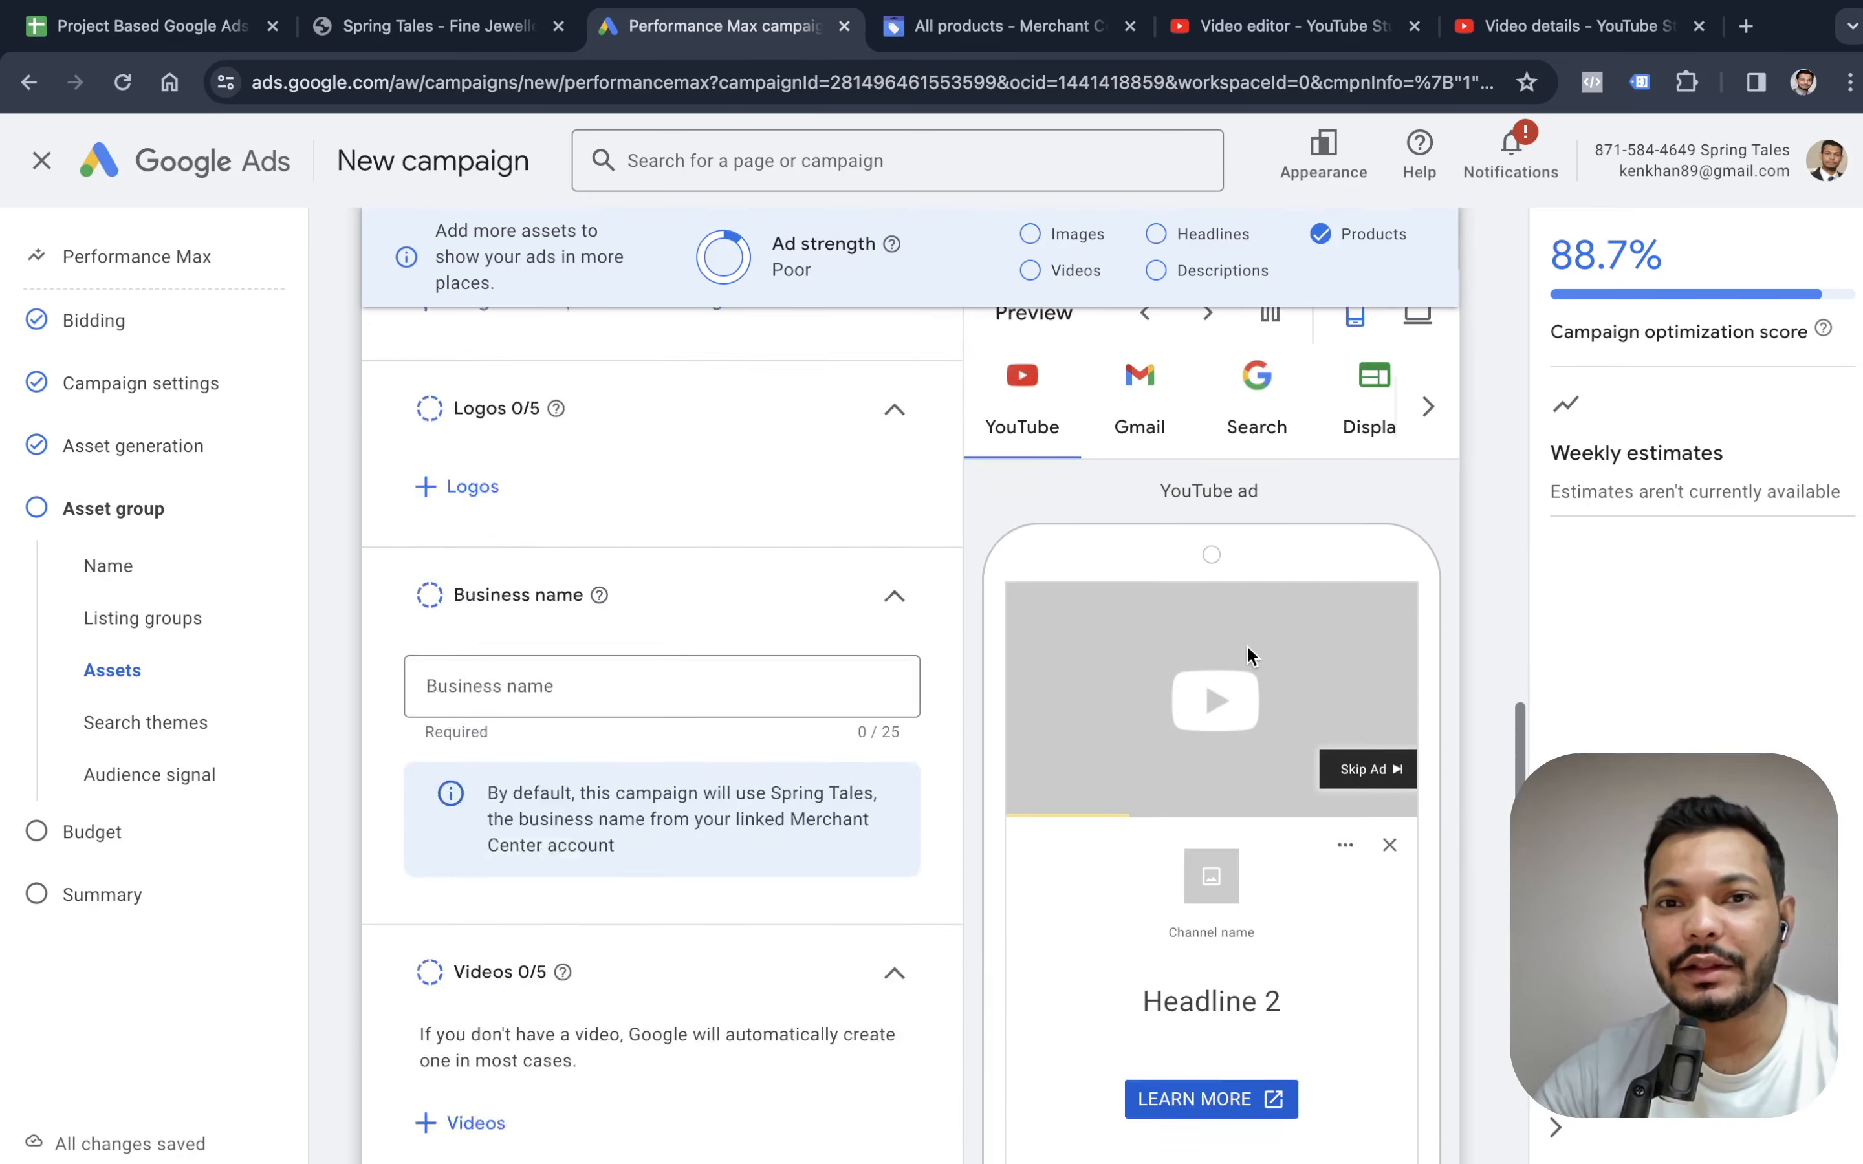
{"action": "scroll", "coordinate": [1214, 645], "scroll_direction": "up", "scroll_amount": 15}
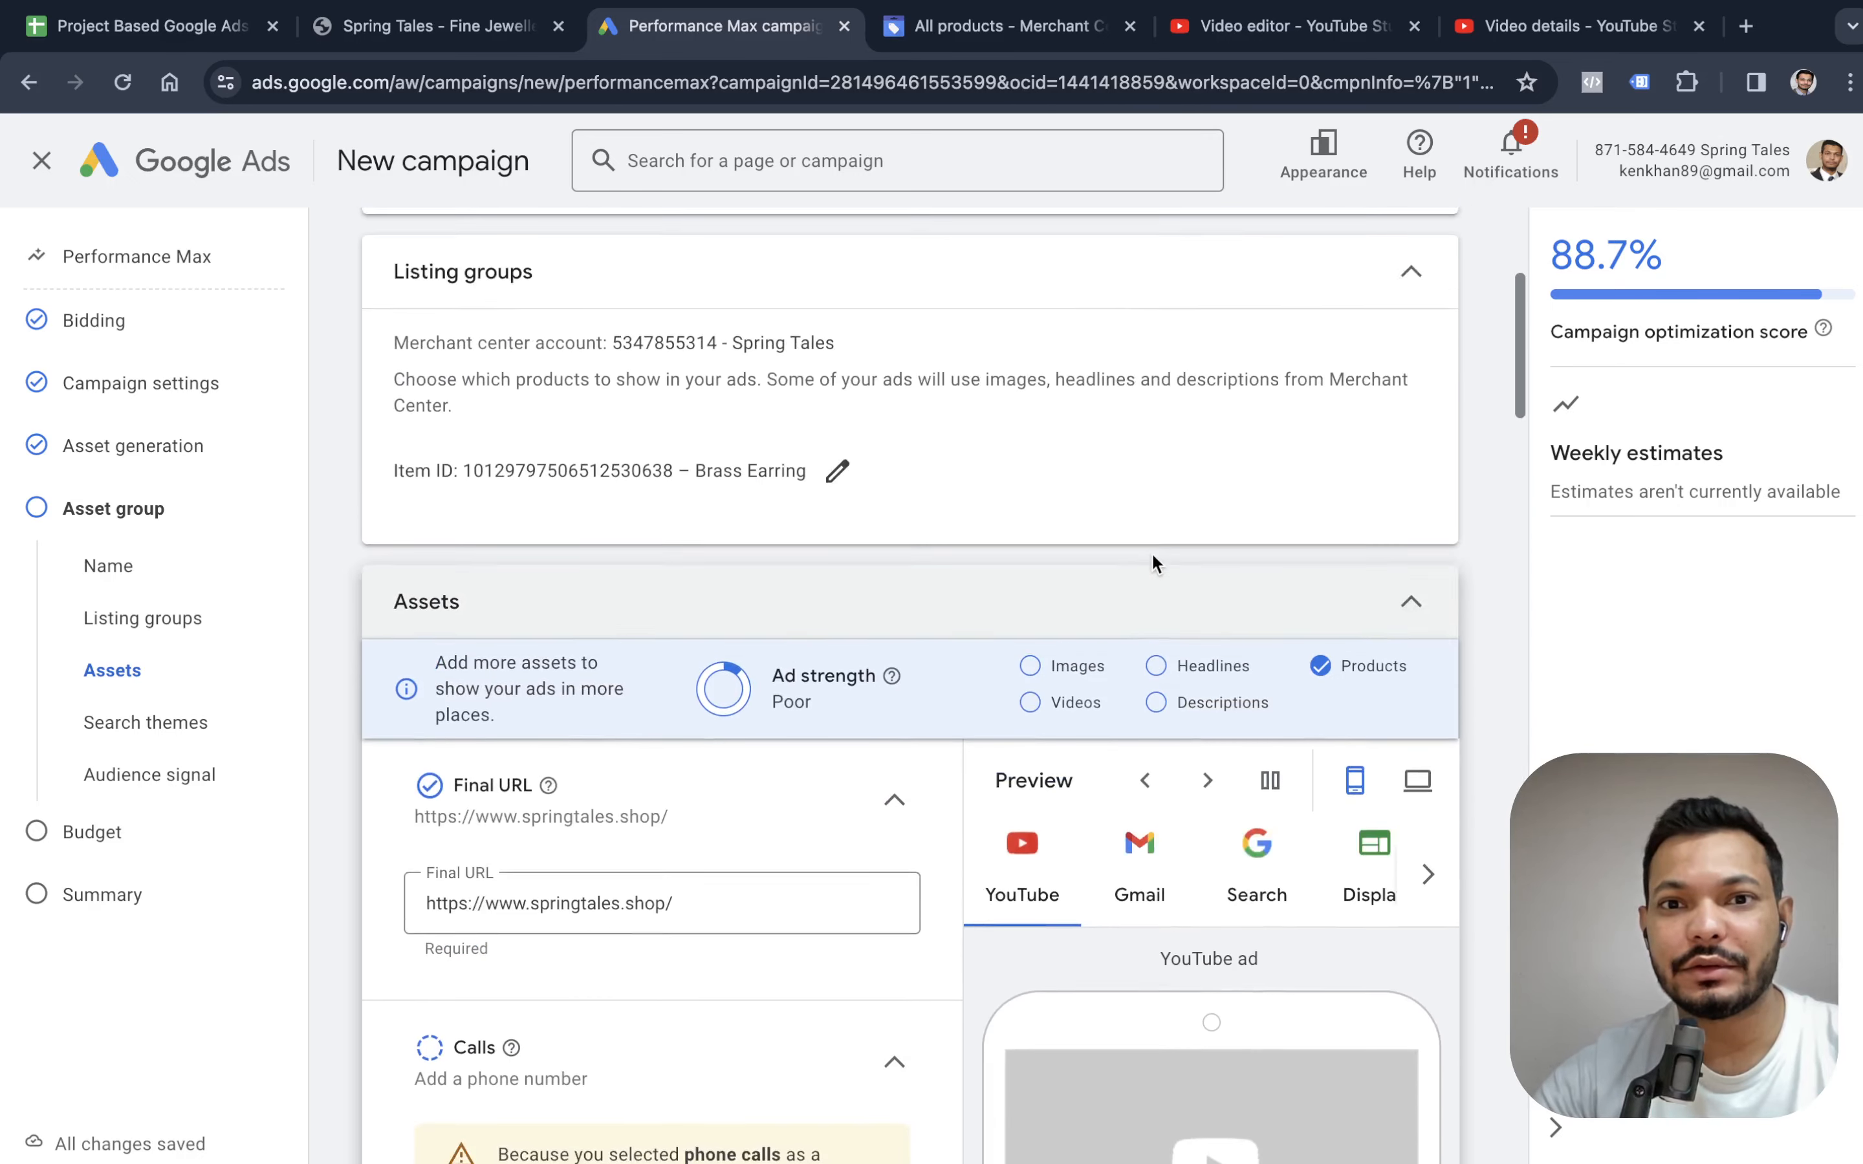
{"action": "left_click", "coordinate": [1139, 719]}
{"action": "scroll", "coordinate": [1239, 715], "scroll_direction": "down", "scroll_amount": 3}
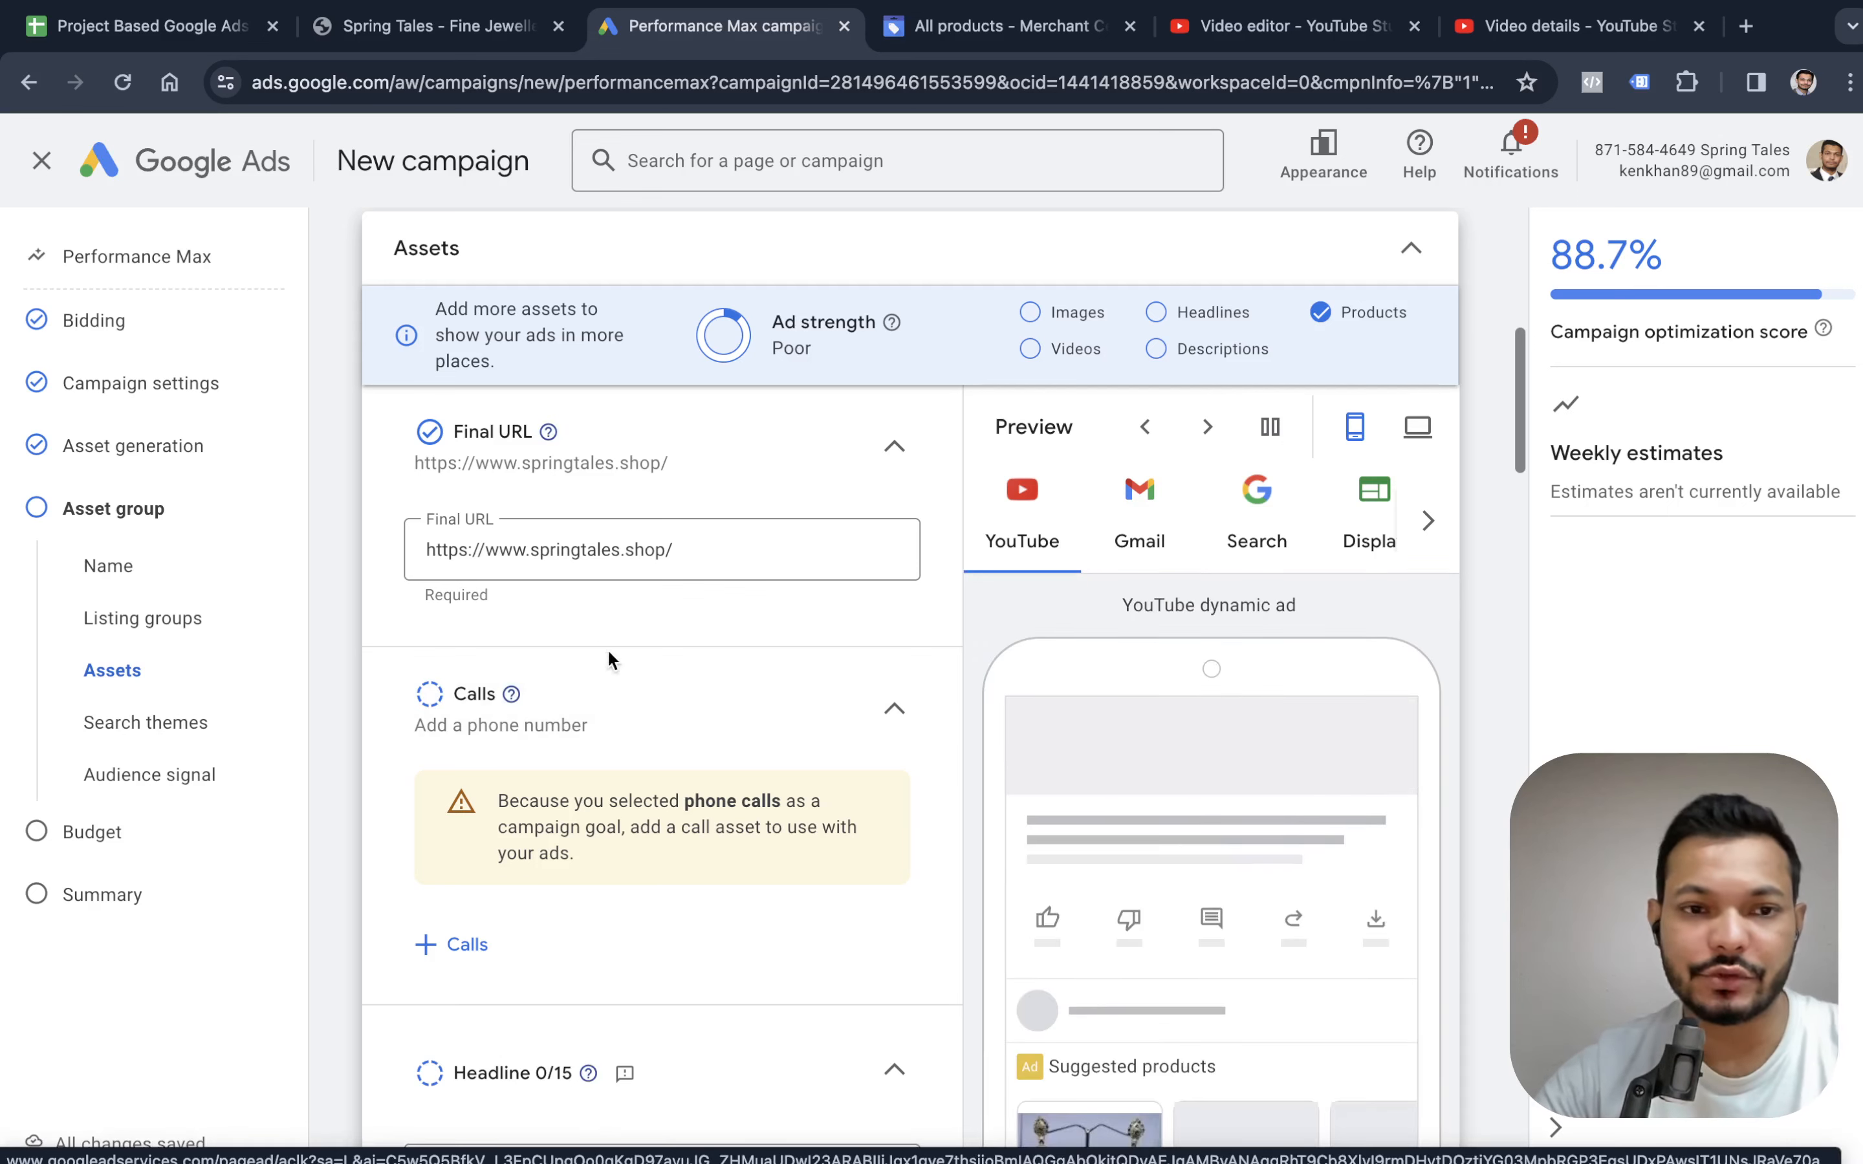
{"action": "scroll", "coordinate": [644, 671], "scroll_direction": "down", "scroll_amount": 3}
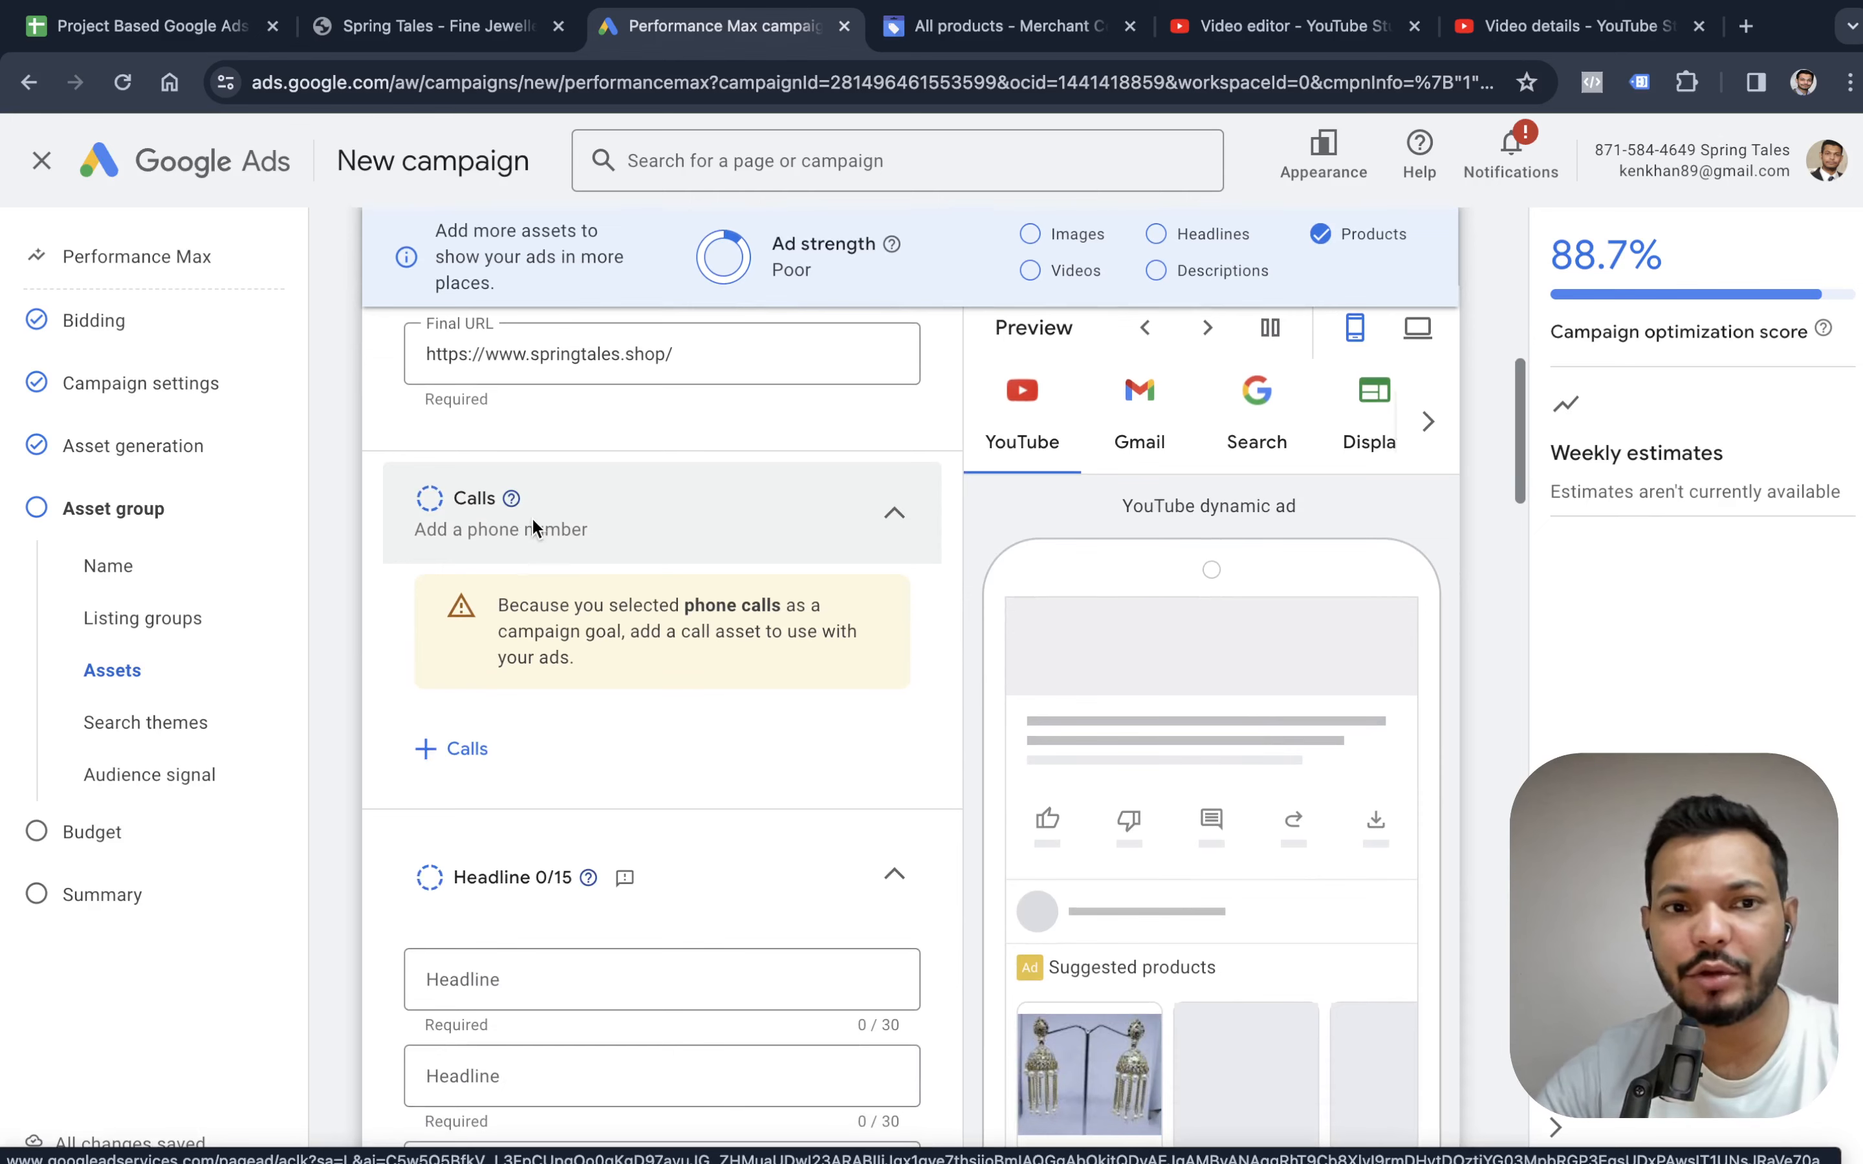
Fill the three required headlines with the suggestions "Artificial Jewellery Shop", "Shop Online at My Business" and "Shop Beautiful Jewelry".
{"action": "scroll", "coordinate": [622, 530], "scroll_direction": "down", "scroll_amount": 5}
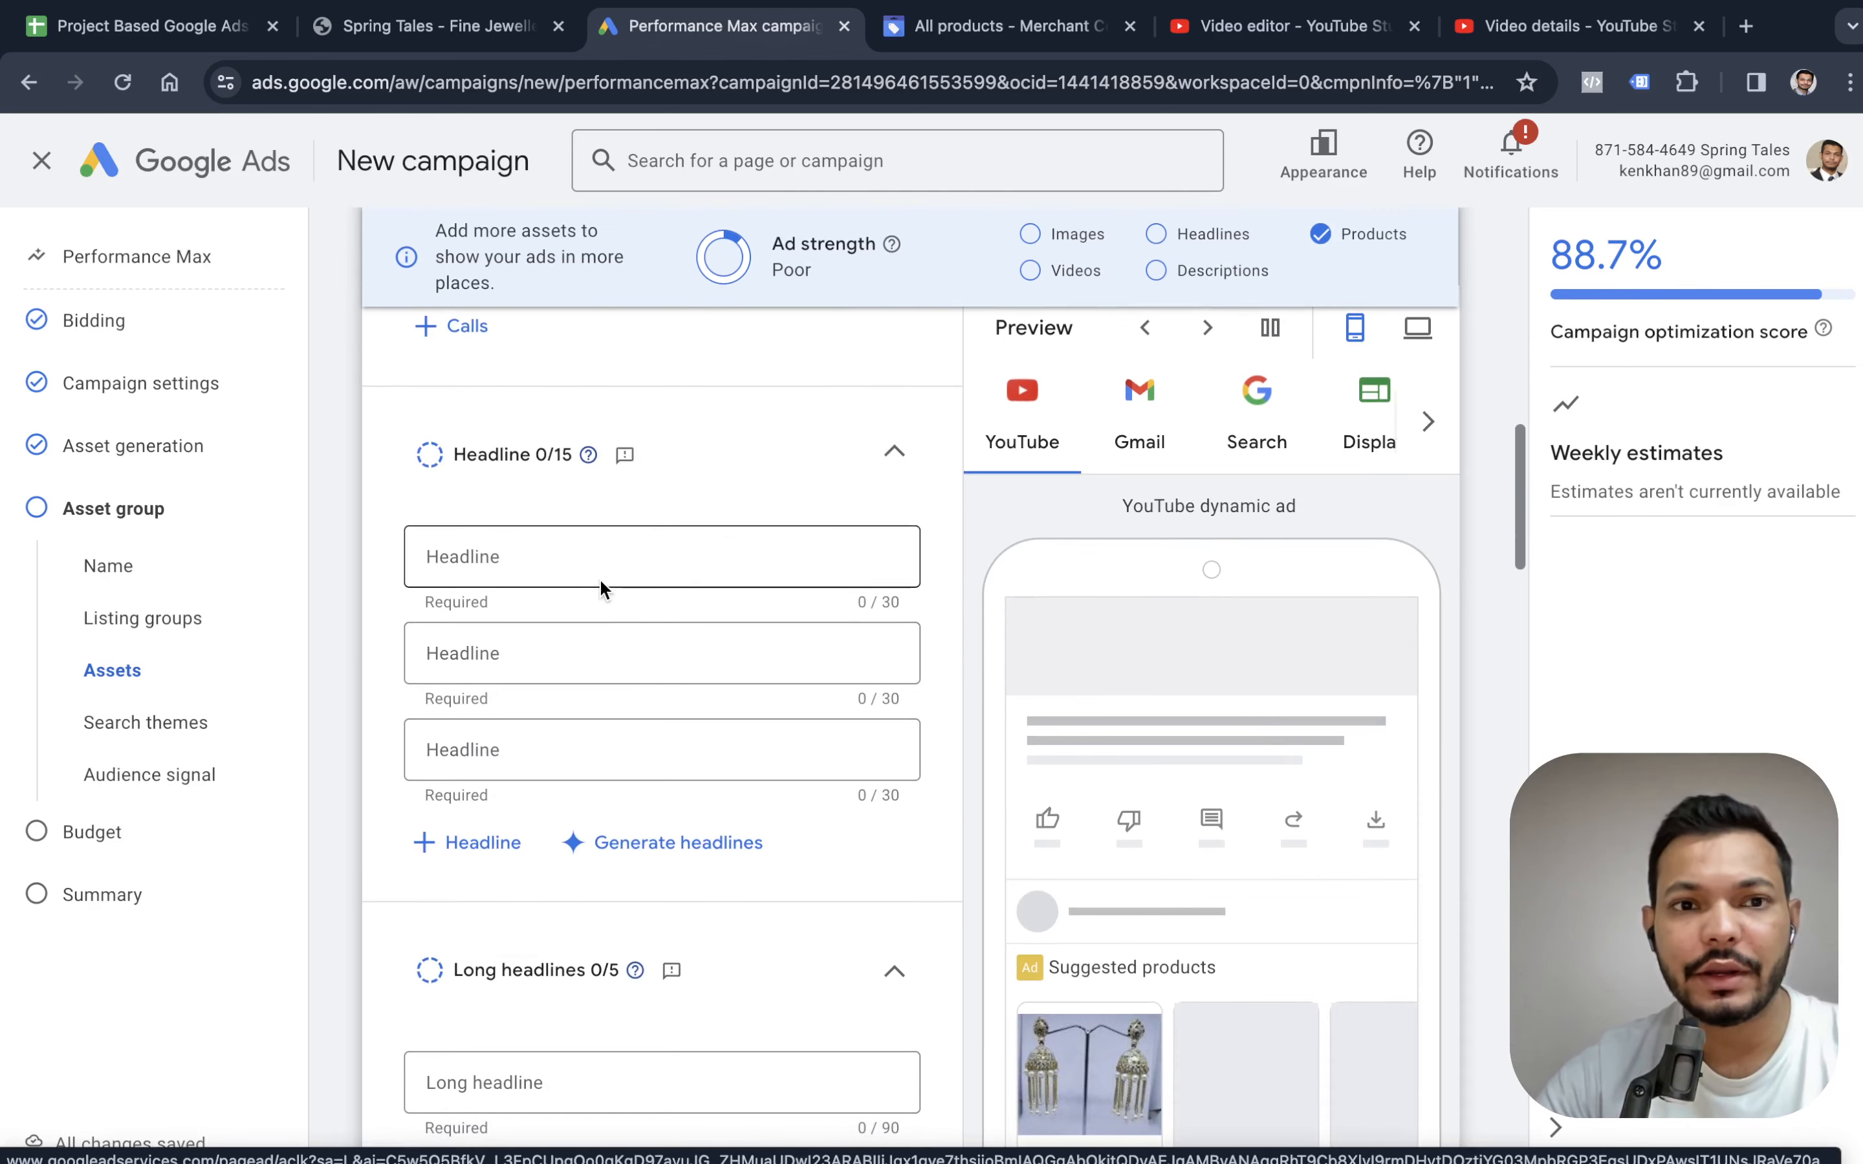
{"action": "left_click", "coordinate": [593, 574]}
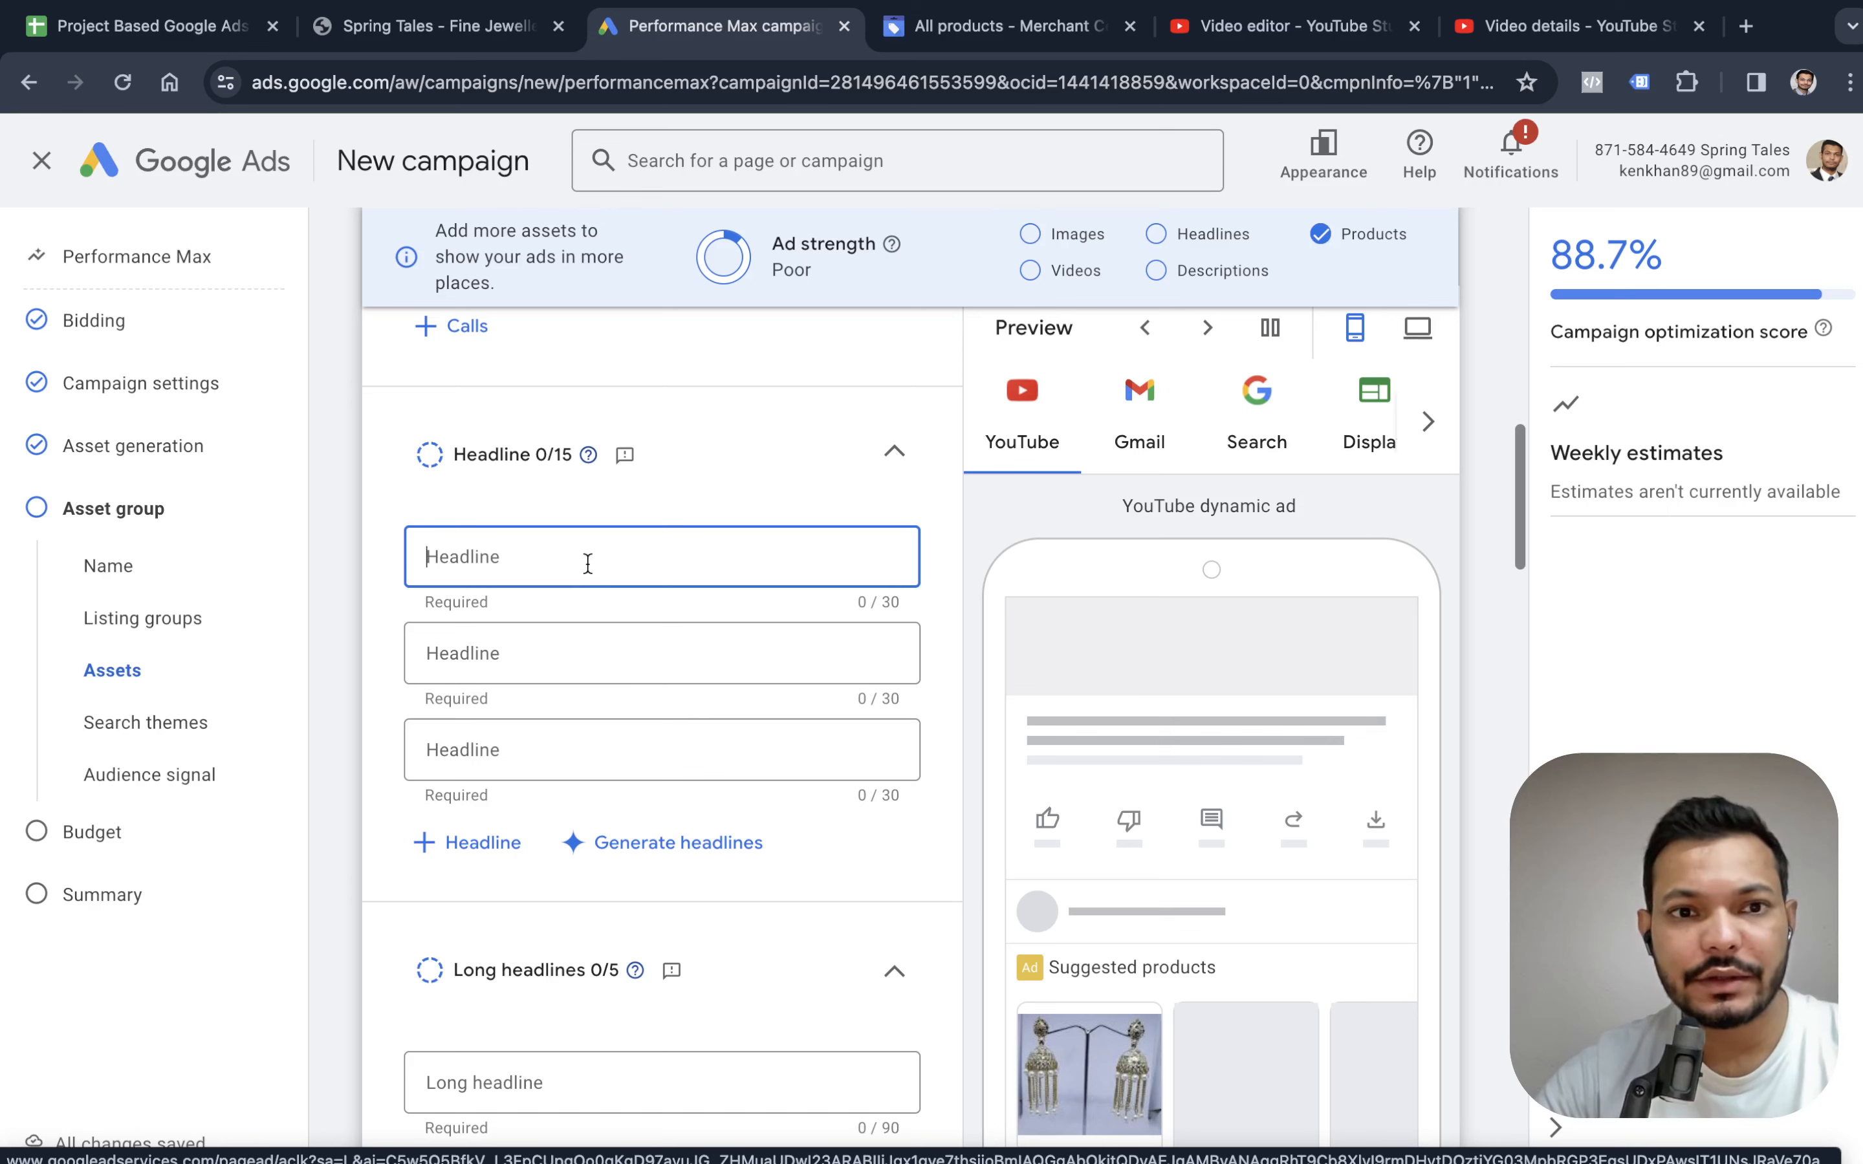
{"action": "left_click", "coordinate": [625, 558]}
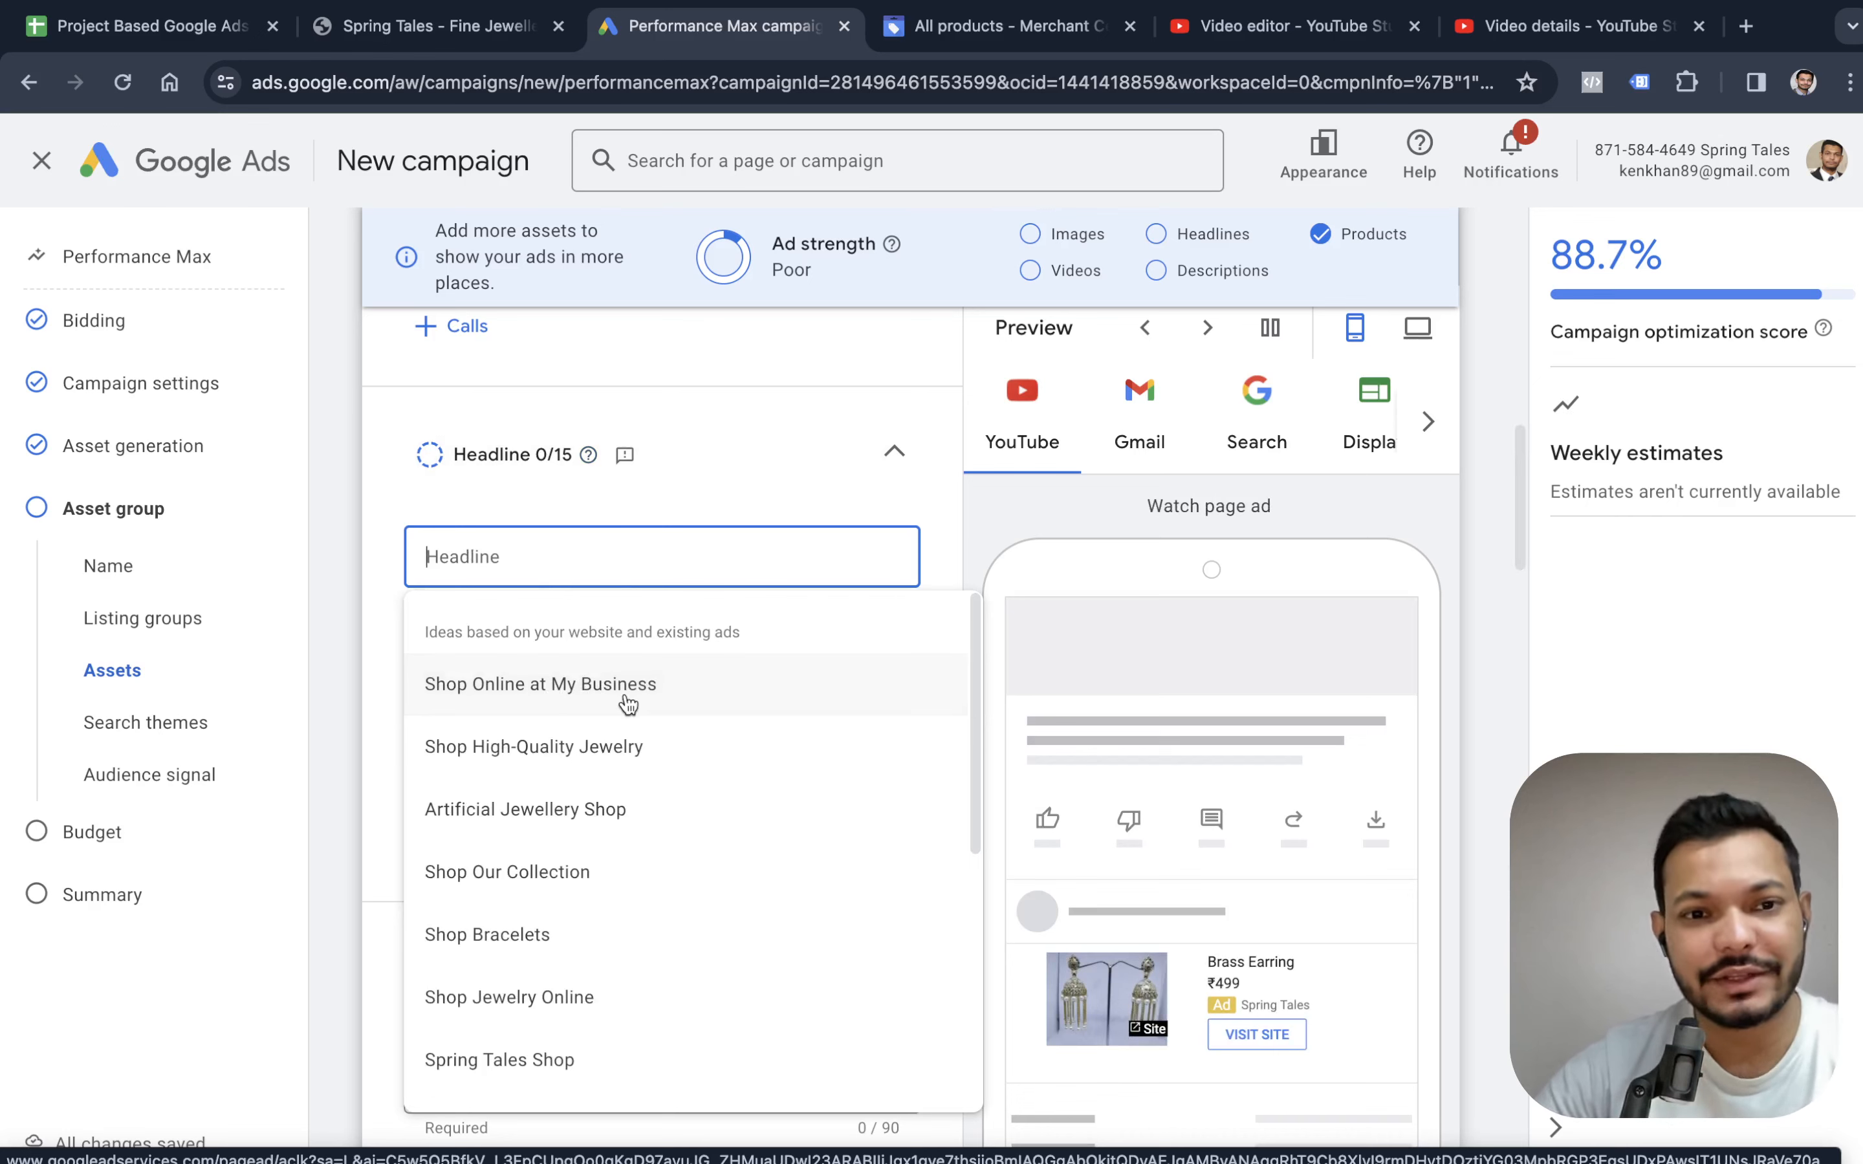
{"action": "left_click", "coordinate": [542, 801]}
{"action": "left_click", "coordinate": [531, 672]}
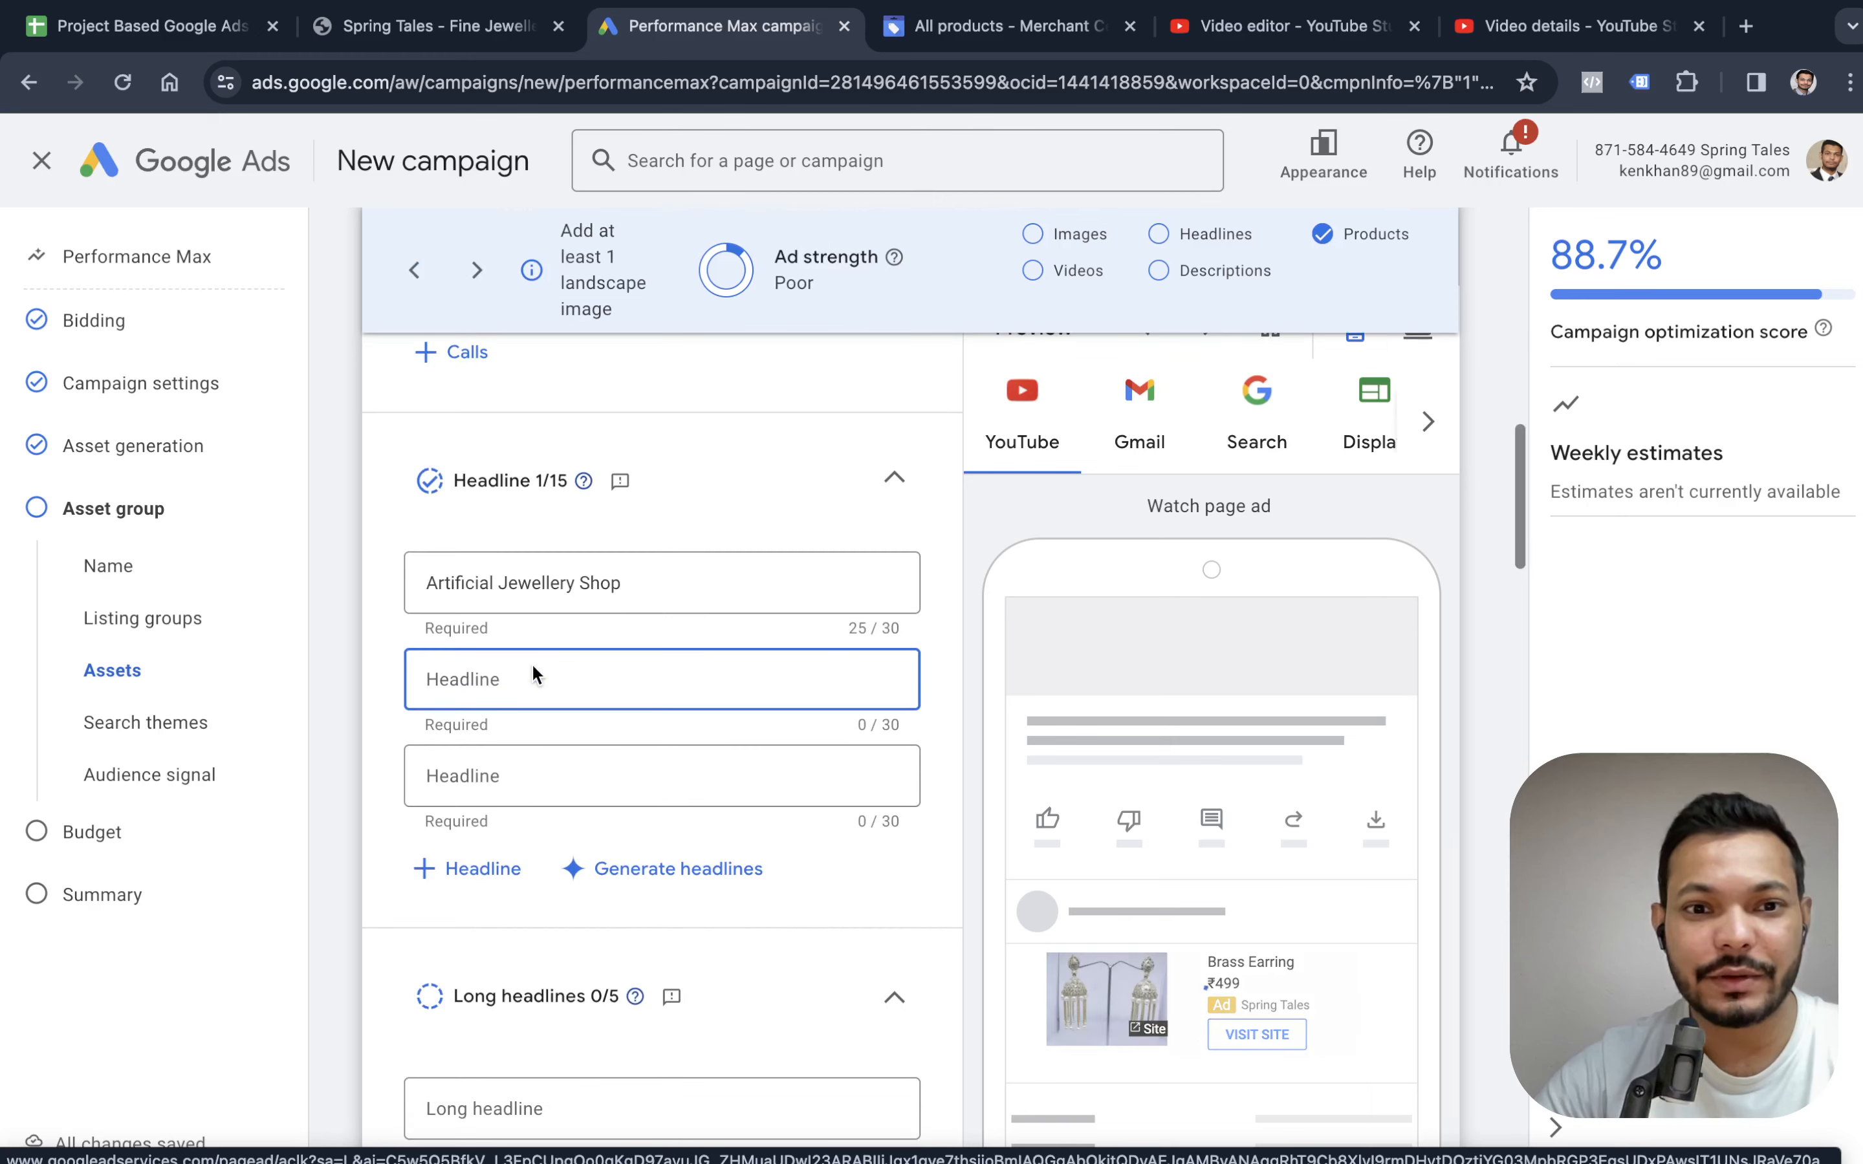
{"action": "left_click", "coordinate": [542, 802]}
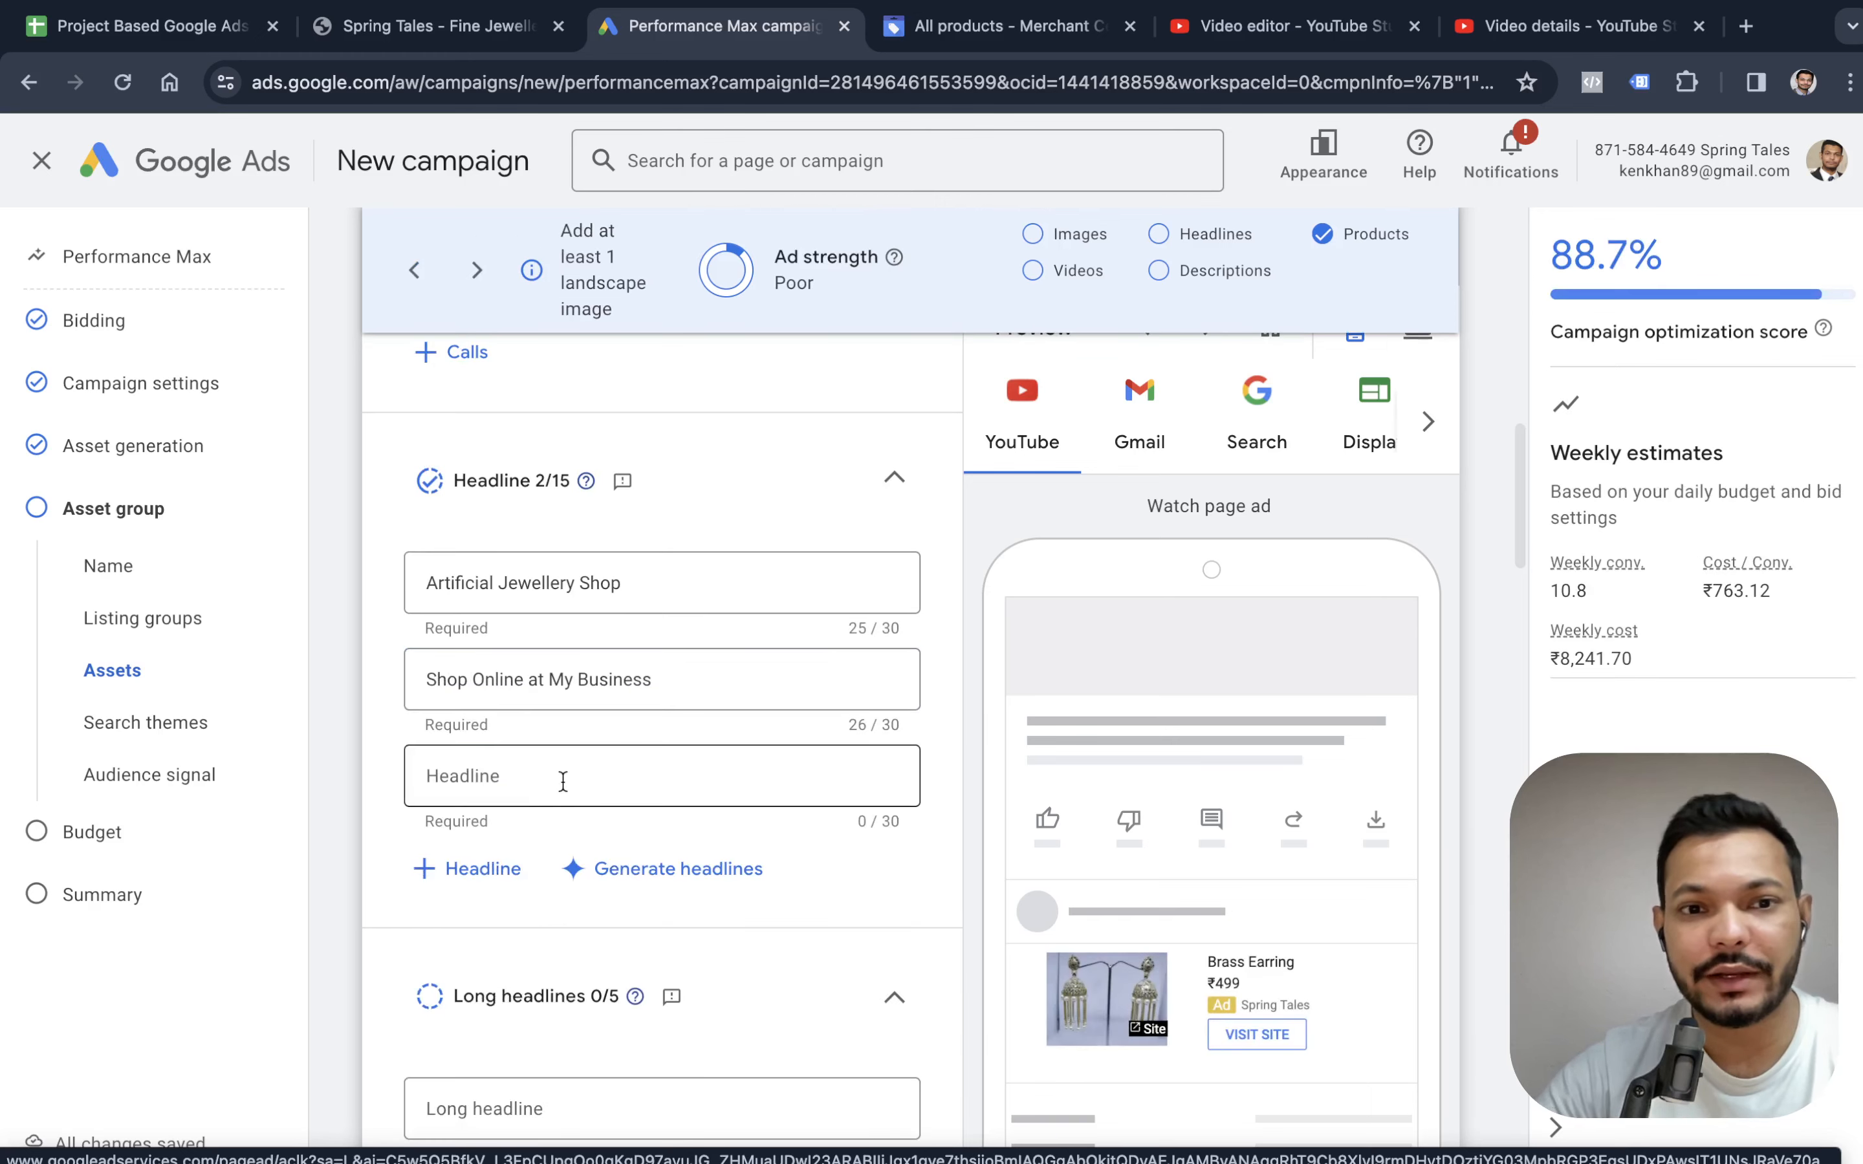
{"action": "left_click", "coordinate": [563, 781]}
{"action": "scroll", "coordinate": [566, 791], "scroll_direction": "down", "scroll_amount": 2}
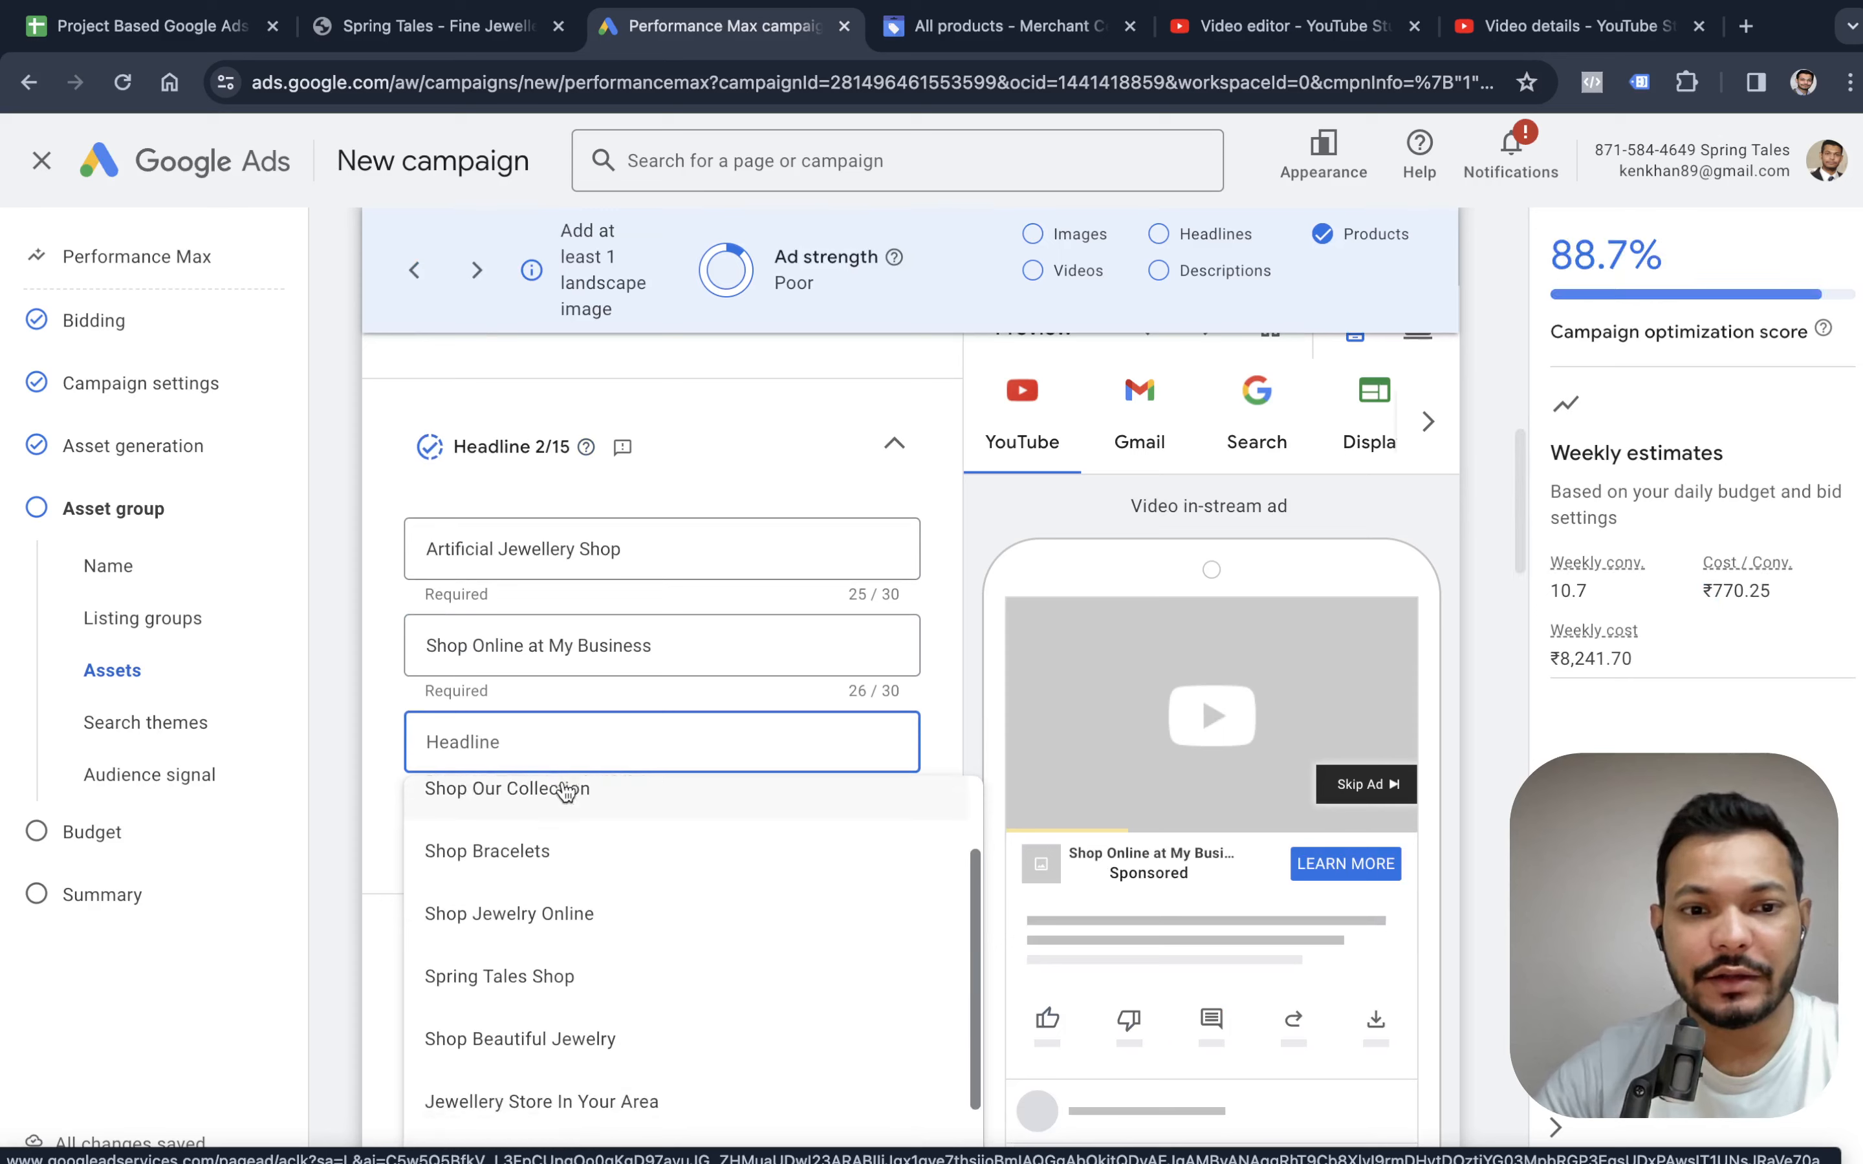
{"action": "scroll", "coordinate": [562, 809], "scroll_direction": "down", "scroll_amount": 1}
{"action": "scroll", "coordinate": [543, 893], "scroll_direction": "down", "scroll_amount": 1}
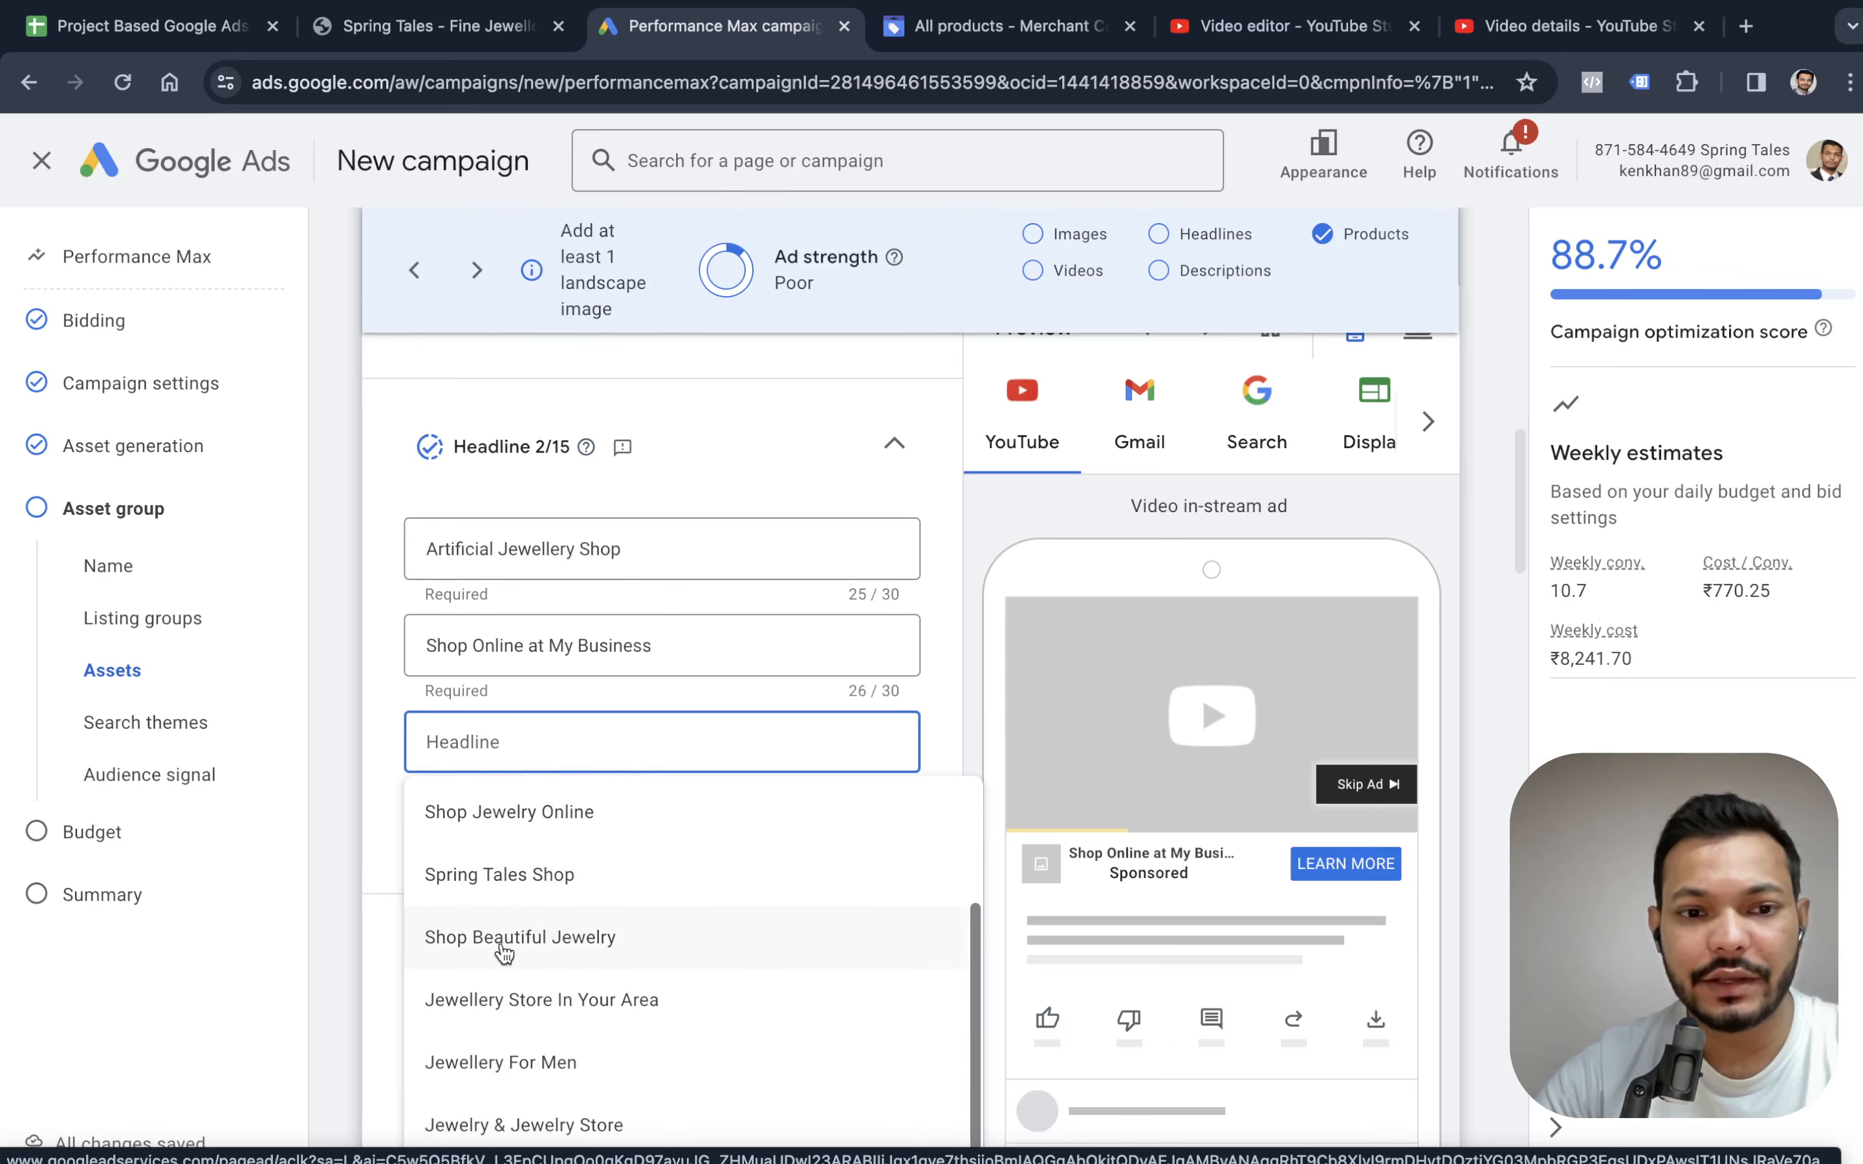
{"action": "left_click", "coordinate": [539, 938]}
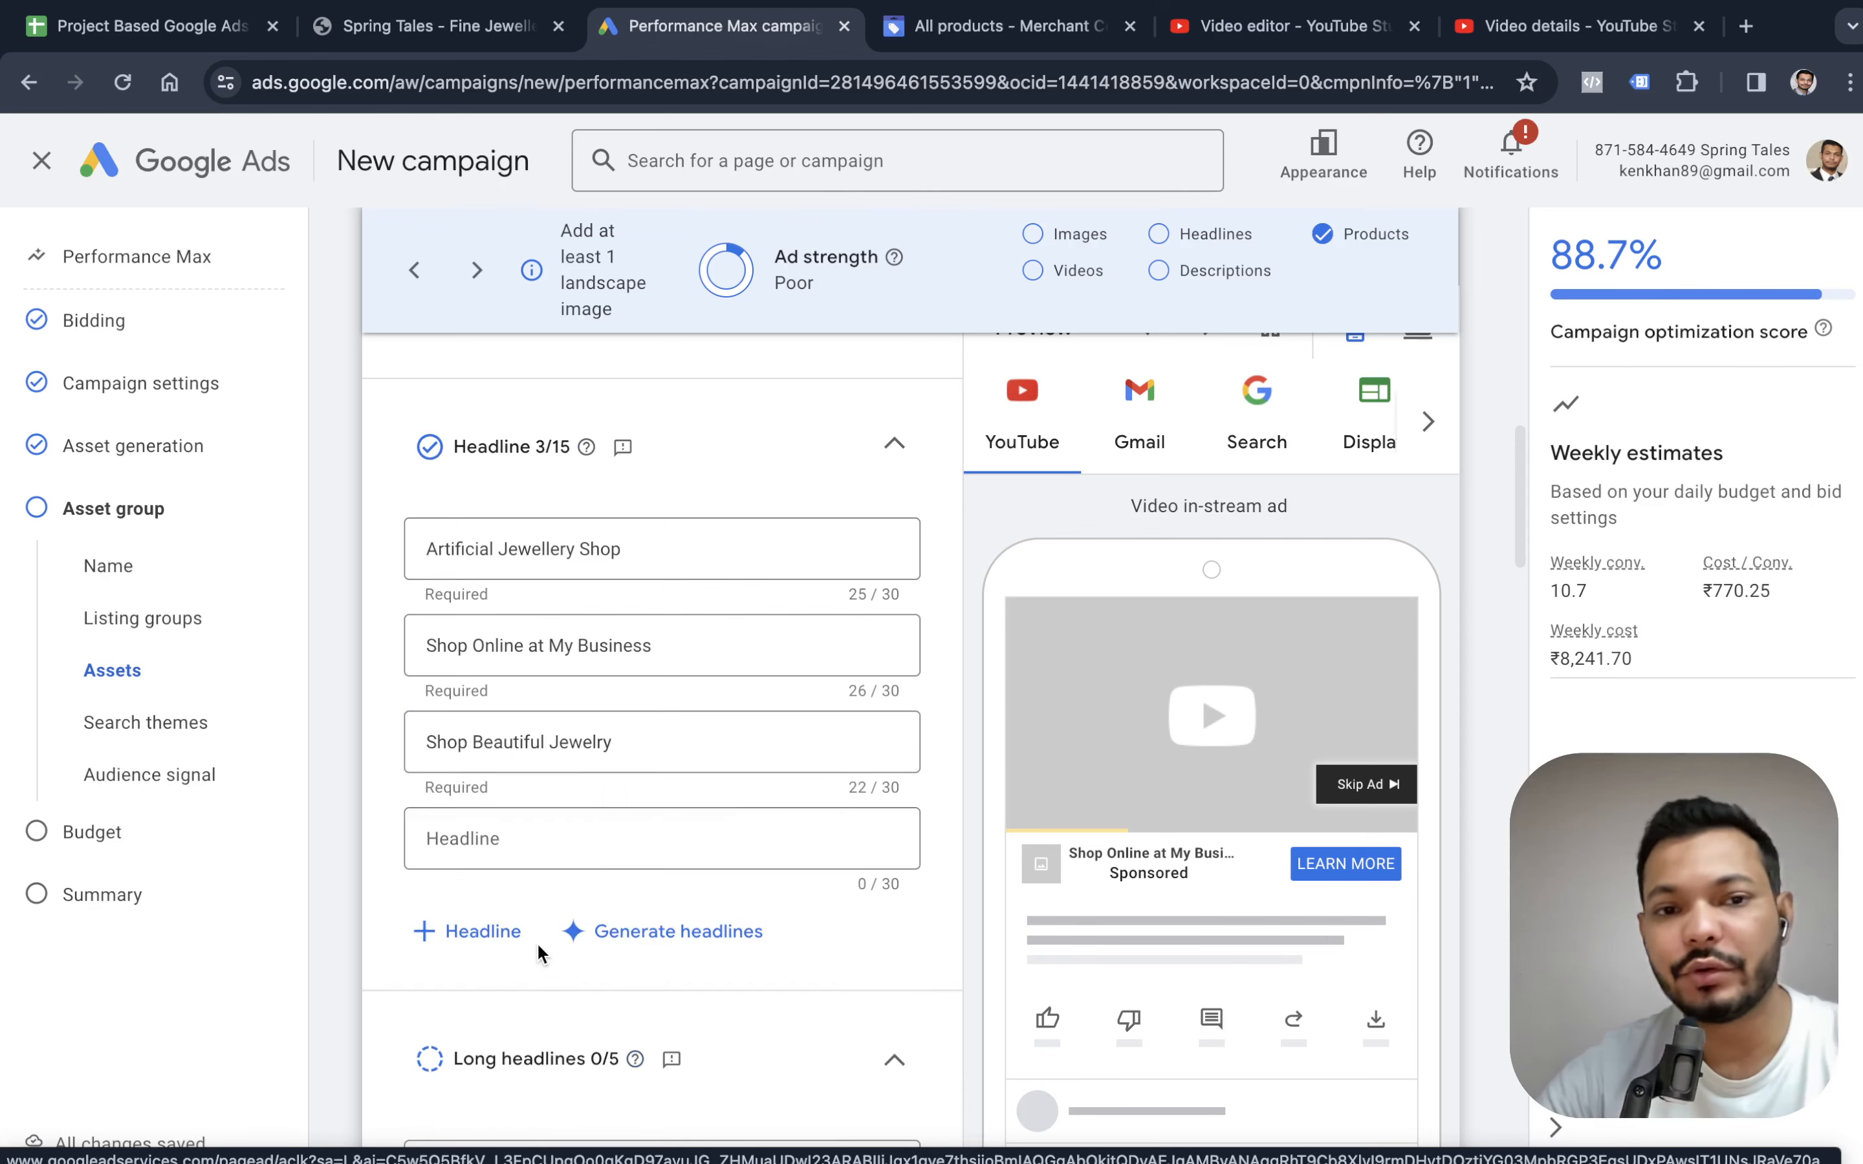
Add the suggested long headline "Discover Stunning Jewelry In SpringTales Shop".
{"action": "scroll", "coordinate": [746, 737], "scroll_direction": "up", "scroll_amount": 7}
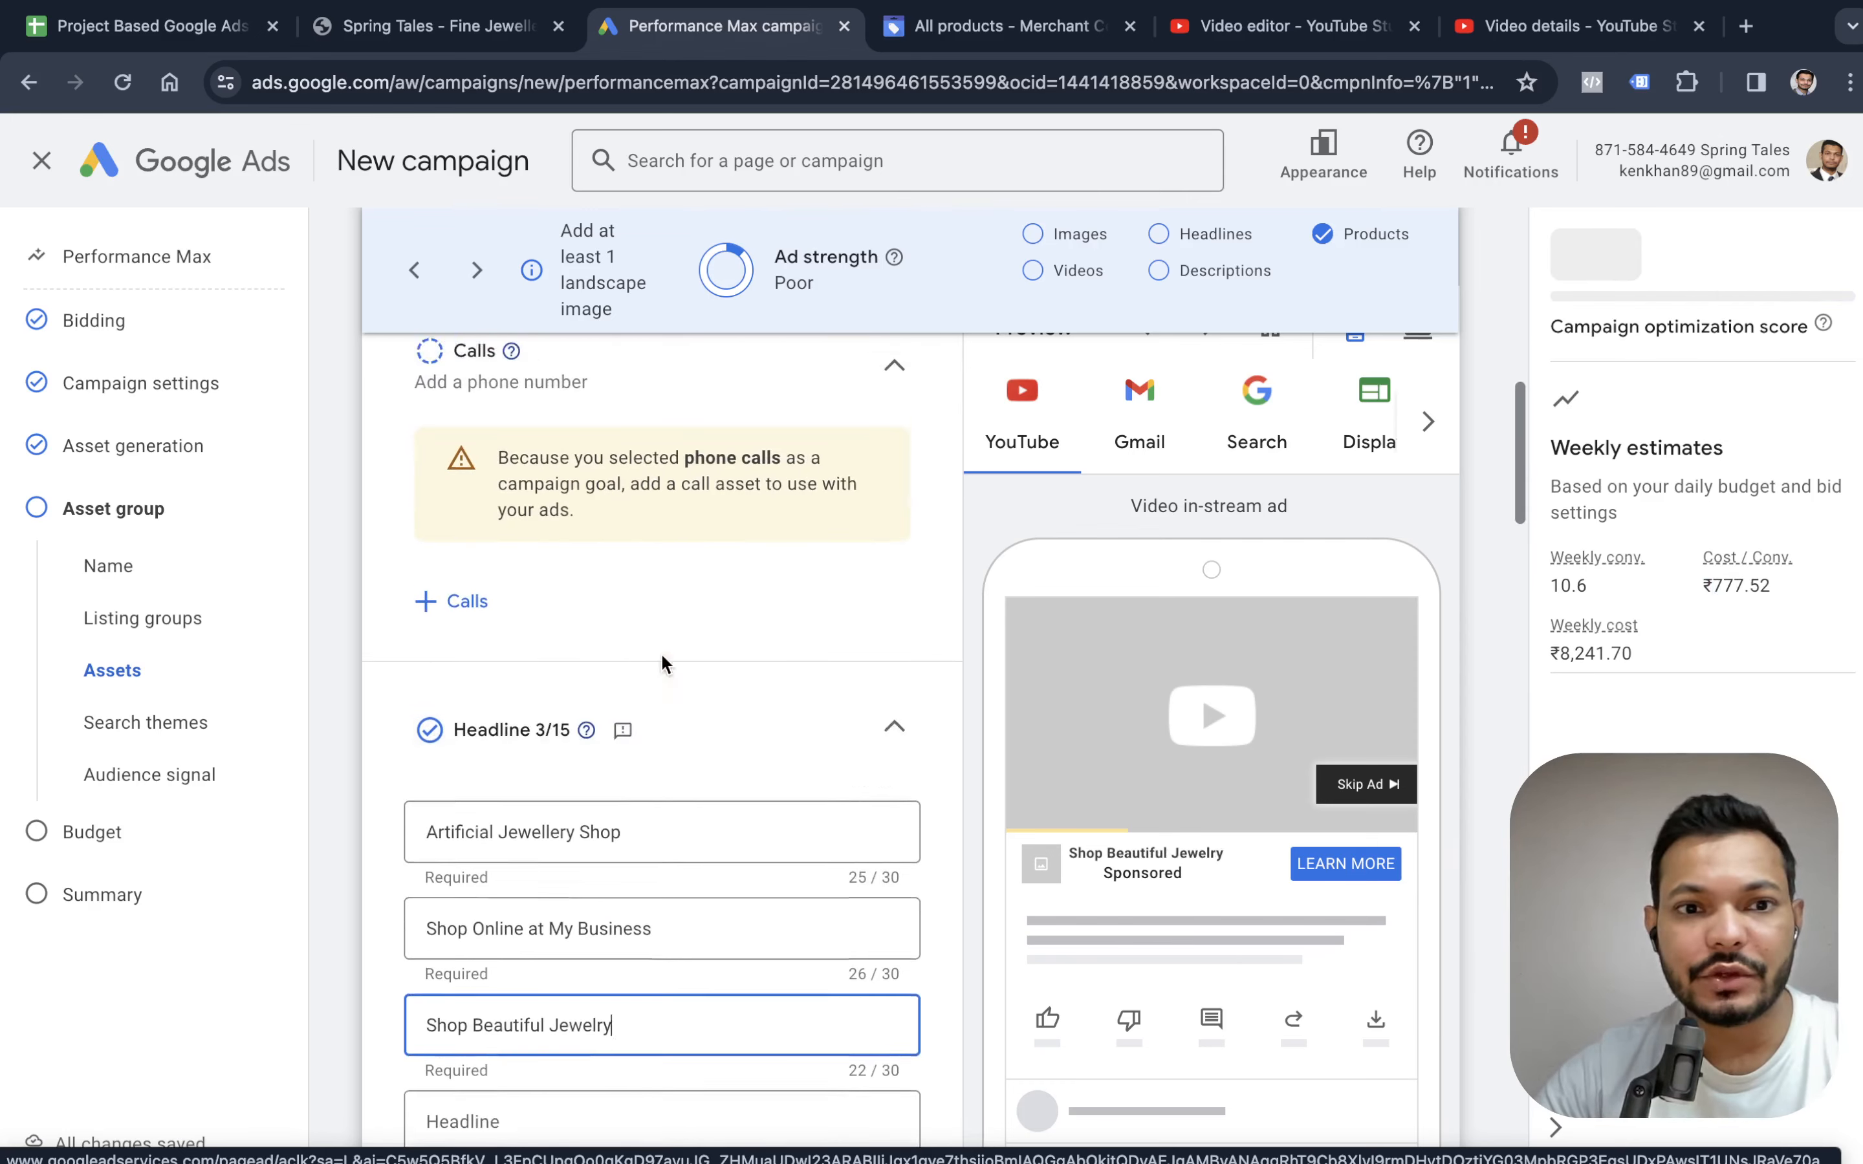
{"action": "scroll", "coordinate": [654, 655], "scroll_direction": "down", "scroll_amount": 6}
{"action": "scroll", "coordinate": [653, 685], "scroll_direction": "down", "scroll_amount": 5}
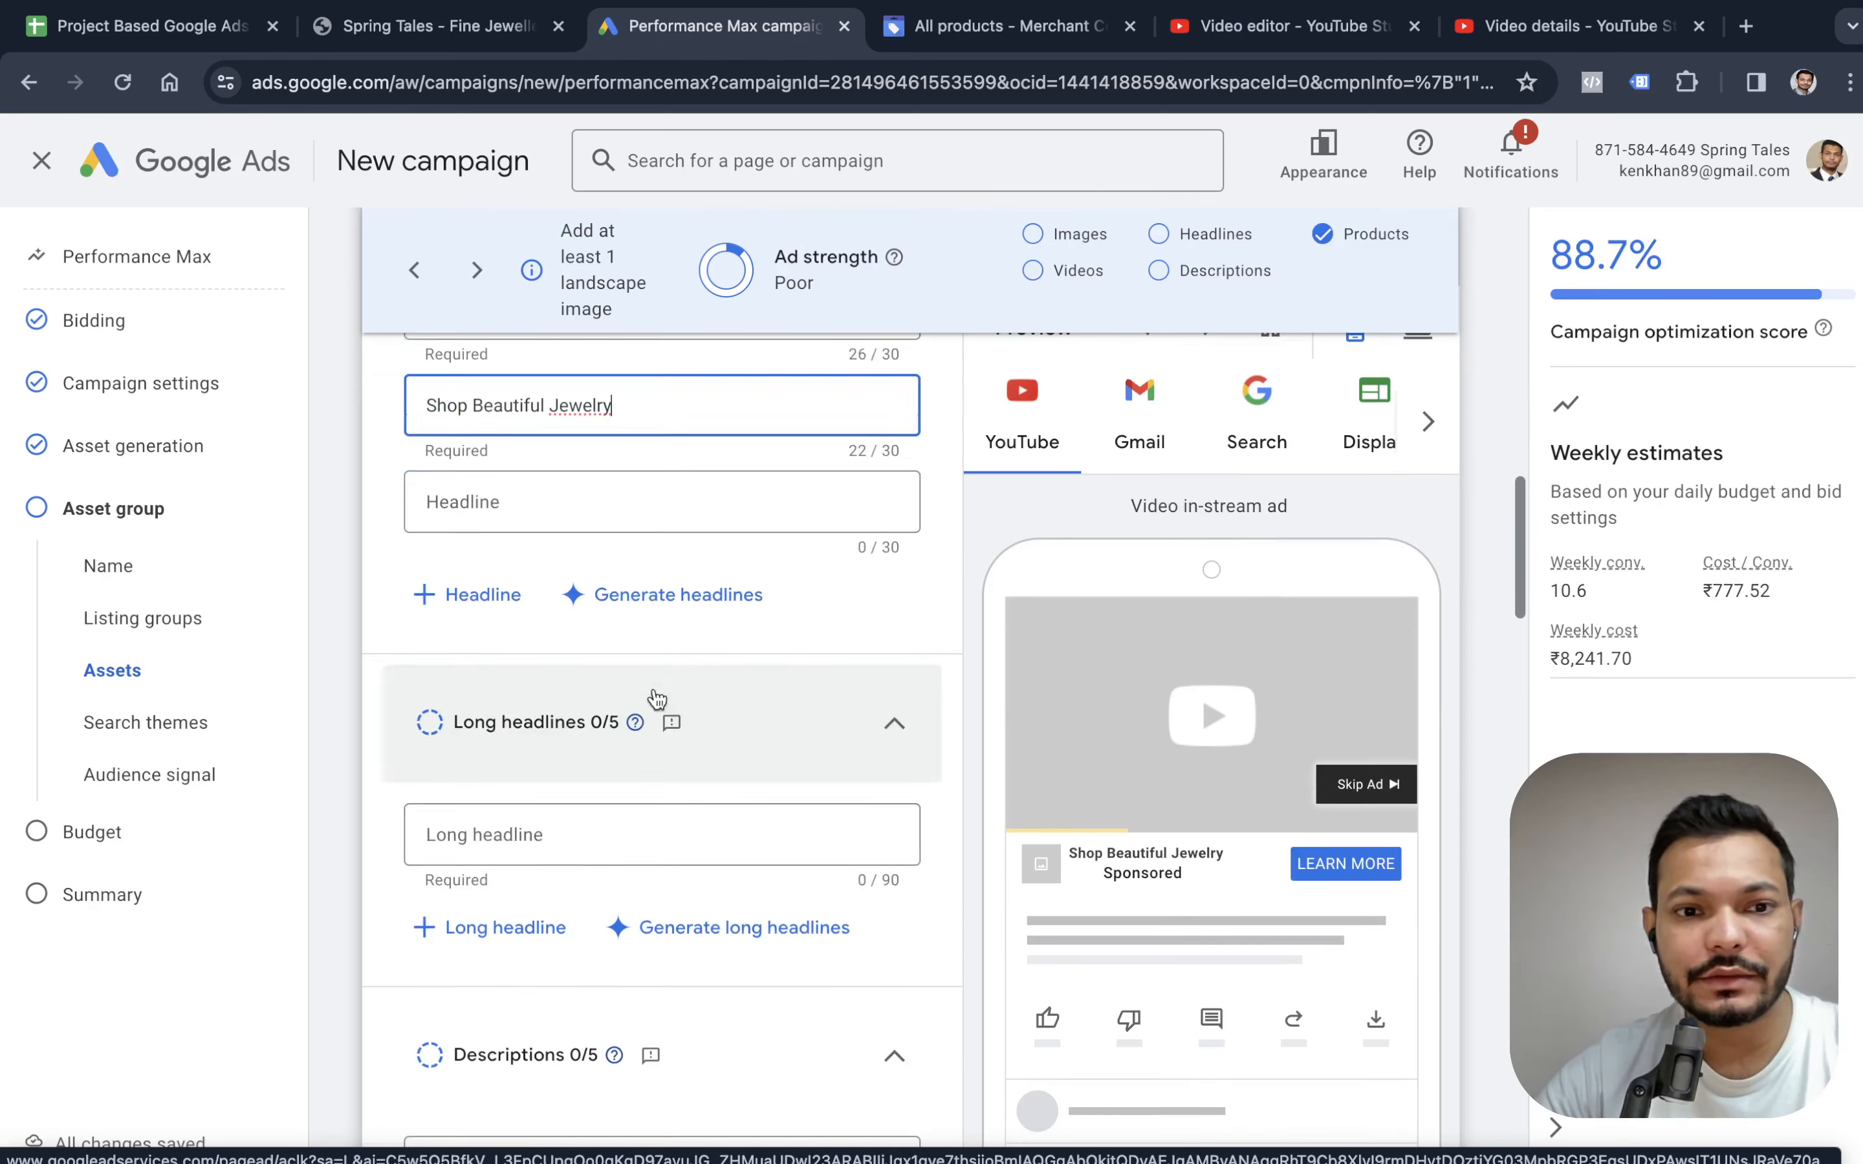
{"action": "left_click", "coordinate": [579, 761]}
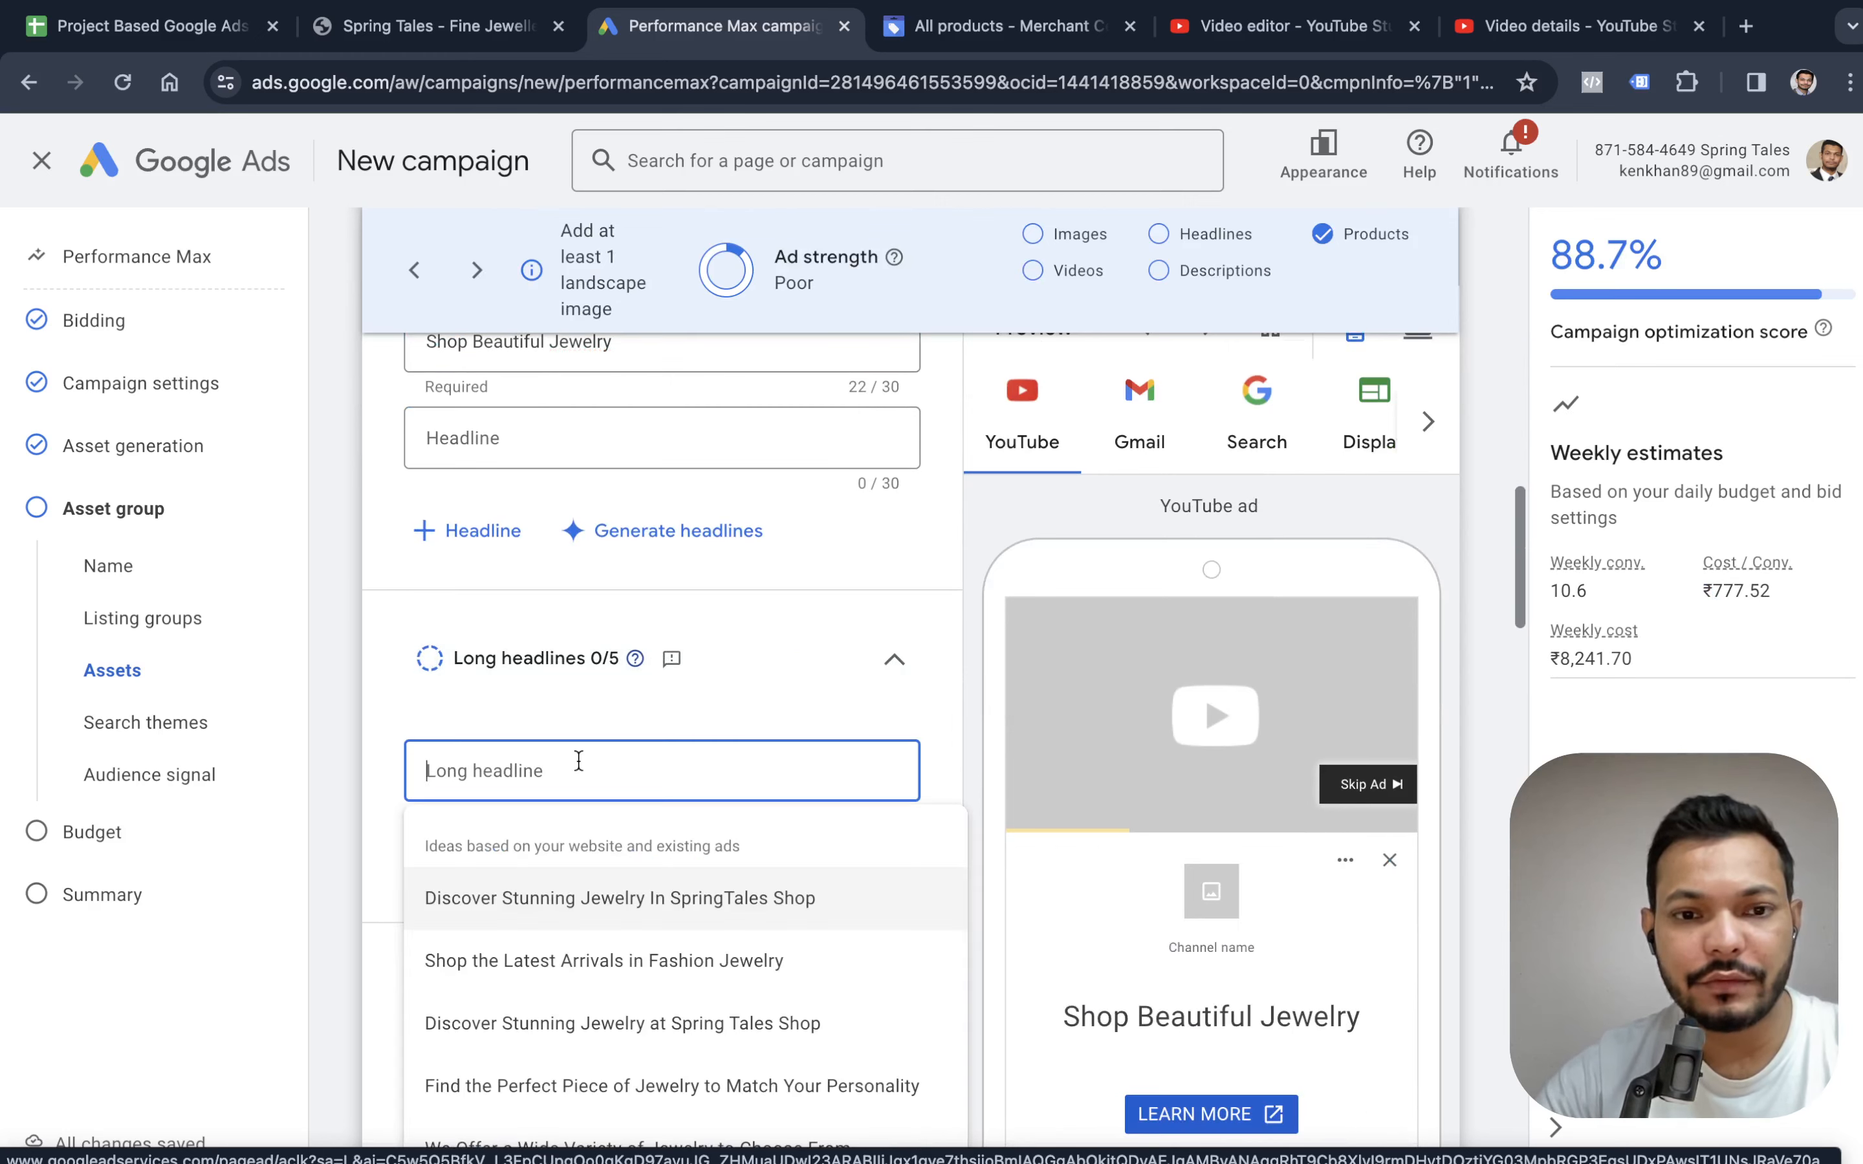
{"action": "left_click", "coordinate": [603, 898]}
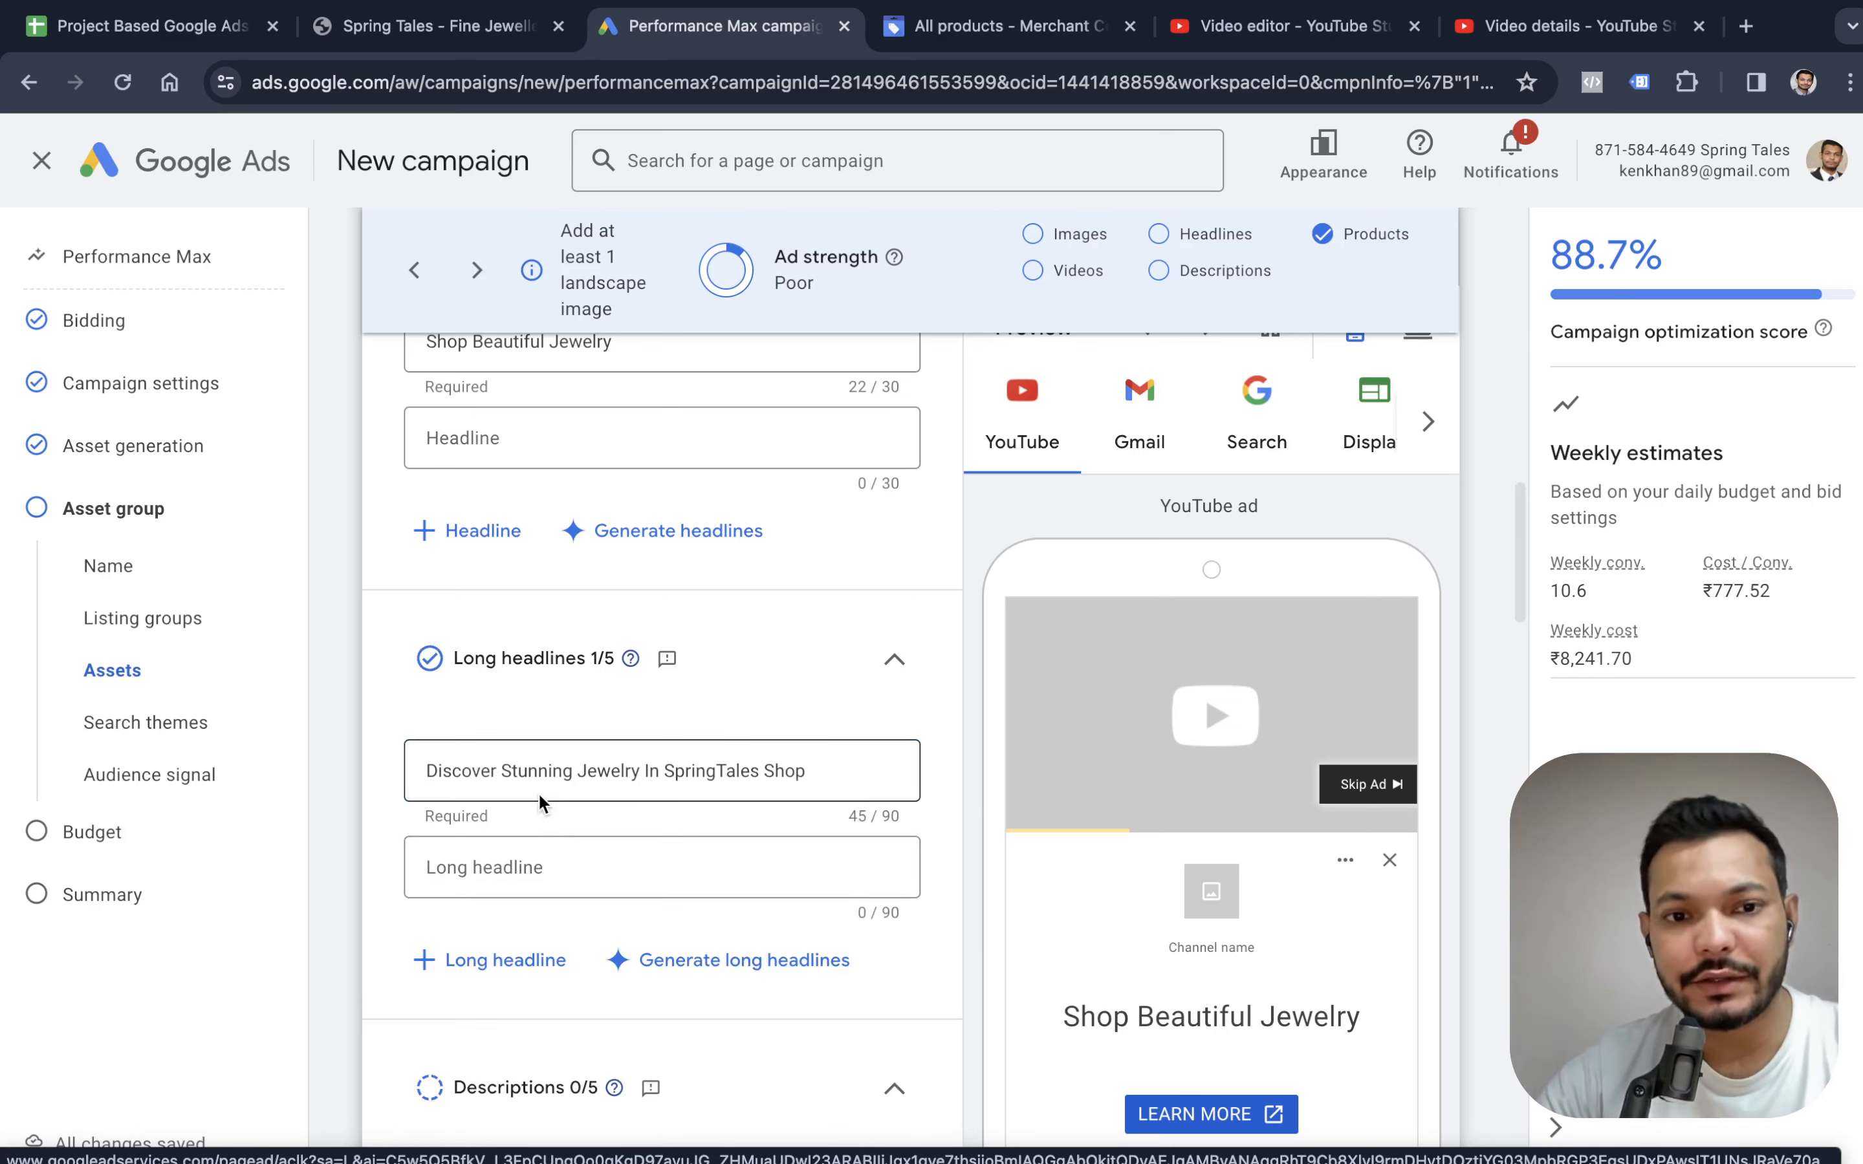
Fill the short description with the suggestion "Absolutely love the necklace I purchased from Spring Tales".
{"action": "scroll", "coordinate": [809, 789], "scroll_direction": "down", "scroll_amount": 6}
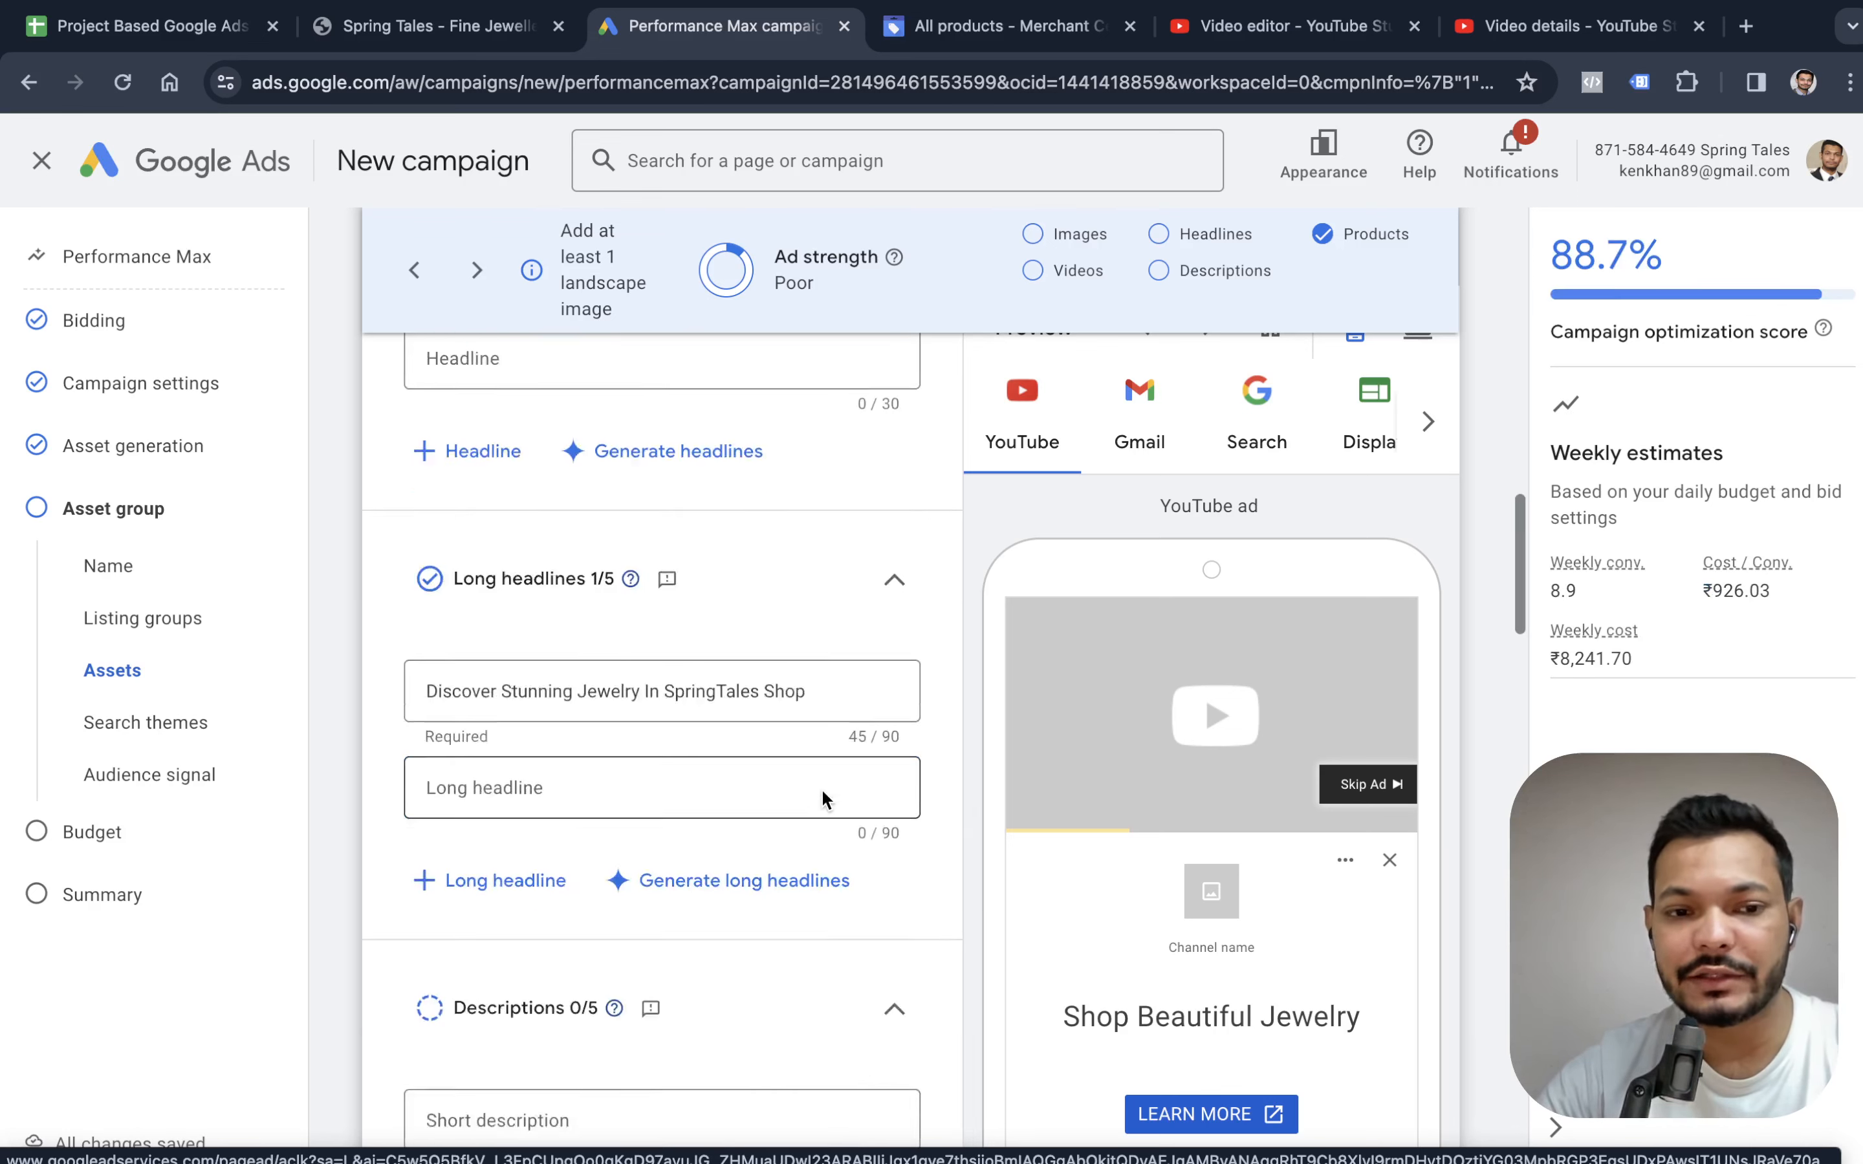
{"action": "left_click", "coordinate": [543, 714]}
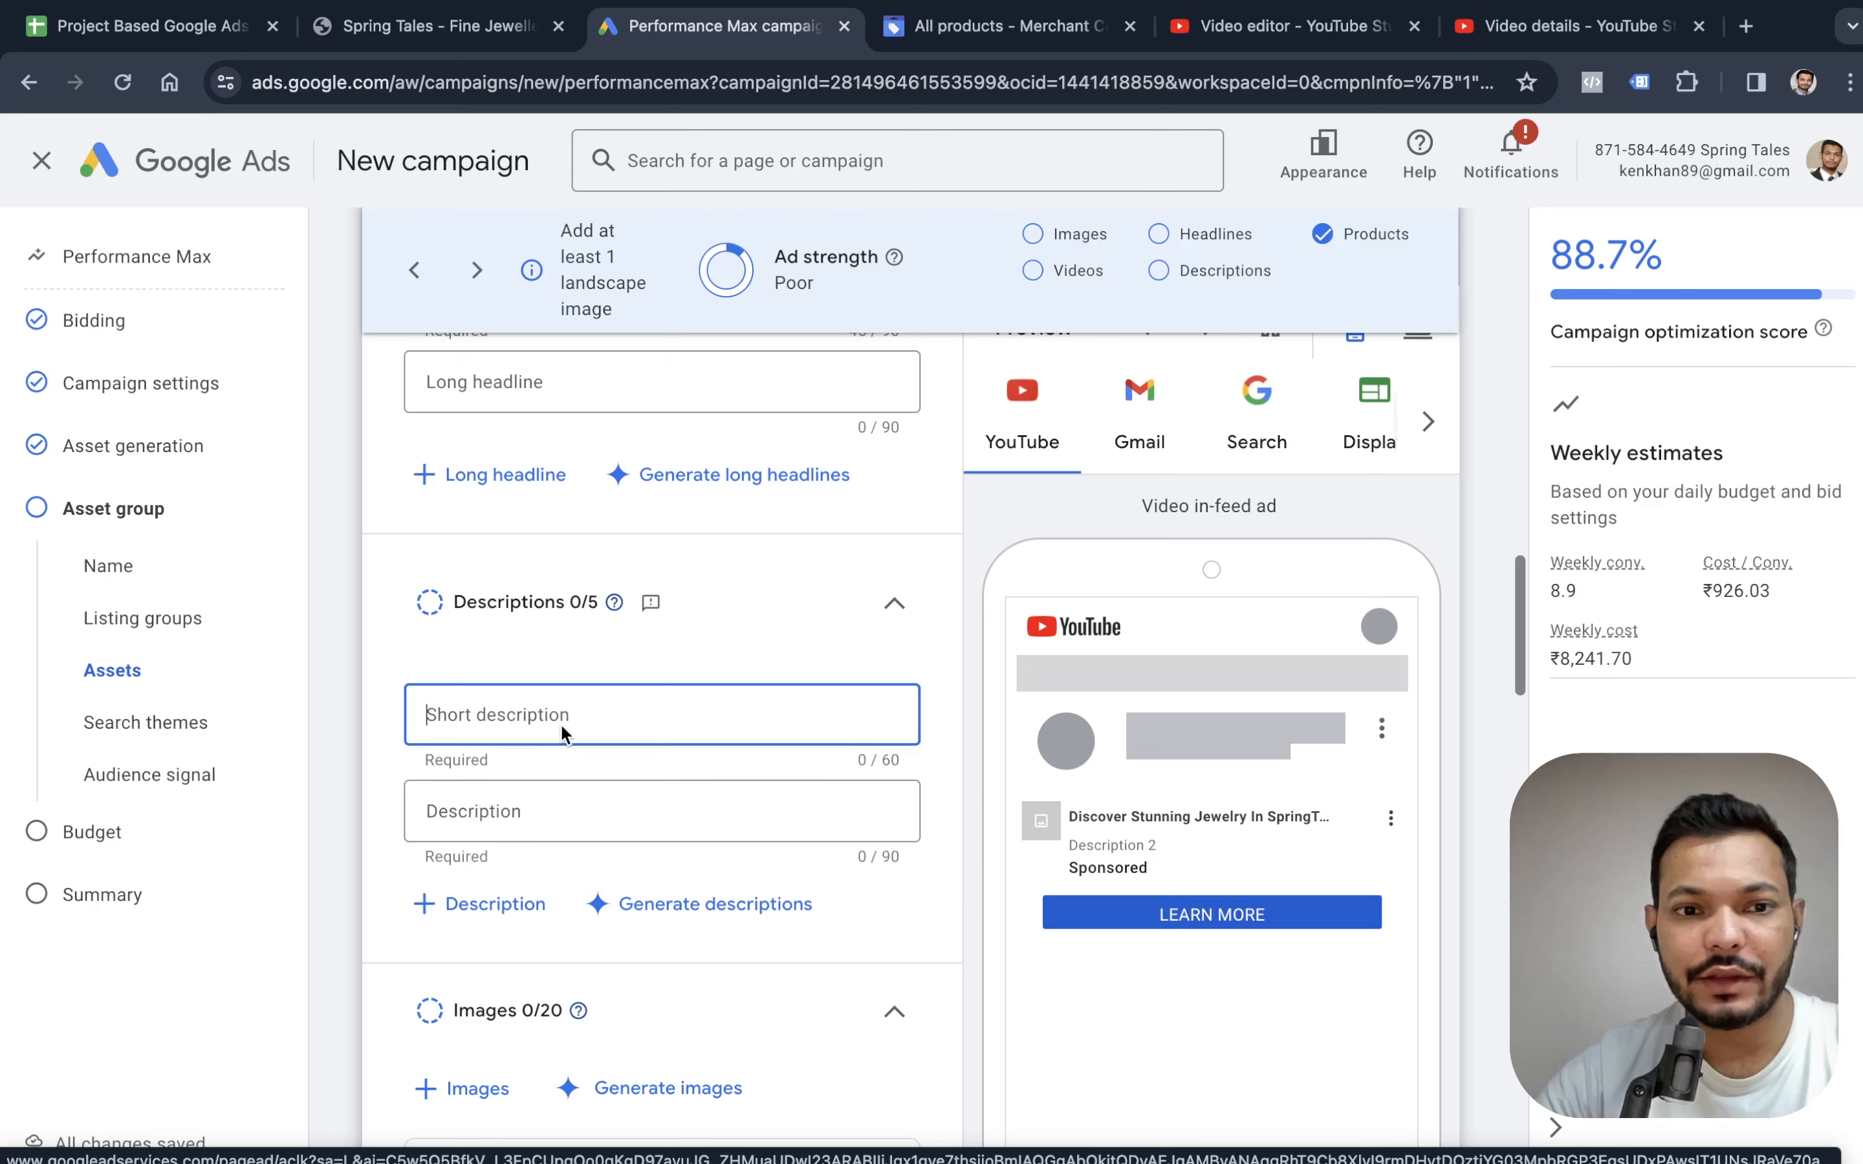
{"action": "left_click", "coordinate": [592, 854]}
Add two suggested images to the asset group: the generated diamond necklace and the free stock ring with earrings.
{"action": "scroll", "coordinate": [622, 775], "scroll_direction": "down", "scroll_amount": 2}
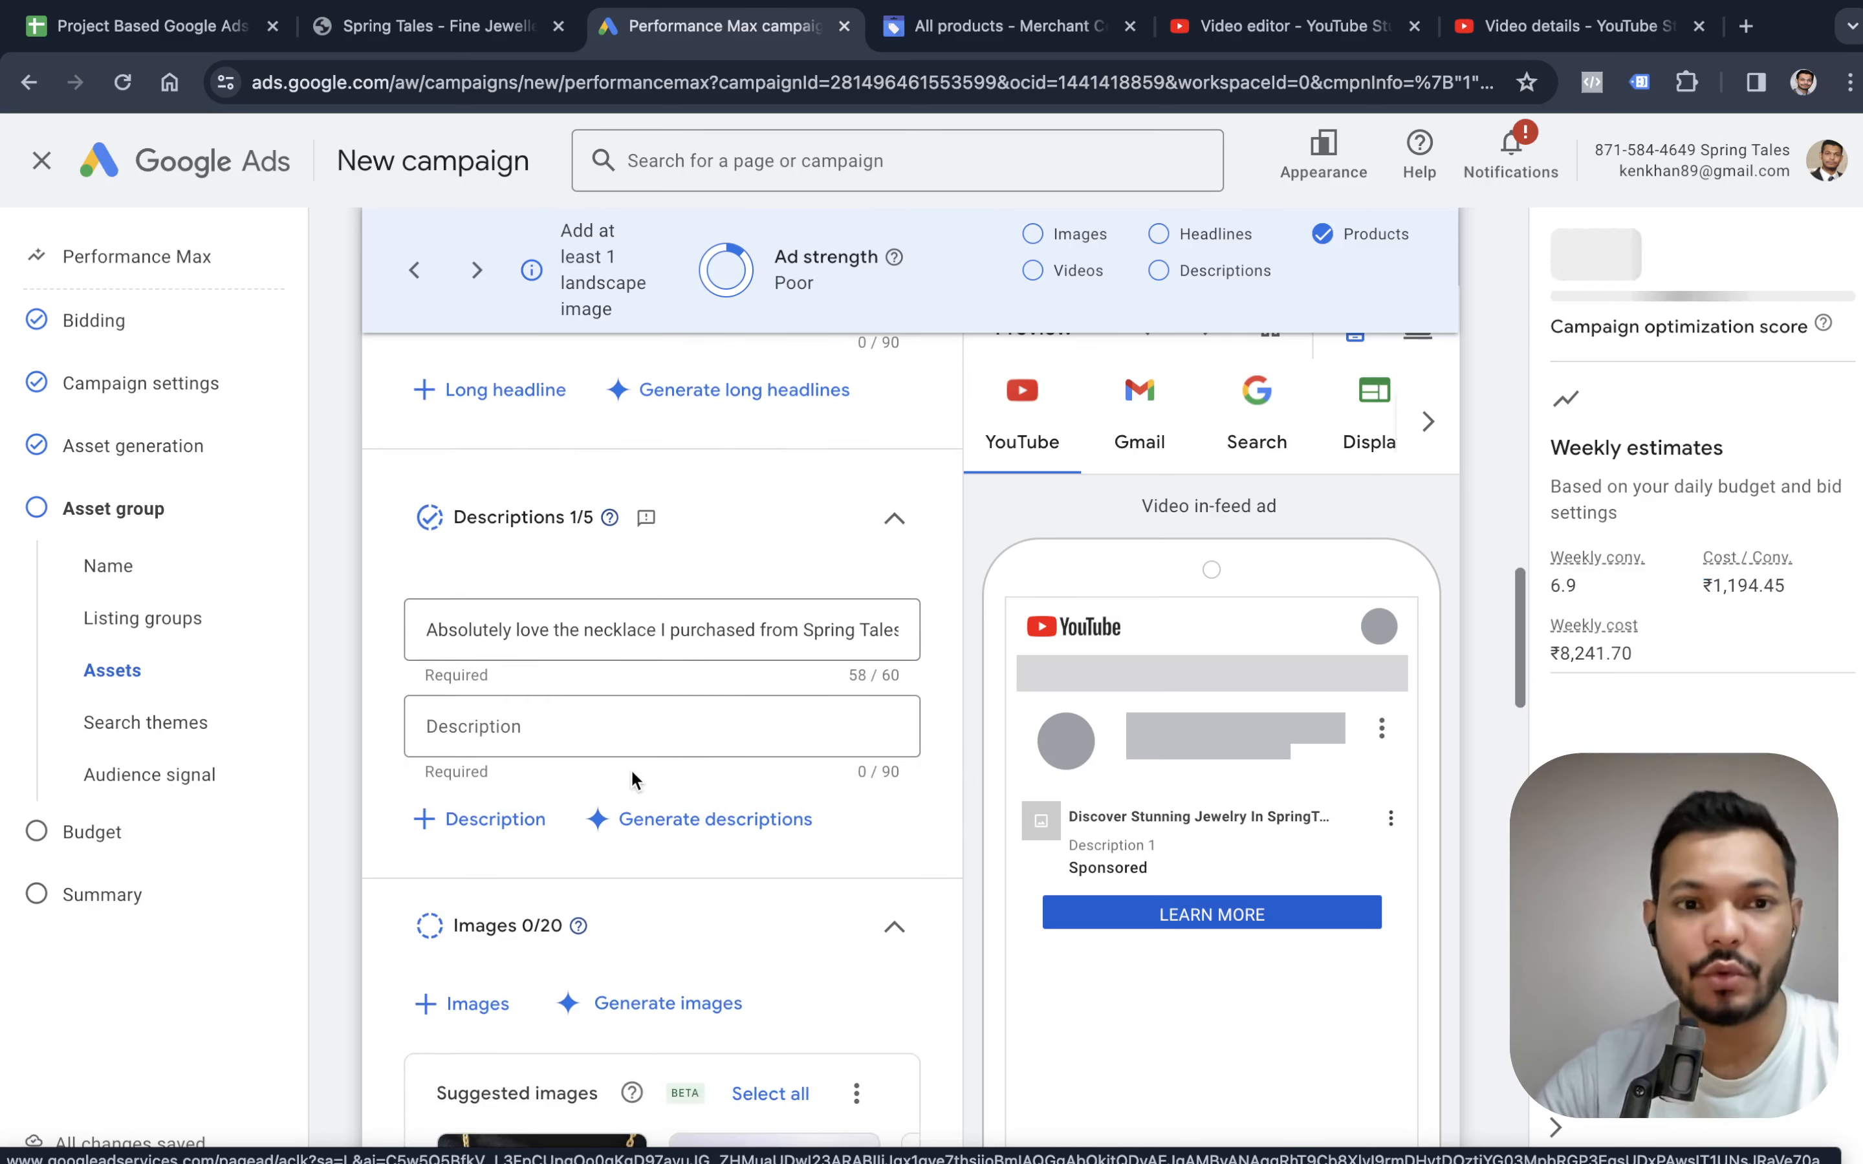
{"action": "scroll", "coordinate": [631, 768], "scroll_direction": "down", "scroll_amount": 5}
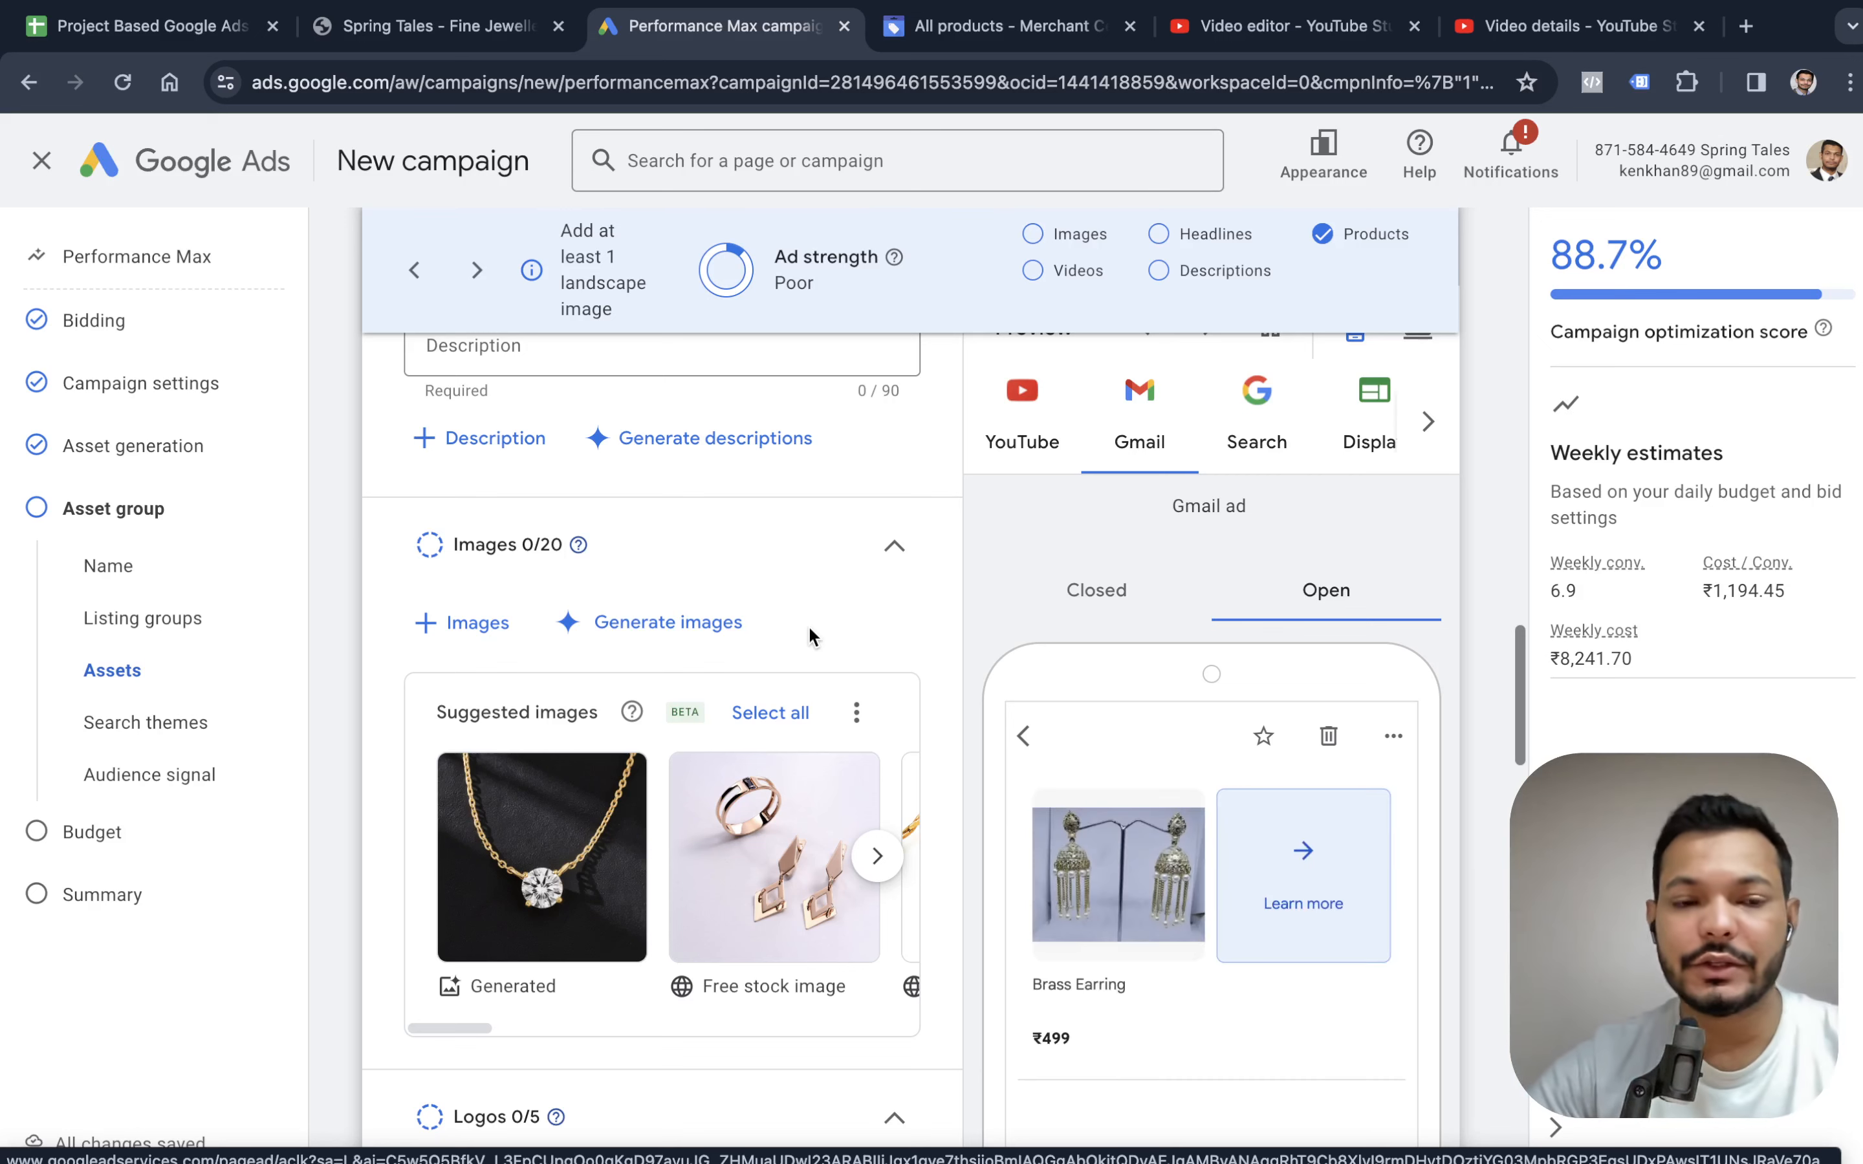
{"action": "mouse_move", "coordinate": [535, 861]}
{"action": "scroll", "coordinate": [531, 858], "scroll_direction": "down", "scroll_amount": 1}
{"action": "scroll", "coordinate": [568, 816], "scroll_direction": "down", "scroll_amount": 1}
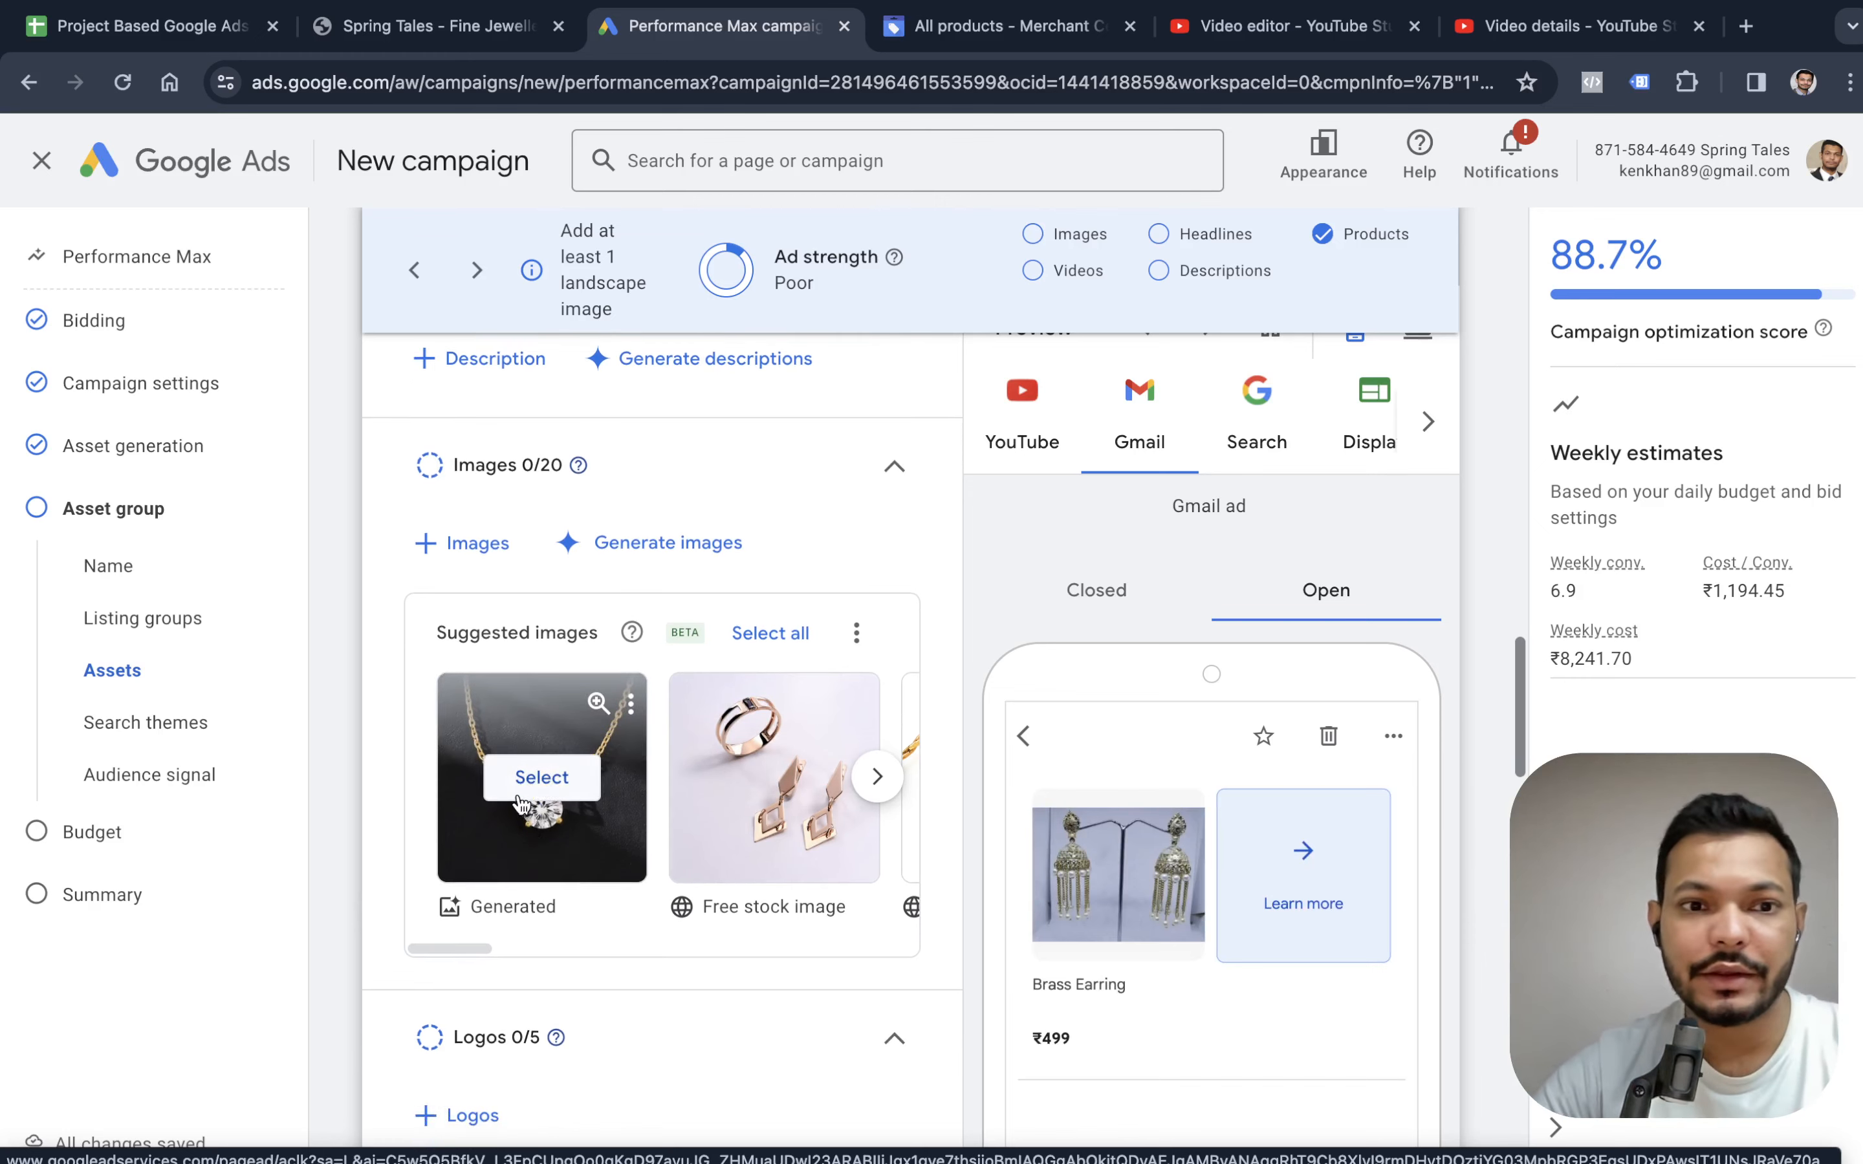
{"action": "left_click", "coordinate": [531, 777]}
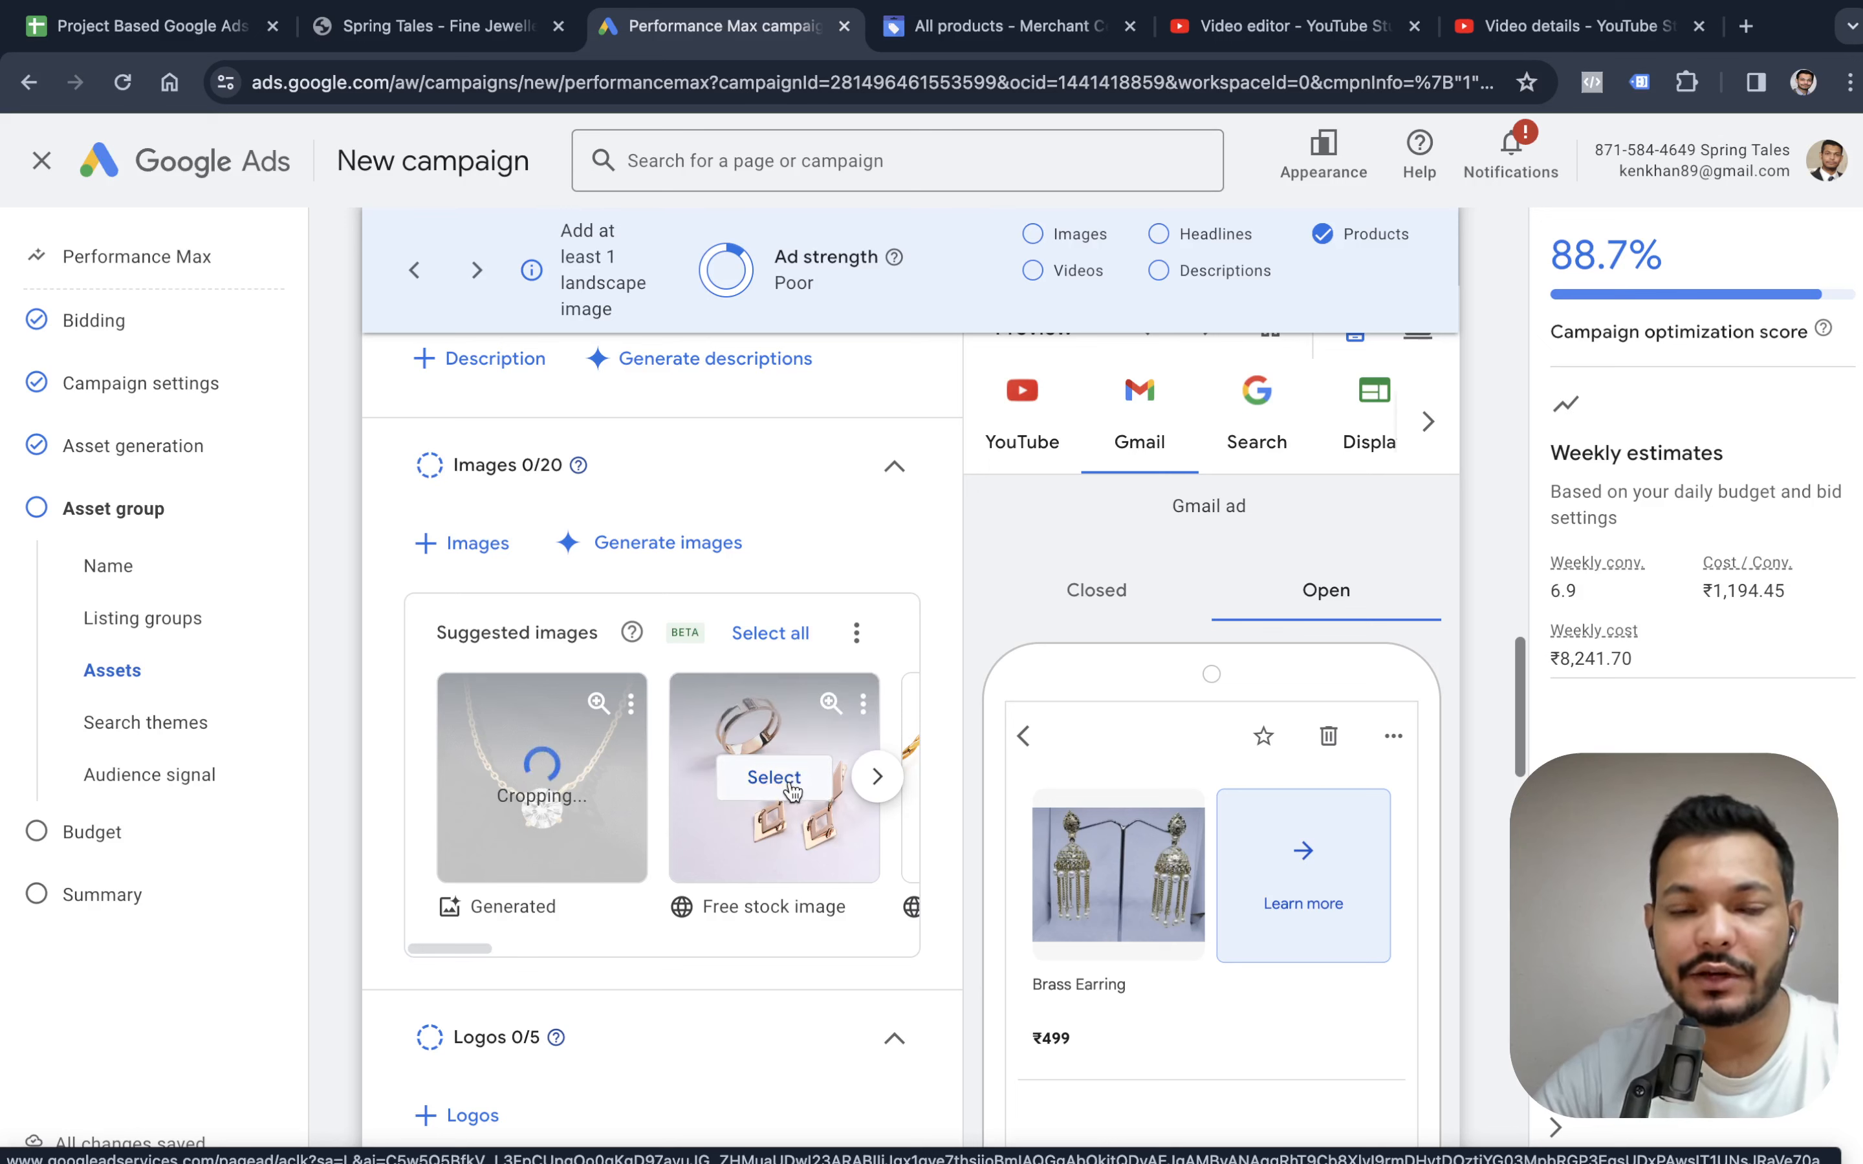
{"action": "left_click", "coordinate": [789, 779]}
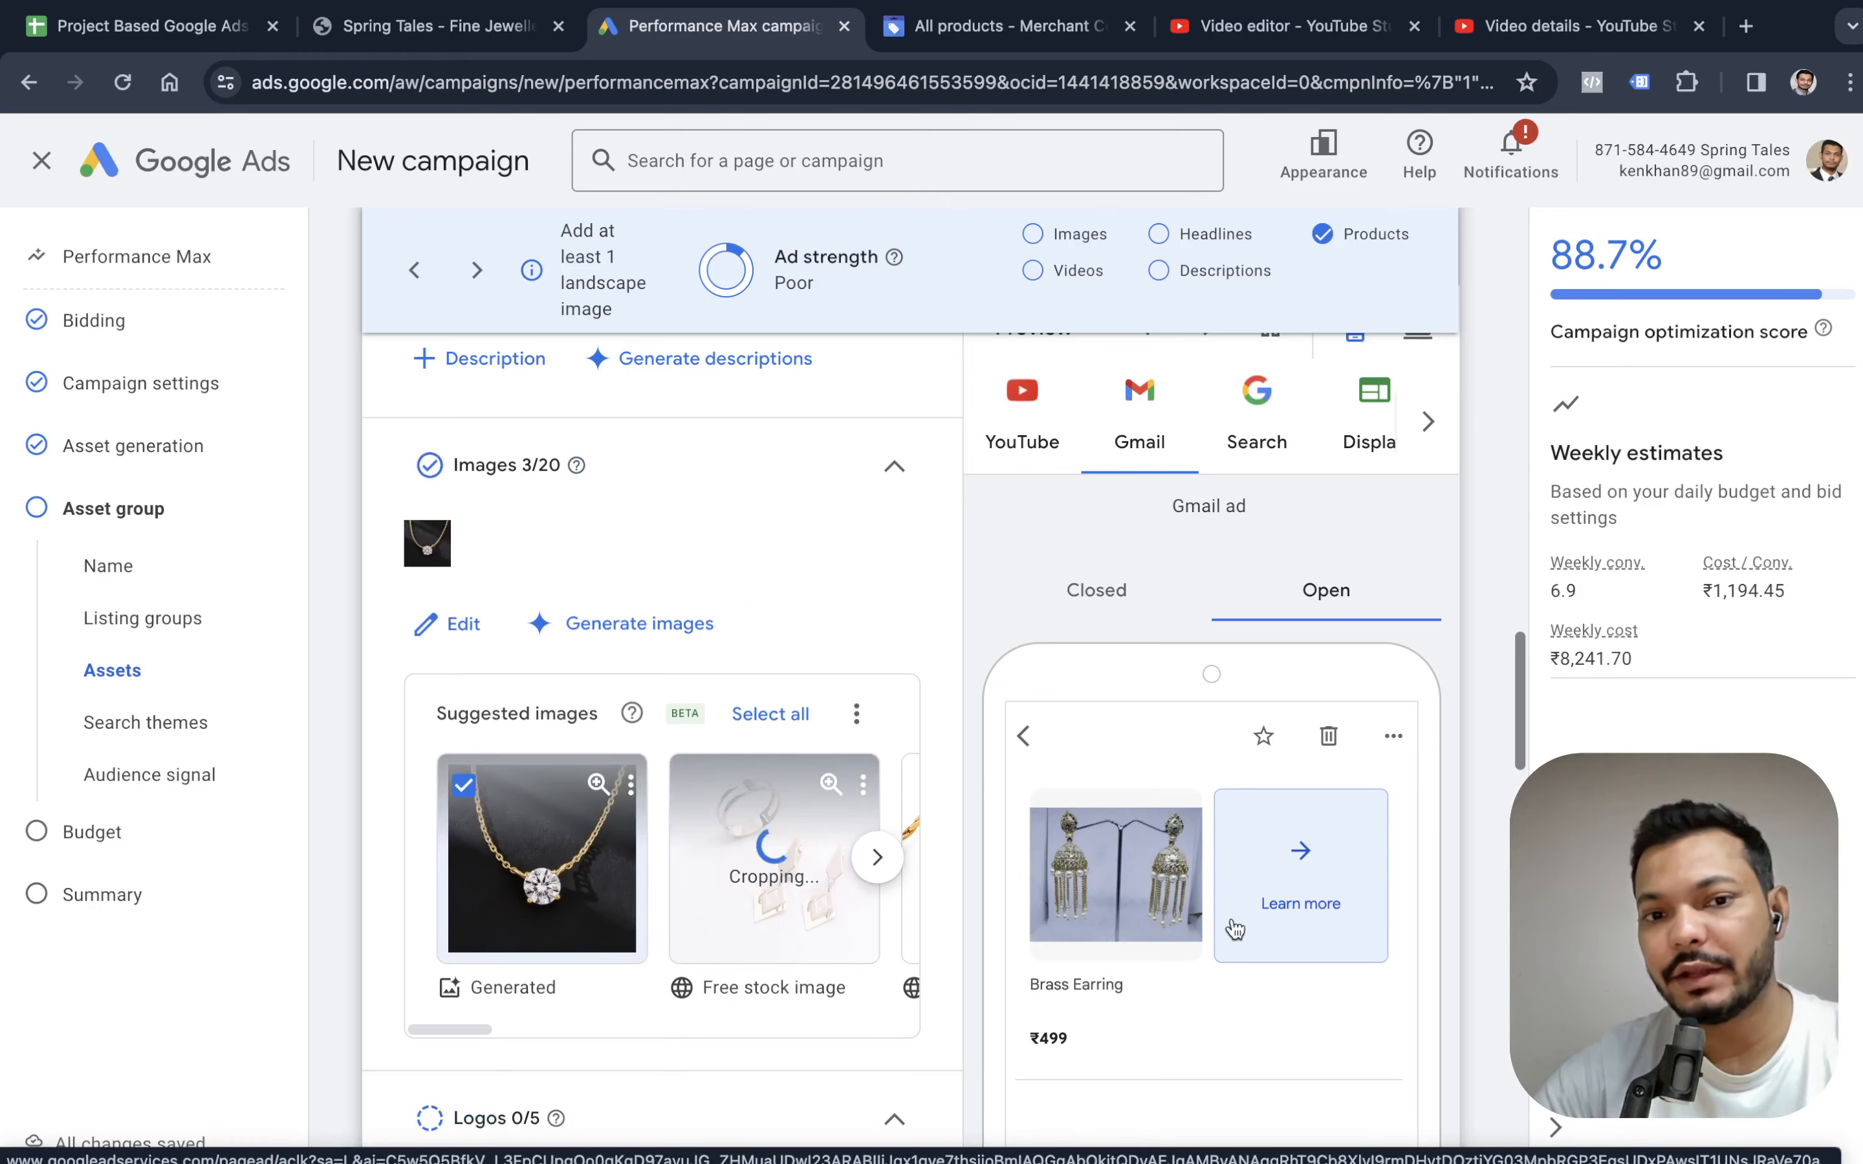
Switch to the Spring Tales website and capture a screenshot of the store name in its header.
{"action": "scroll", "coordinate": [822, 763], "scroll_direction": "down", "scroll_amount": 1}
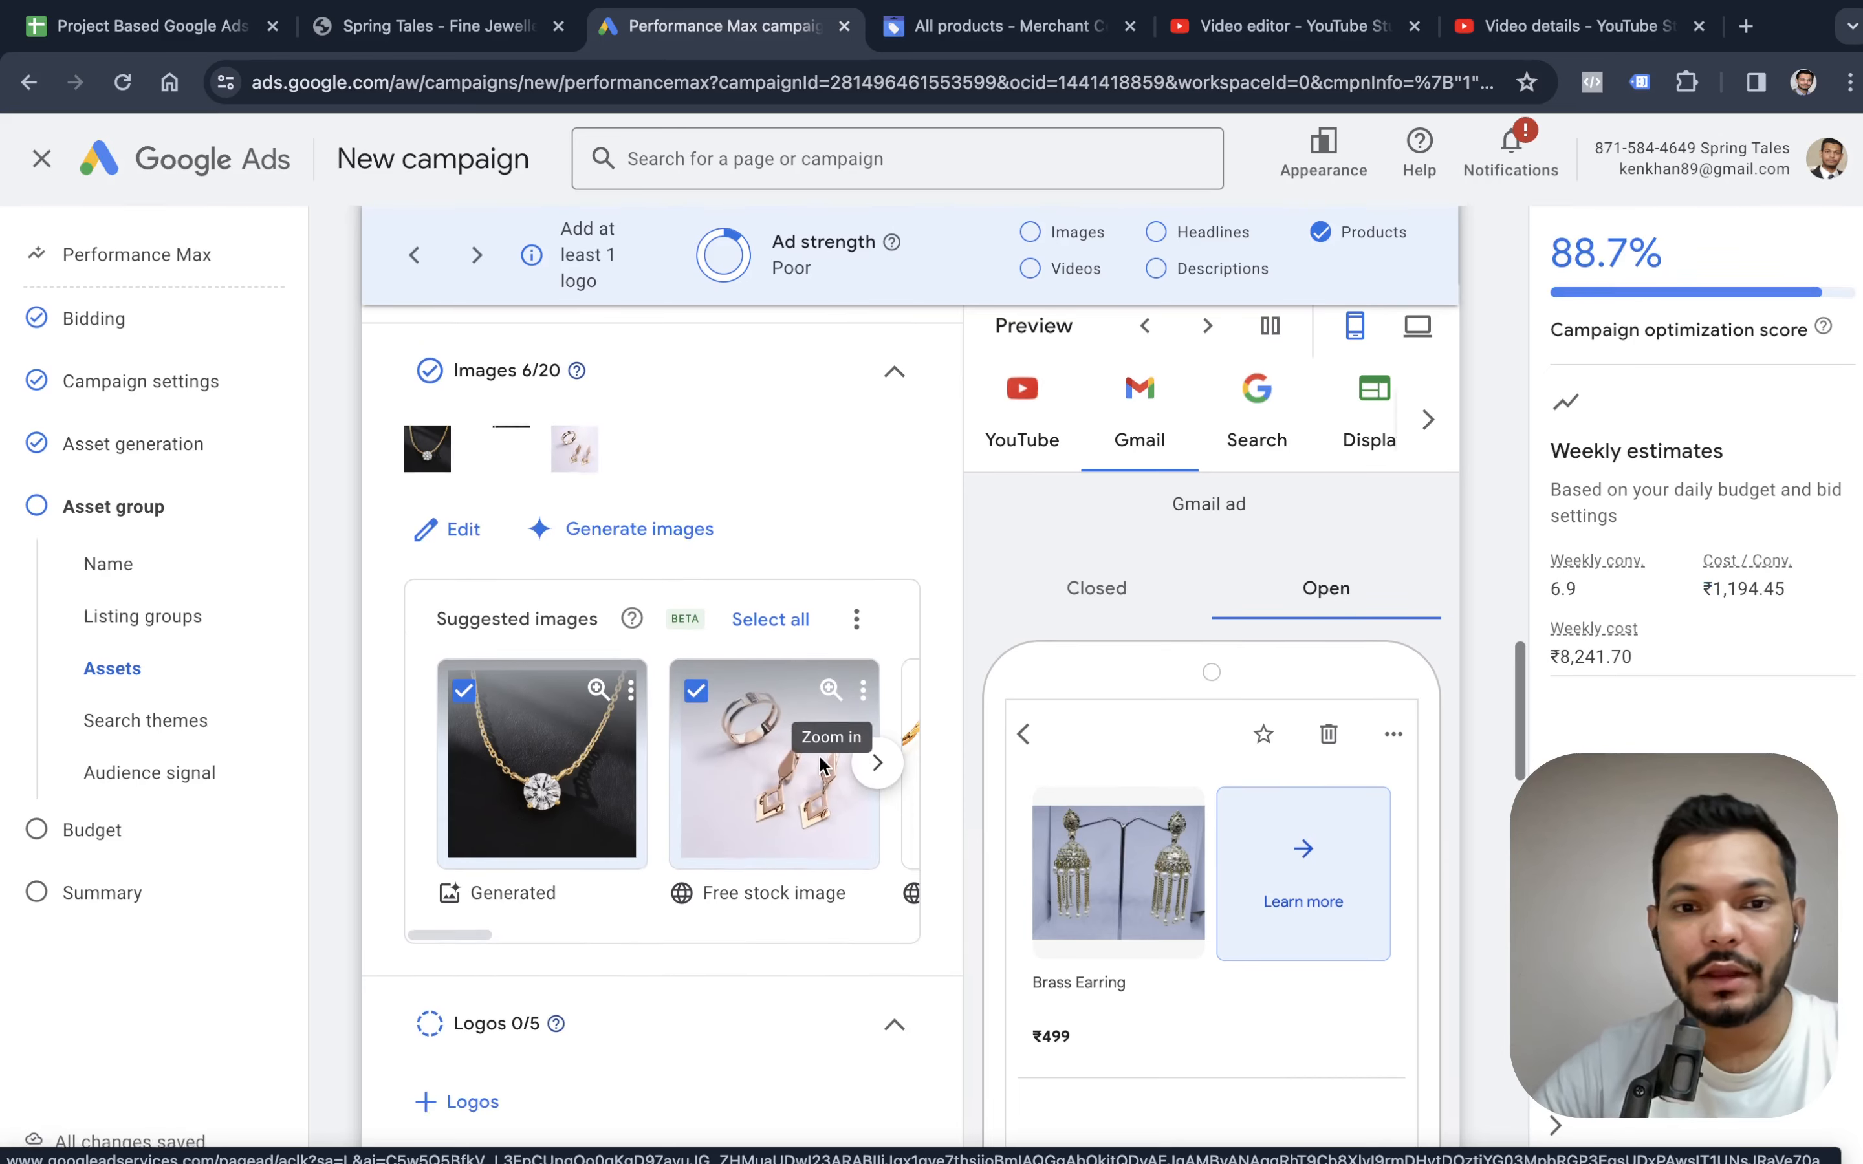
{"action": "scroll", "coordinate": [822, 763], "scroll_direction": "down", "scroll_amount": 4}
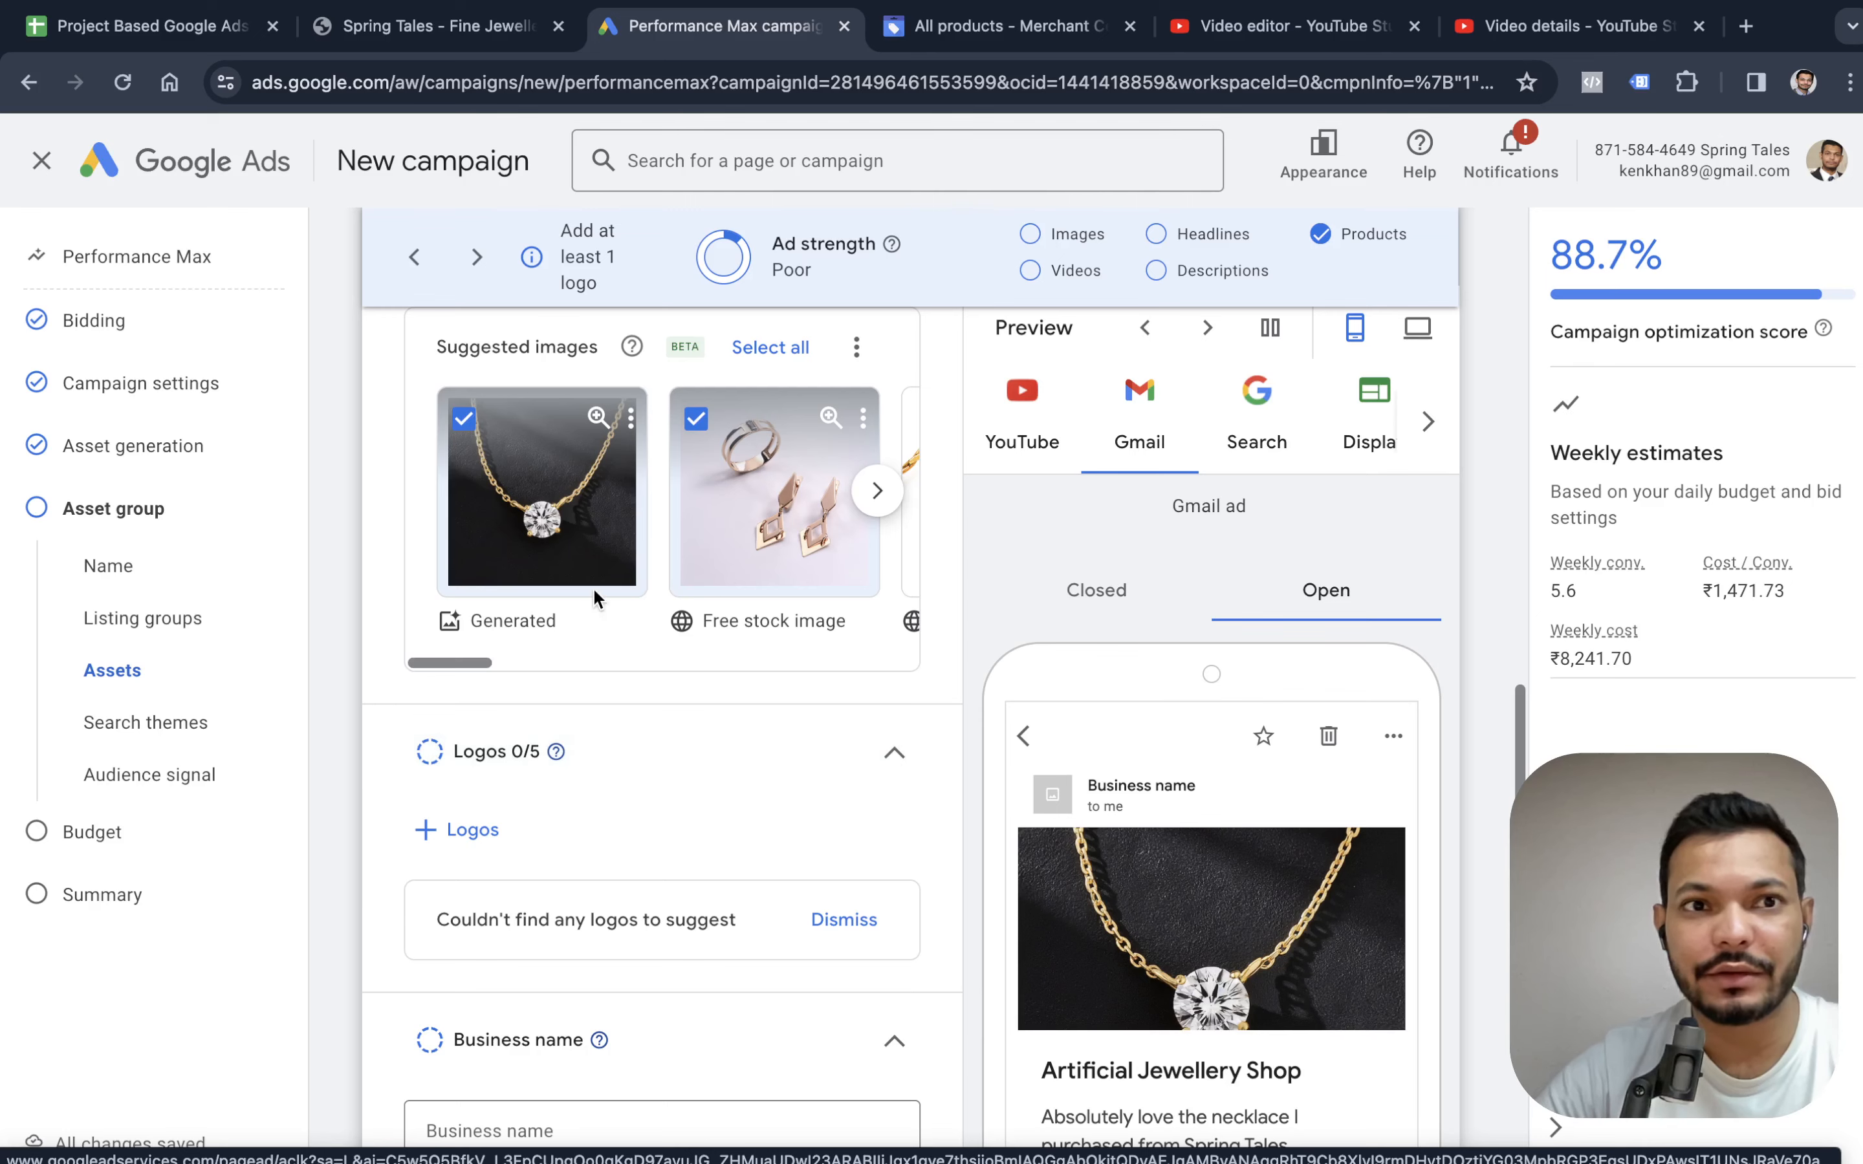
{"action": "left_click", "coordinate": [417, 31]}
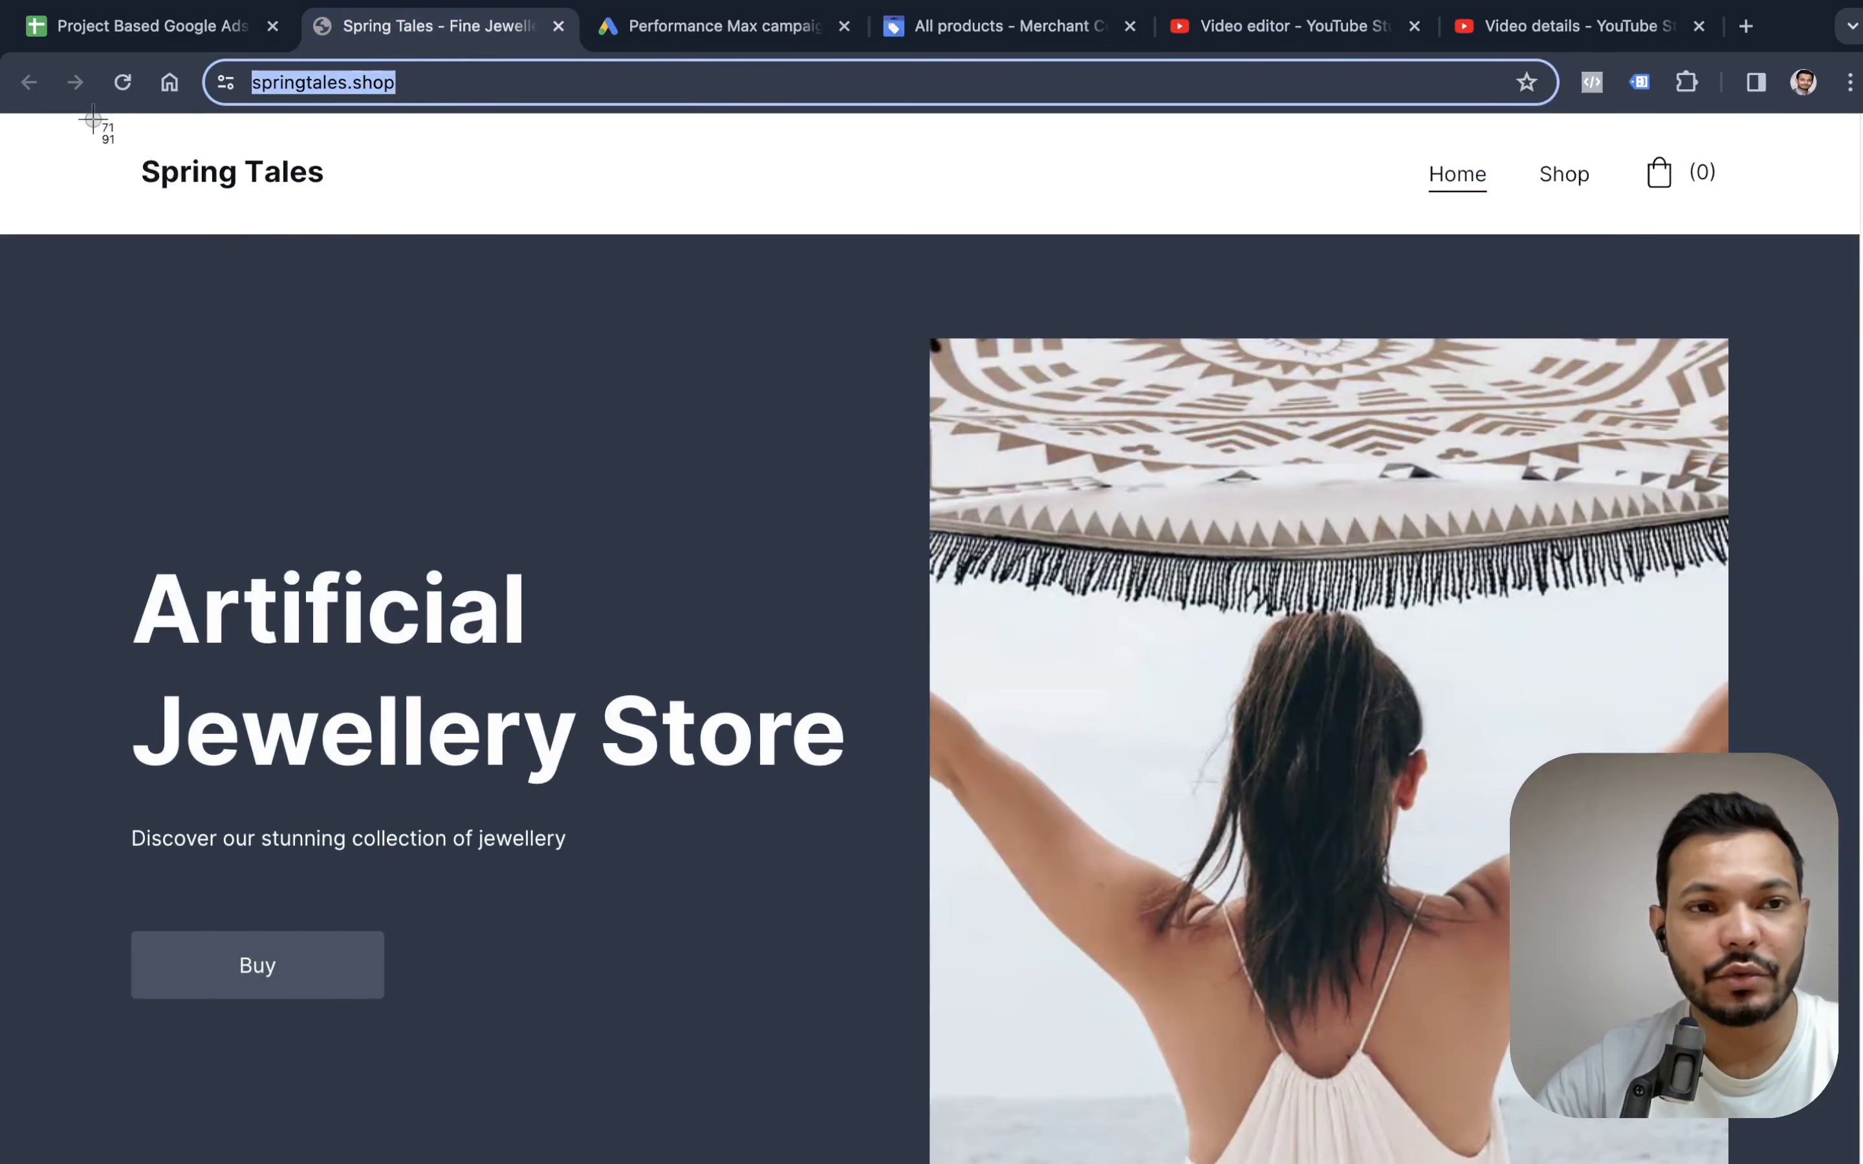
{"action": "left_click_drag", "start_coordinate": [93, 118], "coordinate": [361, 235]}
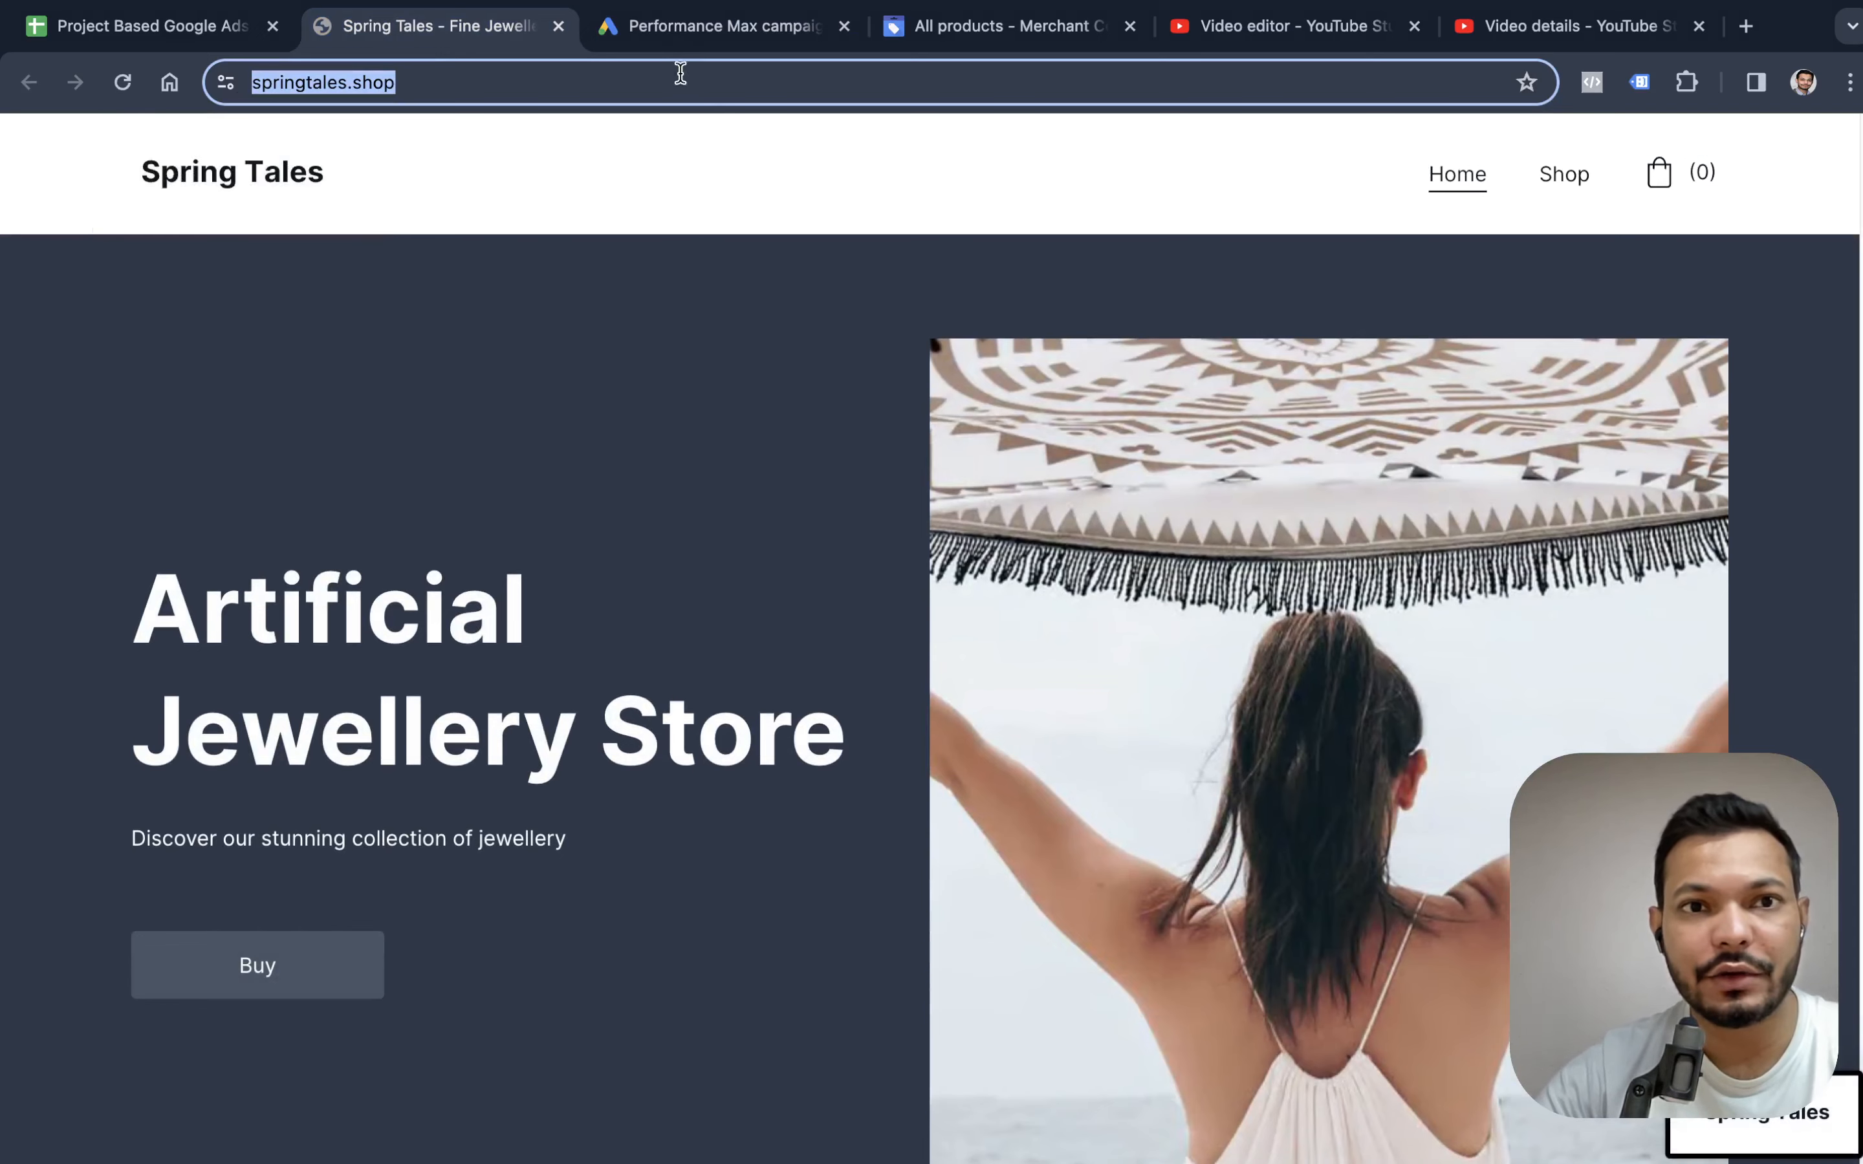
Switch back to the Google Ads campaign and open the upload option for the asset group's logos.
{"action": "left_click", "coordinate": [697, 33]}
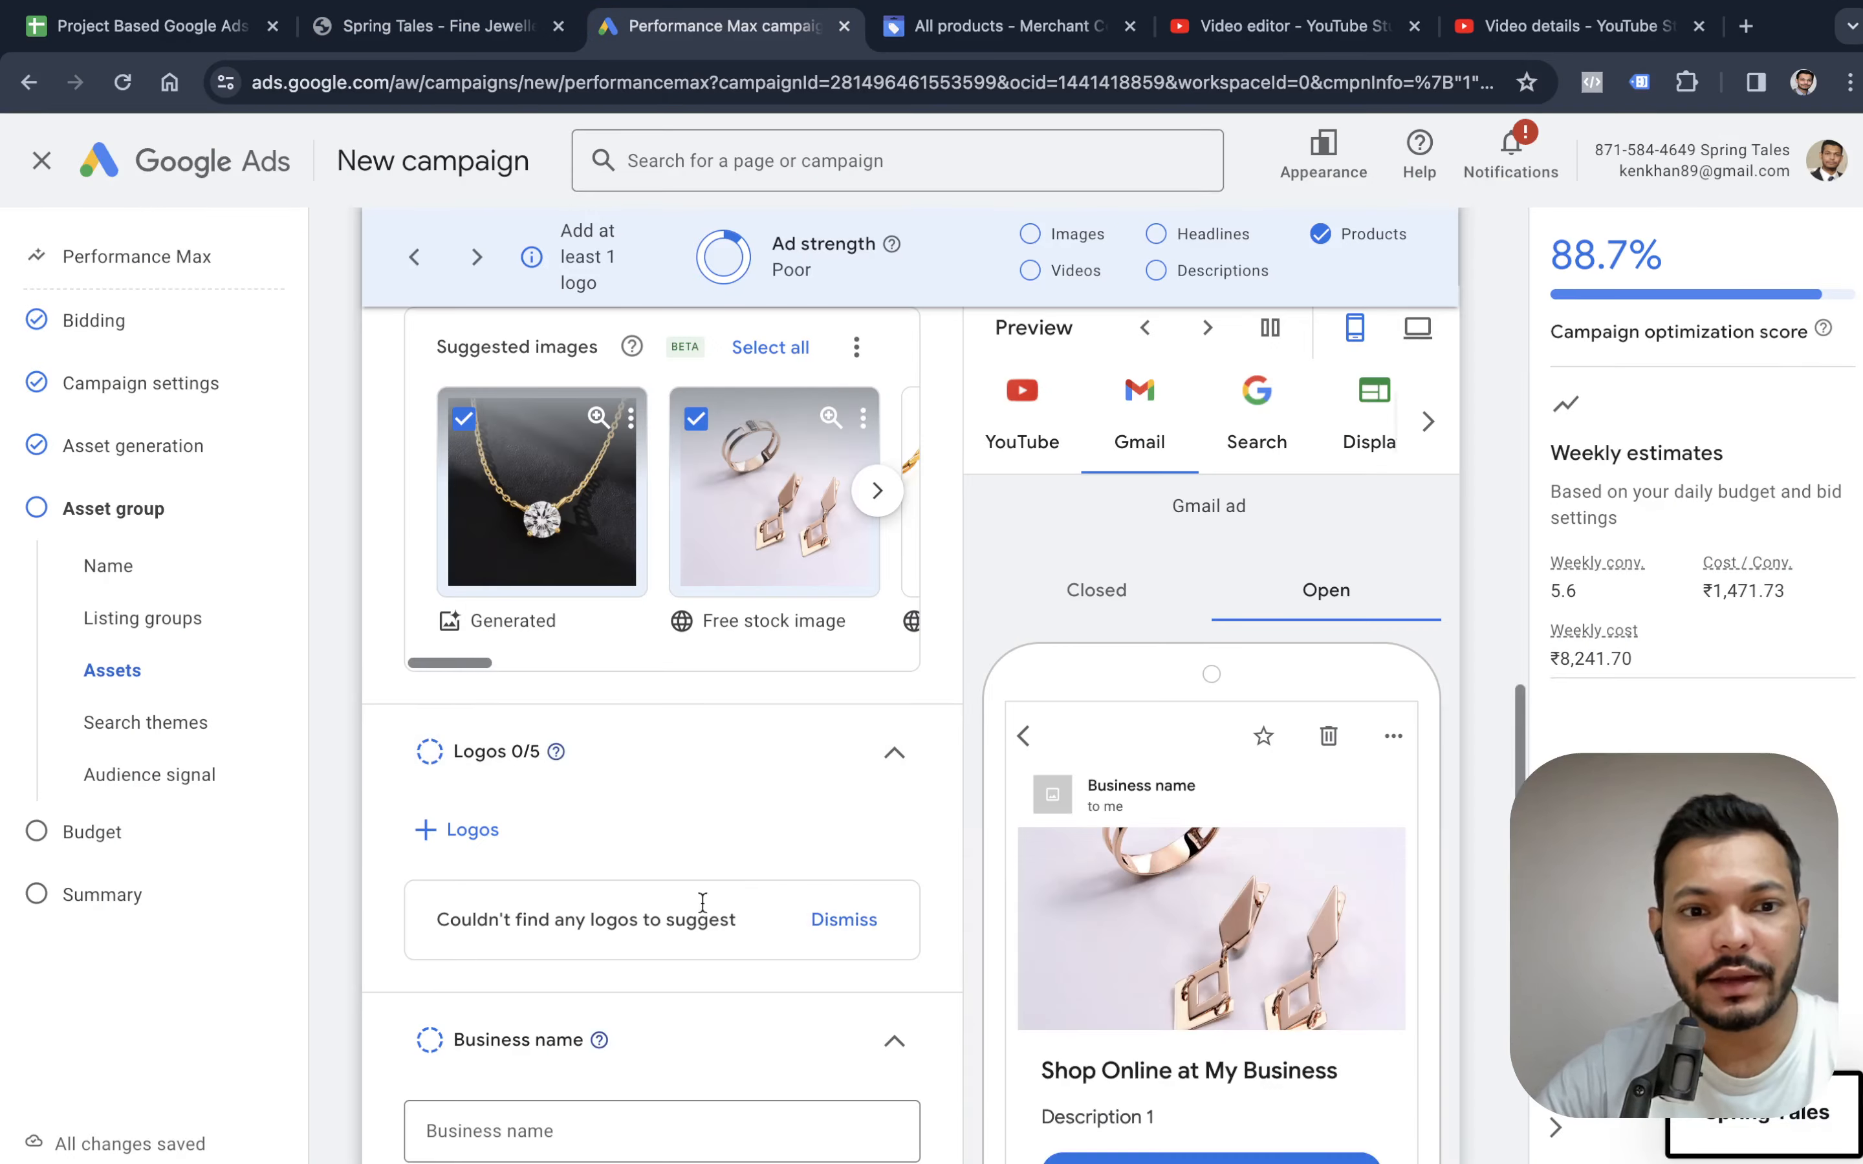
{"action": "left_click", "coordinate": [490, 837]}
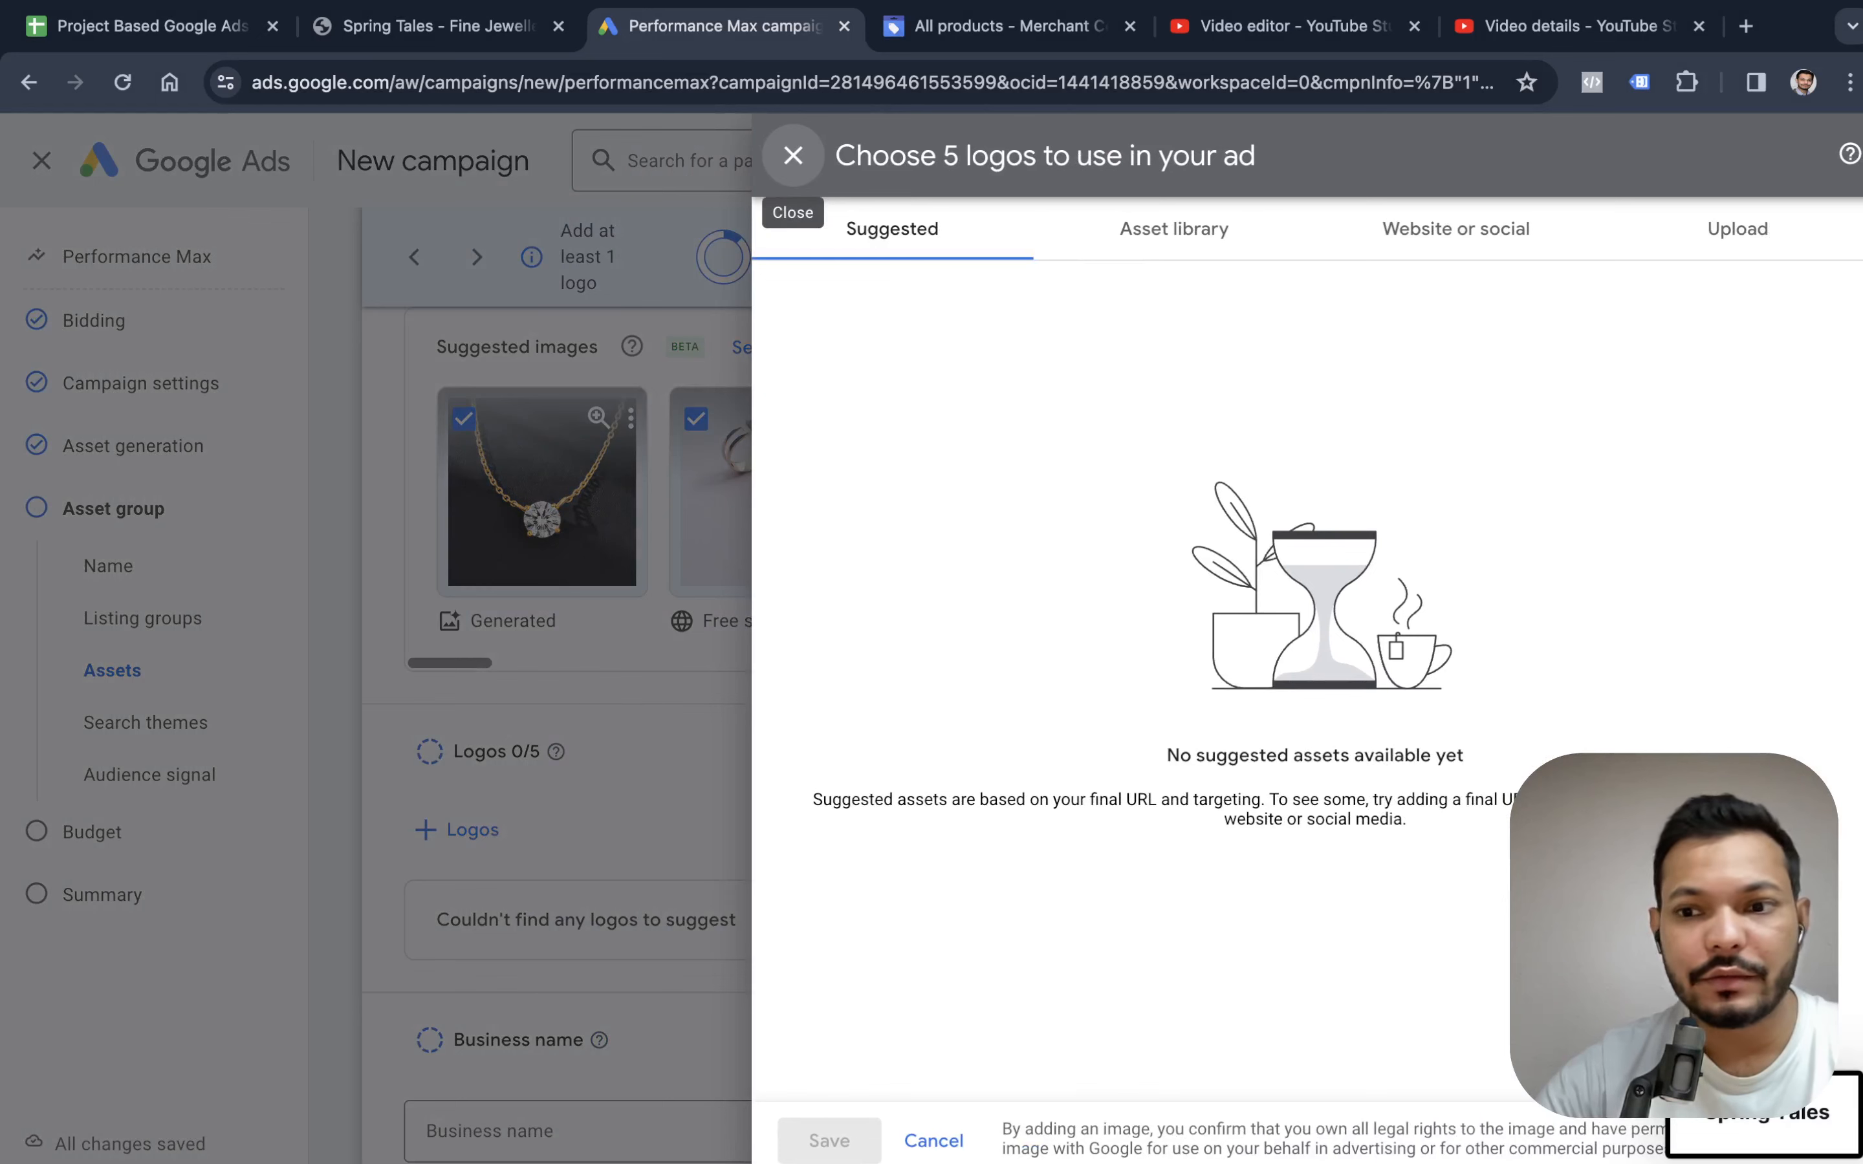
{"action": "left_click", "coordinate": [1717, 248]}
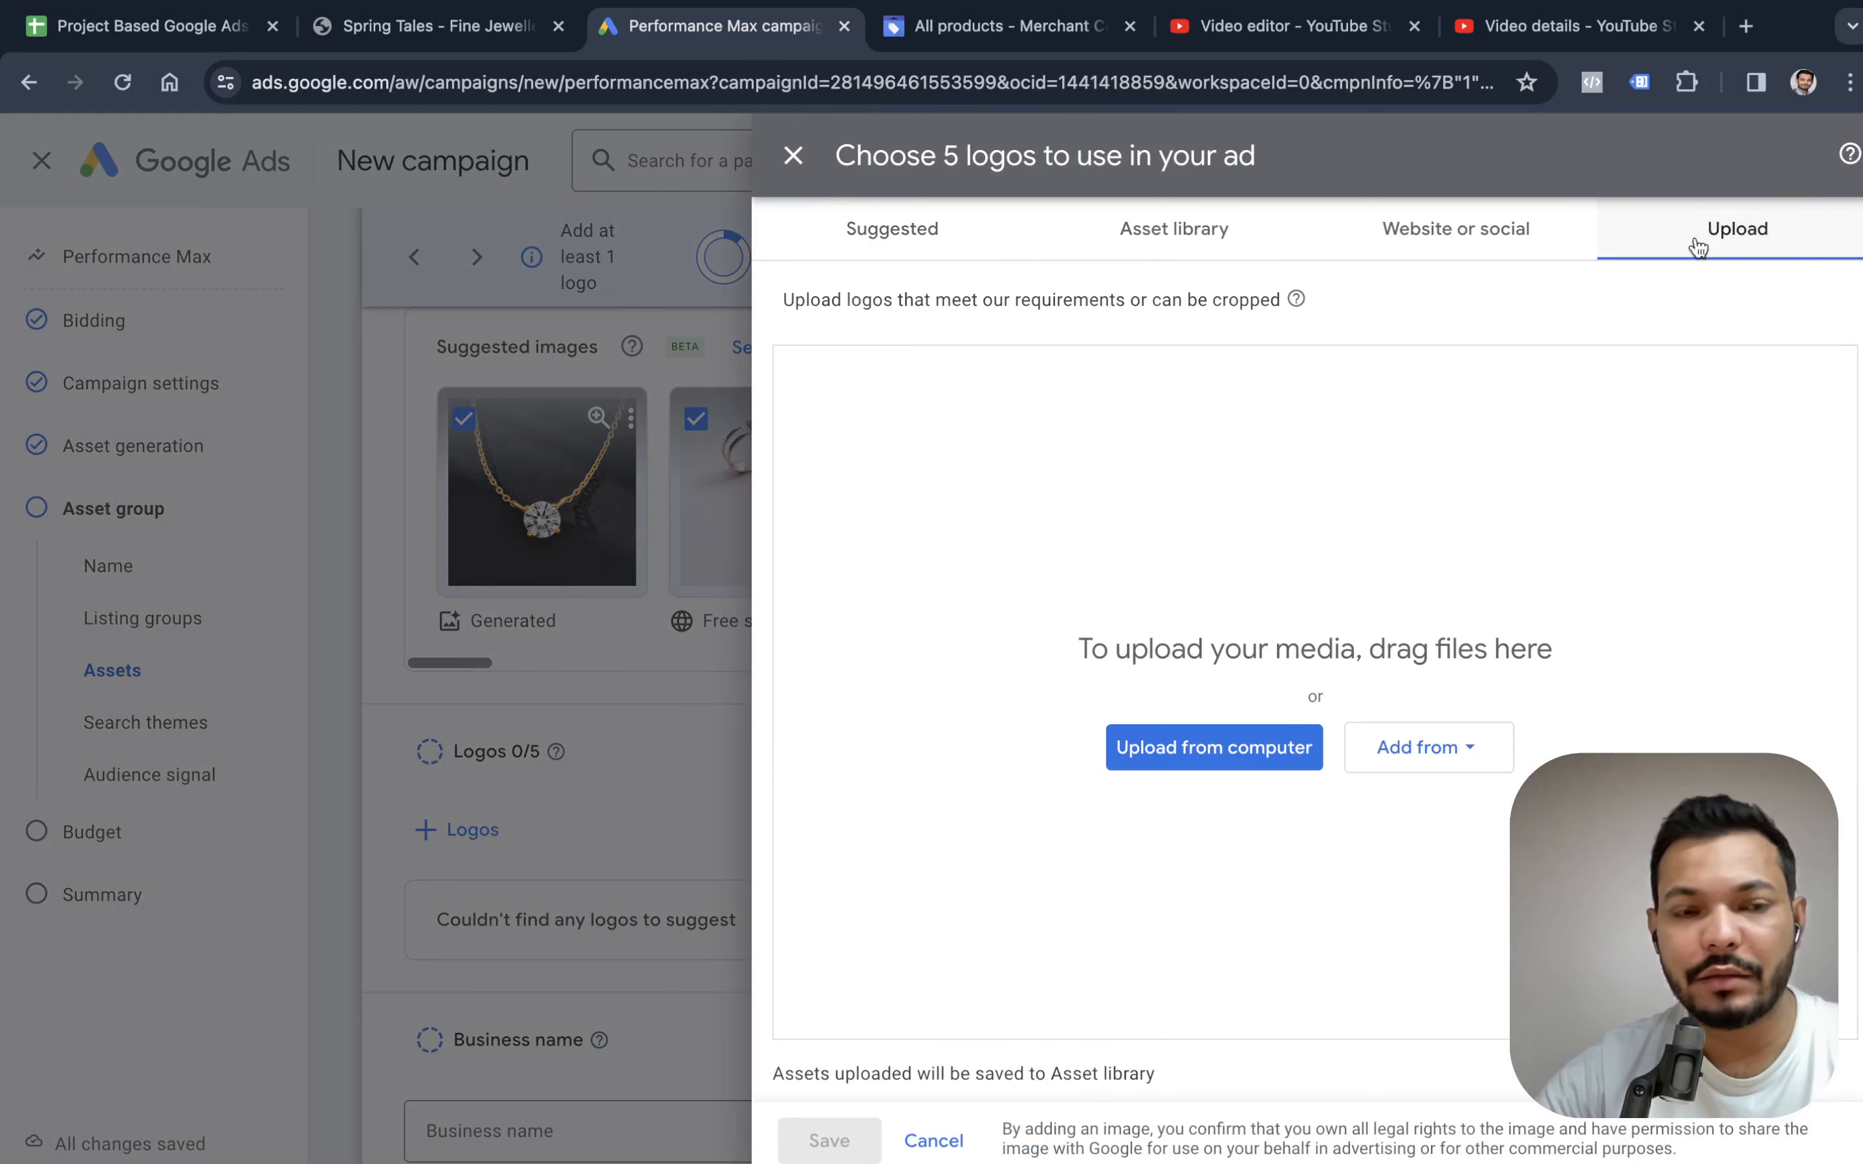
Capture the Spring Tales name in the website header again and upload the screenshot as a logo in Google Ads.
{"action": "left_click", "coordinate": [471, 32]}
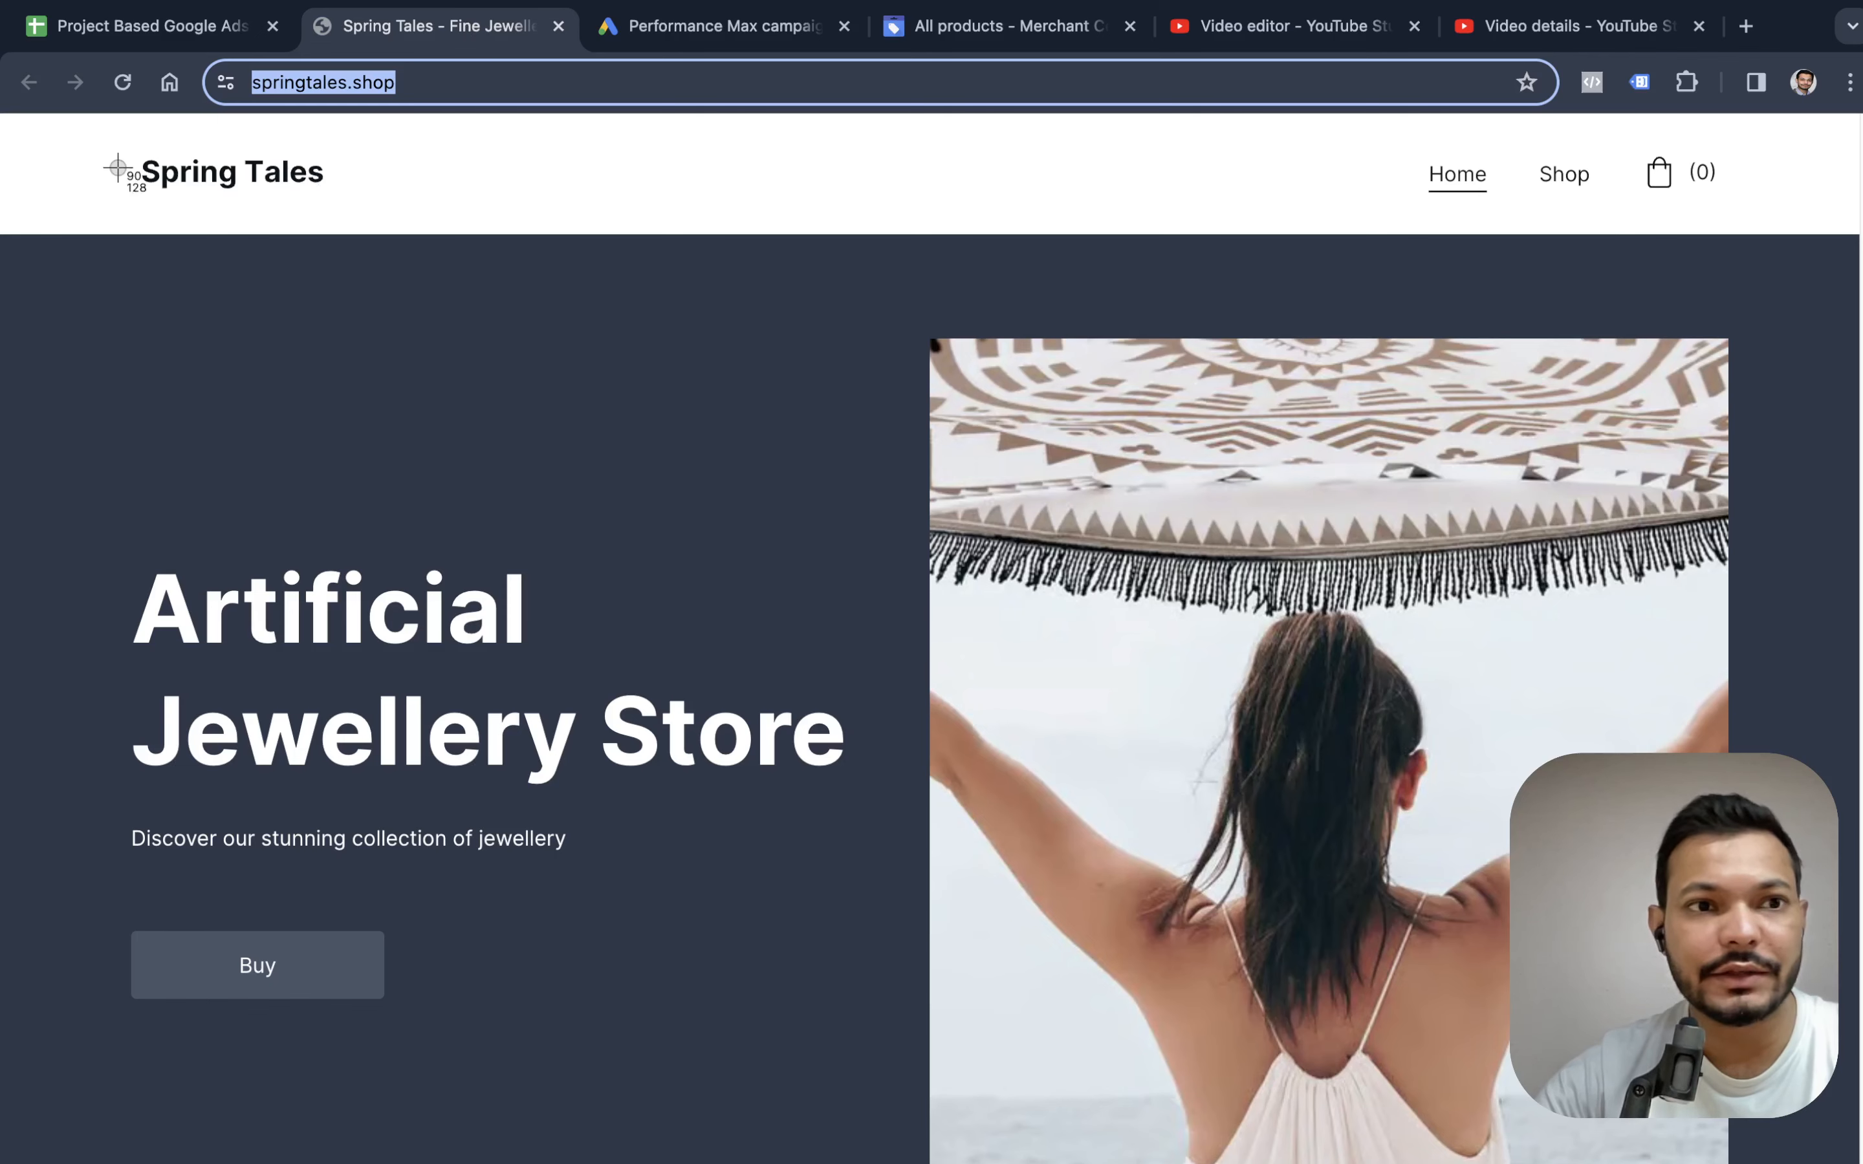
{"action": "left_click_drag", "start_coordinate": [119, 120], "coordinate": [390, 254]}
{"action": "left_click", "coordinate": [665, 16]}
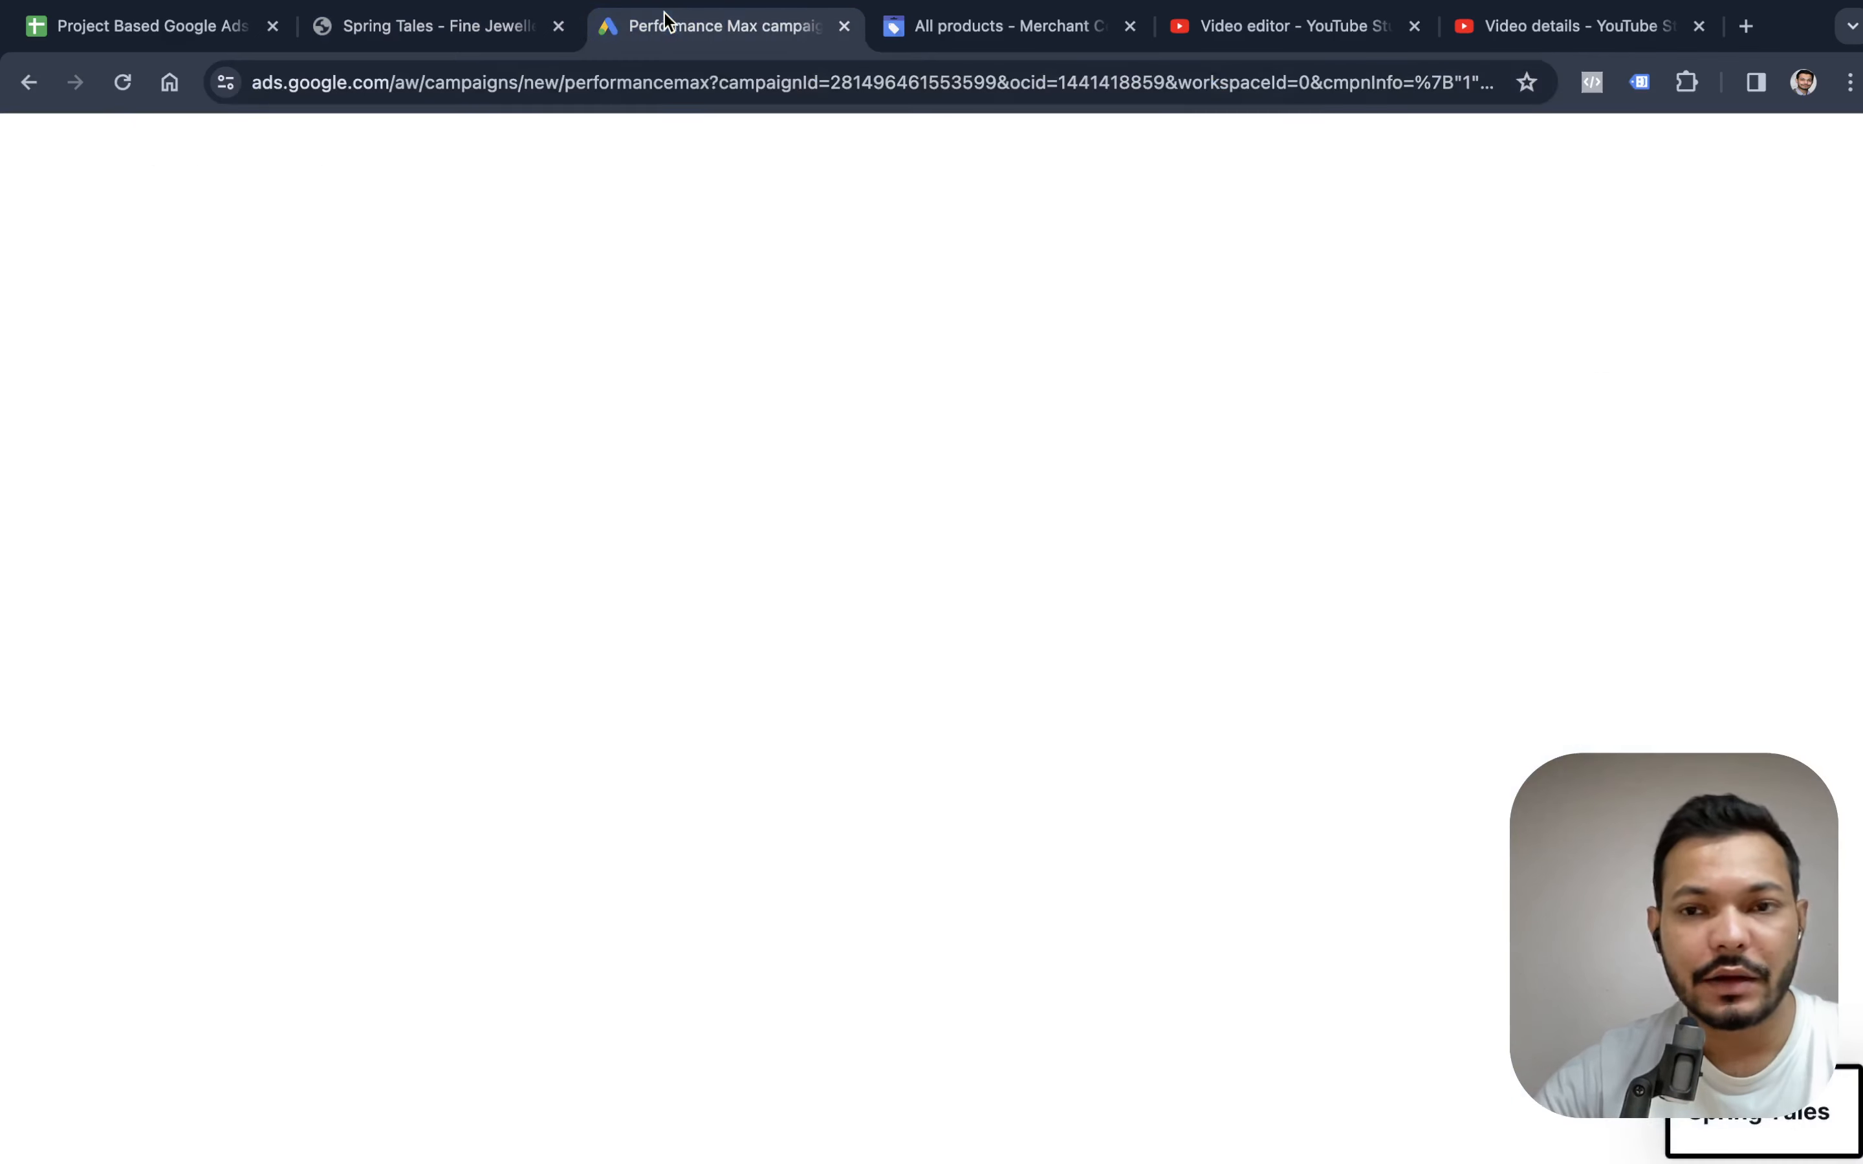
{"action": "left_click_drag", "start_coordinate": [1763, 1117], "coordinate": [1228, 648]}
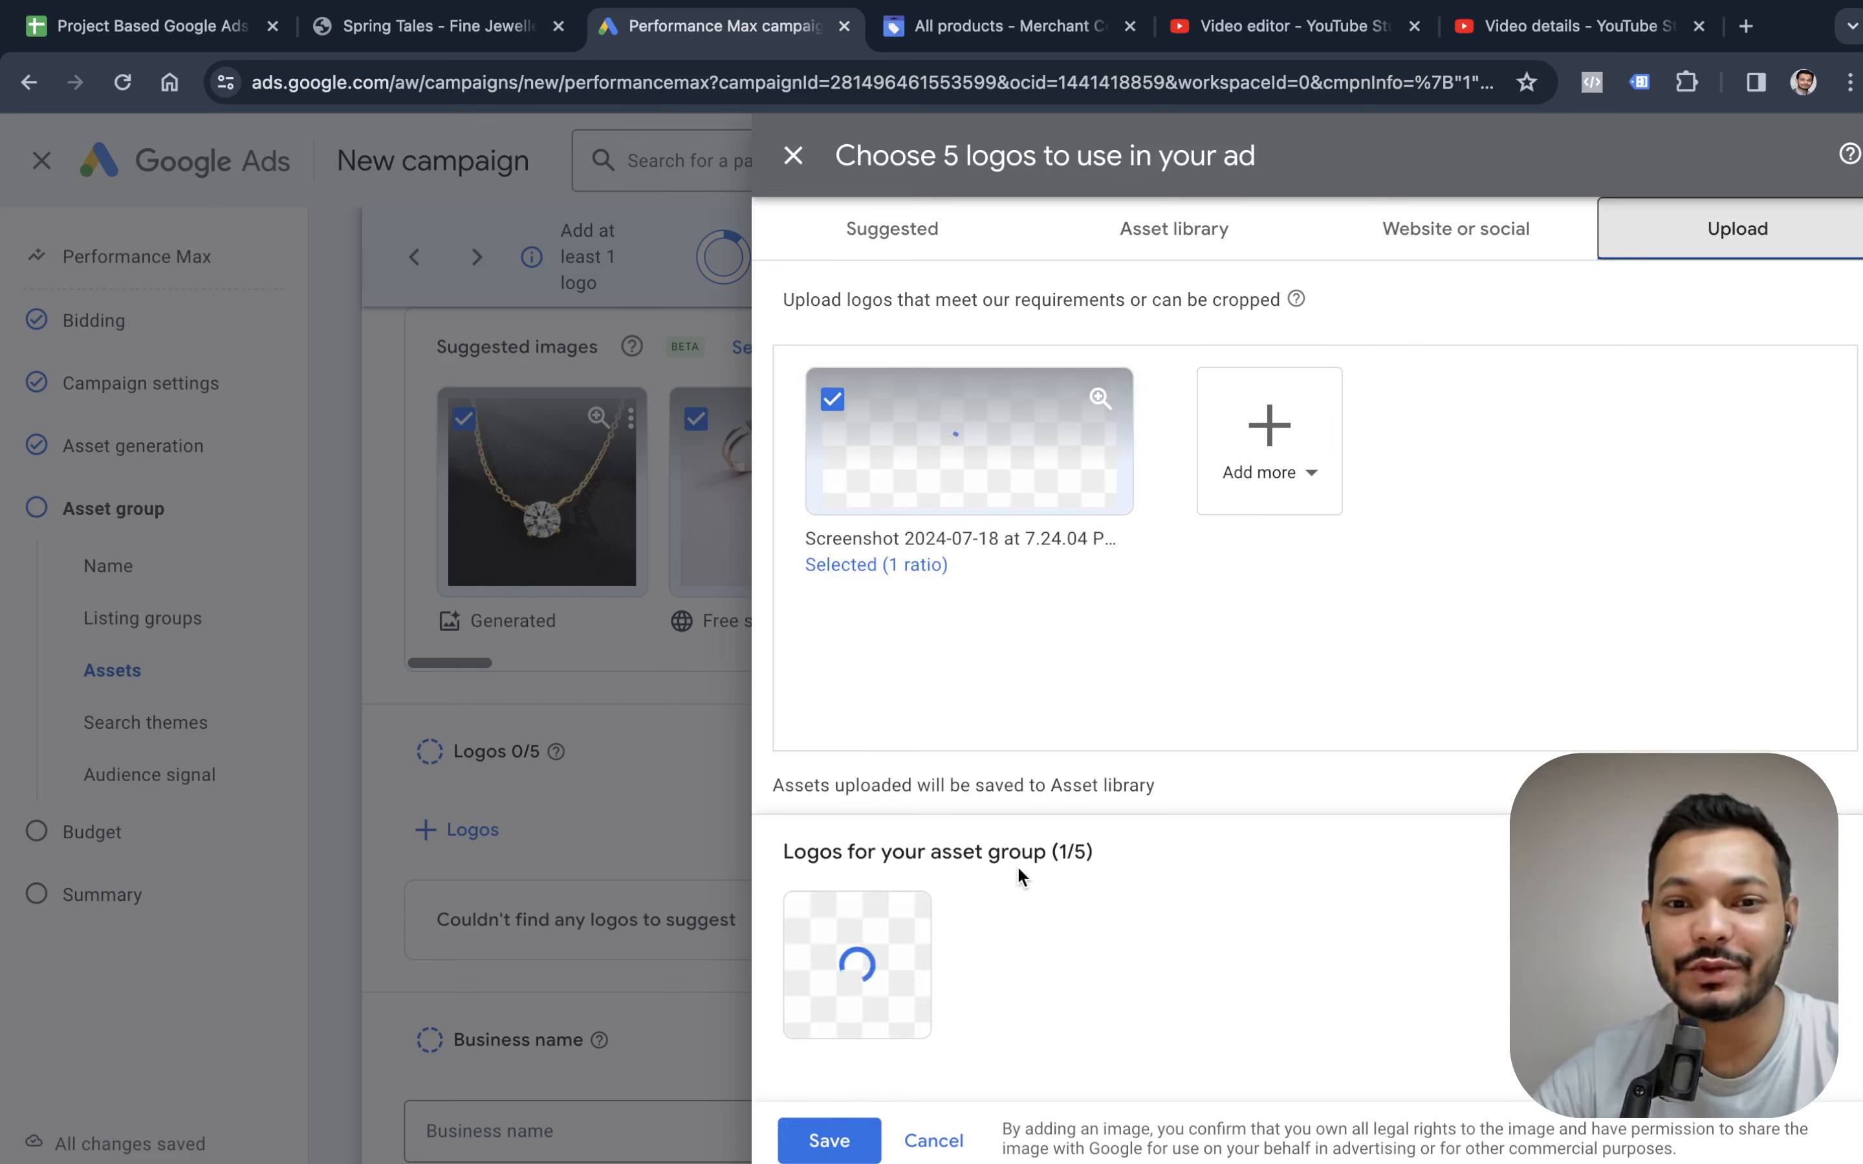
Shift the logo's 1:1 crop so it frames the word "Spring" and save the logo to the asset group.
{"action": "mouse_move", "coordinate": [870, 982]}
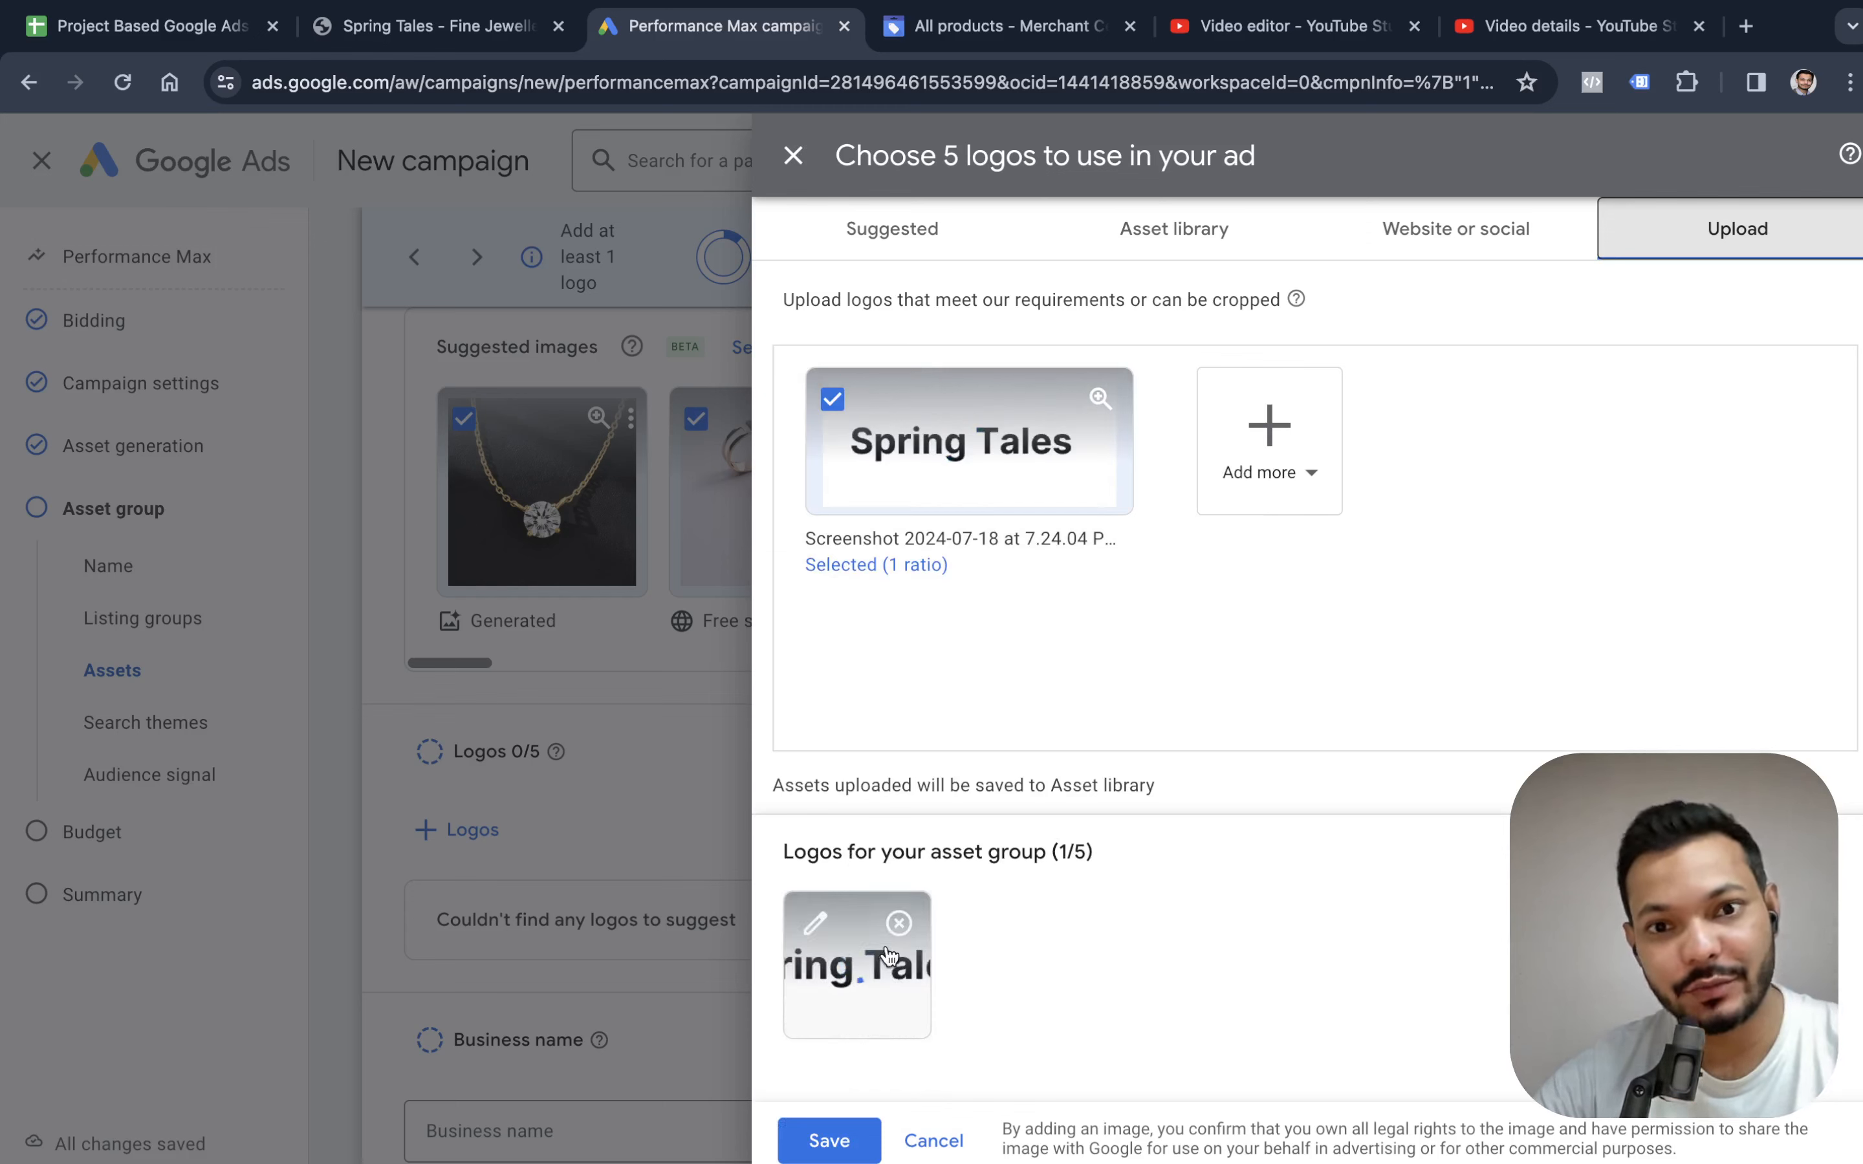
{"action": "left_click", "coordinate": [818, 925]}
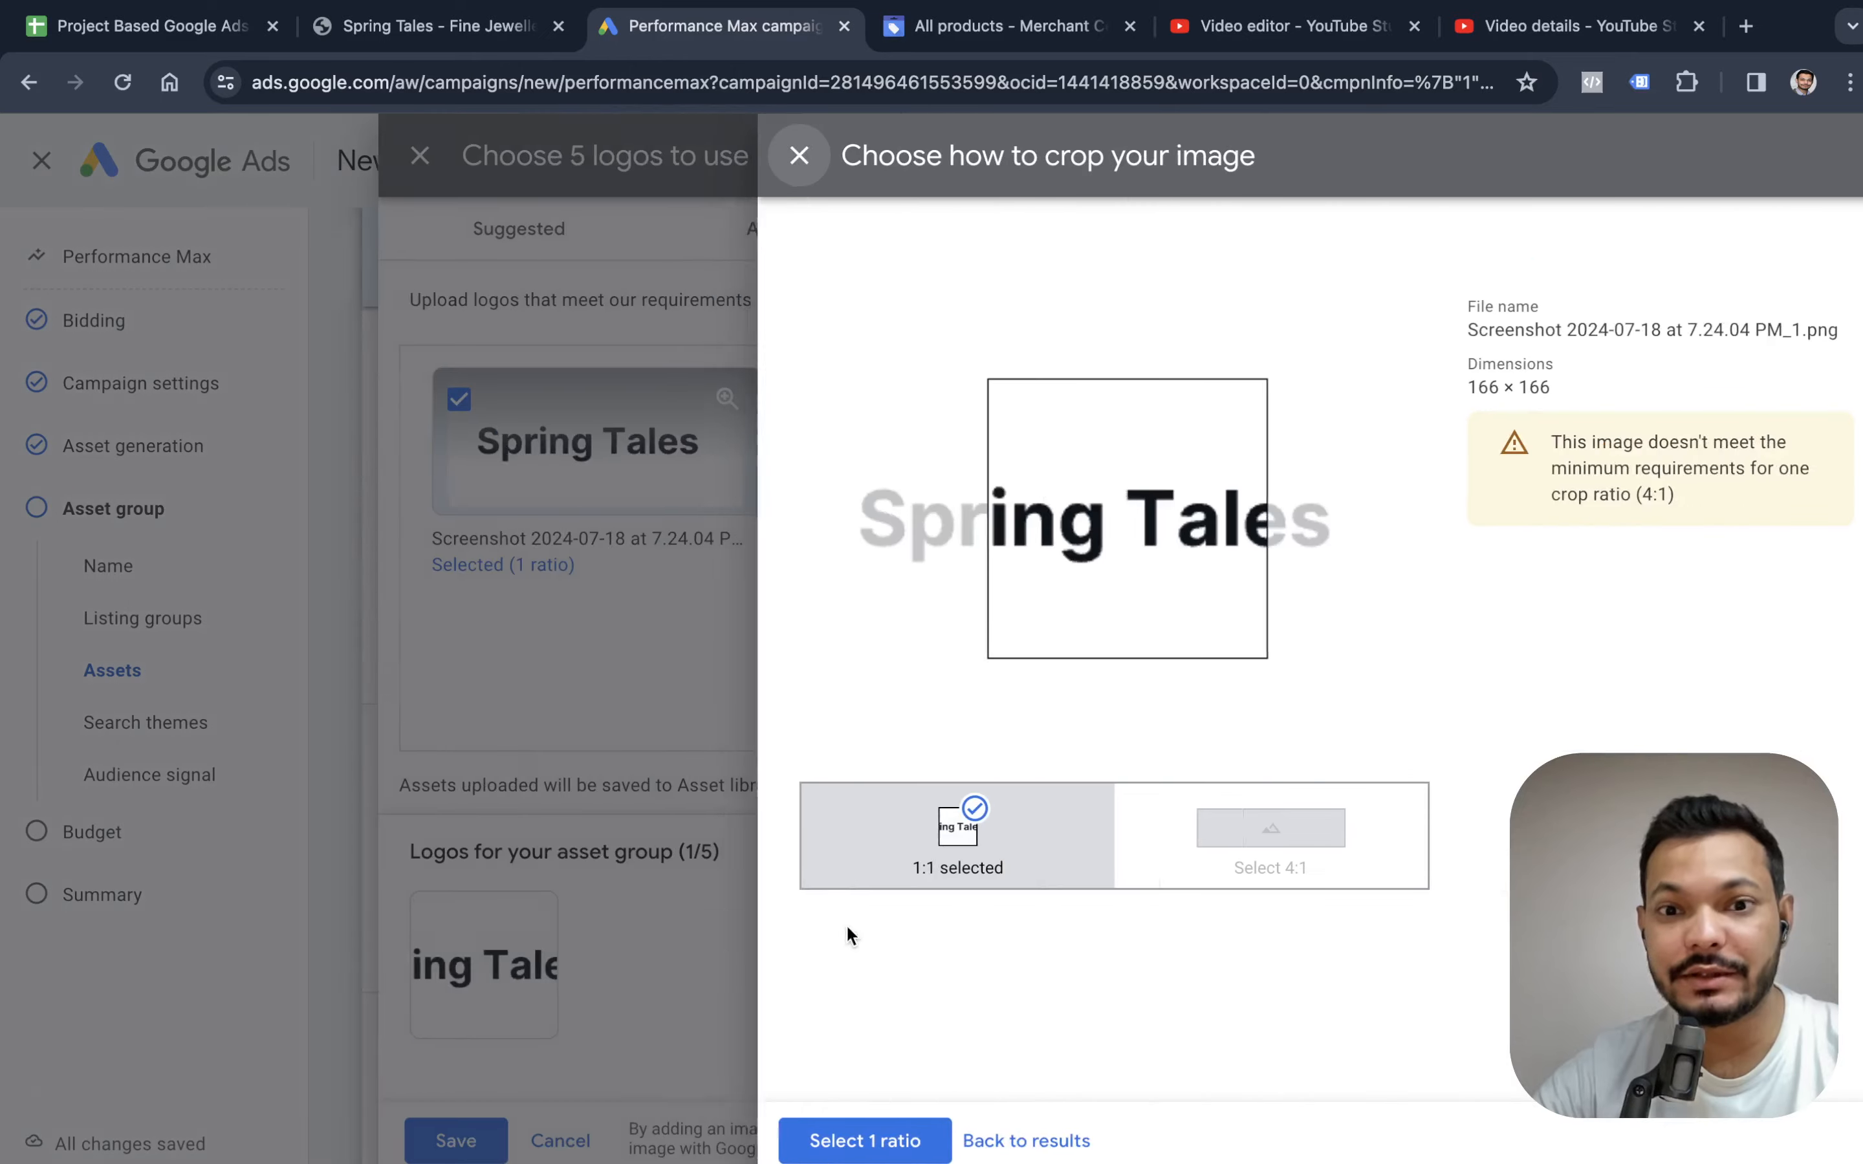
{"action": "left_click_drag", "start_coordinate": [1116, 585], "coordinate": [1012, 549]}
{"action": "left_click", "coordinate": [936, 1141]}
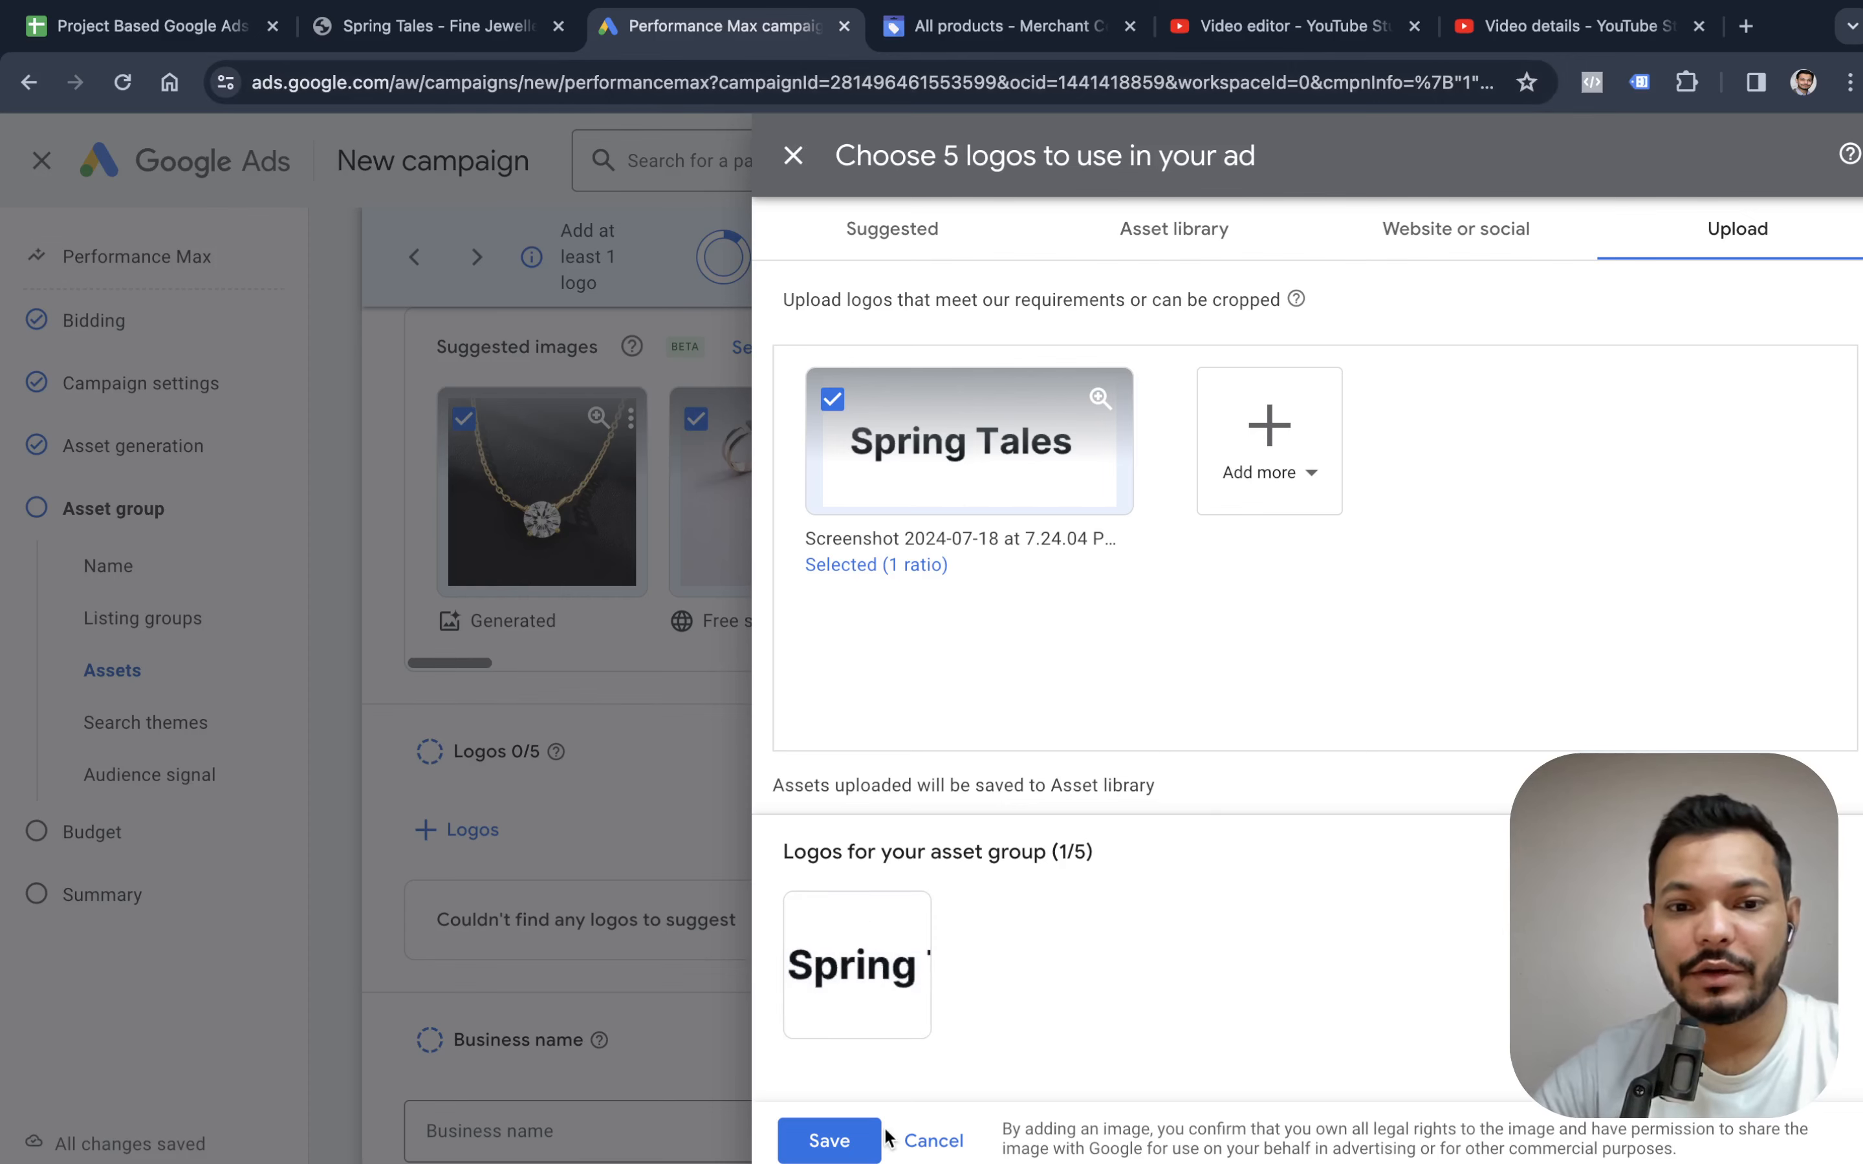
{"action": "left_click", "coordinate": [828, 1141]}
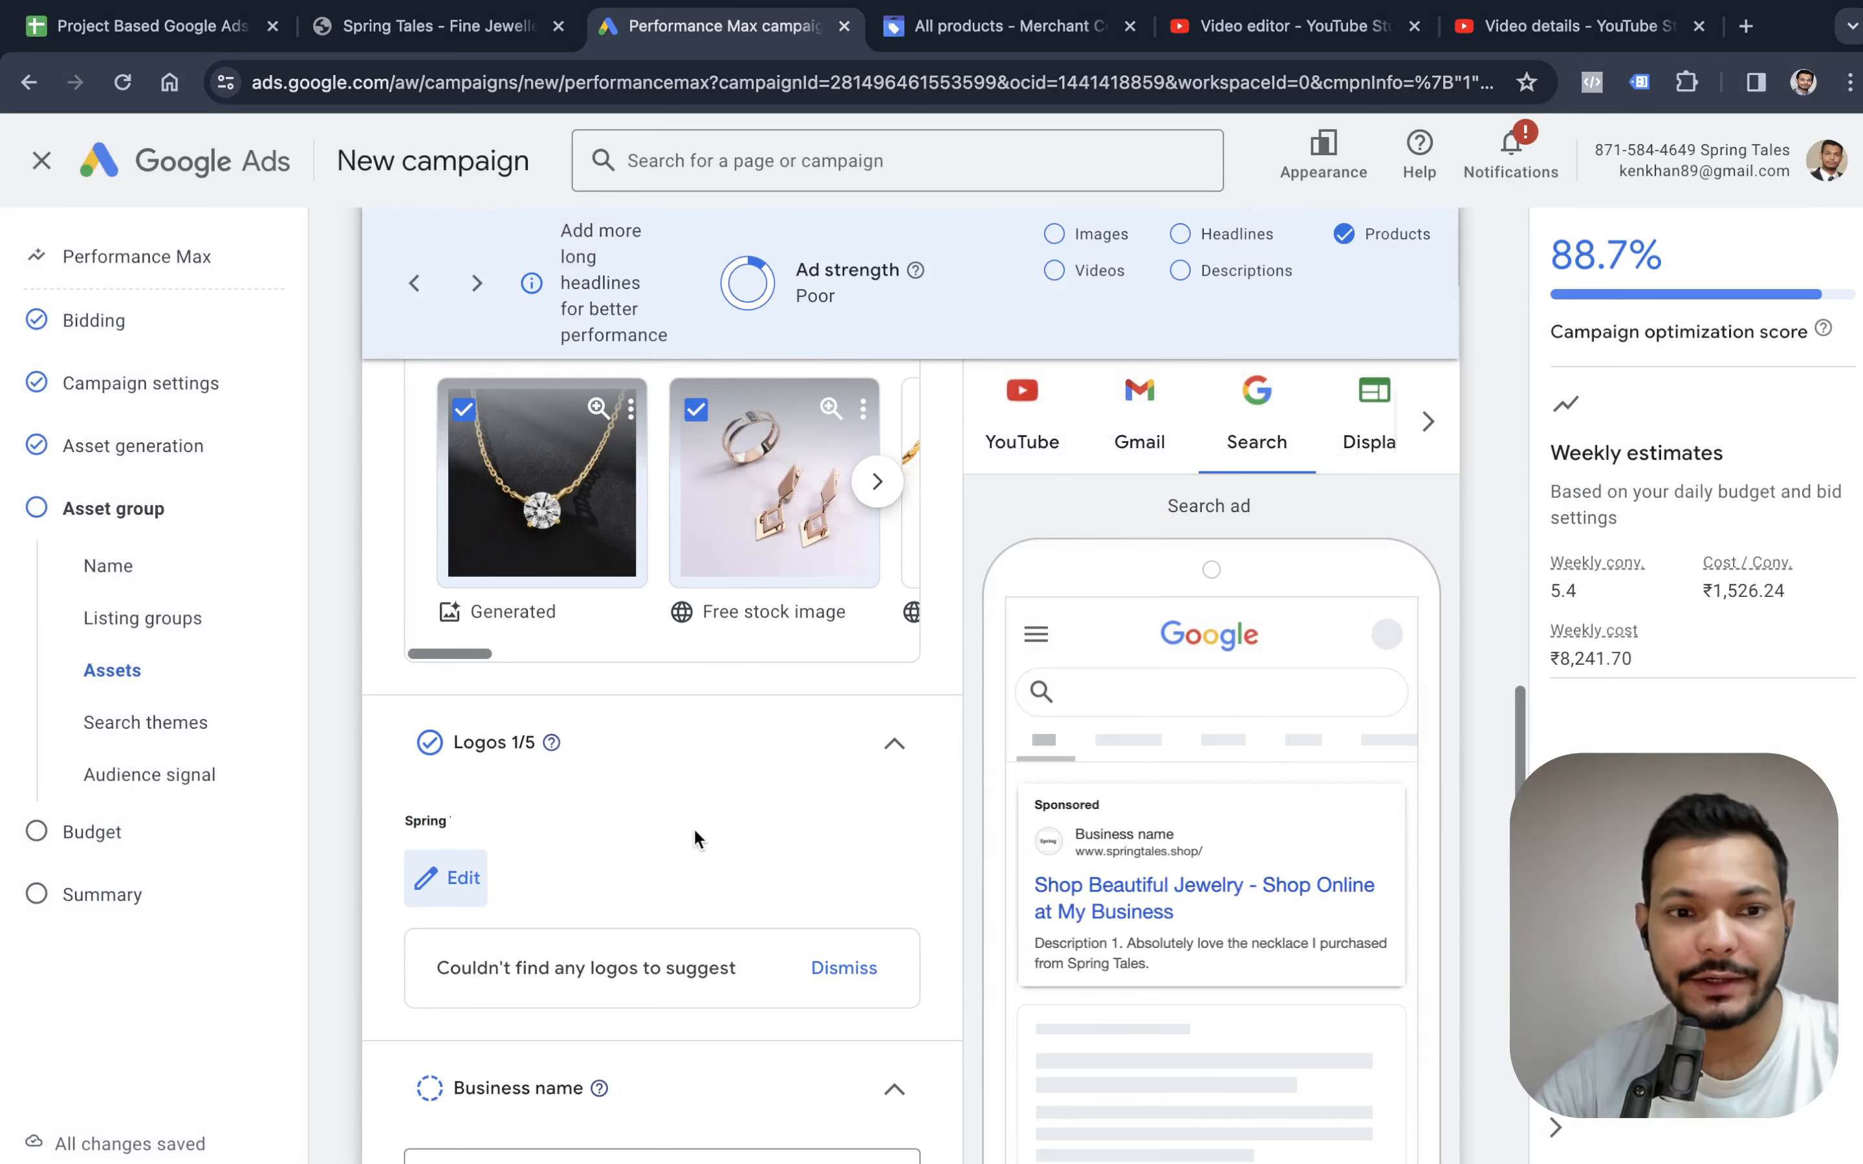
Set the business name to "Spring Tales".
{"action": "scroll", "coordinate": [705, 832], "scroll_direction": "down", "scroll_amount": 1}
{"action": "scroll", "coordinate": [565, 898], "scroll_direction": "down", "scroll_amount": 2}
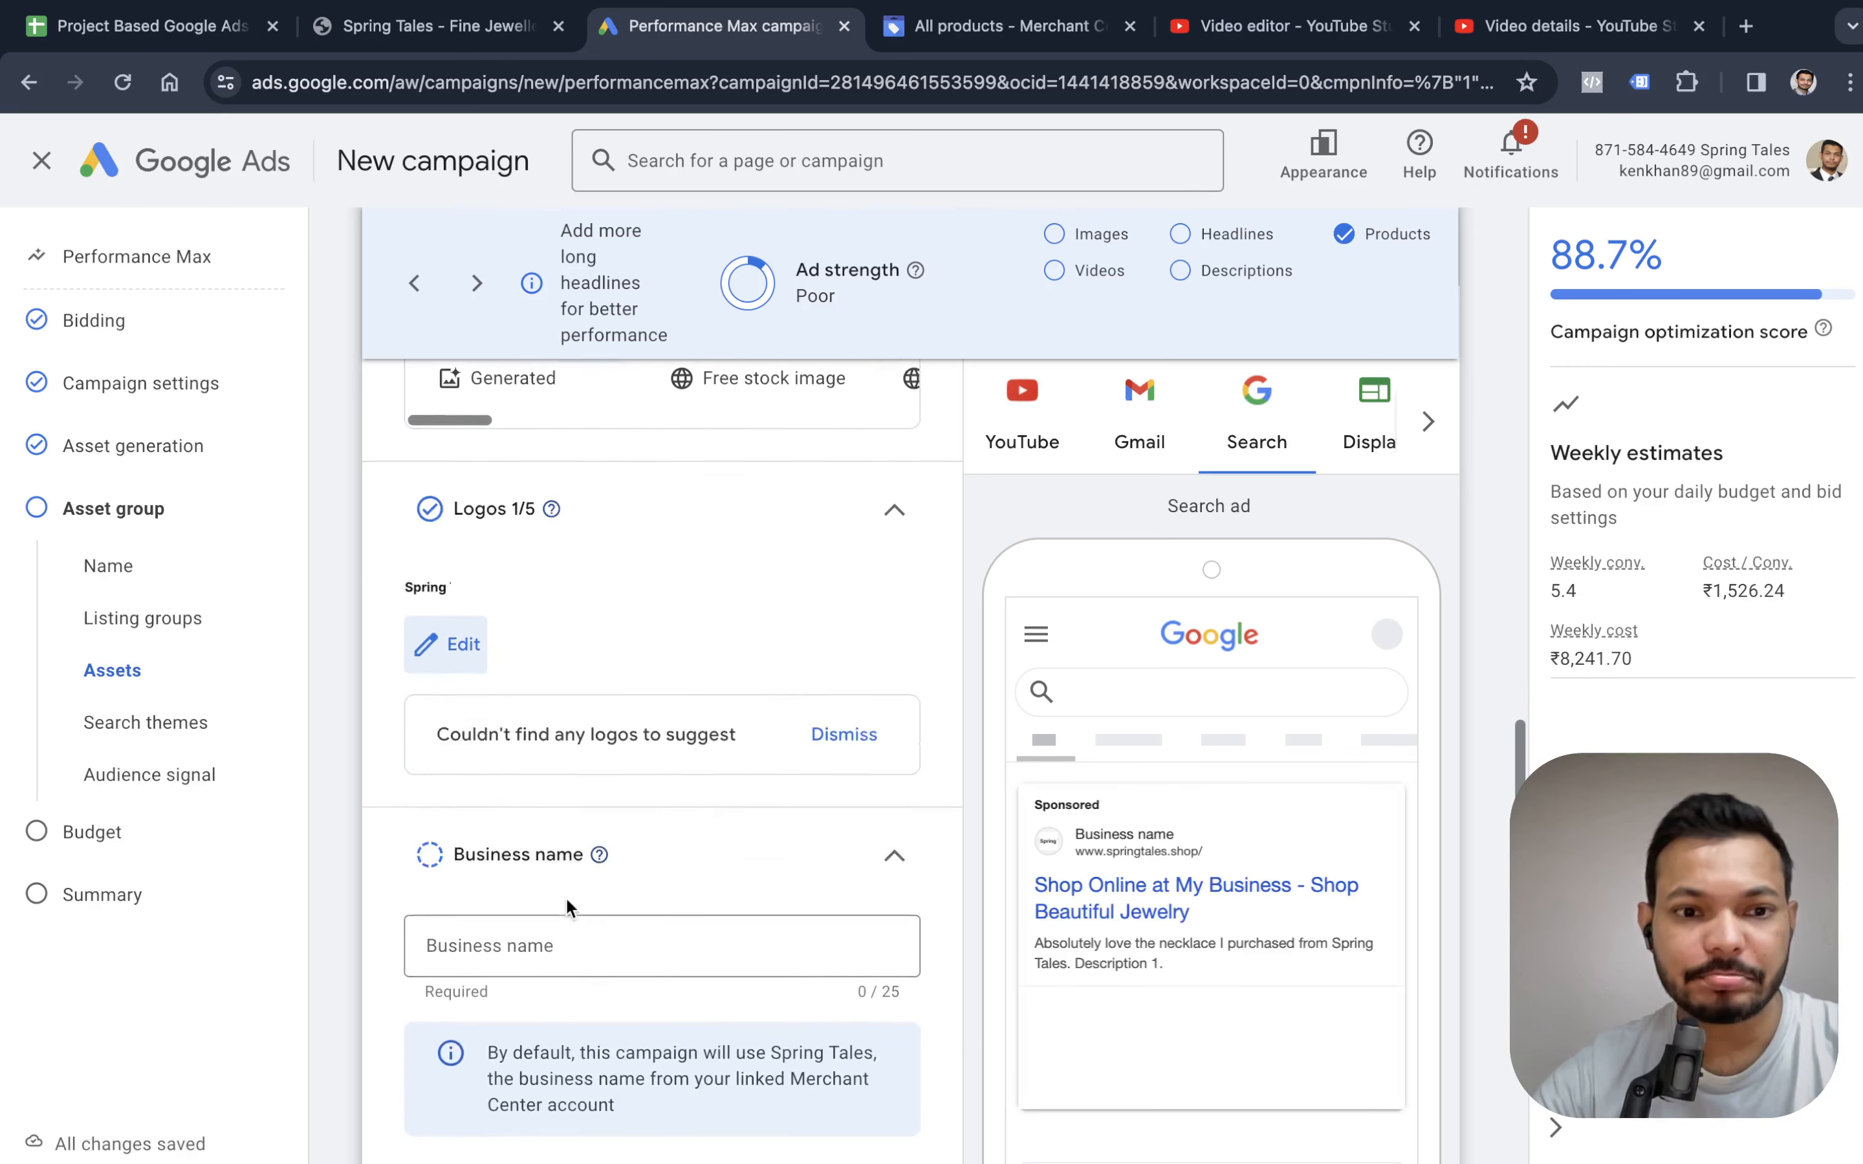
{"action": "scroll", "coordinate": [565, 897], "scroll_direction": "down", "scroll_amount": 2}
{"action": "left_click", "coordinate": [610, 719]}
{"action": "type", "text": "Sp"}
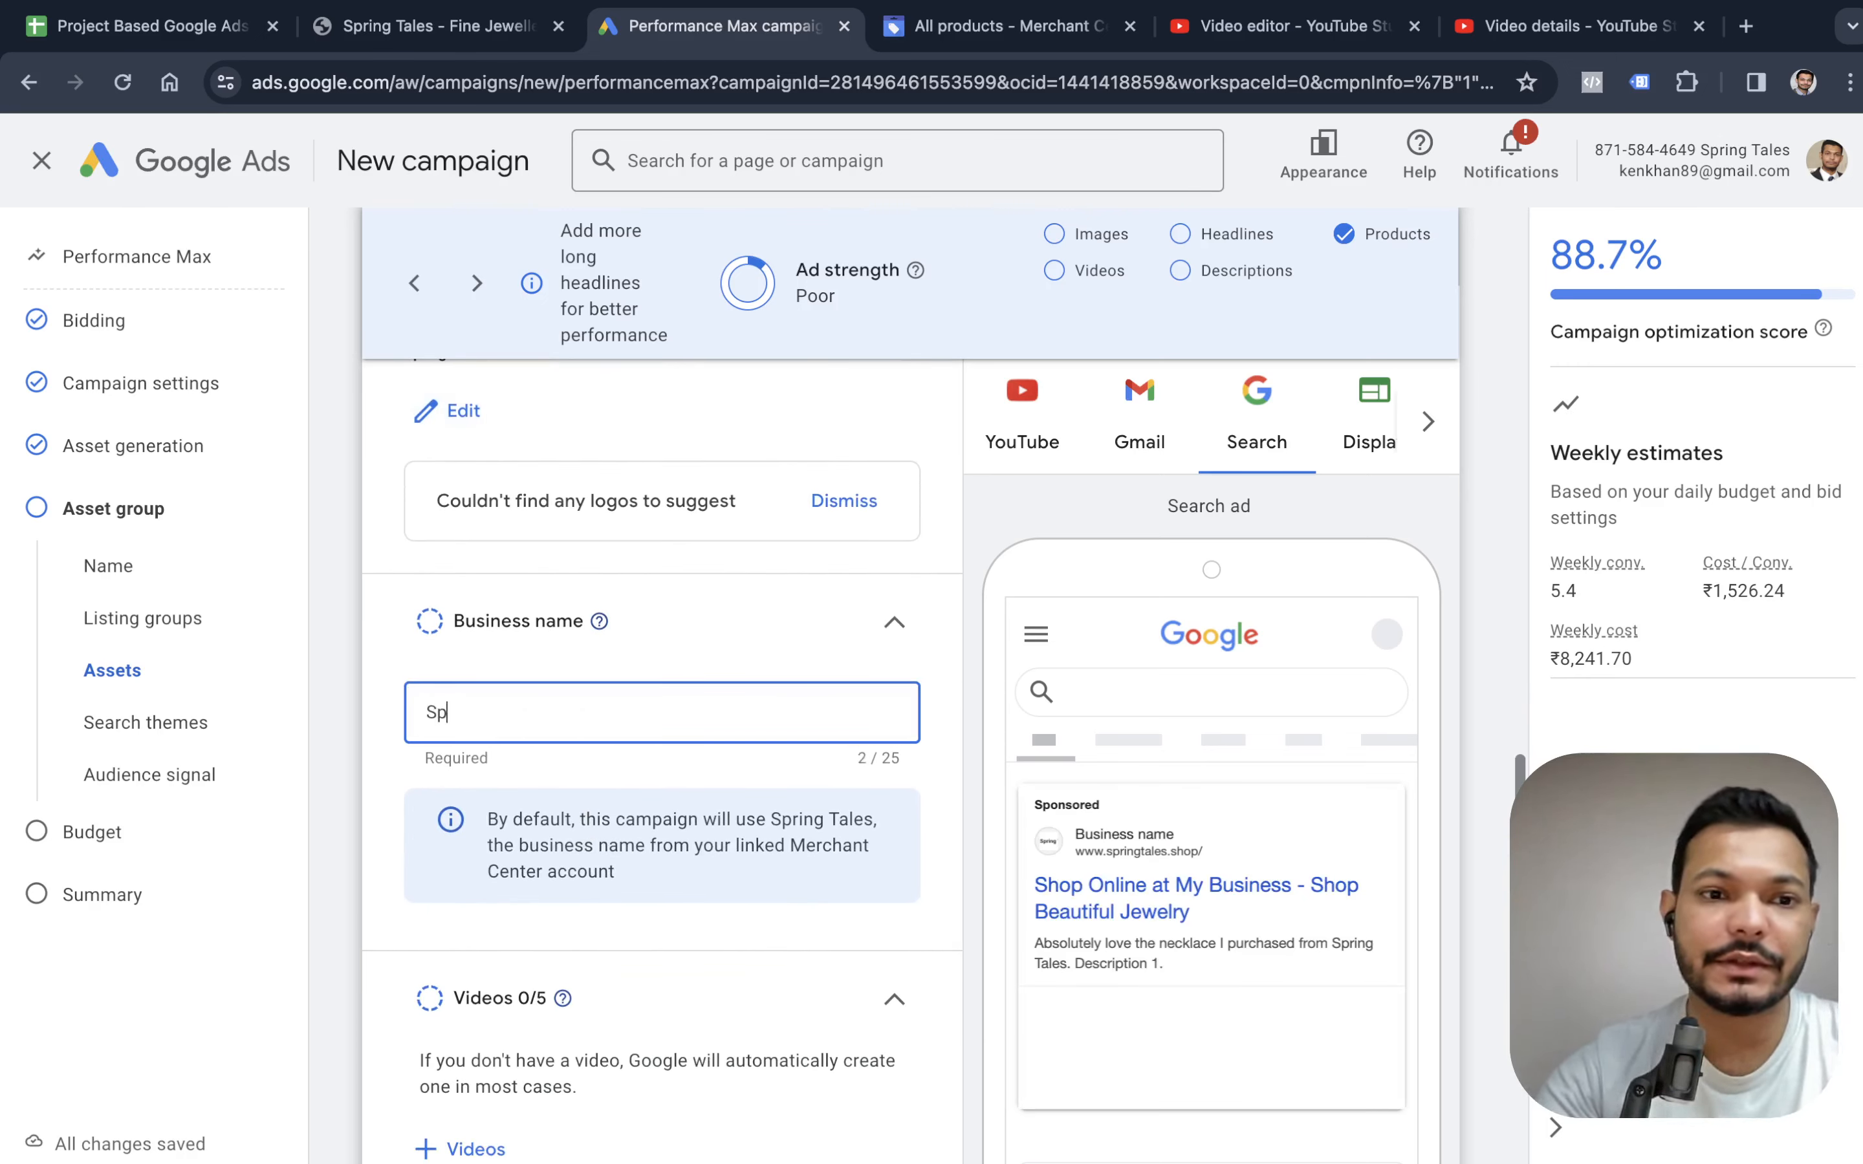
{"action": "type", "text": "ring Tales"}
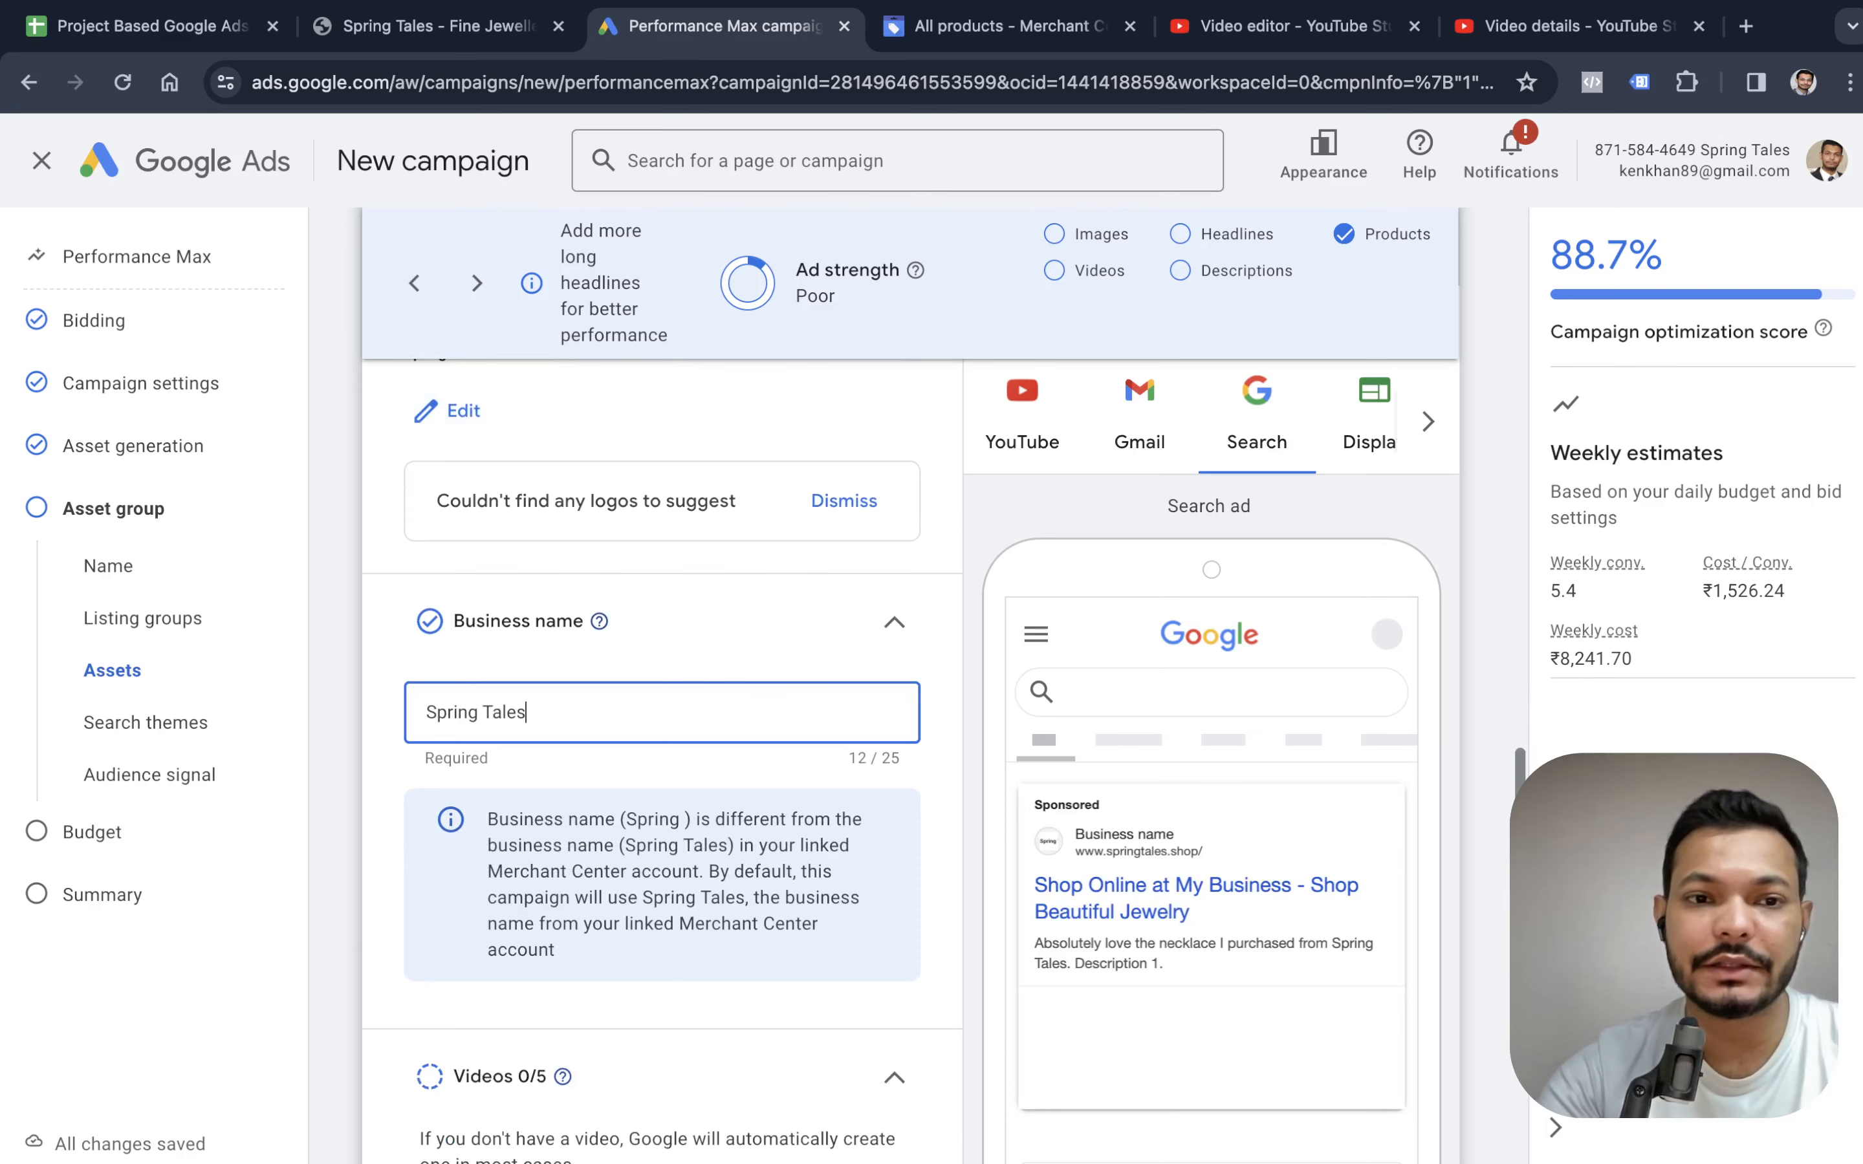
{"action": "key", "text": "Tab"}
Open the YouTube search for adding videos to the asset group.
{"action": "scroll", "coordinate": [602, 736], "scroll_direction": "down", "scroll_amount": 2}
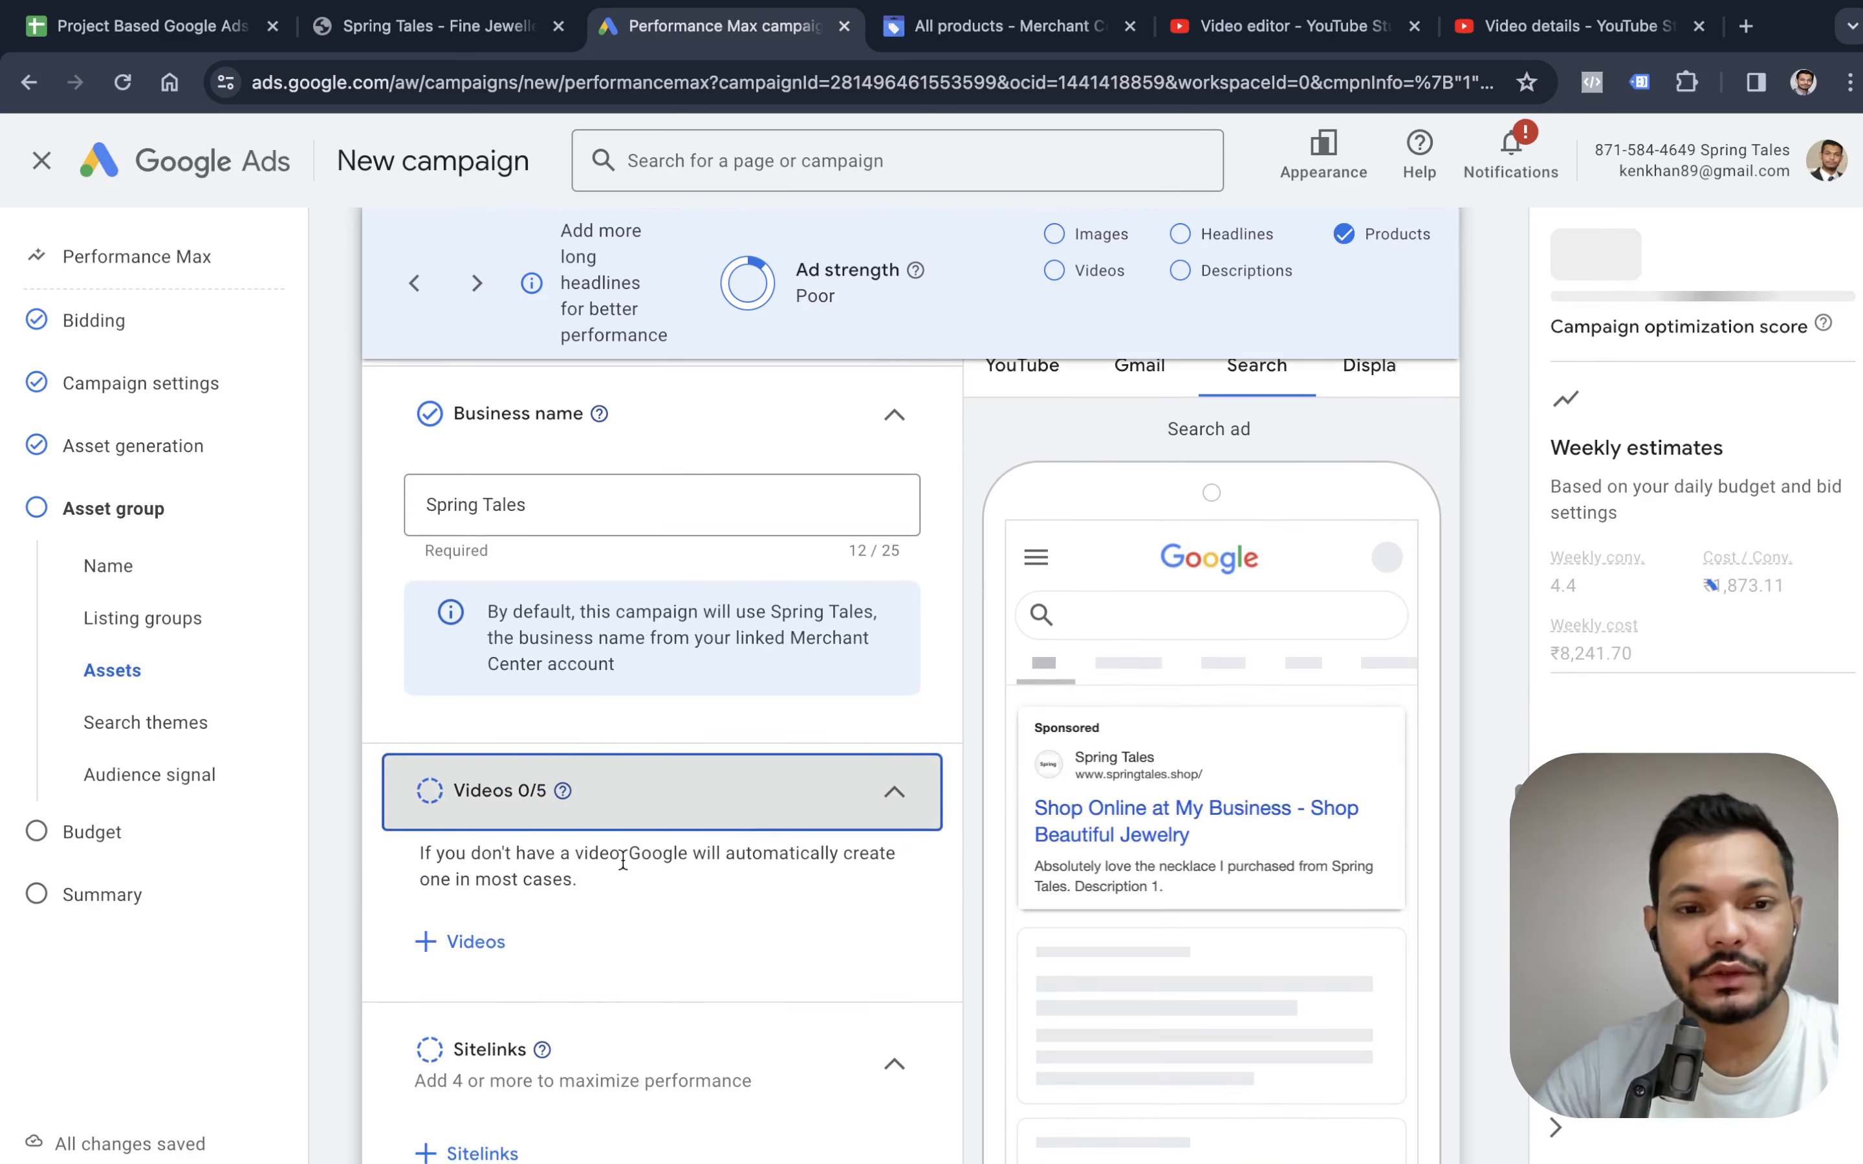
{"action": "left_click", "coordinate": [486, 943]}
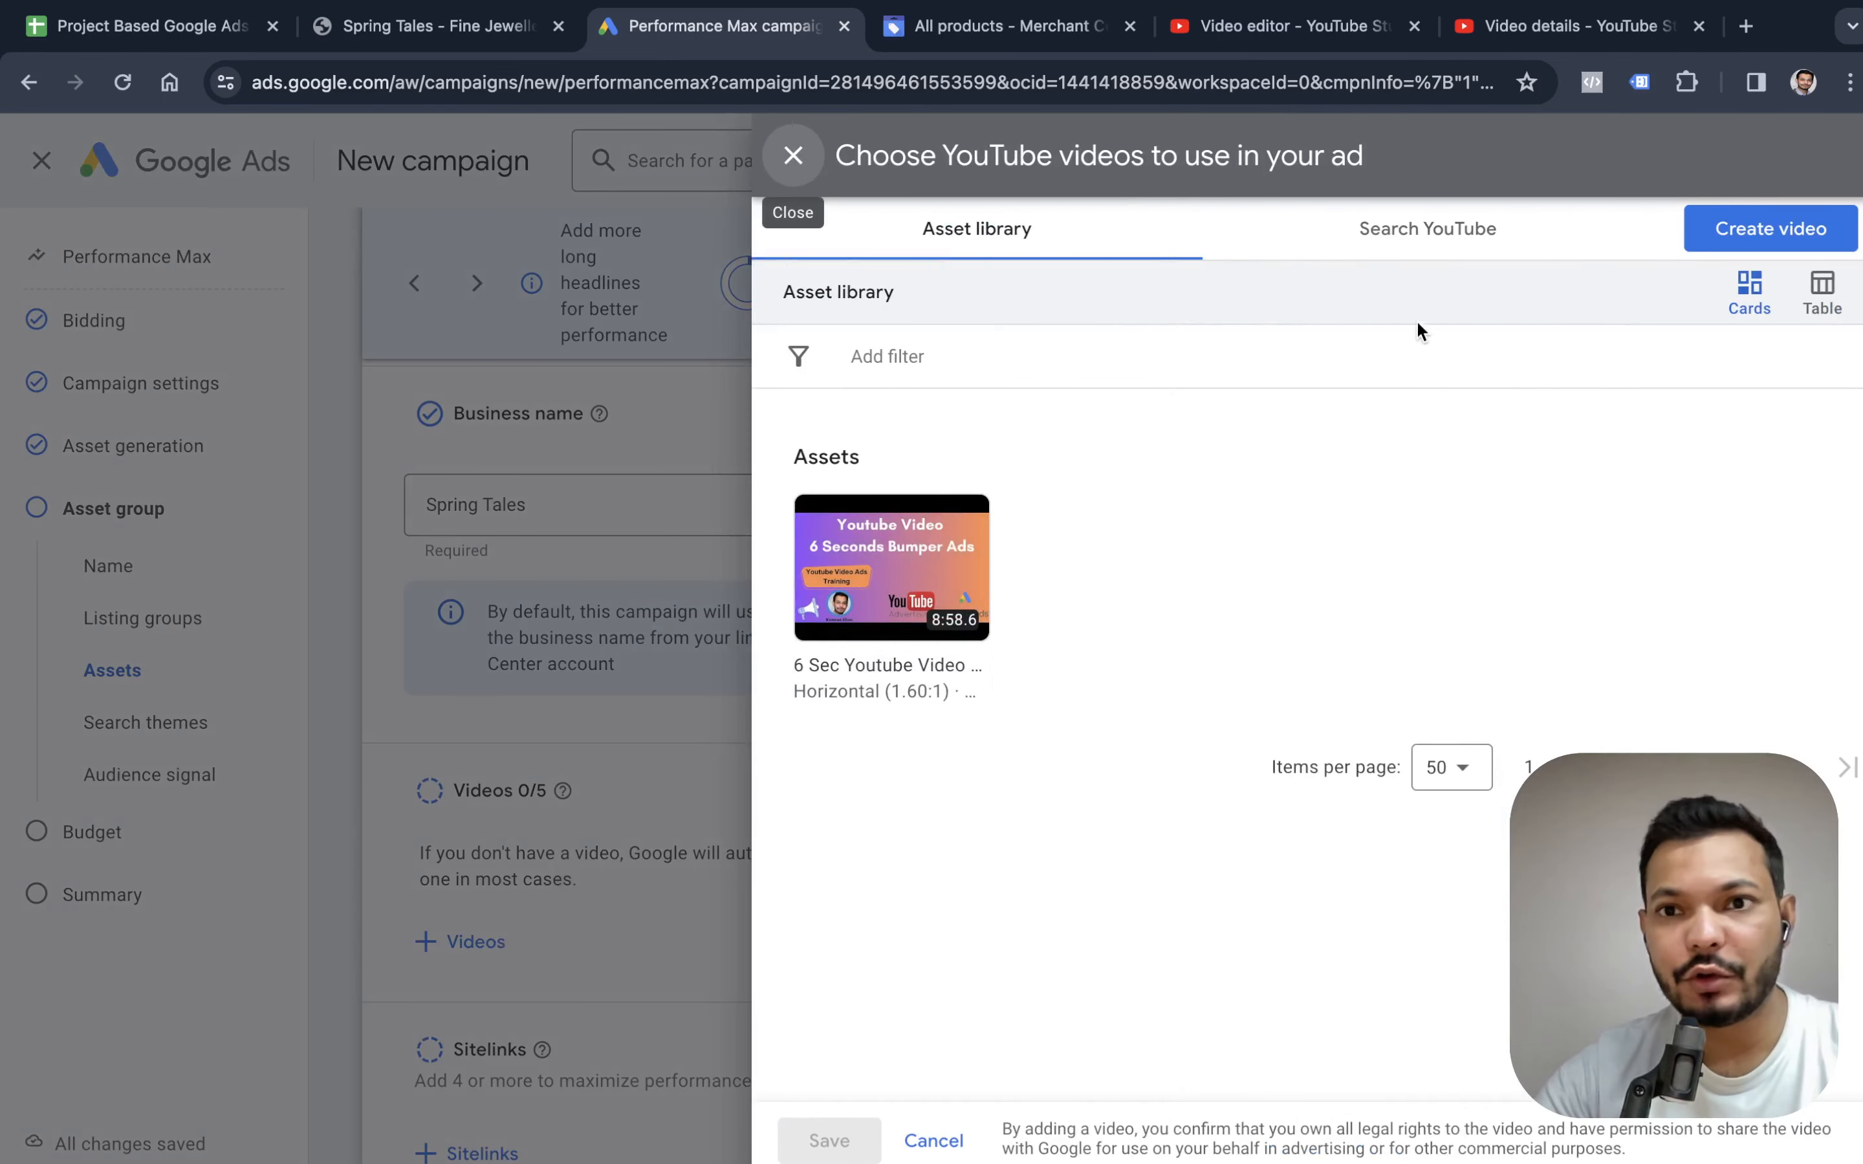
{"action": "left_click", "coordinate": [1429, 243]}
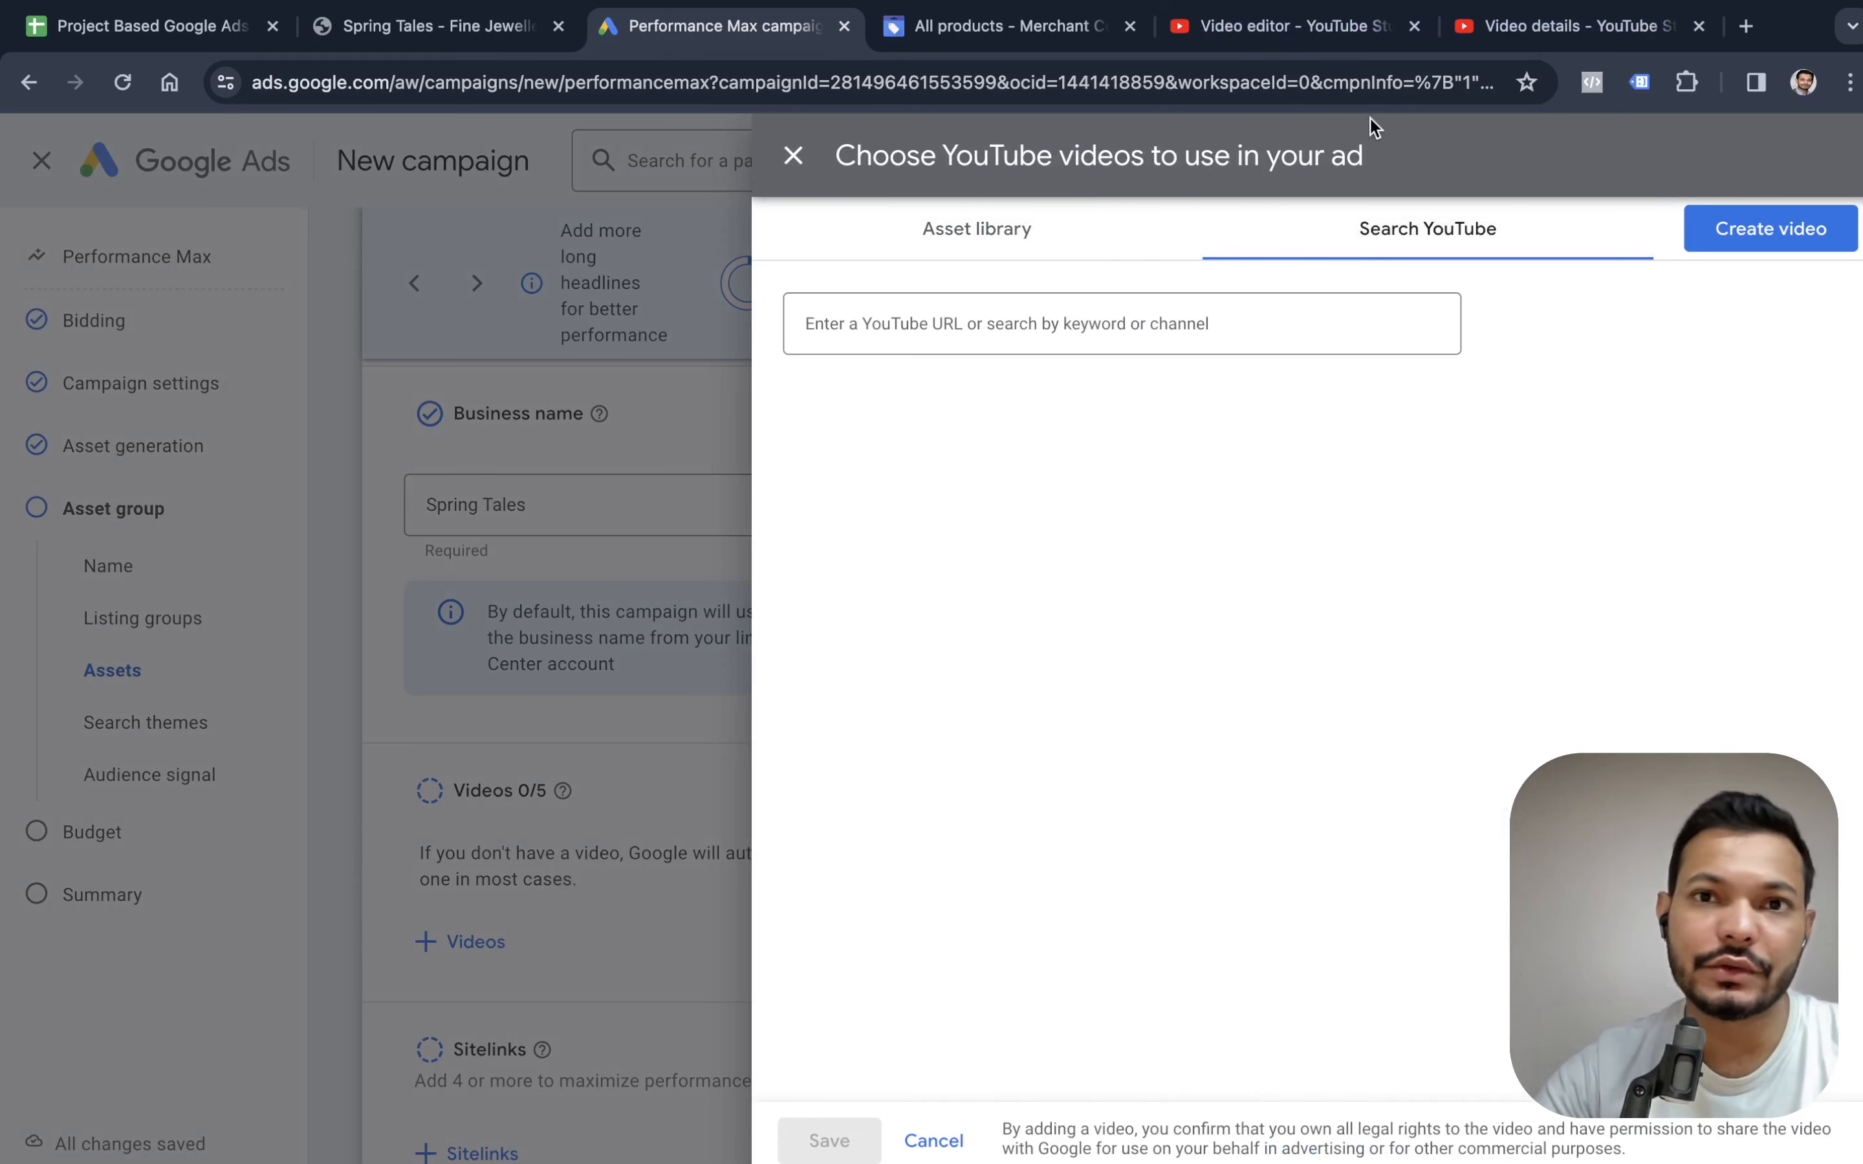
Find and open the "Youtube Video Ads Complete Training Course" spreadsheet in a new browser tab.
{"action": "left_click", "coordinate": [123, 29]}
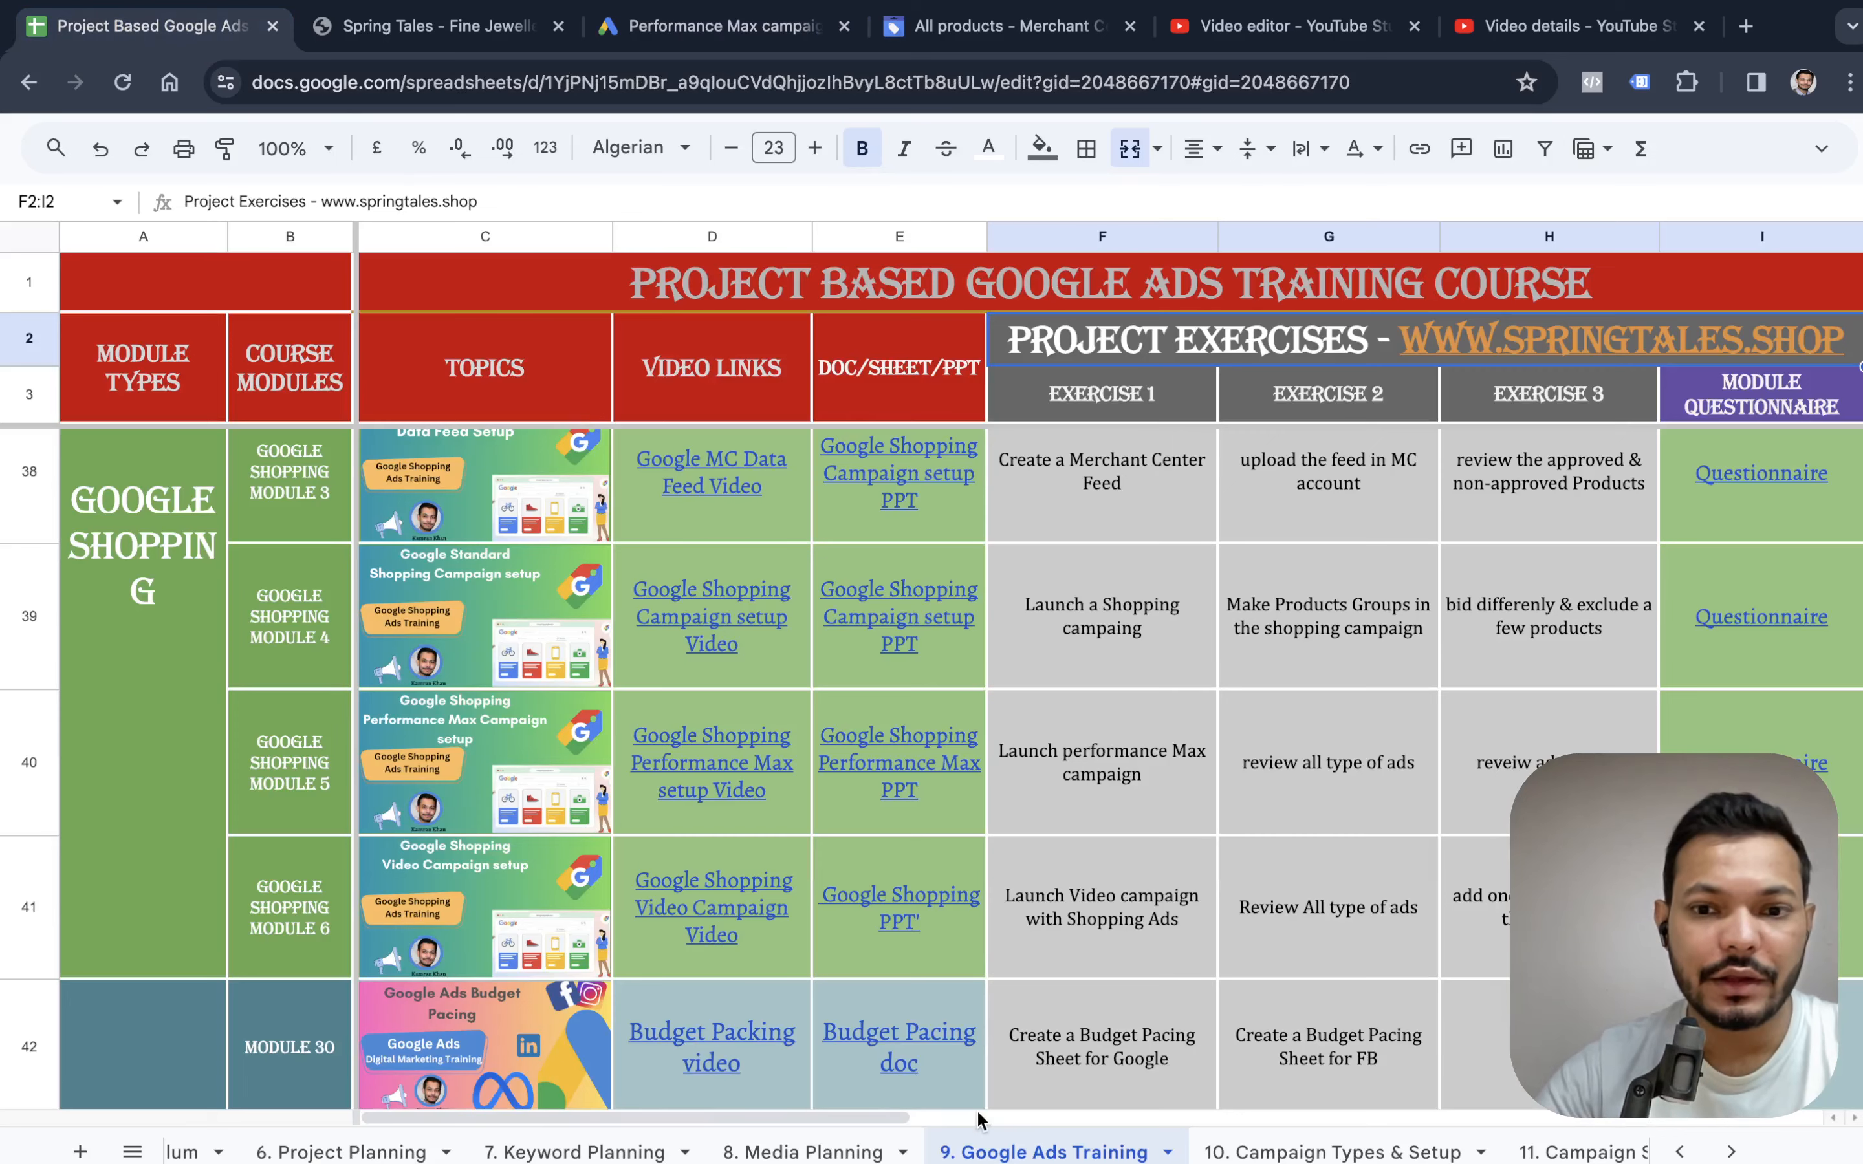
{"action": "key", "text": "super+t"}
{"action": "type", "text": "vid"}
{"action": "key", "text": "BackSpace"}
{"action": "key", "text": "BackSpace"}
{"action": "key", "text": "BackSpace"}
{"action": "key", "text": "BackSpace"}
{"action": "type", "text": "y"}
{"action": "key", "text": "BackSpace"}
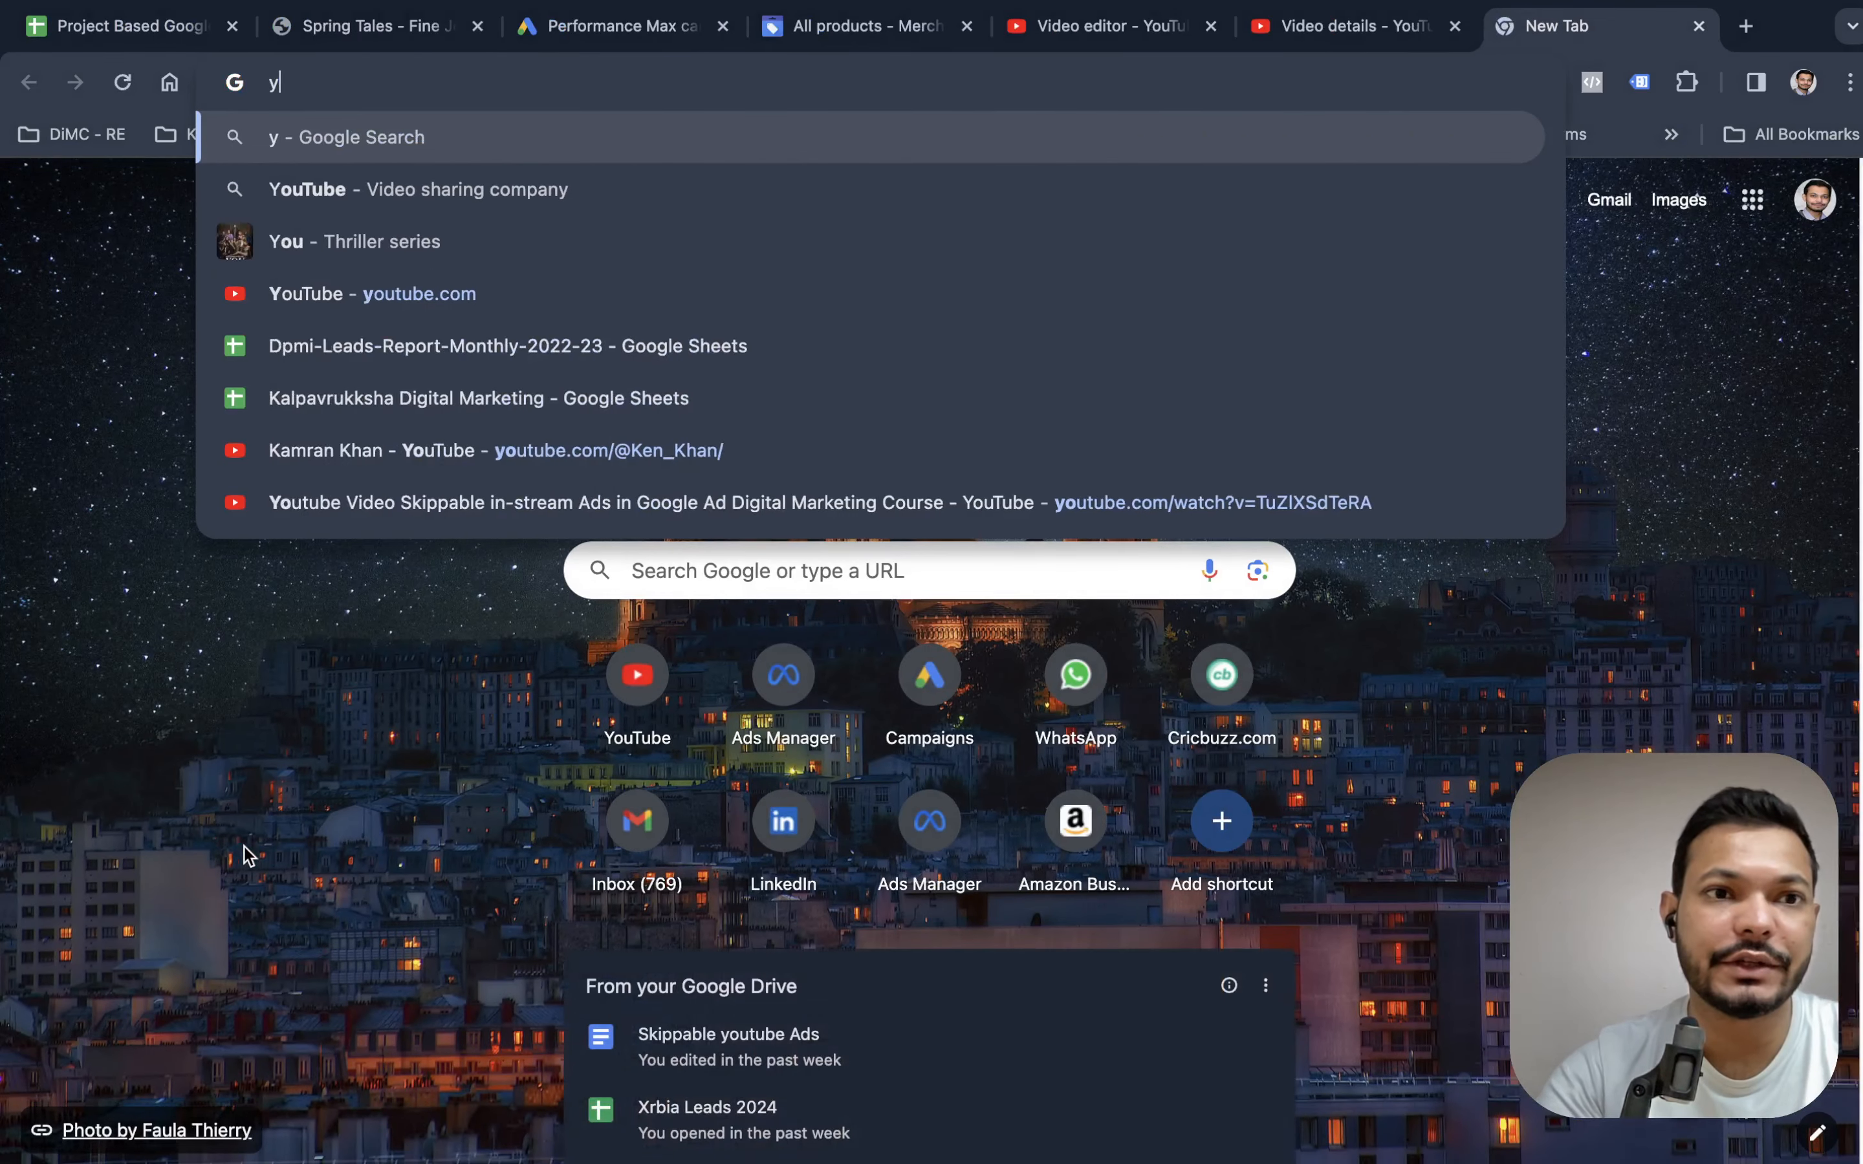
{"action": "key", "text": "BackSpace"}
{"action": "type", "text": "youtu"}
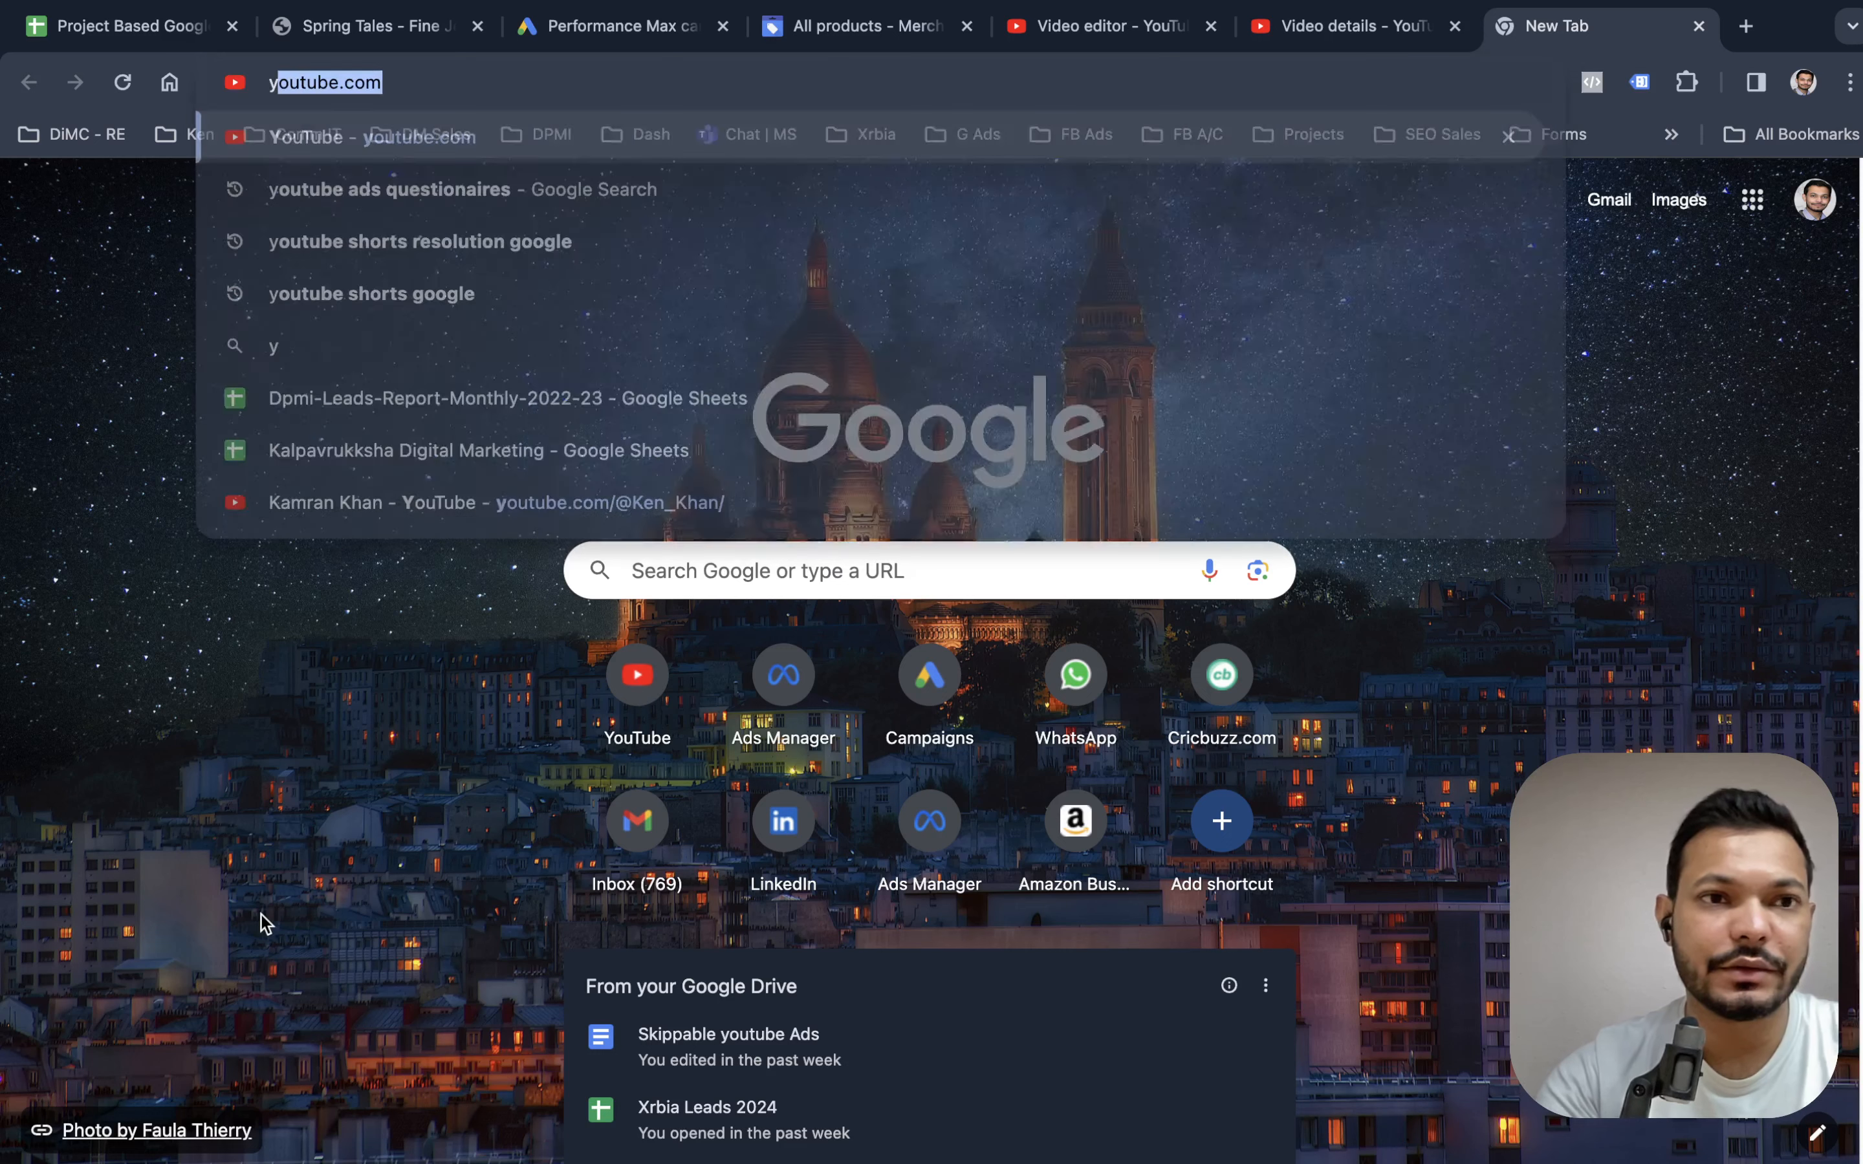
{"action": "type", "text": "be ads"}
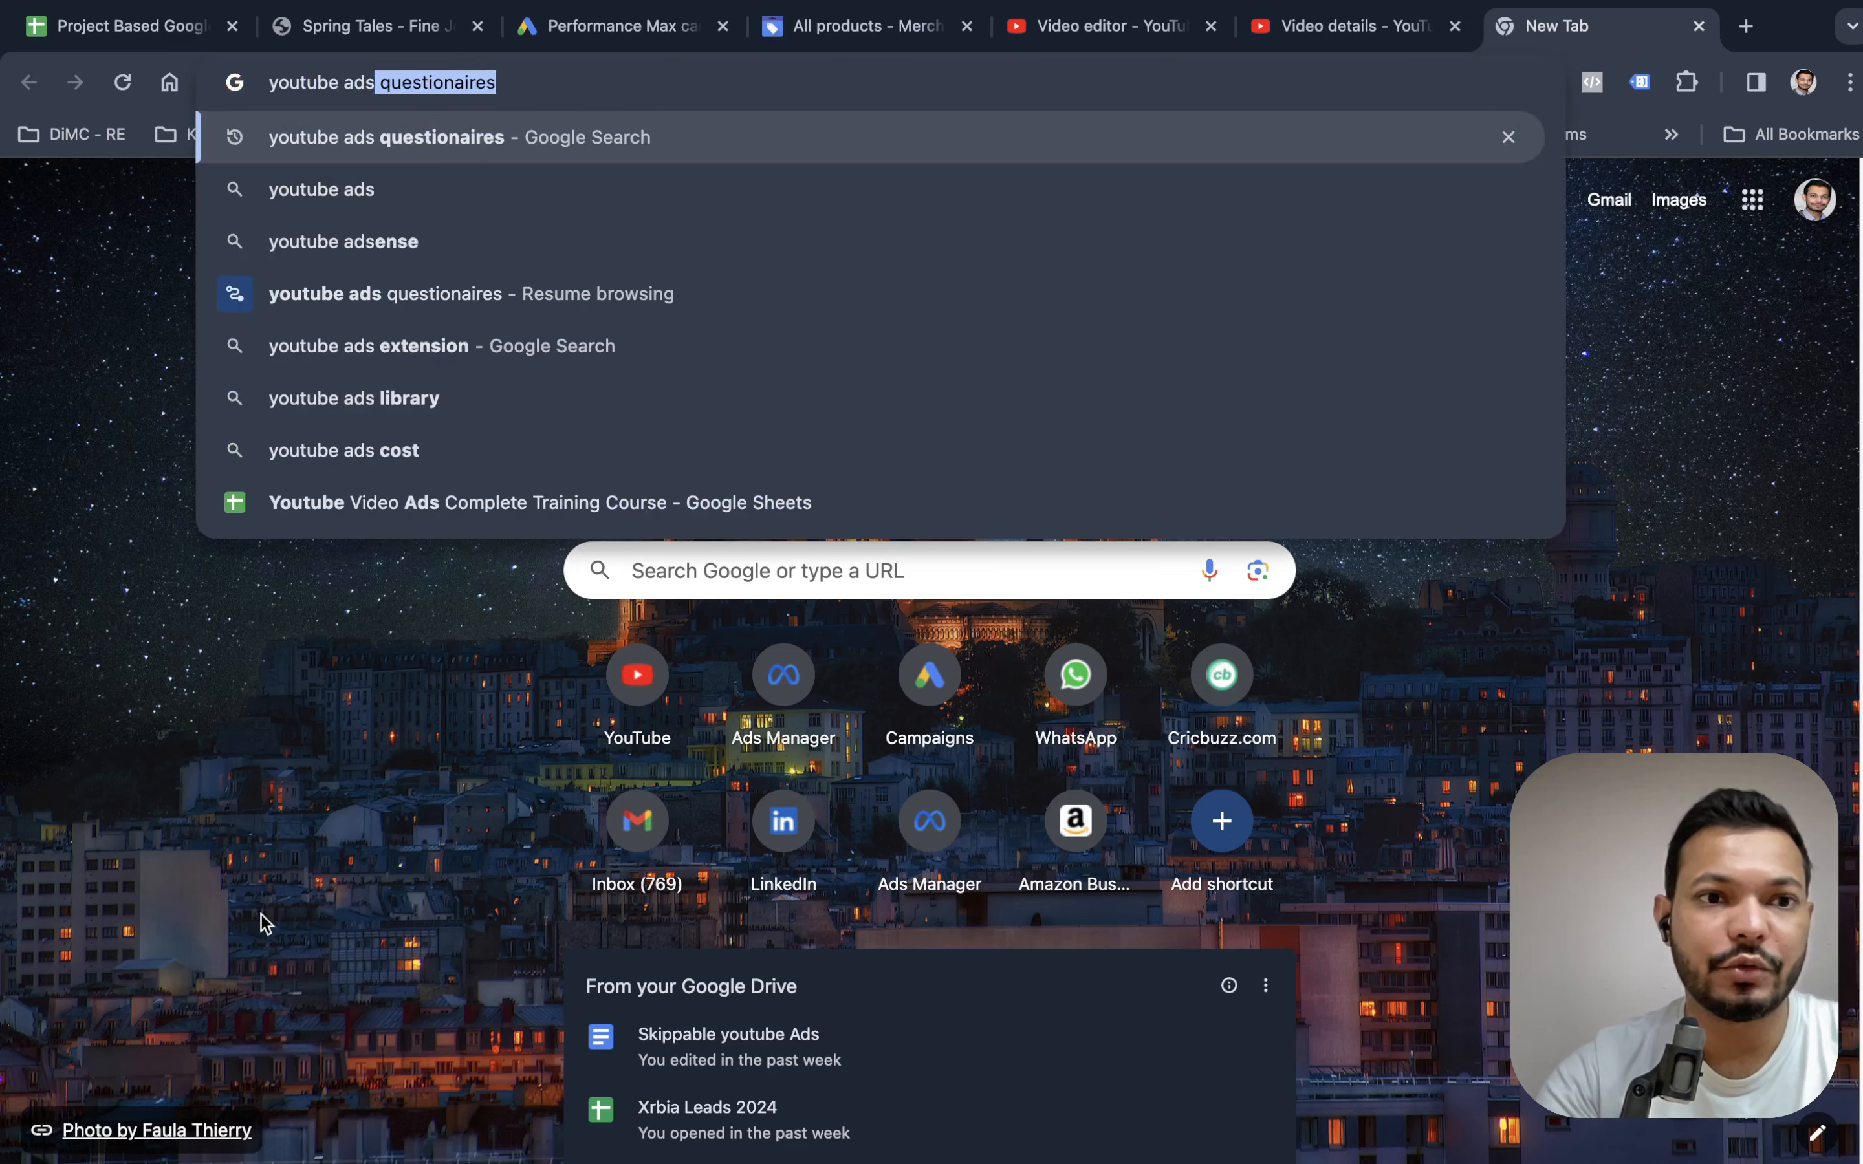
{"action": "left_click", "coordinate": [531, 514]}
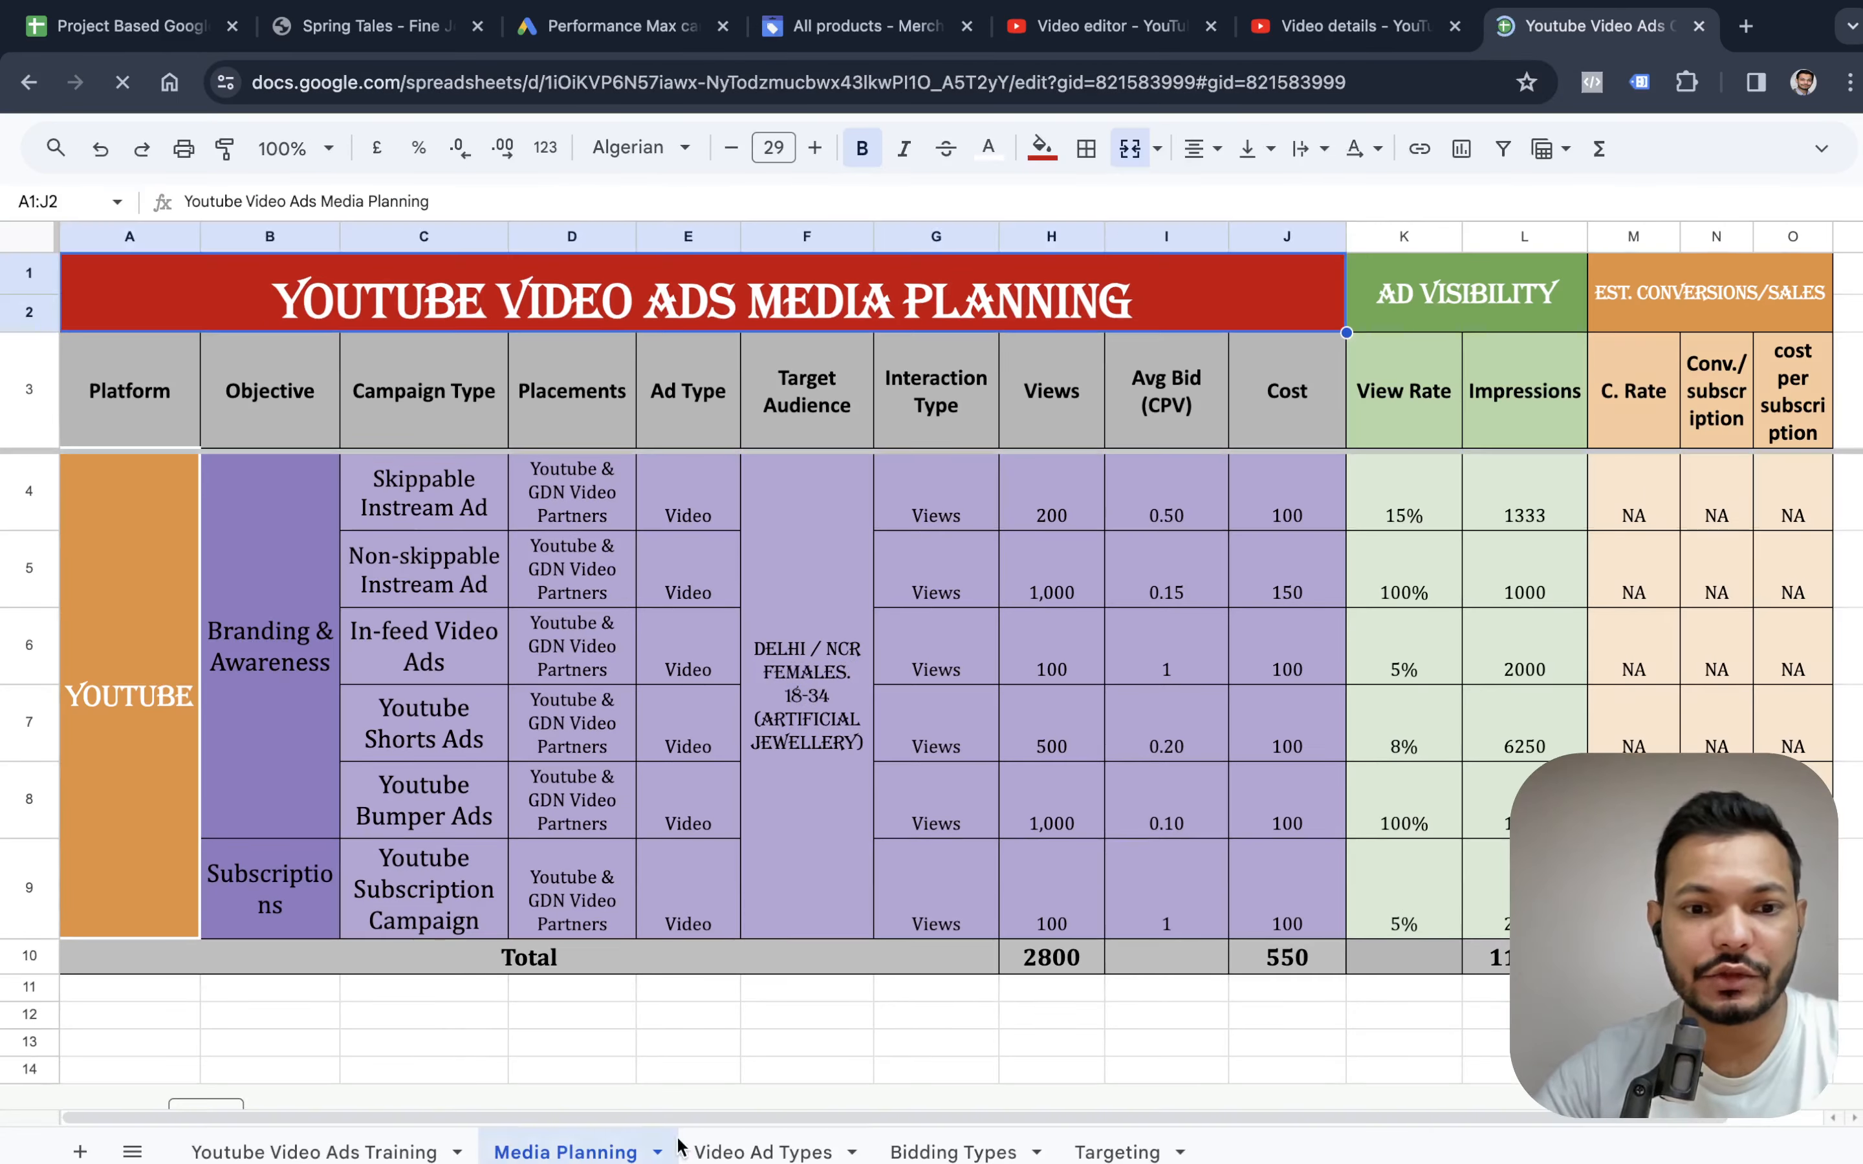
Copy the Spring Tales Normal Video link from the Video Ad Types sheet and return to the Google Ads campaign.
{"action": "left_click", "coordinate": [744, 1152]}
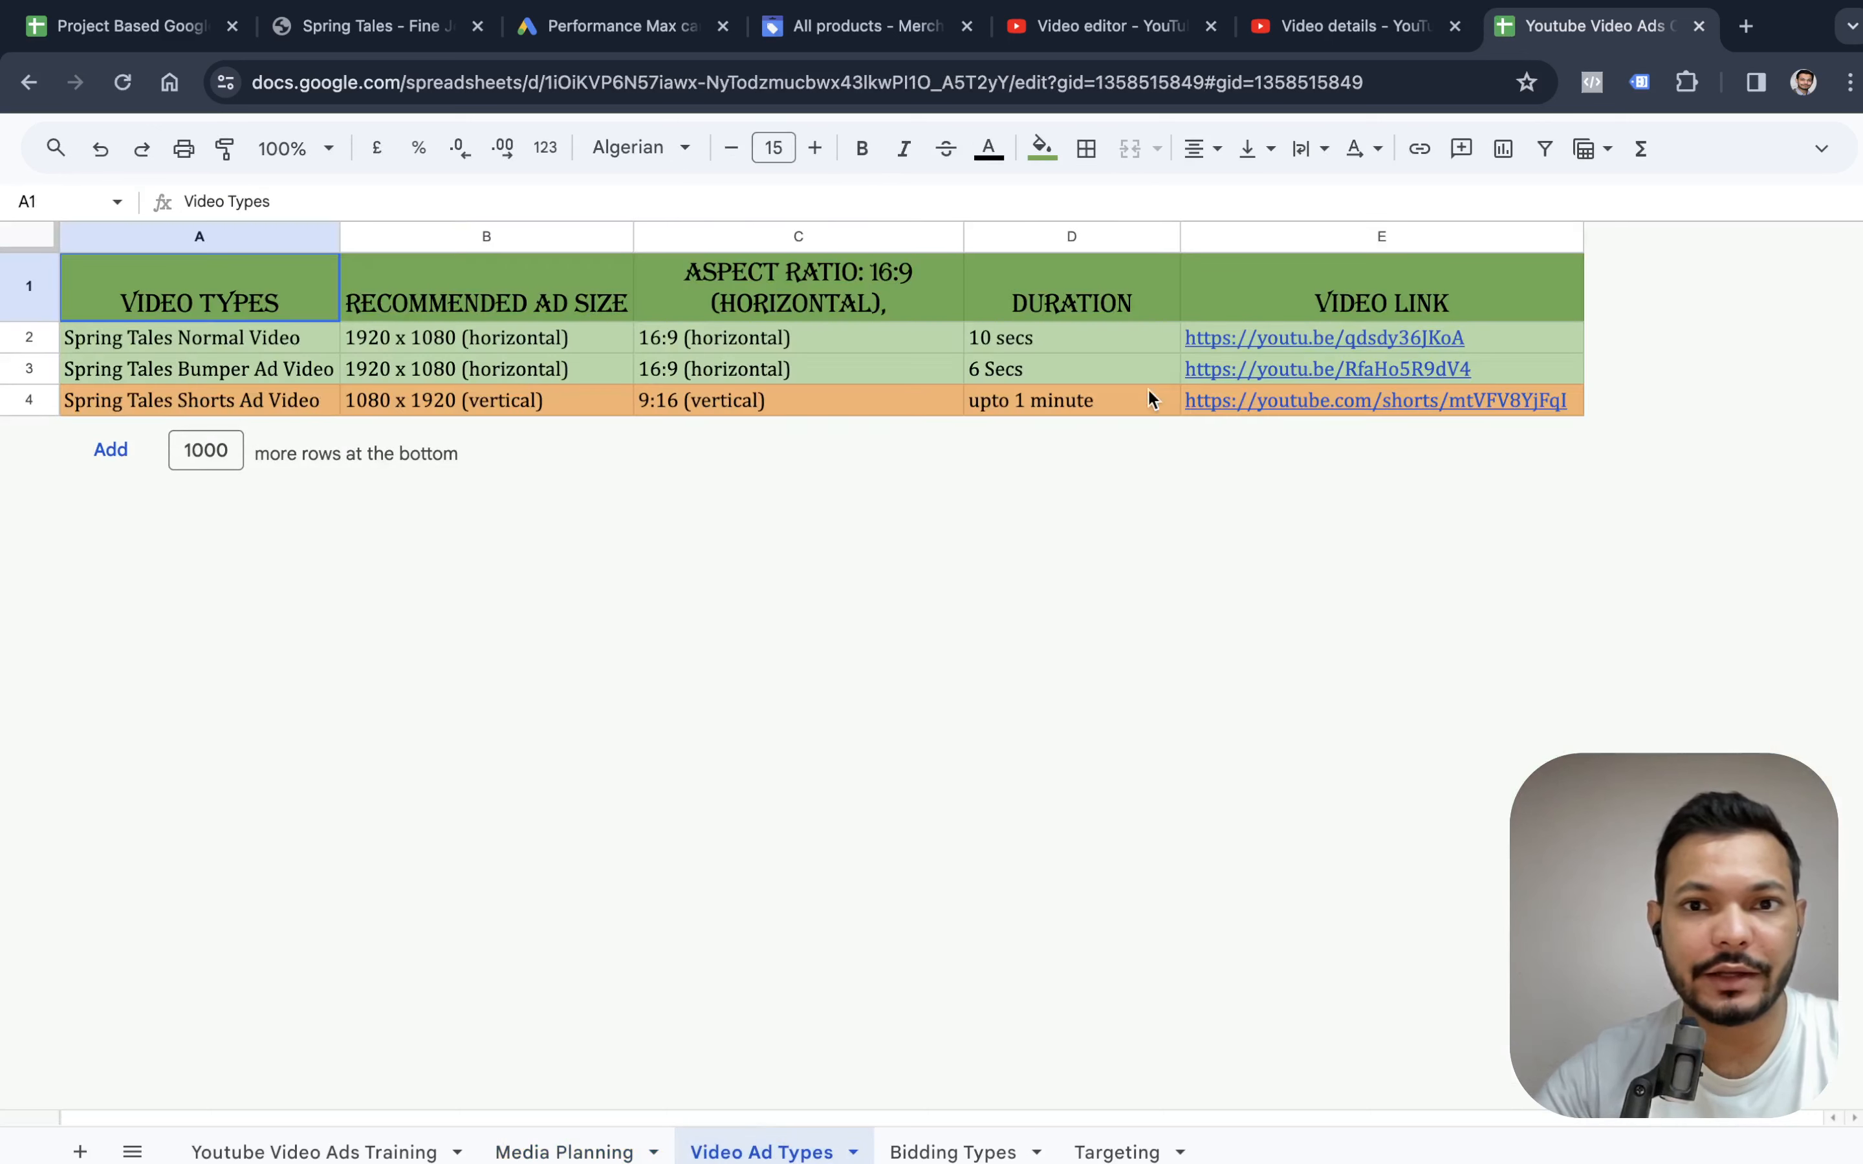
{"action": "left_click", "coordinate": [1484, 339]}
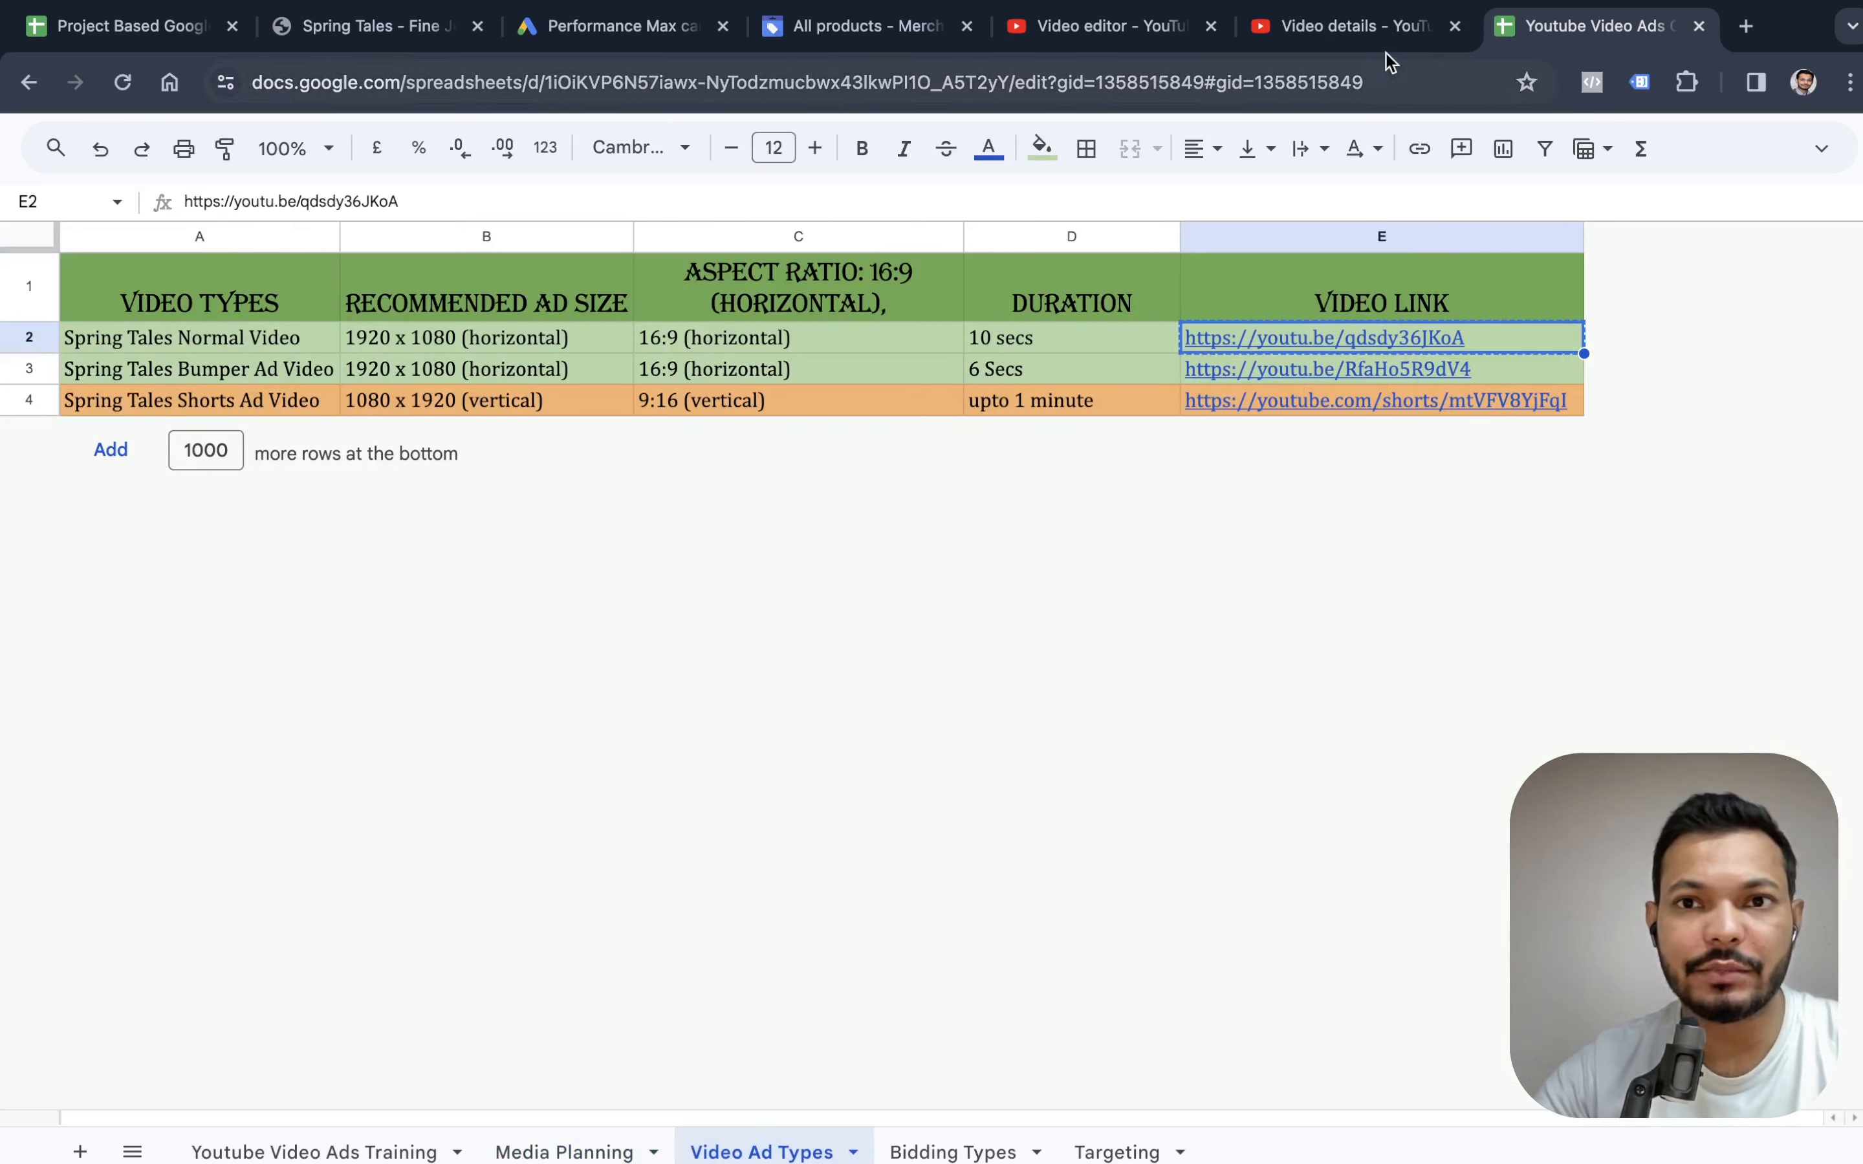
{"action": "left_click", "coordinate": [1382, 29]}
{"action": "left_click", "coordinate": [1118, 42]}
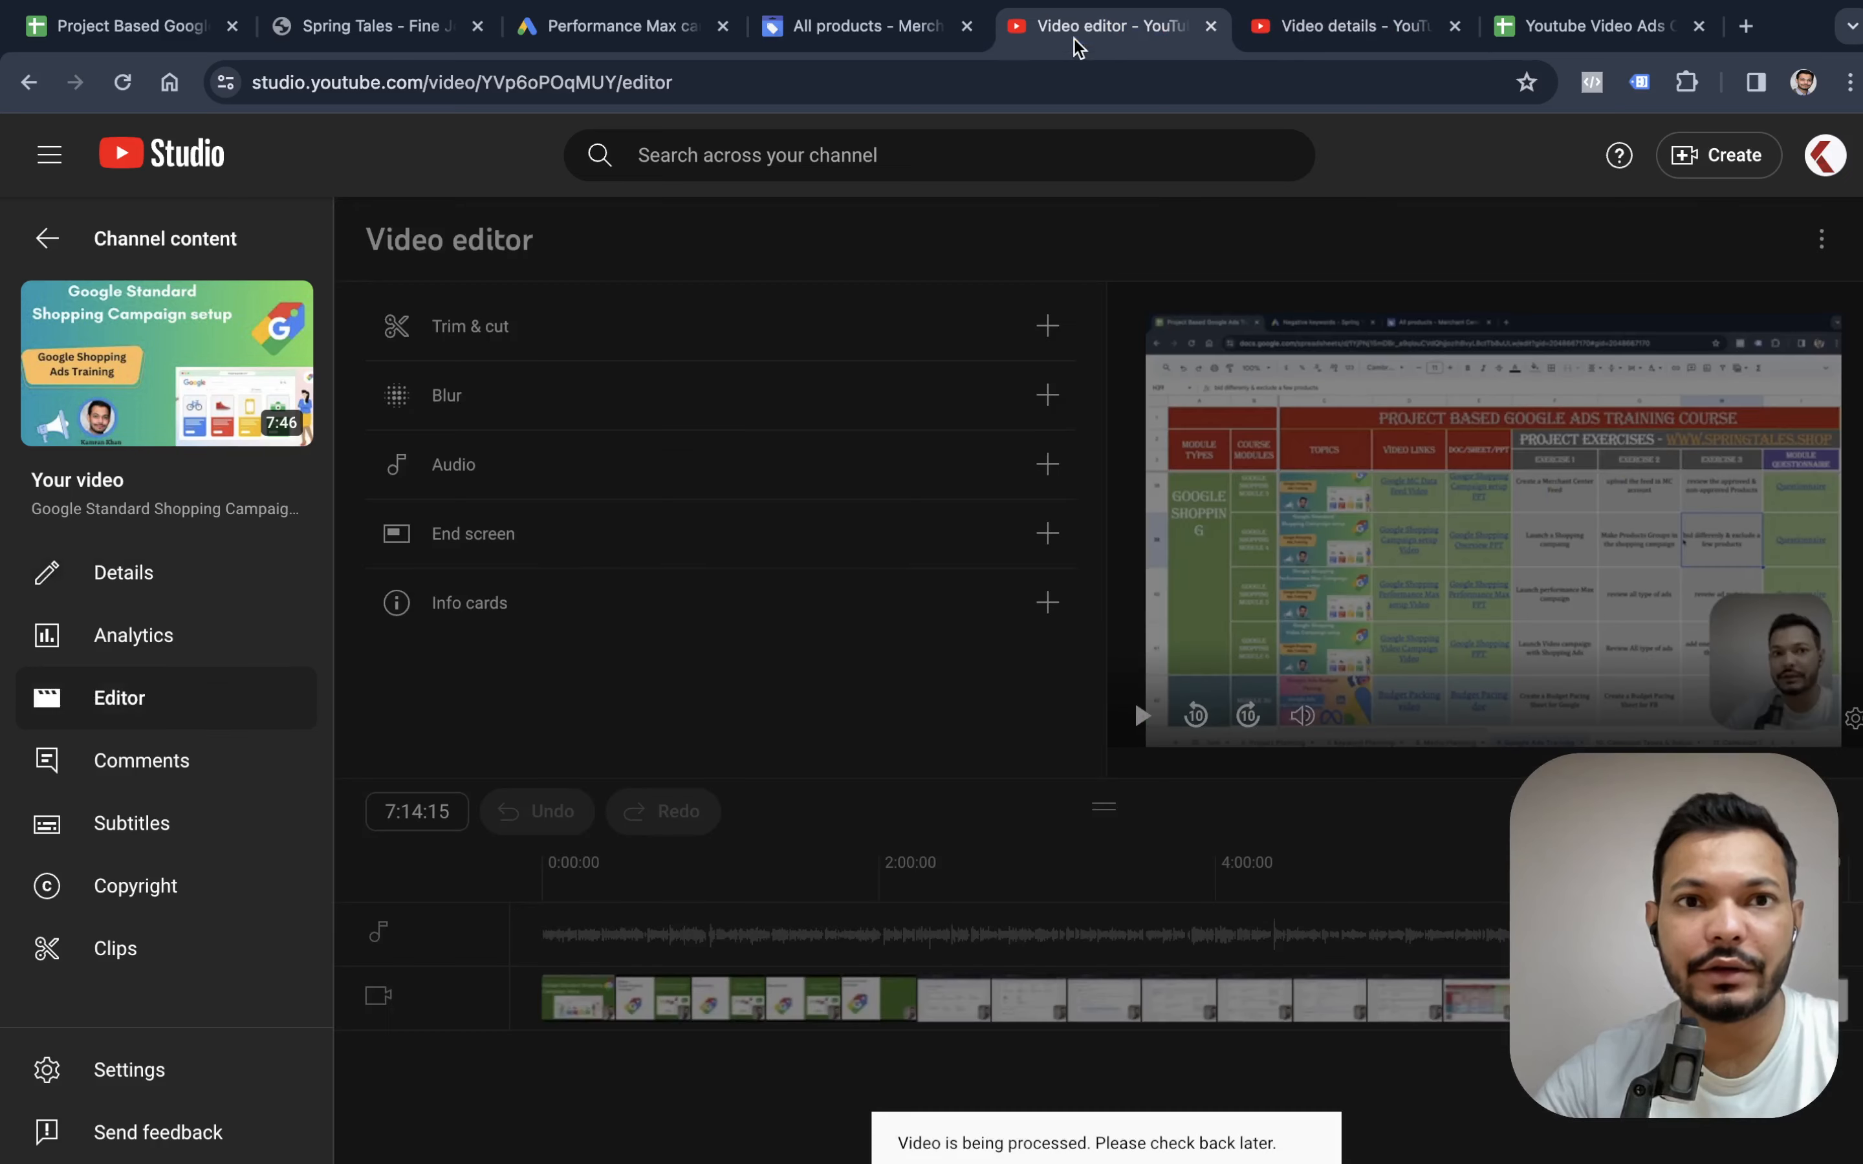
{"action": "left_click", "coordinate": [844, 35]}
{"action": "left_click", "coordinate": [619, 35]}
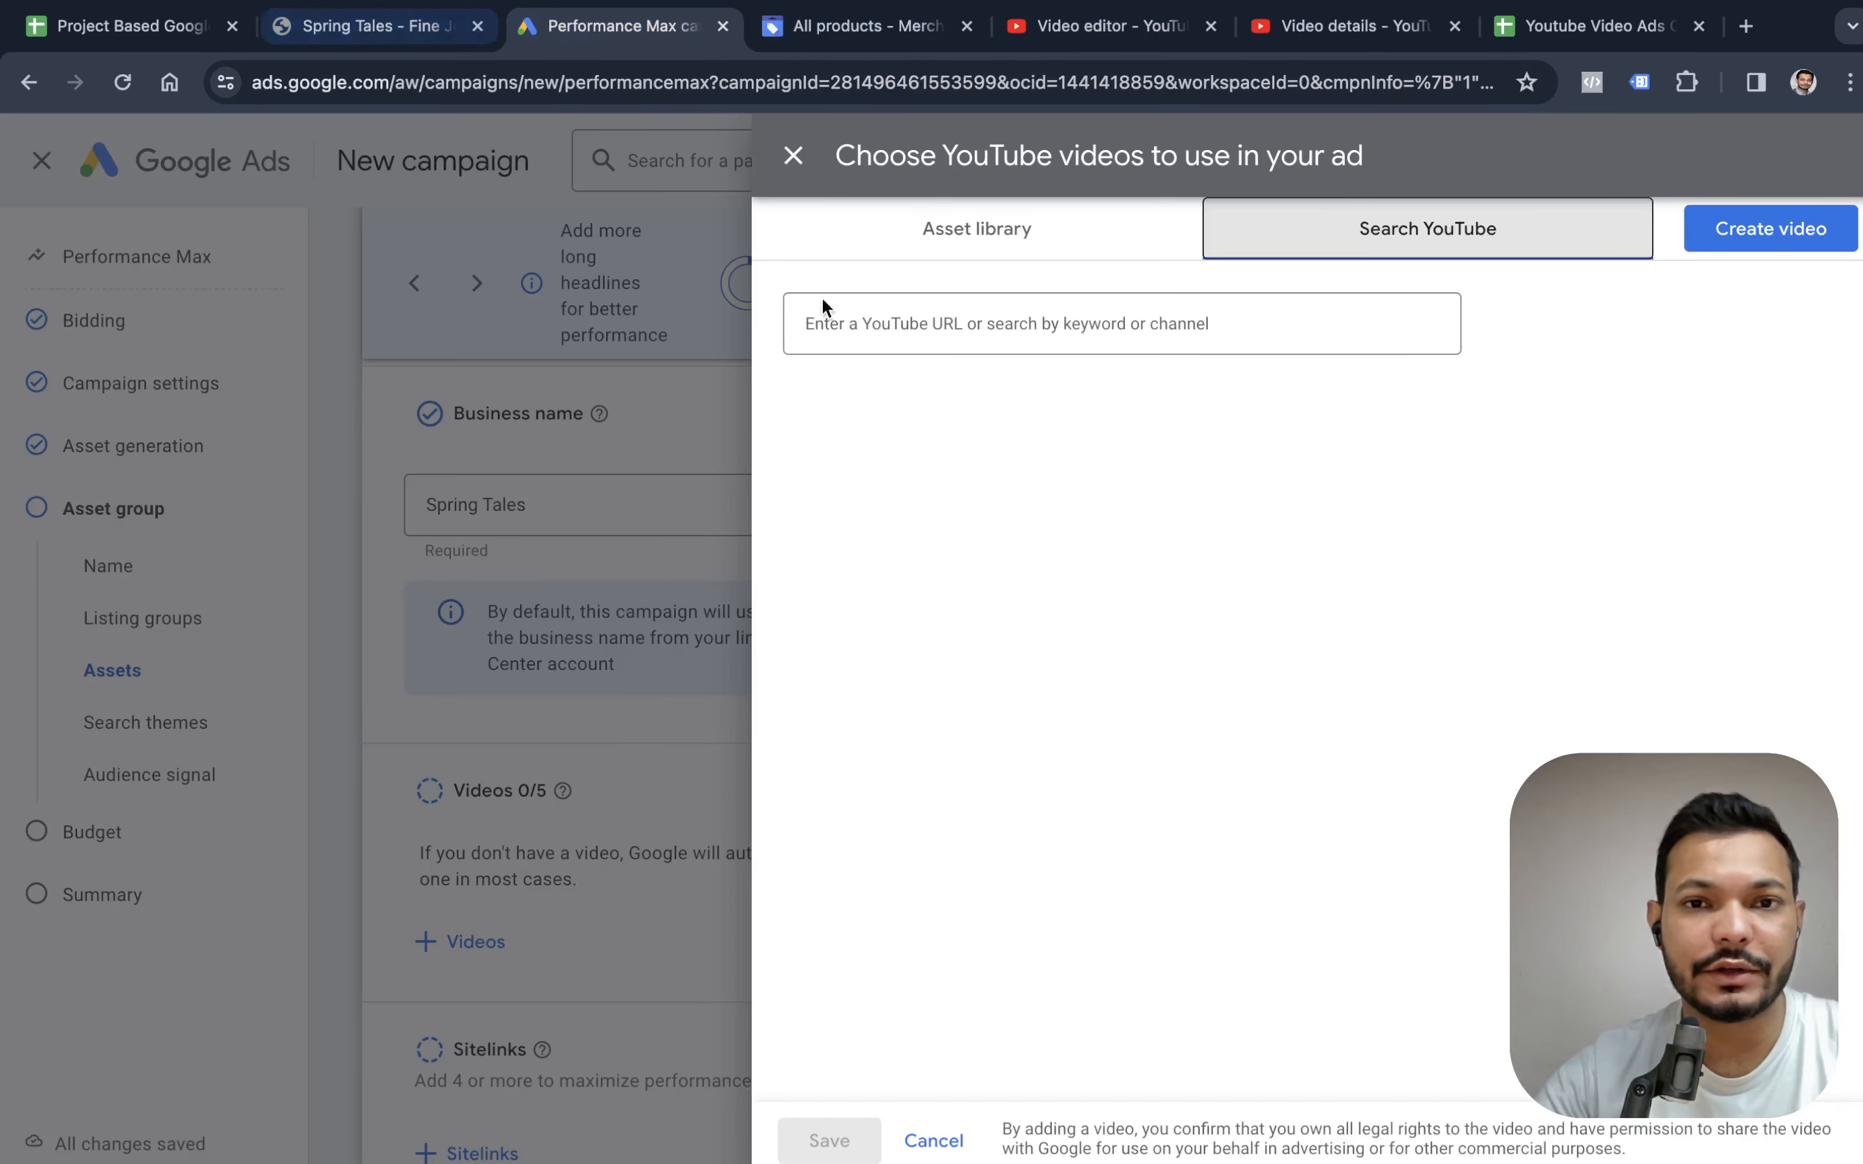
{"action": "left_click", "coordinate": [844, 309]}
{"action": "type", "text": "https://youtu.be/qdsdy36JKoA"}
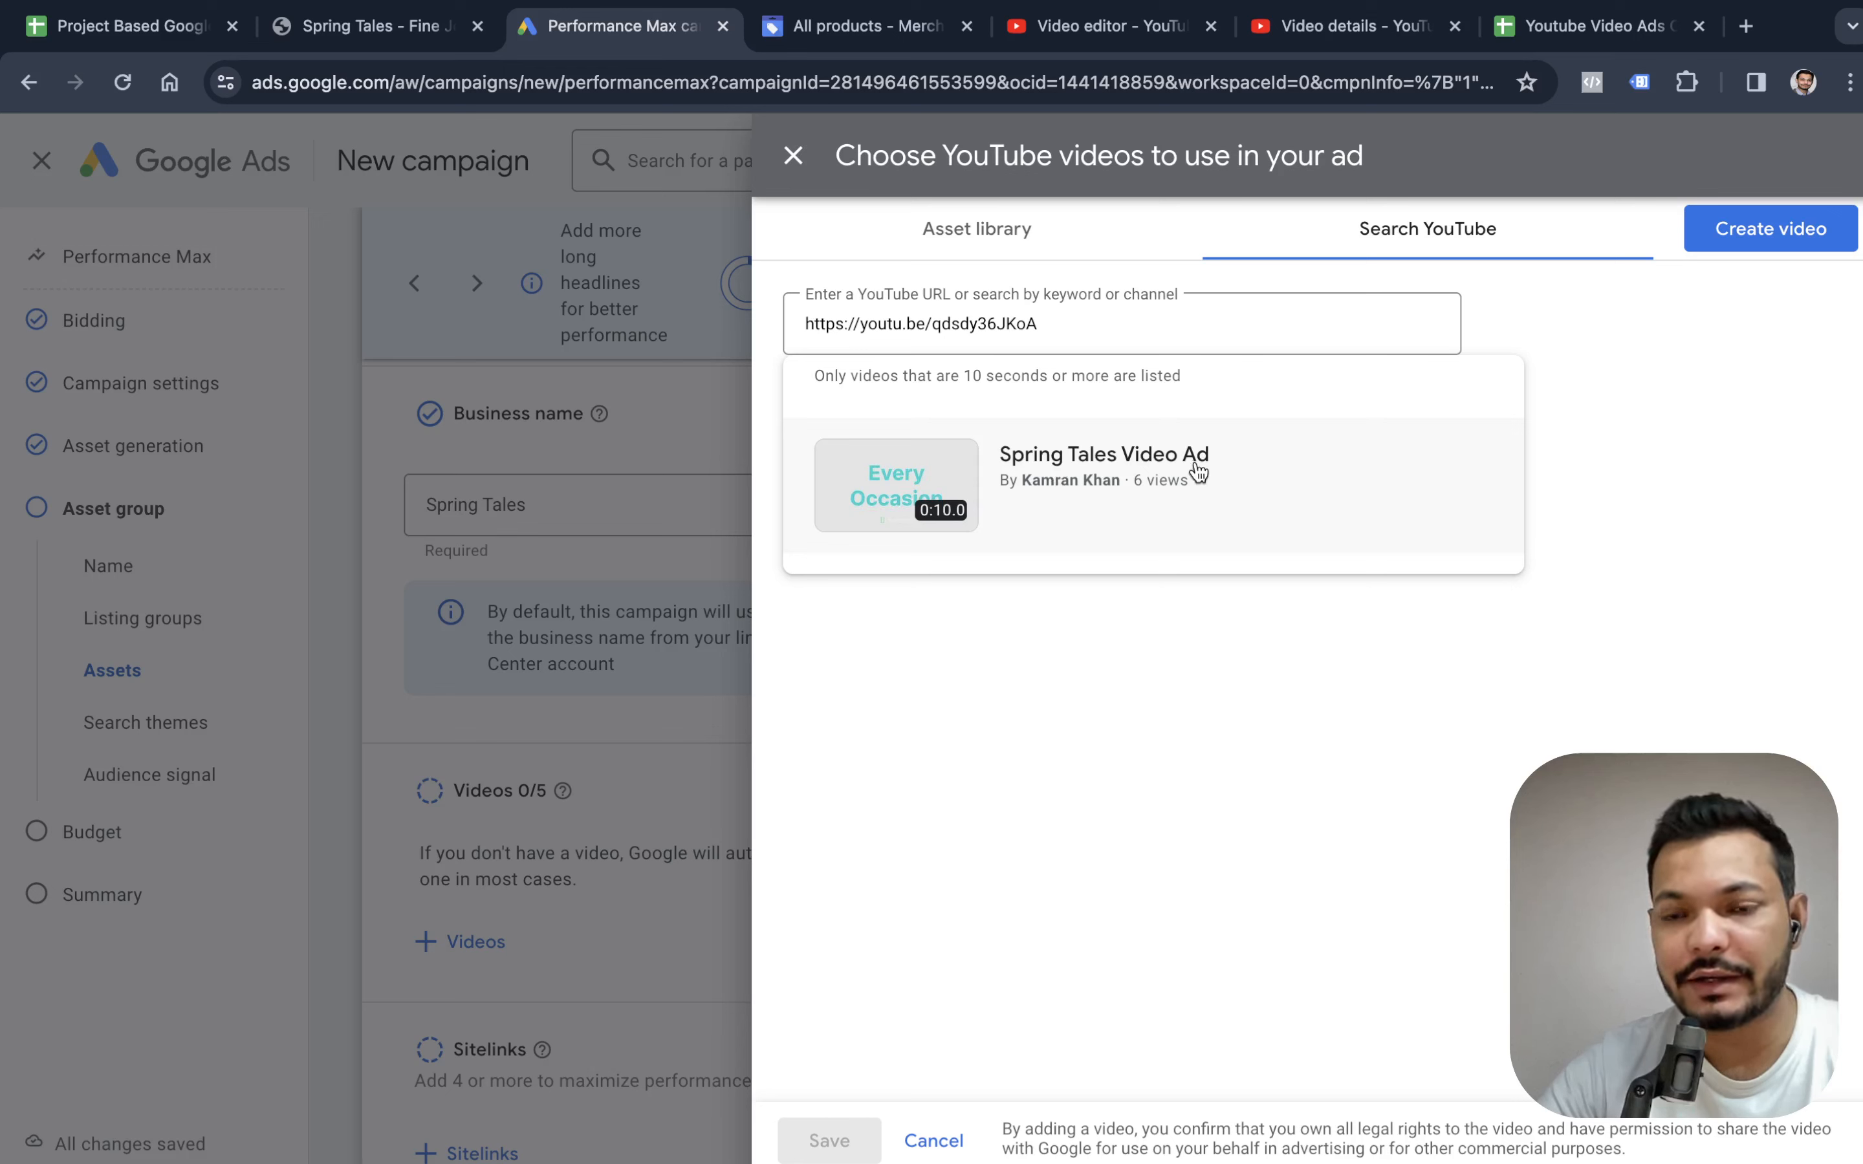
{"action": "left_click", "coordinate": [982, 501]}
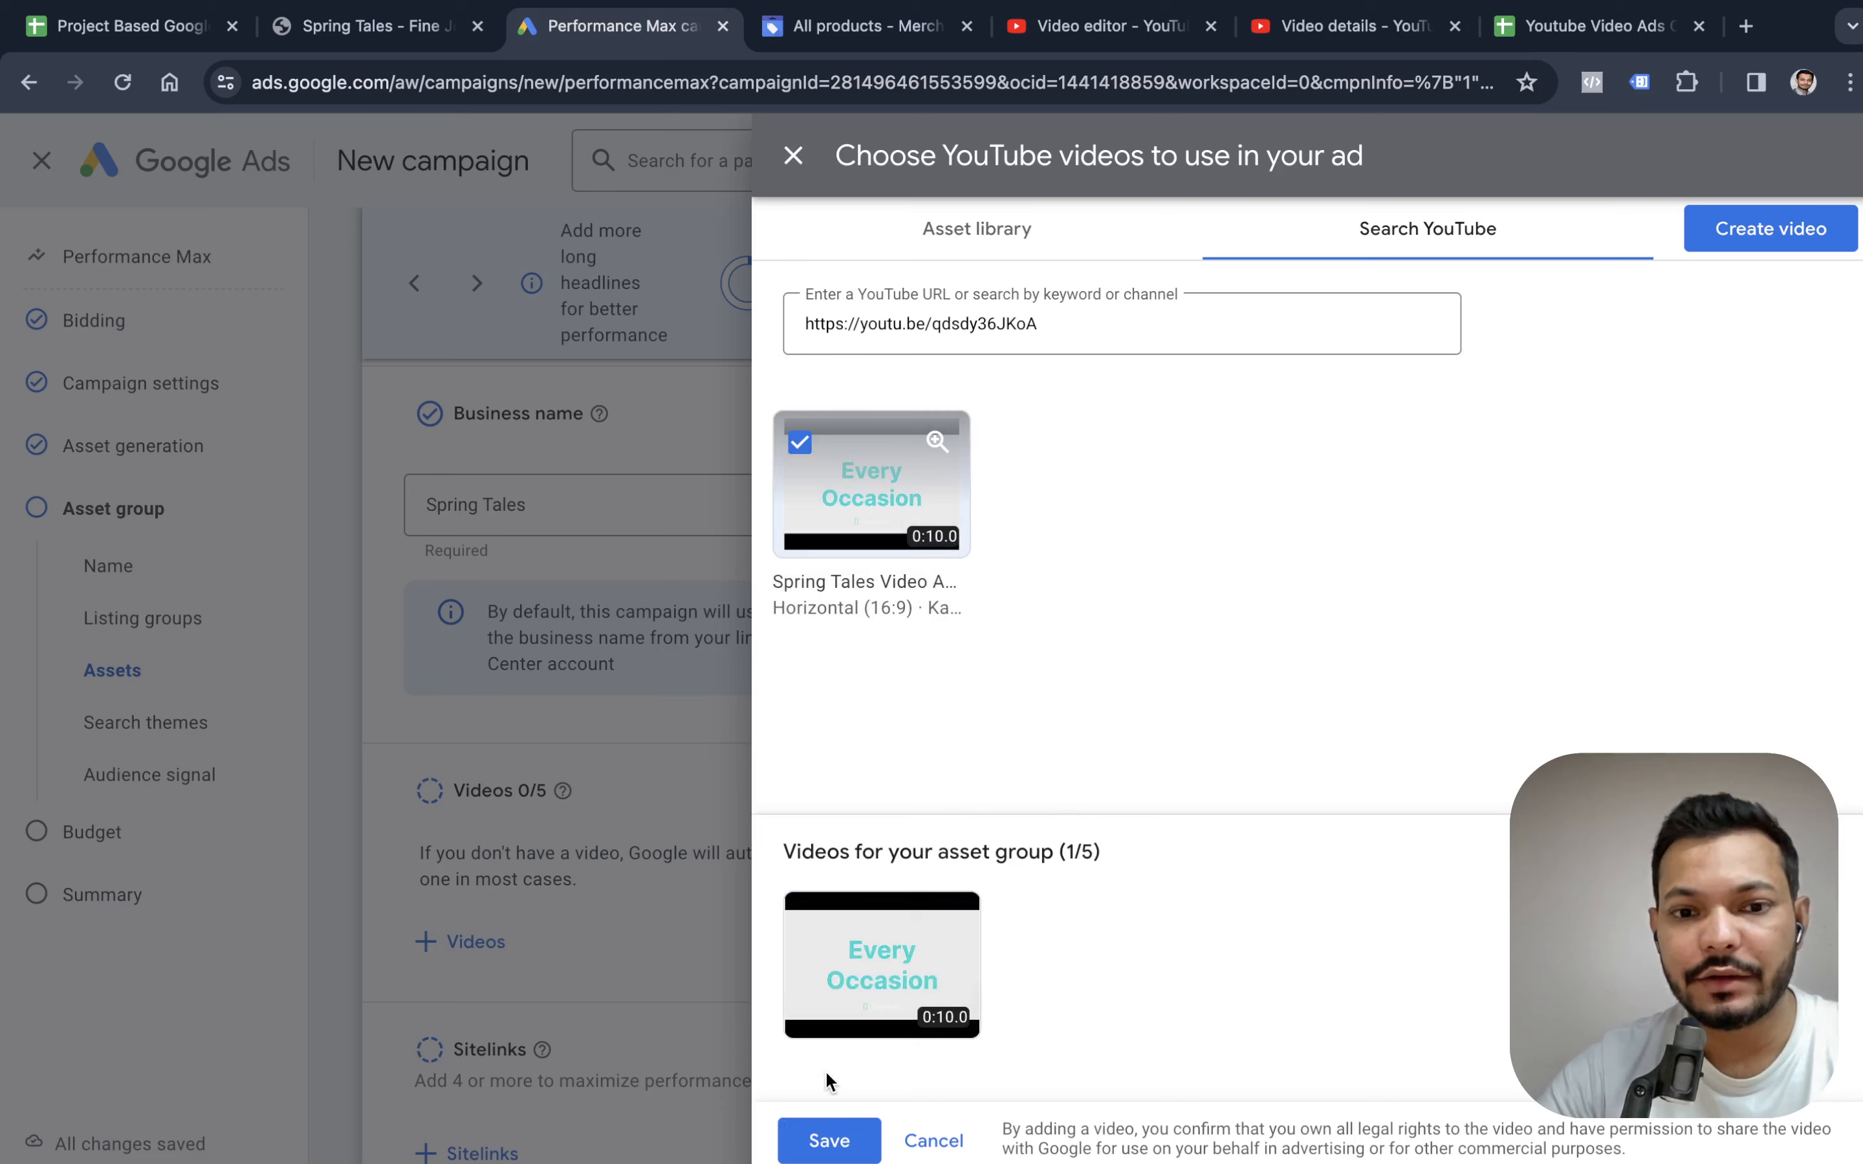
{"action": "left_click", "coordinate": [841, 1125]}
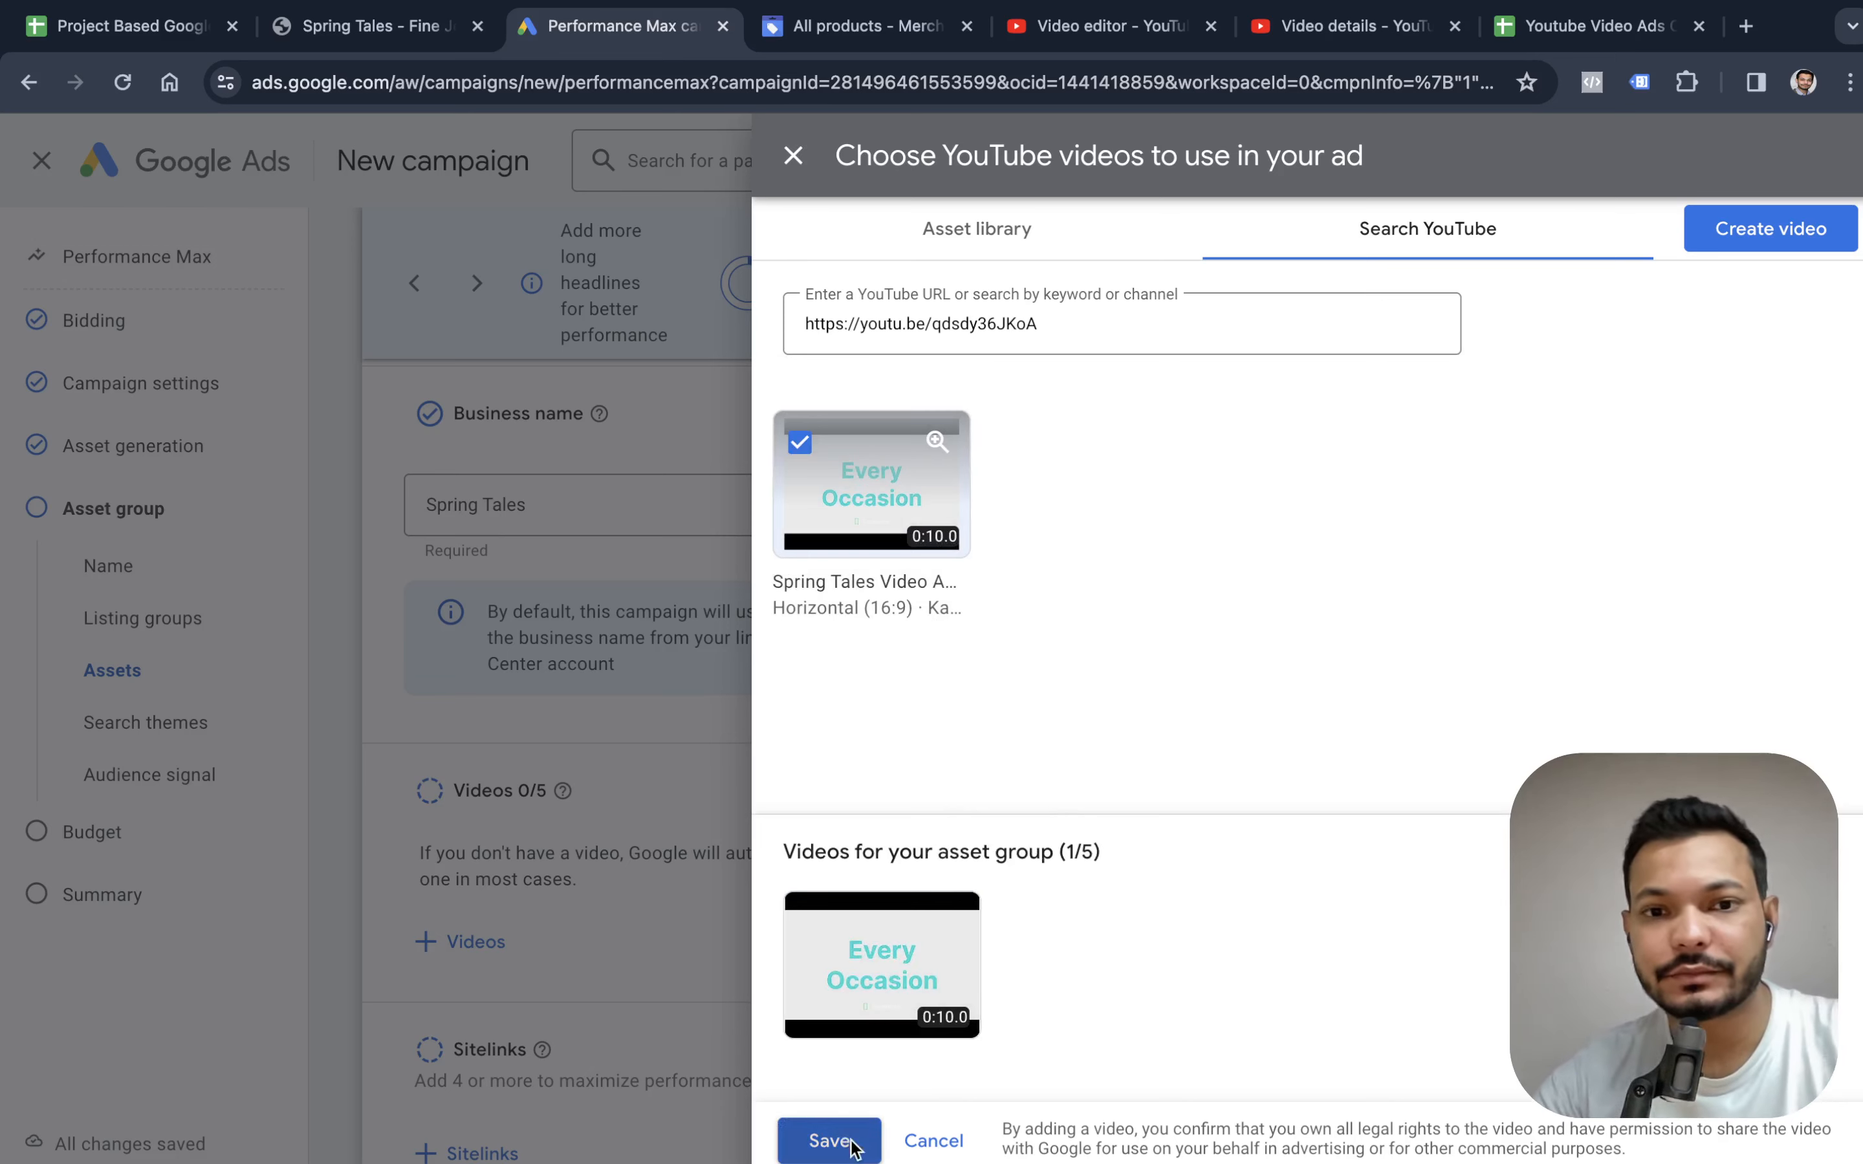
Review the asset group's descriptions, images, logo, business name and video, then the sections down to the search themes.
{"action": "scroll", "coordinate": [858, 954], "scroll_direction": "down", "scroll_amount": 6}
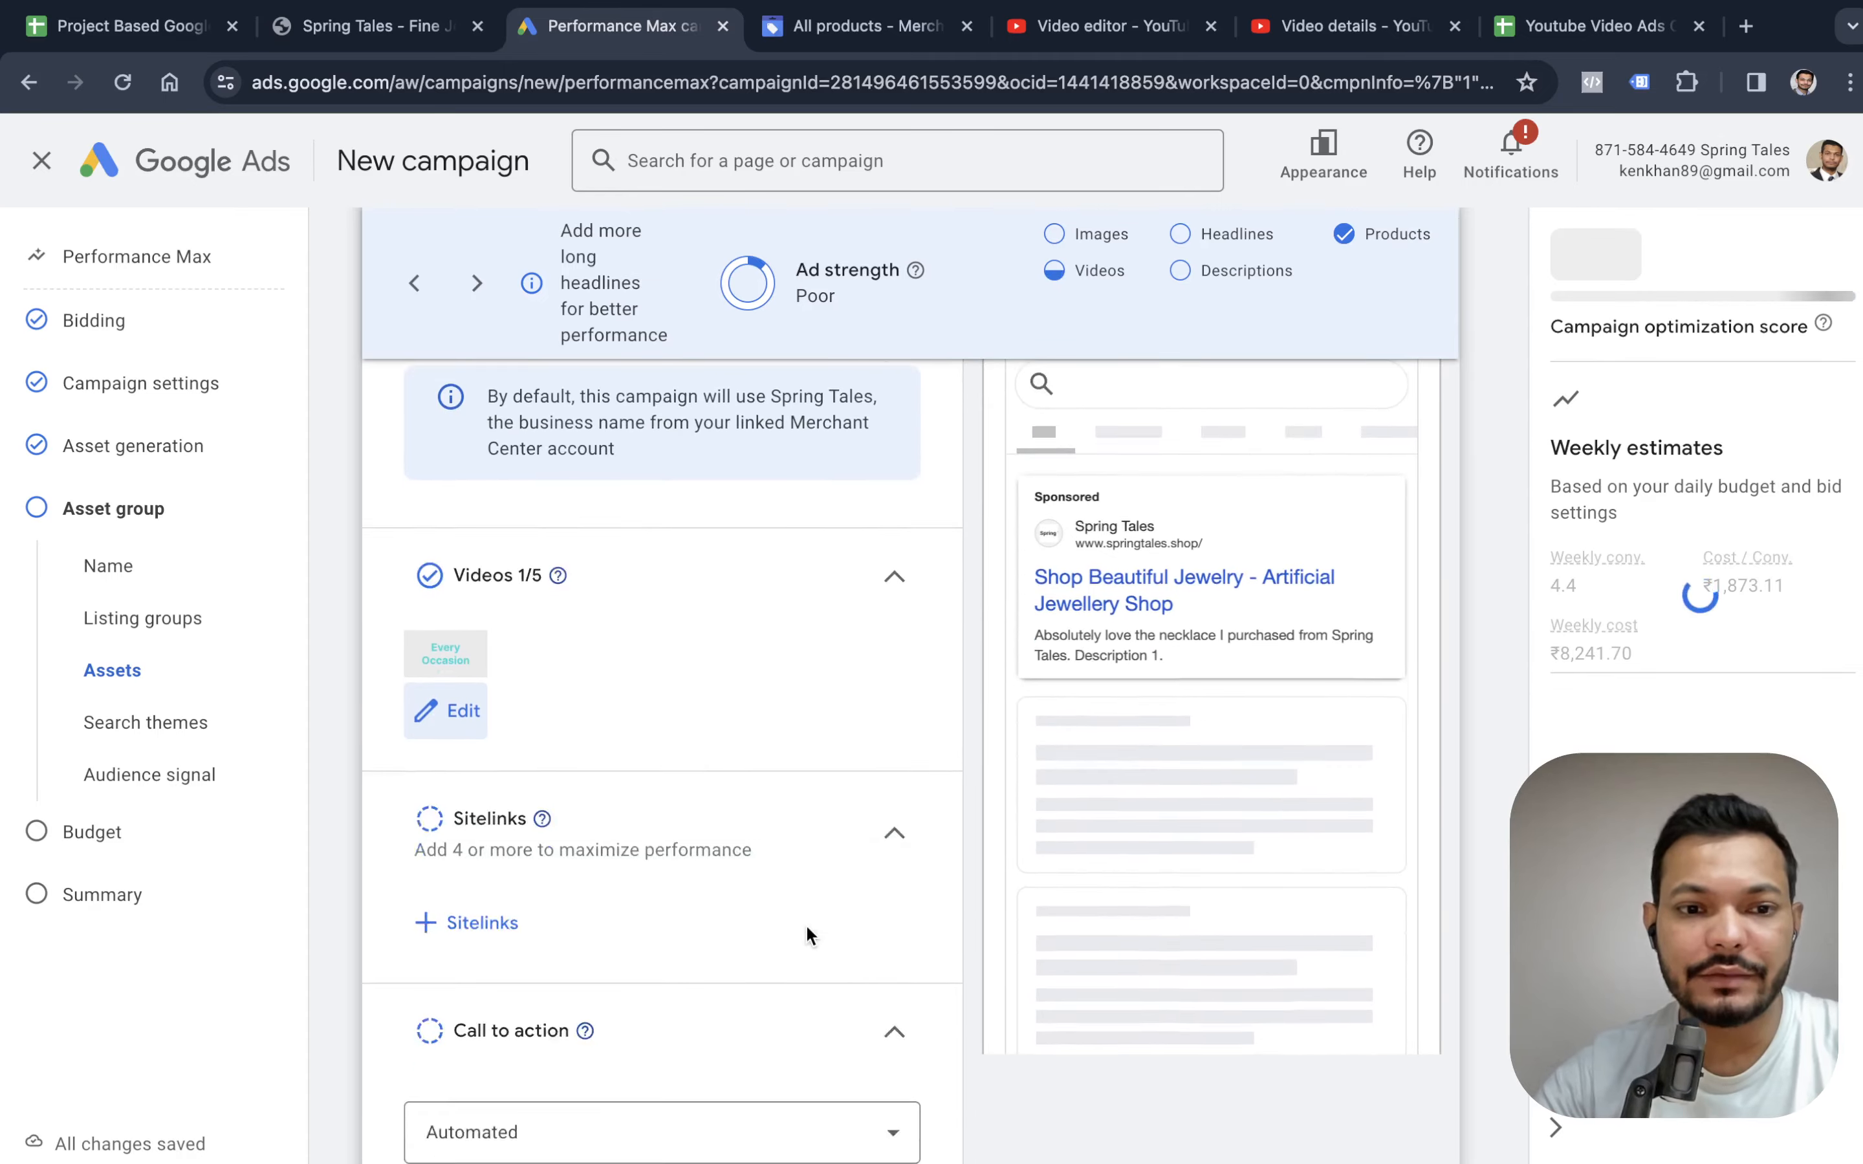
{"action": "scroll", "coordinate": [771, 585], "scroll_direction": "up", "scroll_amount": 3}
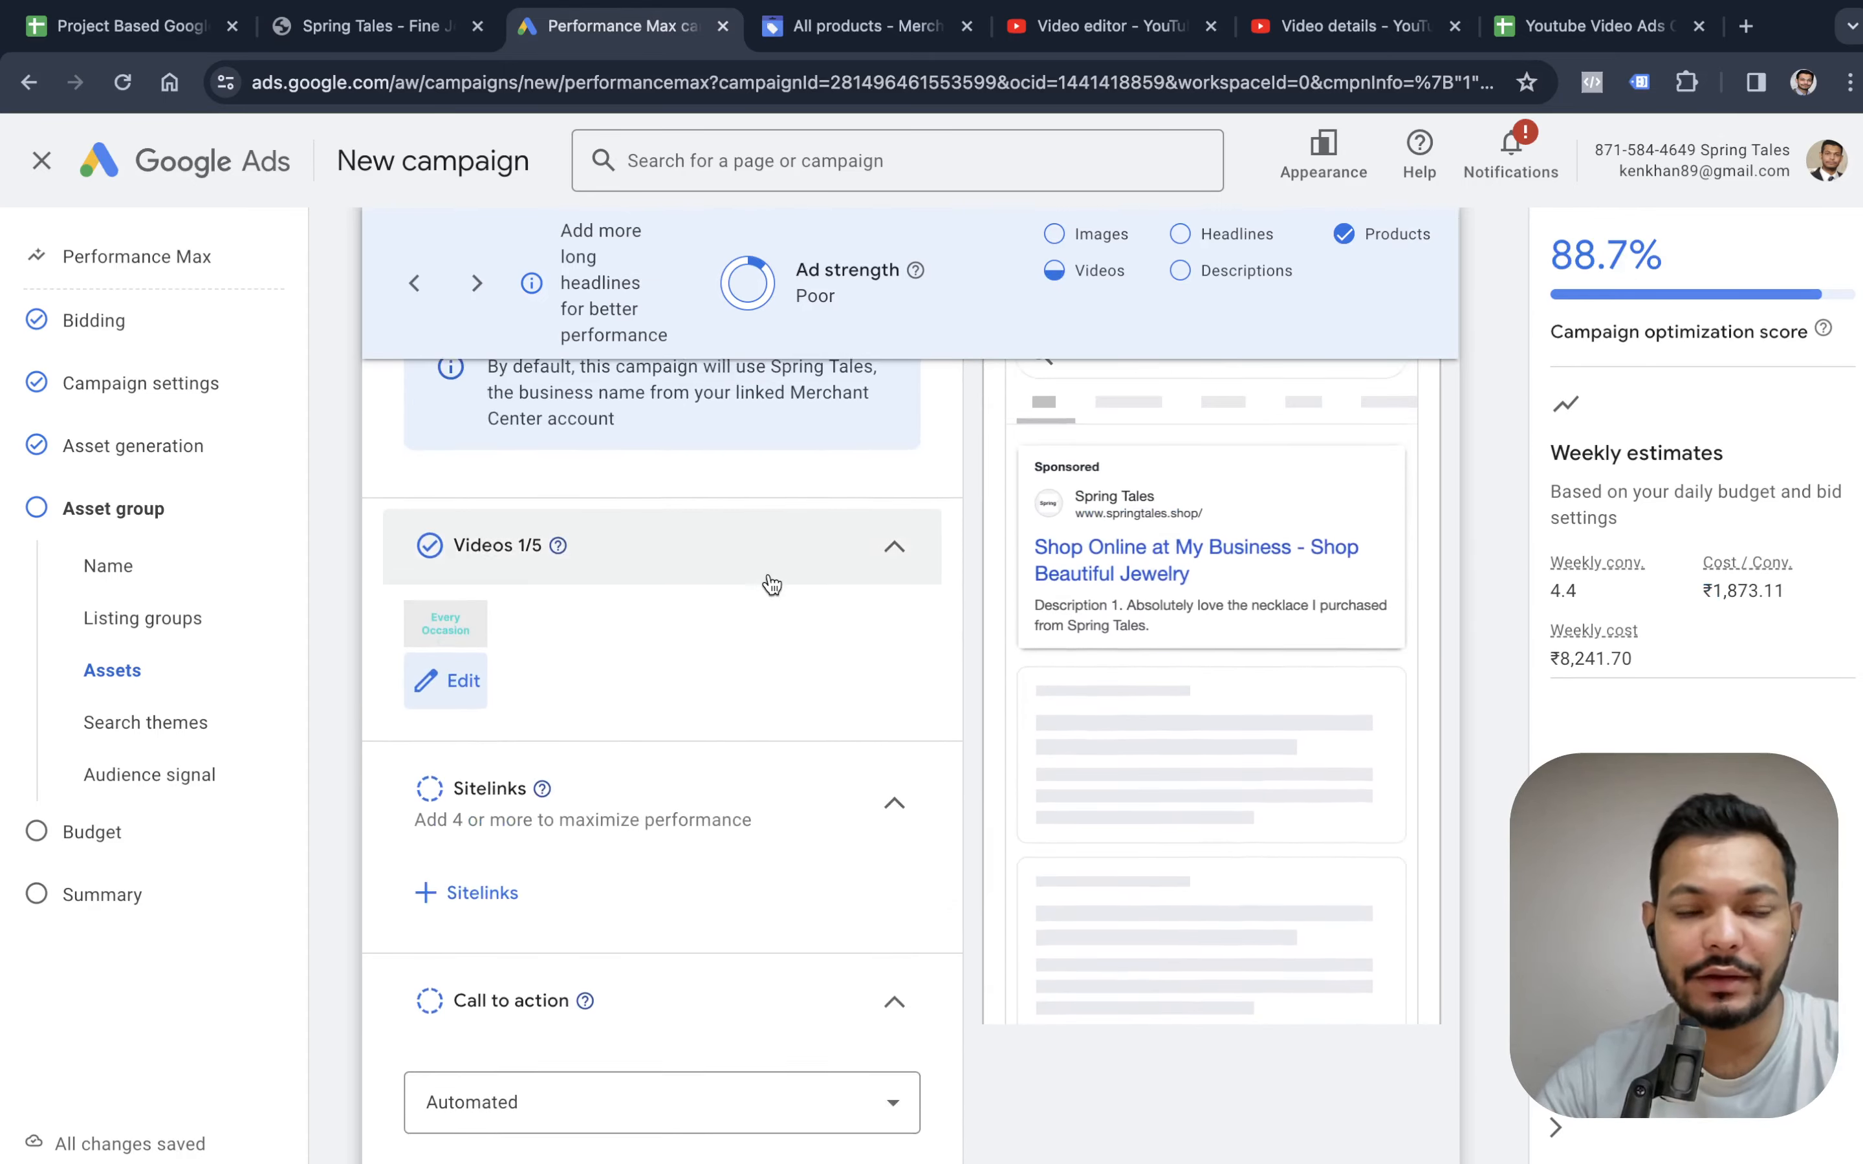
{"action": "scroll", "coordinate": [771, 586], "scroll_direction": "up", "scroll_amount": 15}
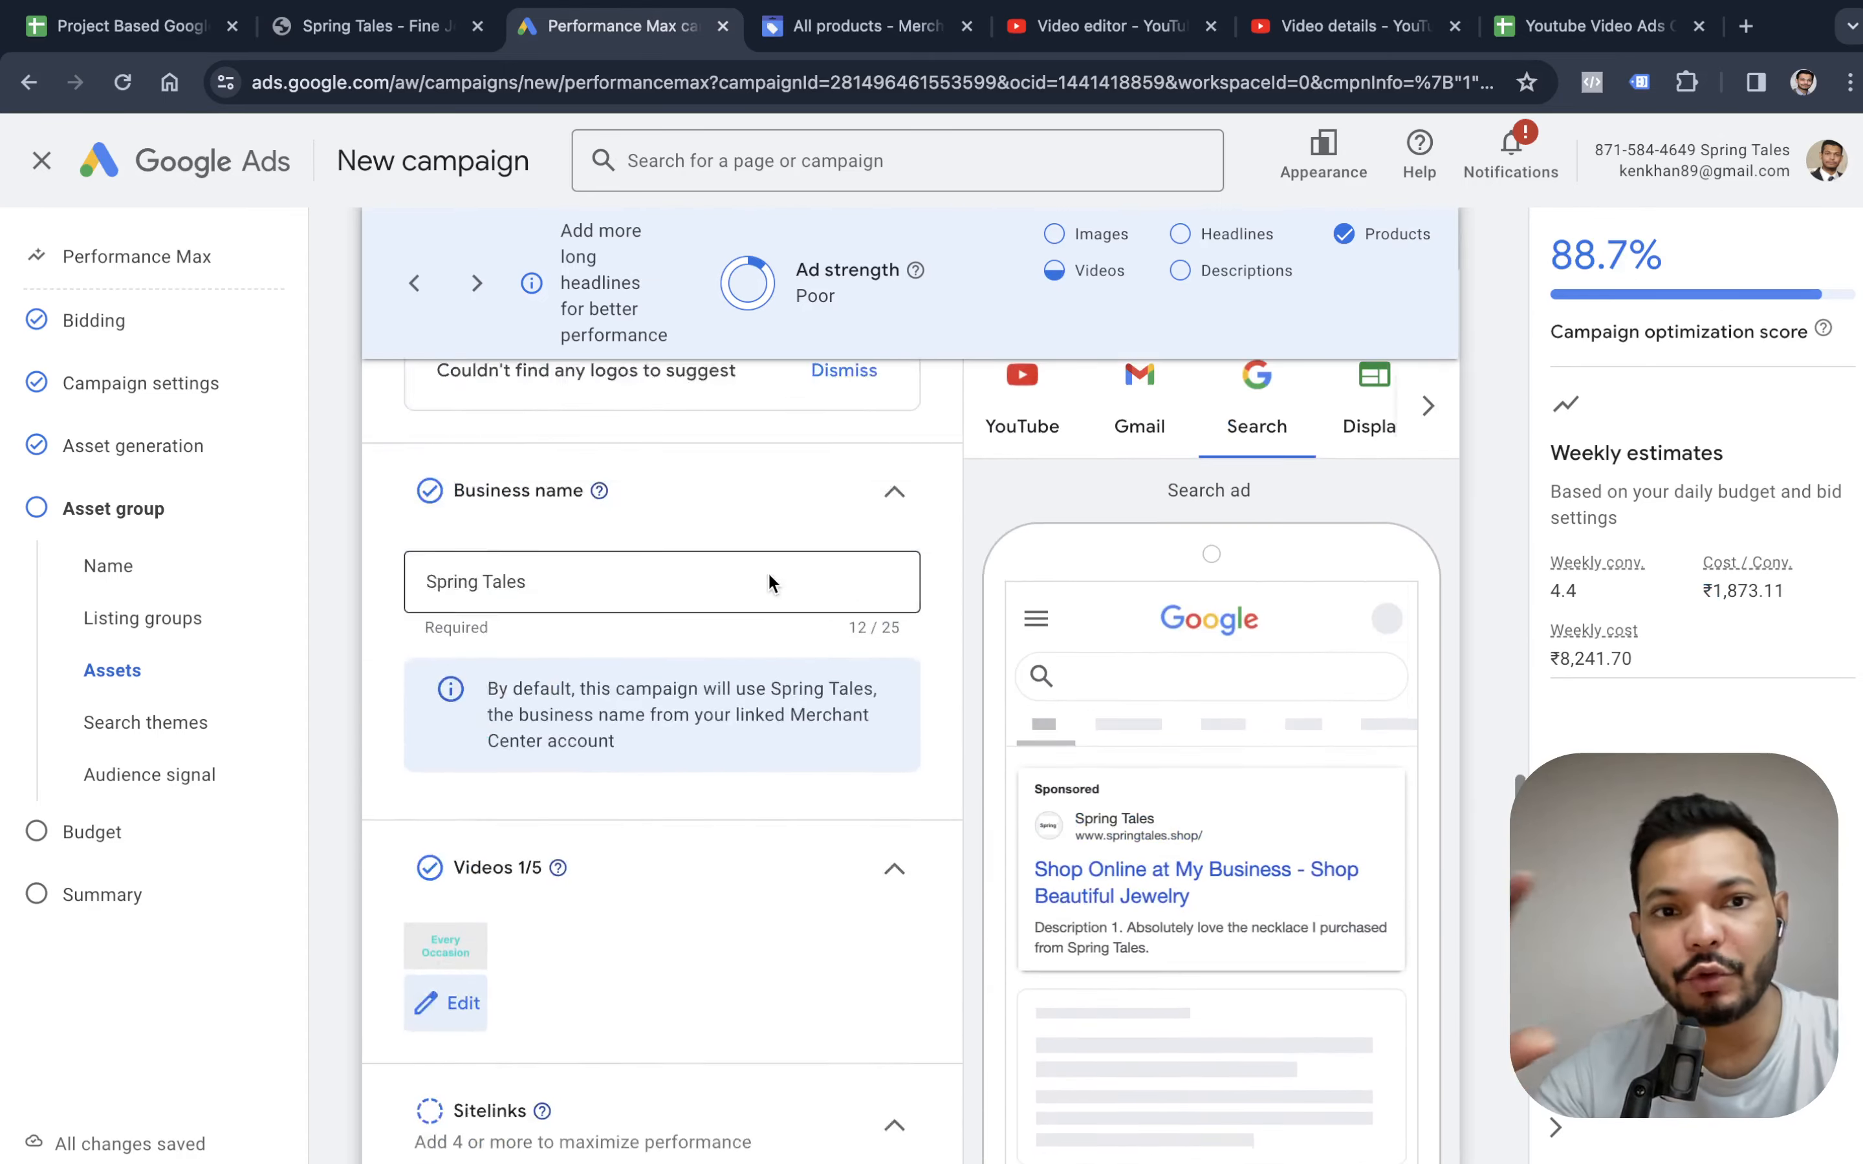
{"action": "scroll", "coordinate": [771, 585], "scroll_direction": "up", "scroll_amount": 9}
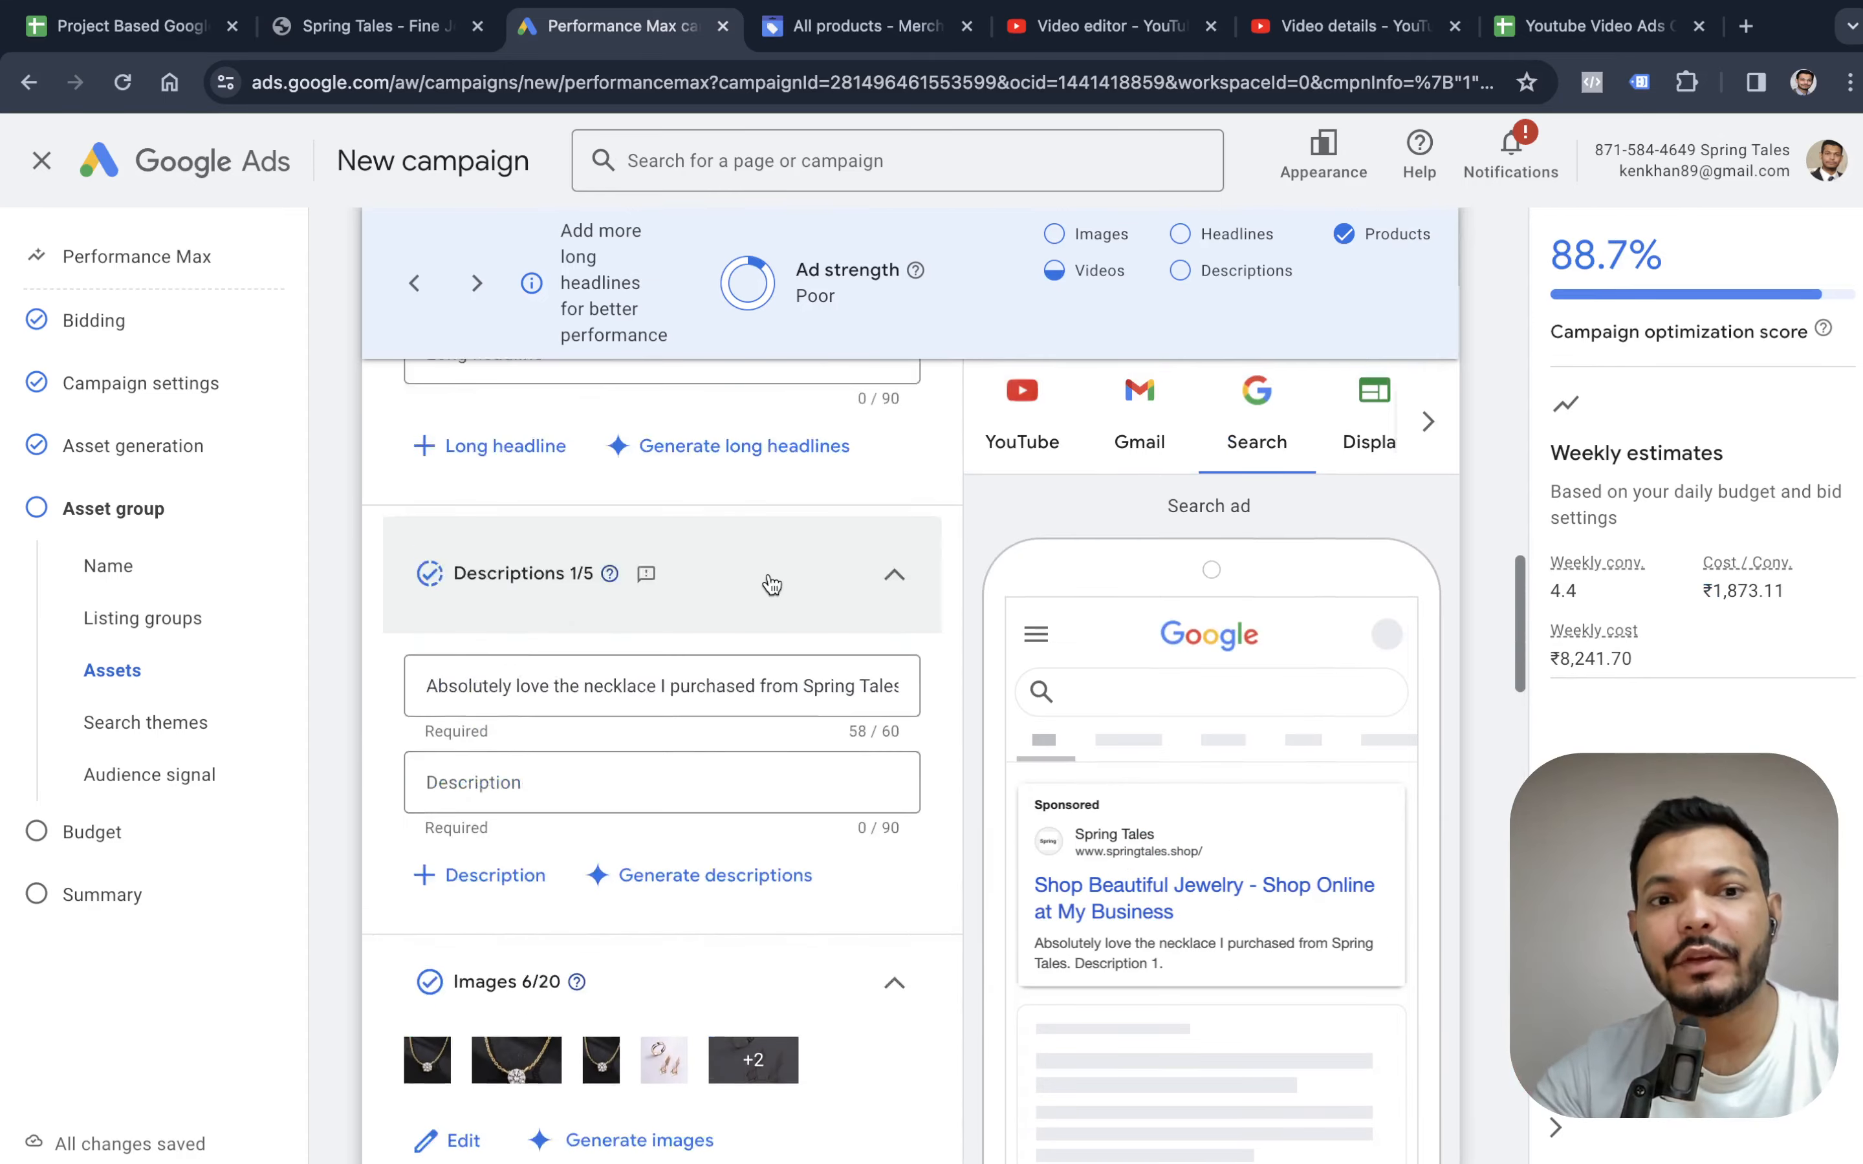
{"action": "scroll", "coordinate": [771, 585], "scroll_direction": "down", "scroll_amount": 10}
{"action": "scroll", "coordinate": [771, 586], "scroll_direction": "up", "scroll_amount": 11}
{"action": "scroll", "coordinate": [771, 586], "scroll_direction": "down", "scroll_amount": 15}
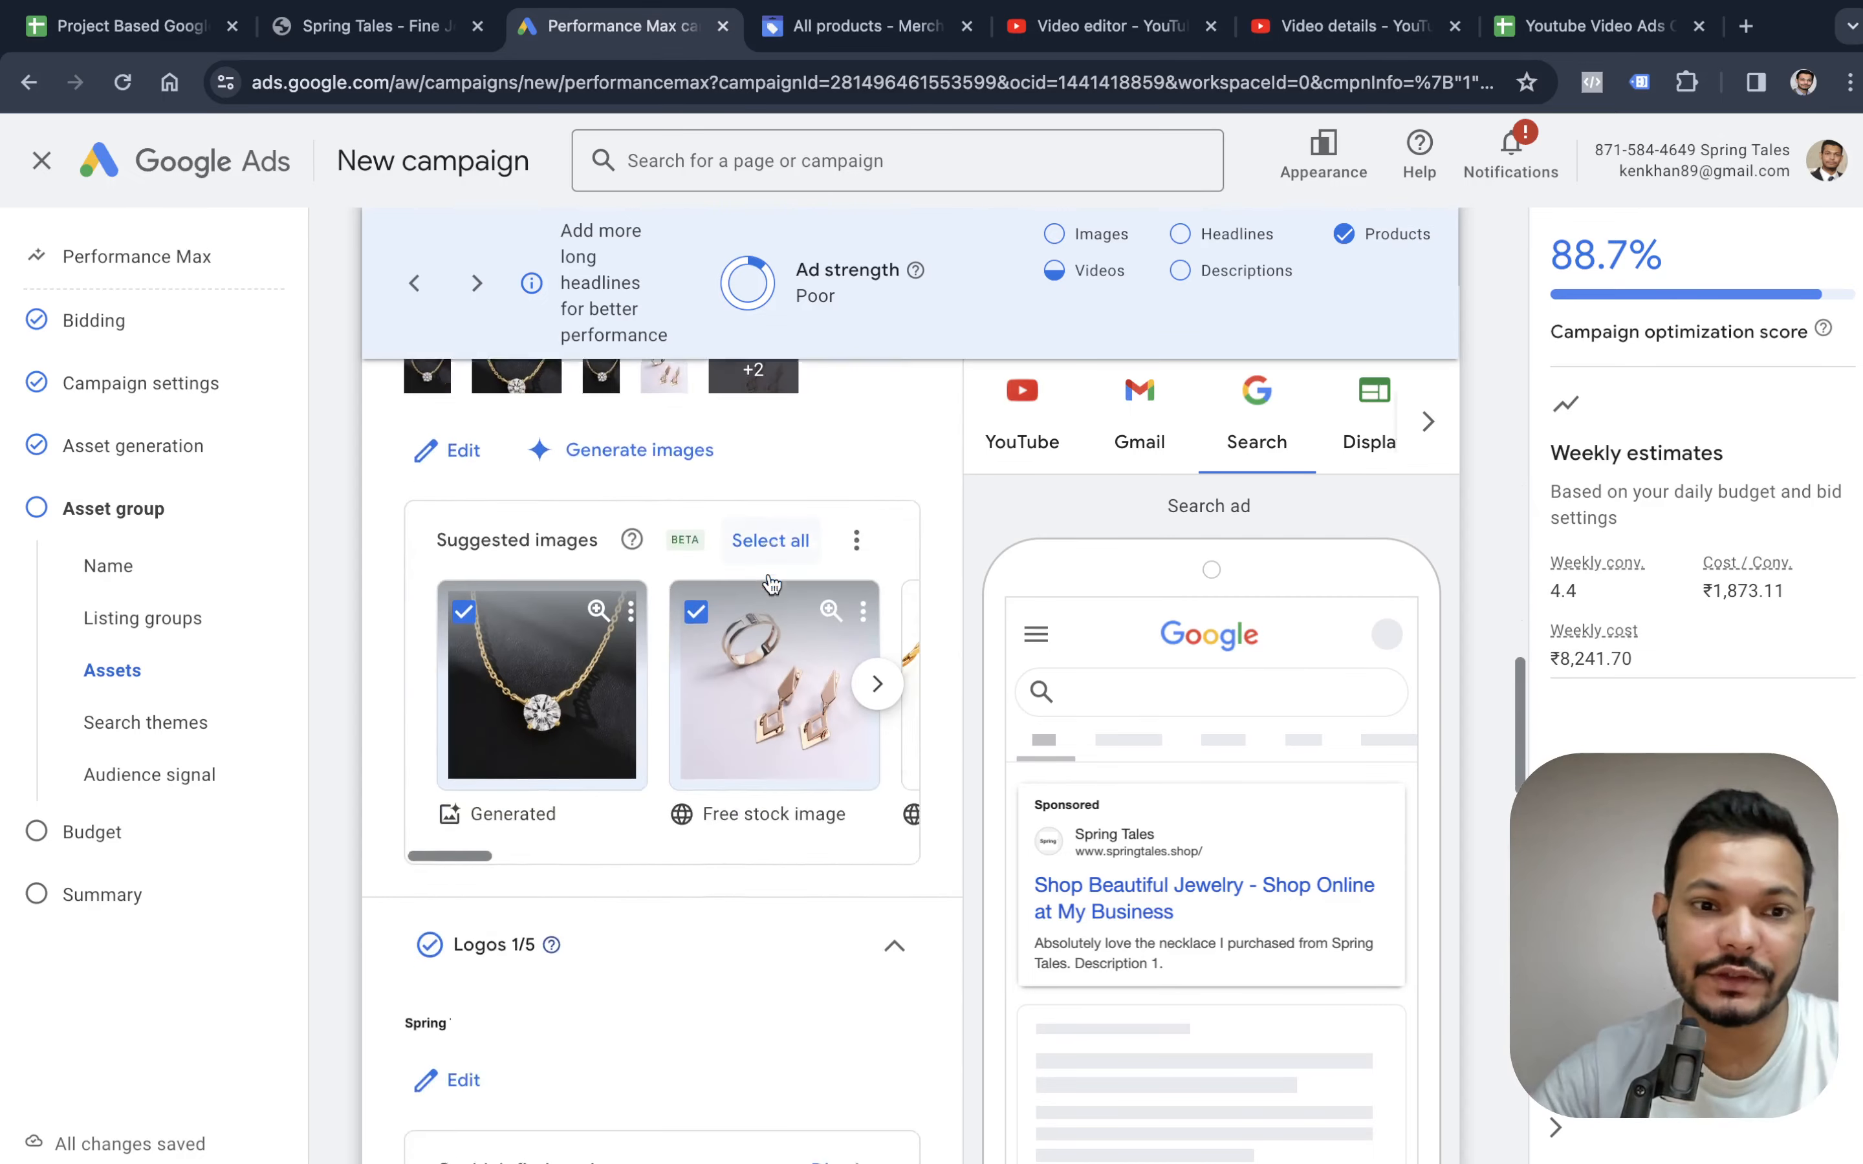
{"action": "scroll", "coordinate": [768, 573], "scroll_direction": "down", "scroll_amount": 7}
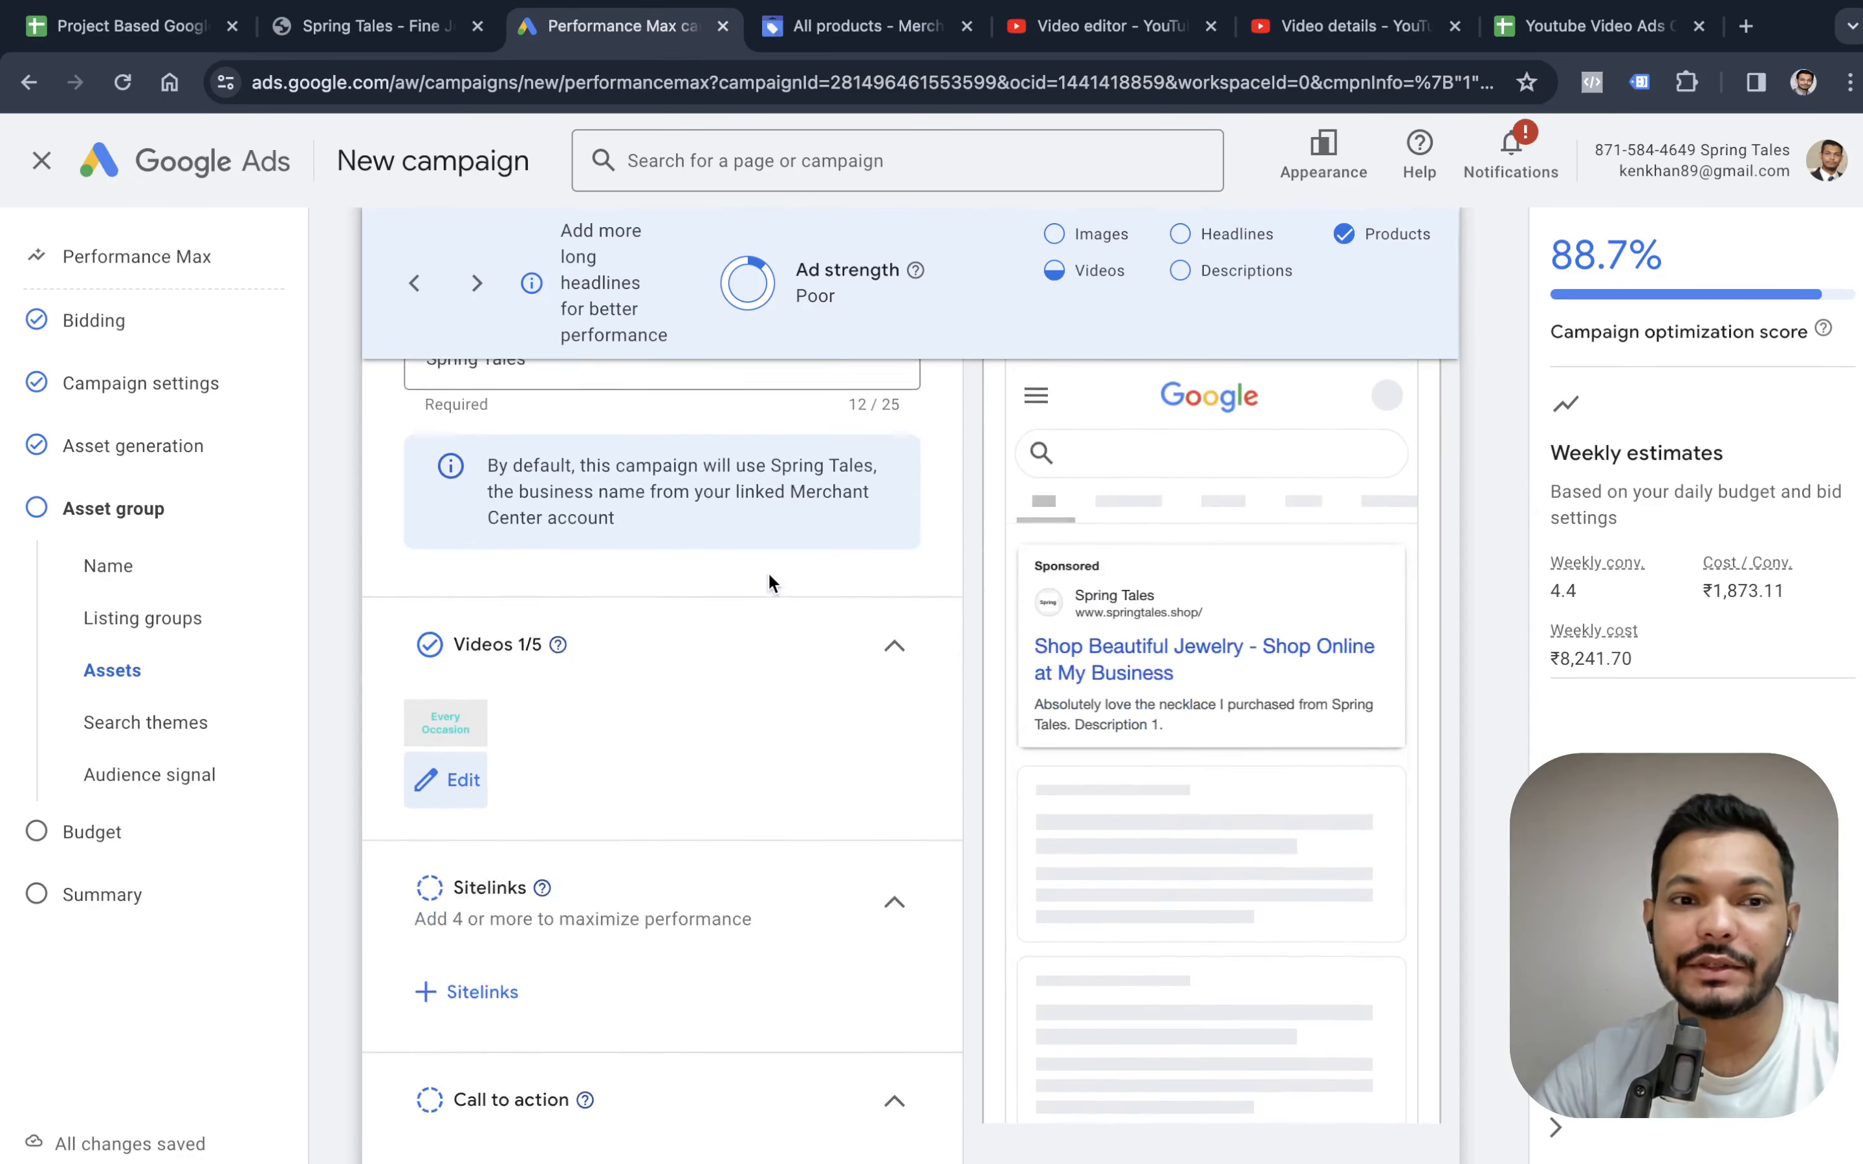
{"action": "scroll", "coordinate": [693, 670], "scroll_direction": "down", "scroll_amount": 8}
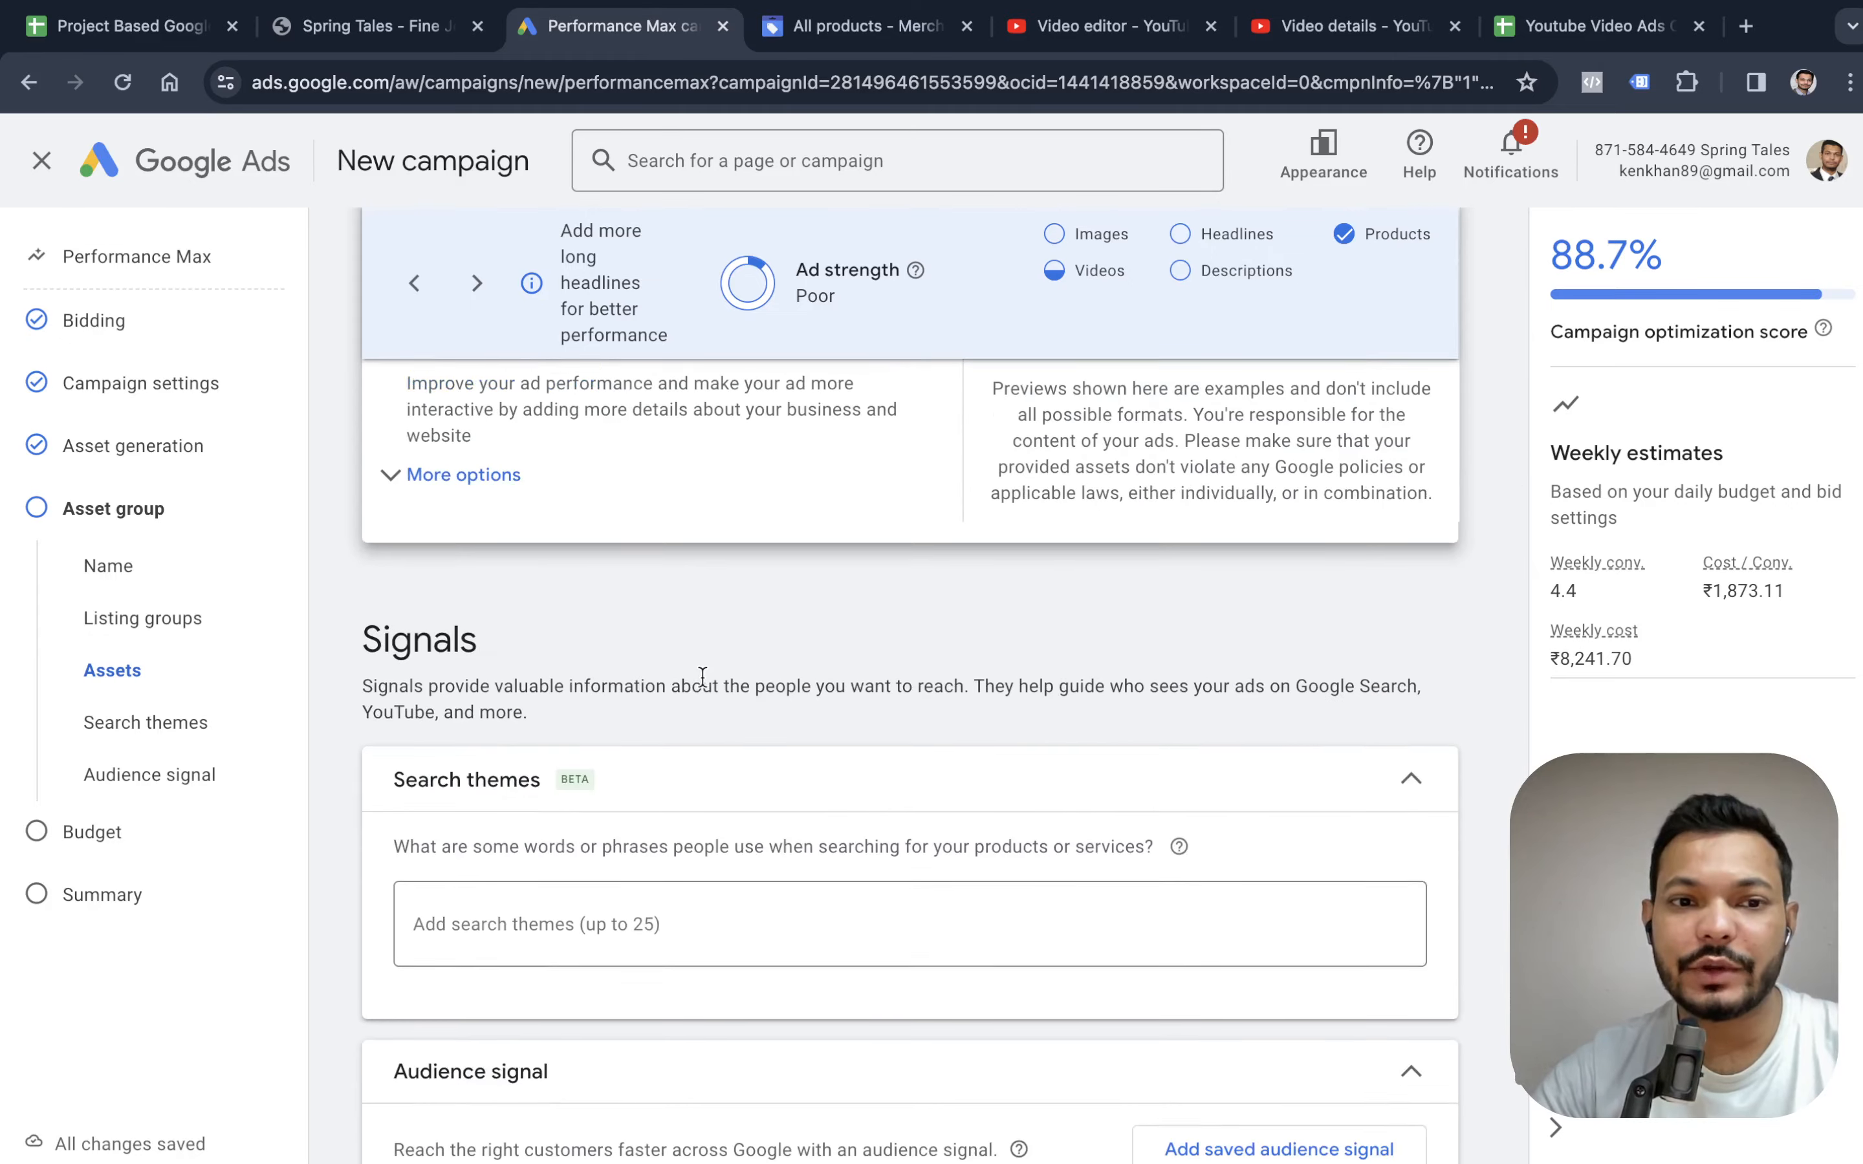
Set the asset group's call to action to Shop now.
{"action": "scroll", "coordinate": [704, 678], "scroll_direction": "up", "scroll_amount": 11}
{"action": "scroll", "coordinate": [707, 676], "scroll_direction": "up", "scroll_amount": 1}
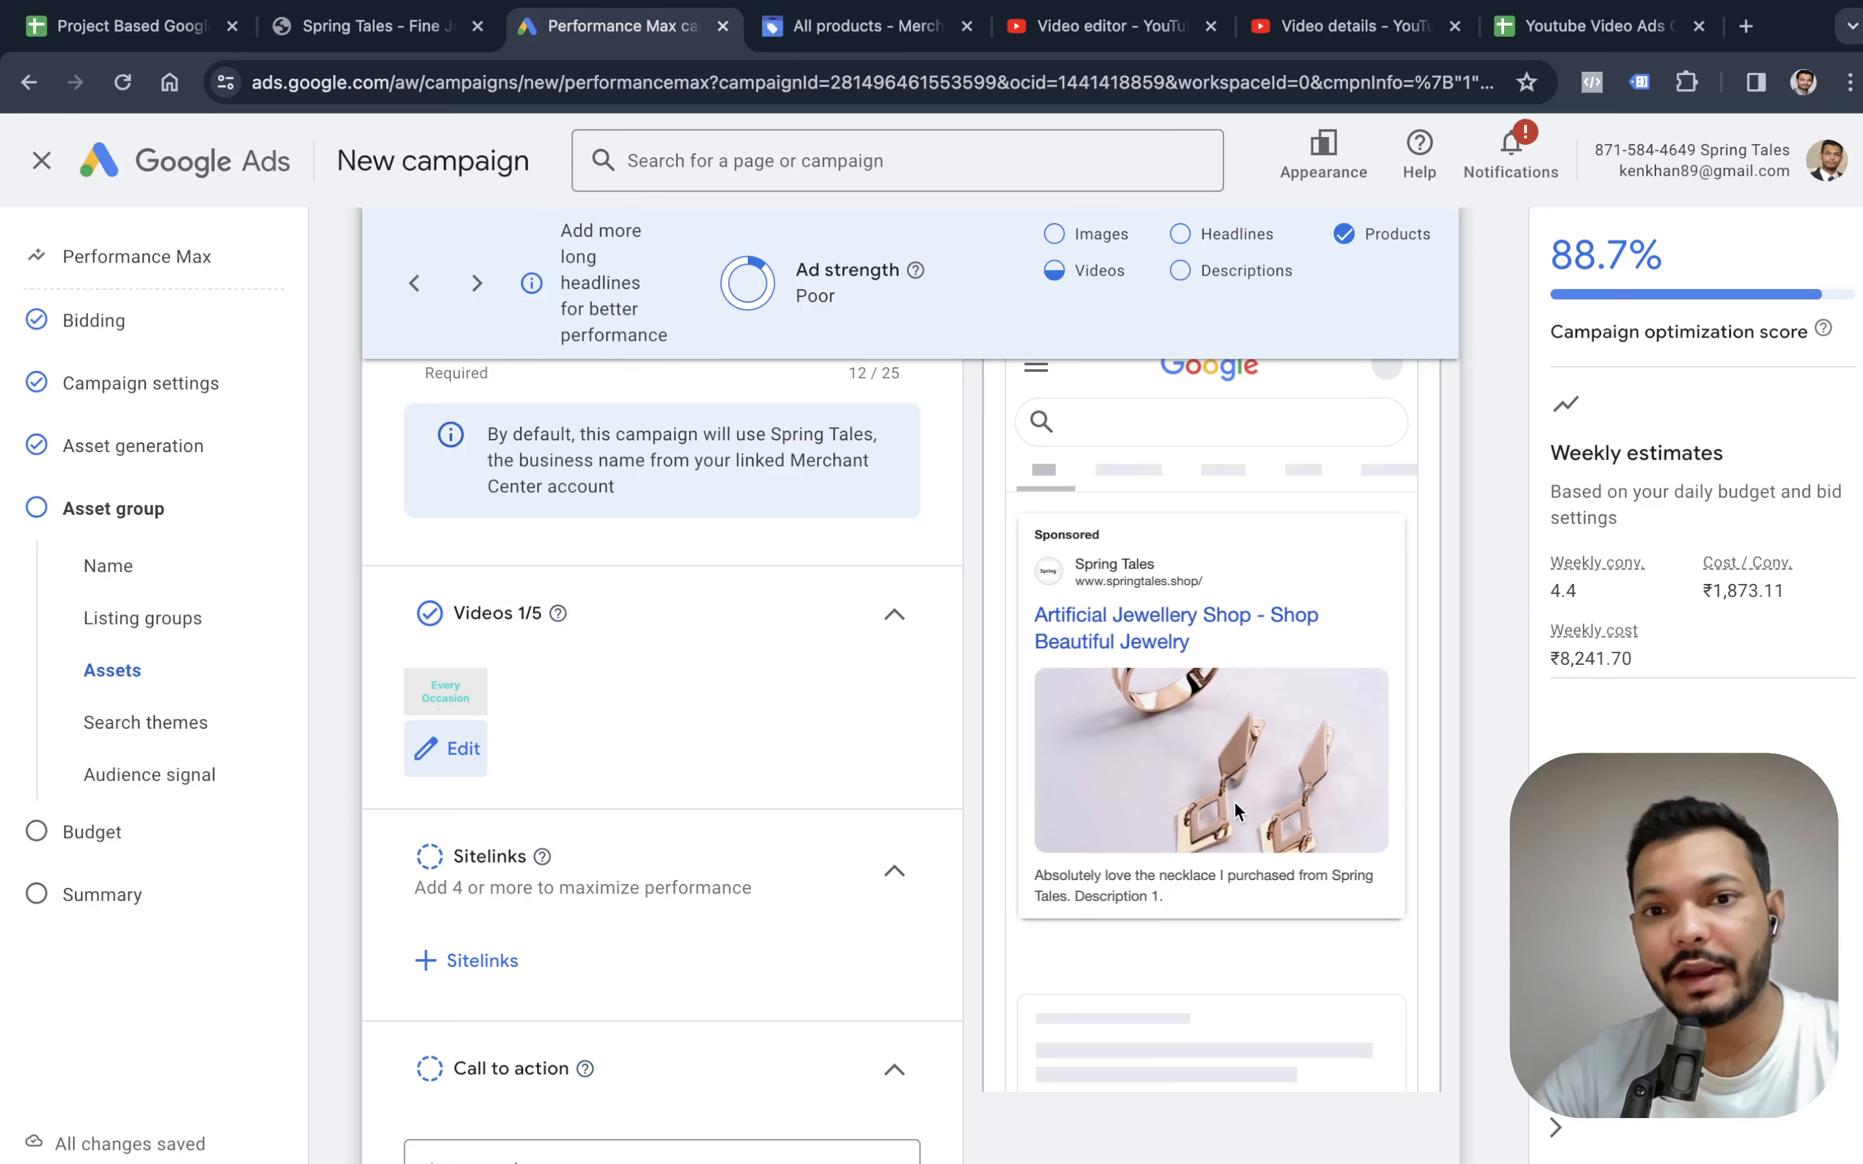
{"action": "scroll", "coordinate": [1135, 662], "scroll_direction": "up", "scroll_amount": 2}
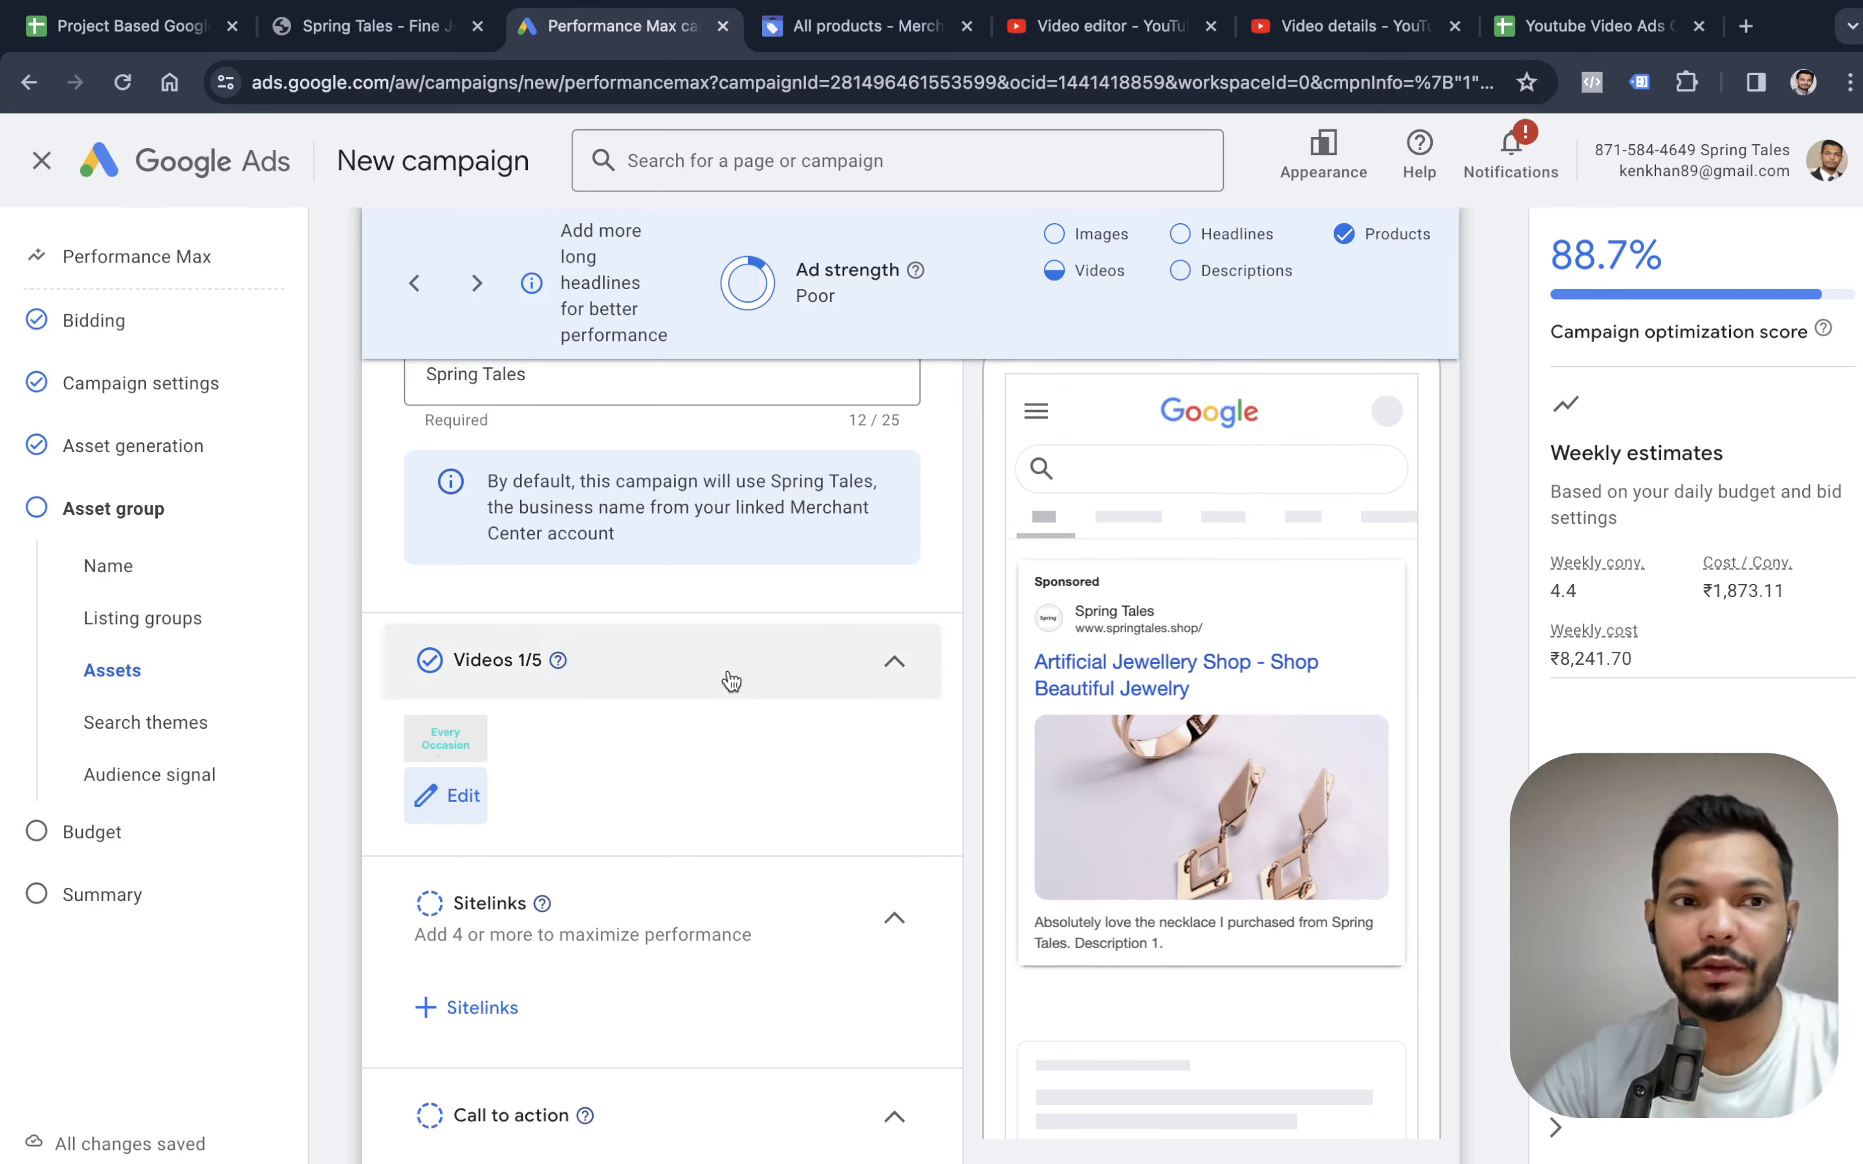
{"action": "scroll", "coordinate": [728, 678], "scroll_direction": "down", "scroll_amount": 5}
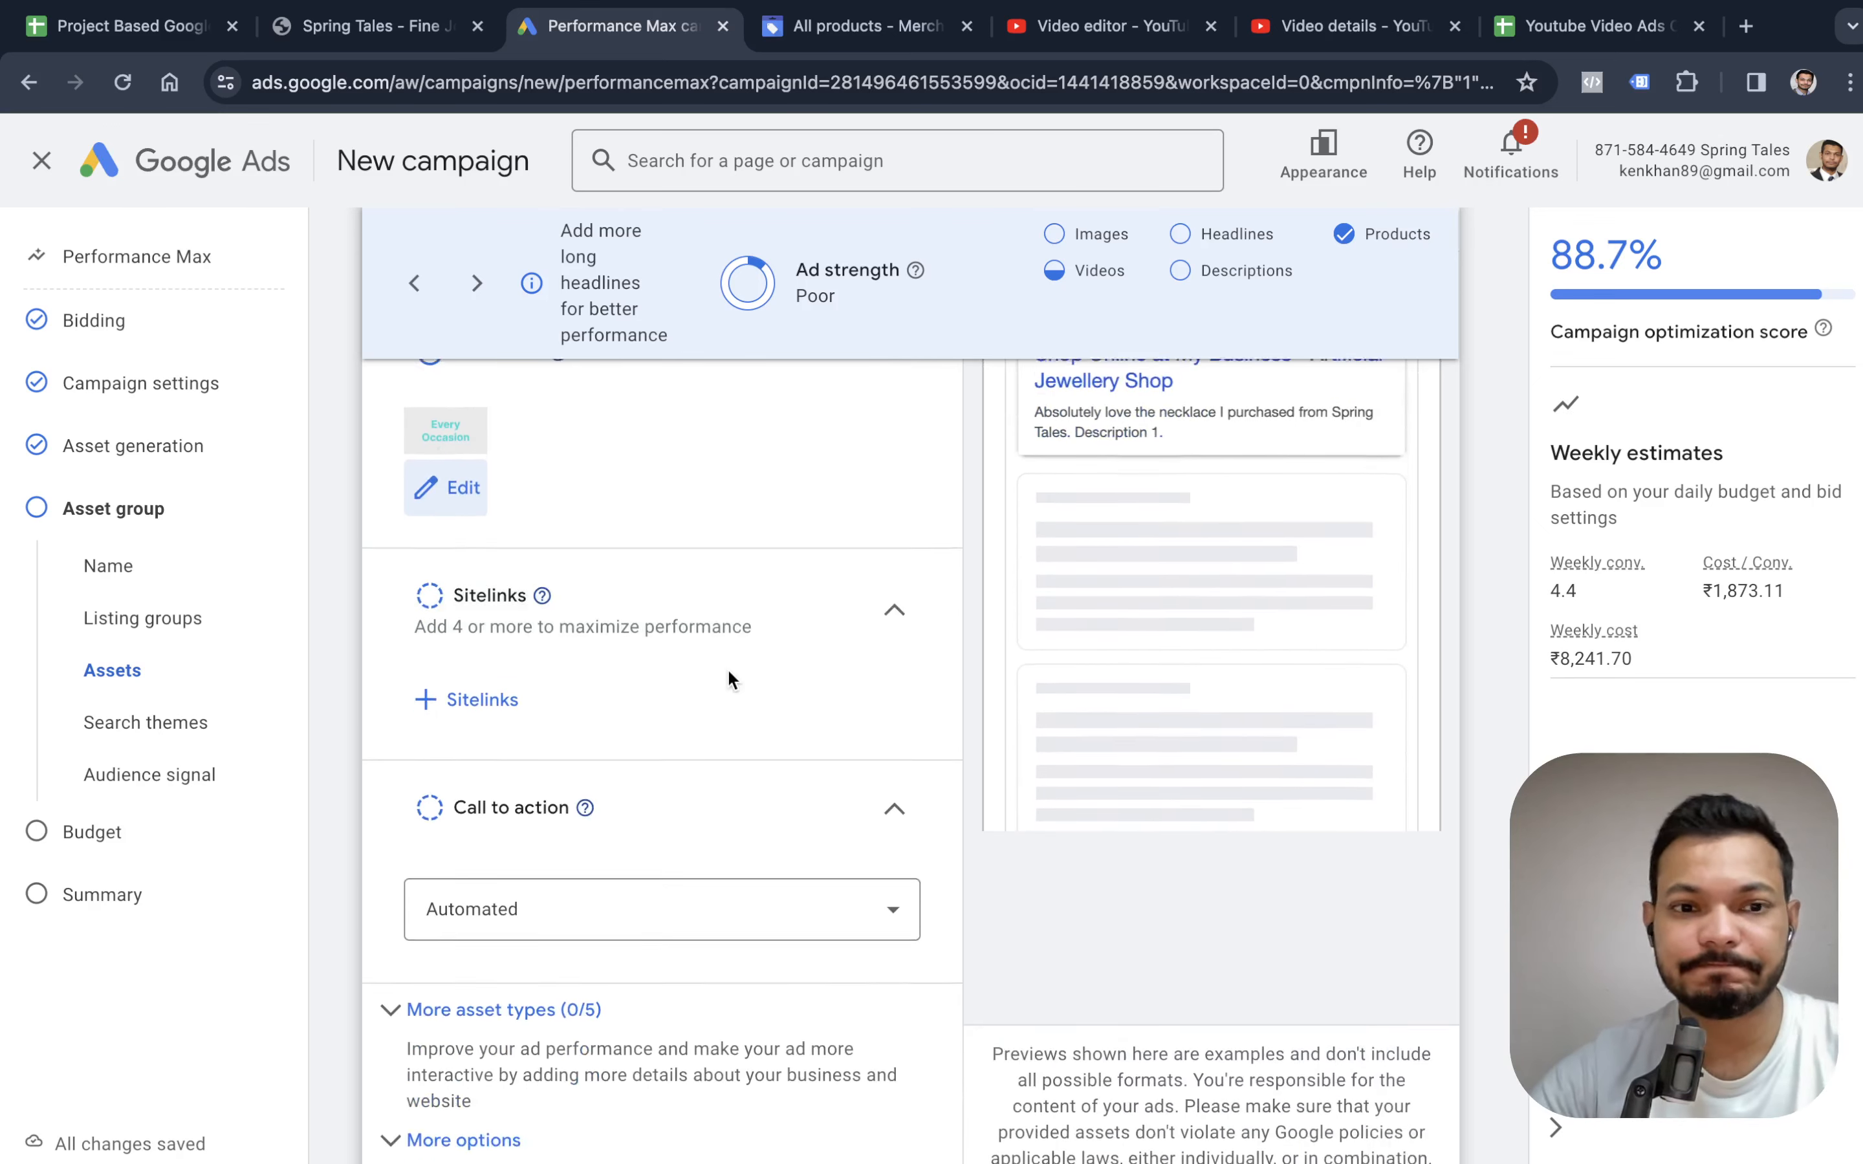
{"action": "left_click", "coordinate": [583, 809]}
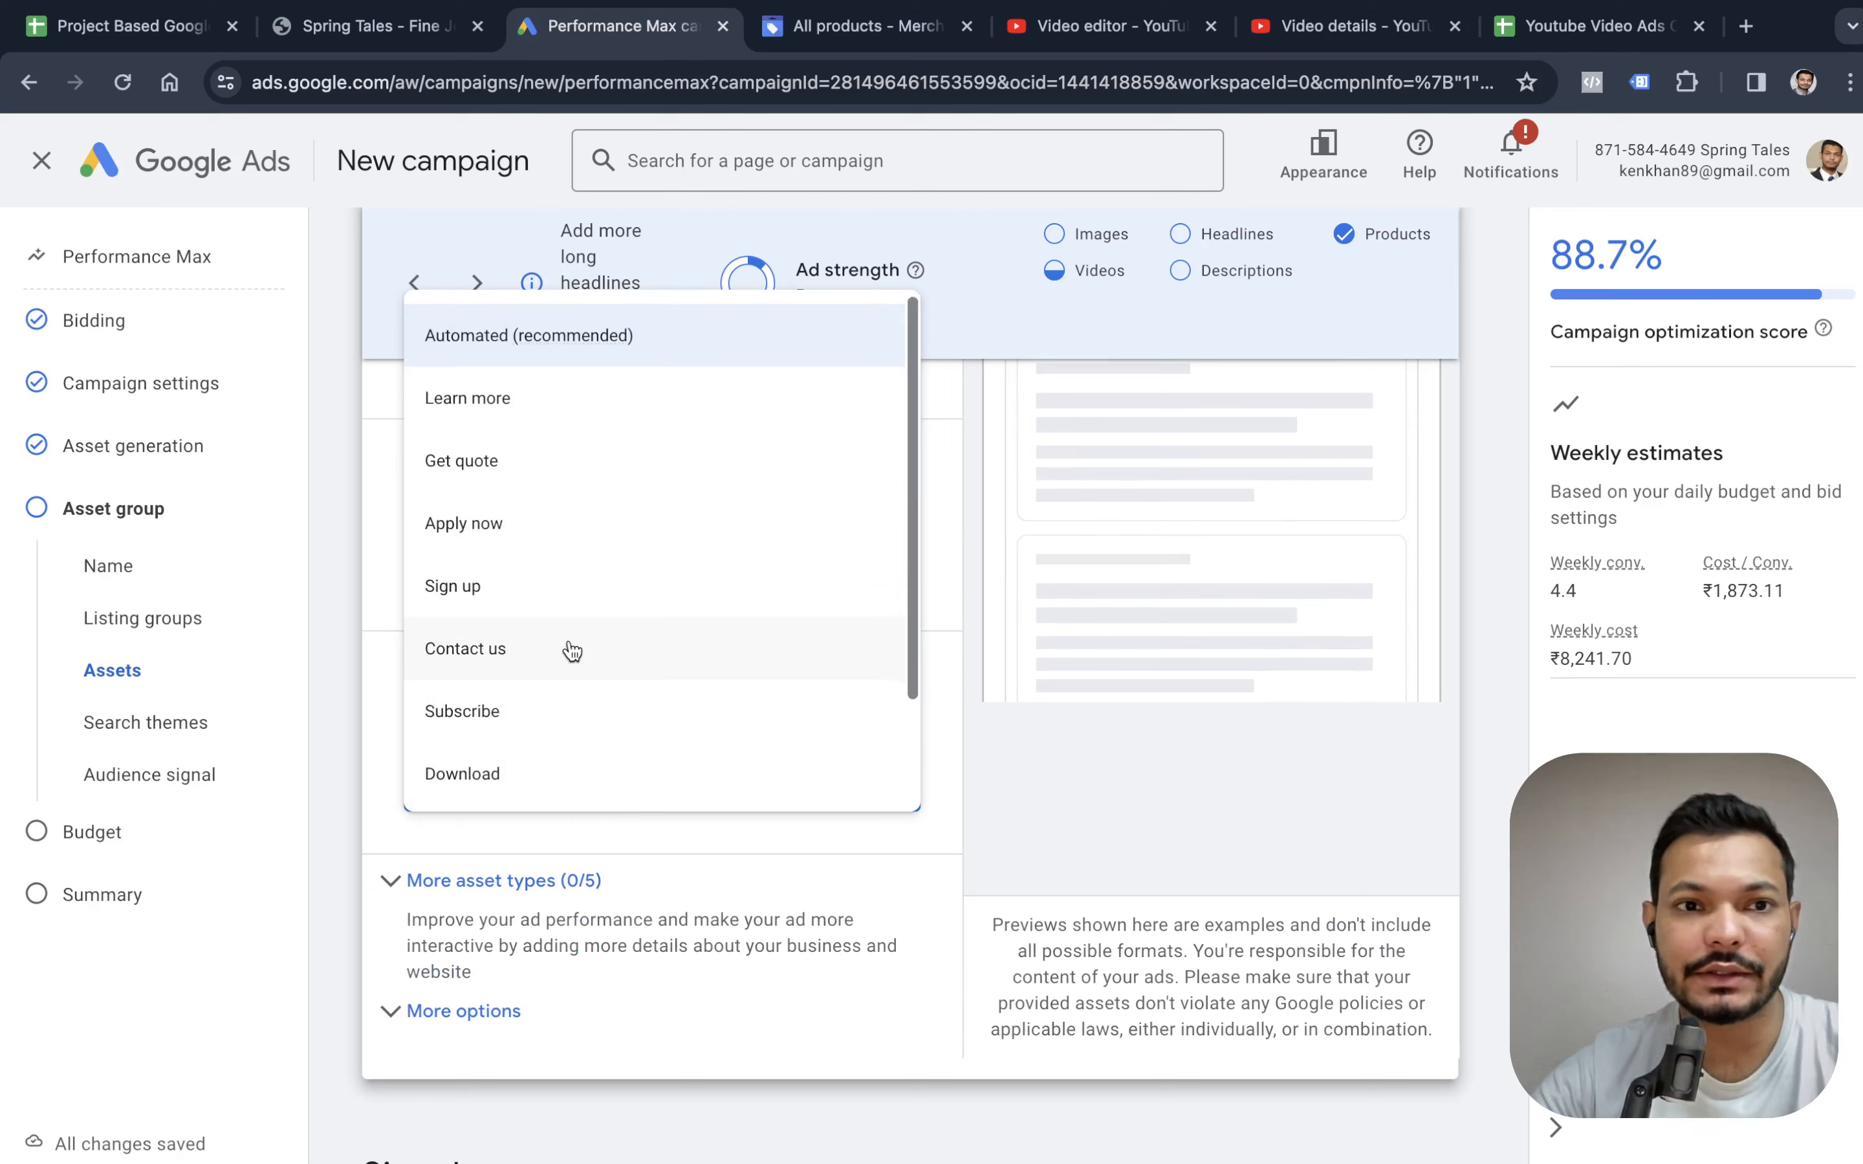
{"action": "scroll", "coordinate": [568, 655], "scroll_direction": "down", "scroll_amount": 2}
{"action": "left_click", "coordinate": [531, 760]}
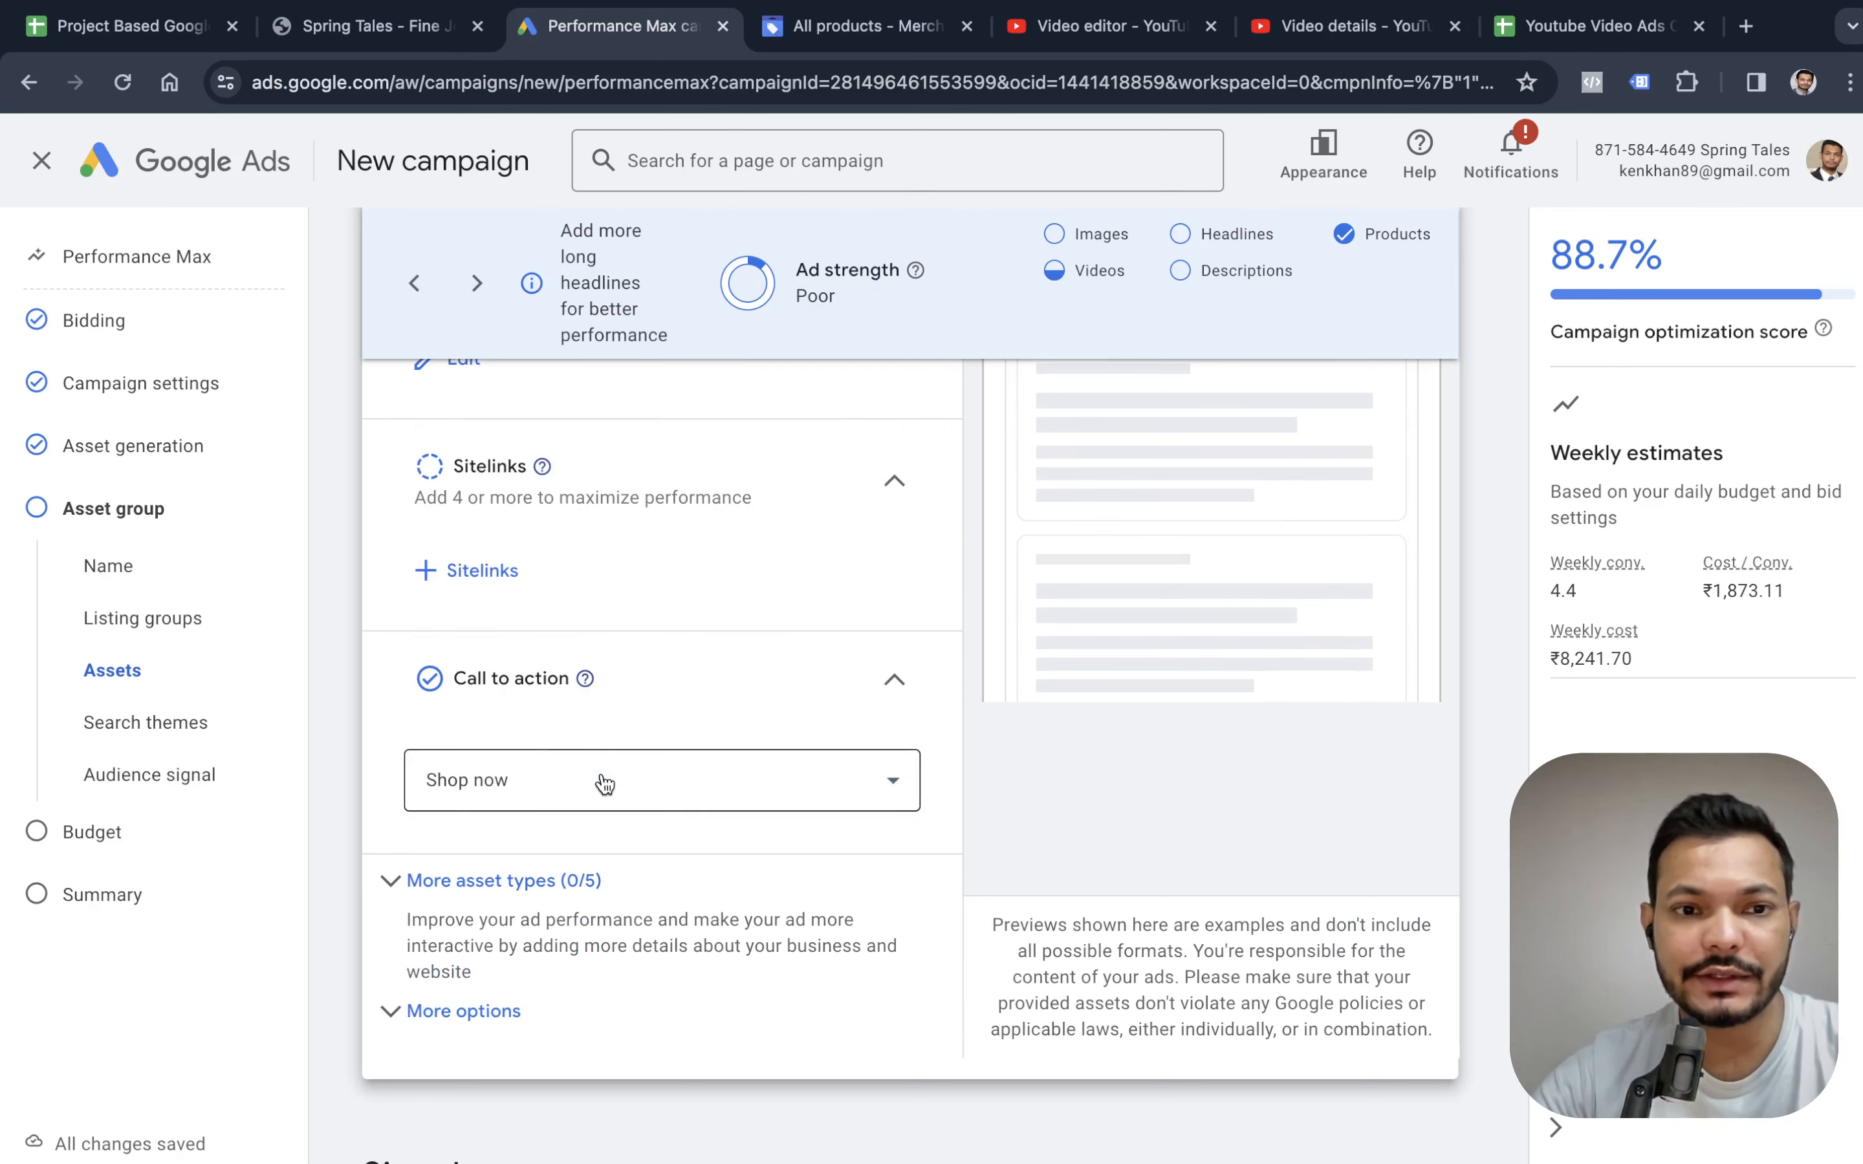
Add "artificial jewellery store" as a search theme in the asset group's signals.
{"action": "scroll", "coordinate": [560, 801], "scroll_direction": "down", "scroll_amount": 8}
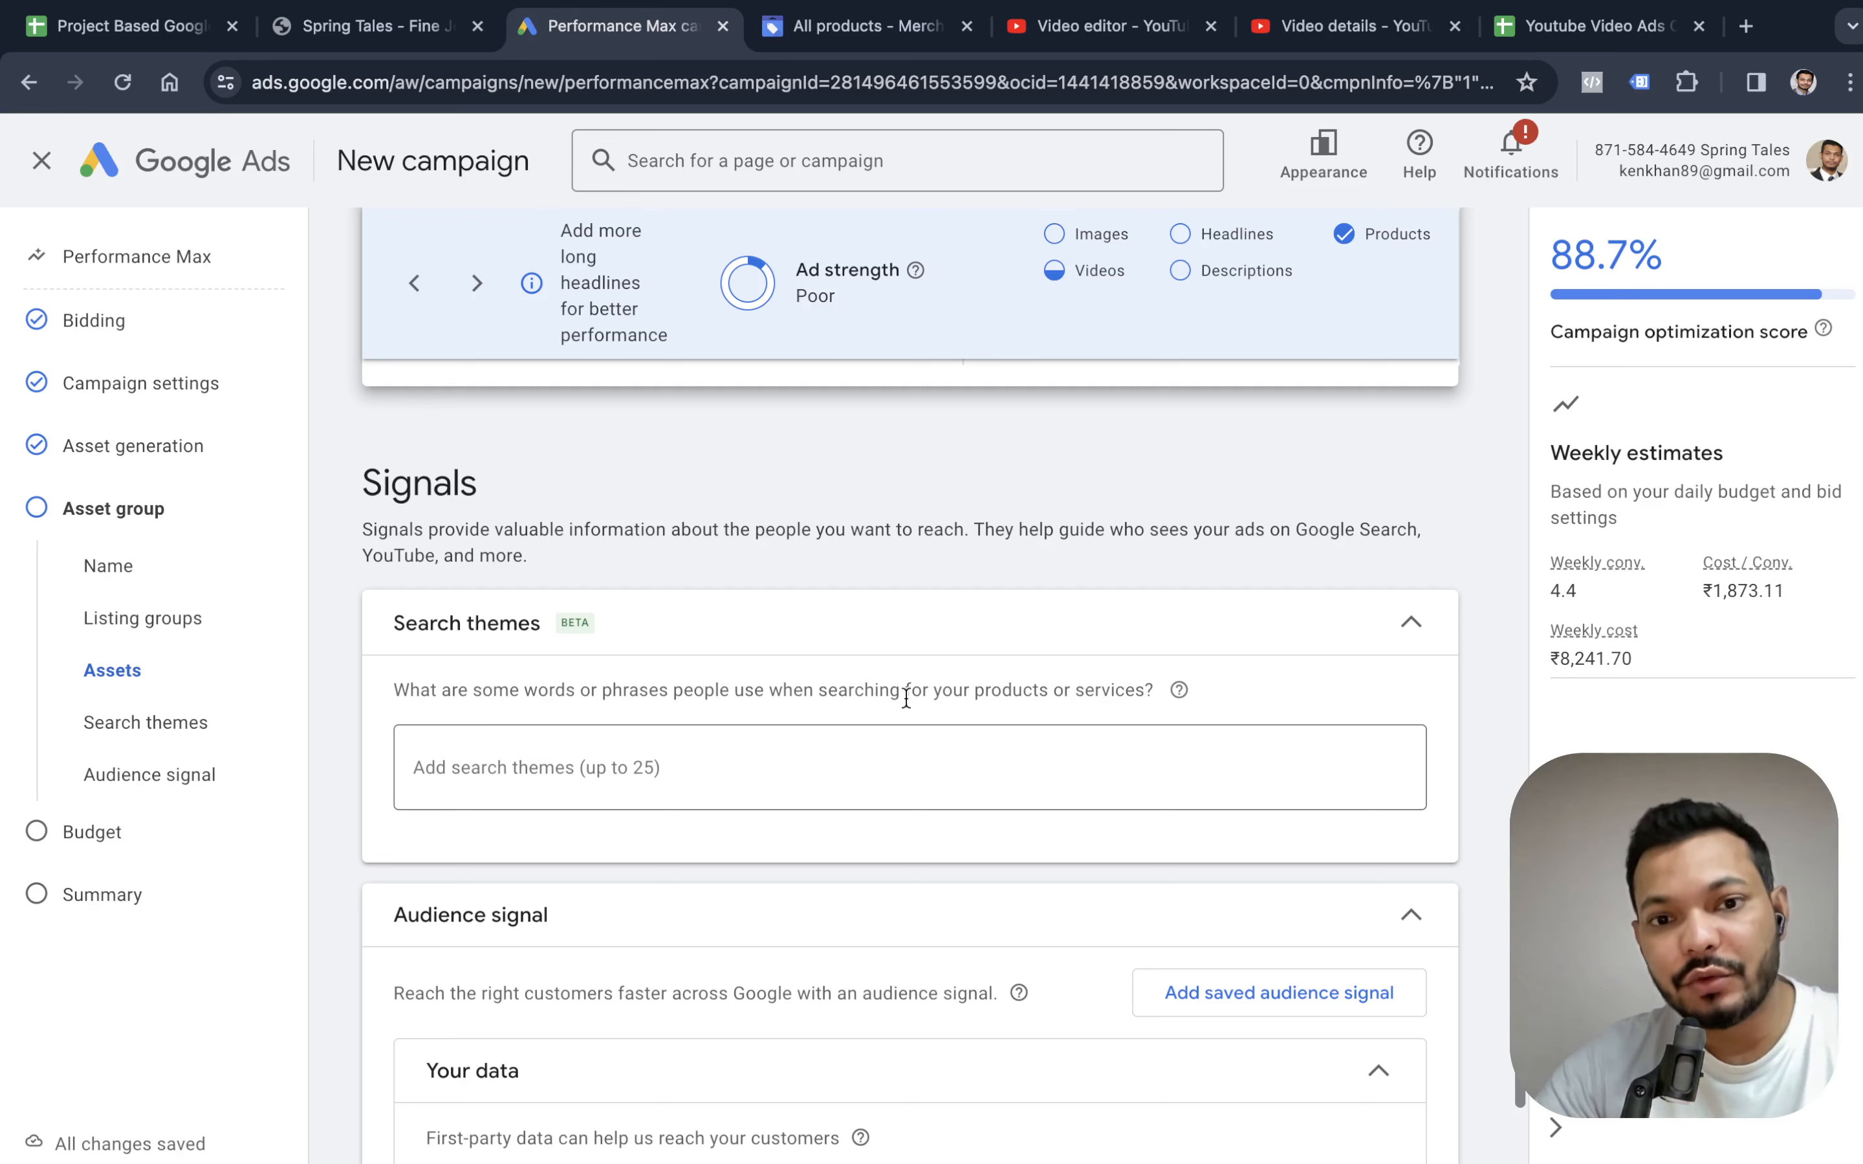
{"action": "left_click", "coordinate": [964, 765]}
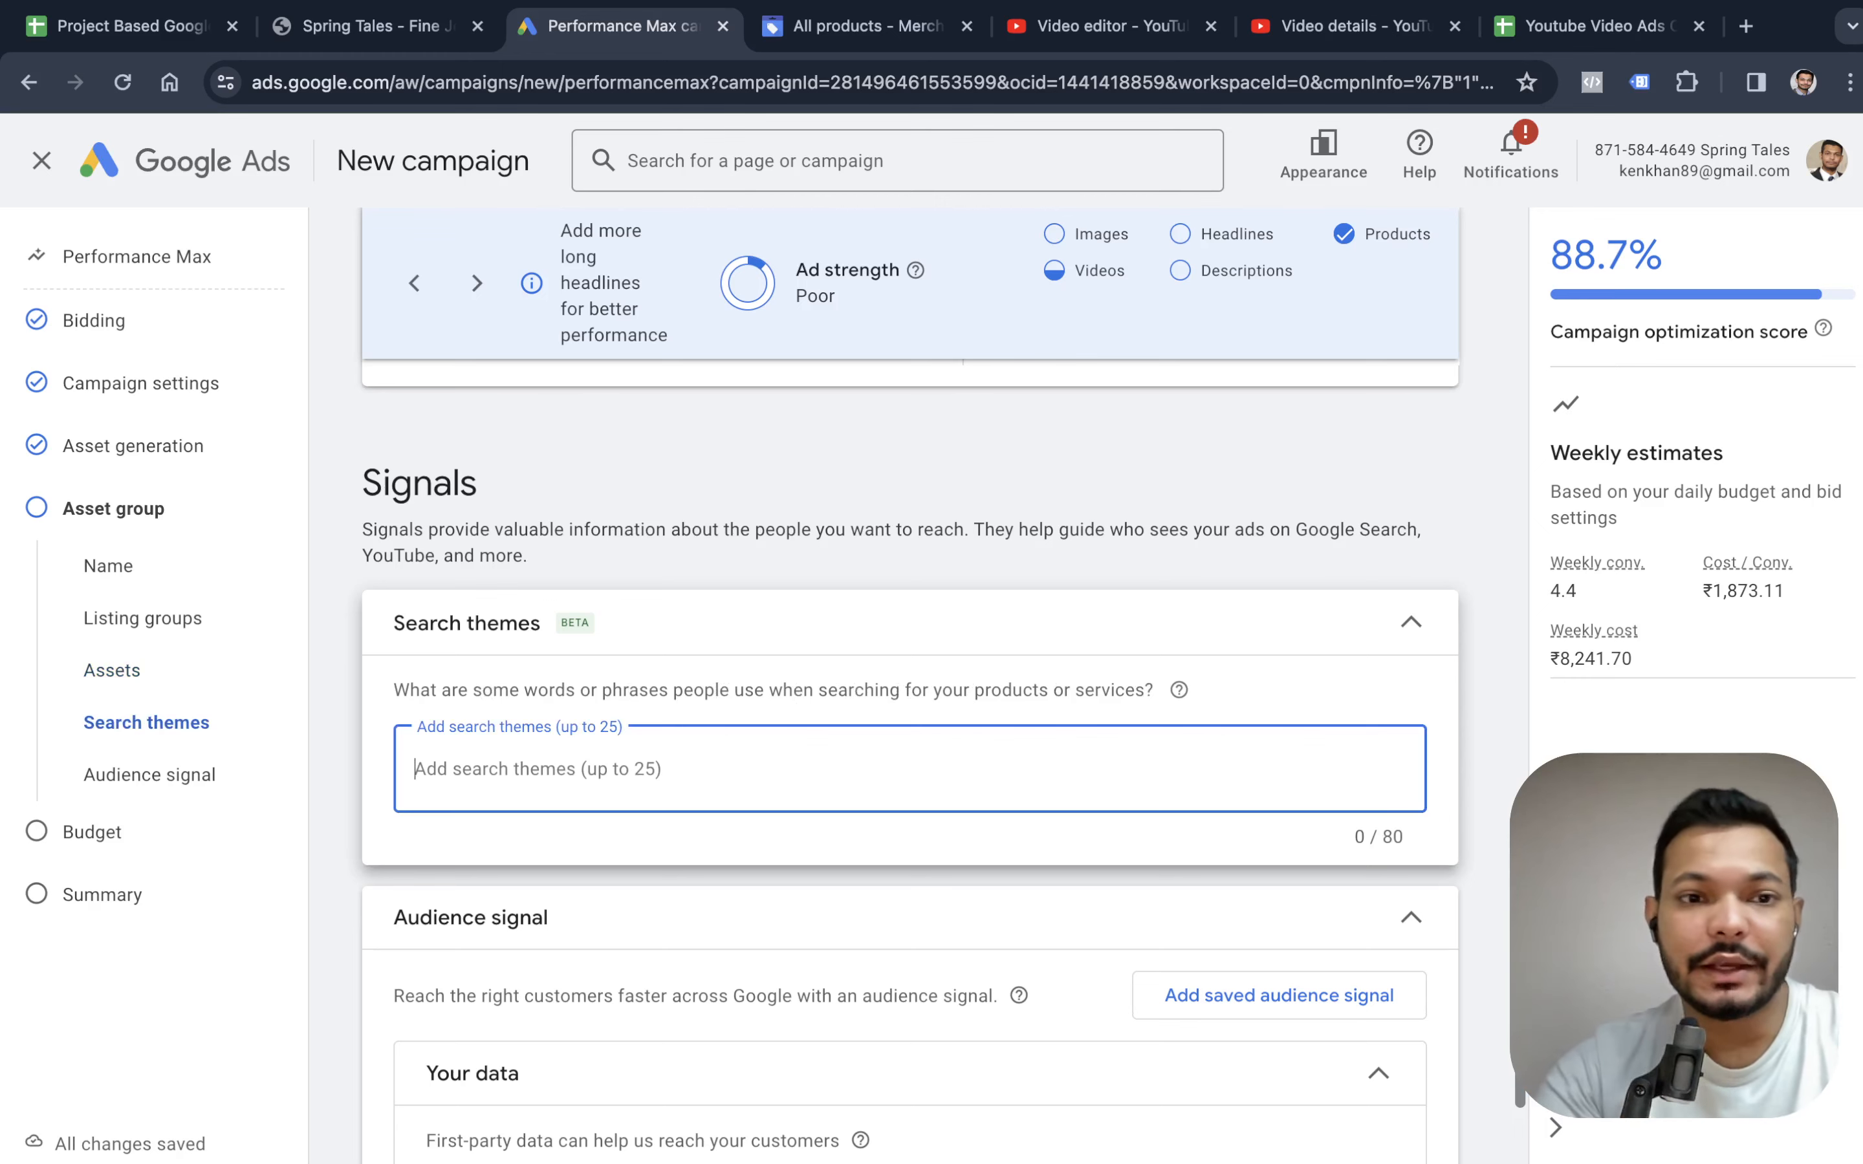
{"action": "type", "text": "ew"}
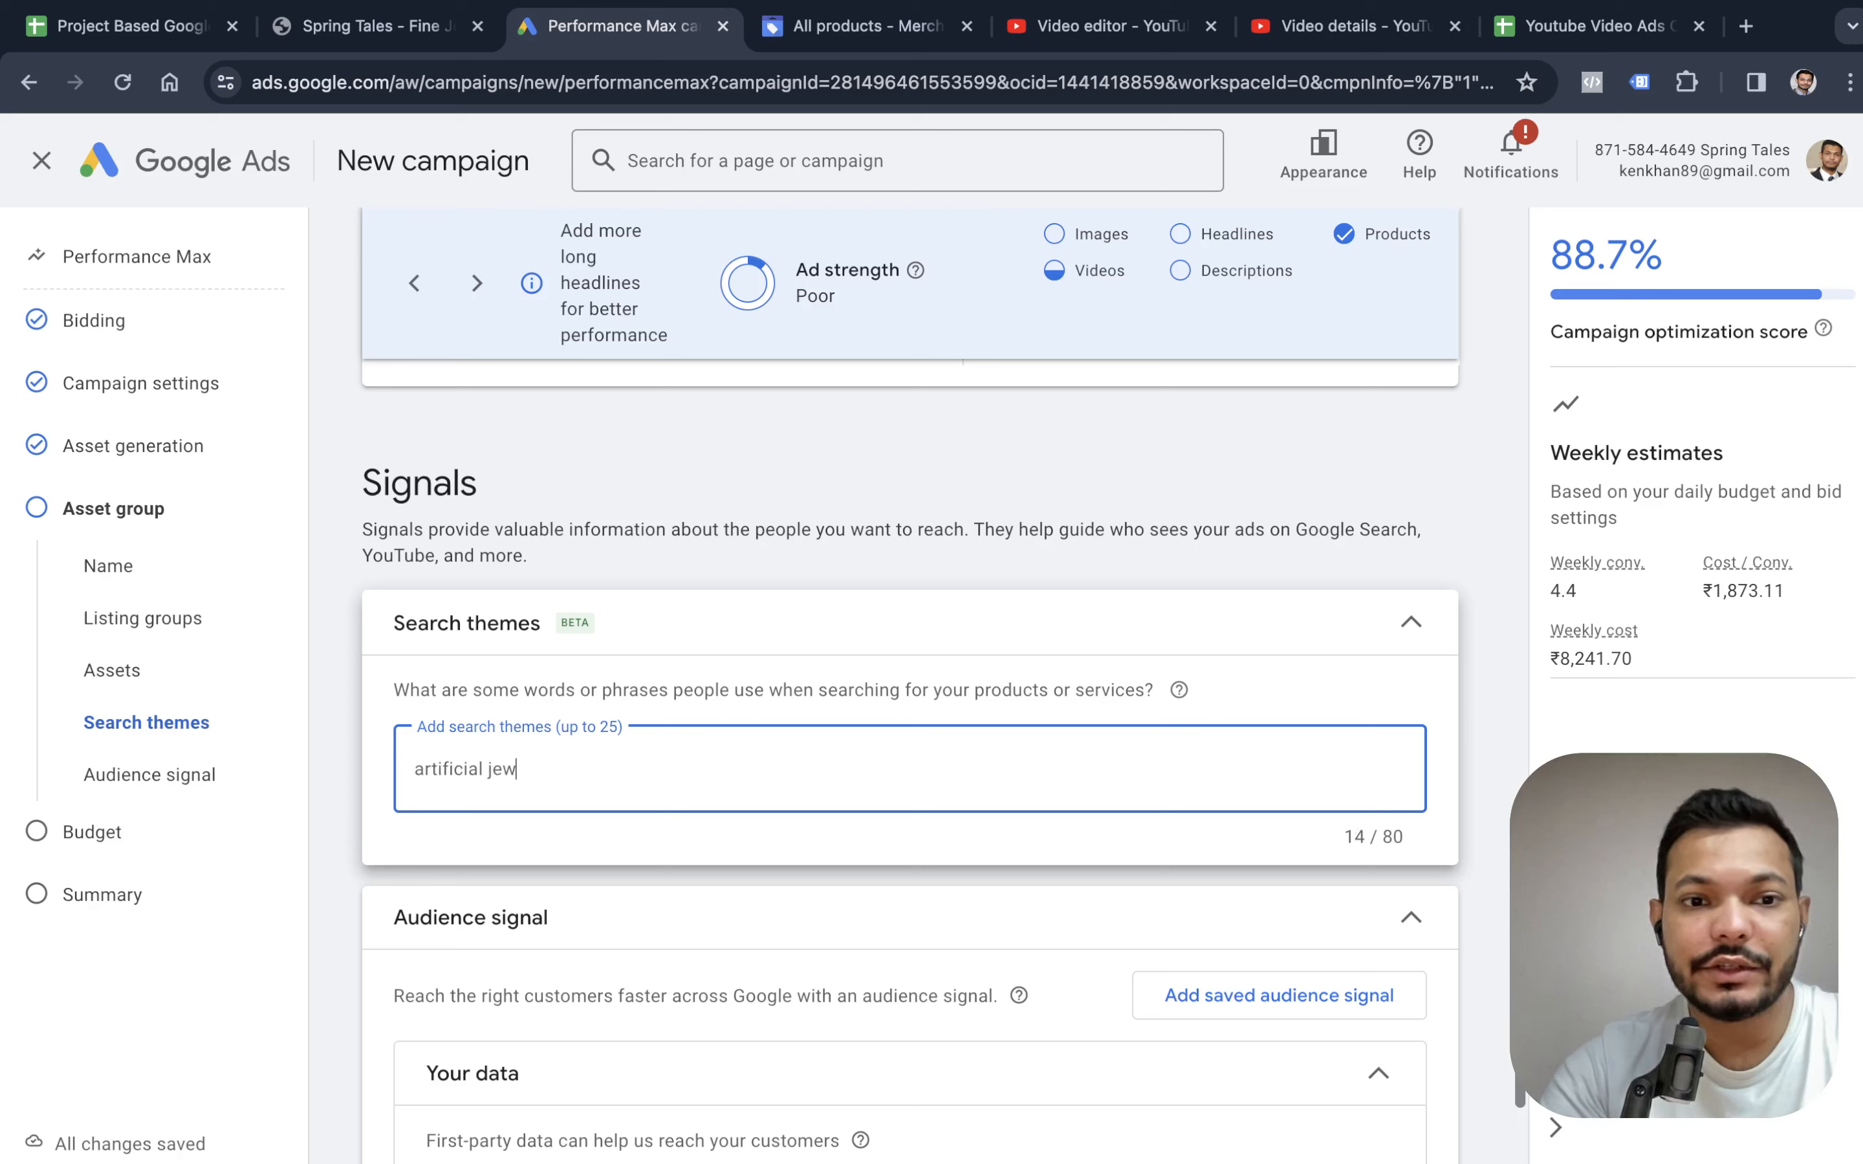
{"action": "type", "text": "ery store"}
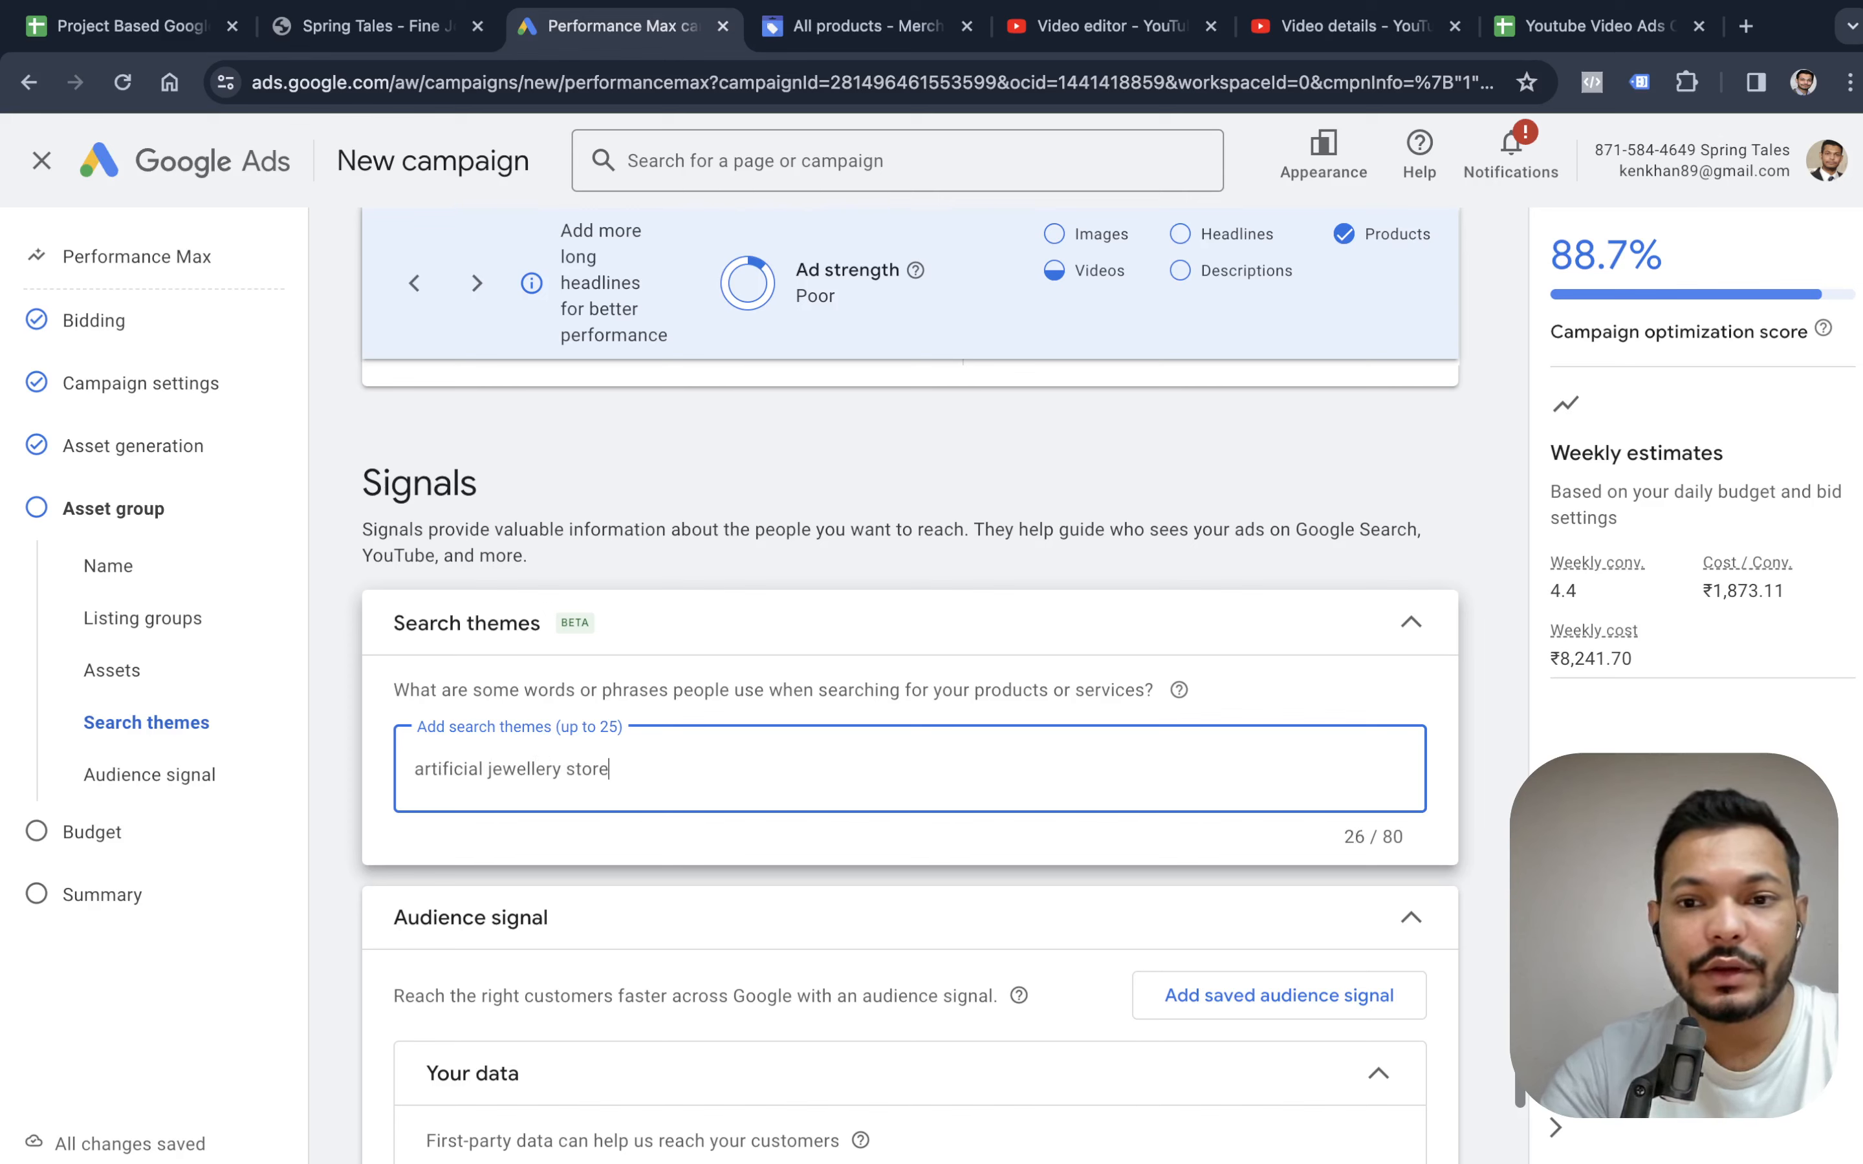
{"action": "key", "text": "Return"}
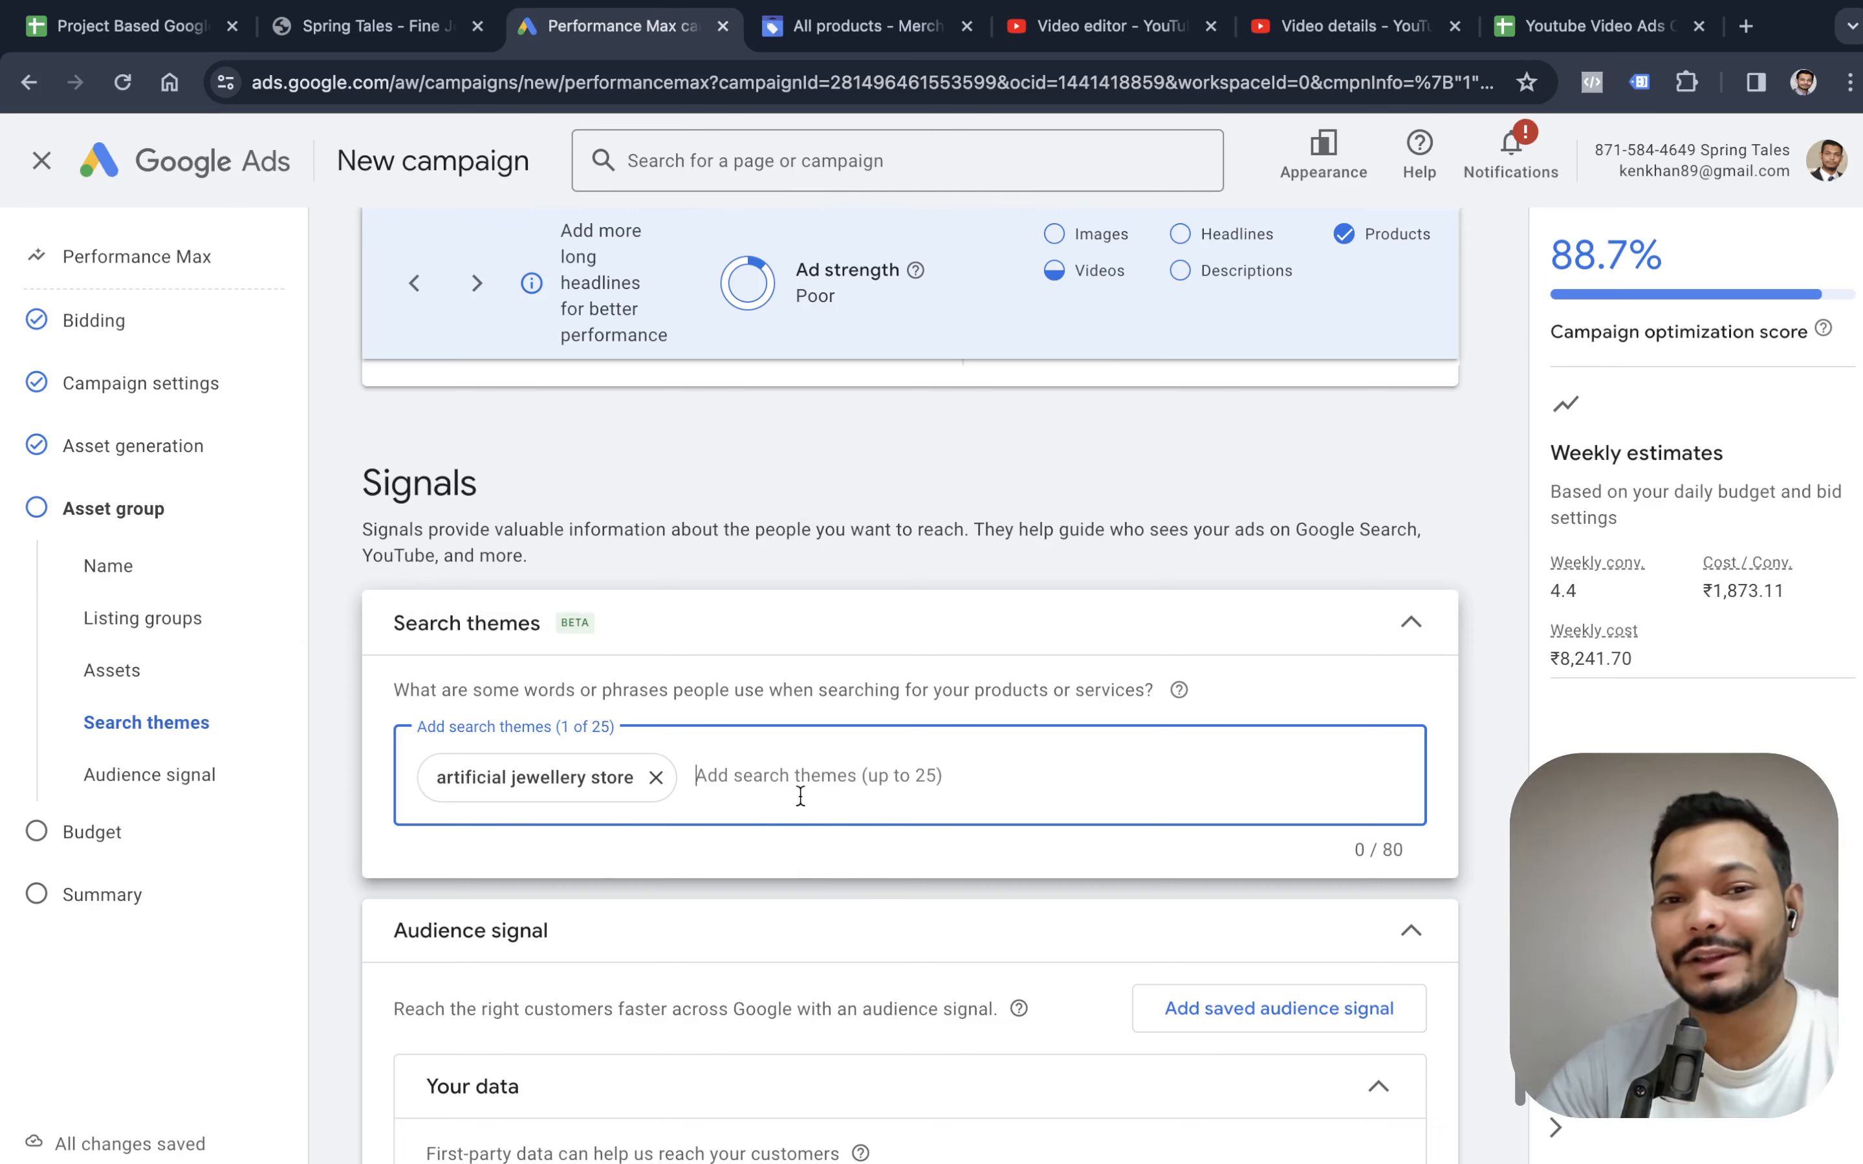
Review the search themes and audience signal sections, including the suggested first-party data segments, and collapse the audience signal.
{"action": "scroll", "coordinate": [803, 801], "scroll_direction": "down", "scroll_amount": 2}
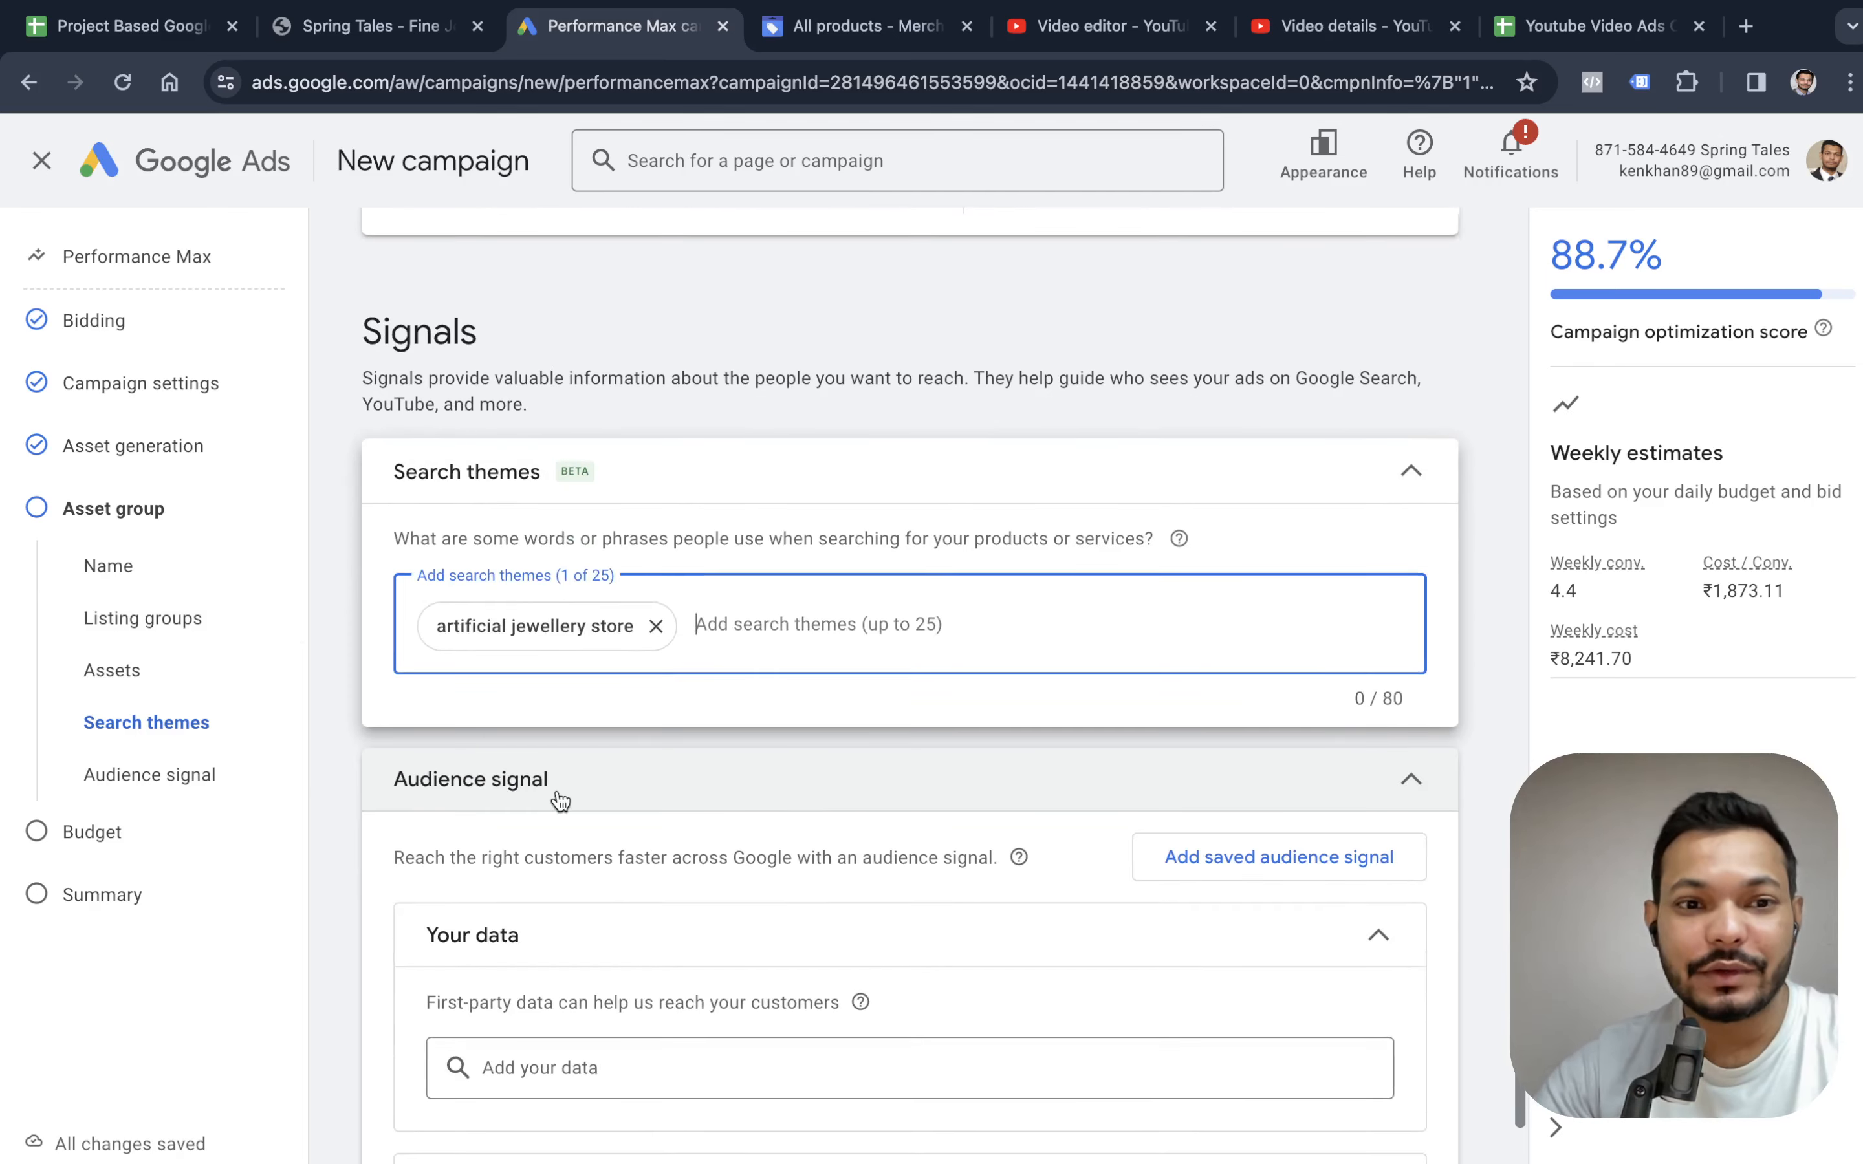
{"action": "scroll", "coordinate": [588, 744], "scroll_direction": "down", "scroll_amount": 2}
{"action": "scroll", "coordinate": [528, 665], "scroll_direction": "up", "scroll_amount": 2}
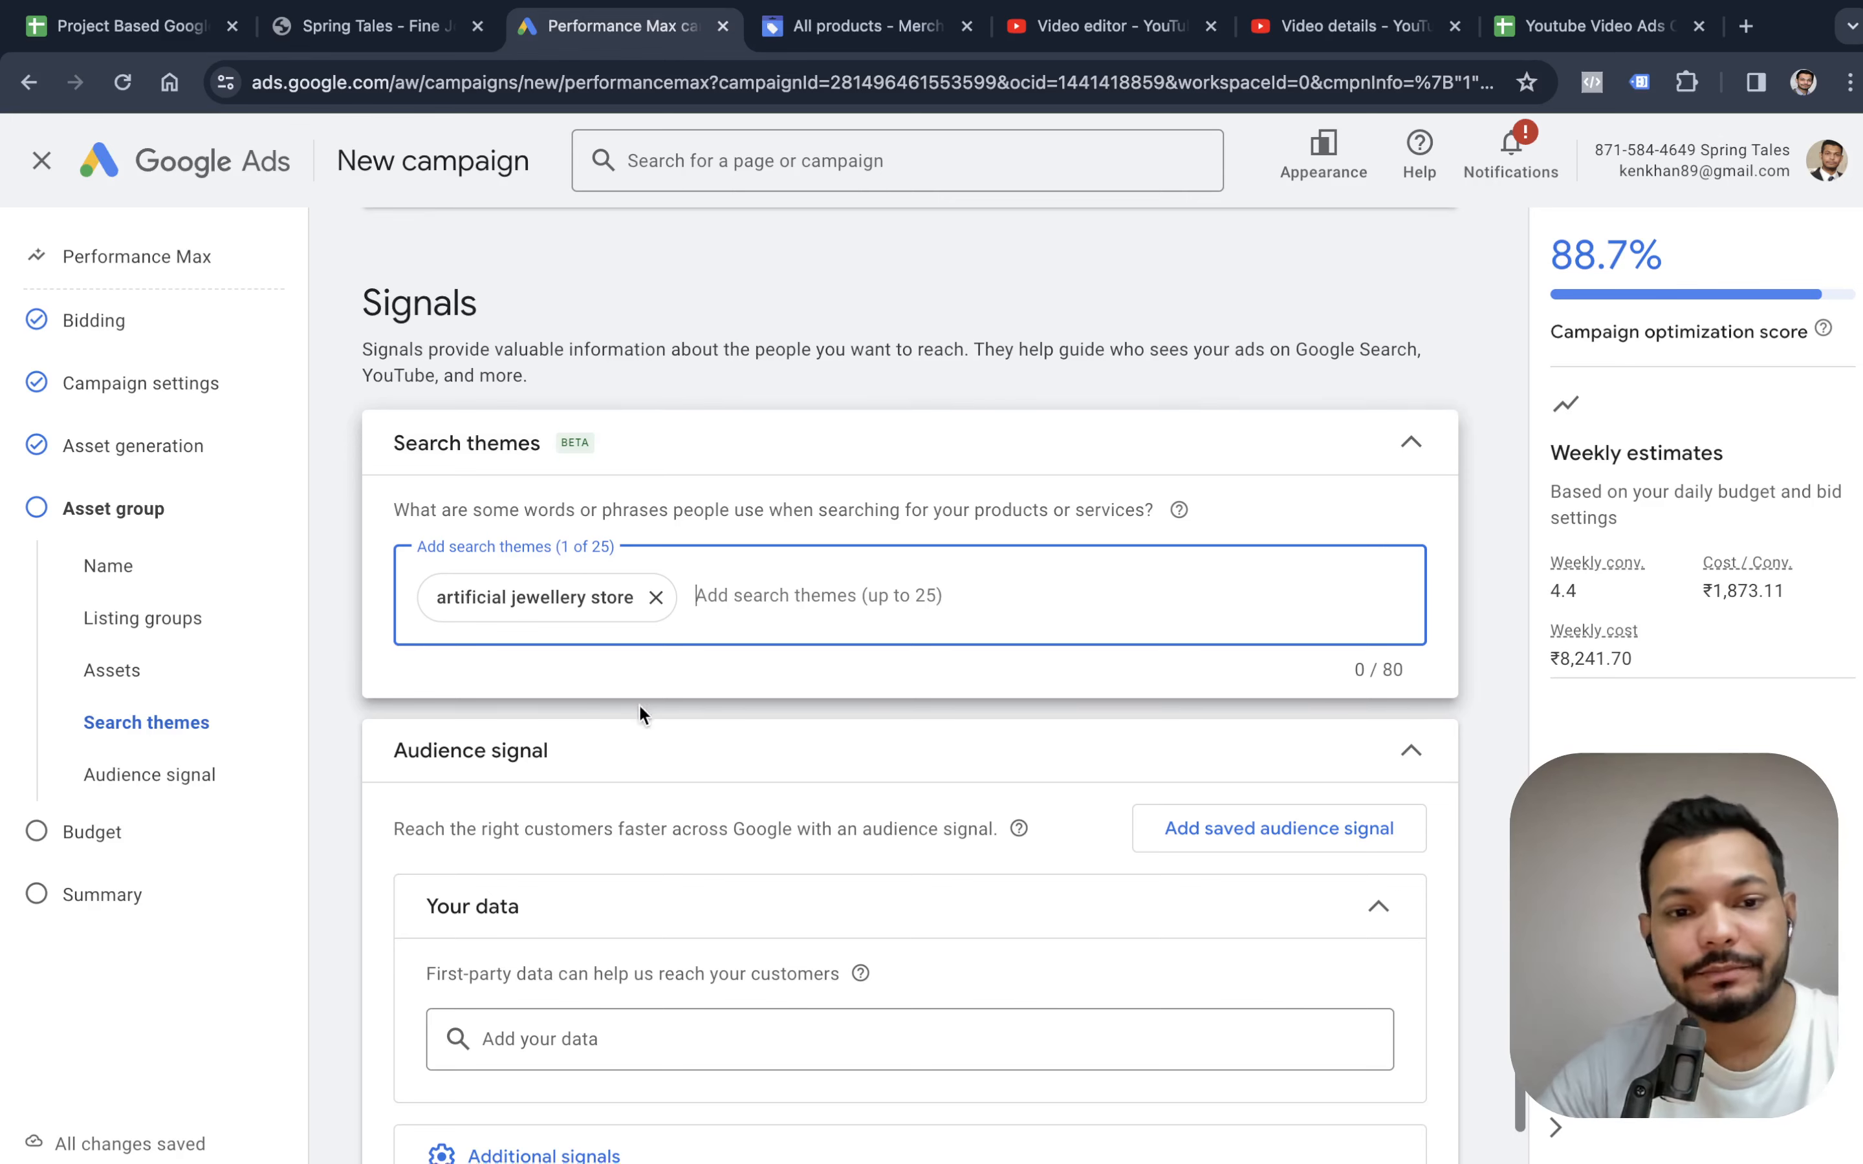
{"action": "scroll", "coordinate": [652, 697], "scroll_direction": "down", "scroll_amount": 4}
{"action": "scroll", "coordinate": [716, 553], "scroll_direction": "up", "scroll_amount": 2}
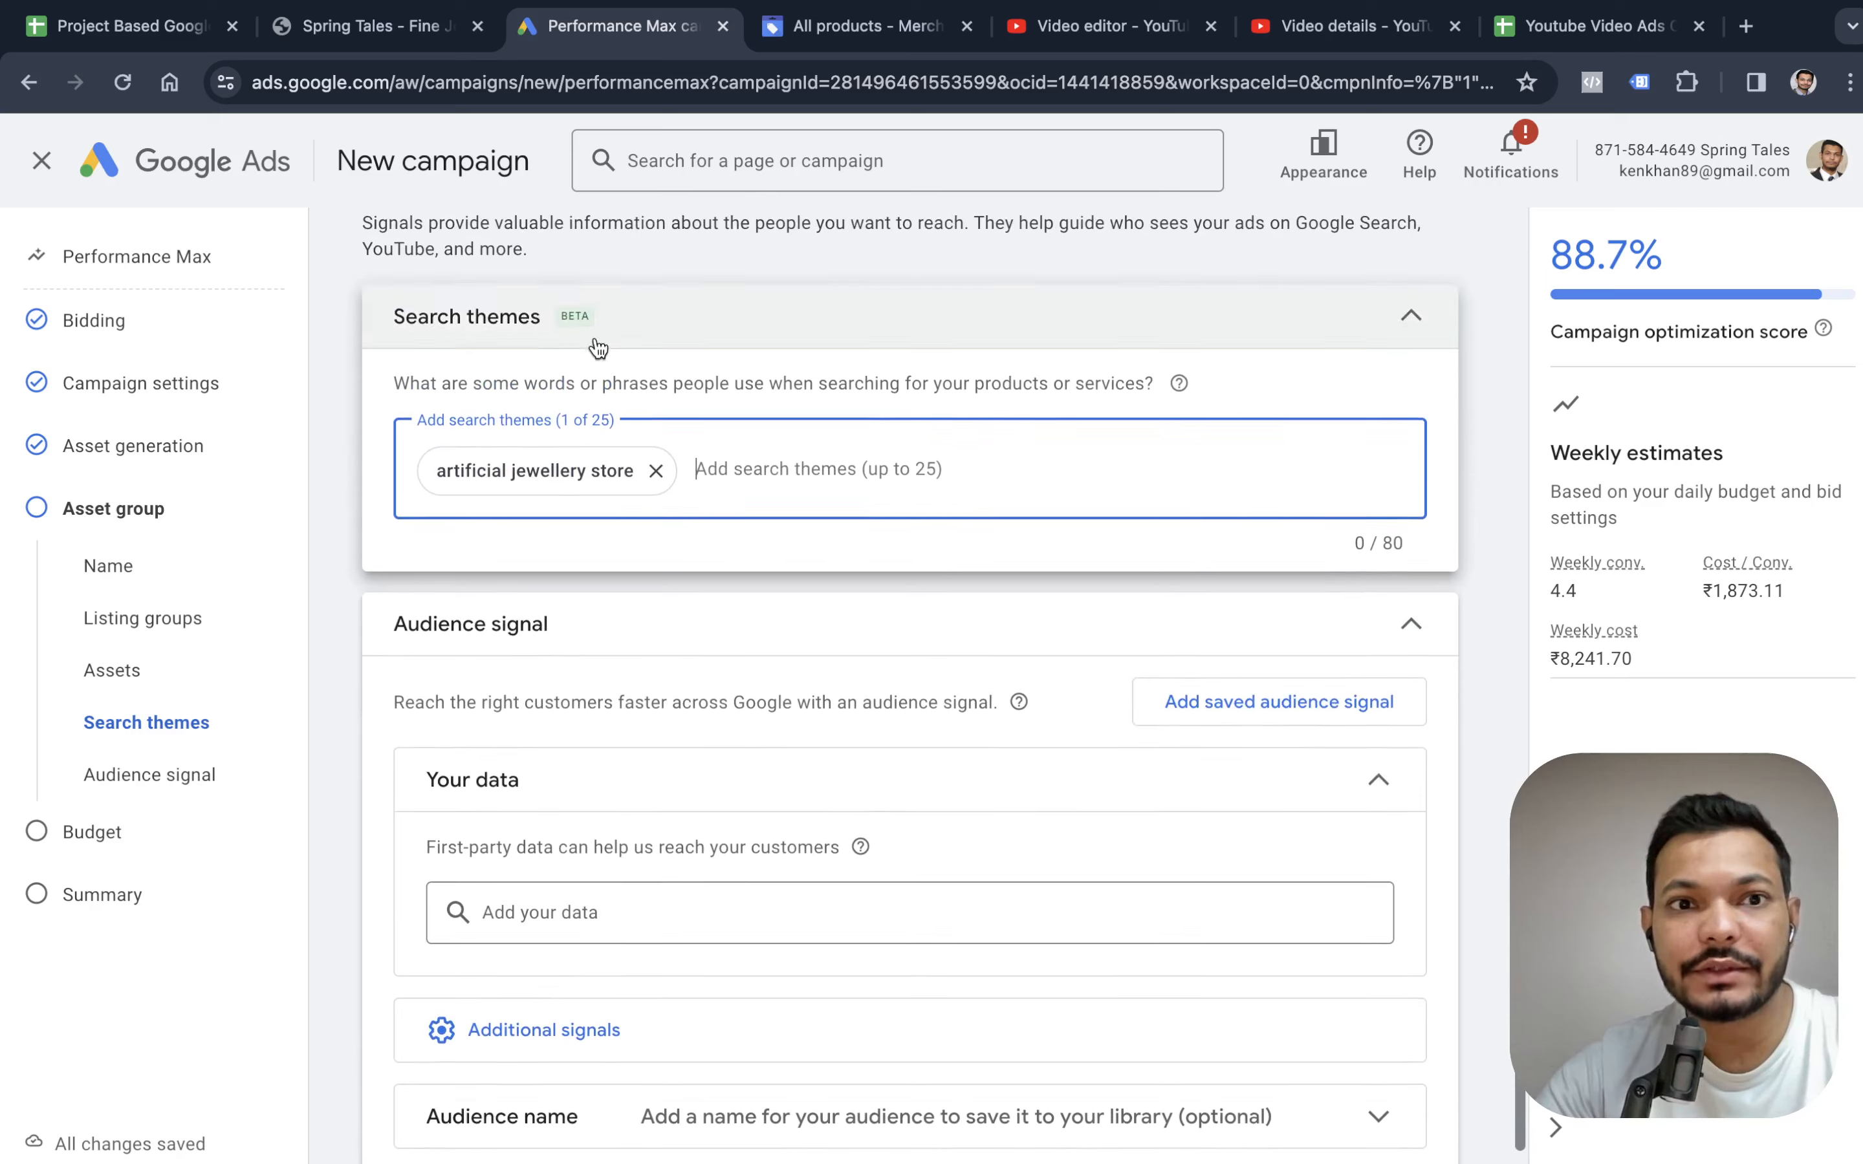
{"action": "scroll", "coordinate": [608, 778], "scroll_direction": "down", "scroll_amount": 1}
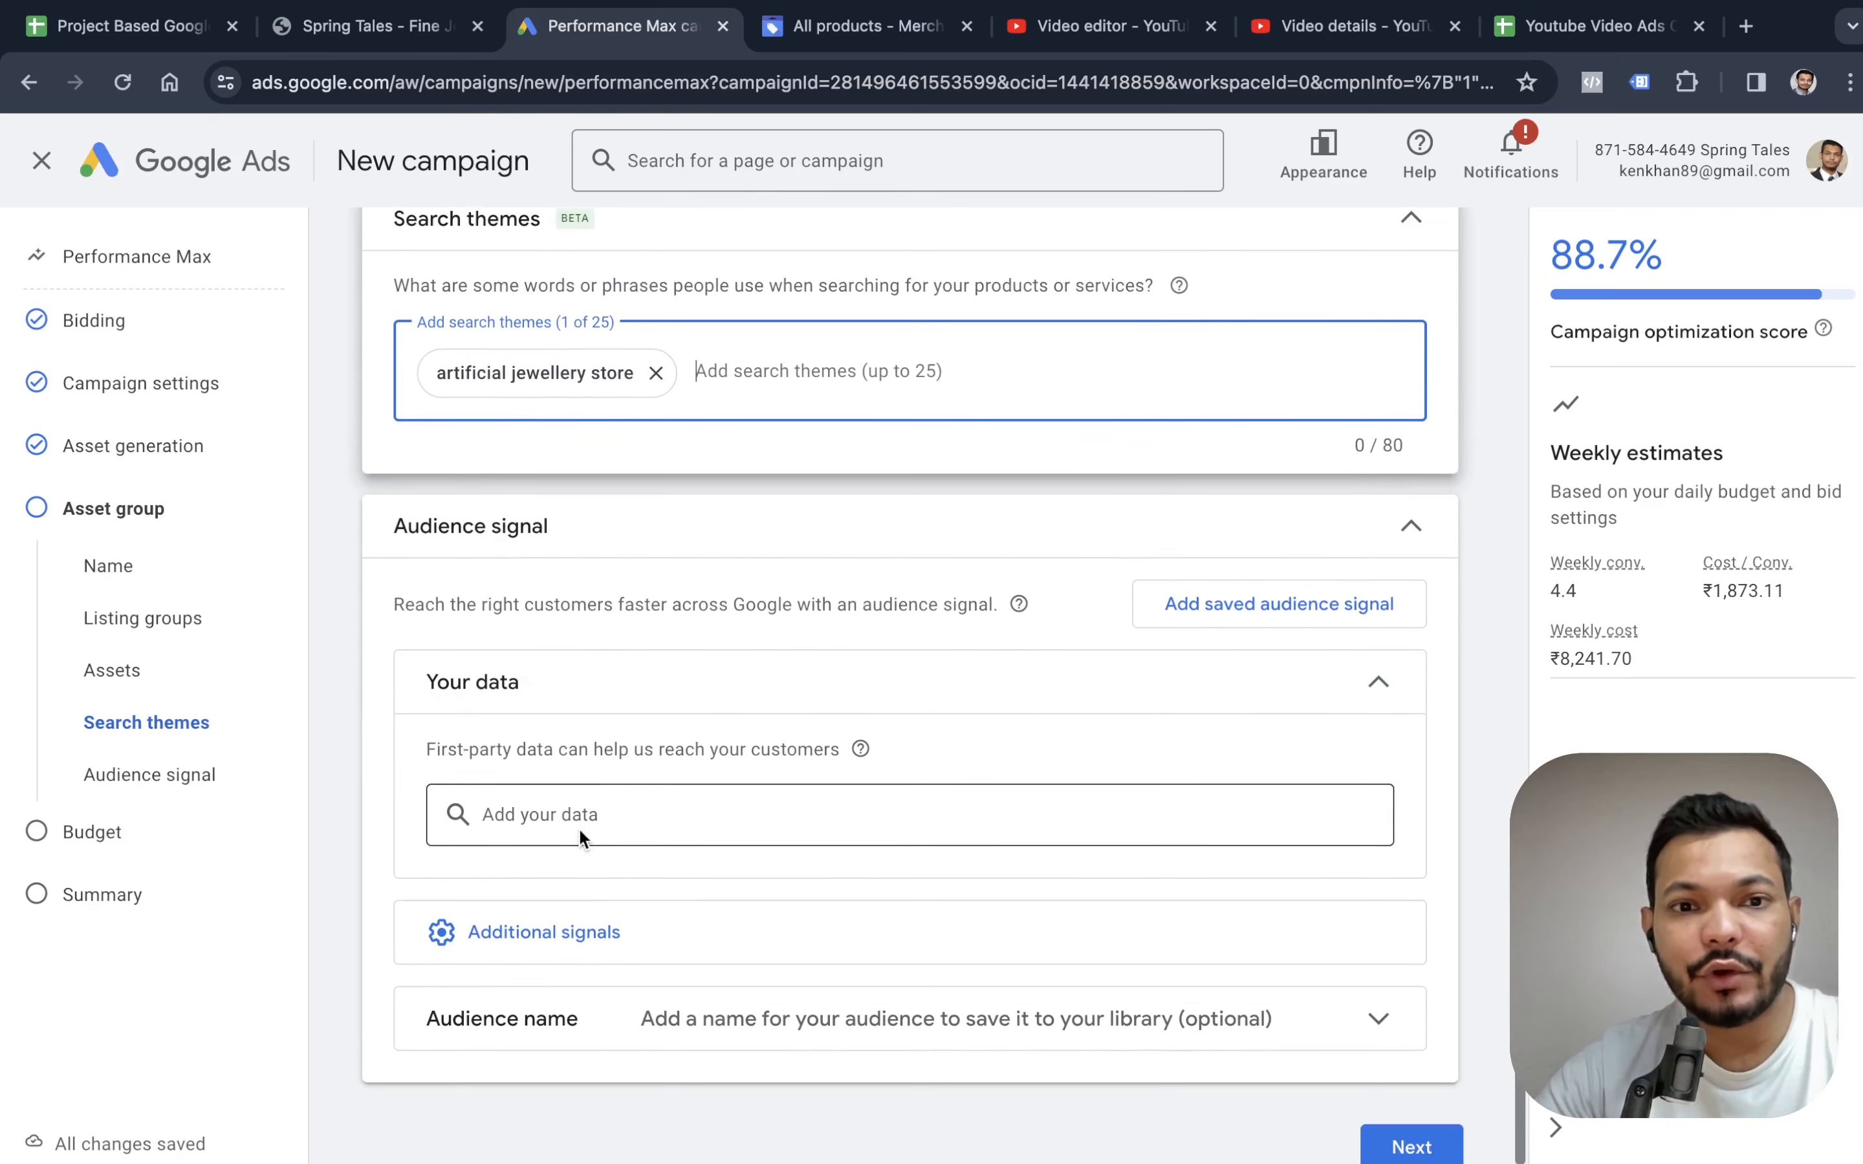
{"action": "left_click", "coordinate": [619, 818]}
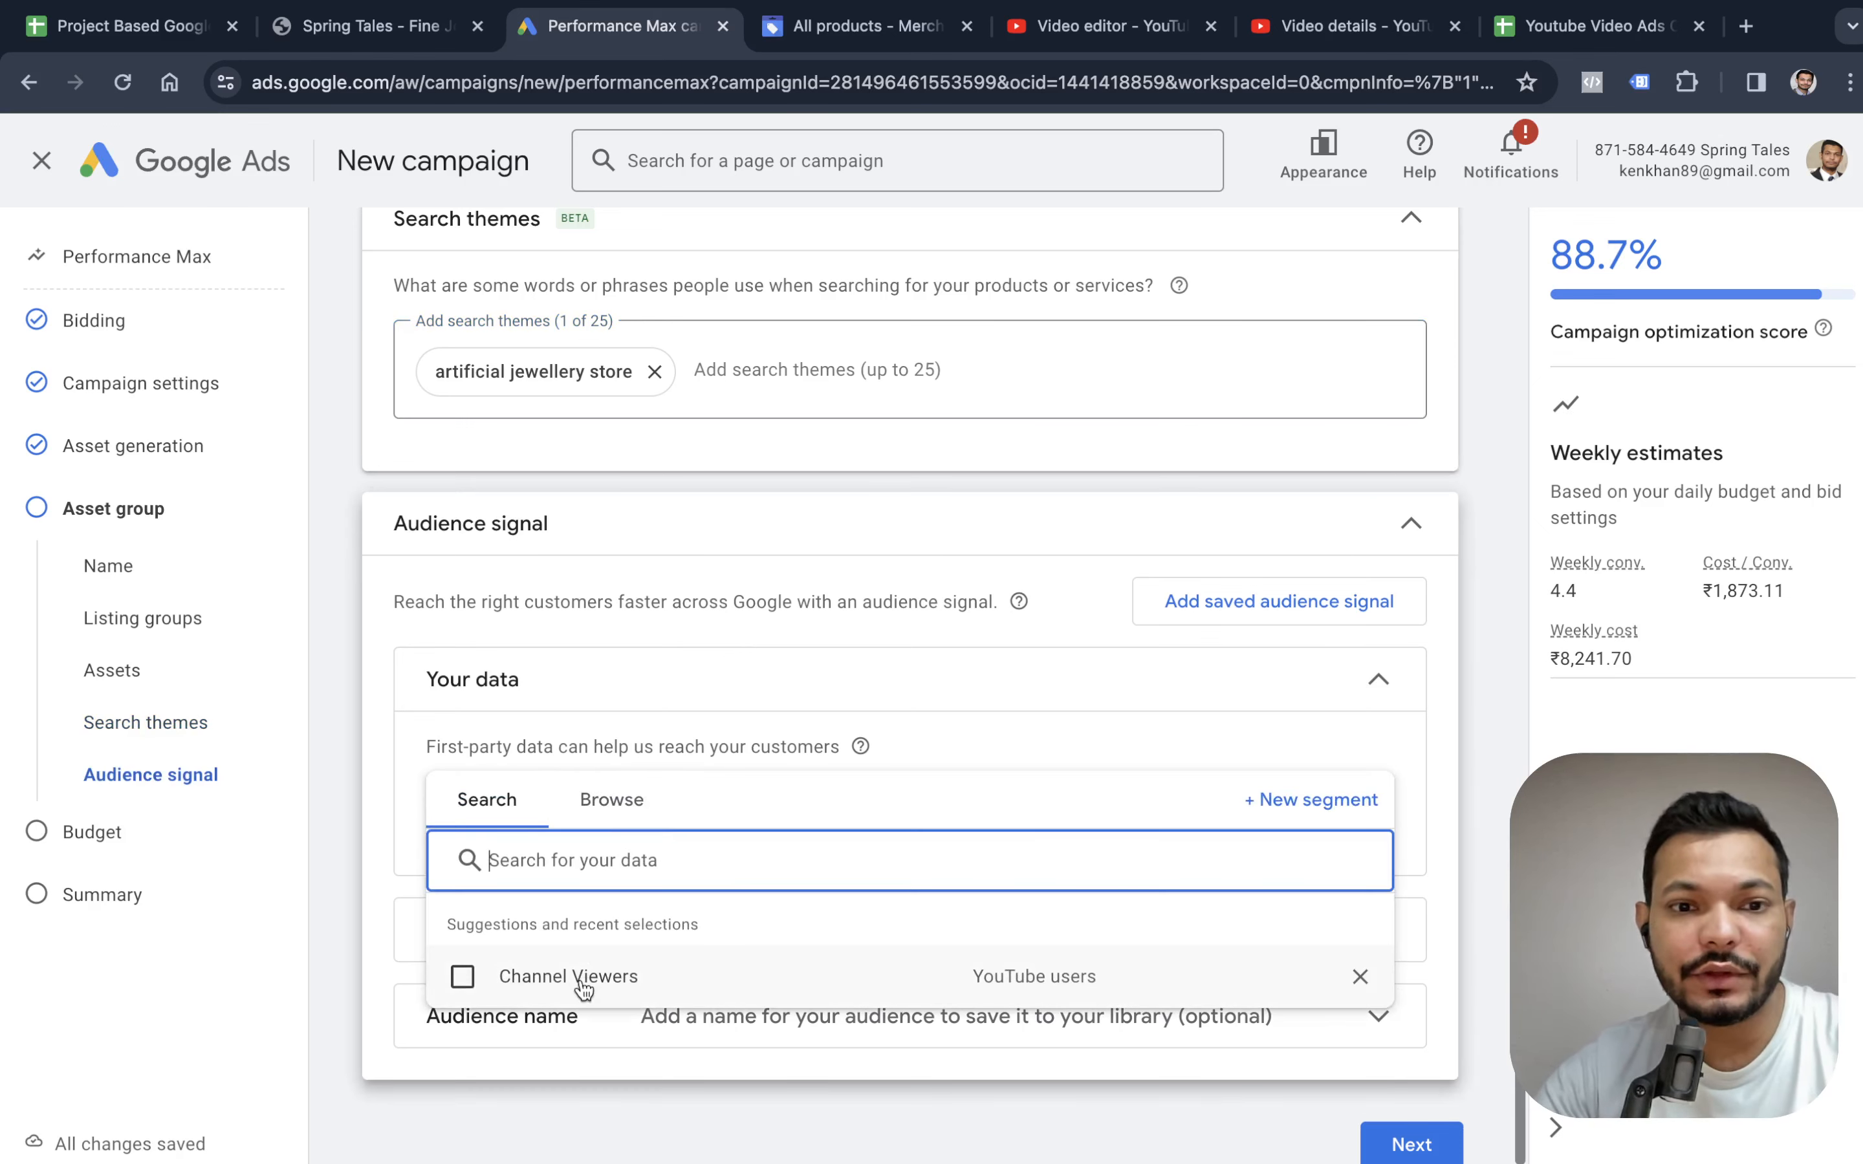
{"action": "left_click", "coordinate": [654, 807]}
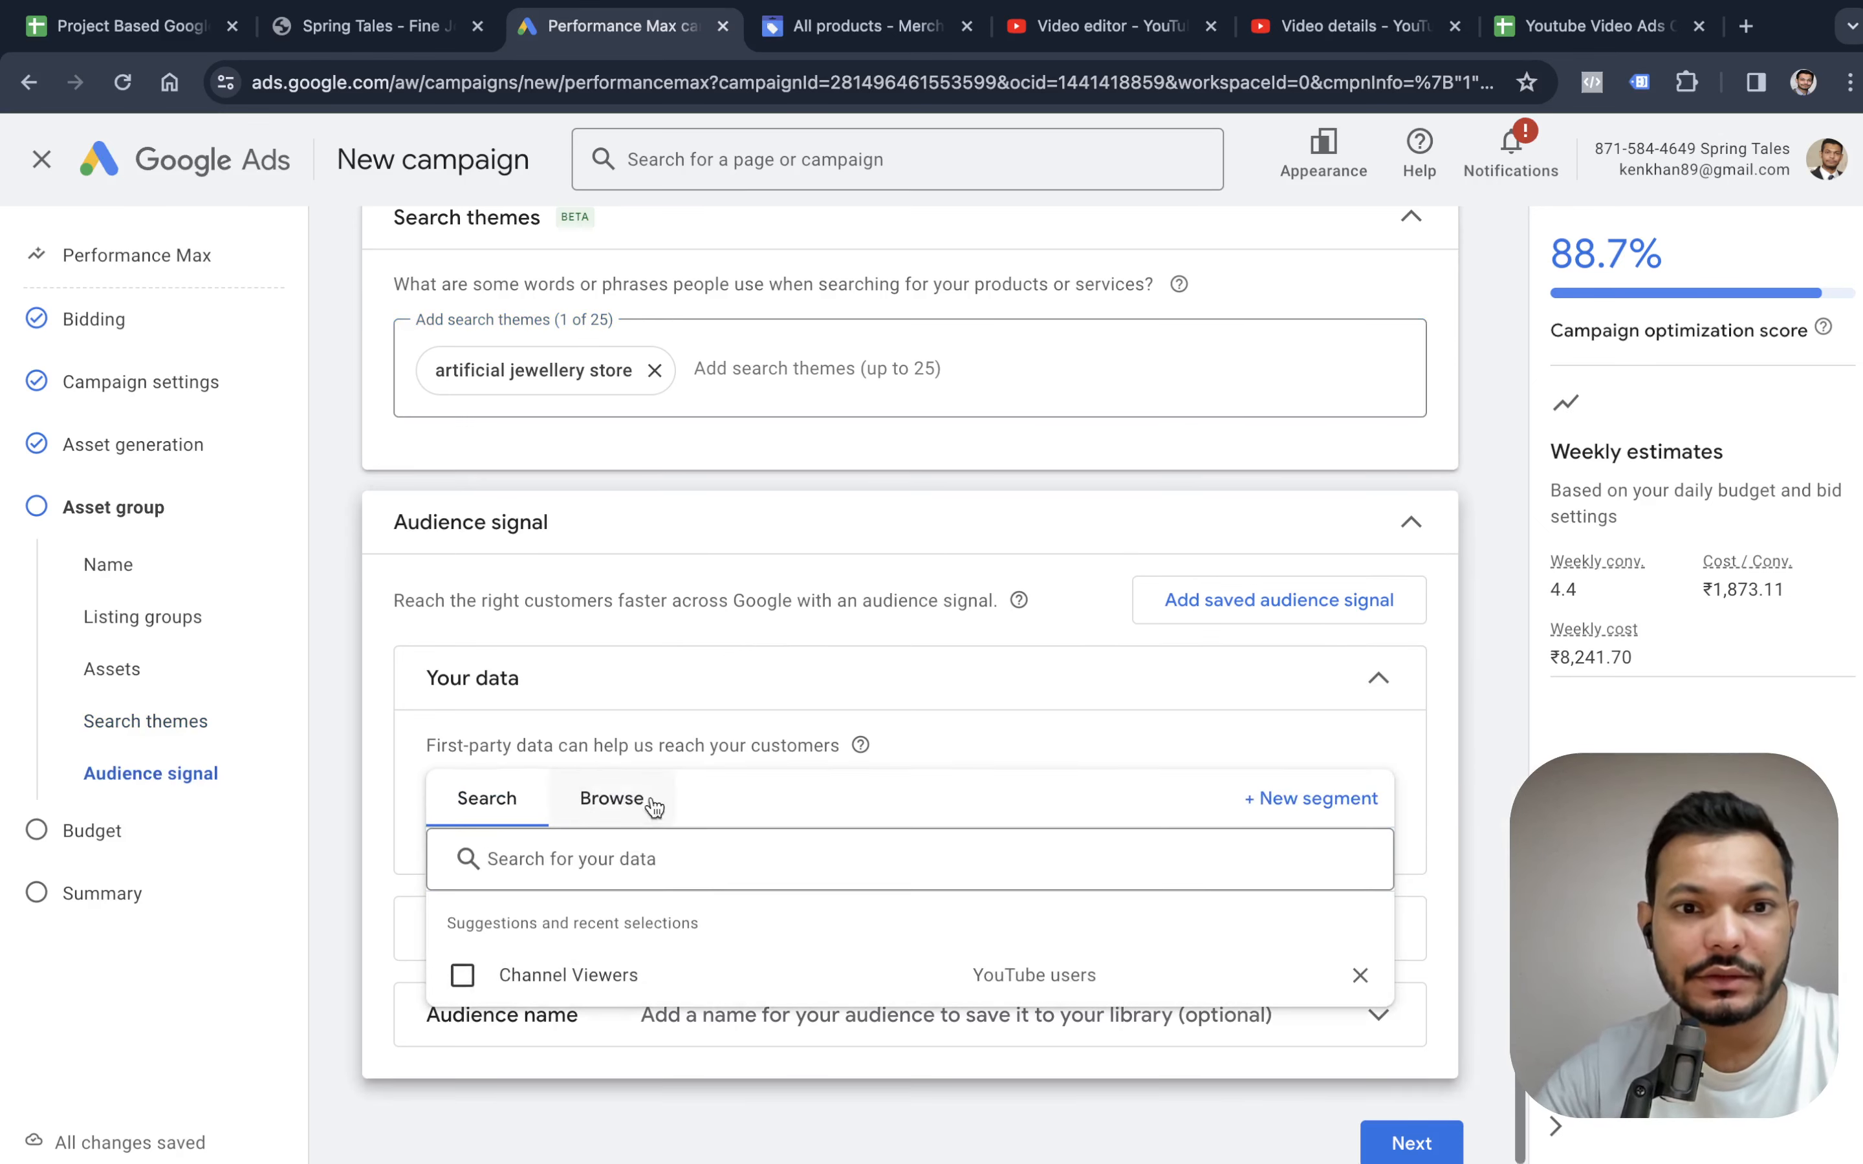
{"action": "left_click", "coordinate": [811, 522]}
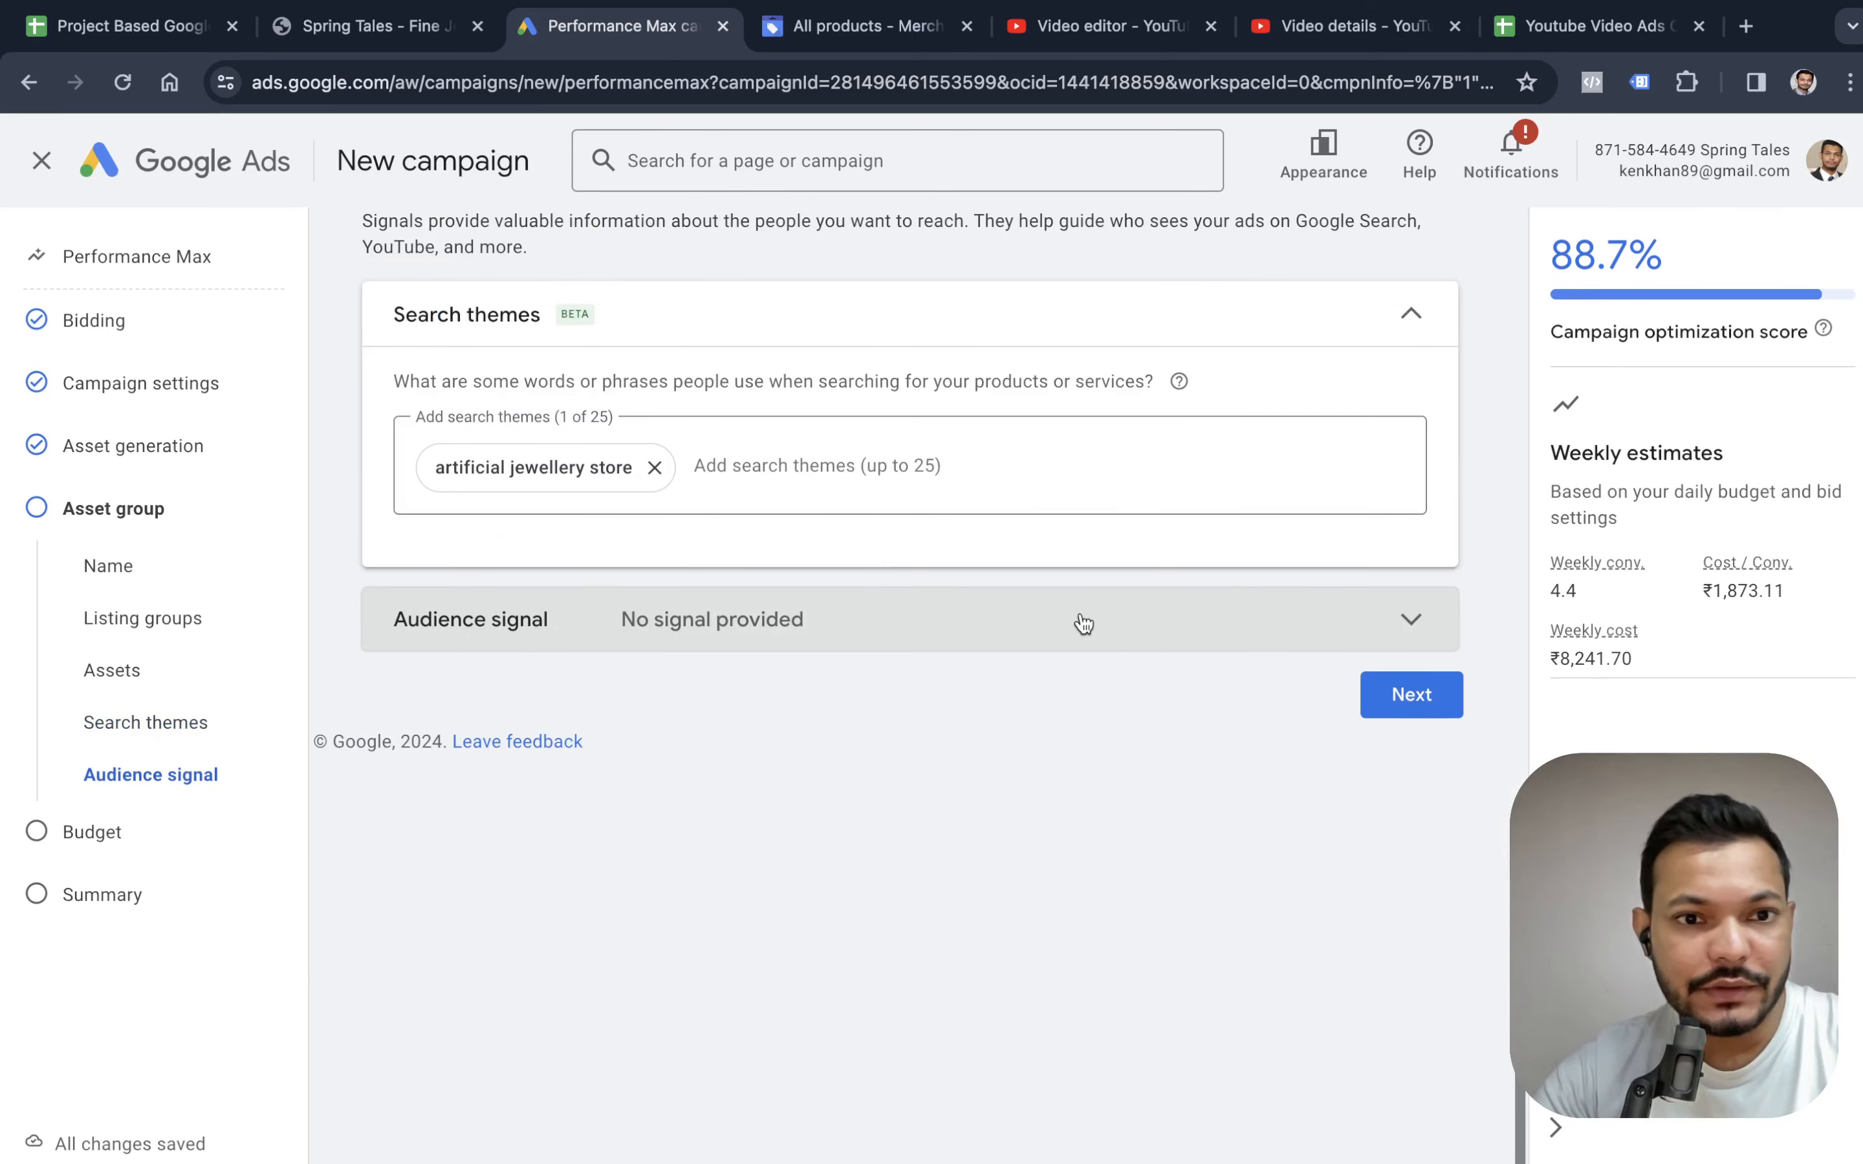
Collapse the search themes and start a new audience signal named Artificial Jewellery, with the name's spelling corrected.
{"action": "scroll", "coordinate": [1078, 624], "scroll_direction": "up", "scroll_amount": 3}
{"action": "left_click", "coordinate": [1414, 426]}
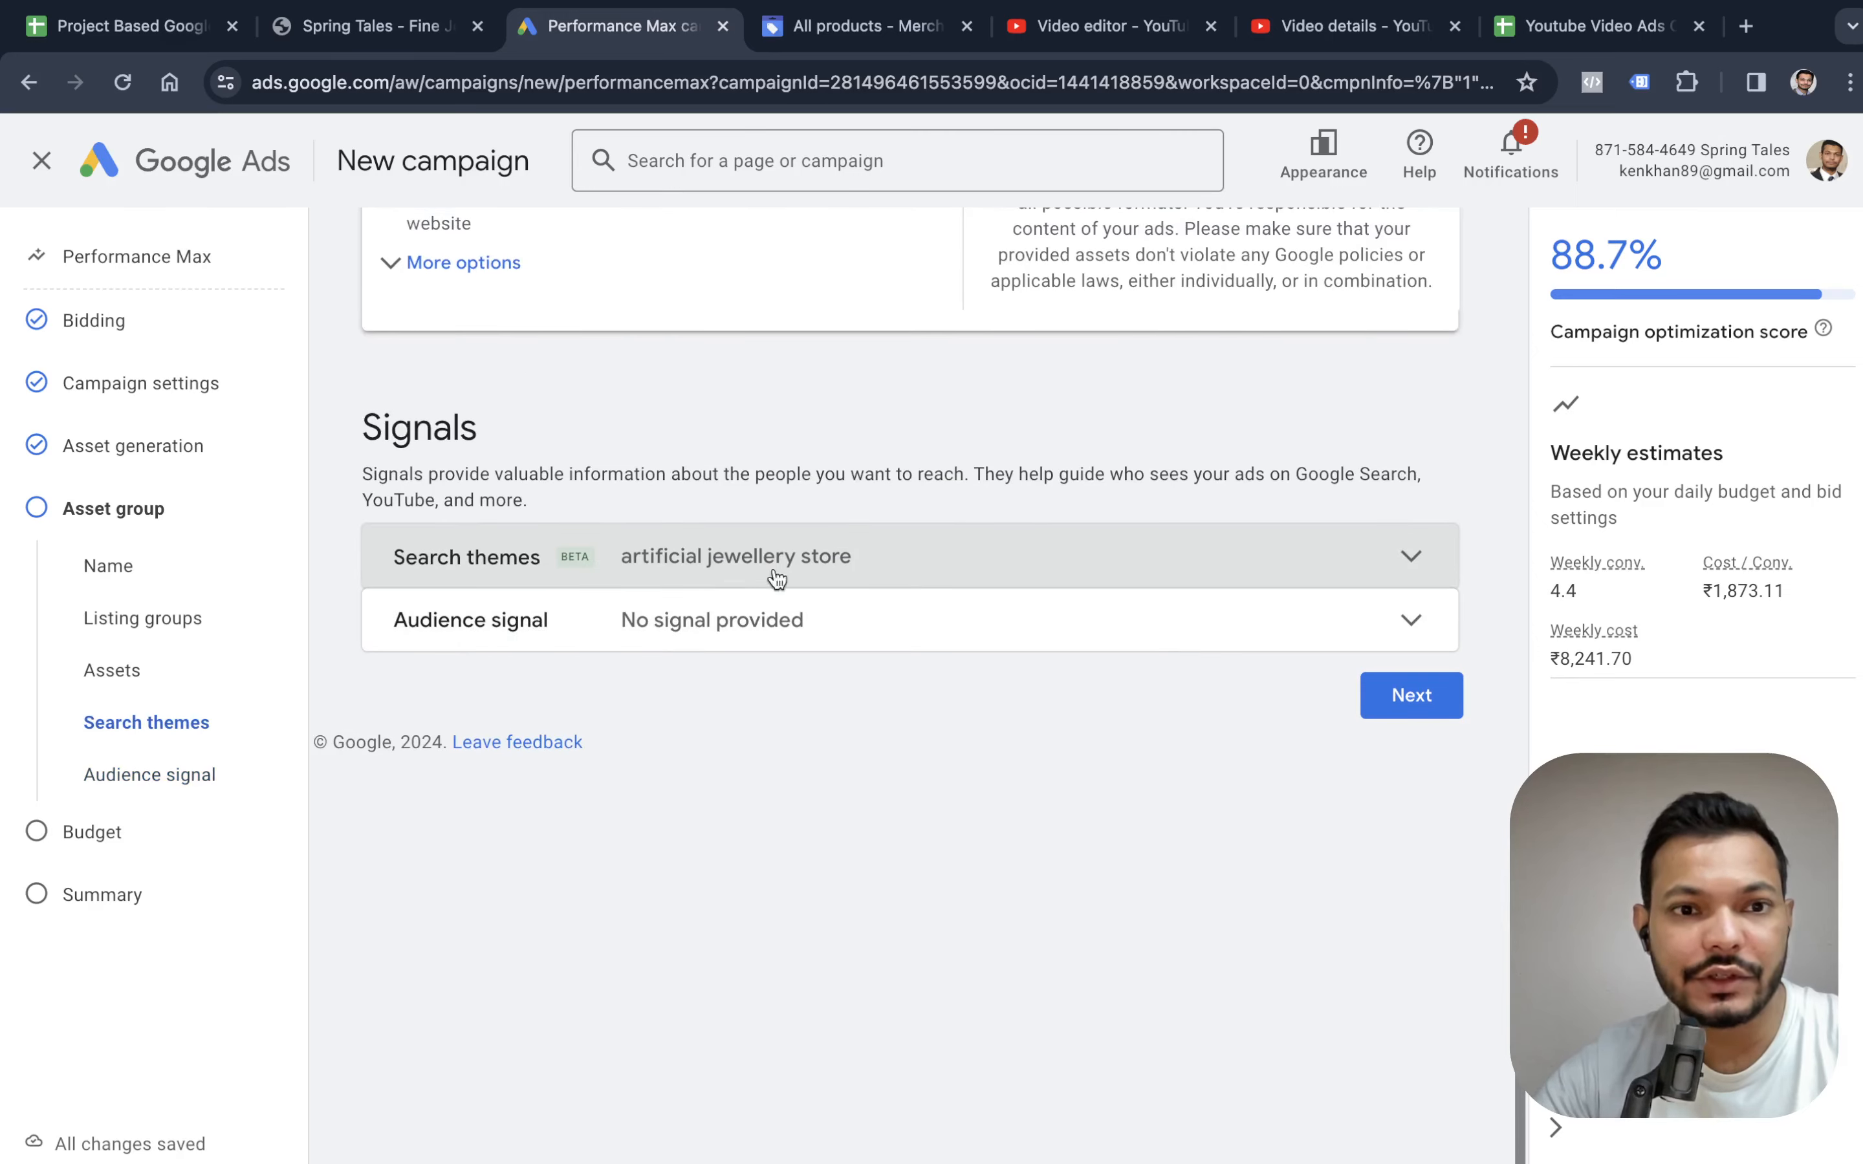
{"action": "left_click", "coordinate": [873, 616]}
{"action": "mouse_move", "coordinate": [1020, 560]}
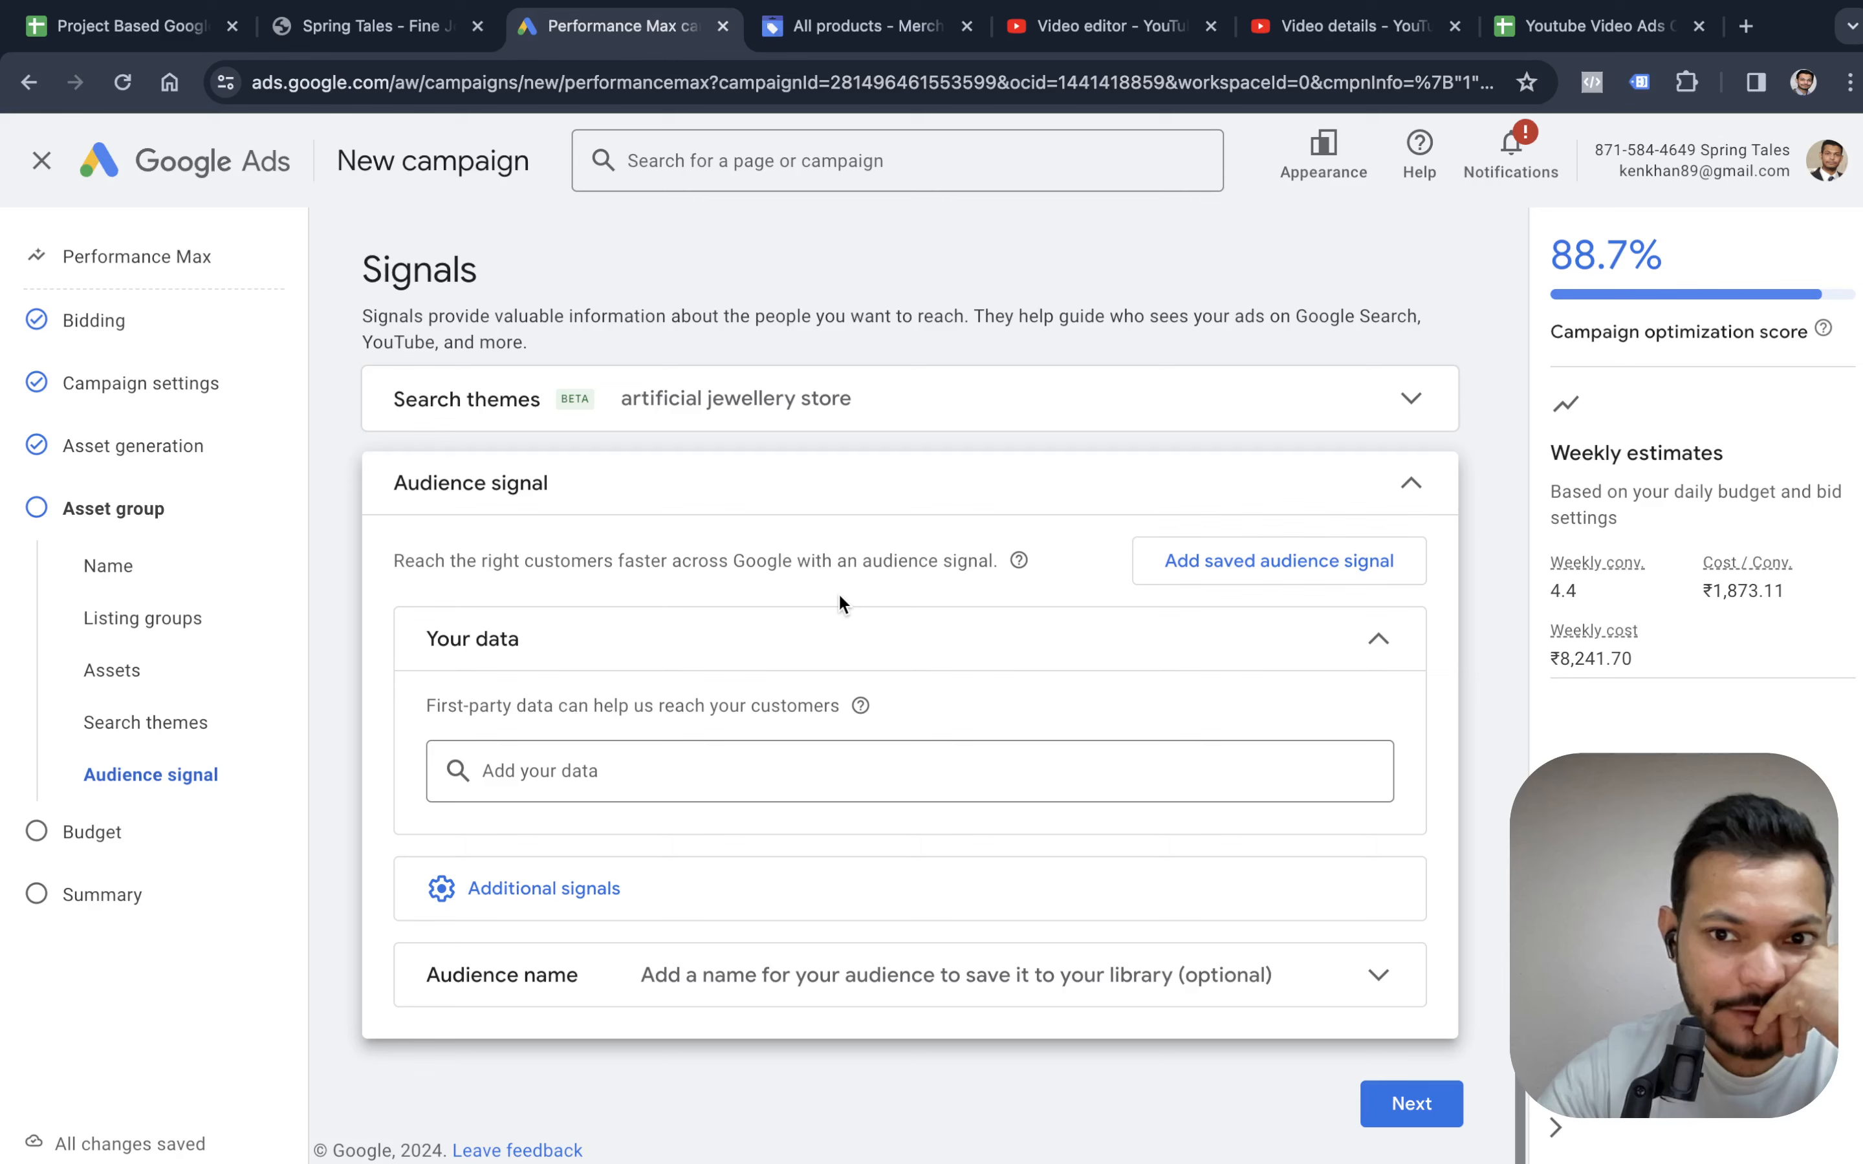
{"action": "left_click", "coordinate": [1185, 574]}
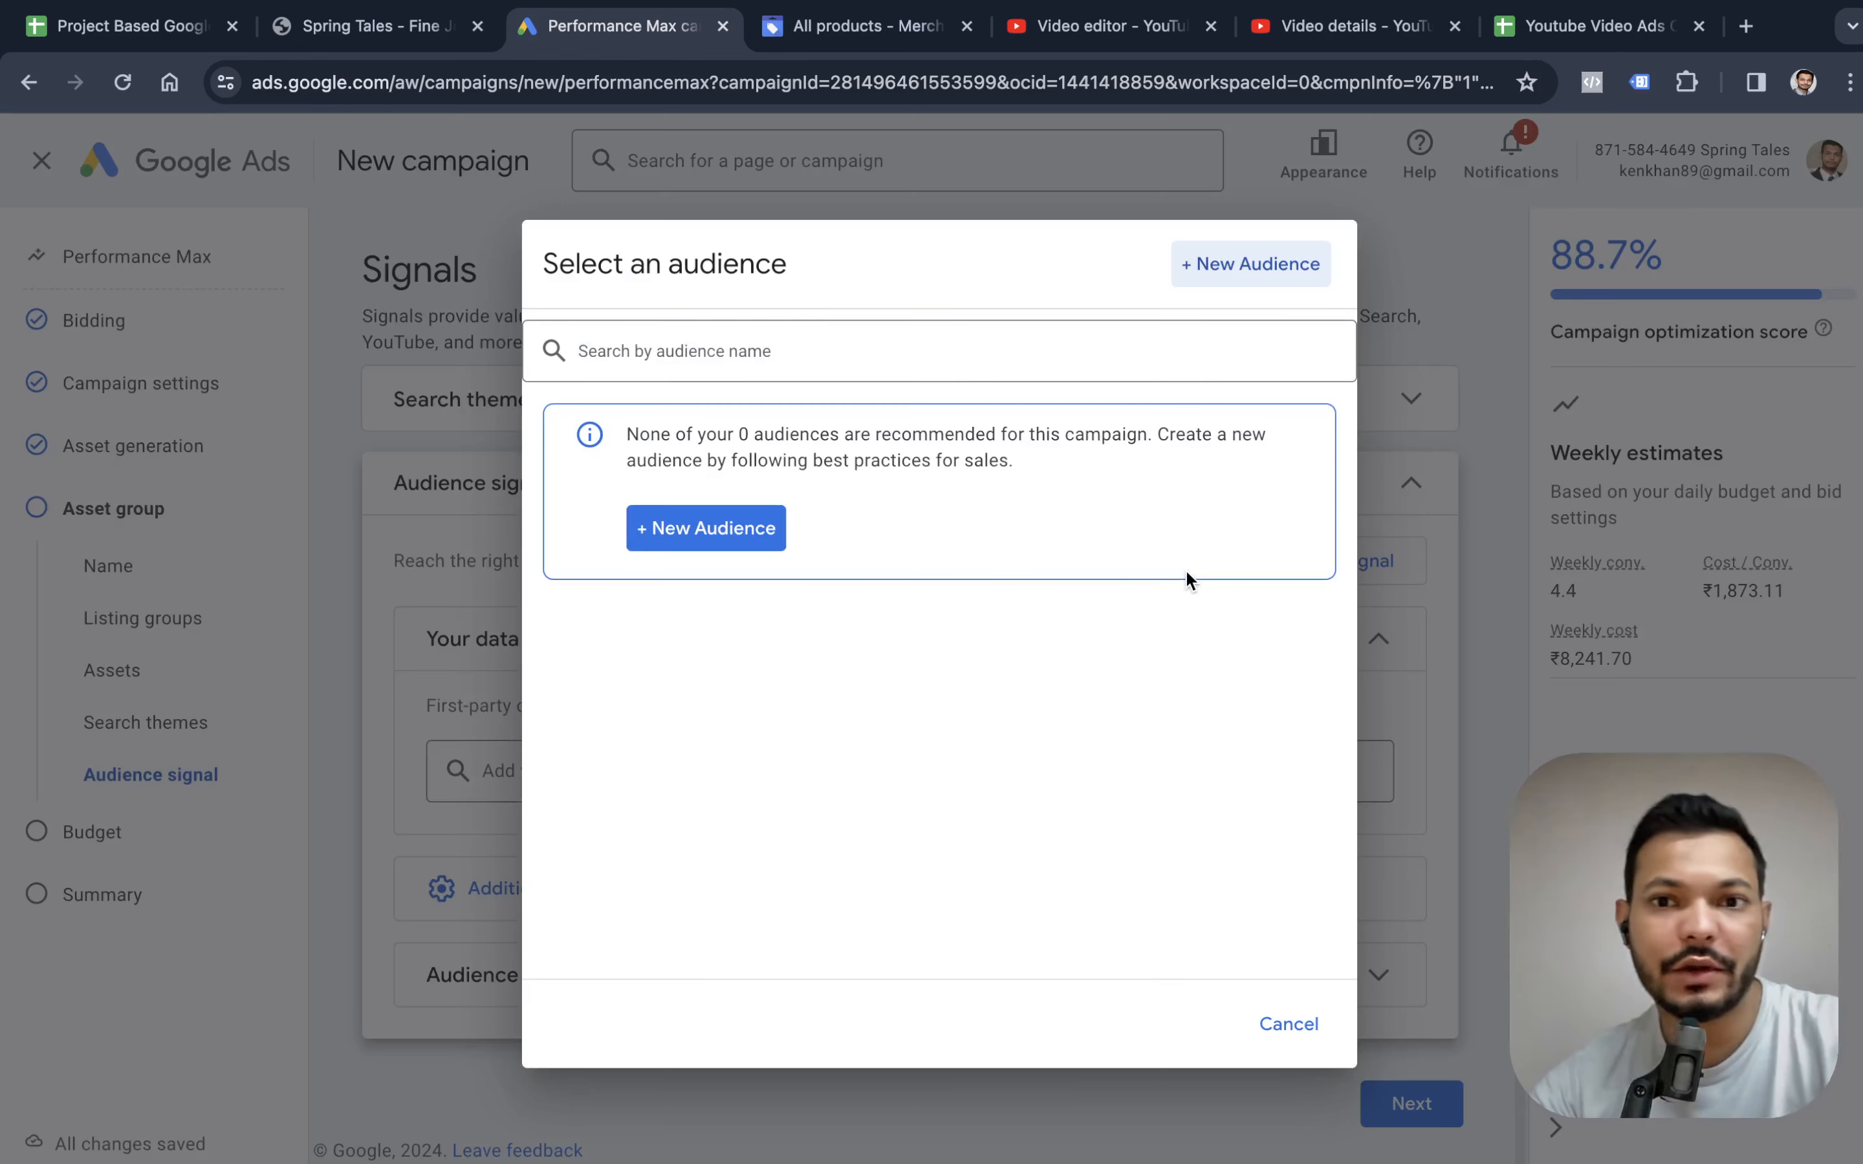
{"action": "left_click", "coordinate": [758, 529]}
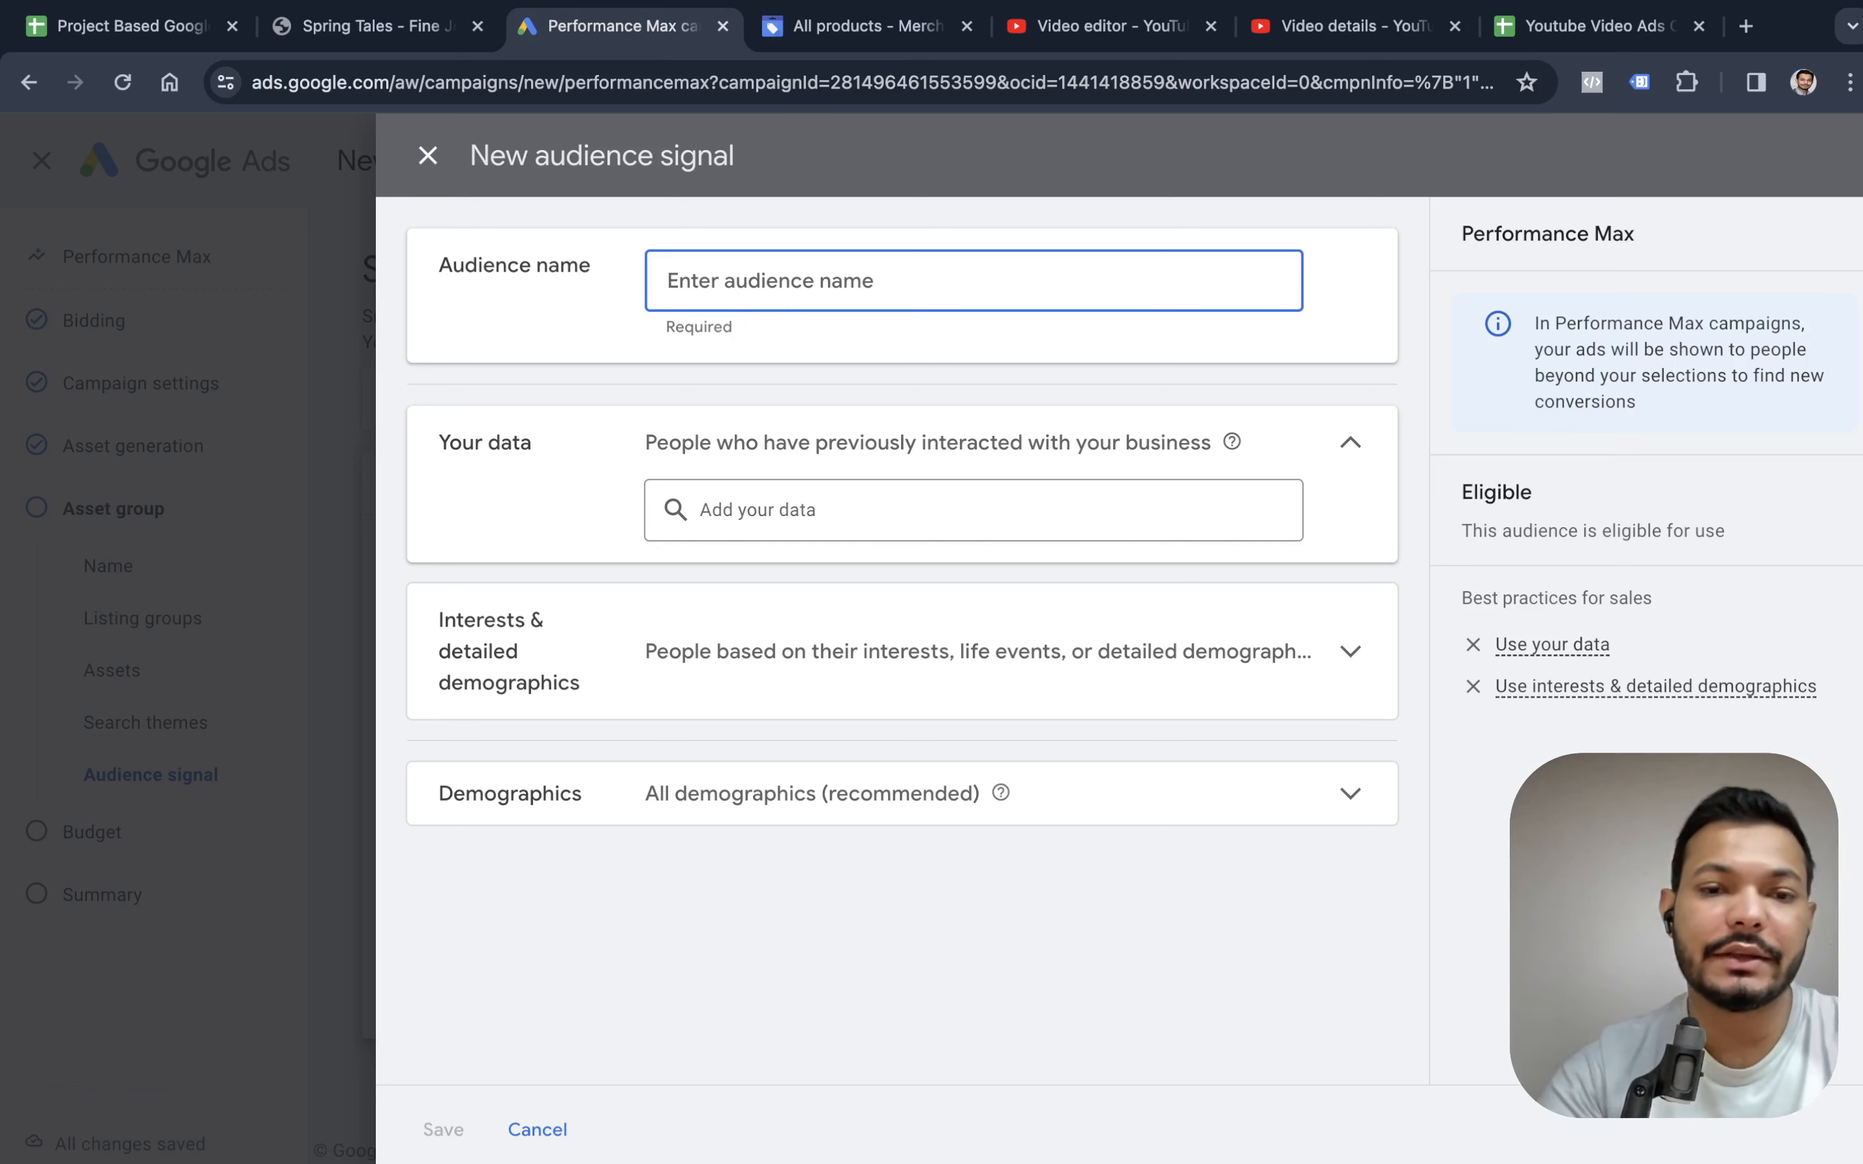
{"action": "type", "text": "Artificail"}
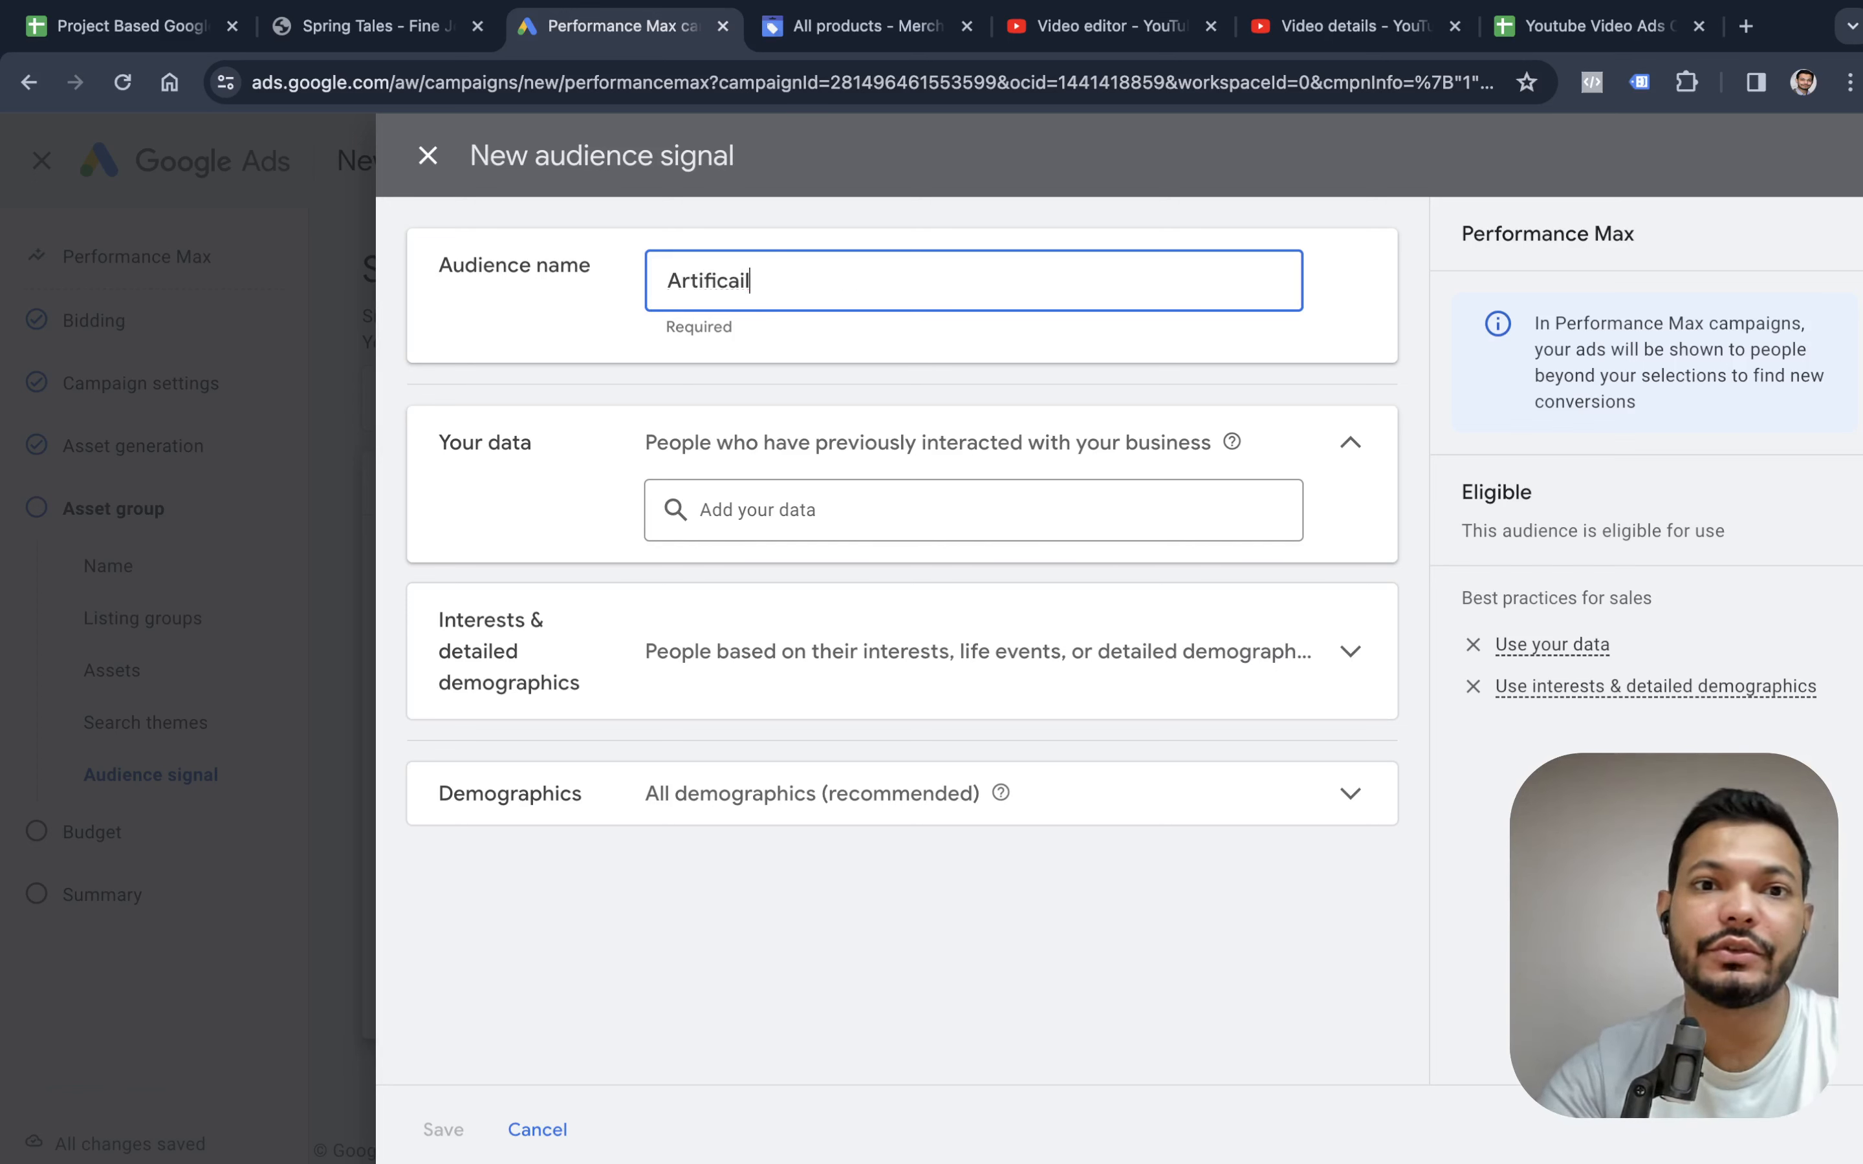
{"action": "type", "text": "Jewer"}
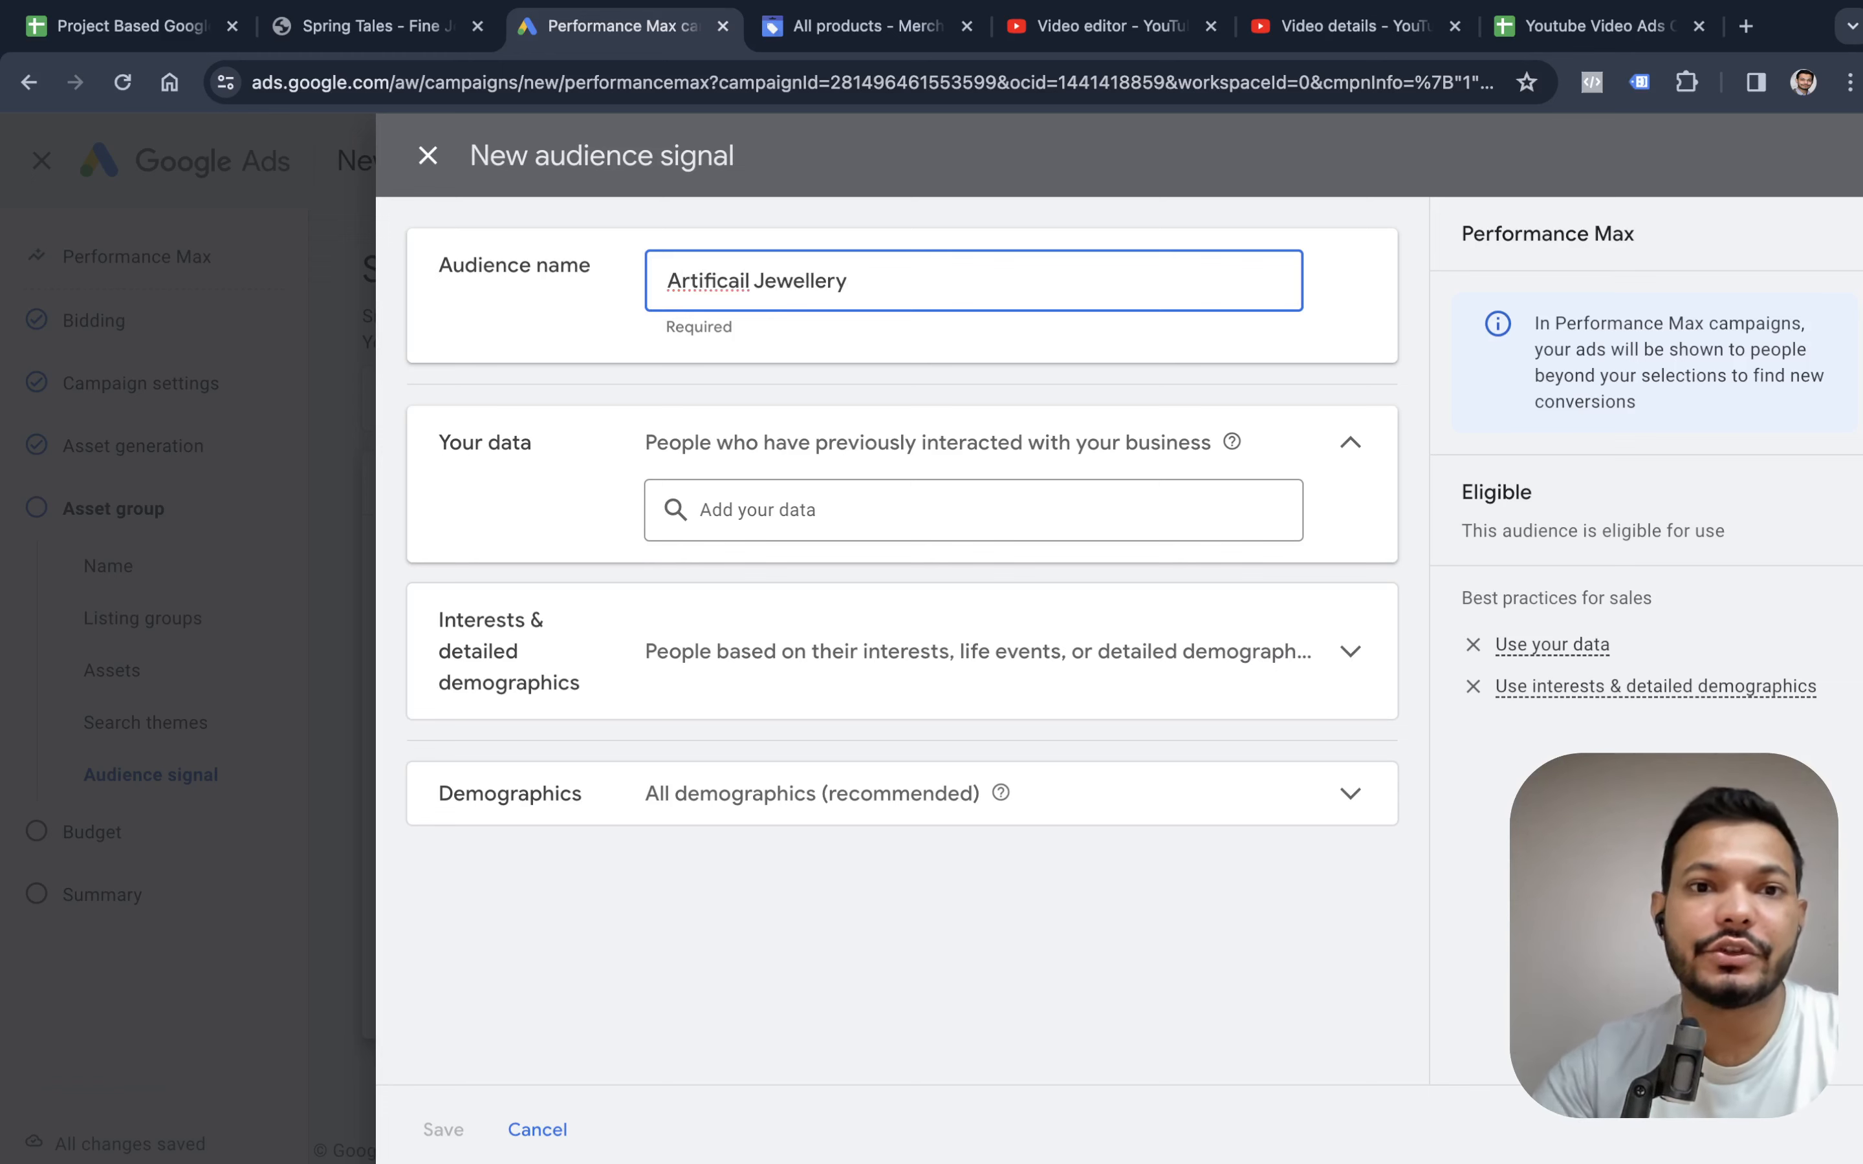
{"action": "right_click", "coordinate": [720, 288]}
{"action": "left_click", "coordinate": [770, 296]}
{"action": "double_click", "coordinate": [758, 283]}
{"action": "left_click", "coordinate": [758, 283]}
Check the Channel Viewers data segment and add the Designer Jewelry in-market segment to the audience's interests and detailed demographics.
{"action": "left_click", "coordinate": [753, 511]}
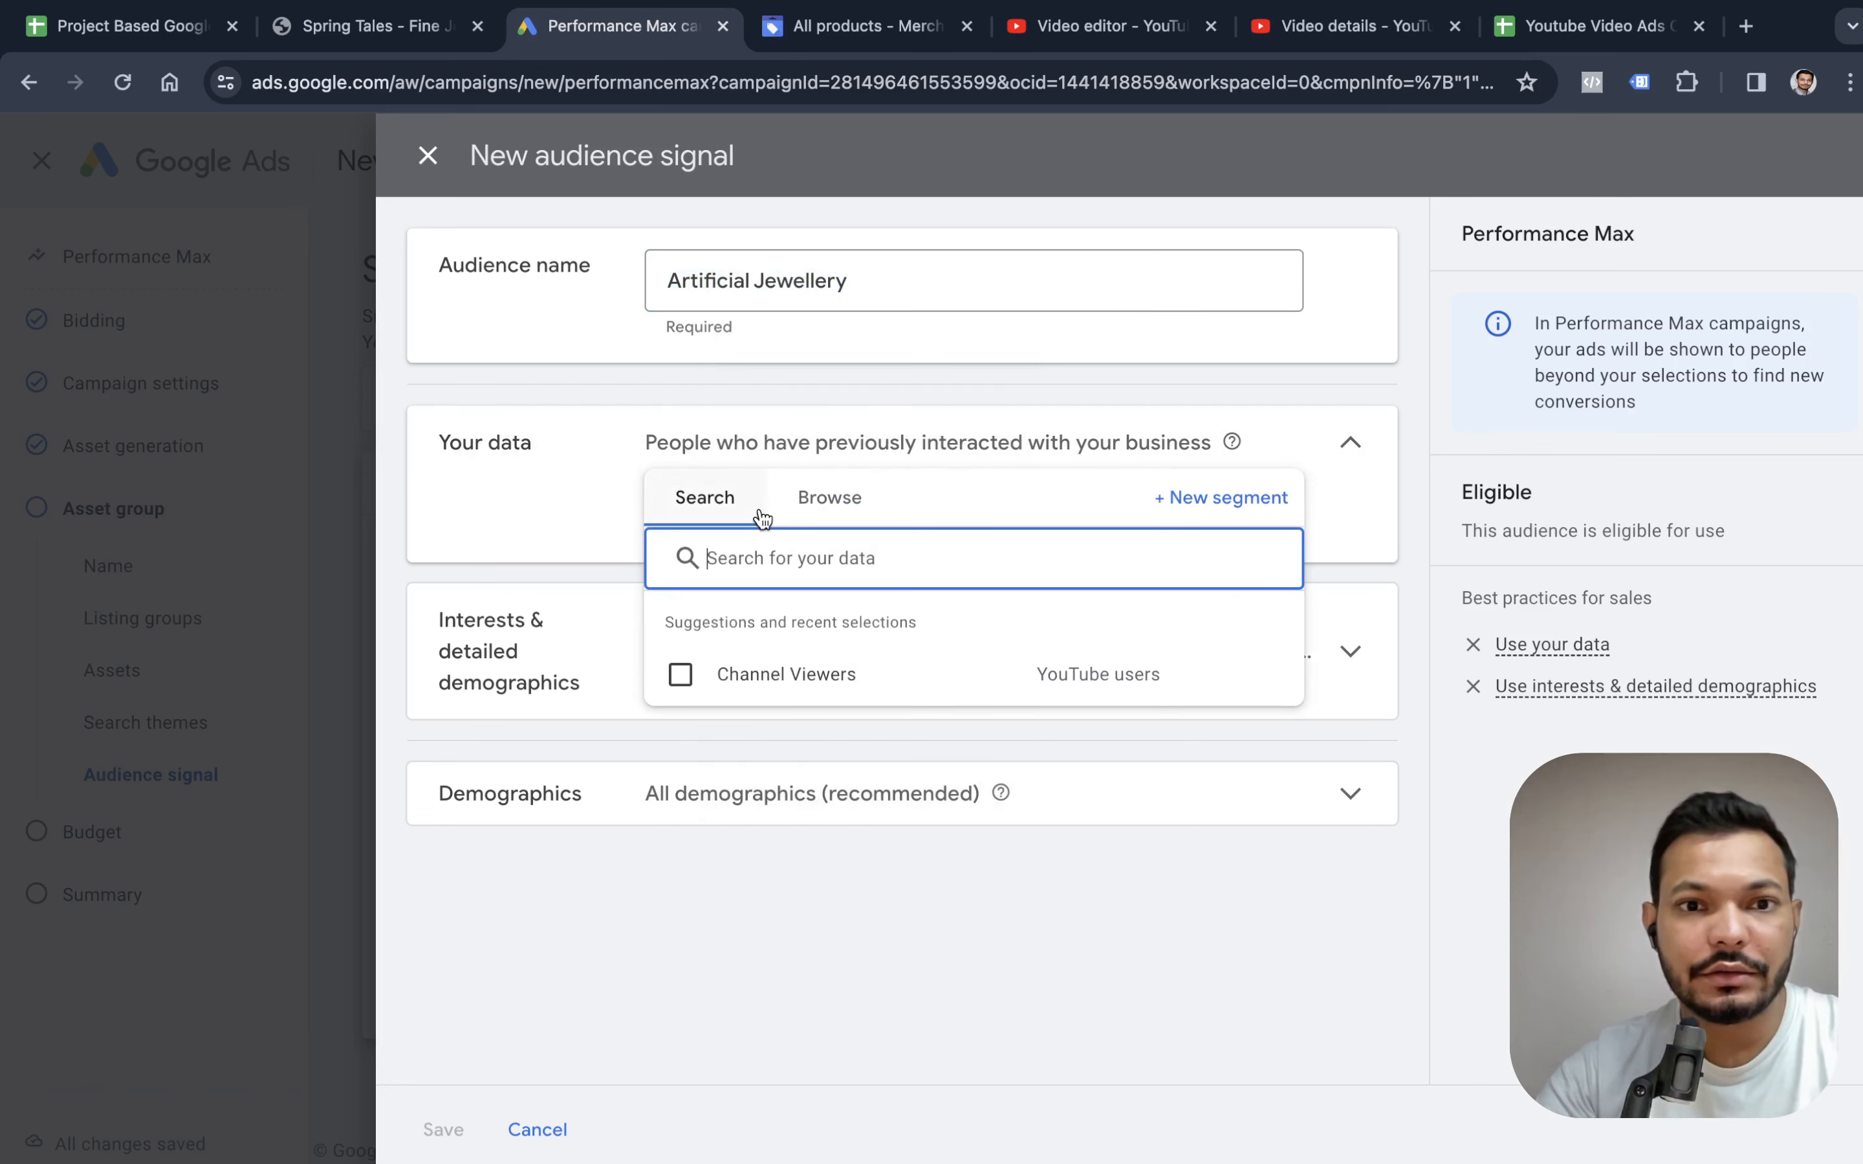
{"action": "mouse_move", "coordinate": [742, 693]}
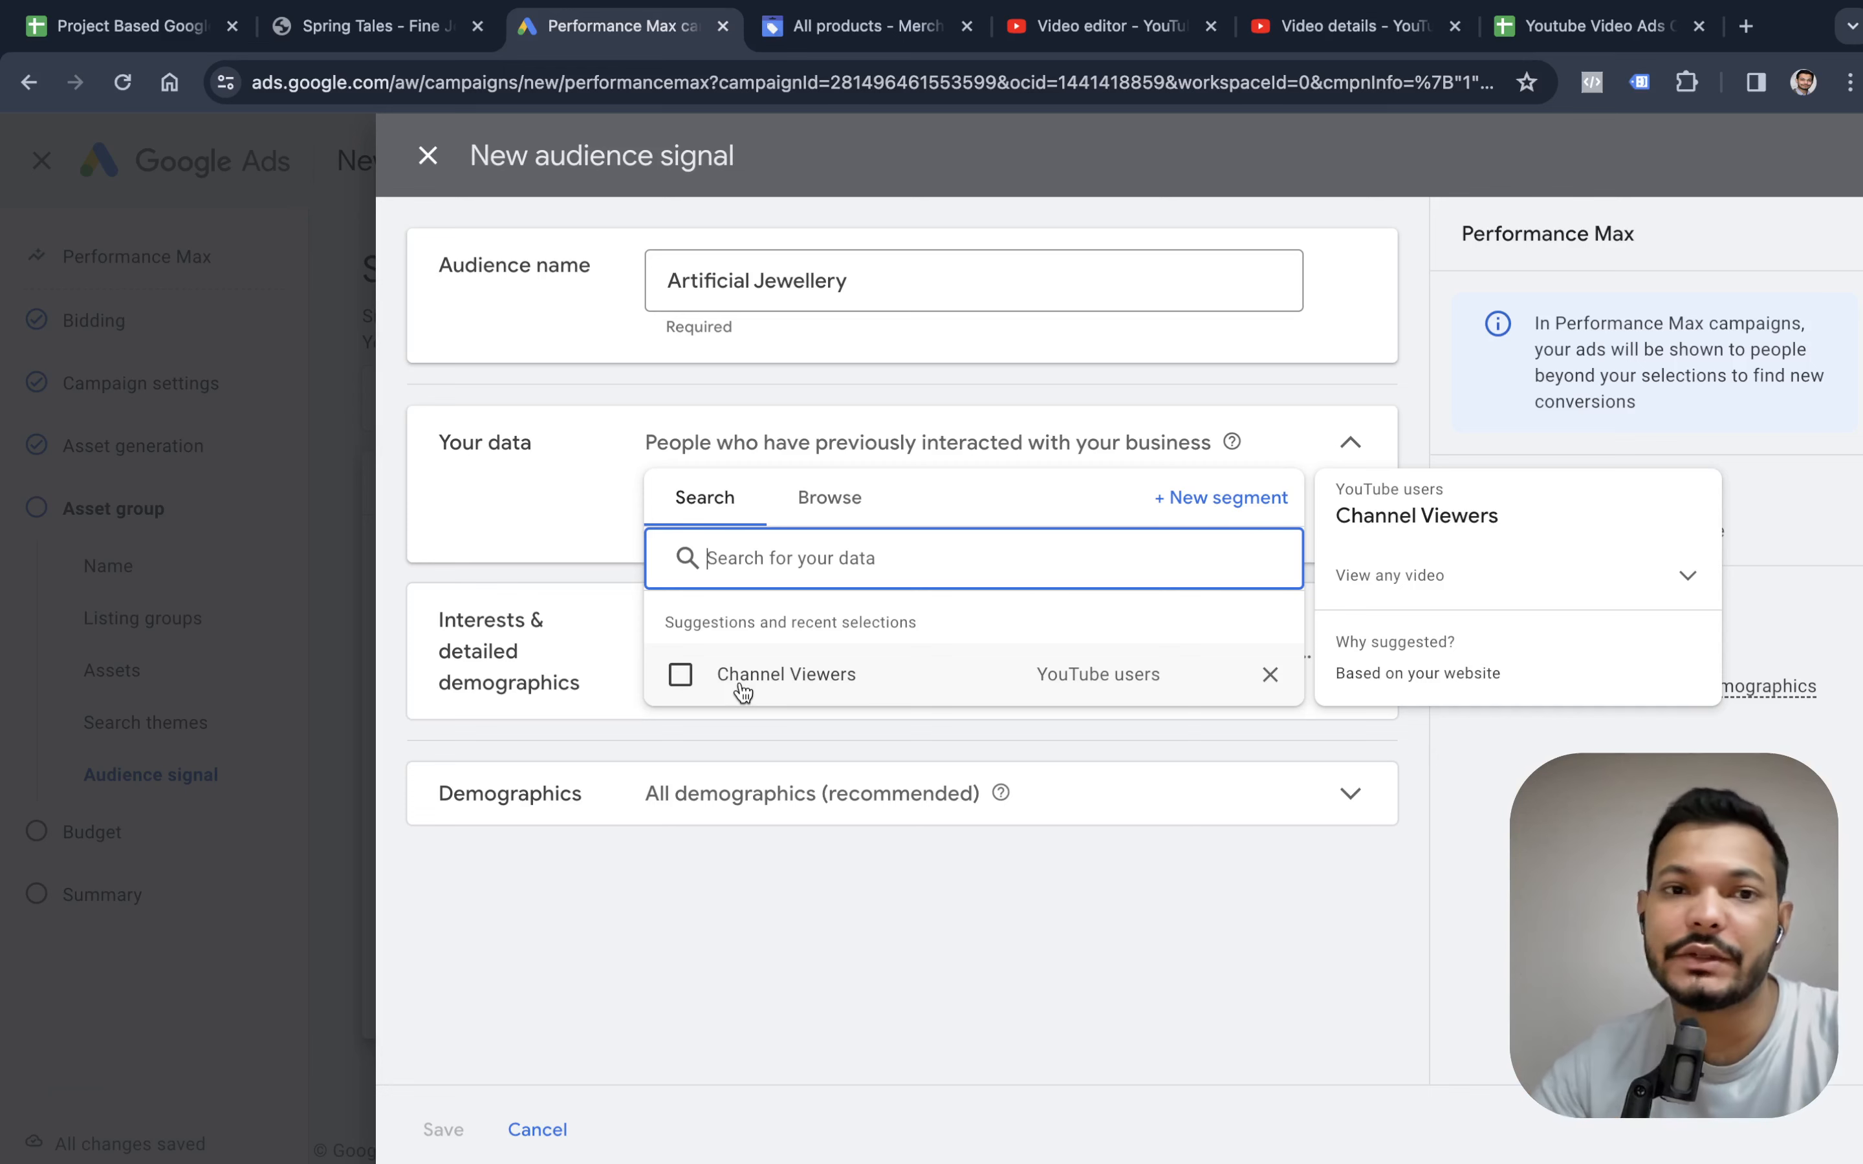
{"action": "left_click", "coordinate": [489, 505]}
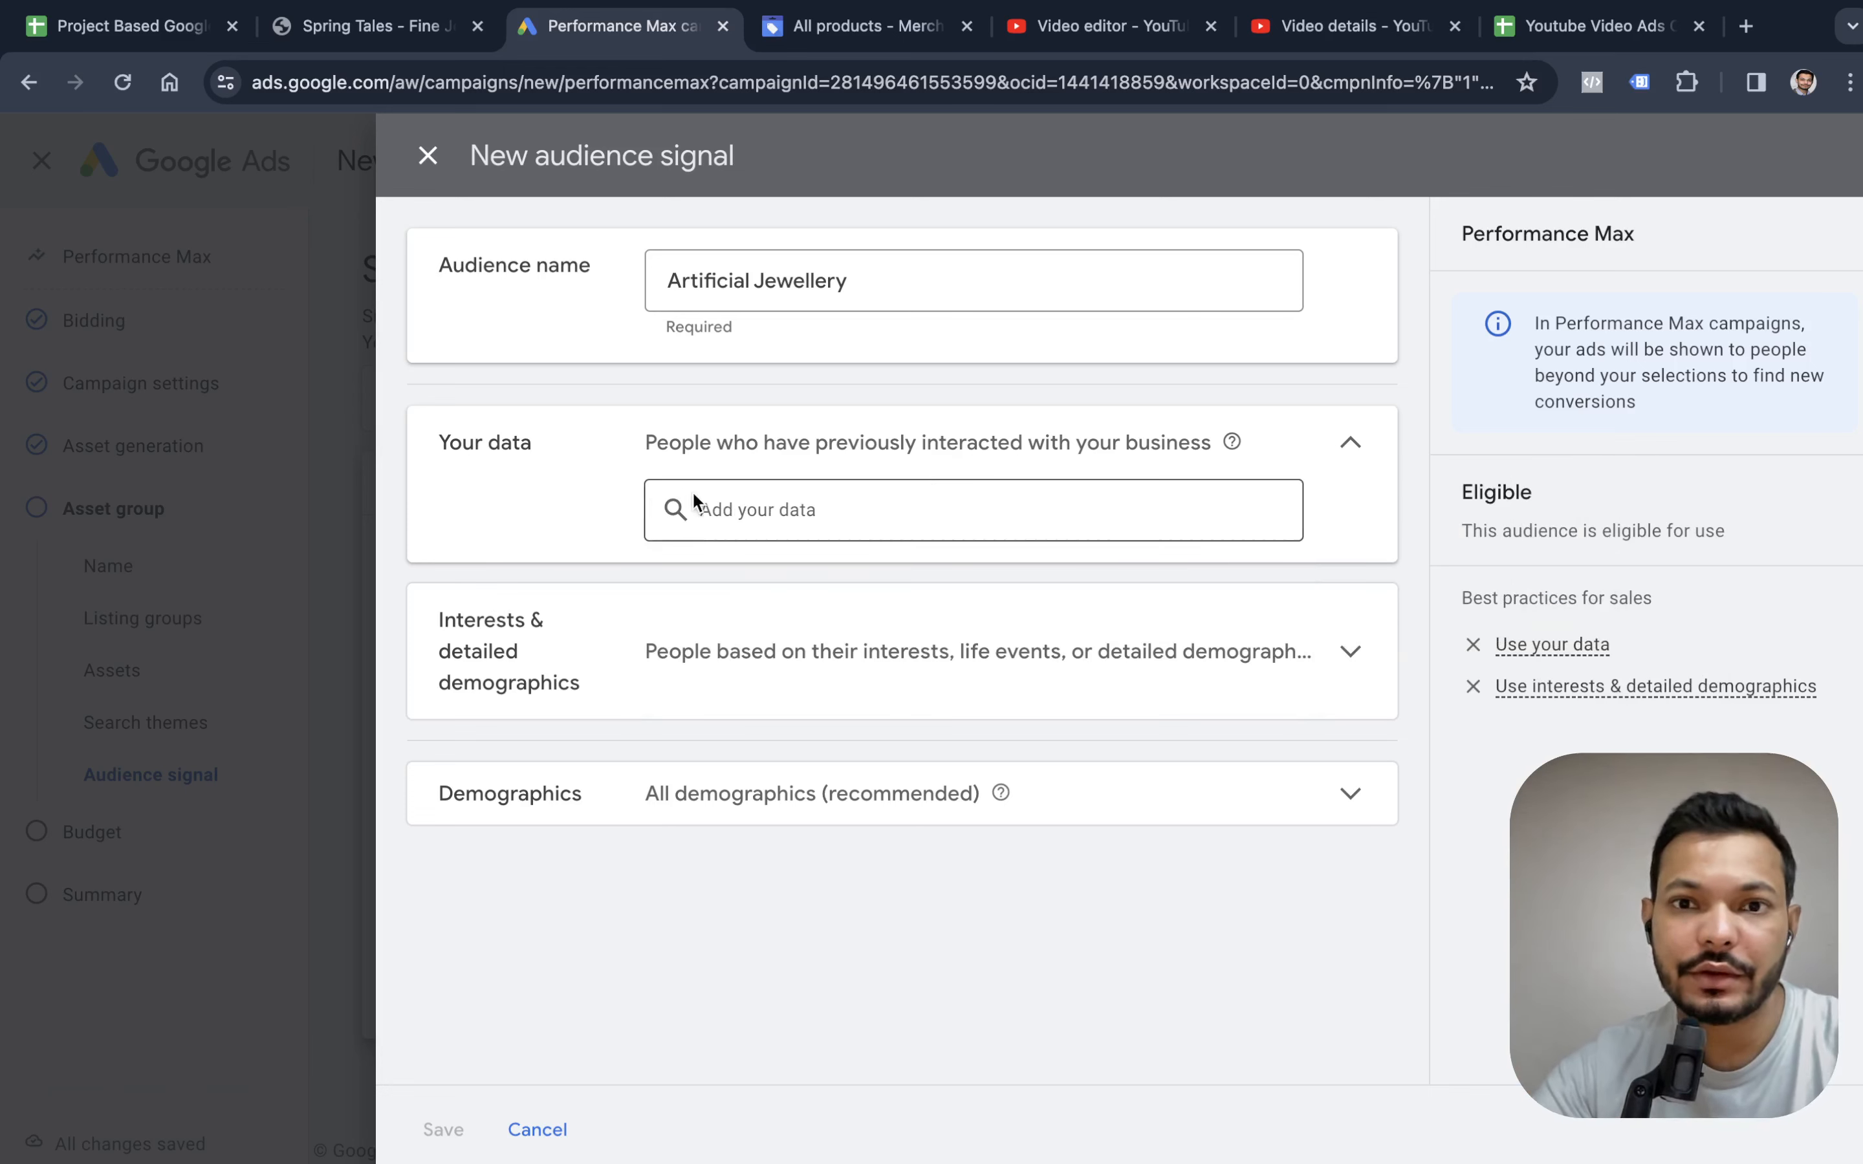
{"action": "left_click", "coordinate": [665, 654]}
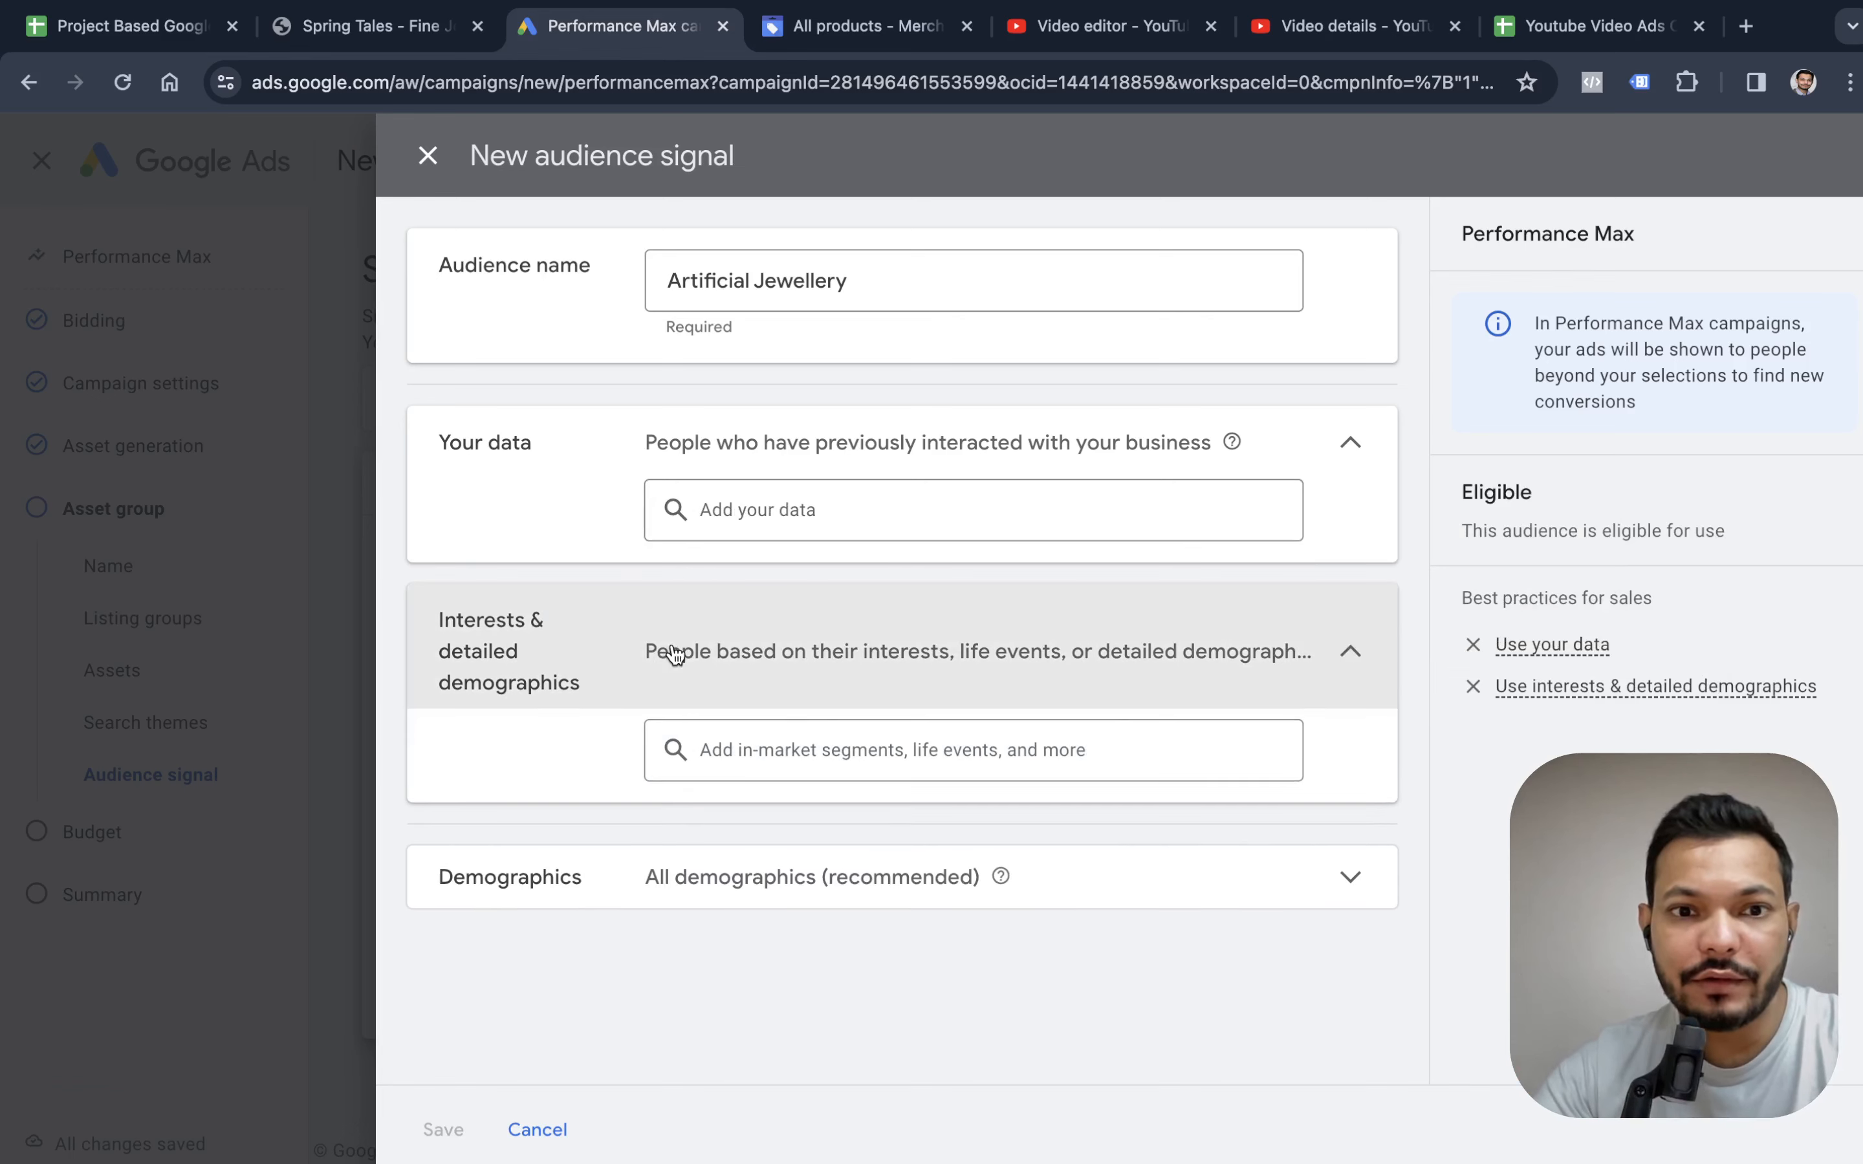
{"action": "left_click", "coordinate": [804, 751]}
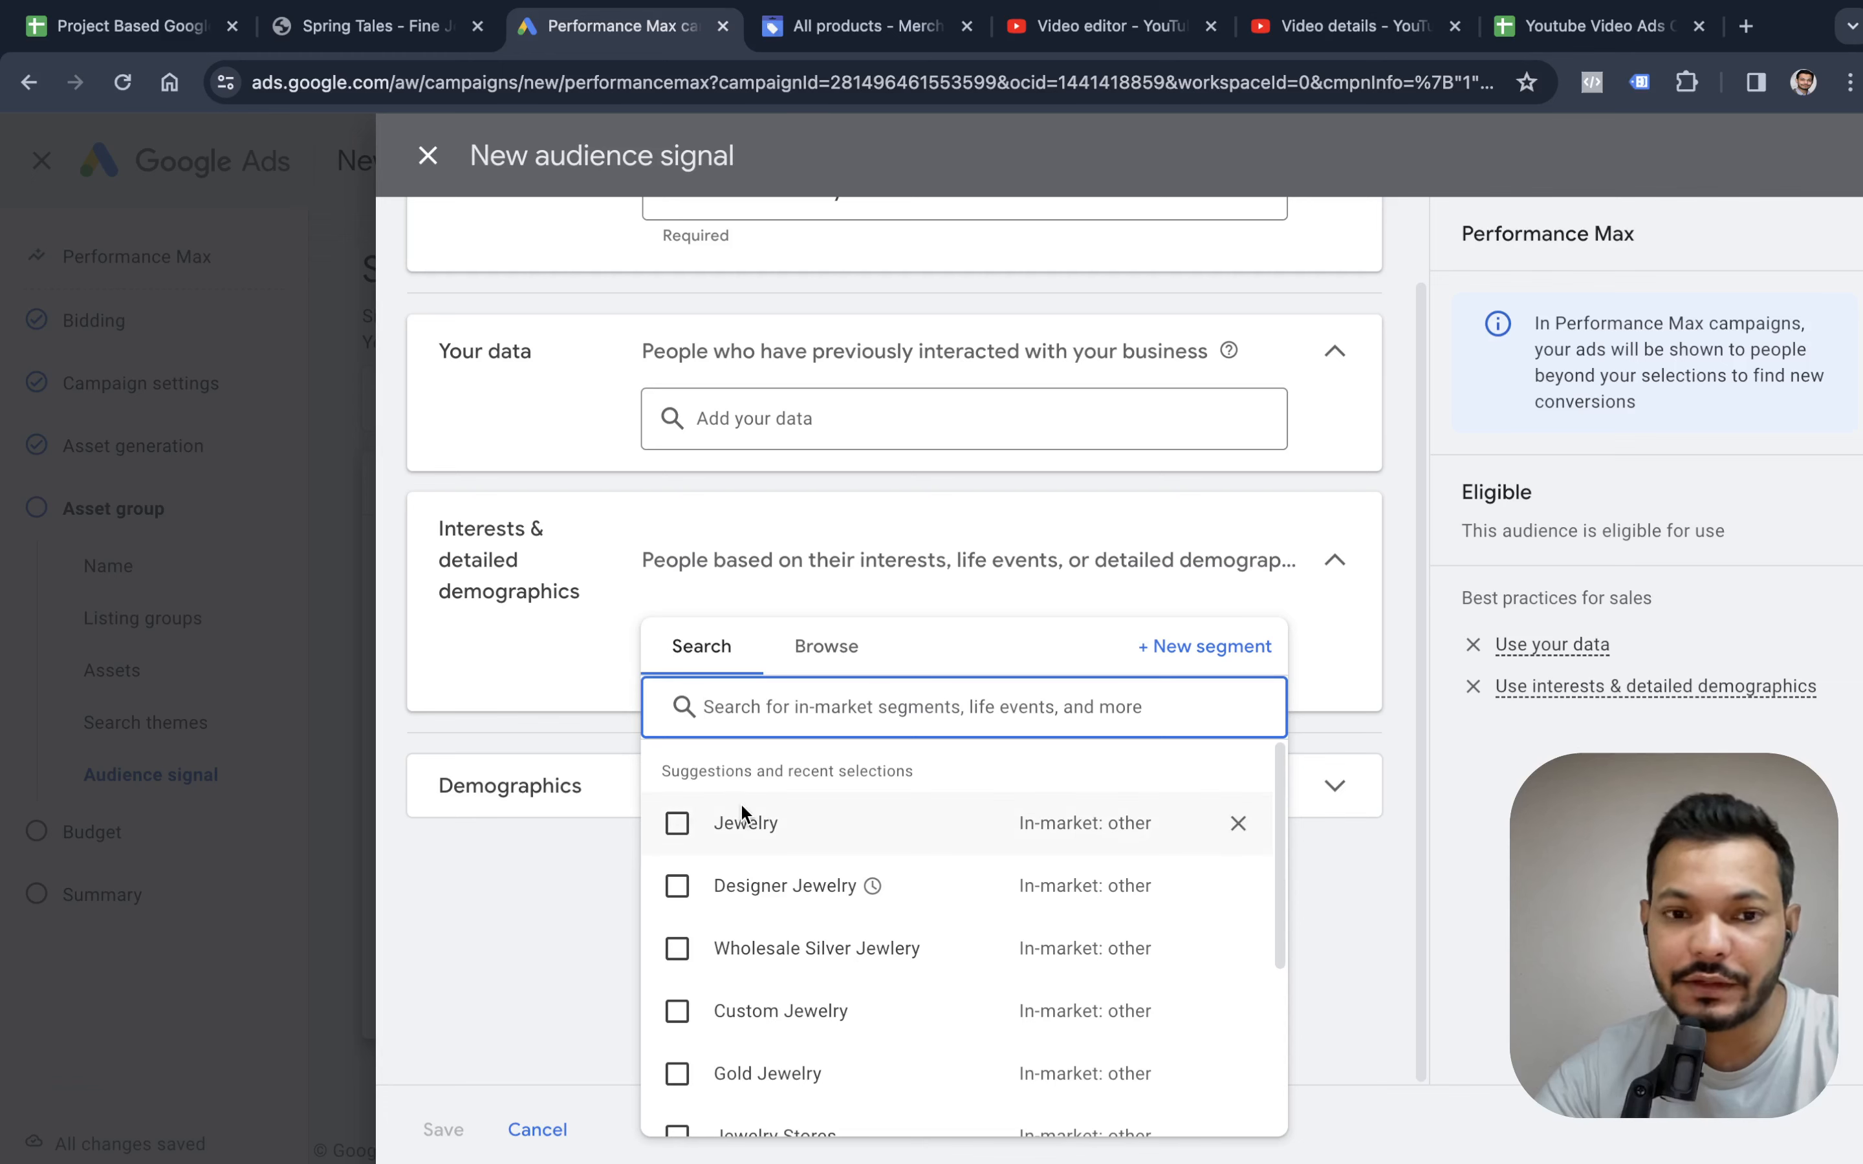
{"action": "left_click", "coordinate": [677, 885]}
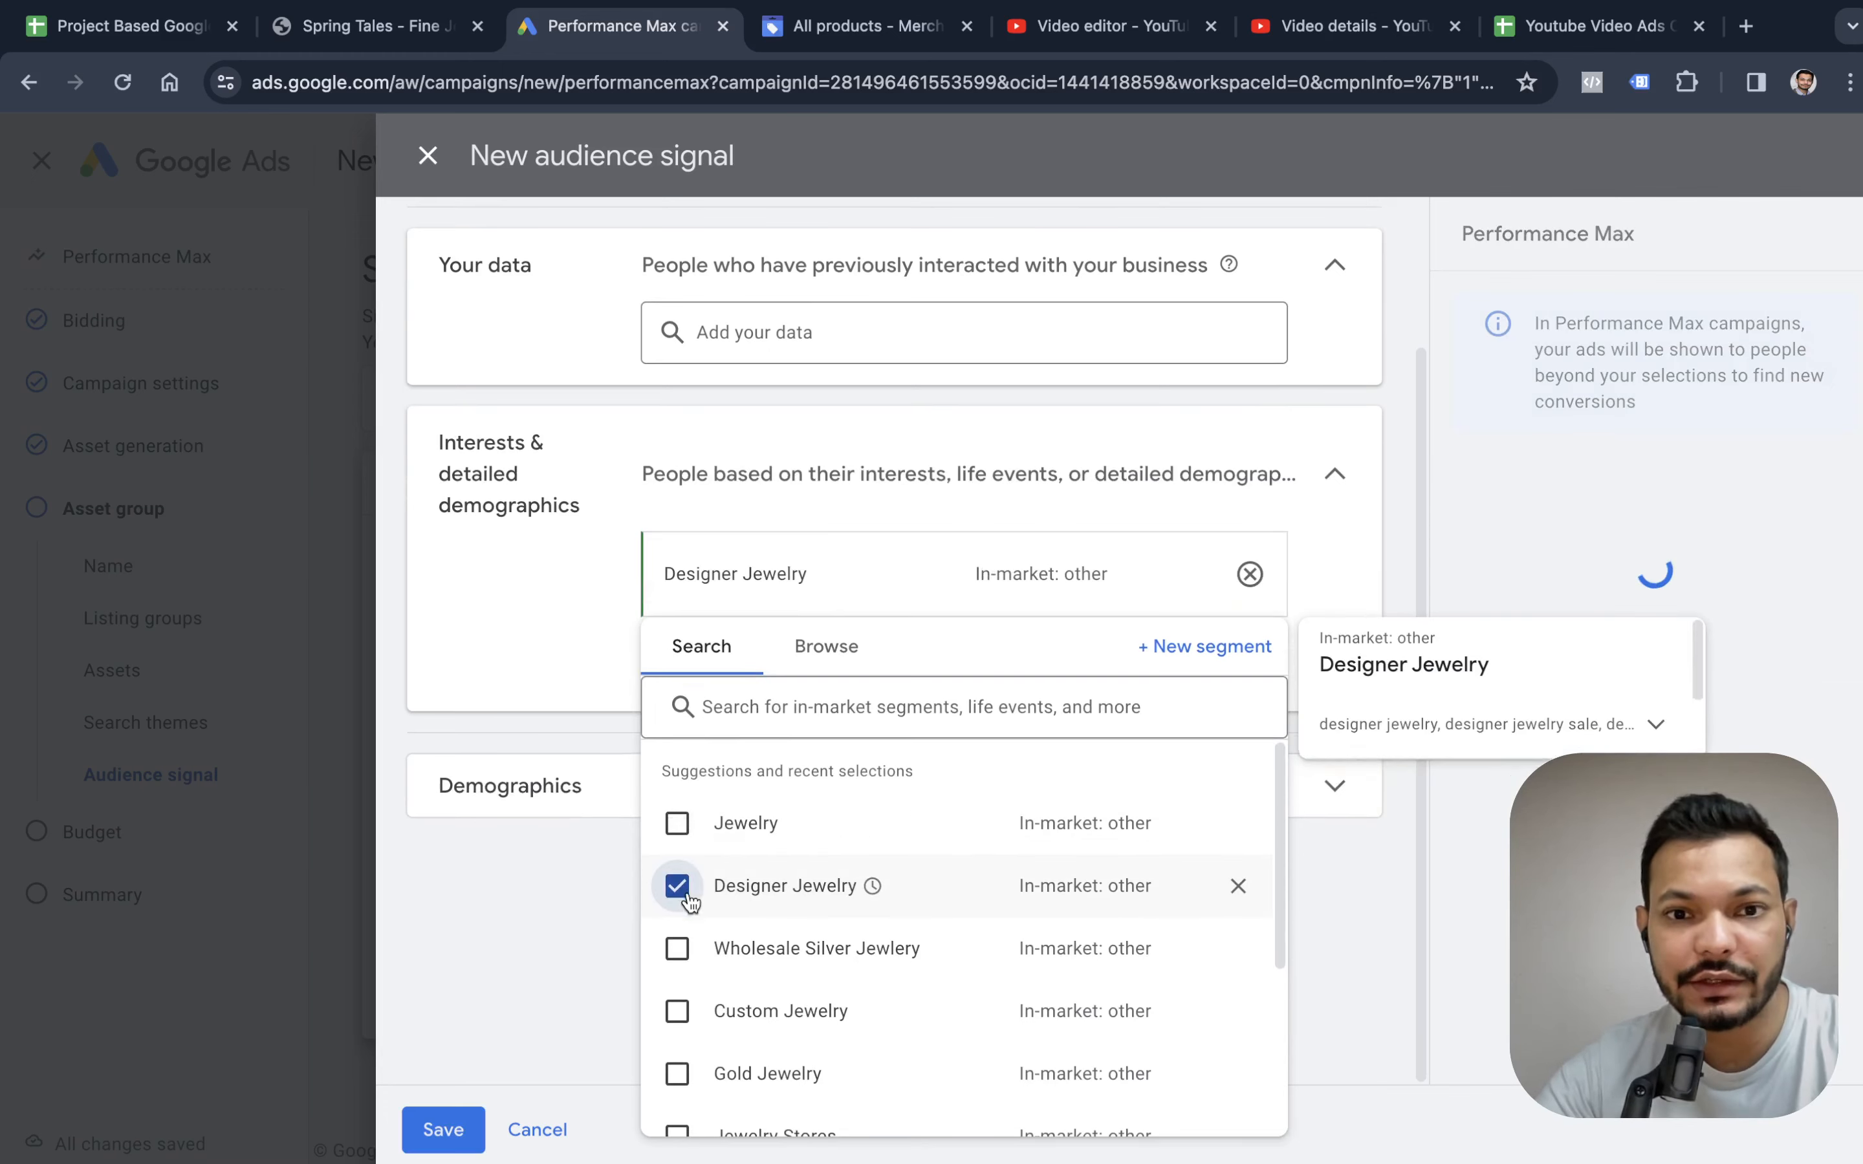
{"action": "left_click", "coordinate": [588, 875]}
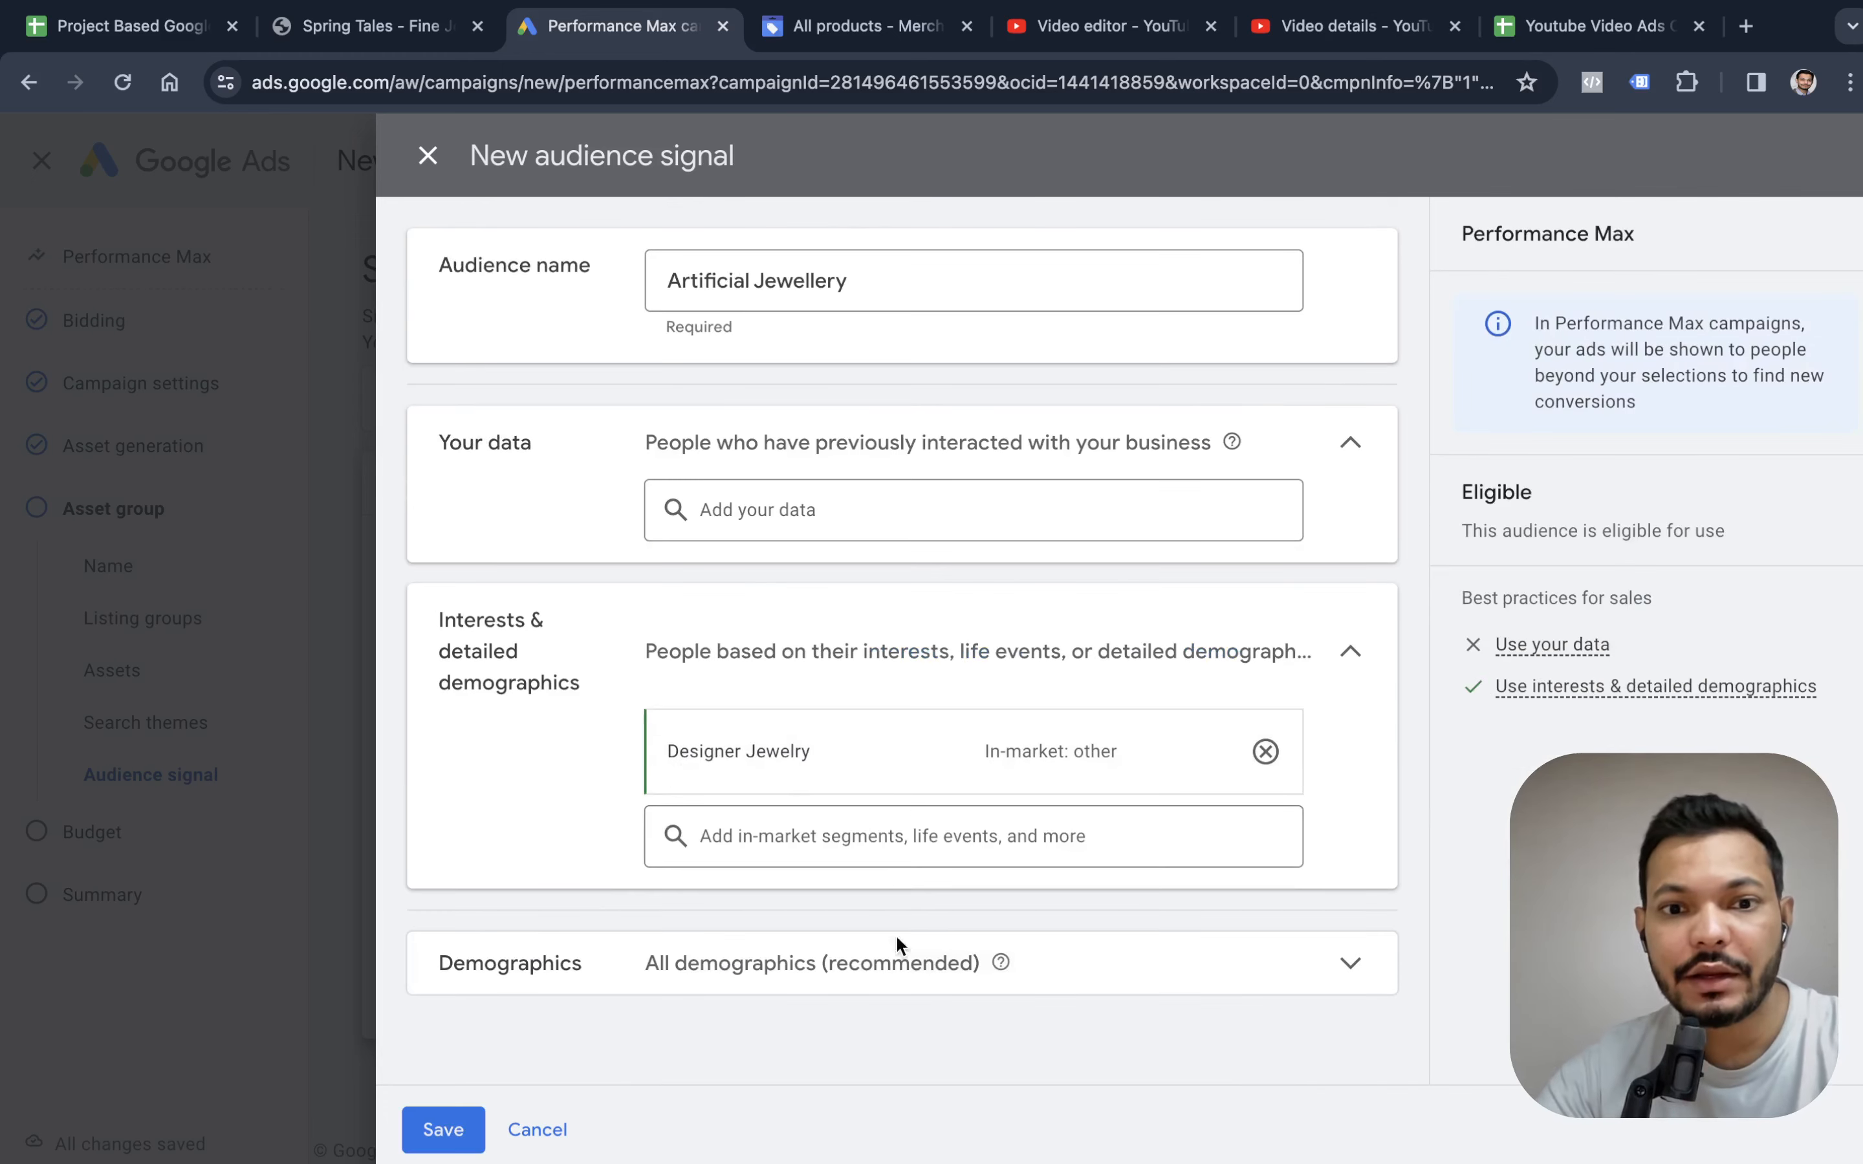
Limit the audience's demographics to females aged 18 to 34, excluding unknown gender and unknown age.
{"action": "left_click", "coordinate": [896, 964]}
{"action": "scroll", "coordinate": [892, 932], "scroll_direction": "down", "scroll_amount": 4}
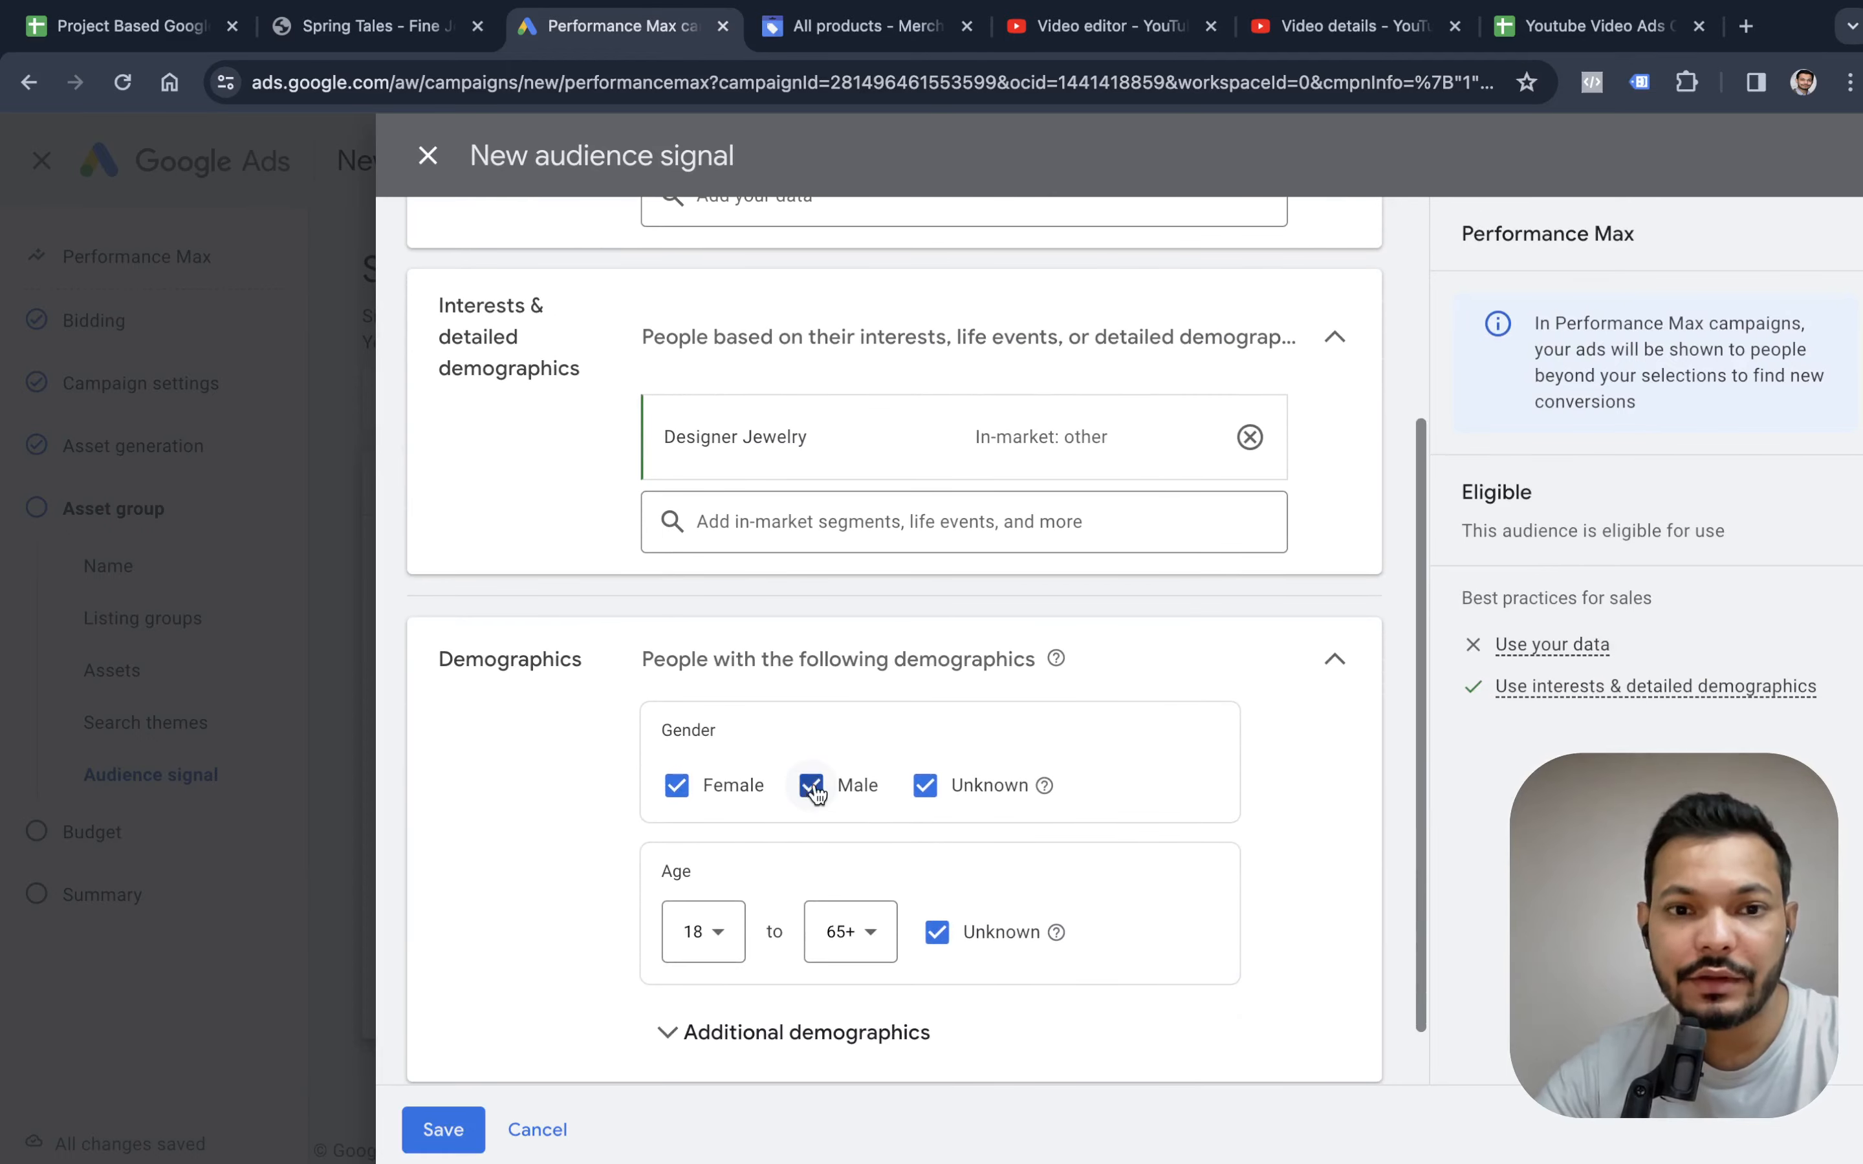
{"action": "left_click", "coordinate": [811, 785]}
{"action": "left_click", "coordinate": [925, 785]}
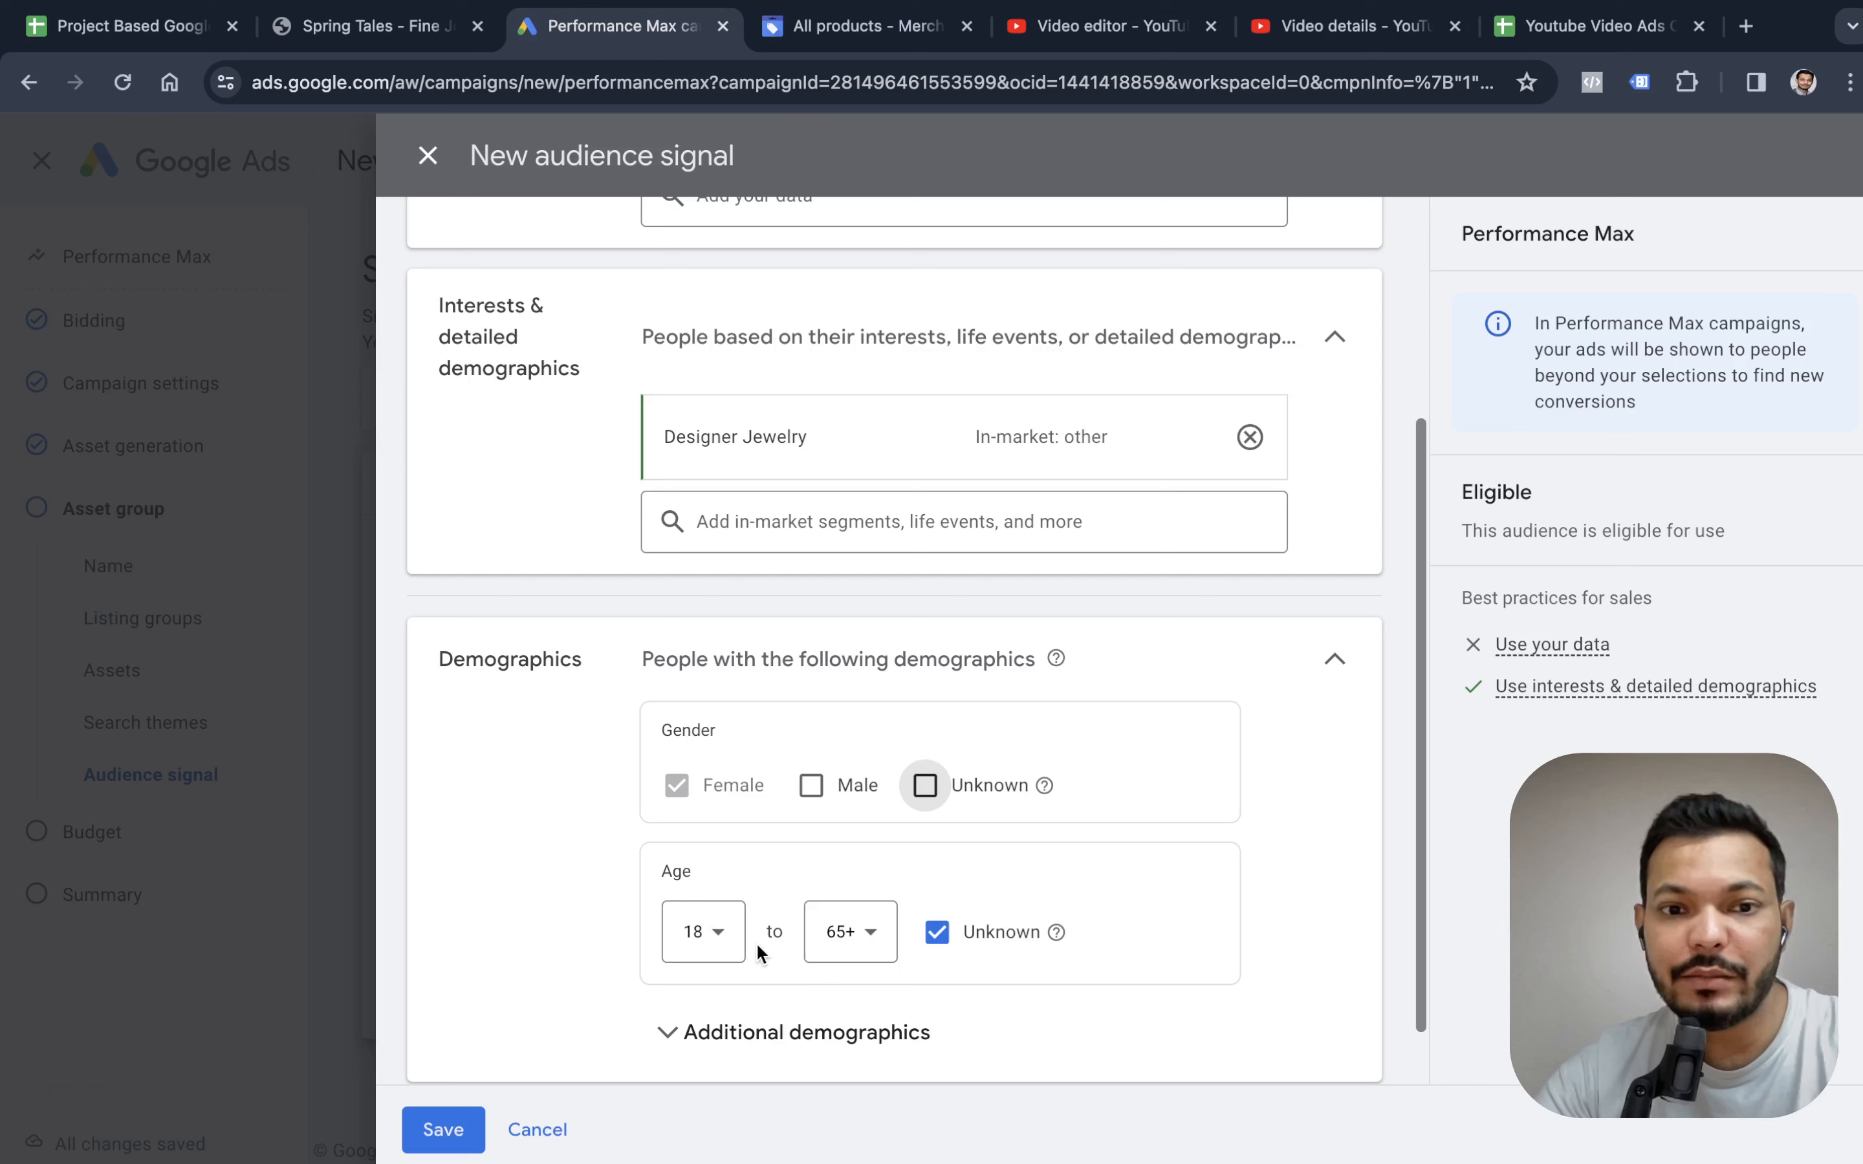
{"action": "left_click", "coordinate": [845, 932]}
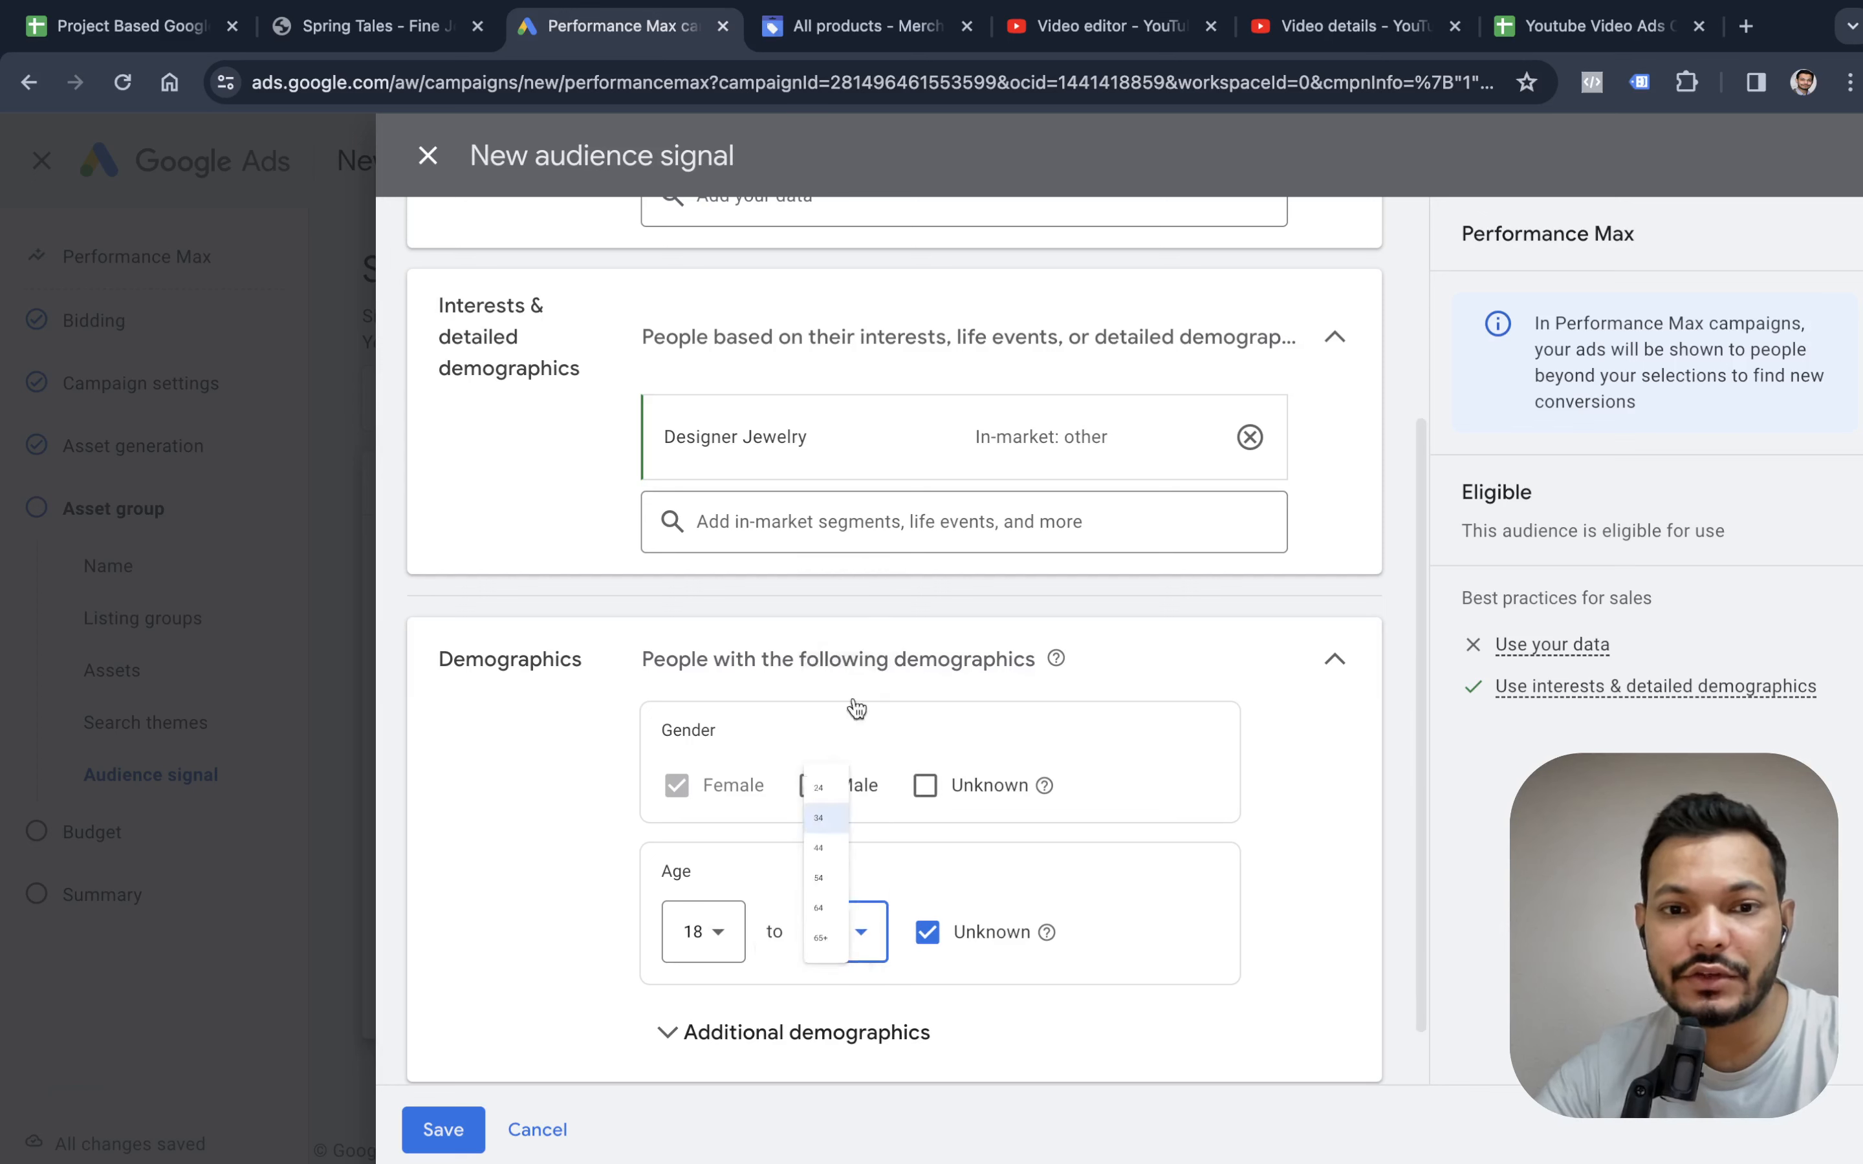
{"action": "left_click", "coordinate": [928, 932]}
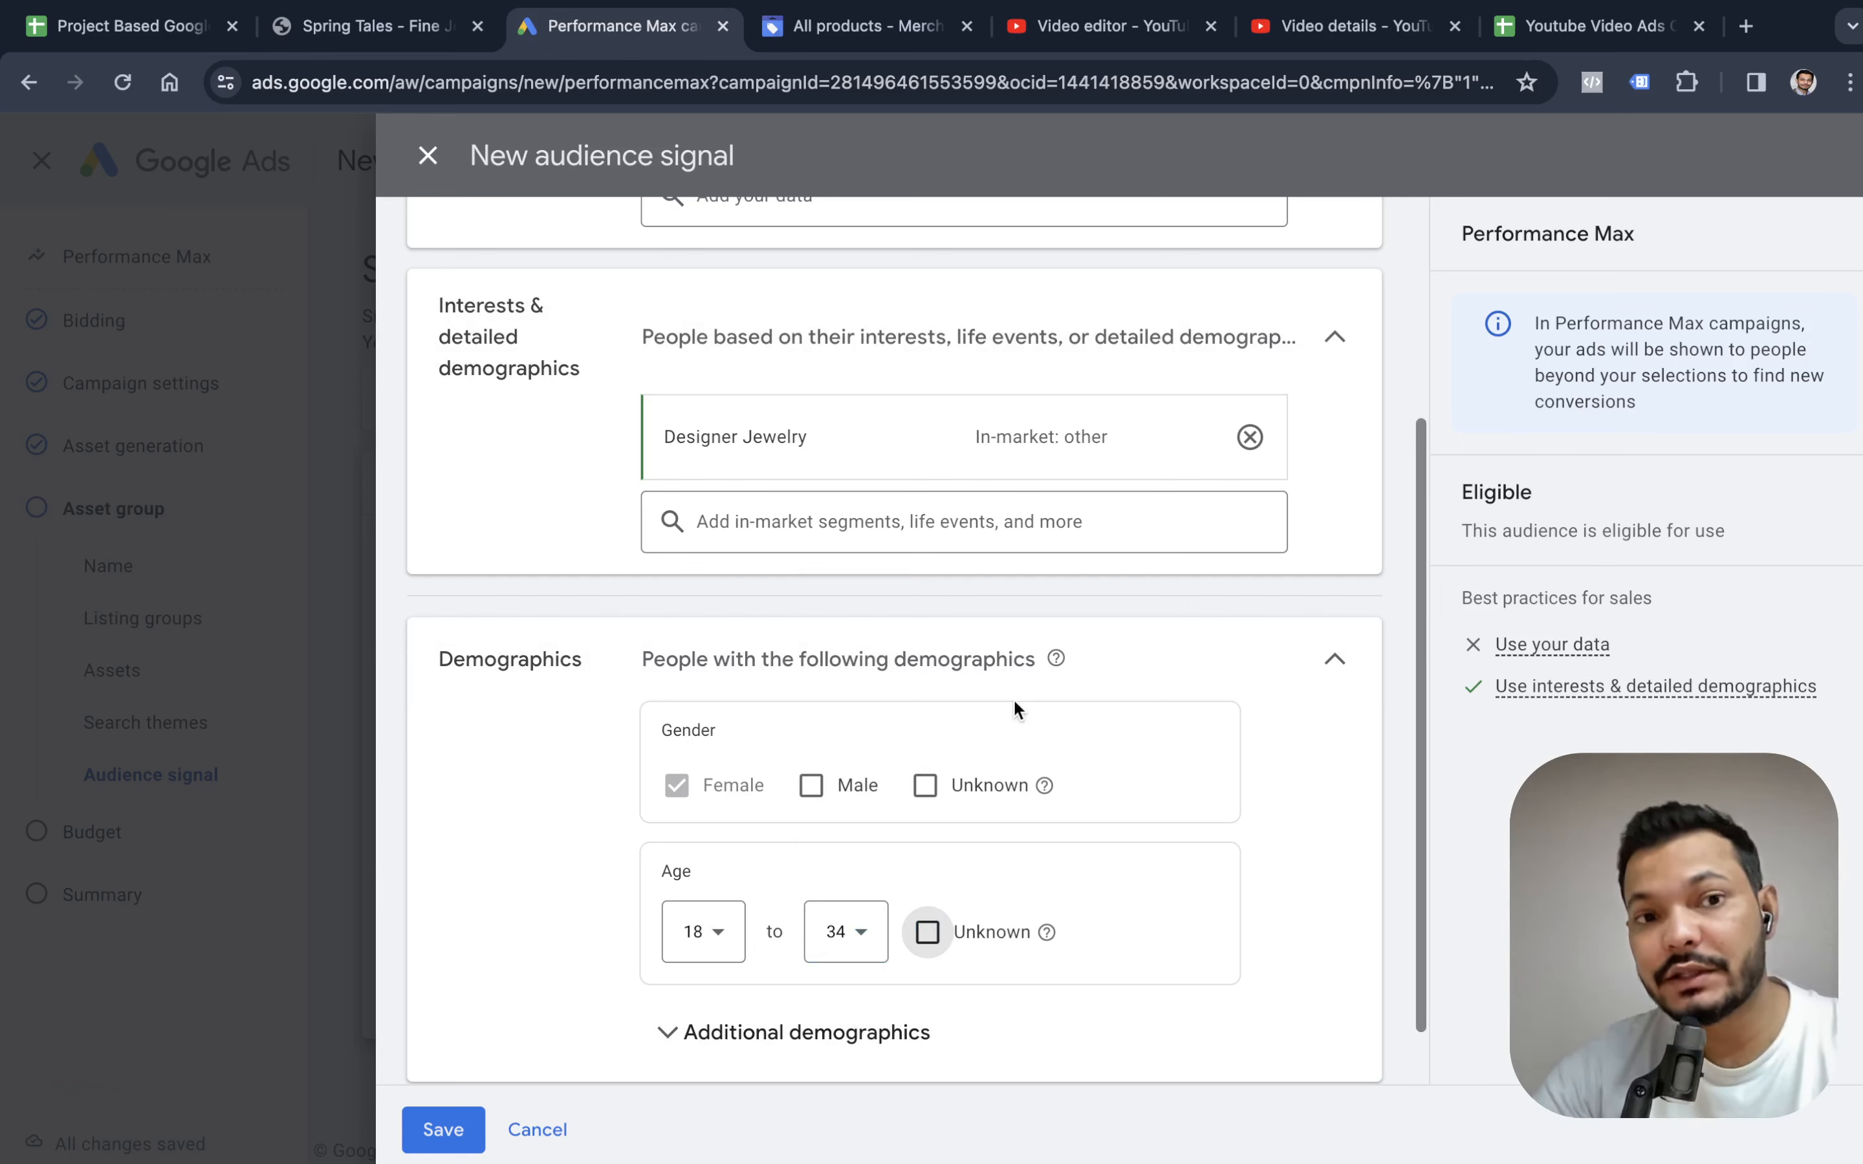
{"action": "scroll", "coordinate": [1013, 703], "scroll_direction": "up", "scroll_amount": 5}
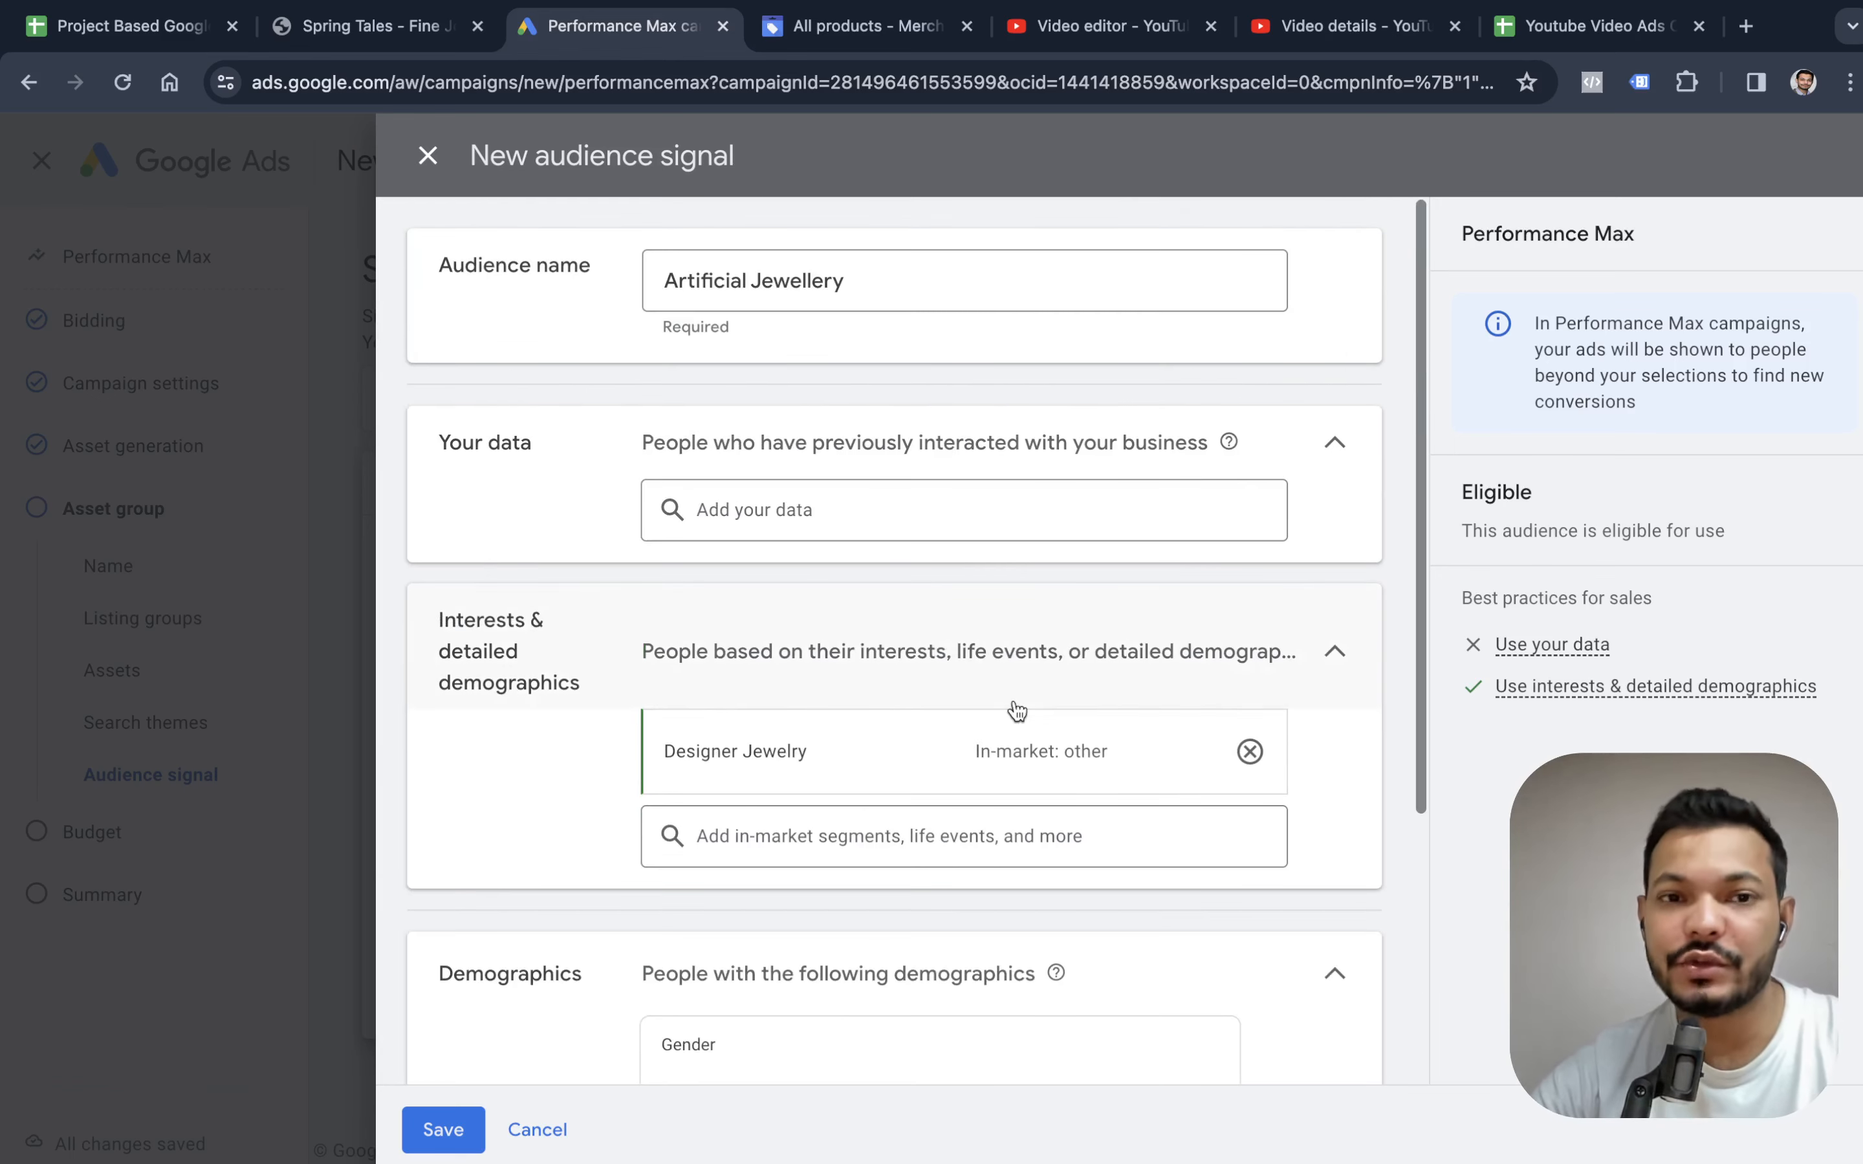
Save the Artificial Jewellery audience signal to the asset group.
{"action": "scroll", "coordinate": [1016, 710], "scroll_direction": "down", "scroll_amount": 5}
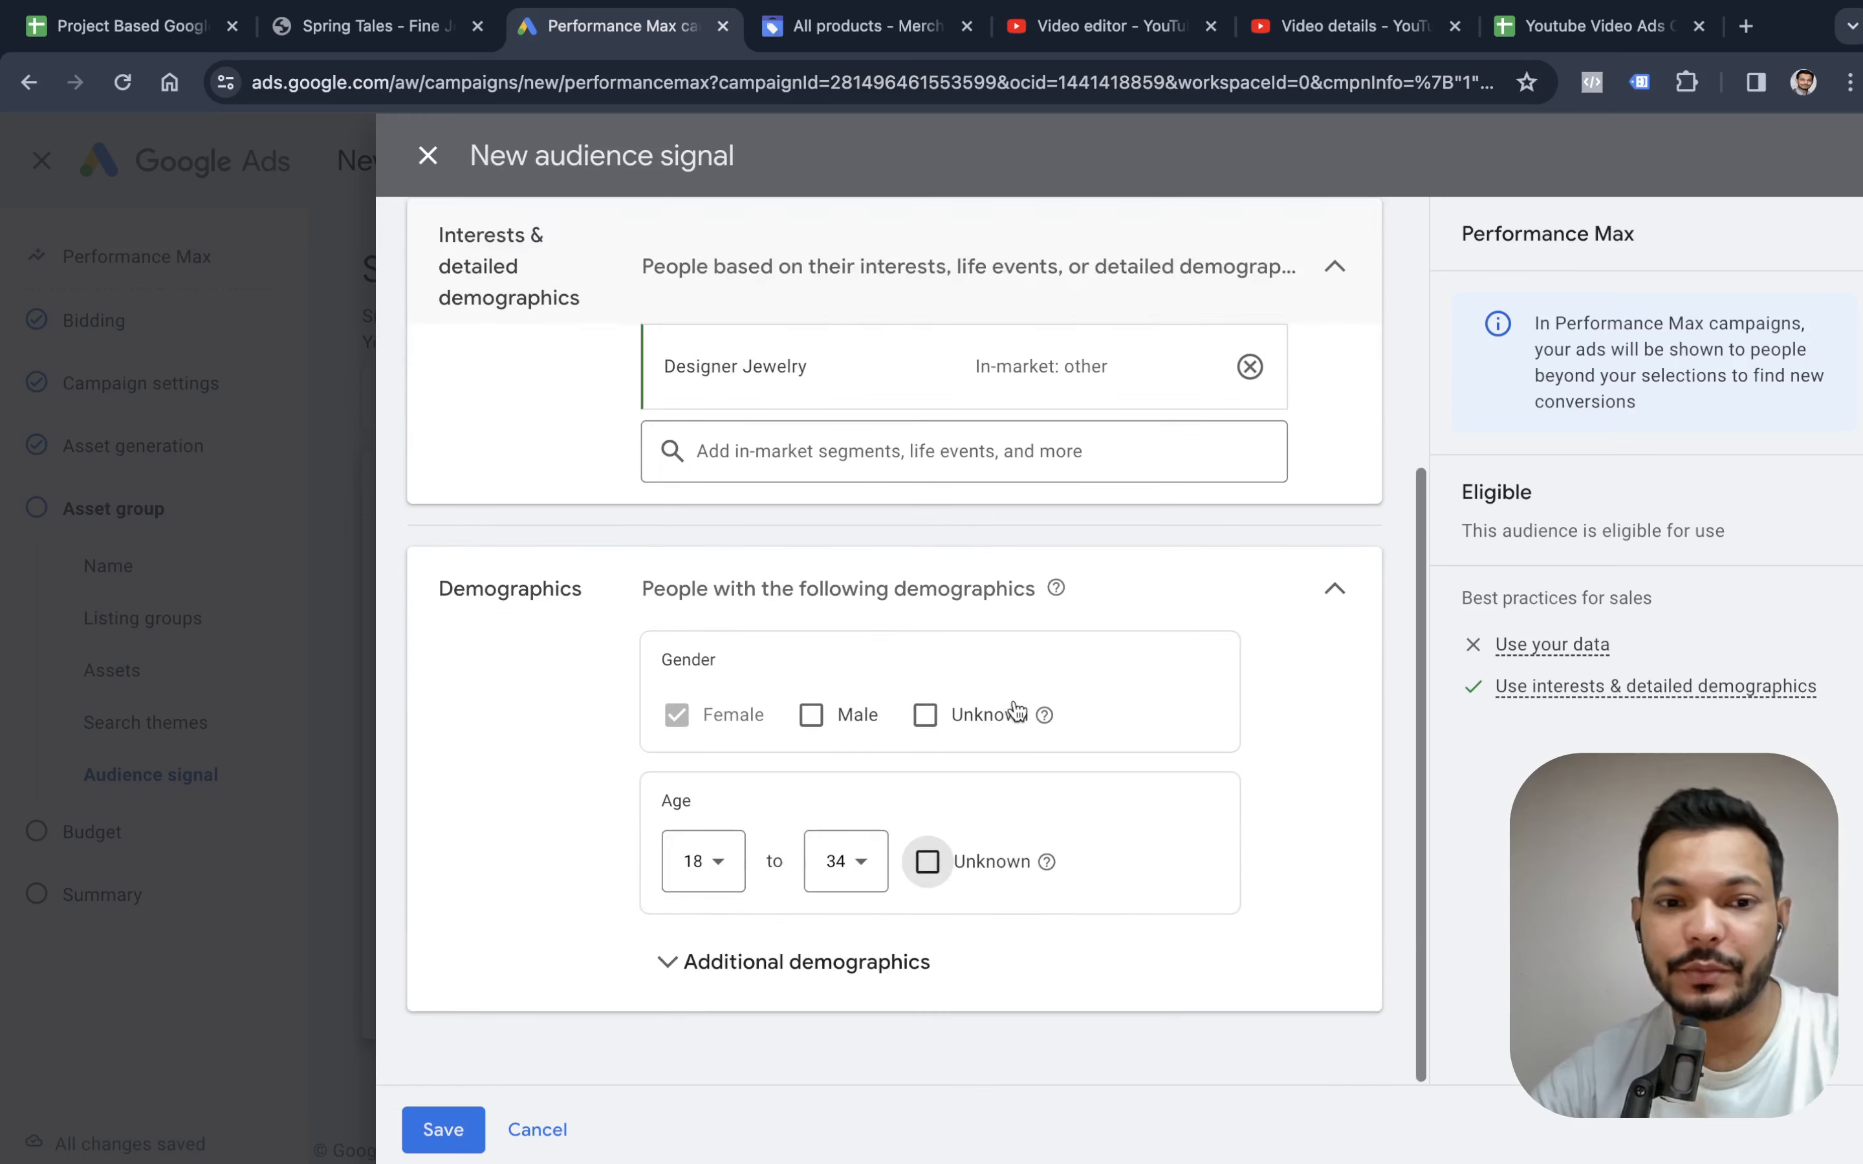
{"action": "left_click", "coordinate": [443, 1129]}
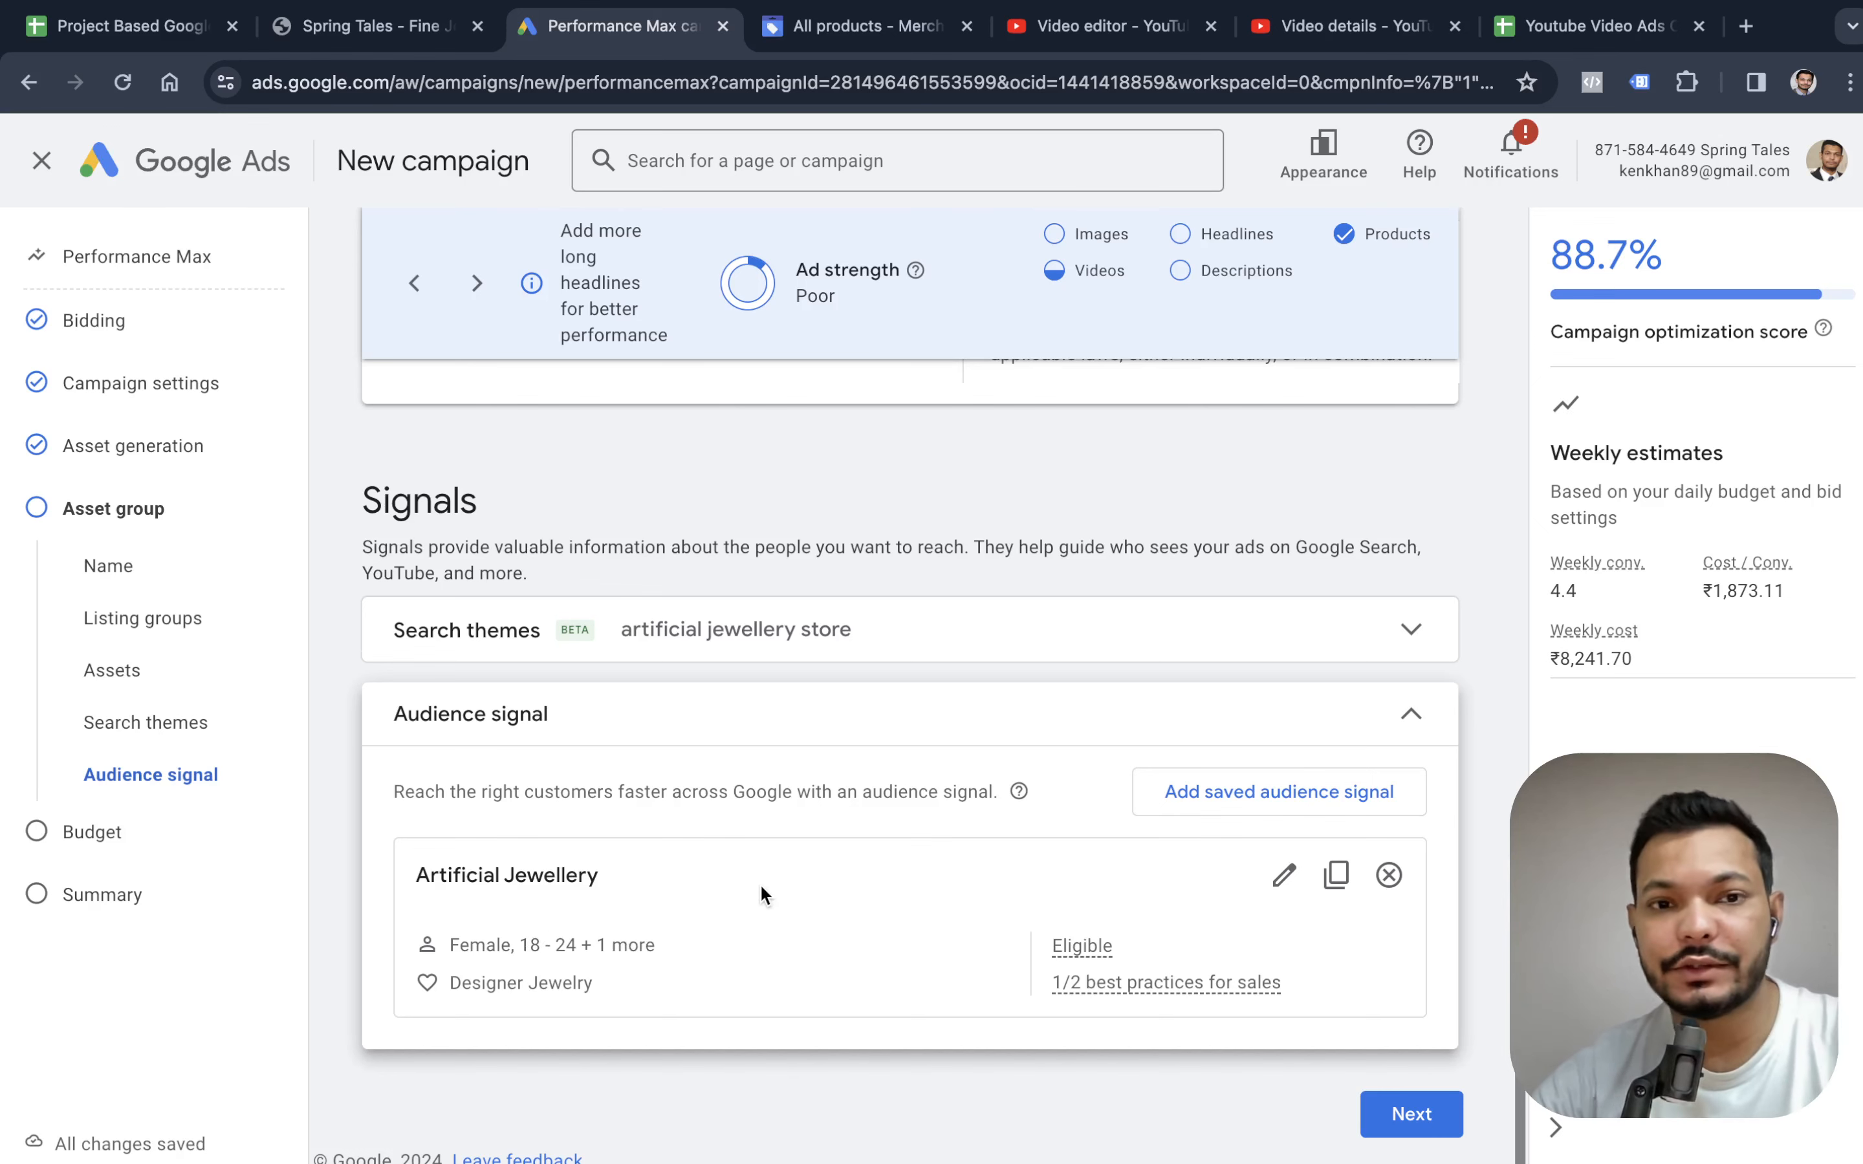
{"action": "scroll", "coordinate": [761, 887], "scroll_direction": "down", "scroll_amount": 1}
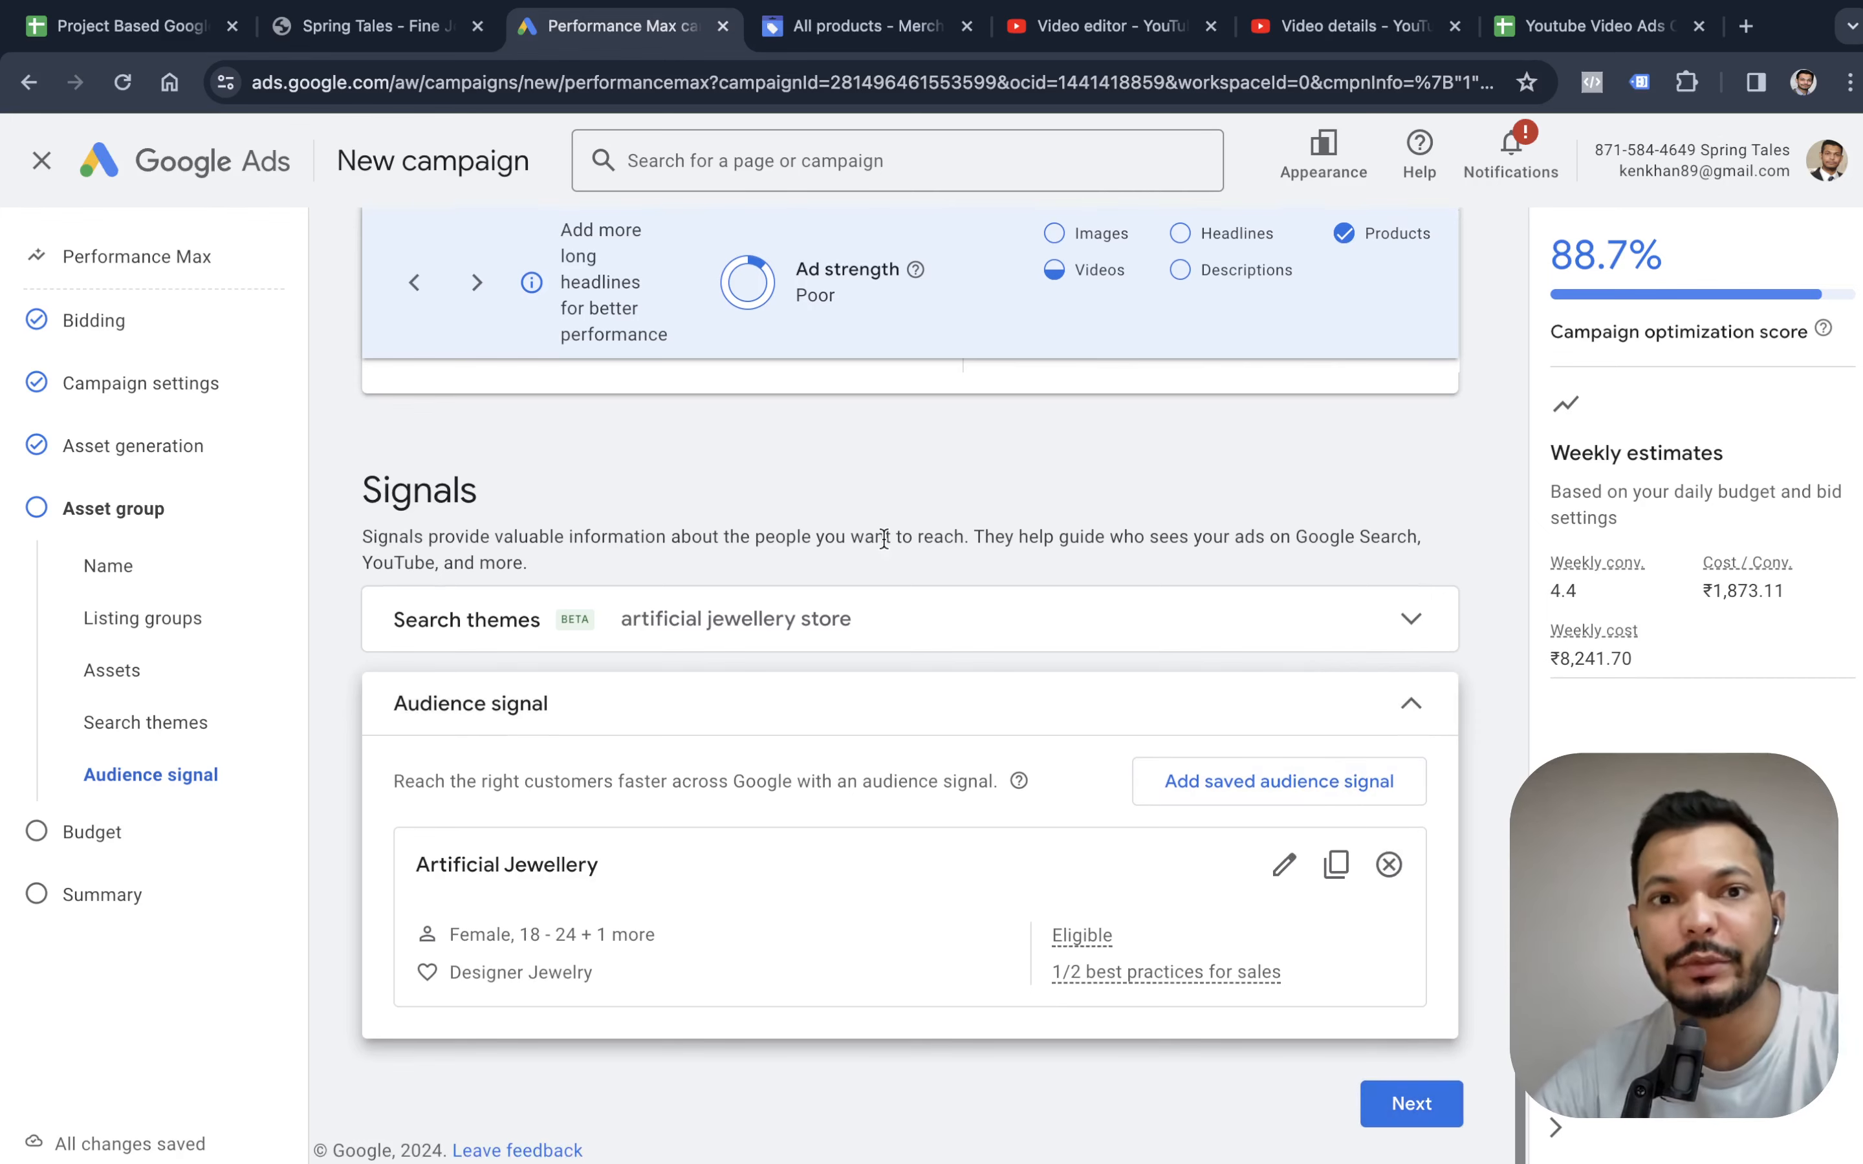
Review the asset group's call to action, sitelinks, videos, images, headlines and descriptions above the signals.
{"action": "scroll", "coordinate": [882, 536], "scroll_direction": "up", "scroll_amount": 4}
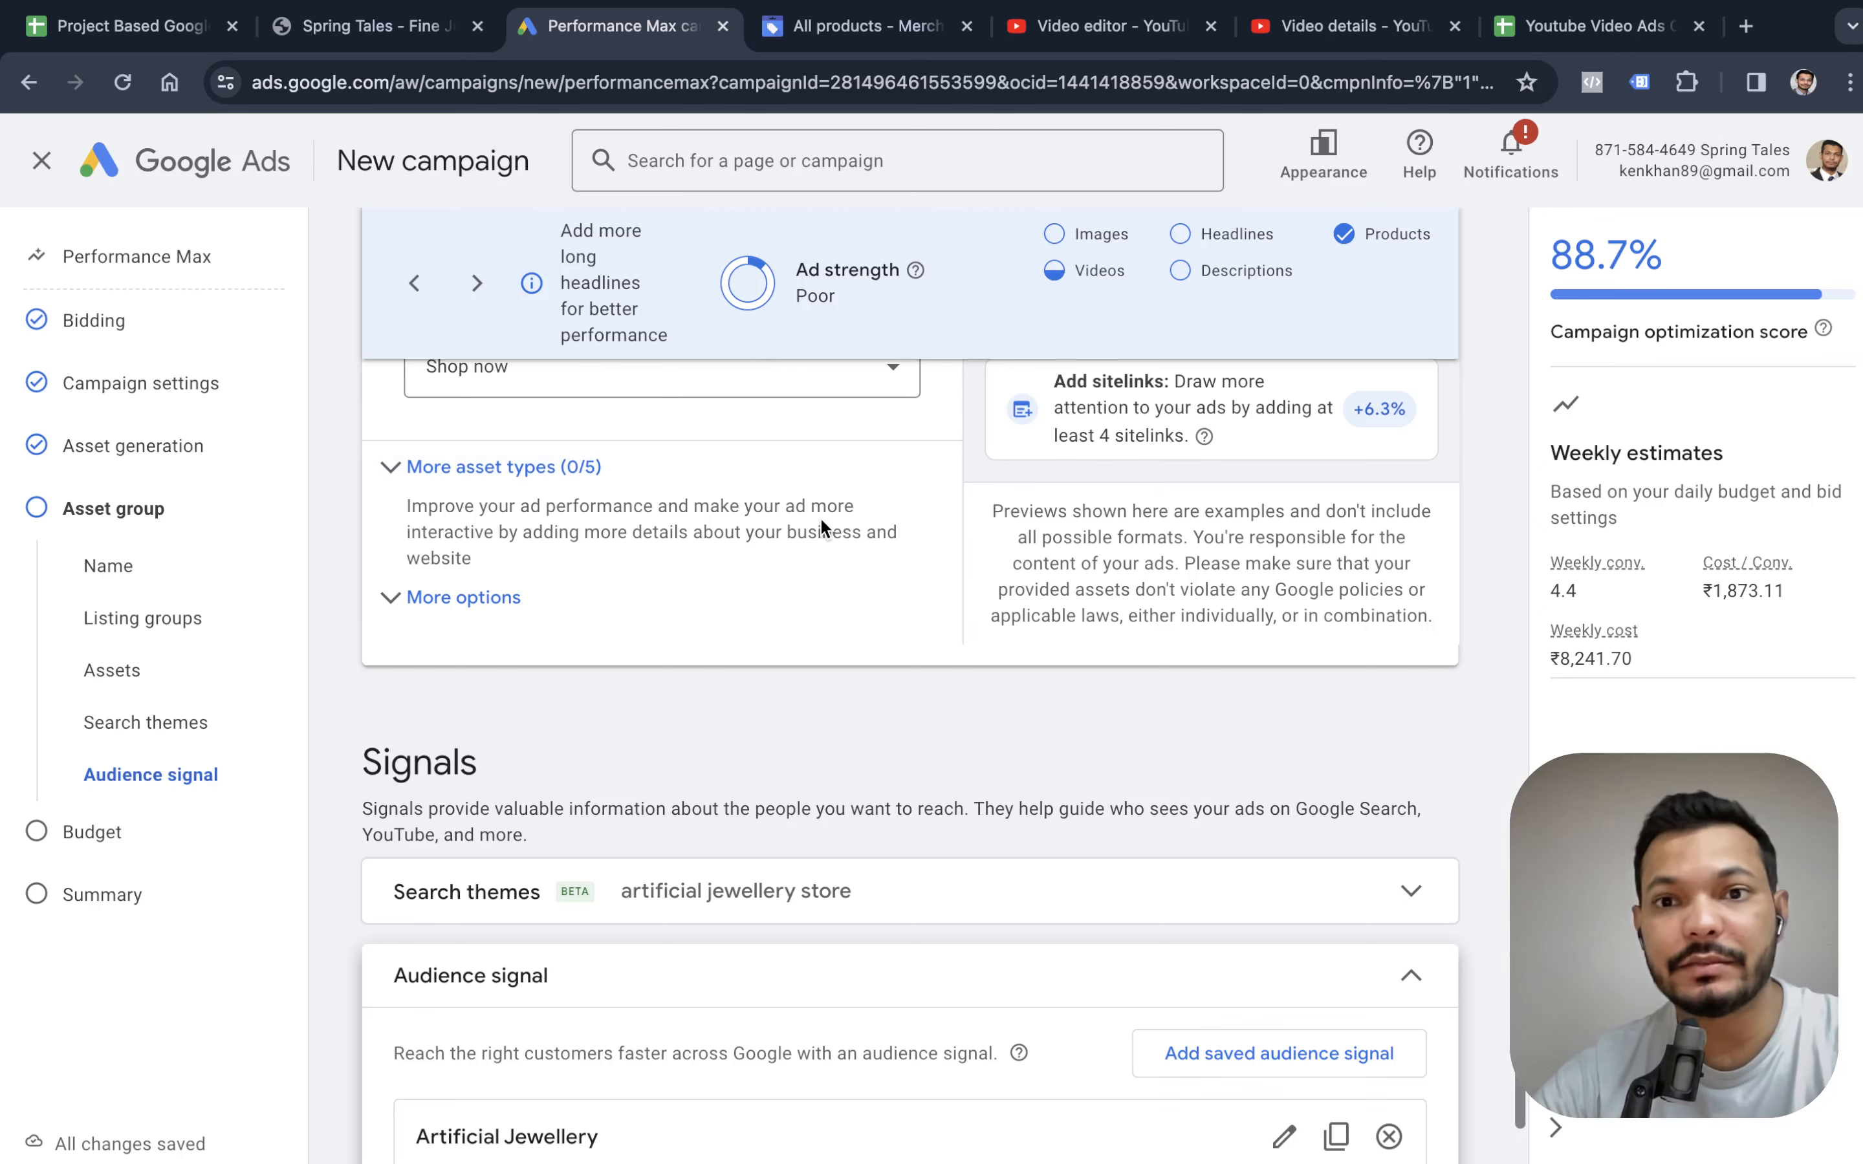
{"action": "scroll", "coordinate": [821, 517], "scroll_direction": "up", "scroll_amount": 8}
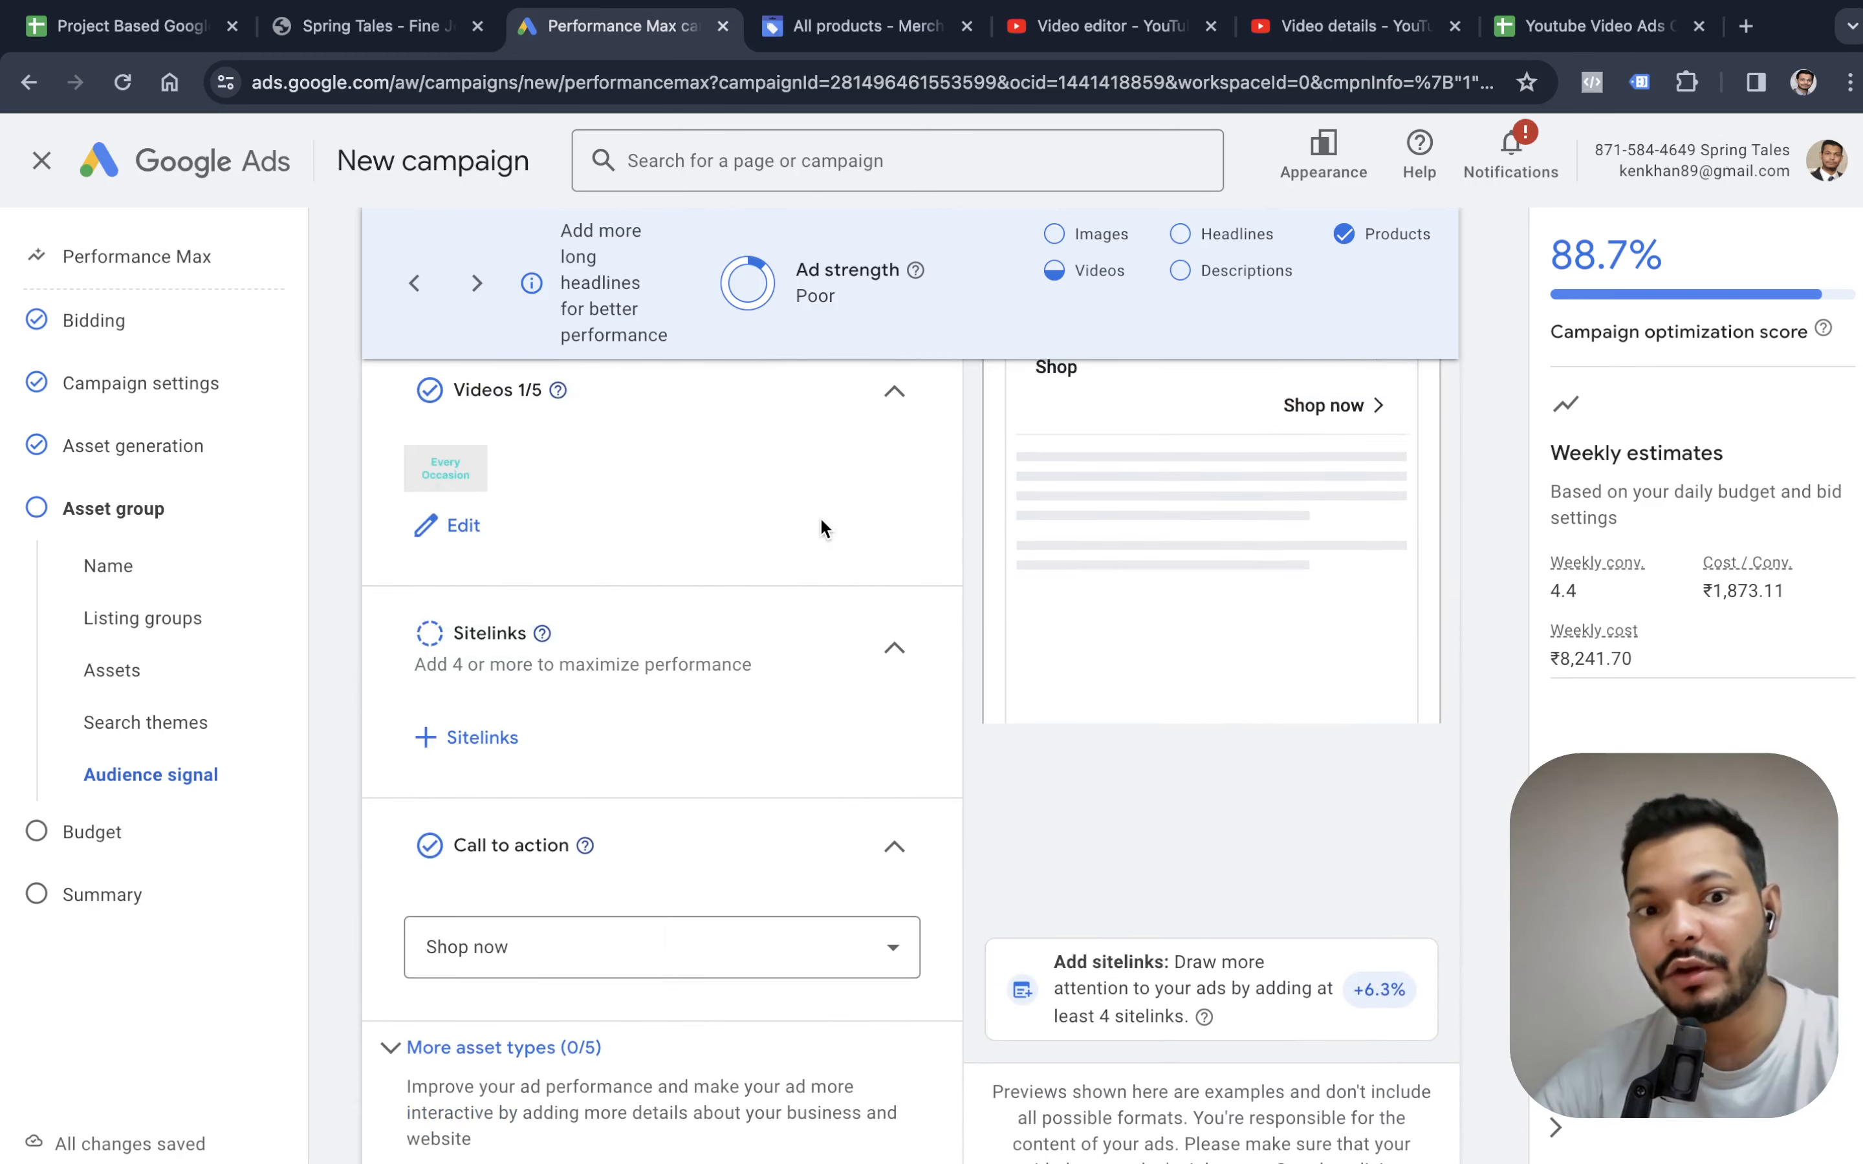
{"action": "scroll", "coordinate": [821, 520], "scroll_direction": "up", "scroll_amount": 15}
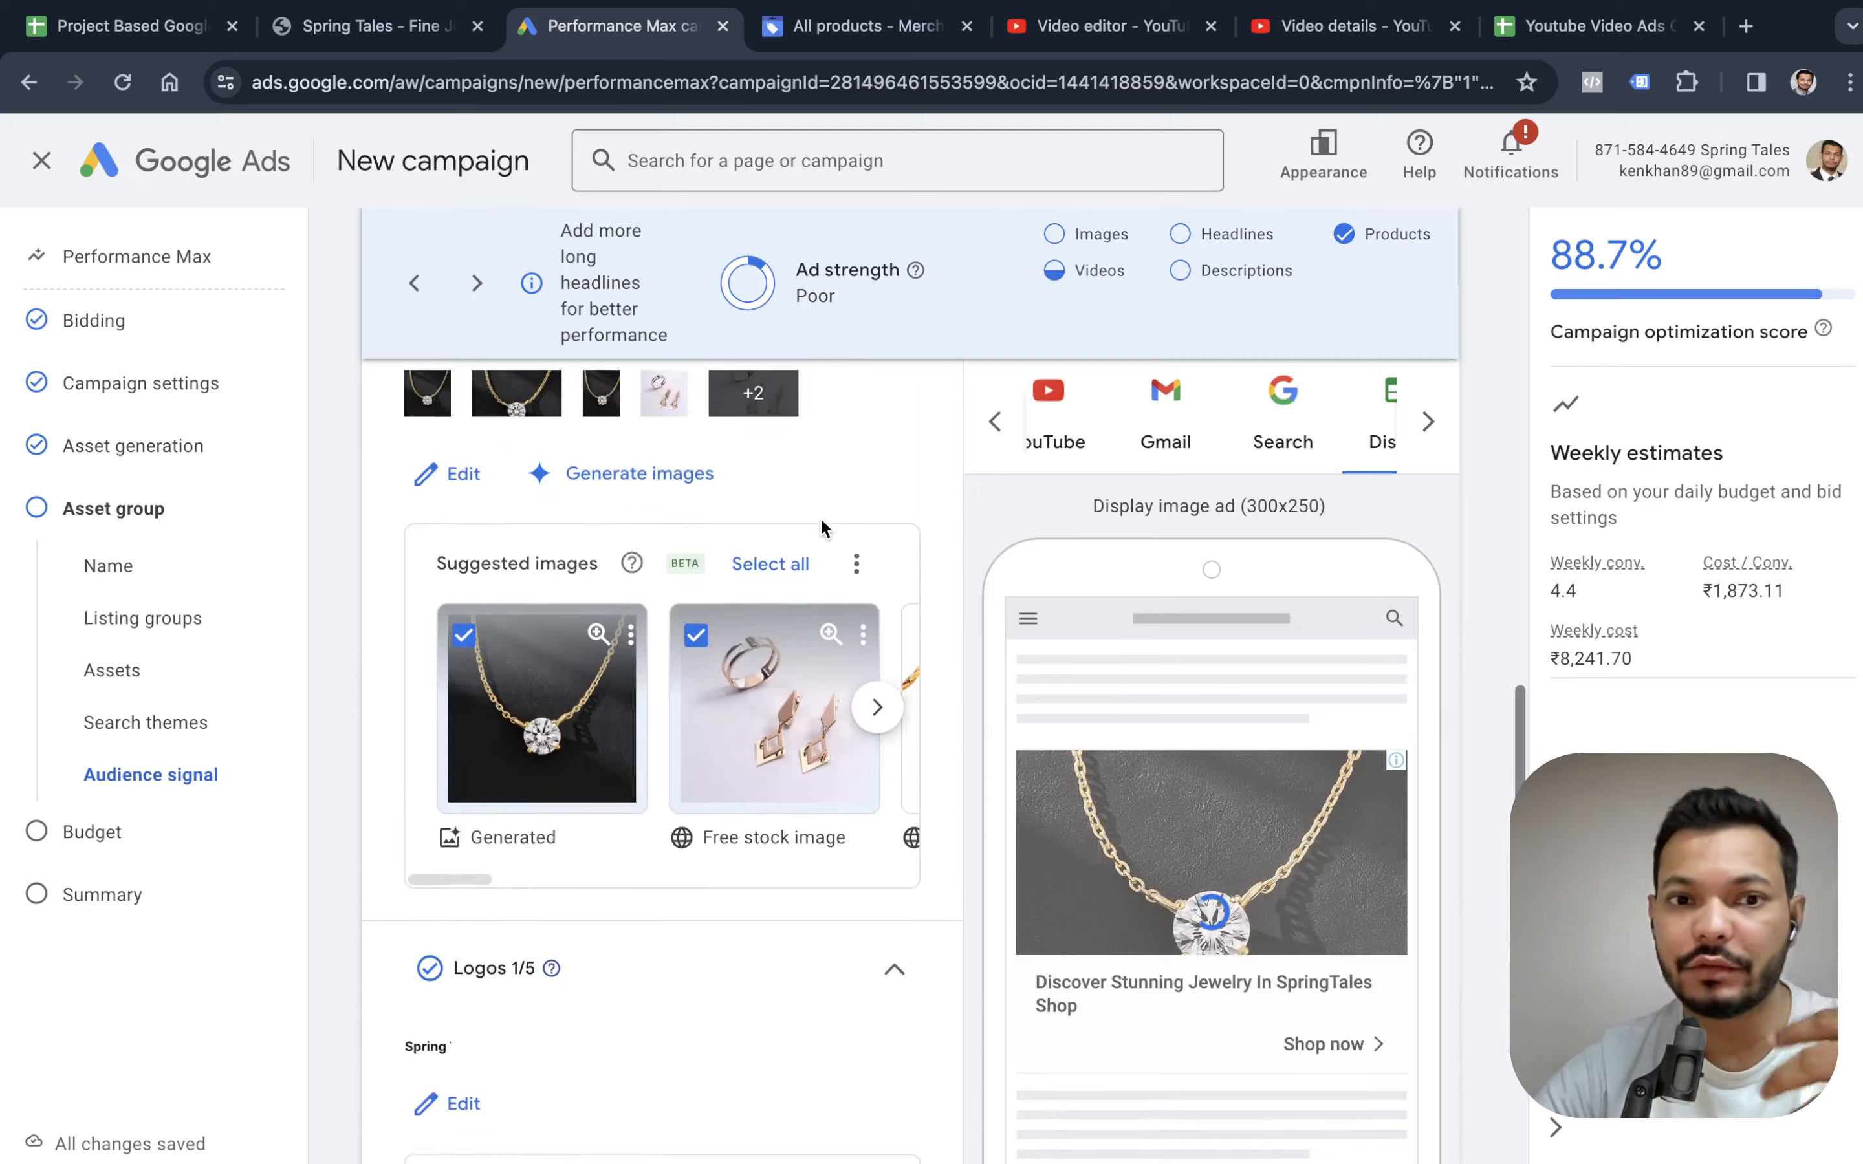
{"action": "scroll", "coordinate": [821, 520], "scroll_direction": "down", "scroll_amount": 10}
{"action": "scroll", "coordinate": [822, 529], "scroll_direction": "up", "scroll_amount": 12}
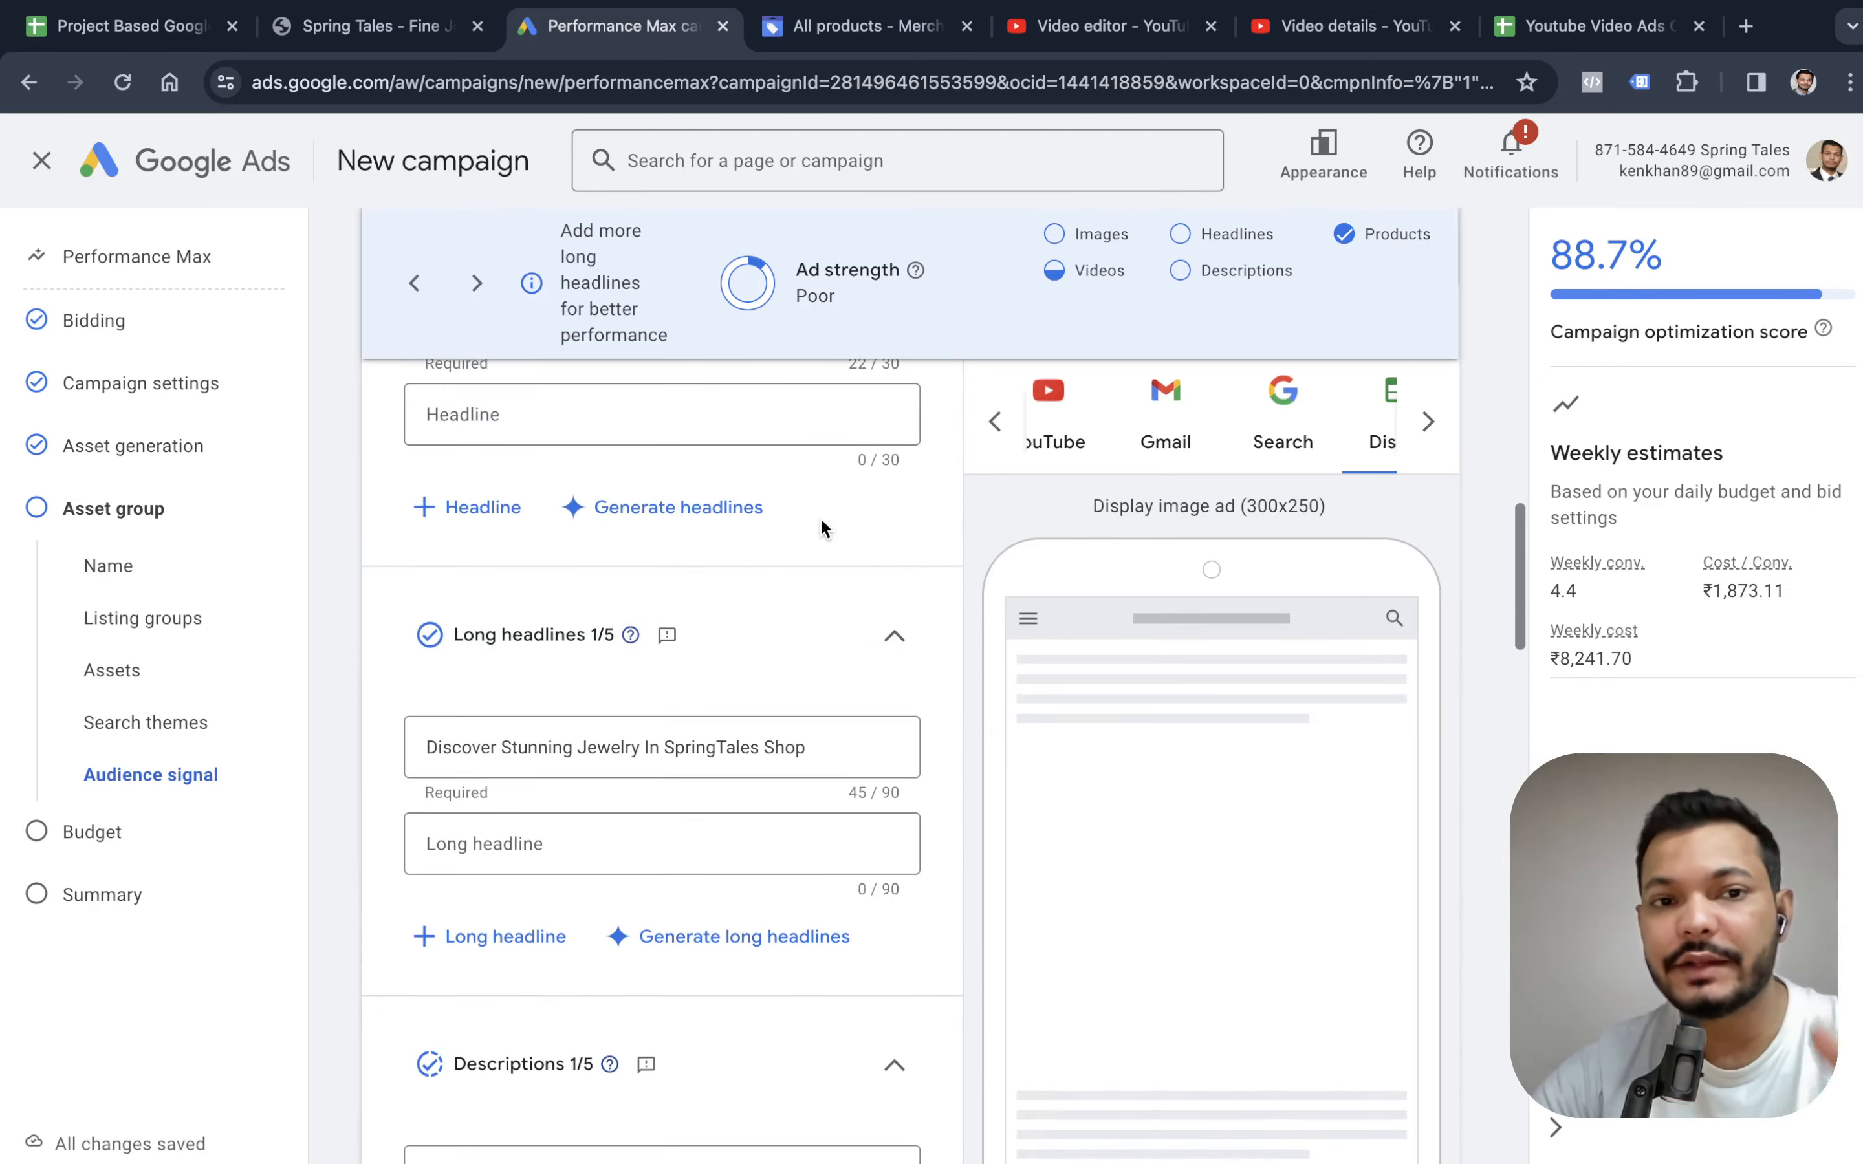
{"action": "scroll", "coordinate": [820, 524], "scroll_direction": "up", "scroll_amount": 6}
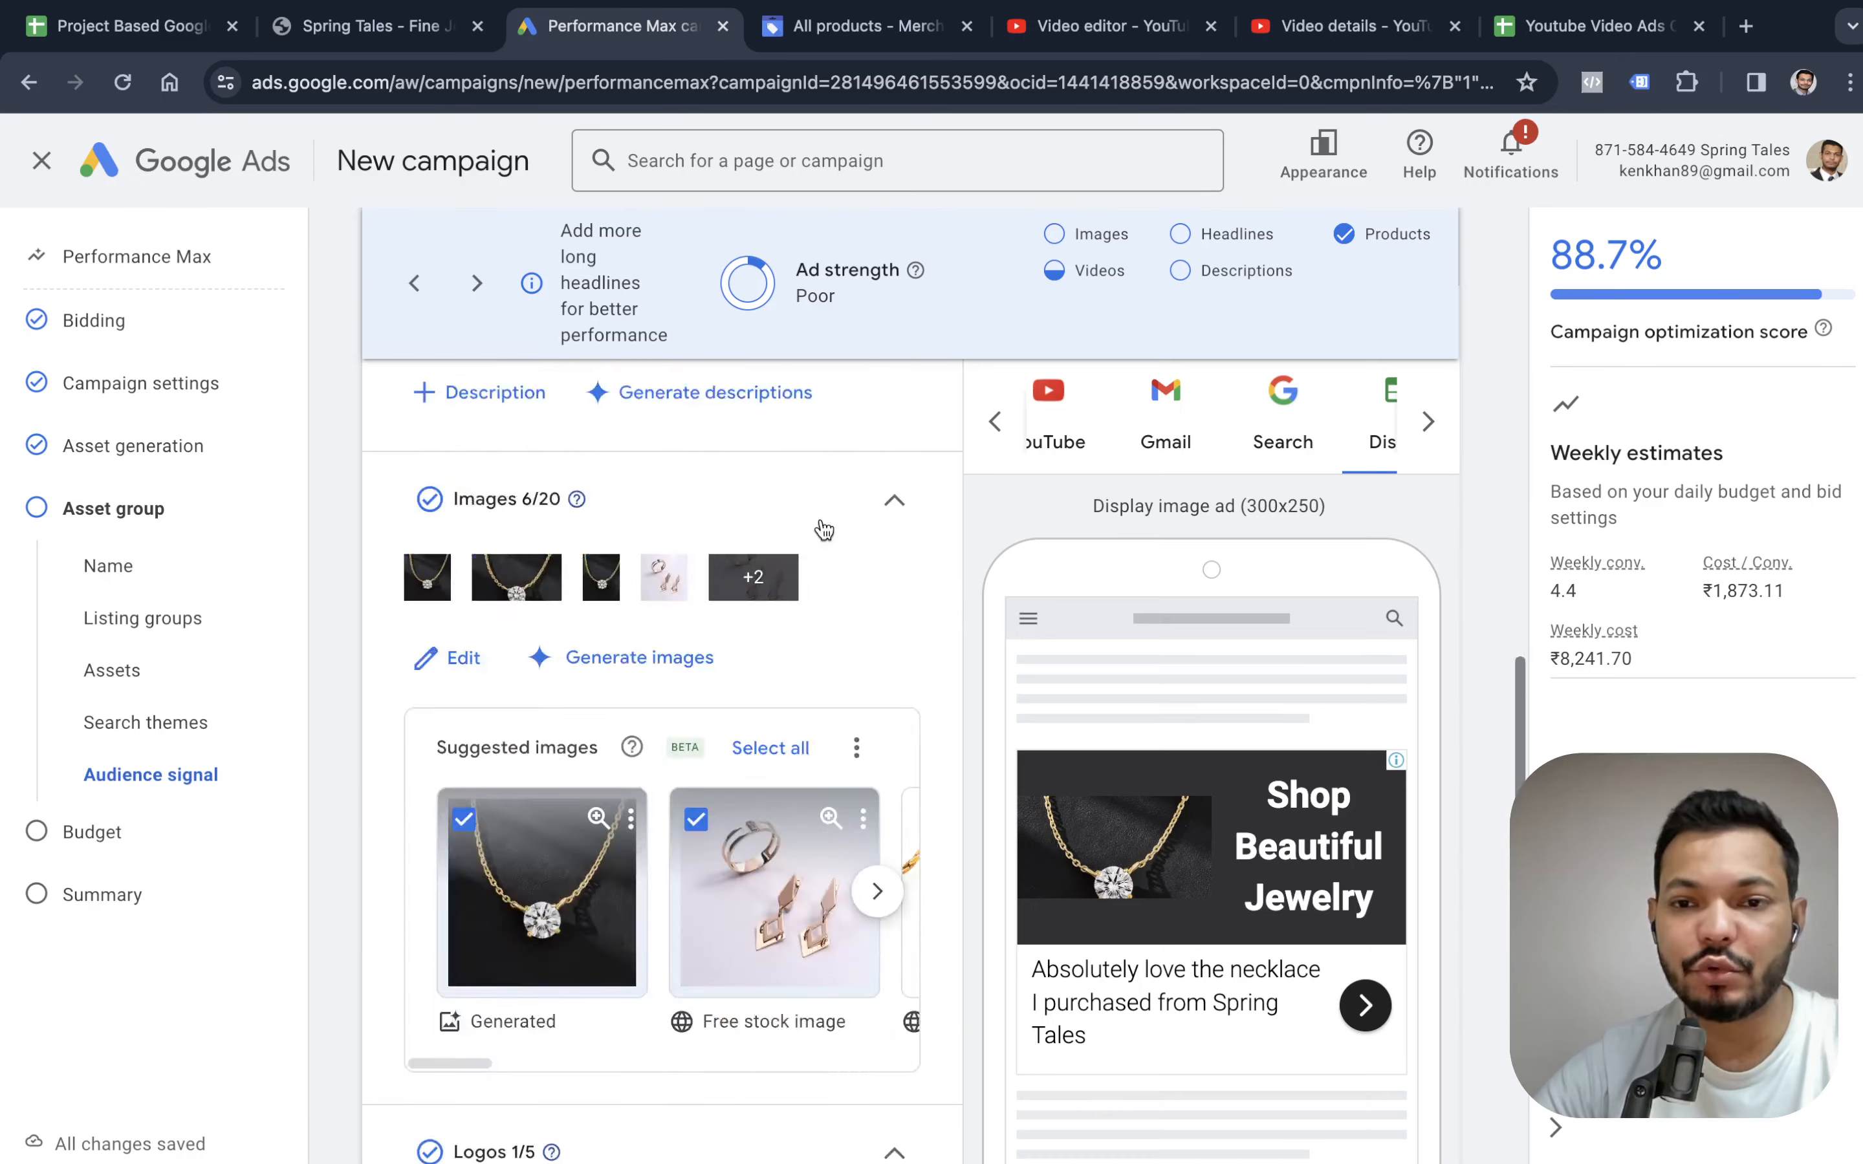
{"action": "scroll", "coordinate": [821, 524], "scroll_direction": "down", "scroll_amount": 20}
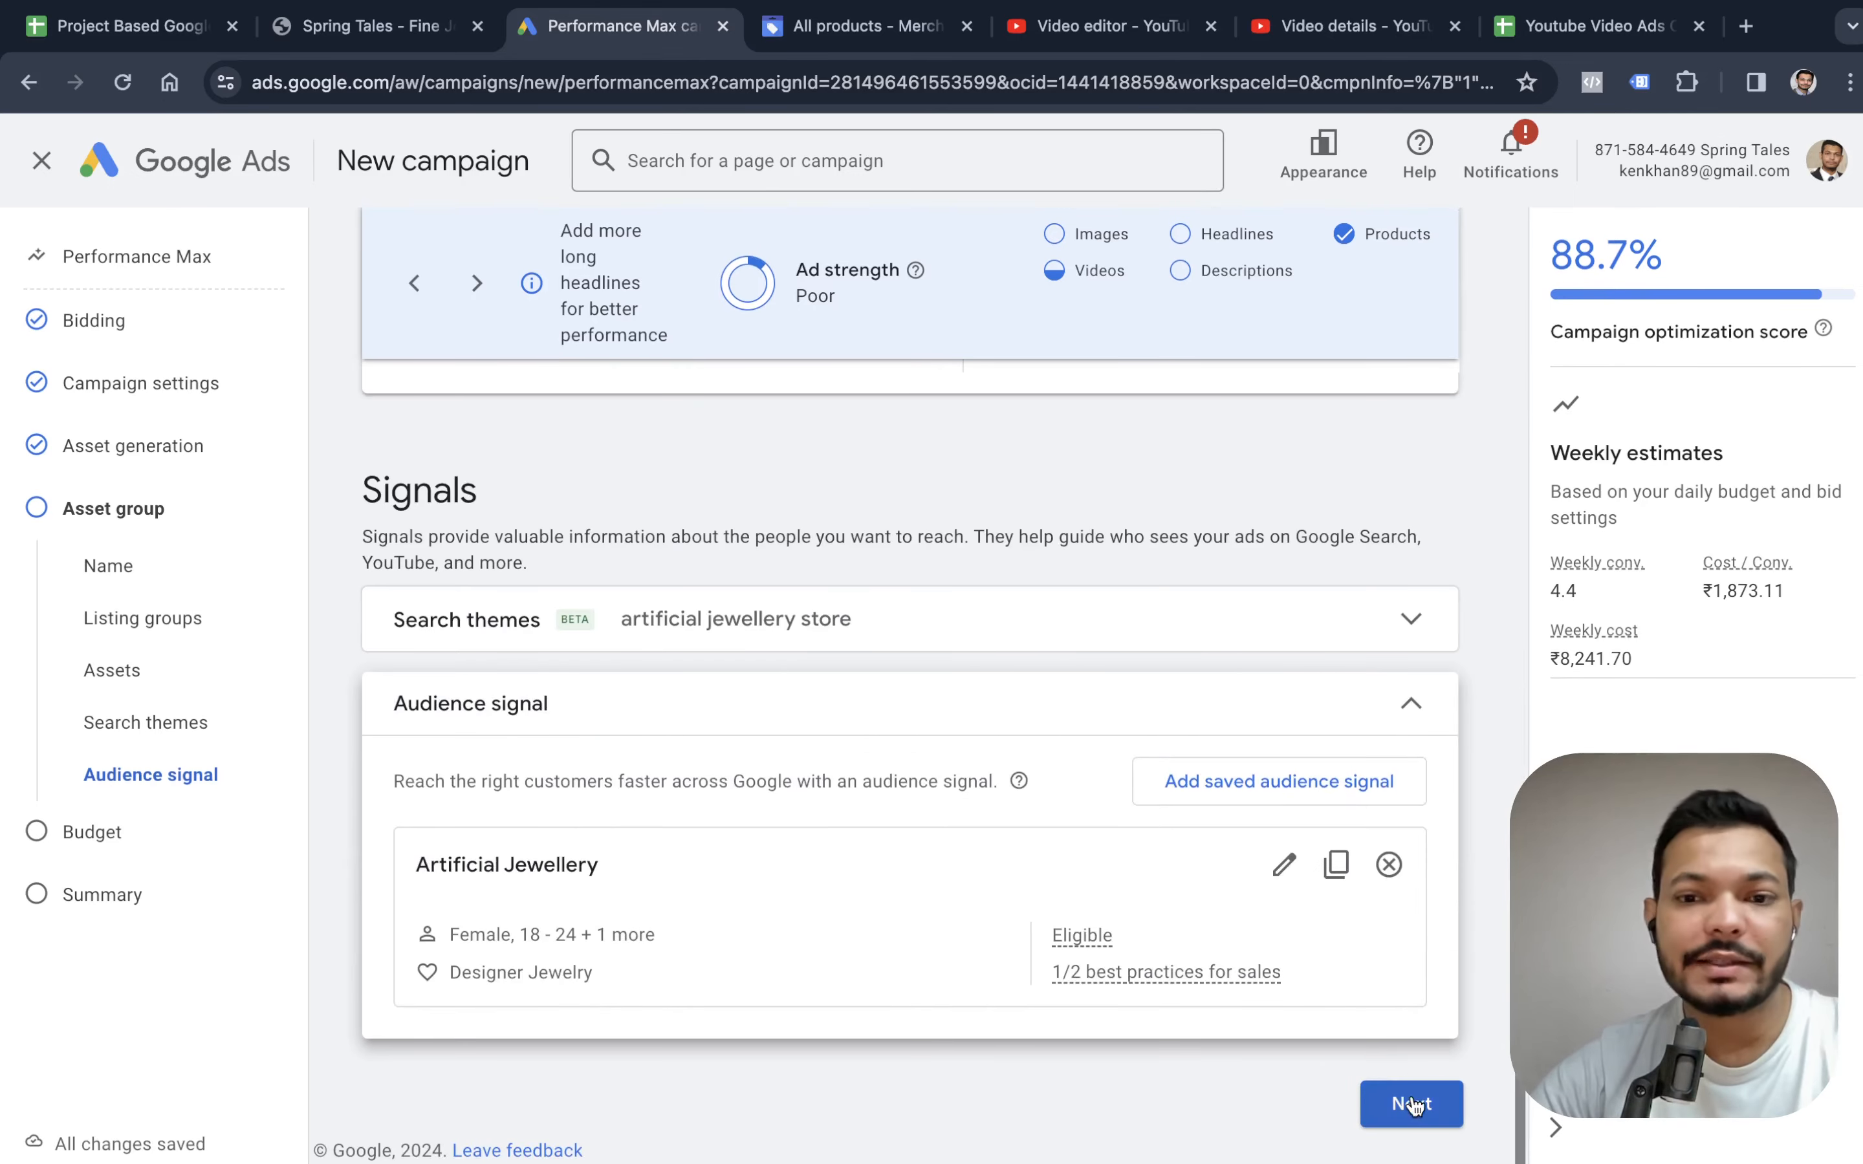
Proceed to the budget and set a custom average daily budget of ₹100 for the campaign.
{"action": "left_click", "coordinate": [1407, 1092]}
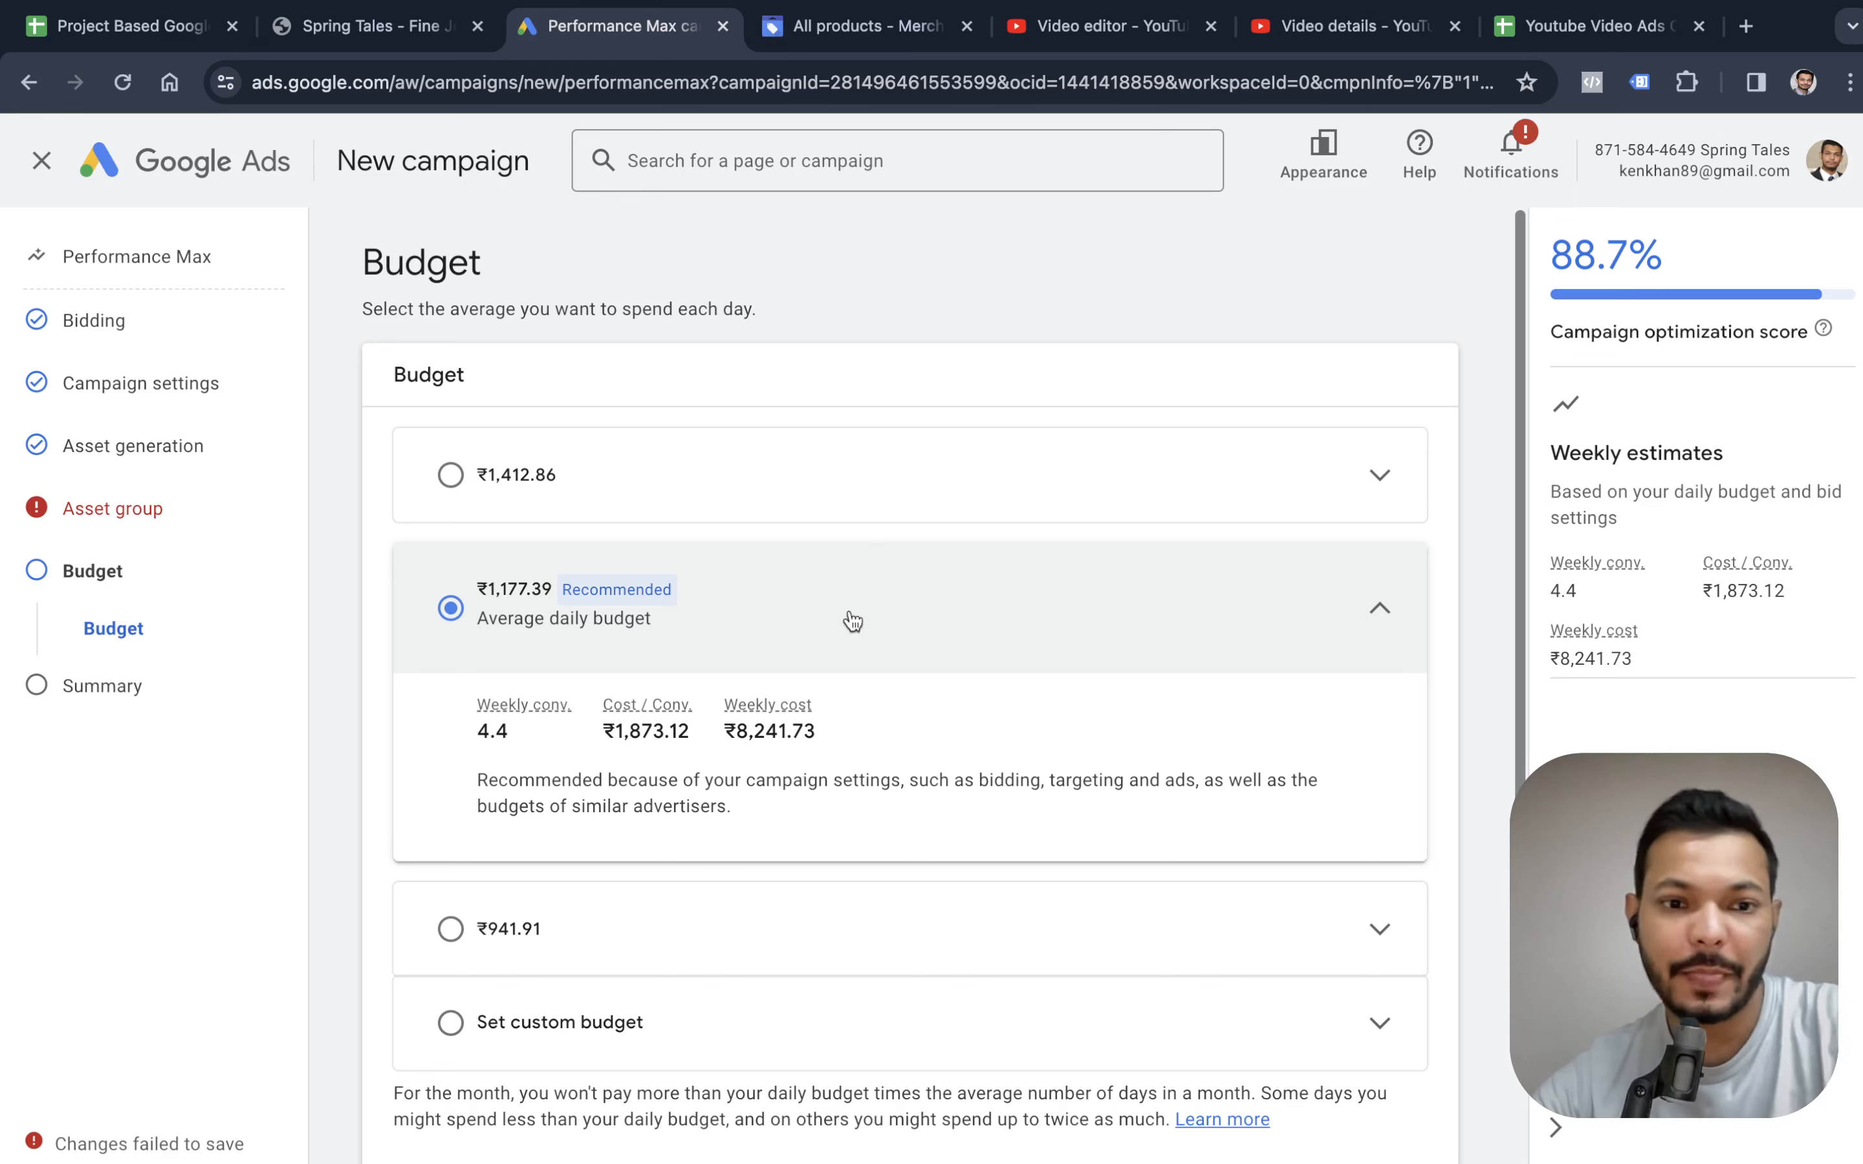
{"action": "left_click", "coordinate": [692, 1032]}
{"action": "left_click", "coordinate": [655, 906]}
{"action": "key", "text": "super+a"}
{"action": "type", "text": "10"}
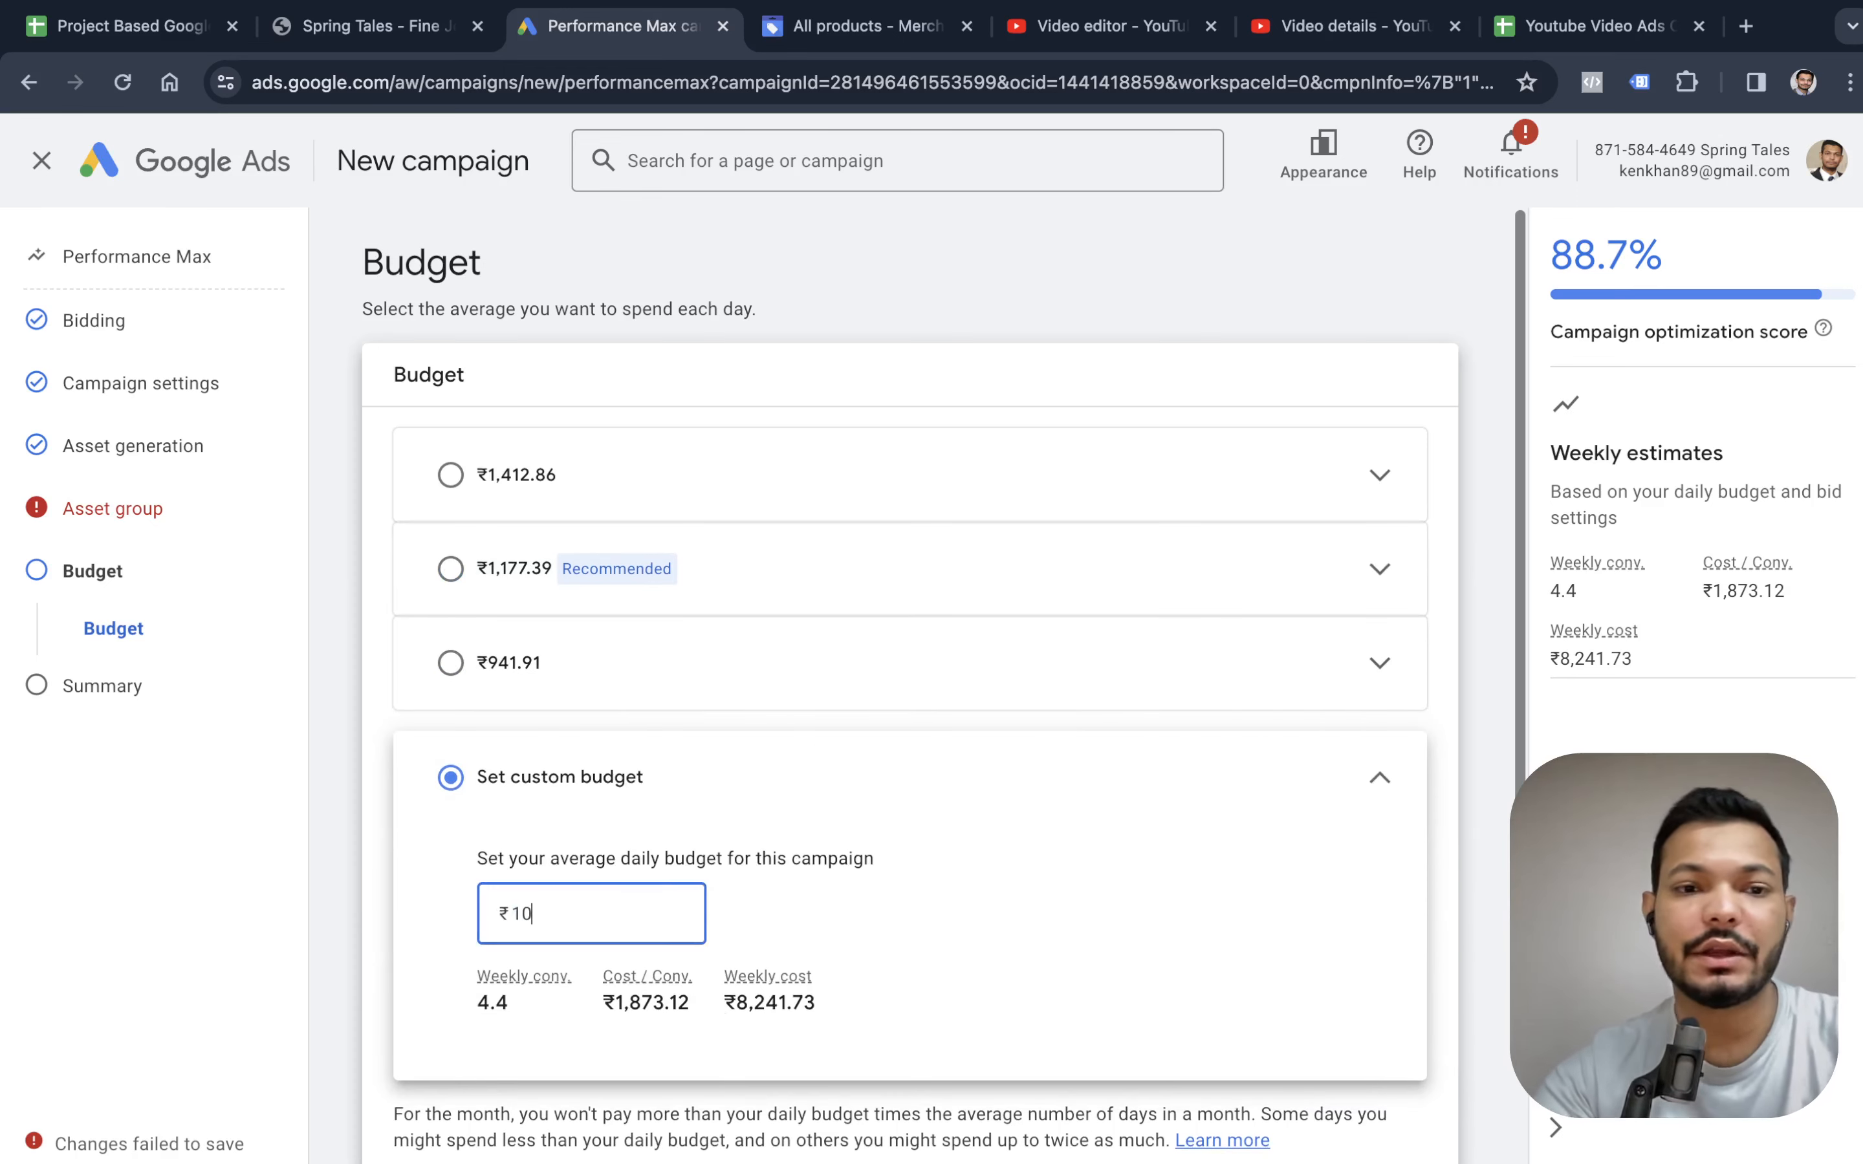
{"action": "left_click", "coordinate": [886, 918]}
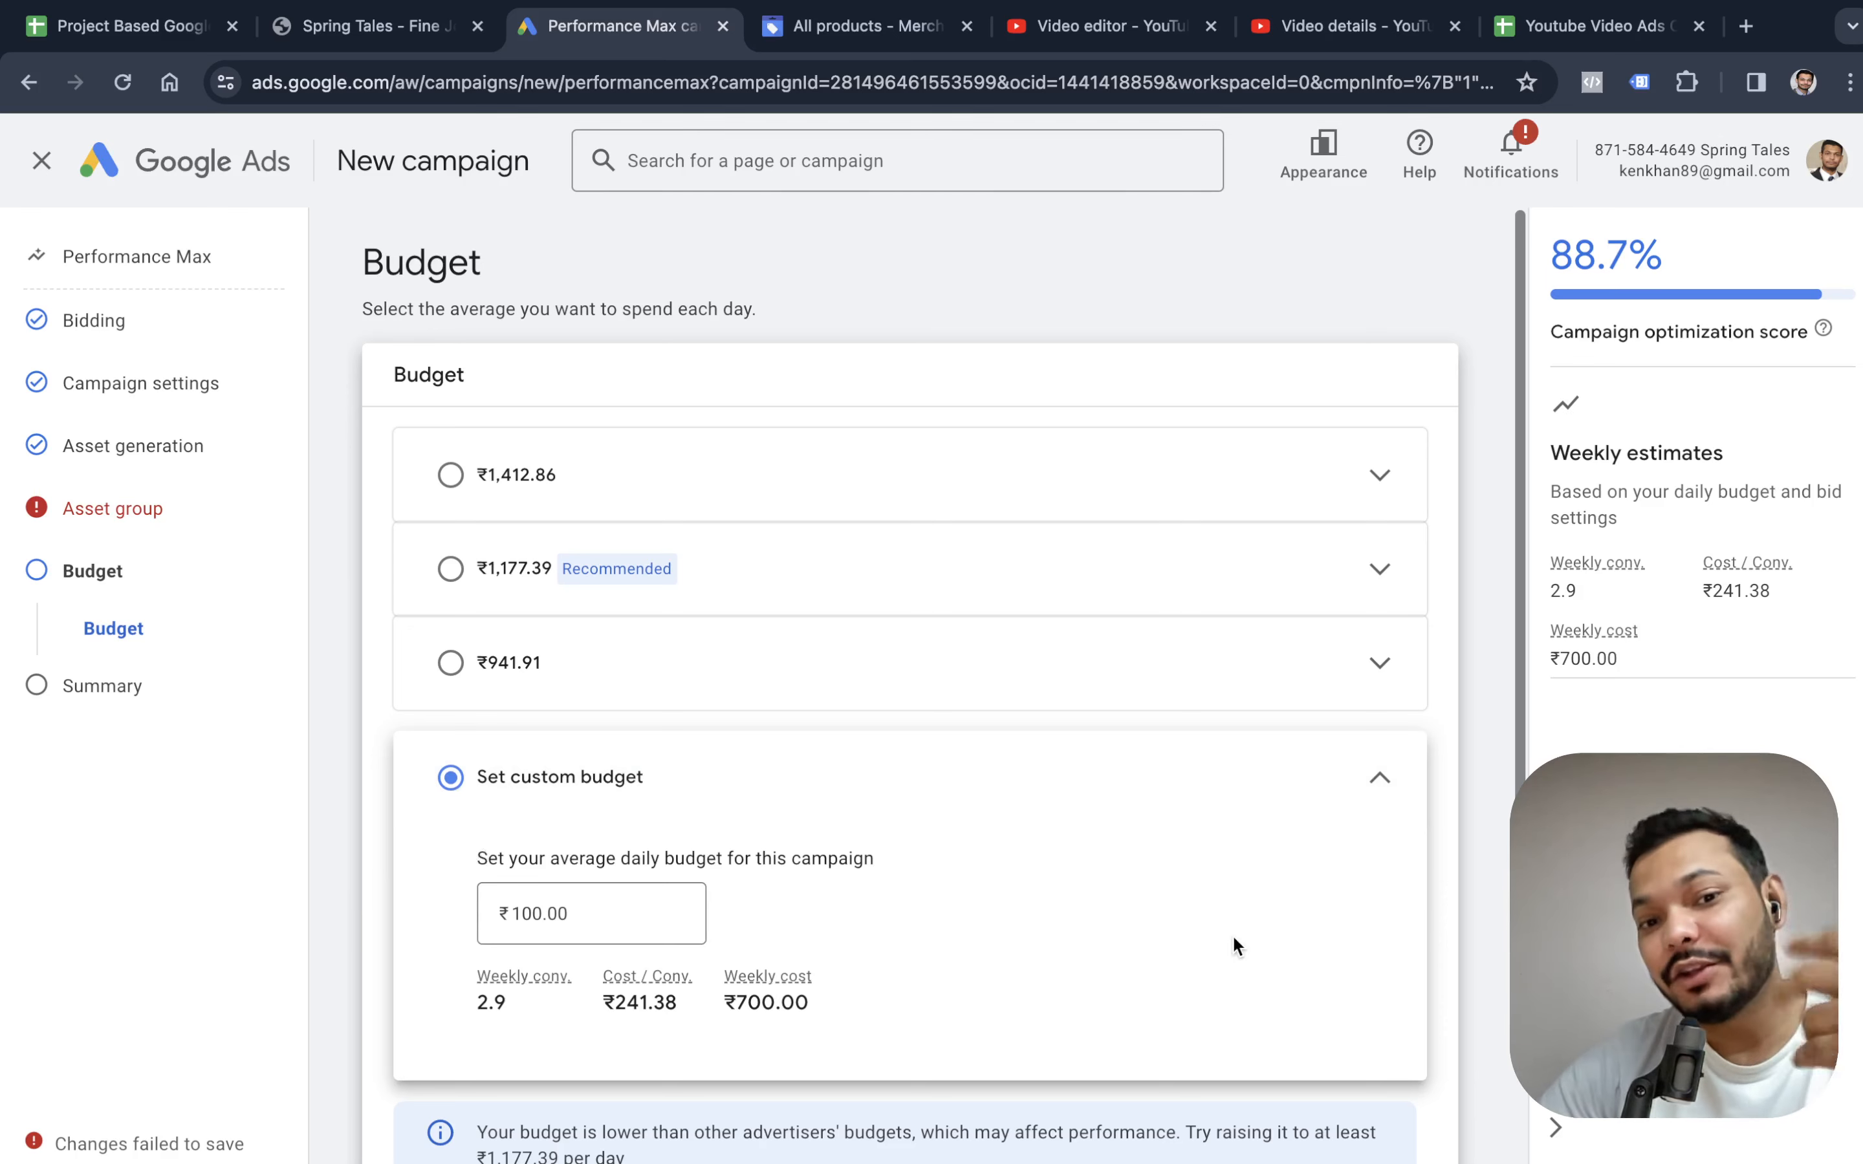
Continue to the campaign summary and open the issues reported for the asset group's assets.
{"action": "scroll", "coordinate": [1103, 716], "scroll_direction": "down", "scroll_amount": 3}
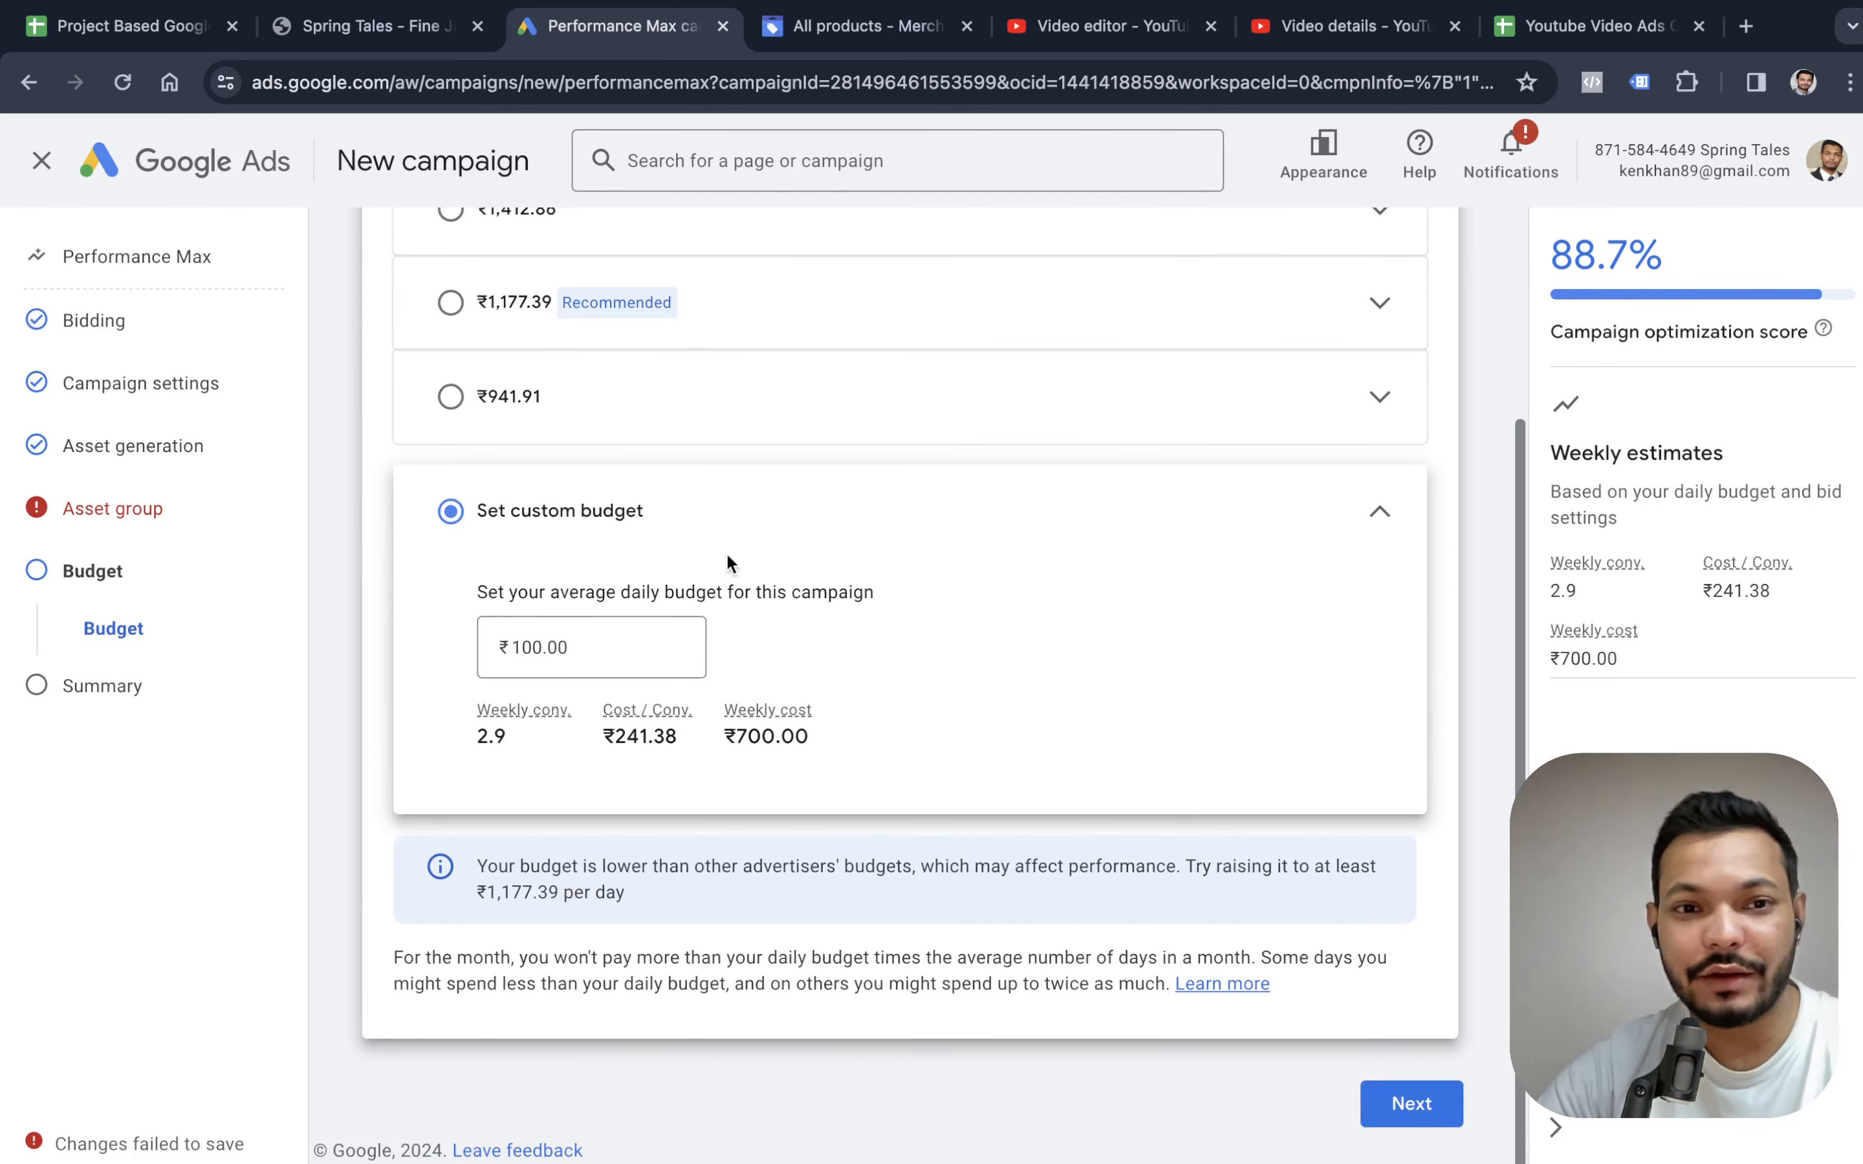
{"action": "left_click", "coordinate": [1420, 1099]}
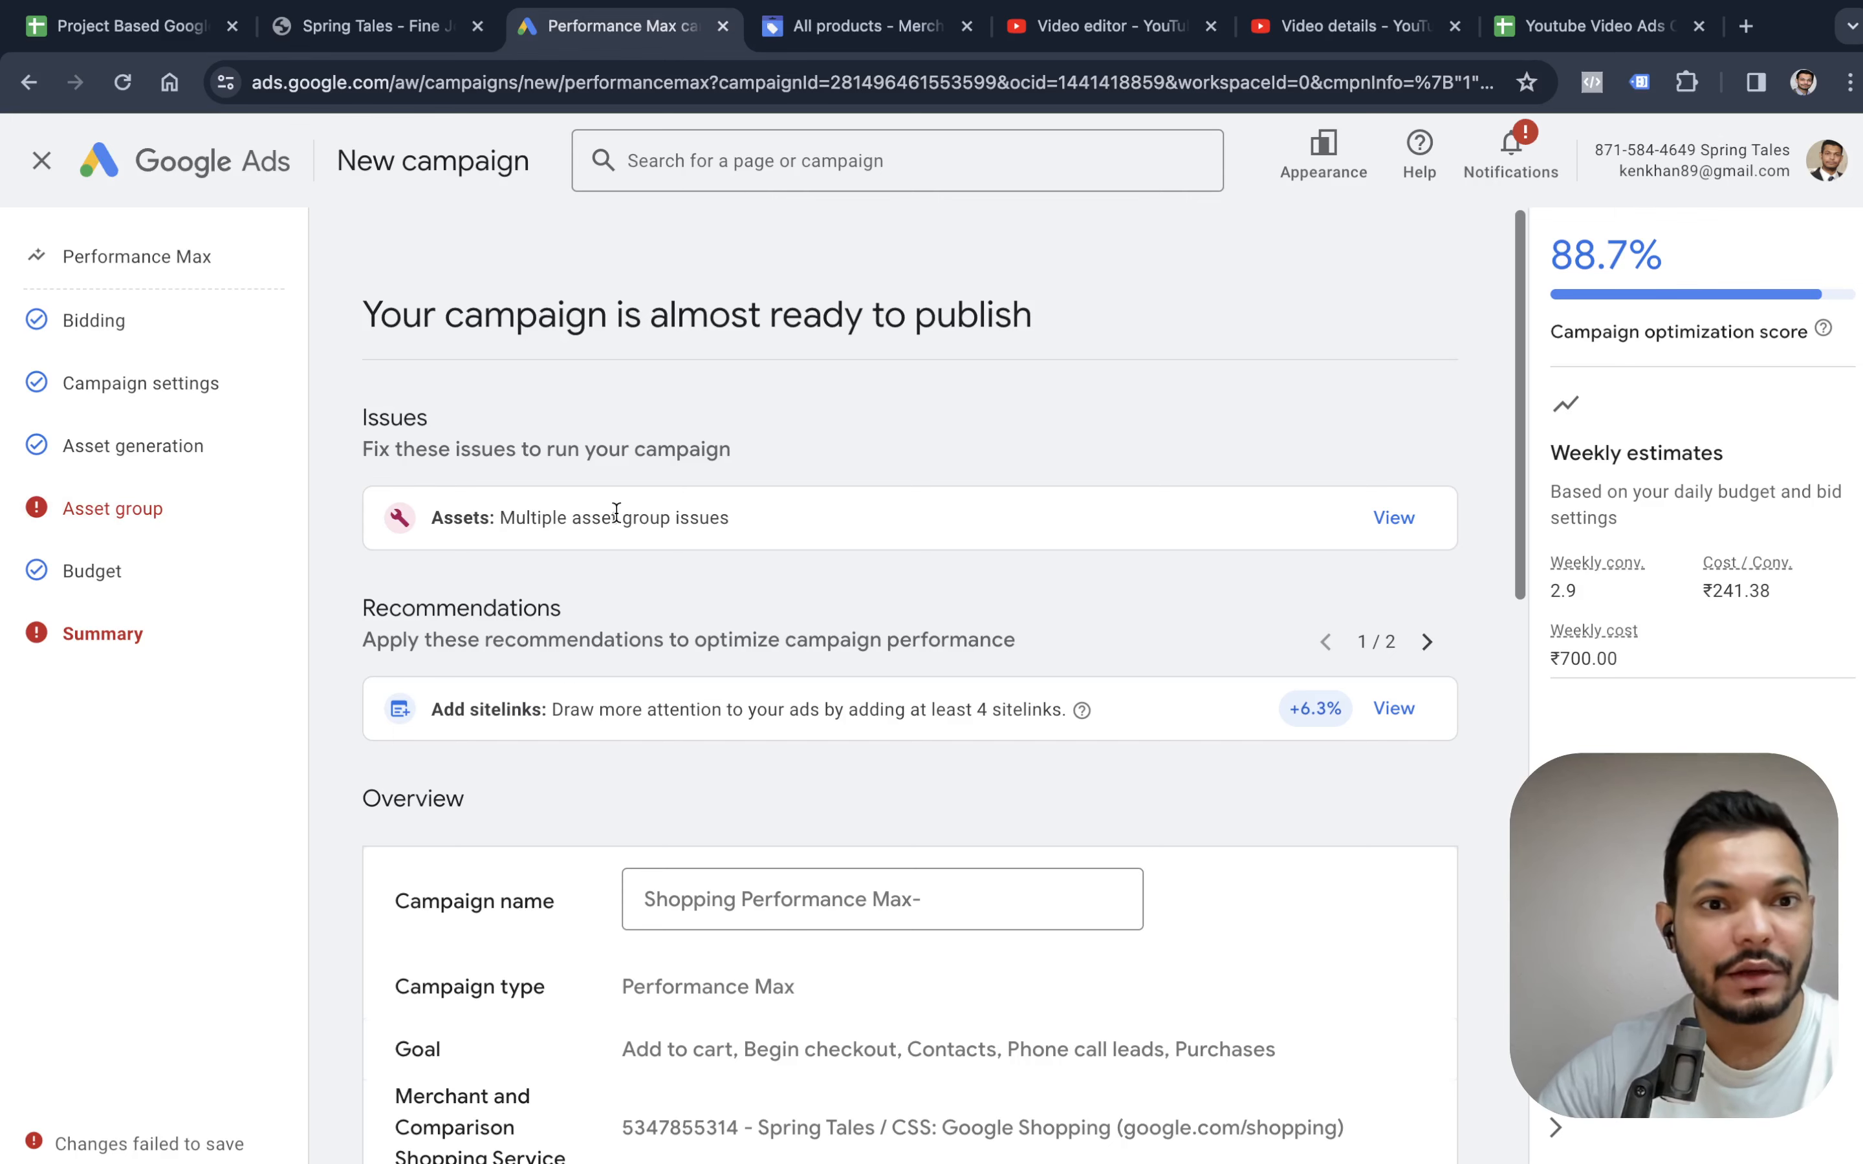
{"action": "scroll", "coordinate": [968, 525], "scroll_direction": "down", "scroll_amount": 10}
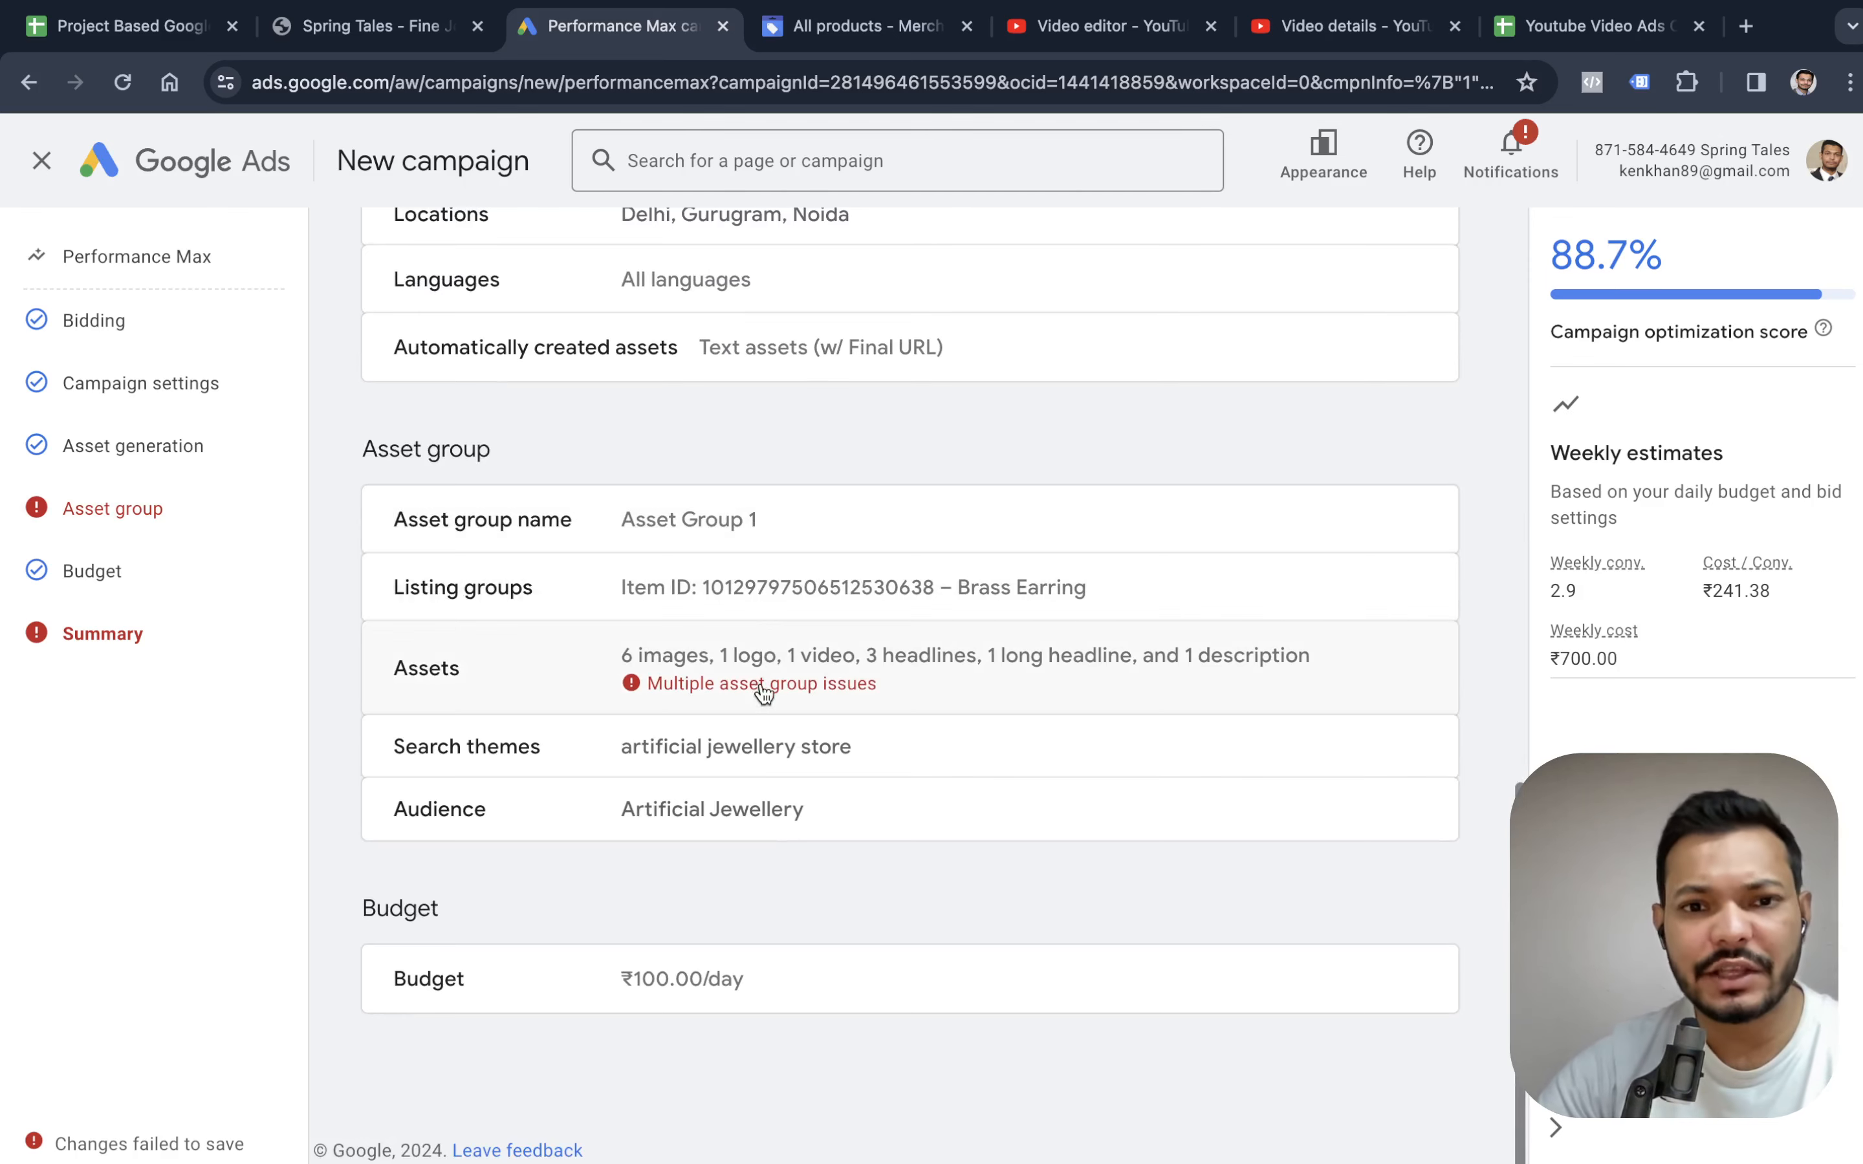
{"action": "left_click", "coordinate": [763, 684]}
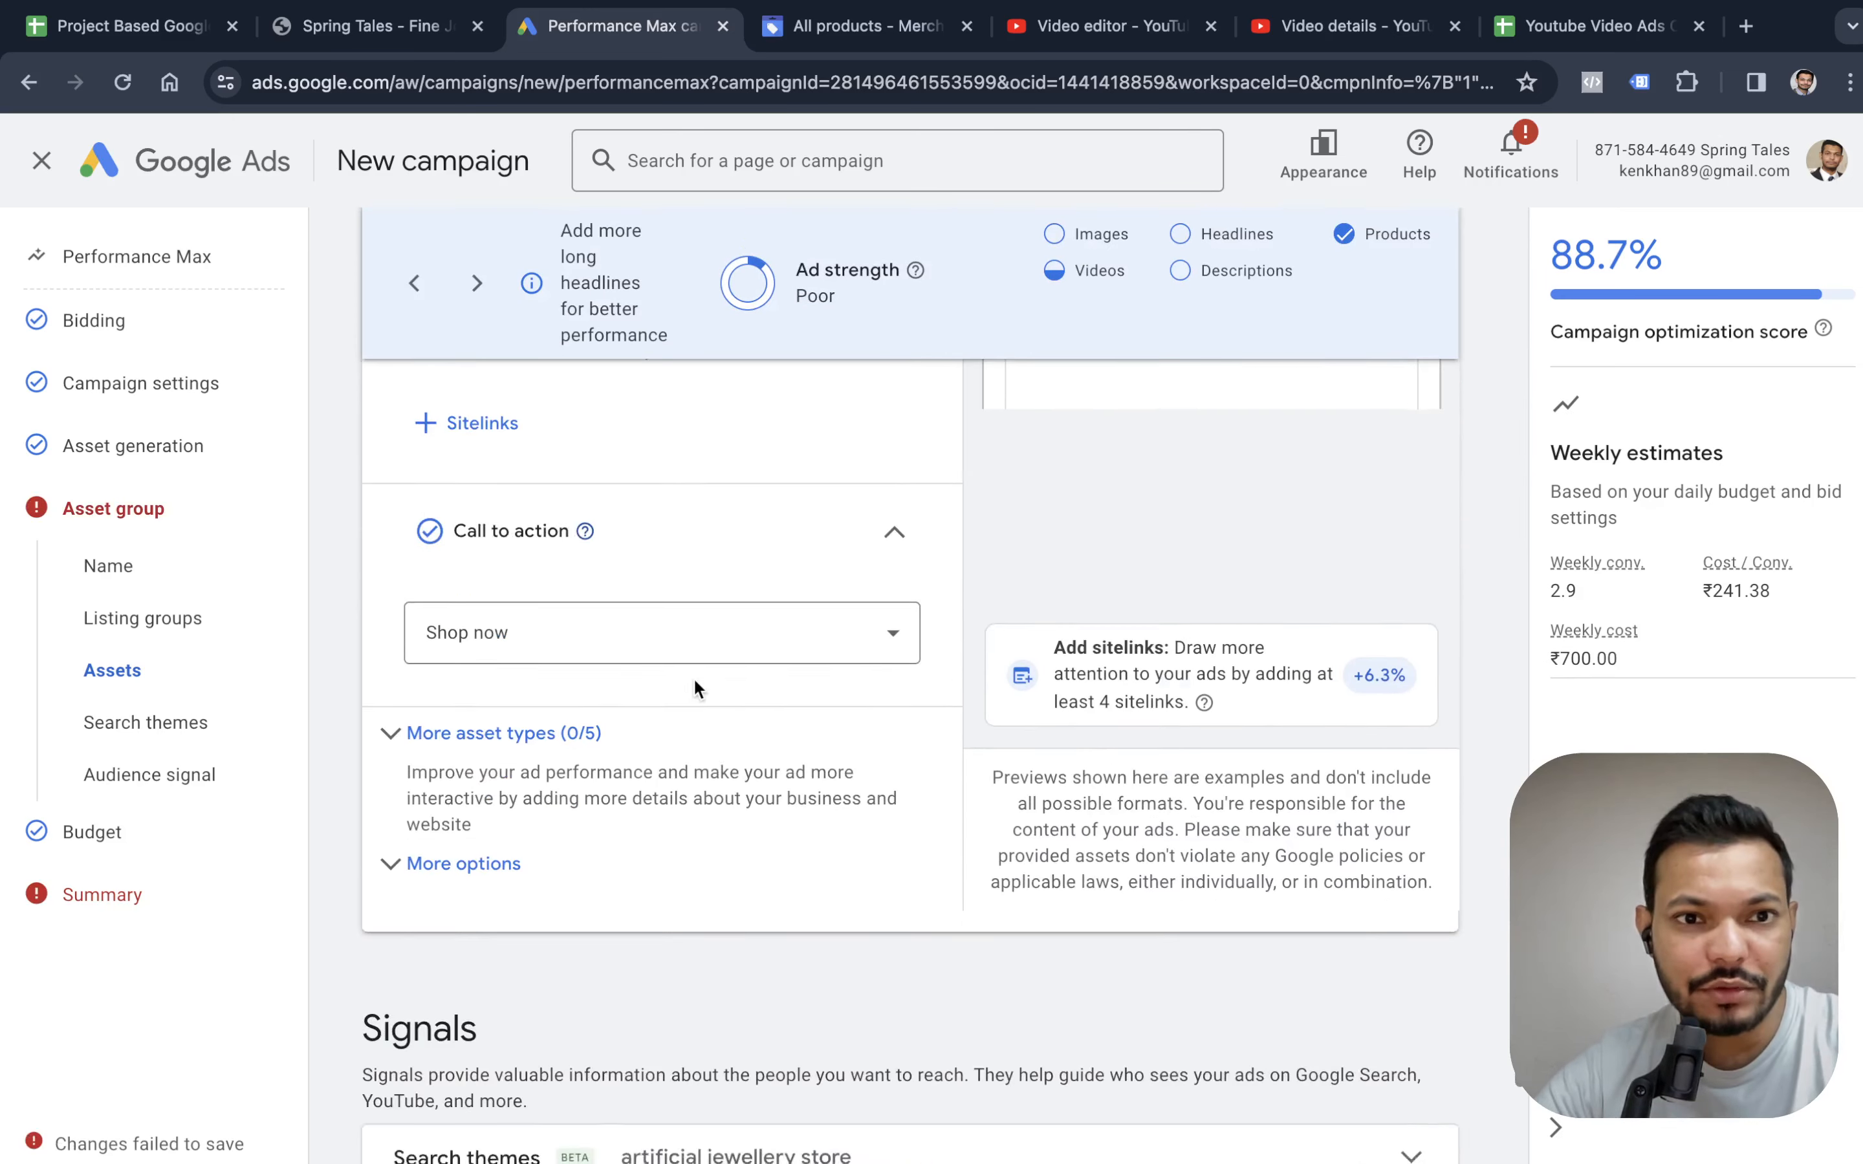
Remove the Spring Tales Video Ad from the asset group's videos and save the selection.
{"action": "scroll", "coordinate": [685, 668], "scroll_direction": "up", "scroll_amount": 2}
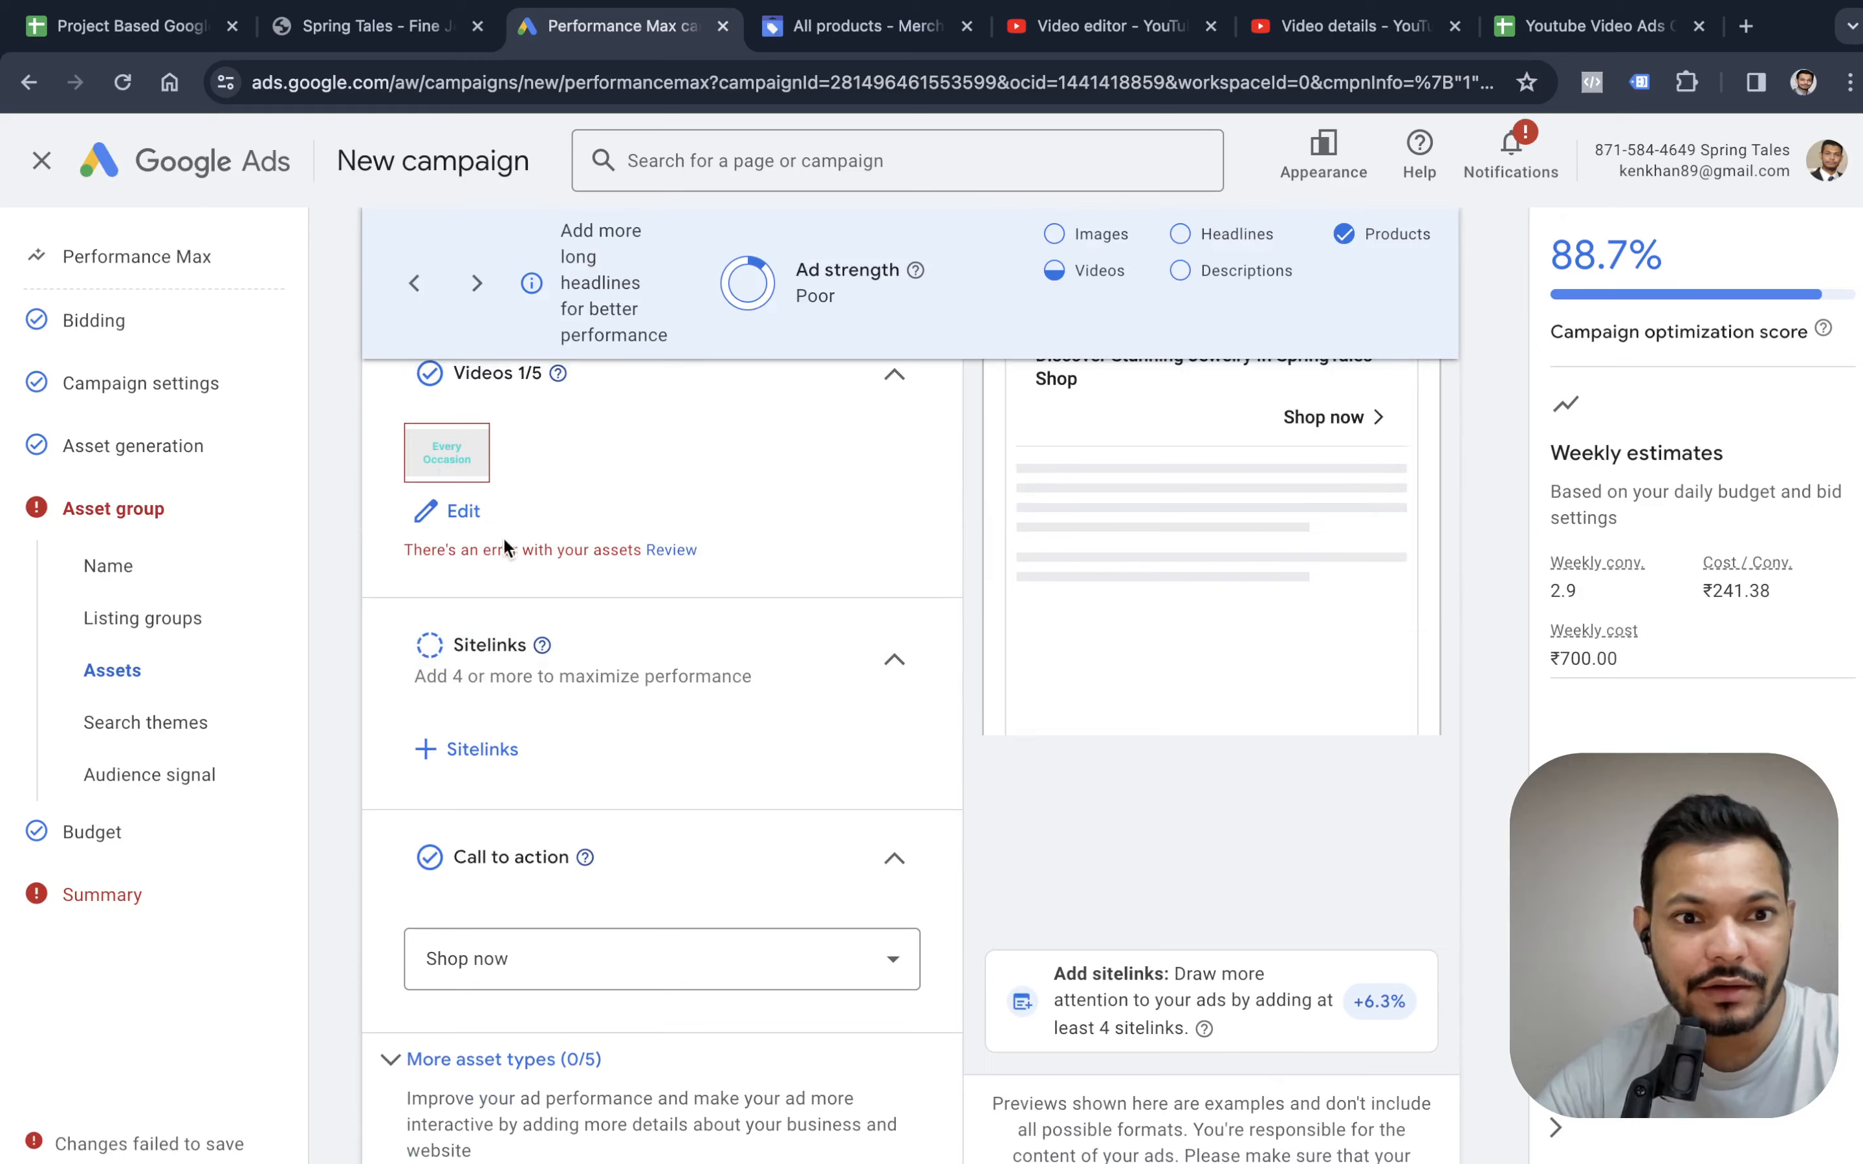
{"action": "scroll", "coordinate": [495, 535], "scroll_direction": "up", "scroll_amount": 2}
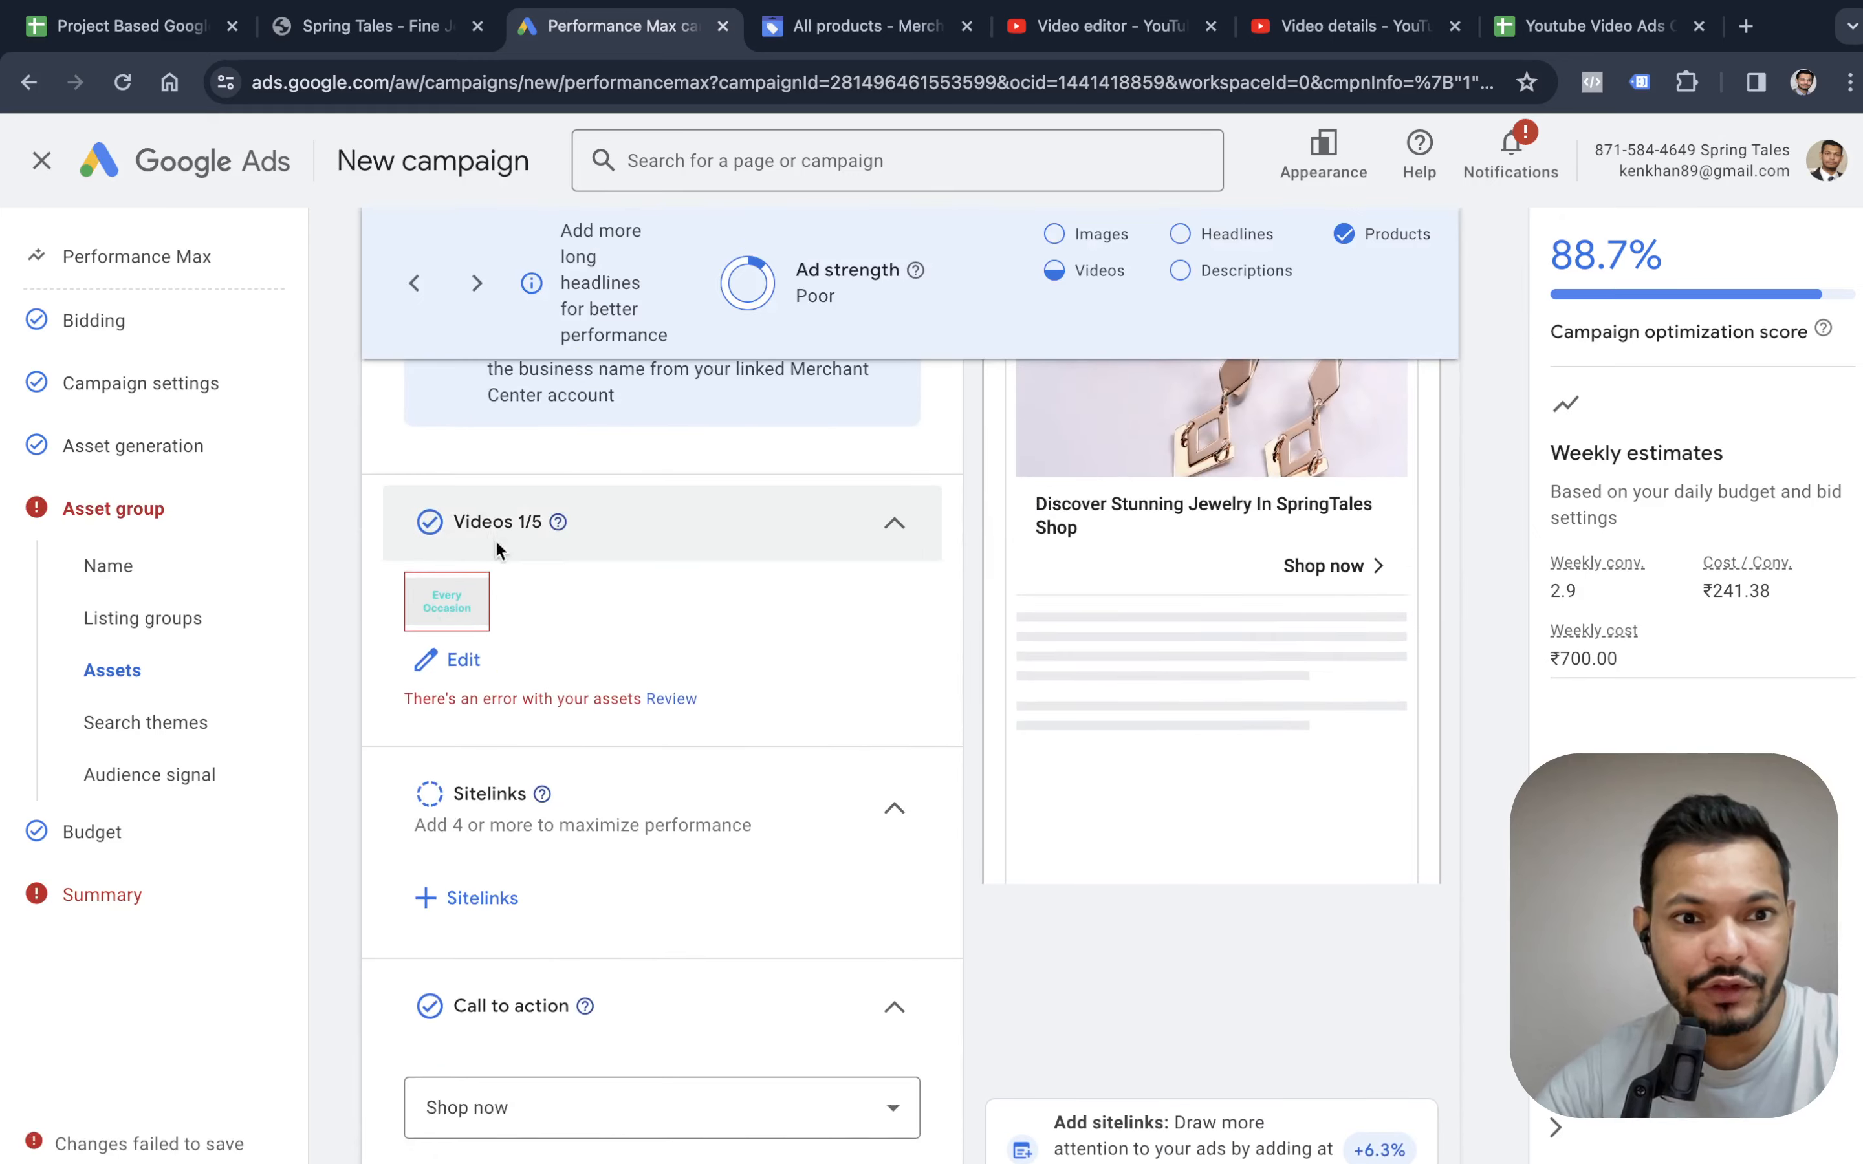
{"action": "left_click", "coordinate": [468, 659]}
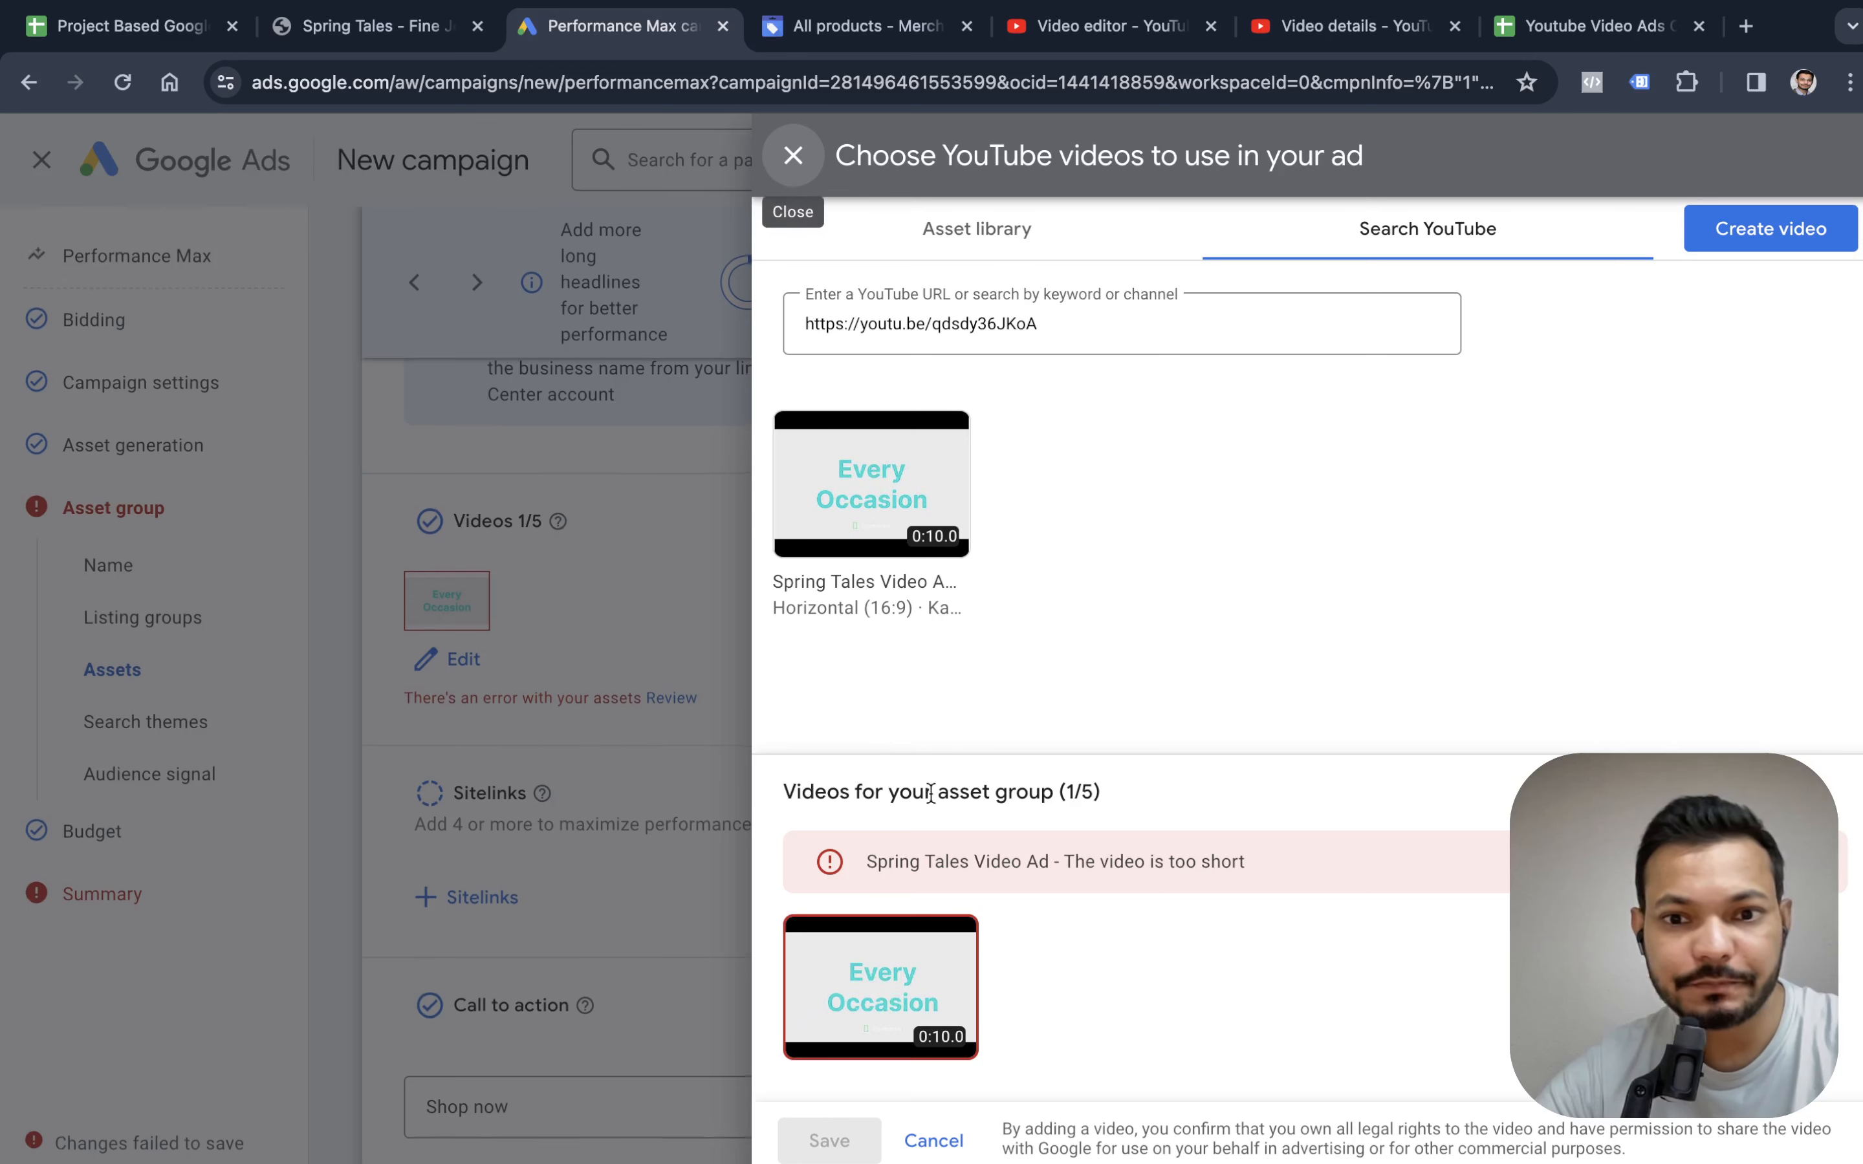
{"action": "mouse_move", "coordinate": [891, 983]}
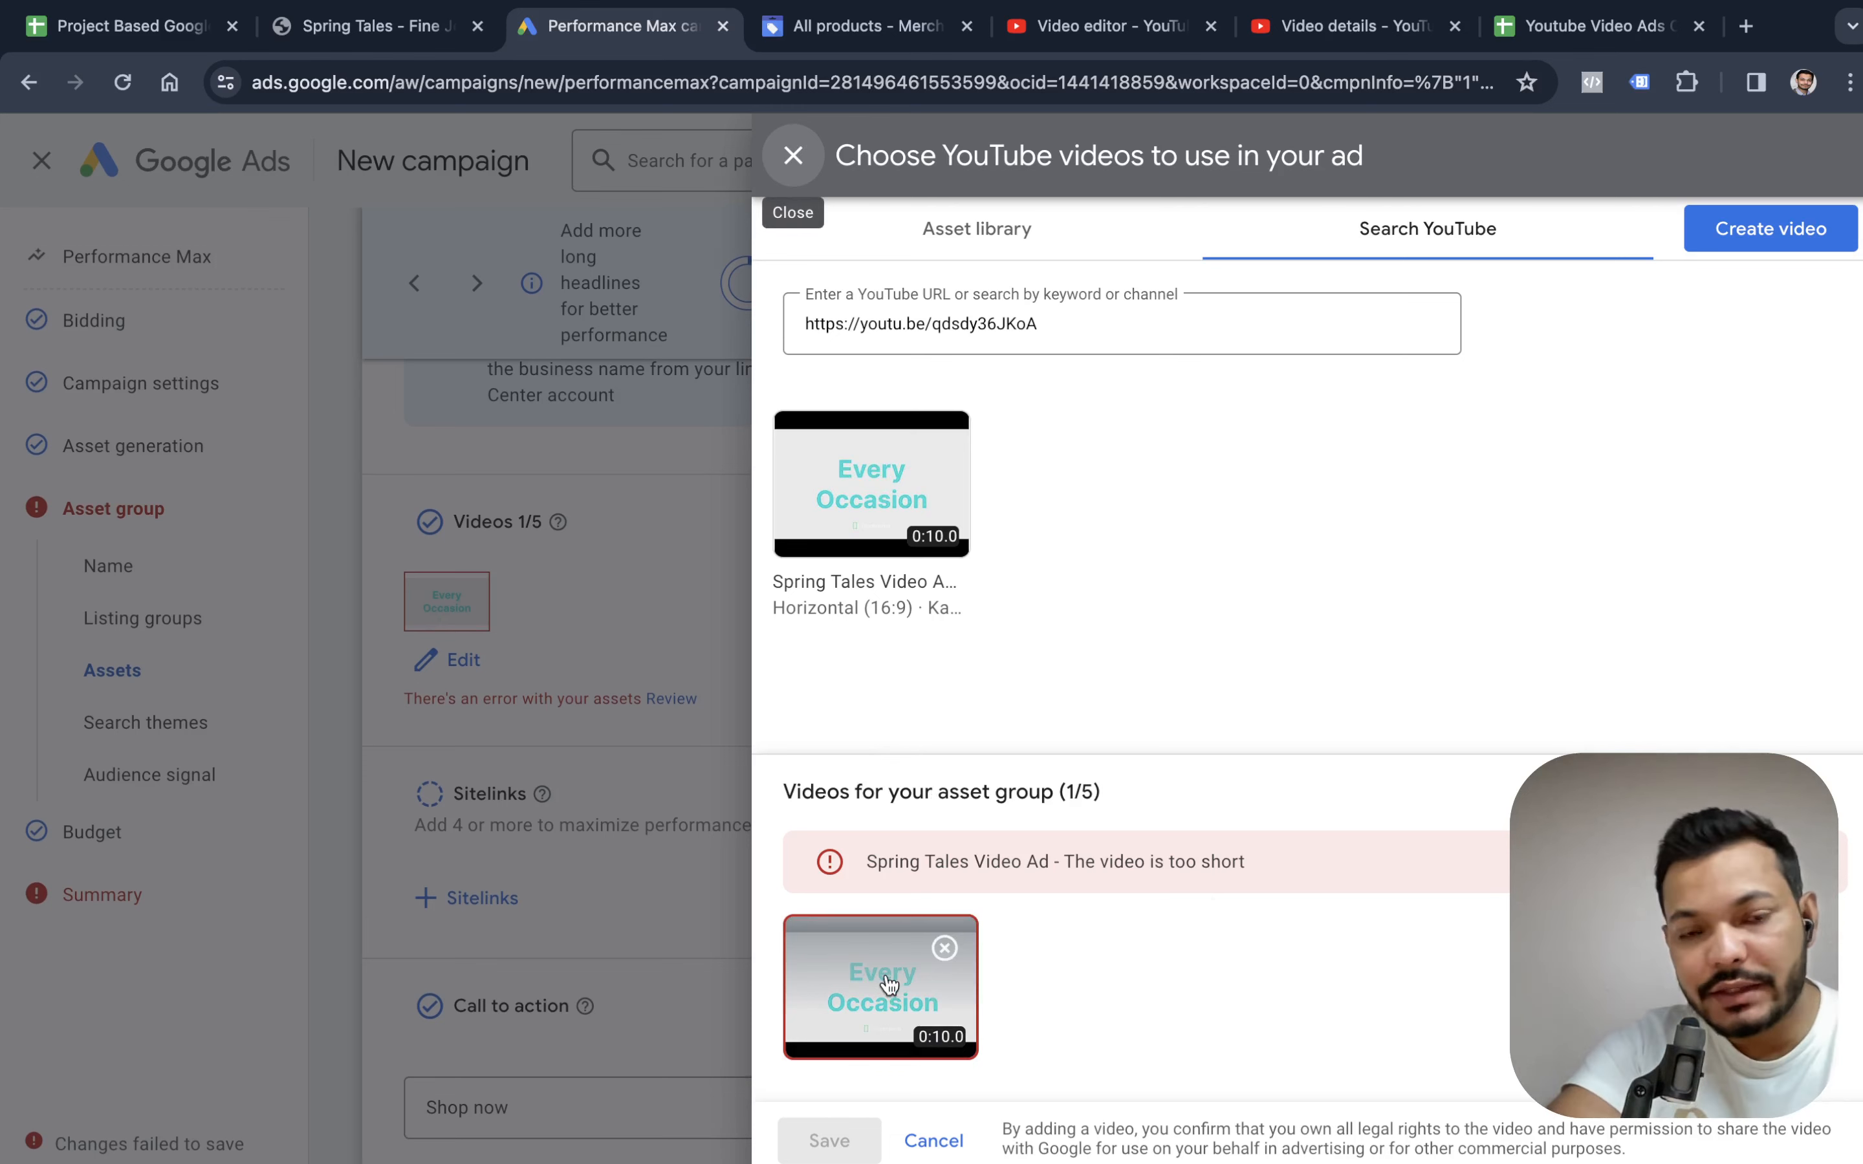
{"action": "left_click", "coordinate": [945, 948]}
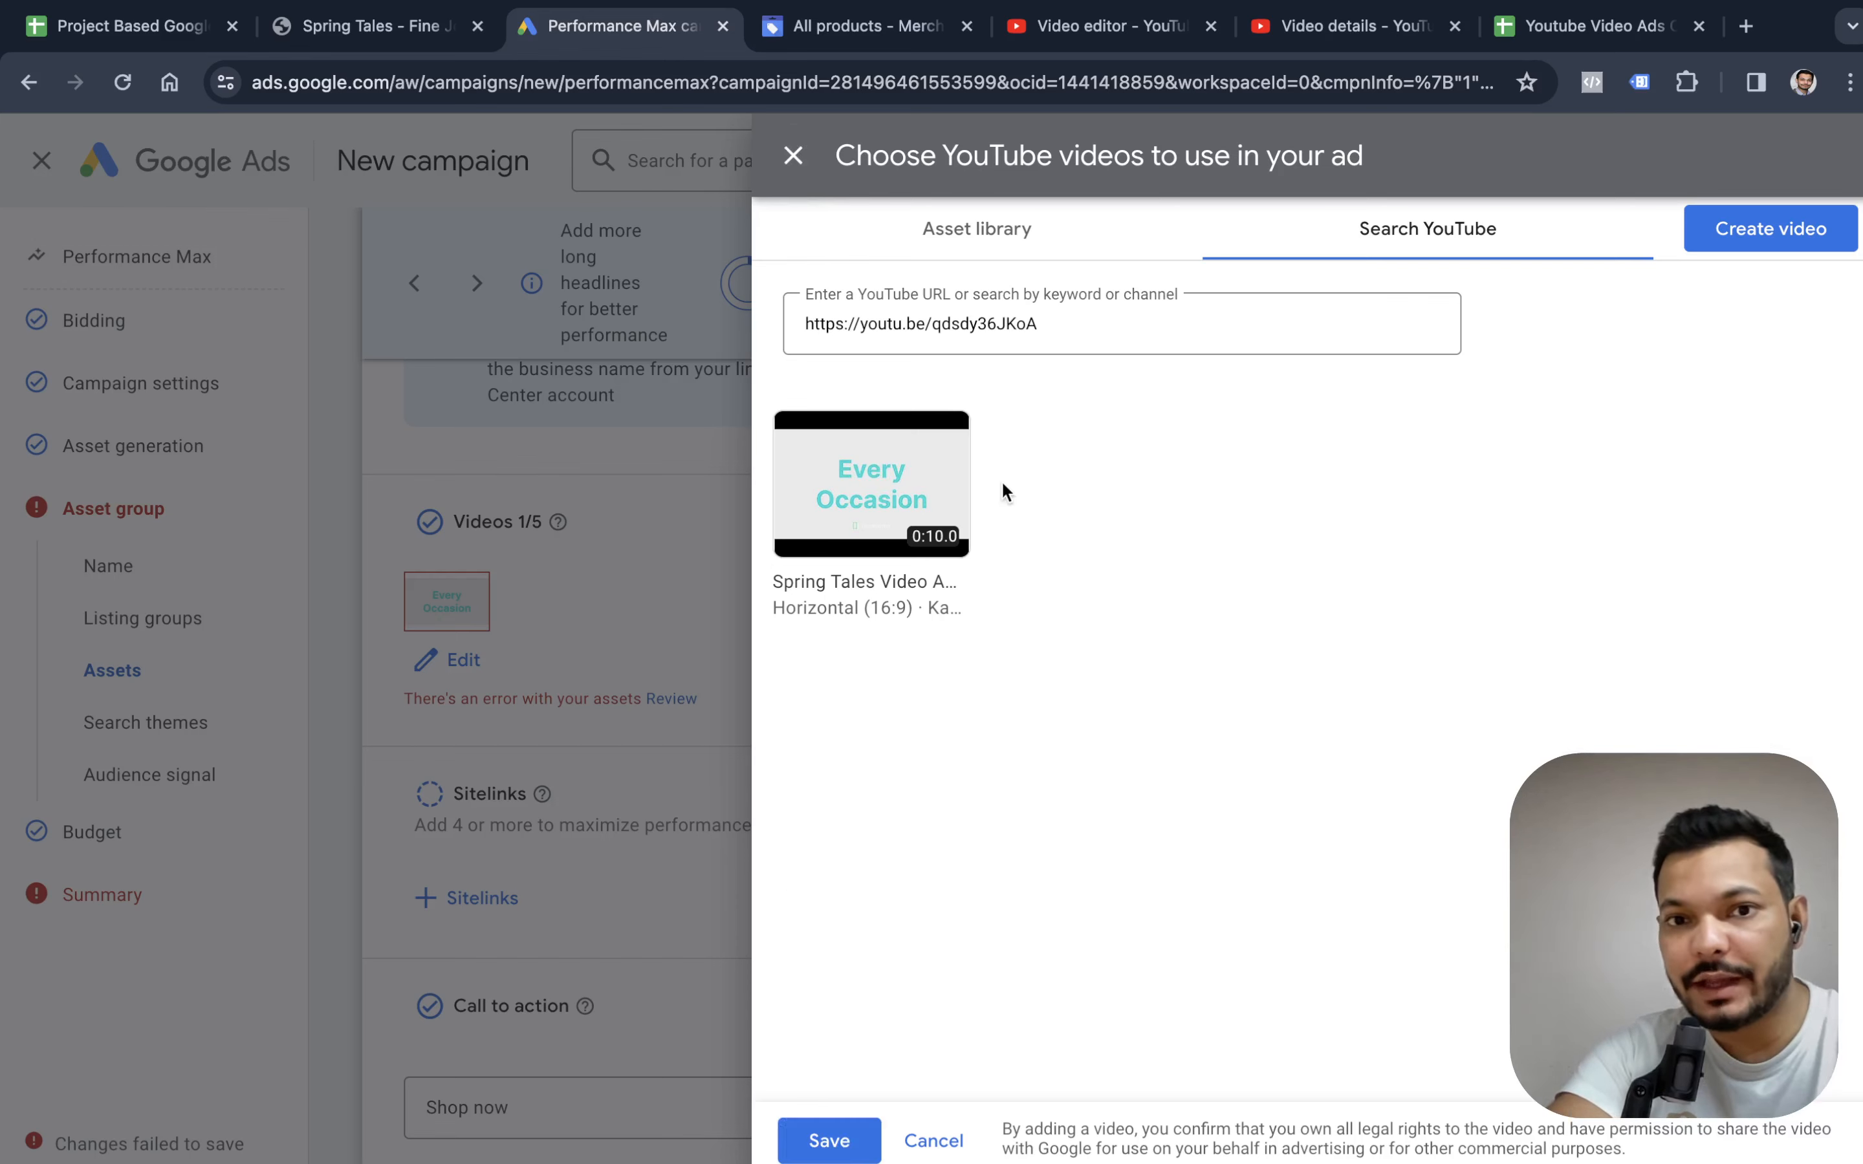
{"action": "left_click", "coordinate": [835, 1141]}
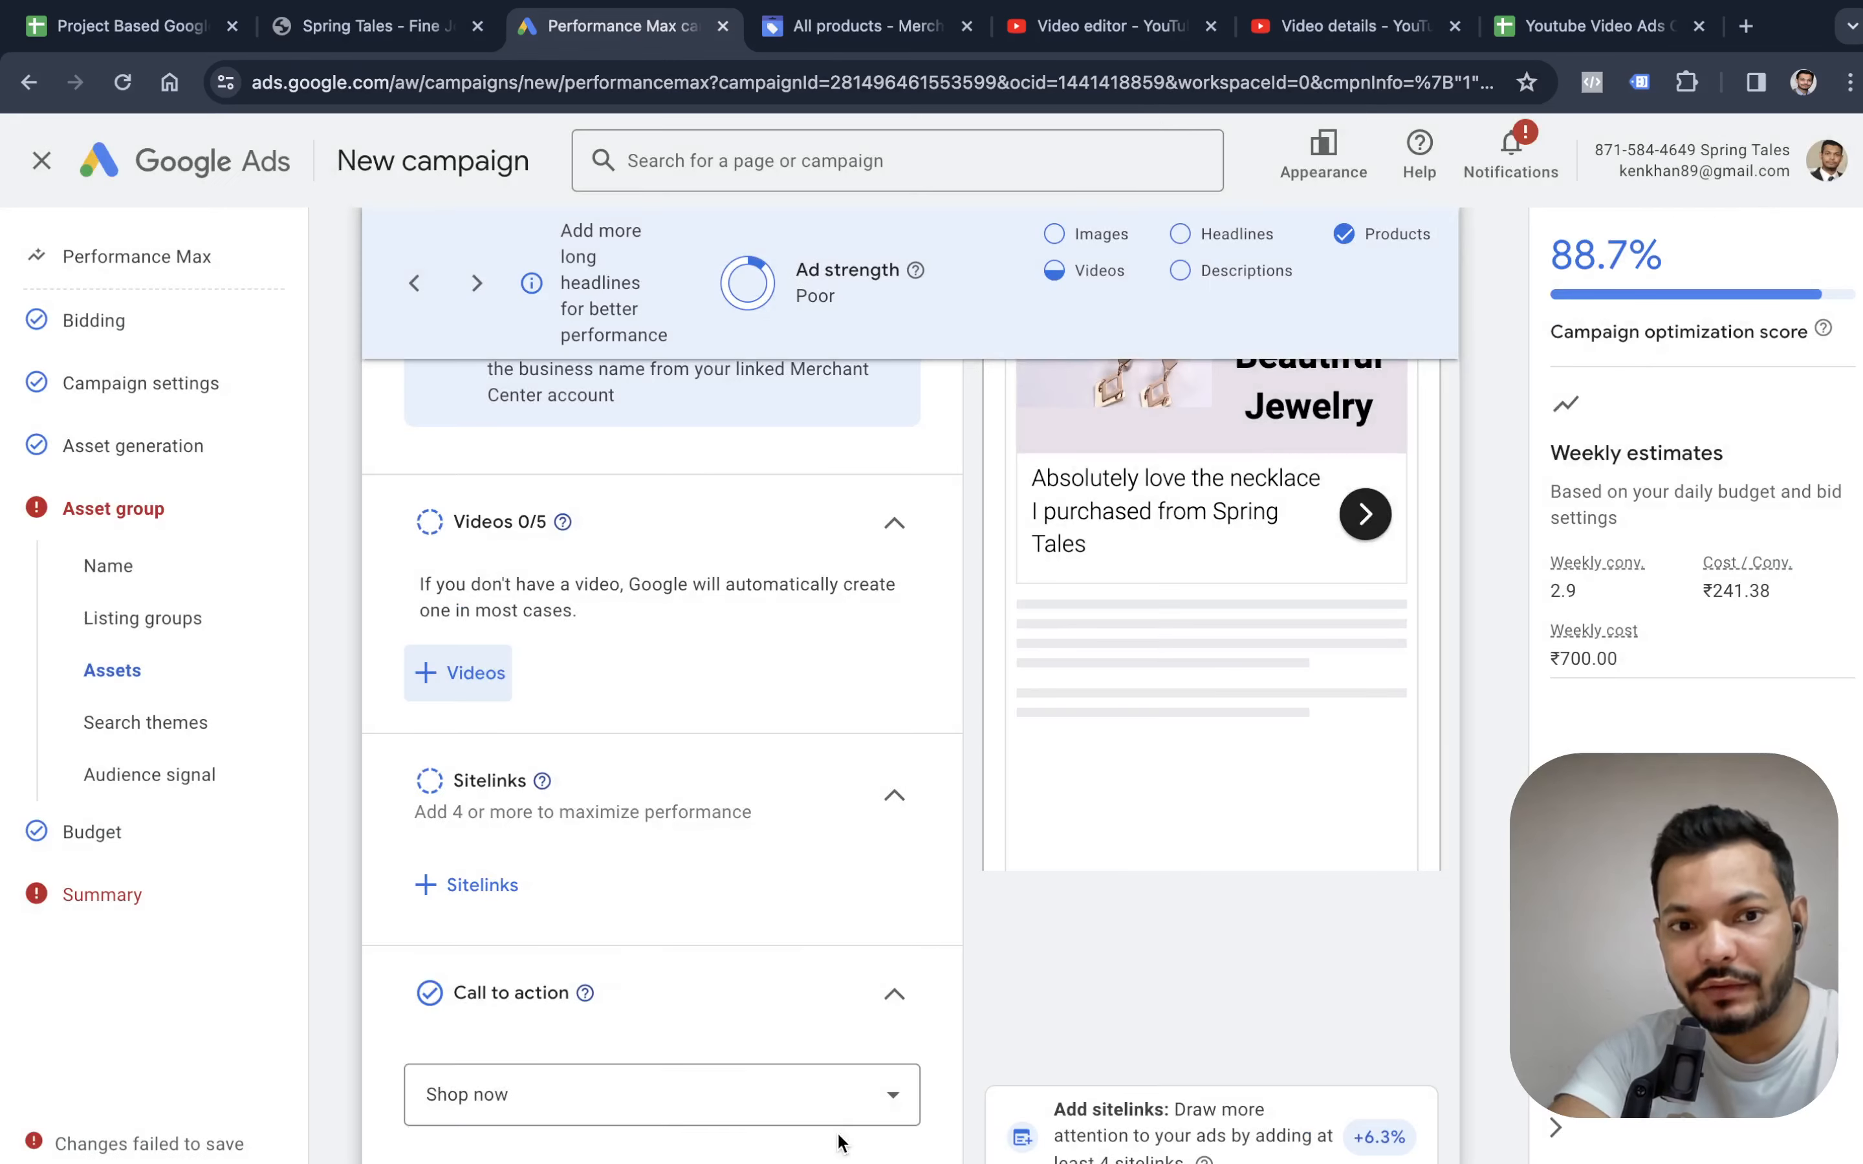
Proceed past the signals and budget to recheck the campaign summary for issues.
{"action": "scroll", "coordinate": [756, 774], "scroll_direction": "down", "scroll_amount": 12}
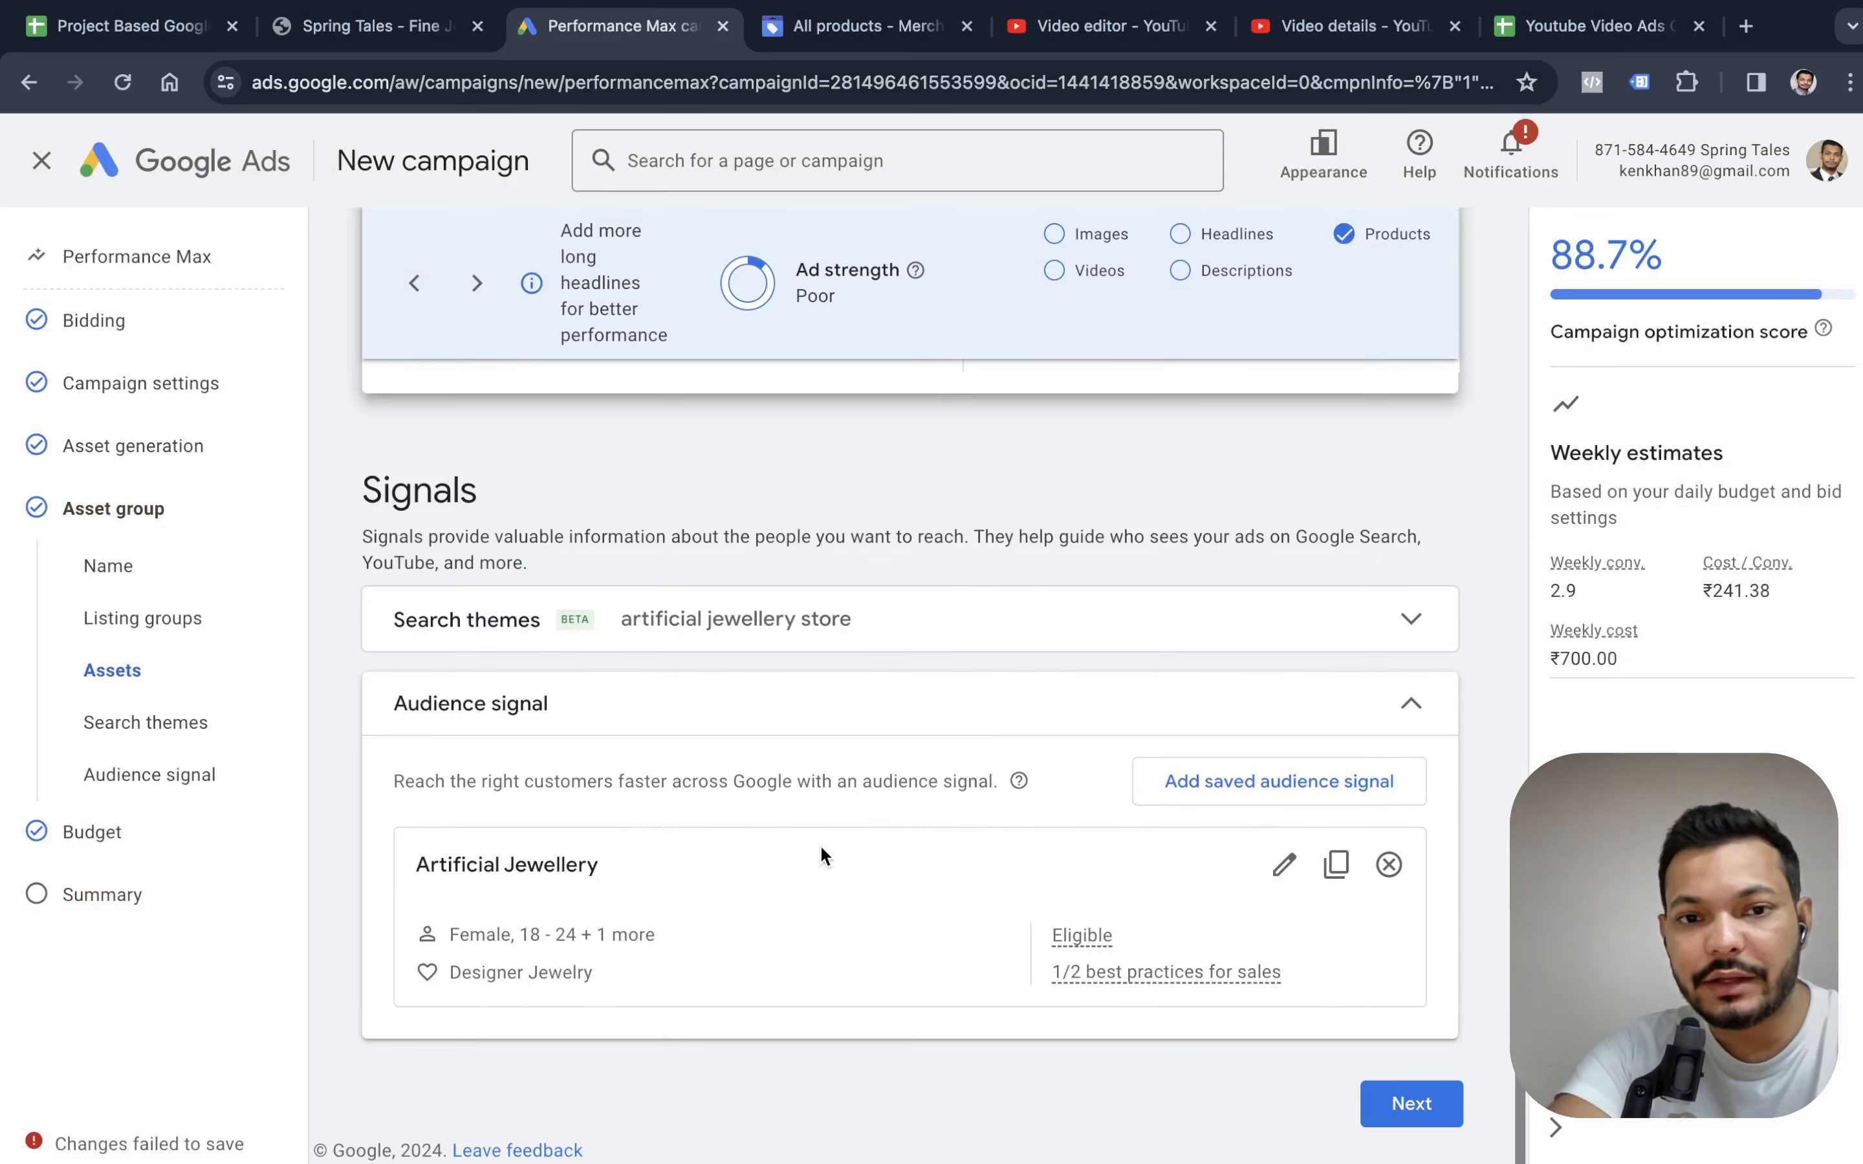
{"action": "left_click", "coordinate": [1399, 1119]}
{"action": "scroll", "coordinate": [1364, 995], "scroll_direction": "down", "scroll_amount": 3}
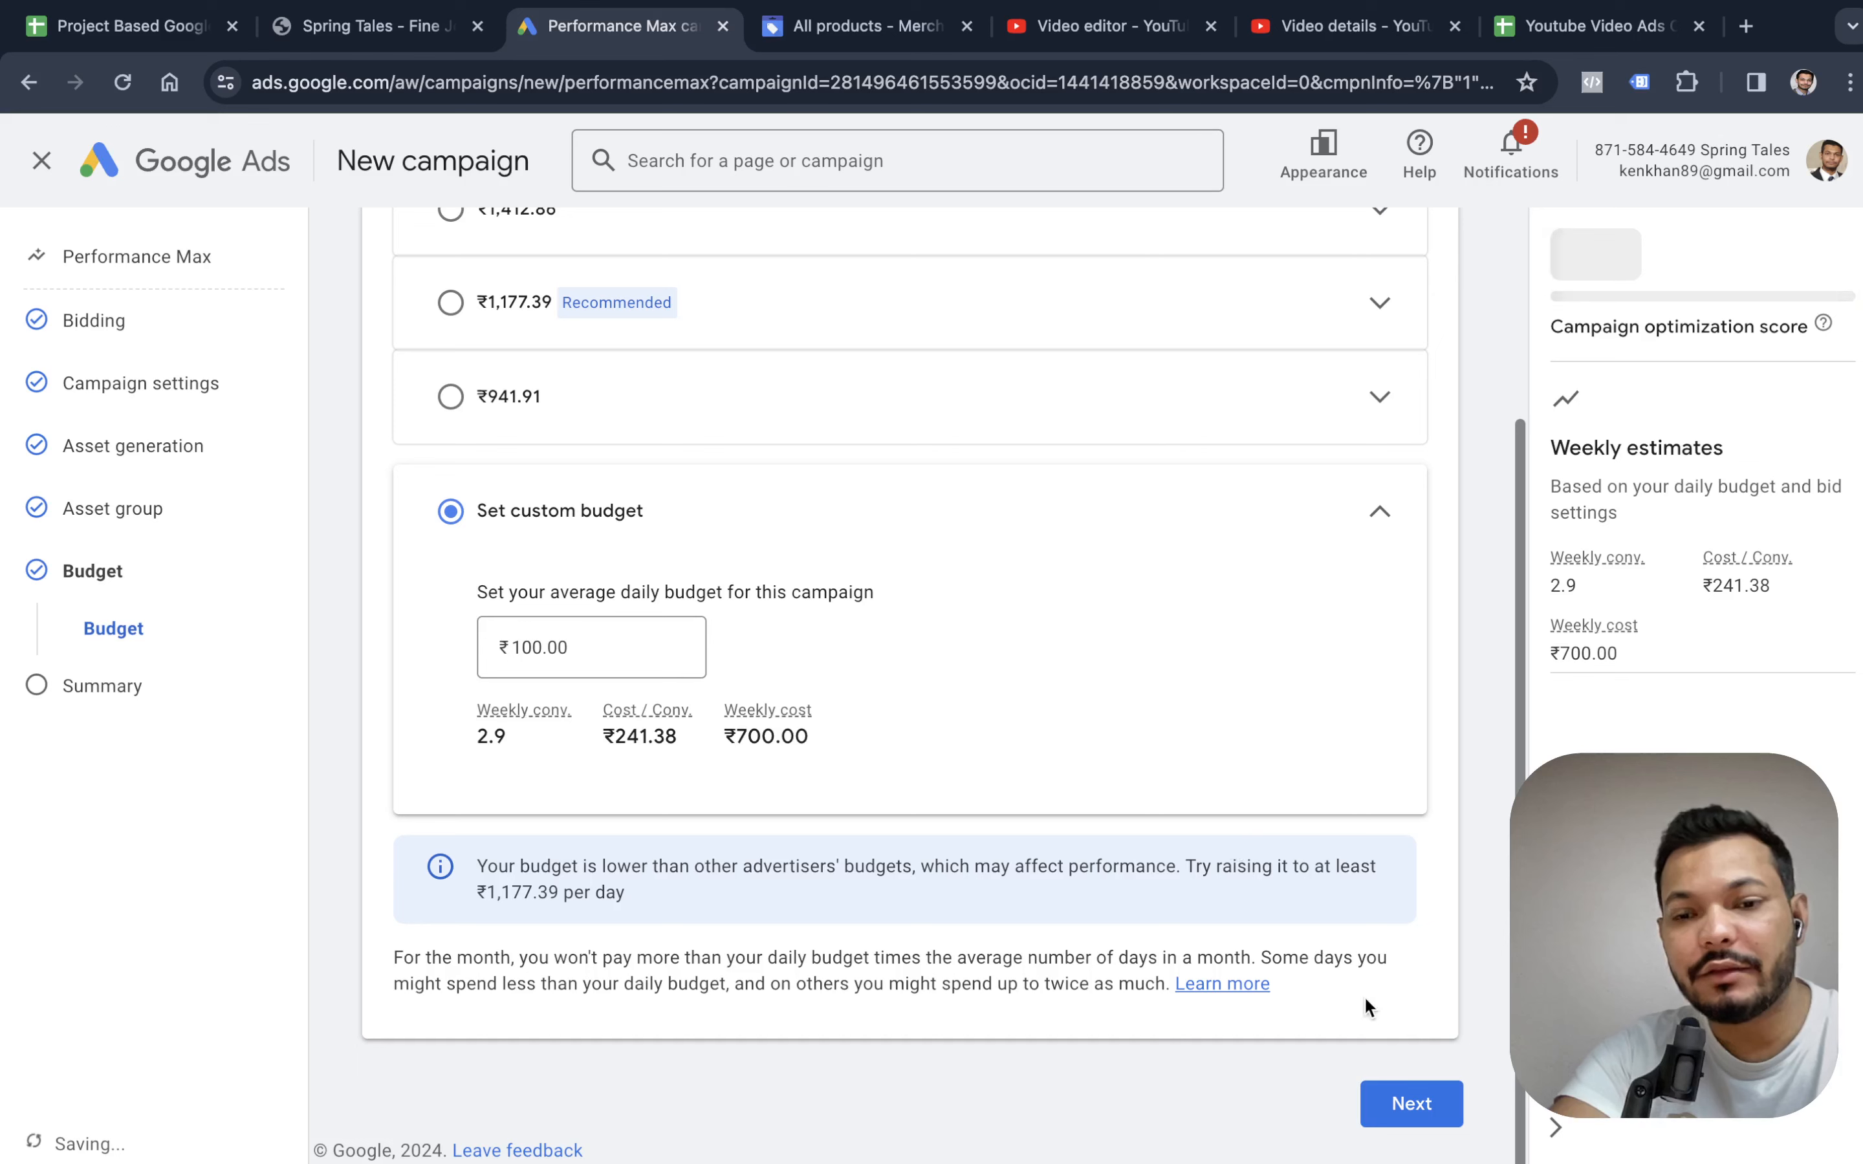
{"action": "left_click", "coordinate": [1364, 1101]}
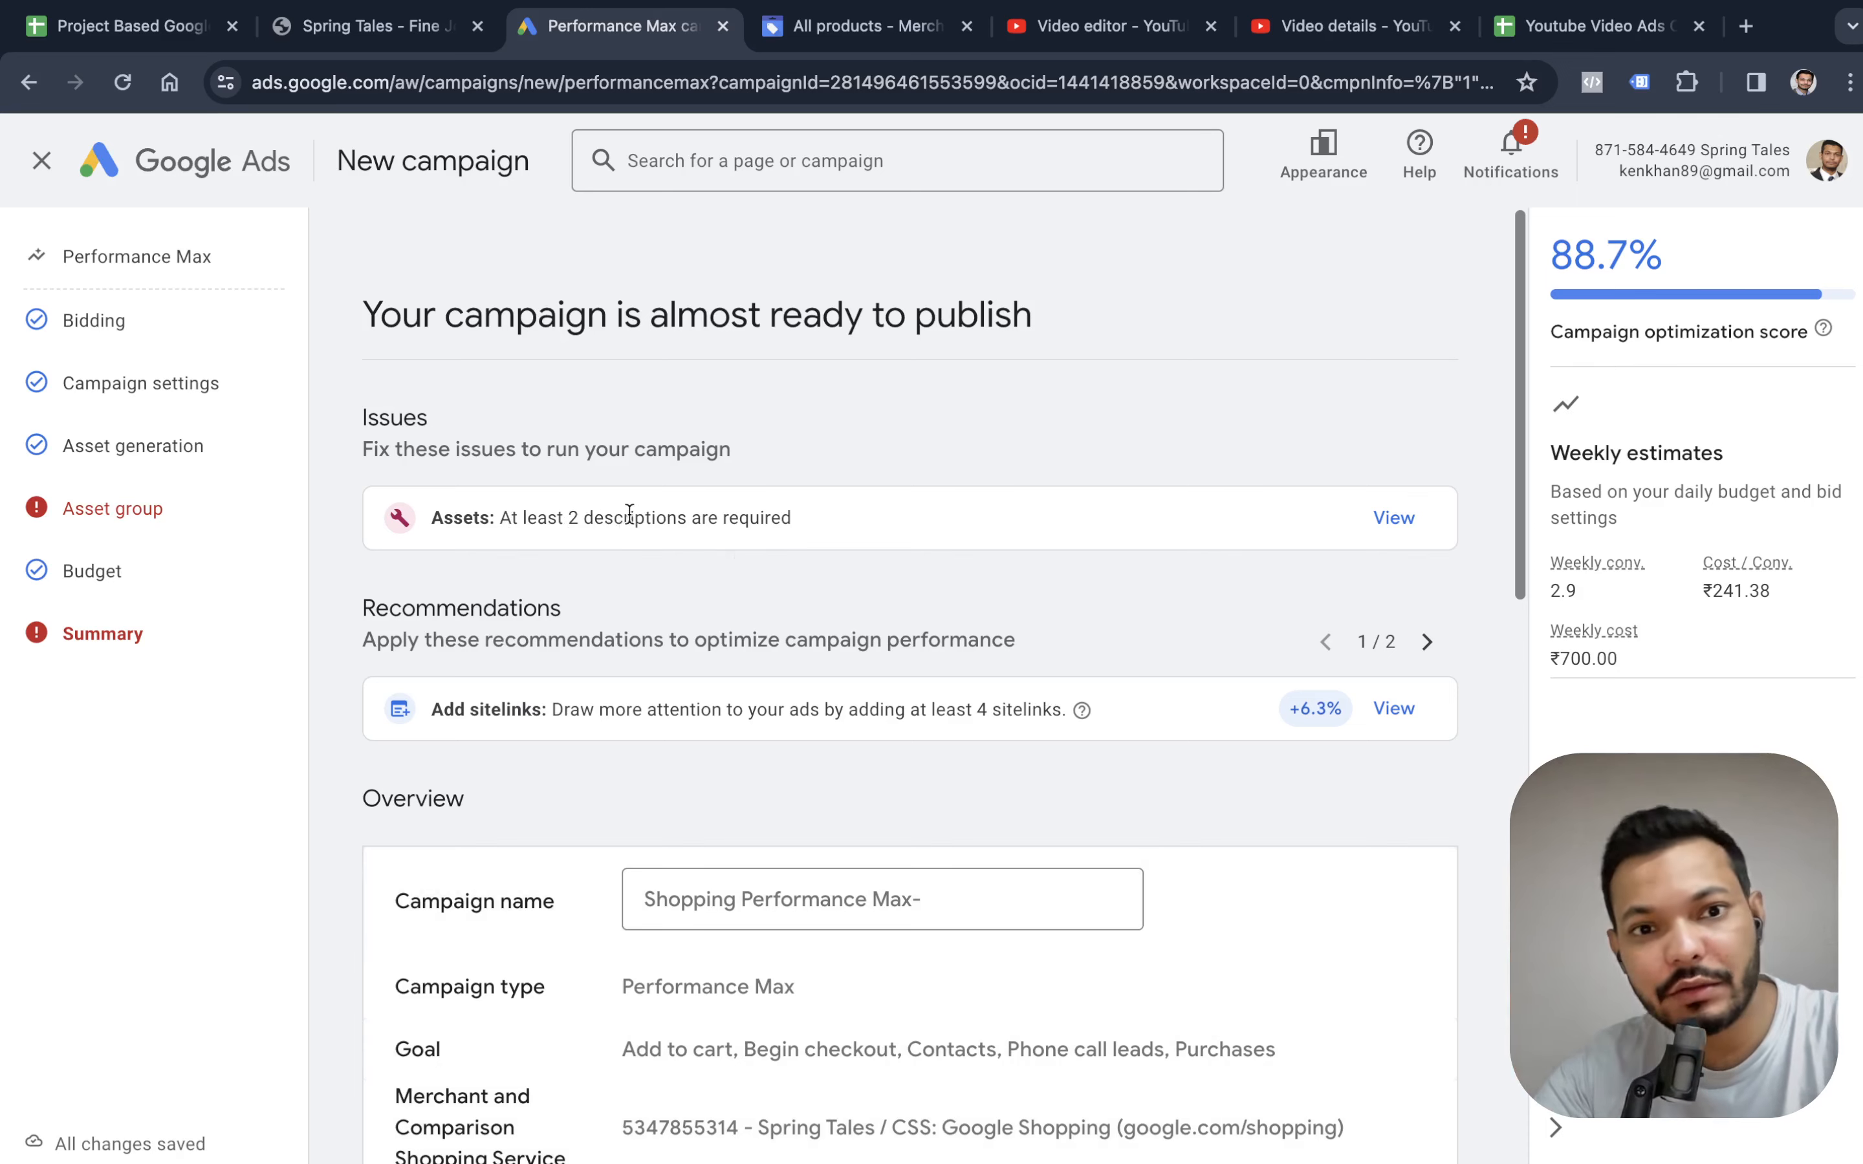
Open the assets issue and add the suggested description "Shop our selection of jewelry, necklaces, earrings, bracelets, and rings.".
{"action": "left_click", "coordinate": [1394, 517]}
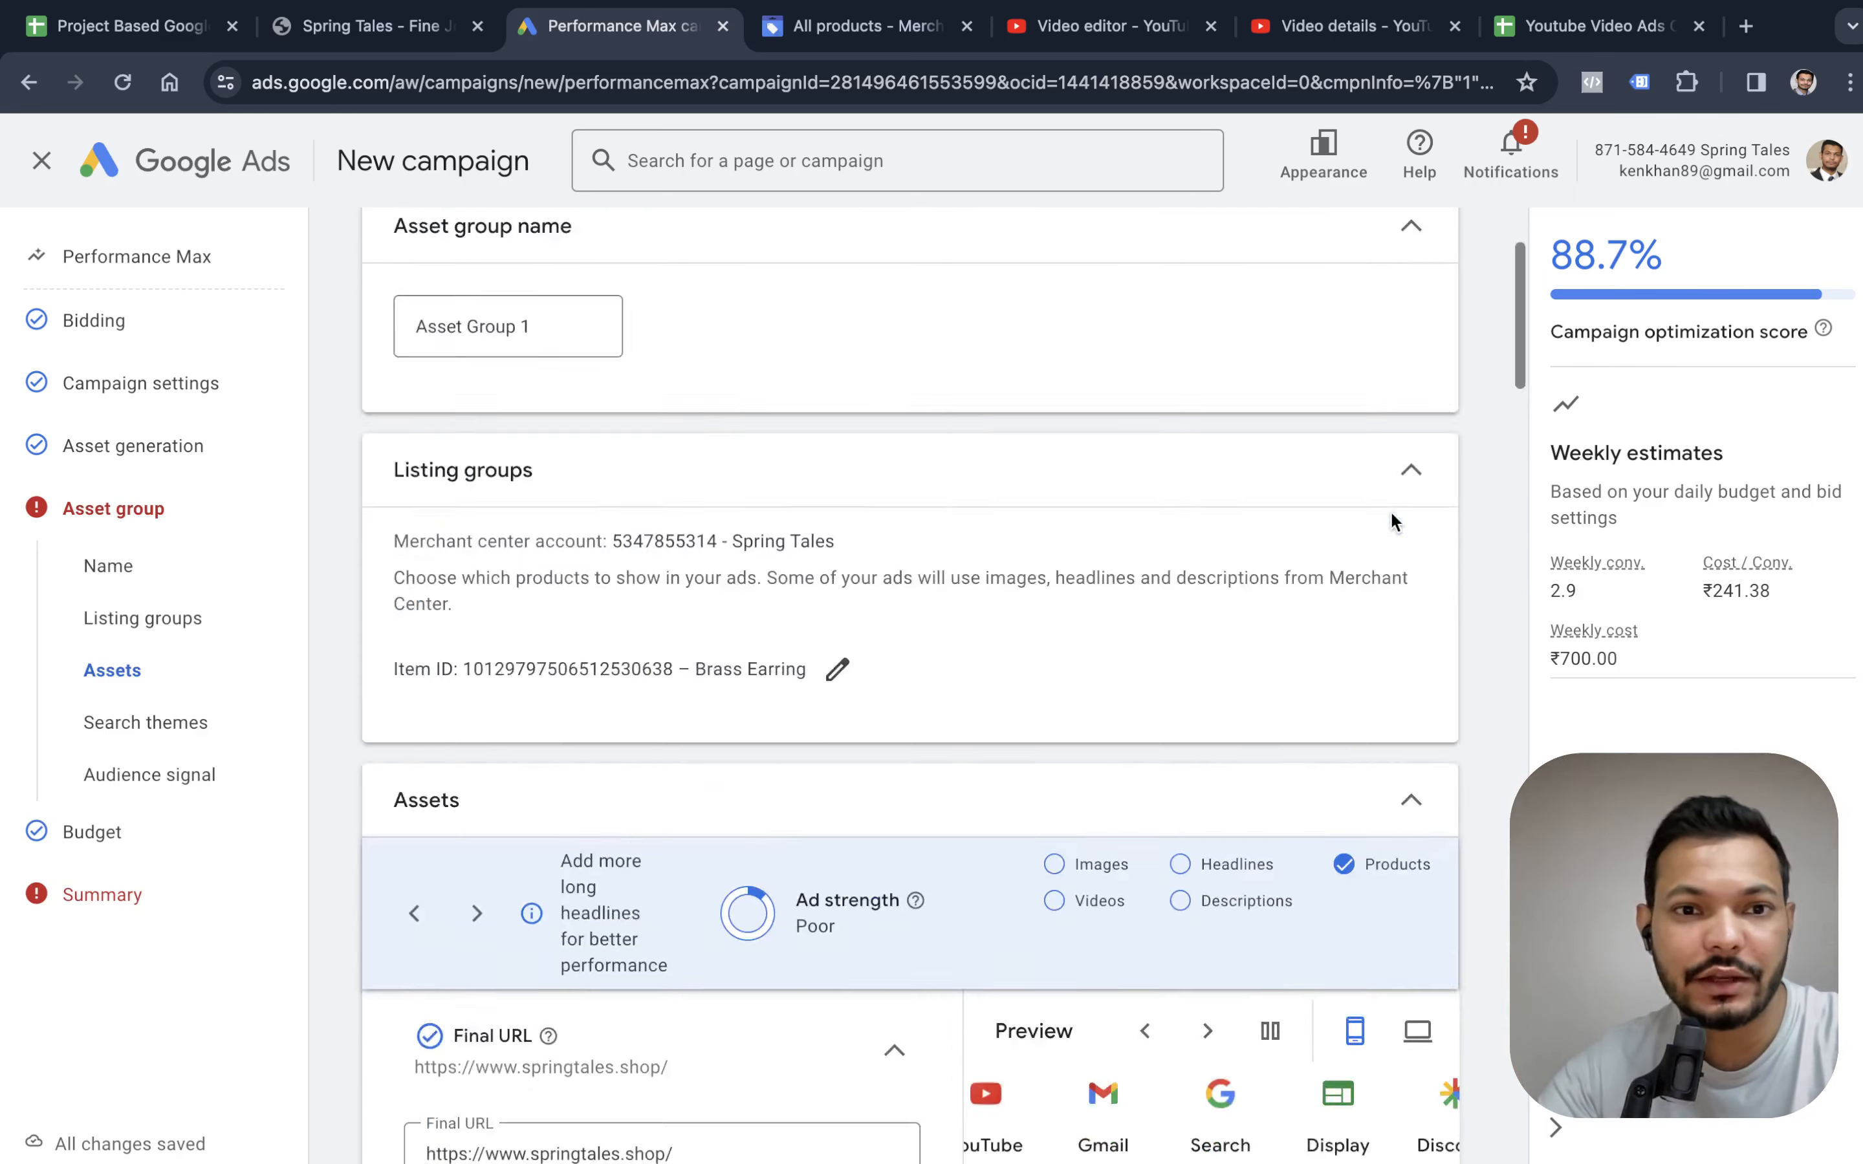
{"action": "left_click", "coordinate": [587, 676]}
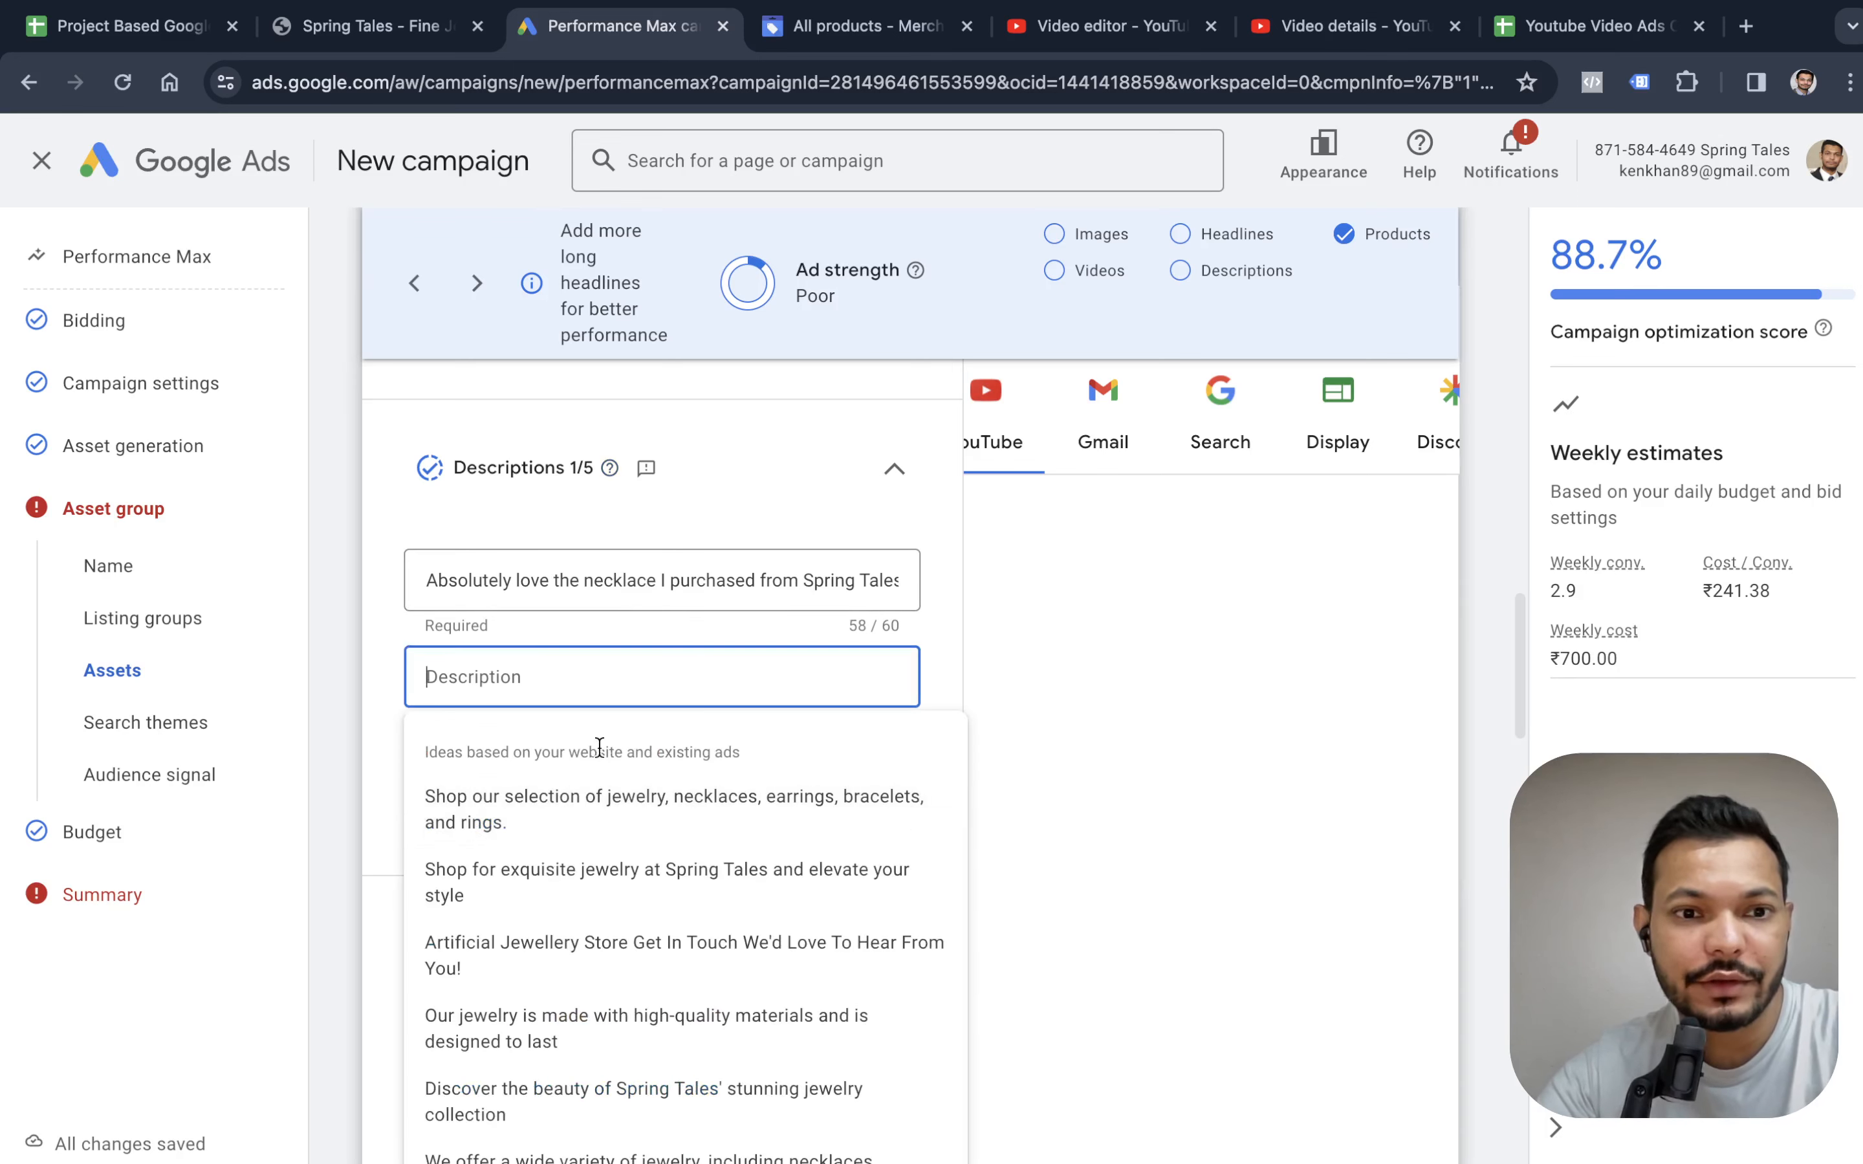
{"action": "left_click", "coordinate": [603, 802]}
Go through the signals and the custom budget again to return to the campaign's publishing summary.
{"action": "scroll", "coordinate": [1268, 790], "scroll_direction": "down", "scroll_amount": 15}
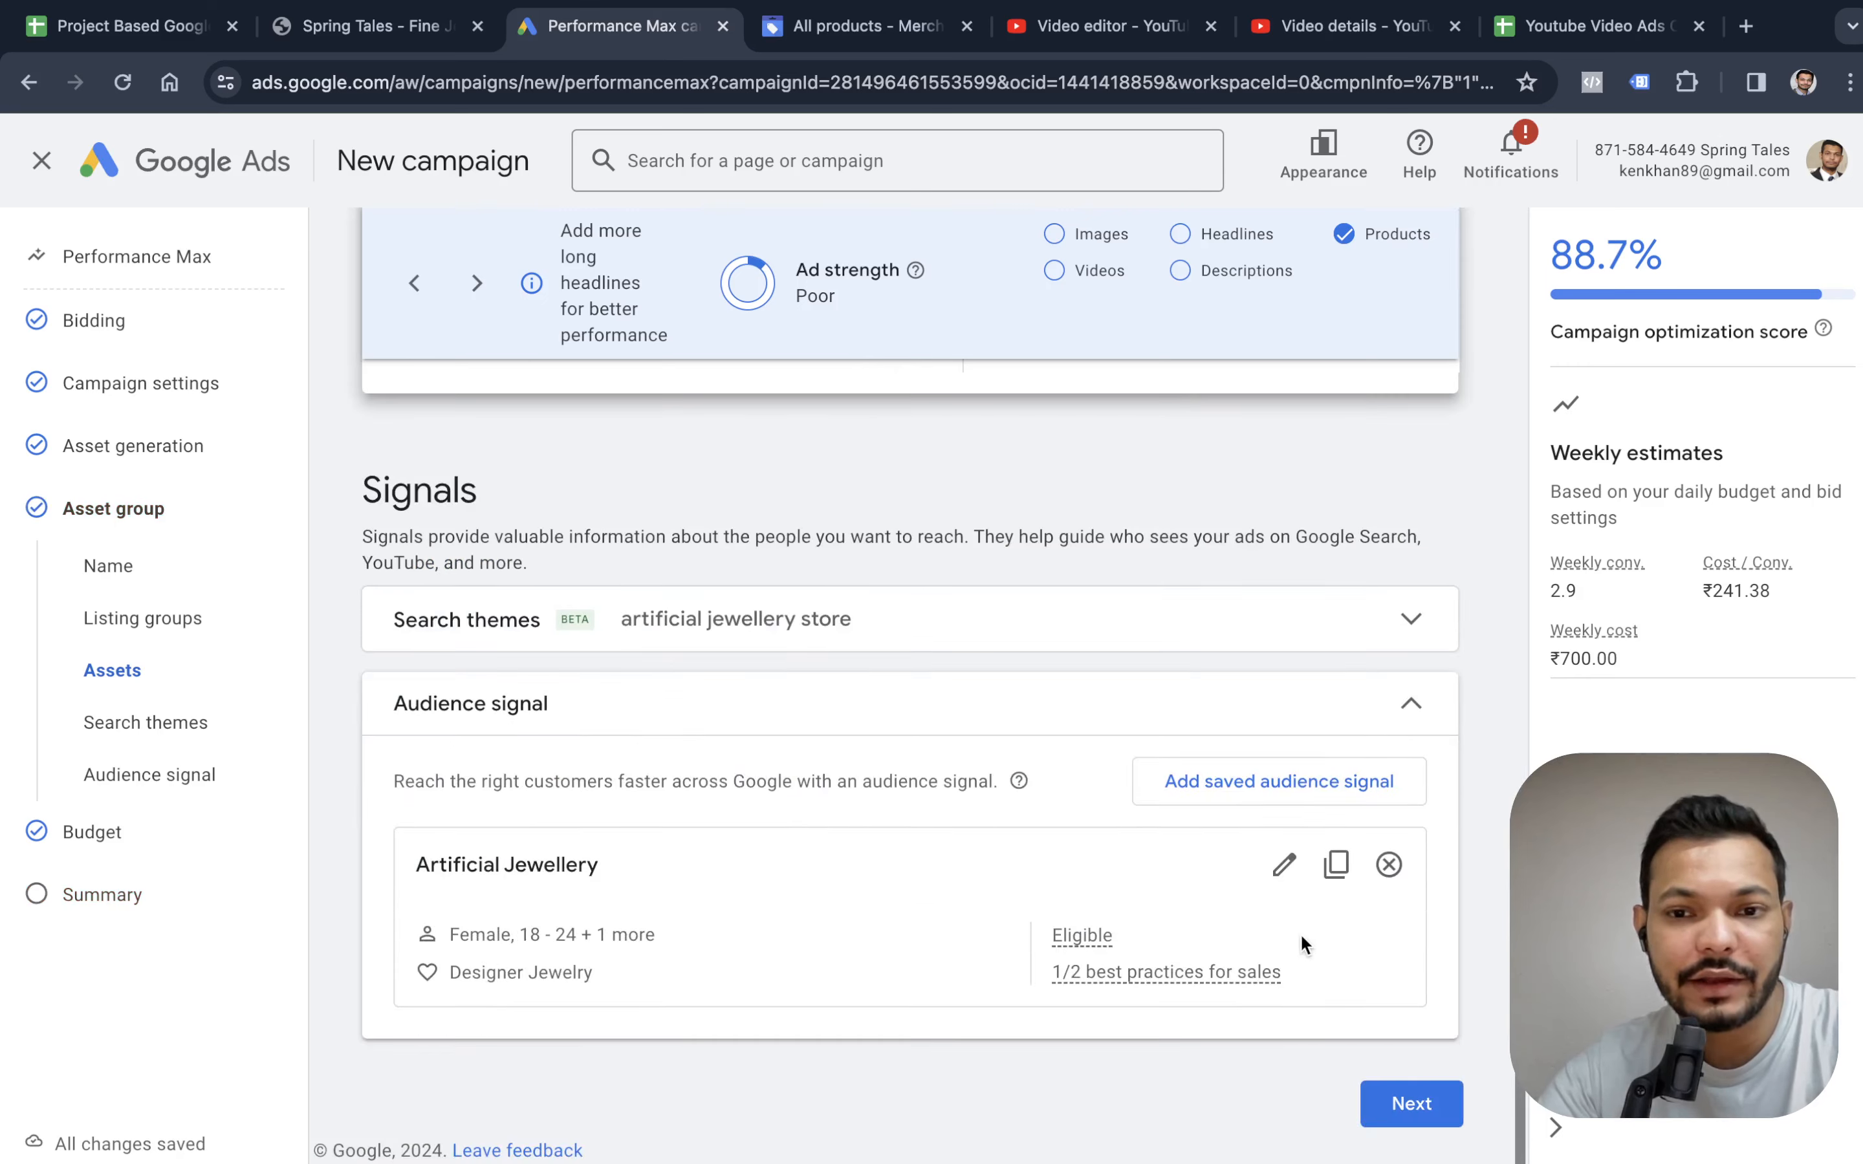
{"action": "left_click", "coordinate": [1392, 1106]}
{"action": "scroll", "coordinate": [1392, 996], "scroll_direction": "down", "scroll_amount": 1}
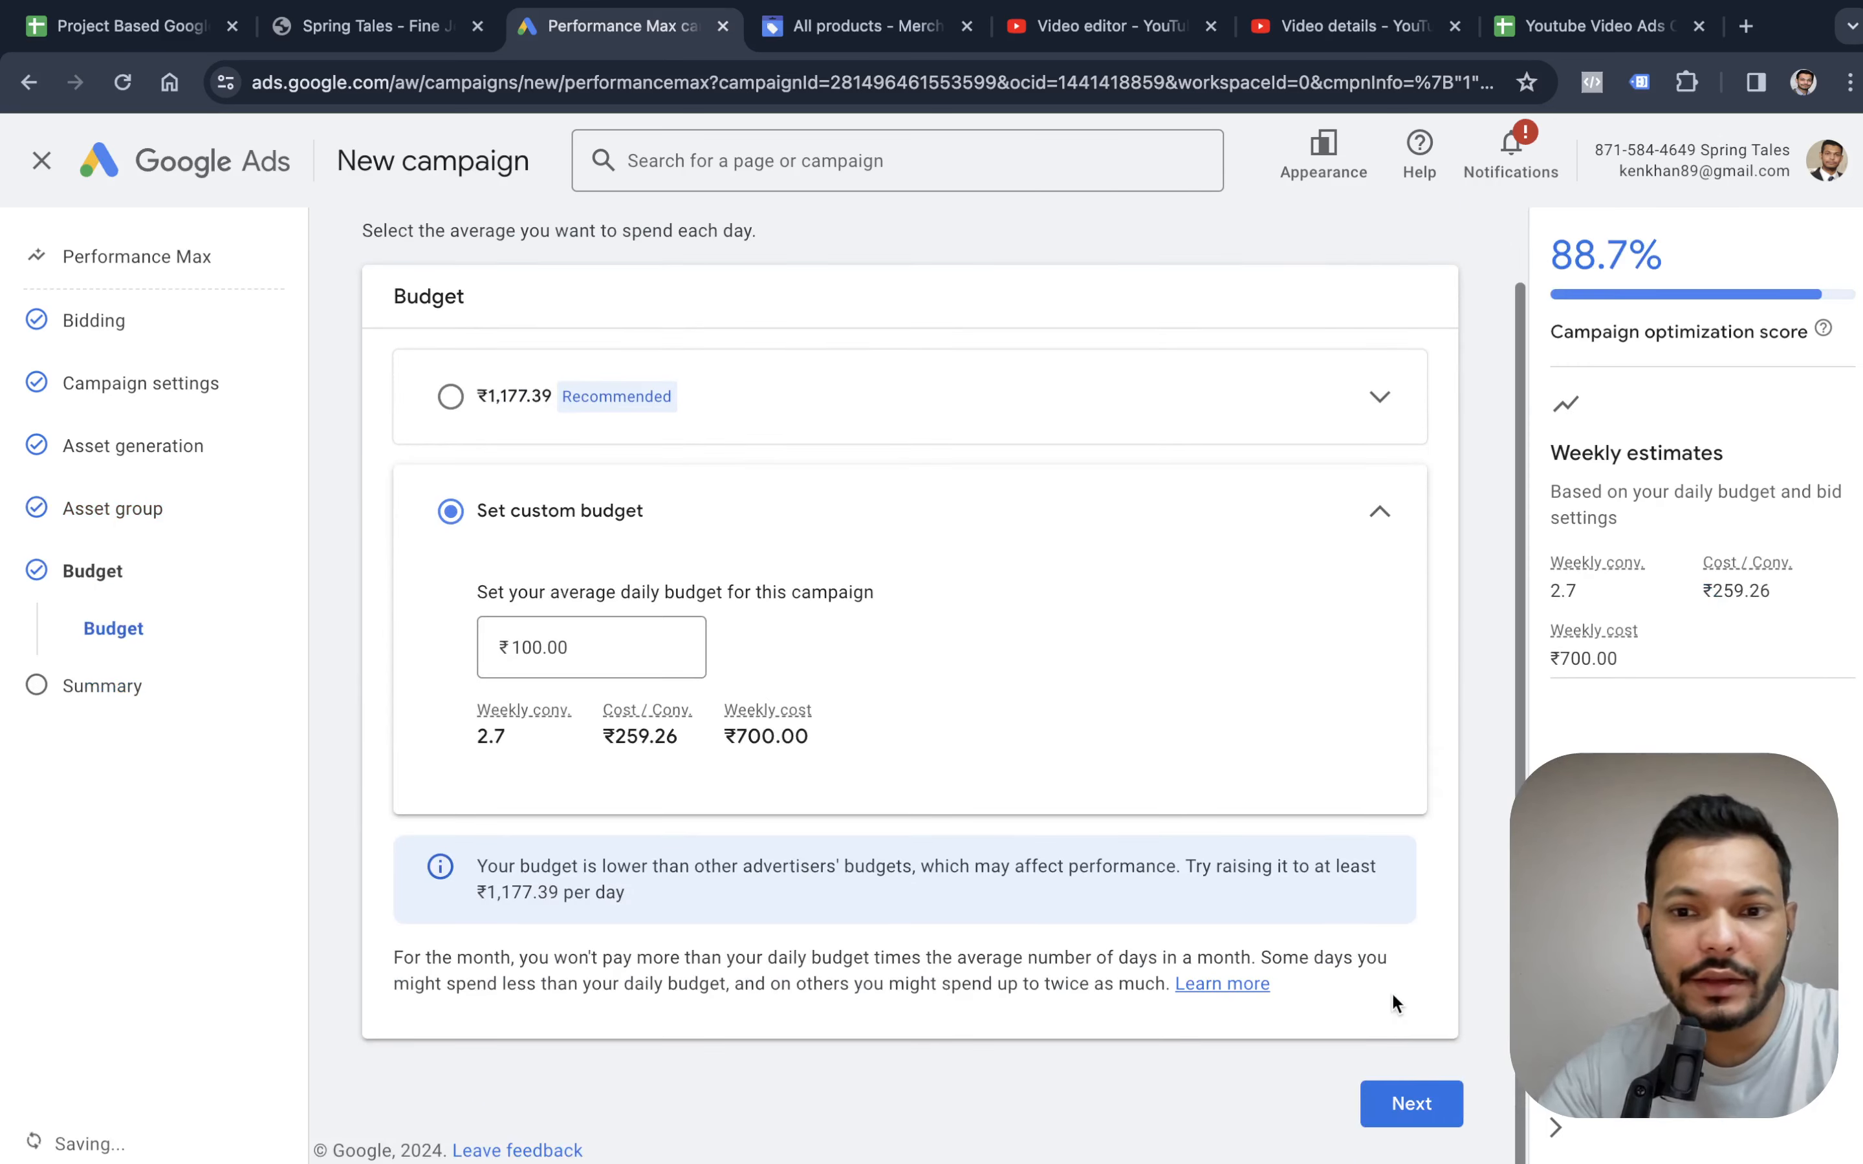
{"action": "left_click", "coordinate": [1405, 1106]}
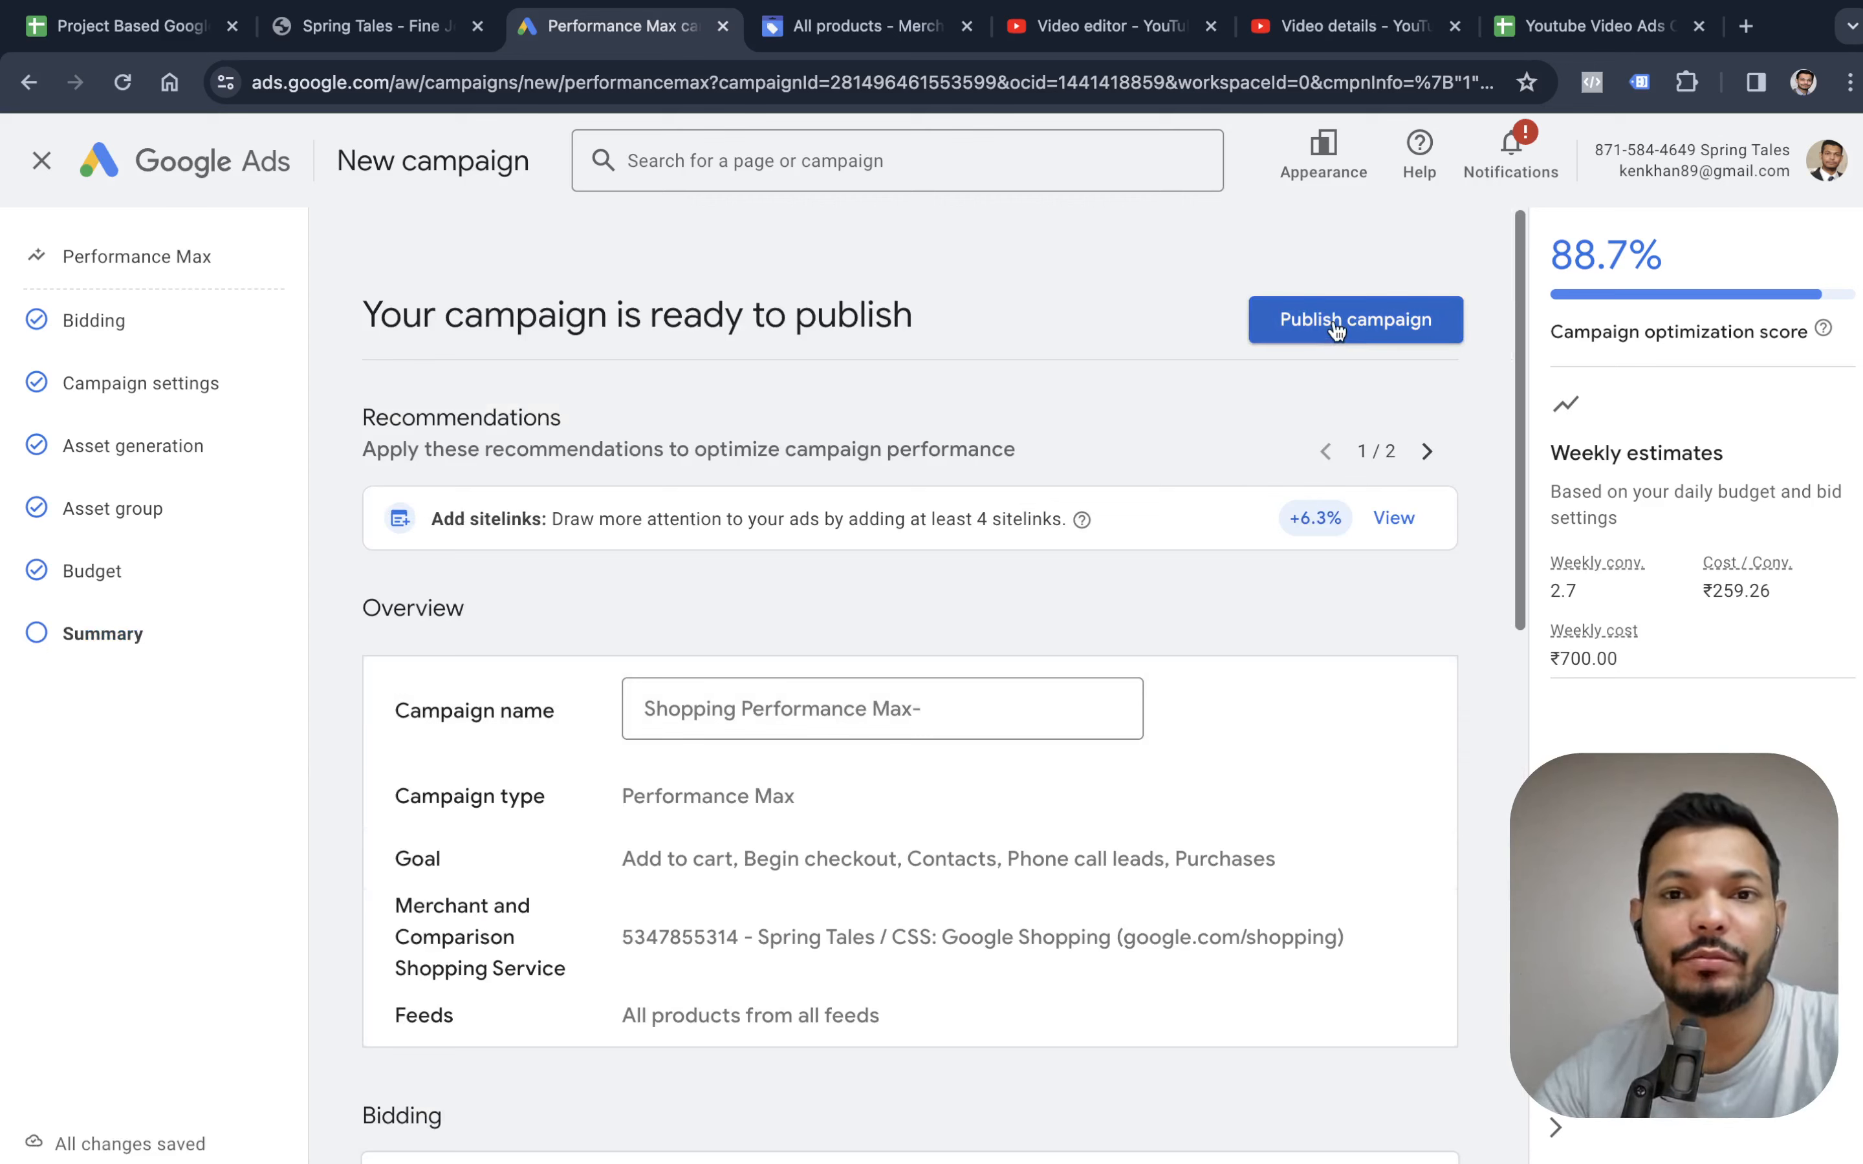
Switch to the Project Based Google Ads training spreadsheet and review the video, PPT and exercises for Google Shopping Module 5.
{"action": "key", "text": "super+1"}
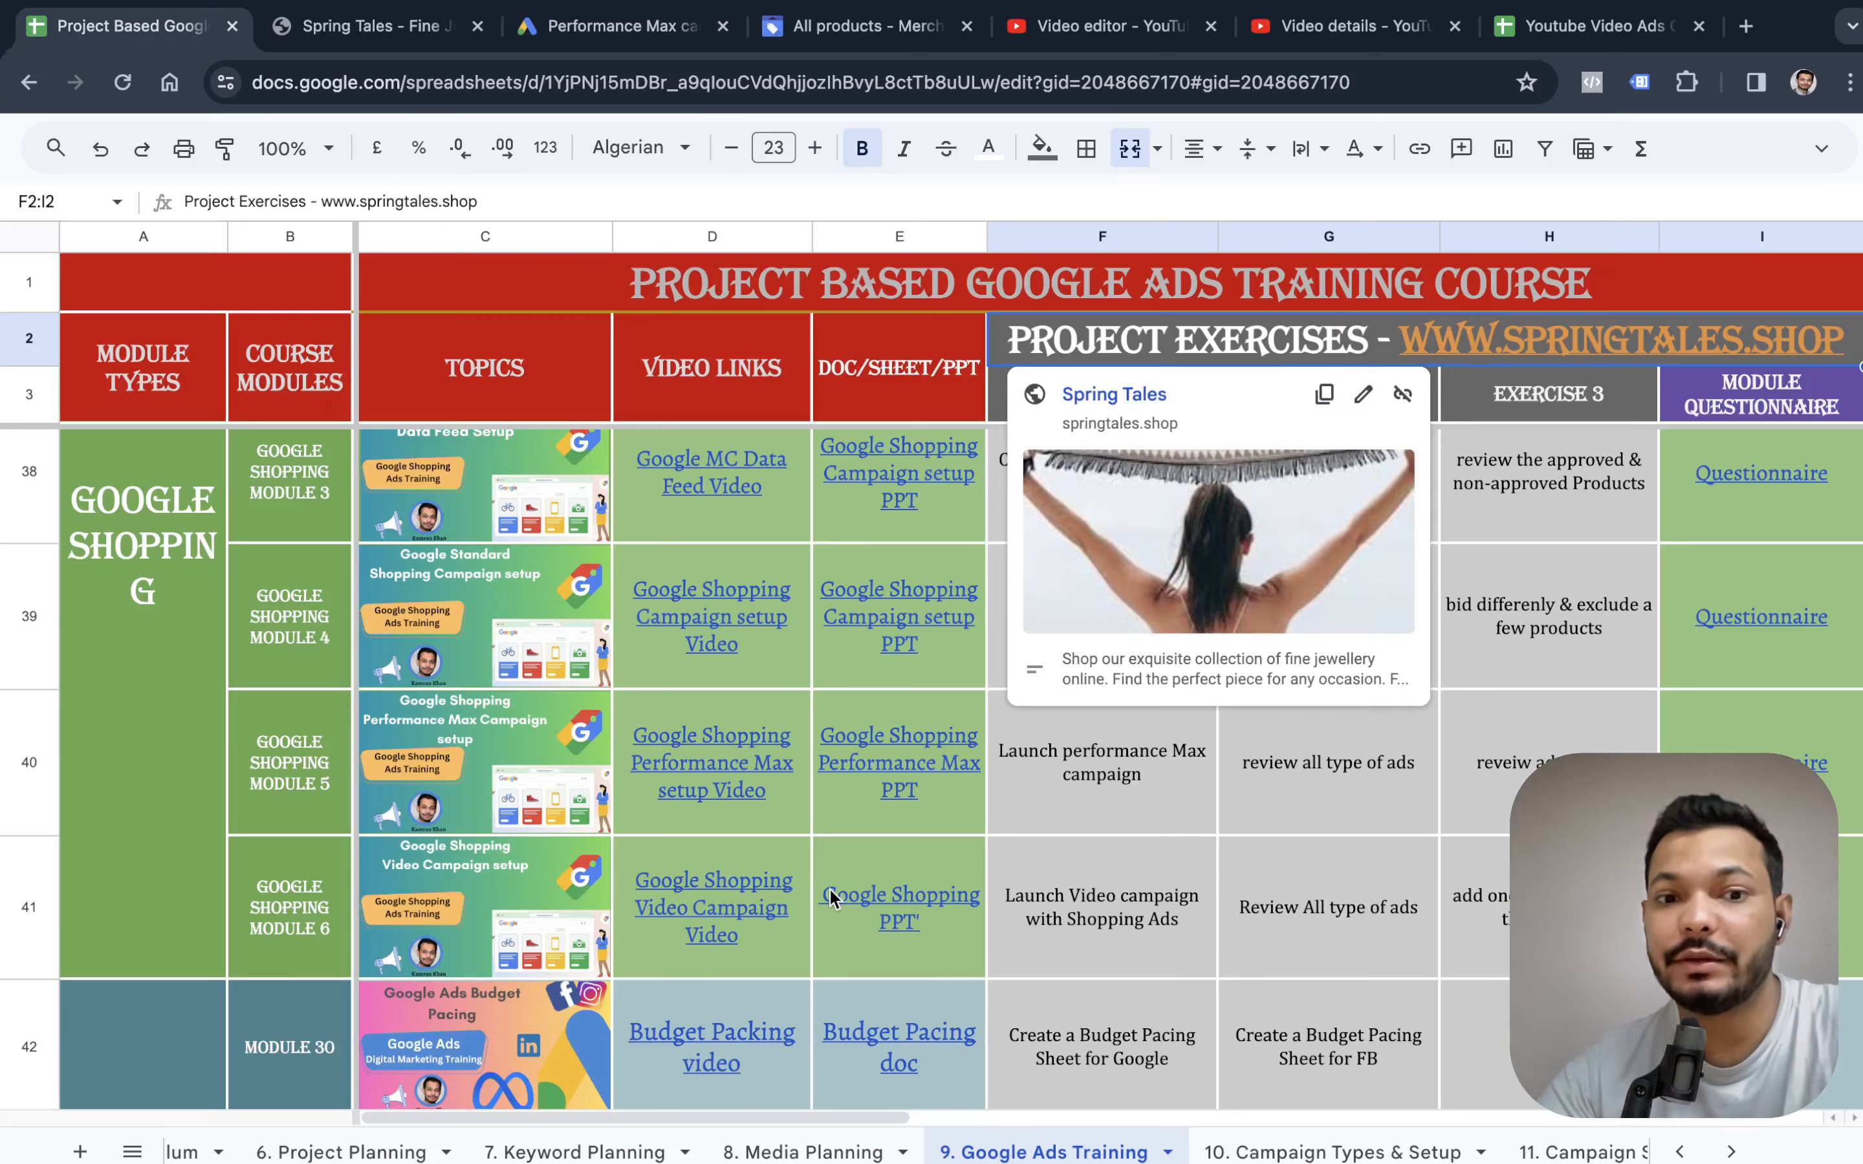
{"action": "scroll", "coordinate": [839, 893], "scroll_direction": "down", "scroll_amount": 6}
{"action": "scroll", "coordinate": [863, 812], "scroll_direction": "up", "scroll_amount": 7}
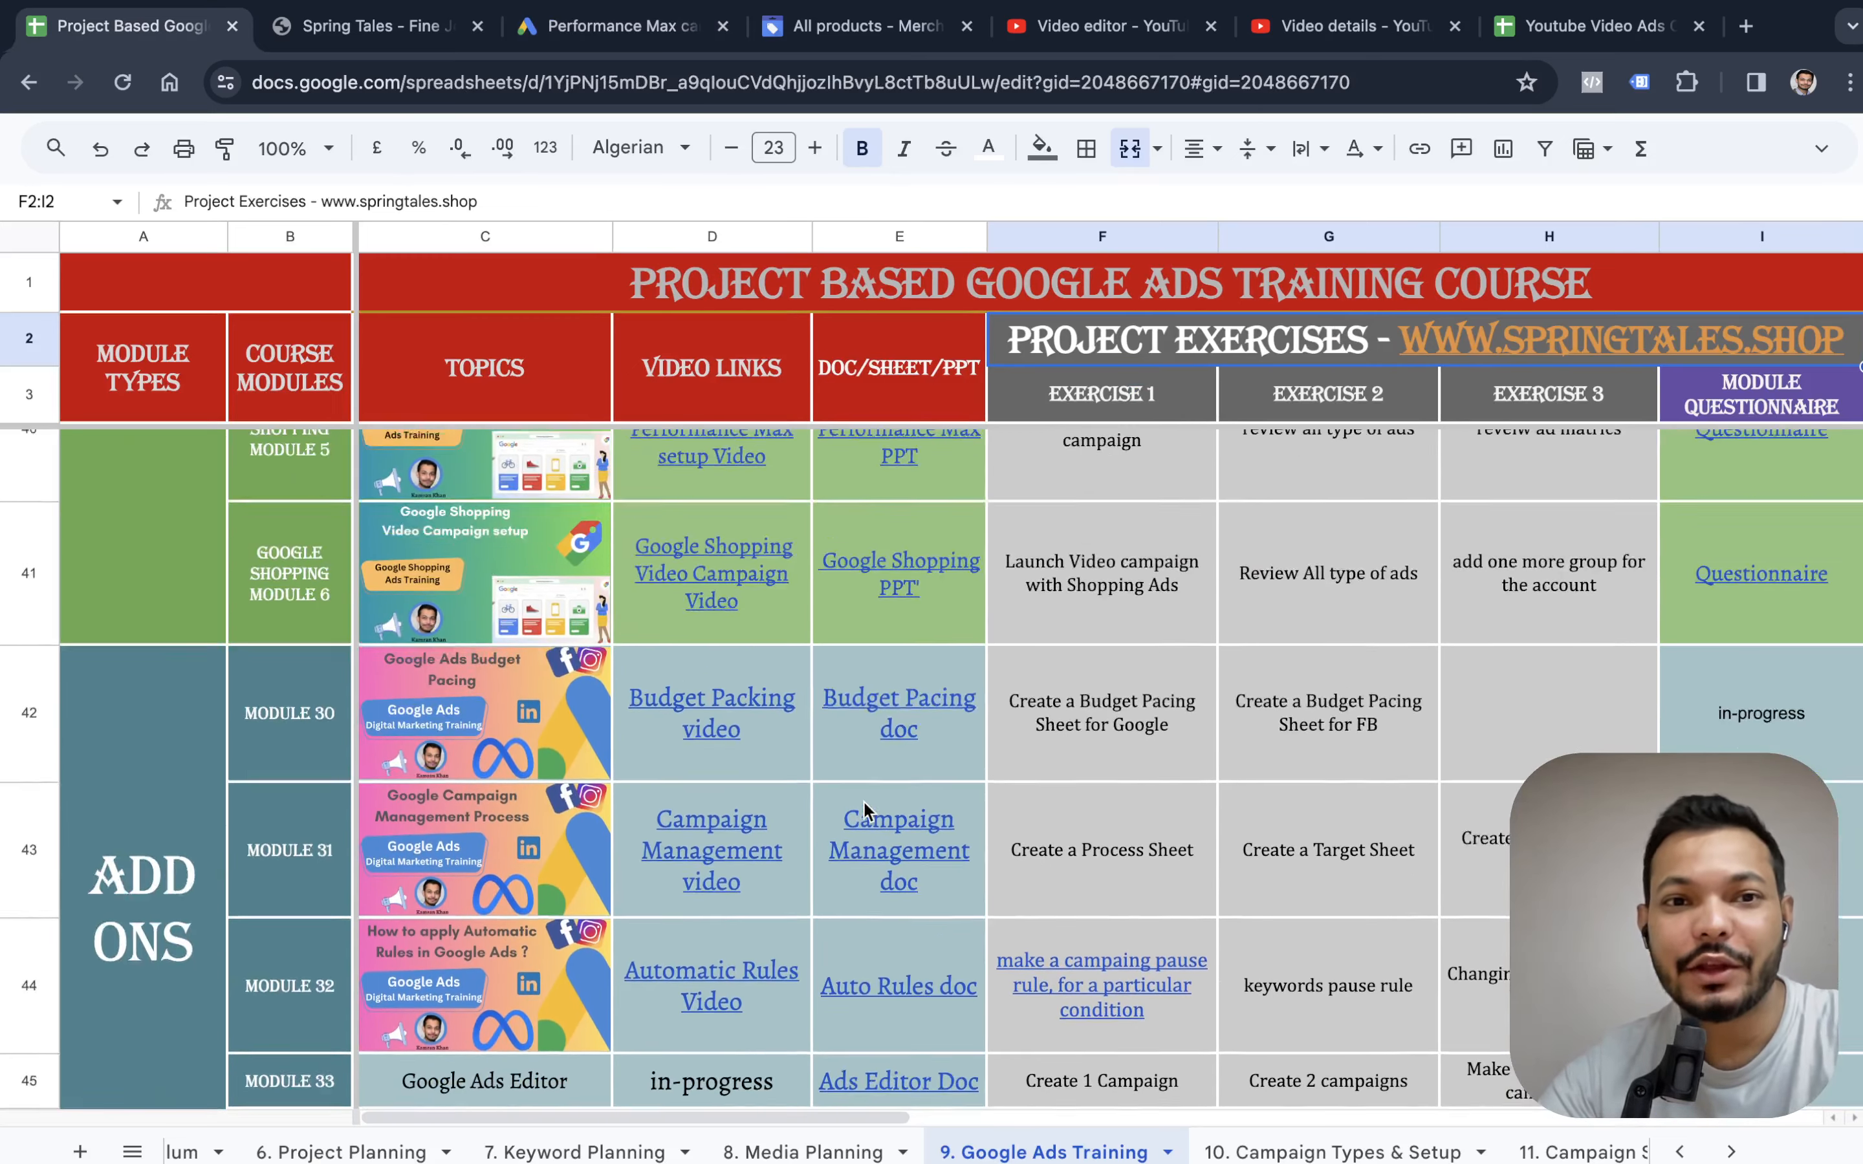
{"action": "left_click", "coordinate": [776, 890]}
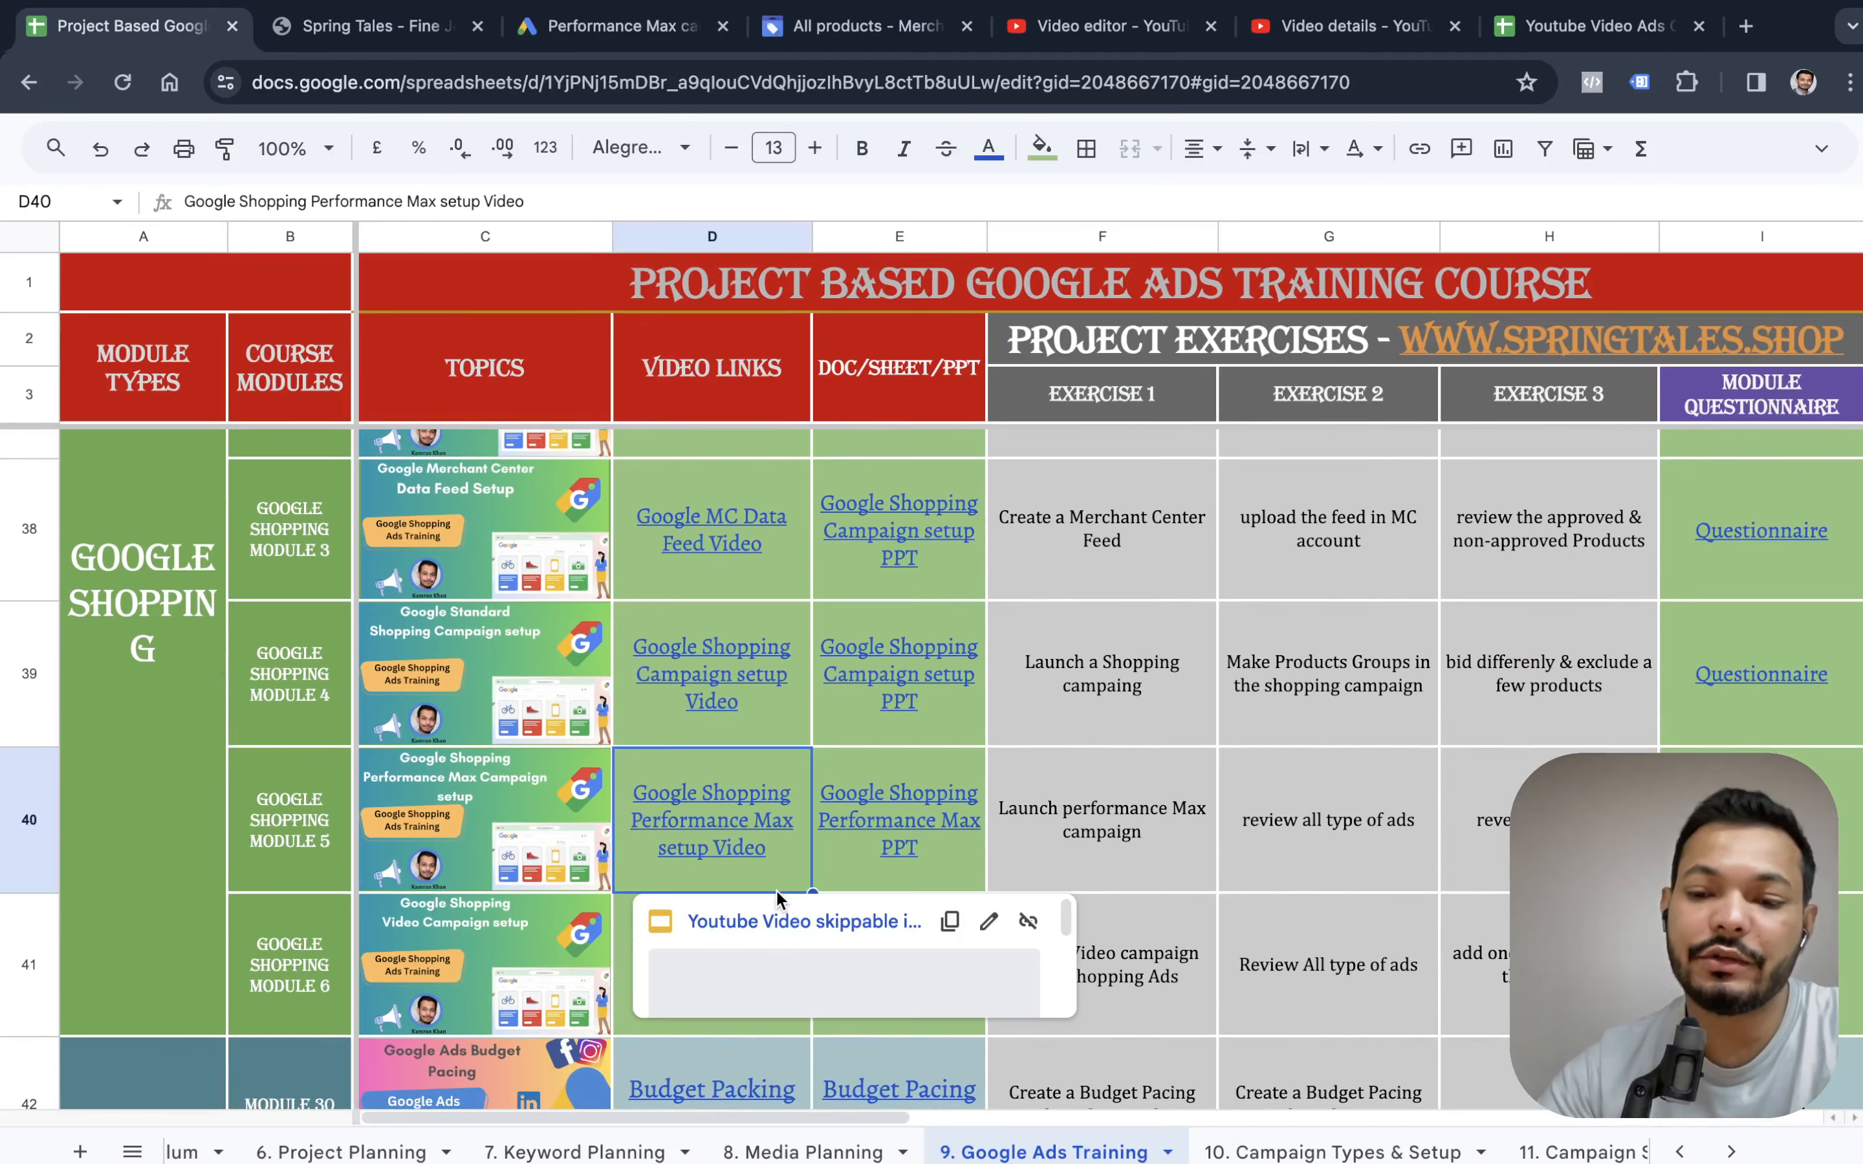
{"action": "key", "text": "Right"}
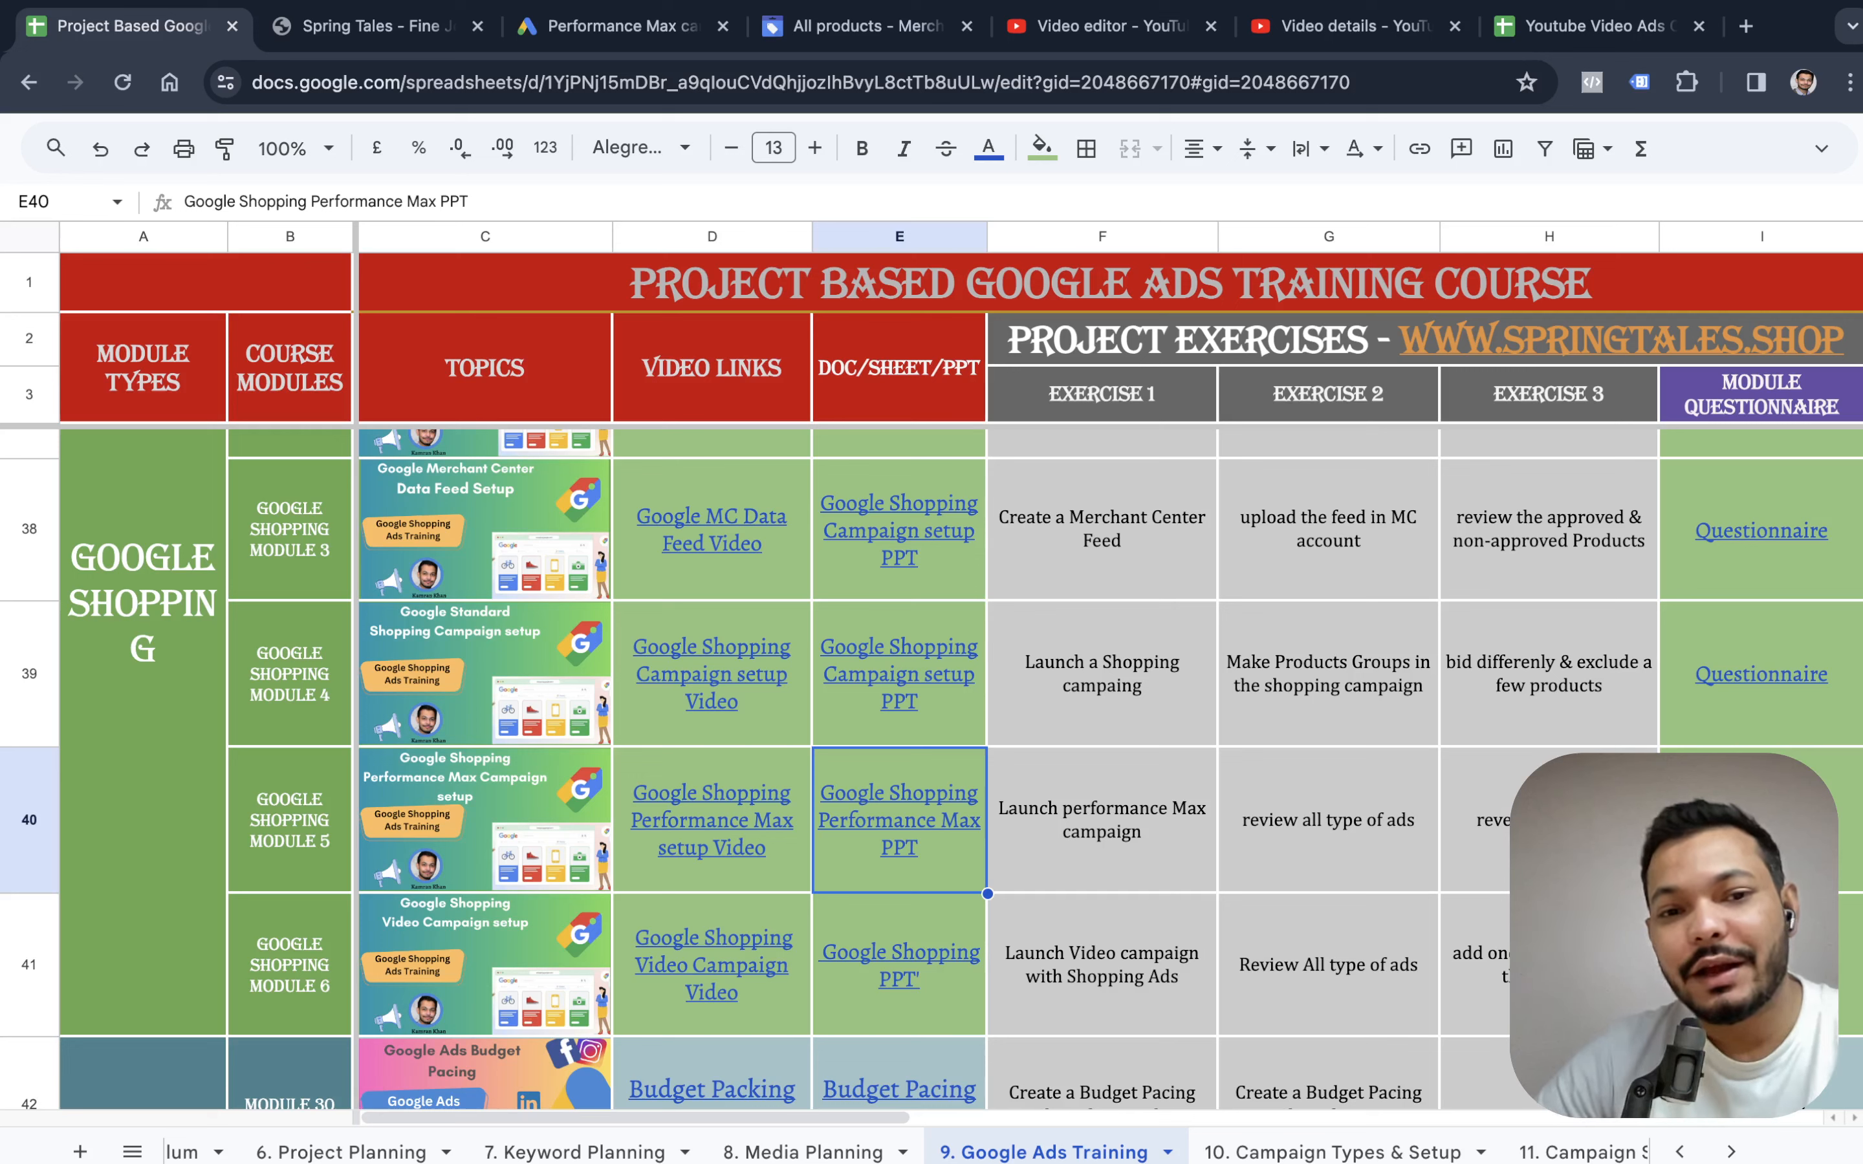
{"action": "key", "text": "Right"}
{"action": "key", "text": "shift+Right"}
{"action": "key", "text": "shift+Right"}
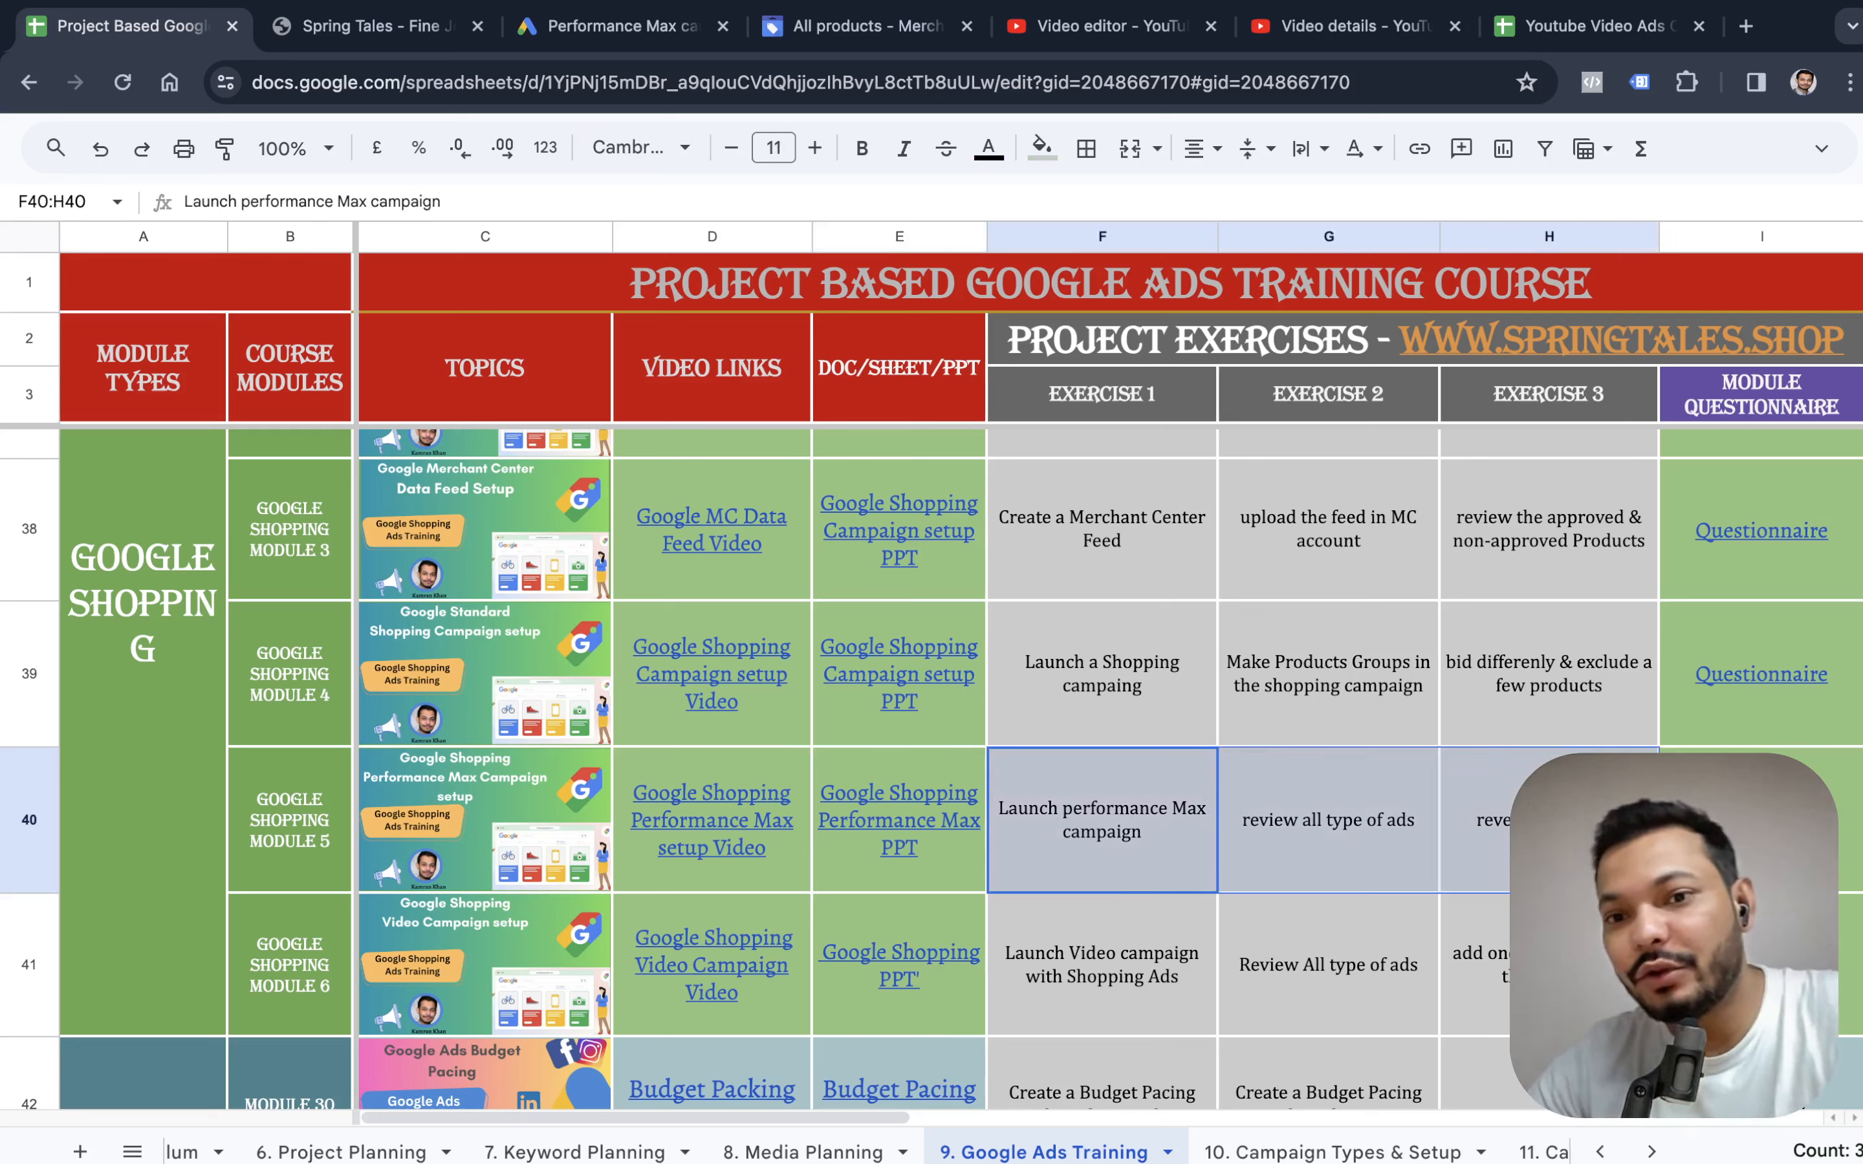
{"action": "key", "text": "Left"}
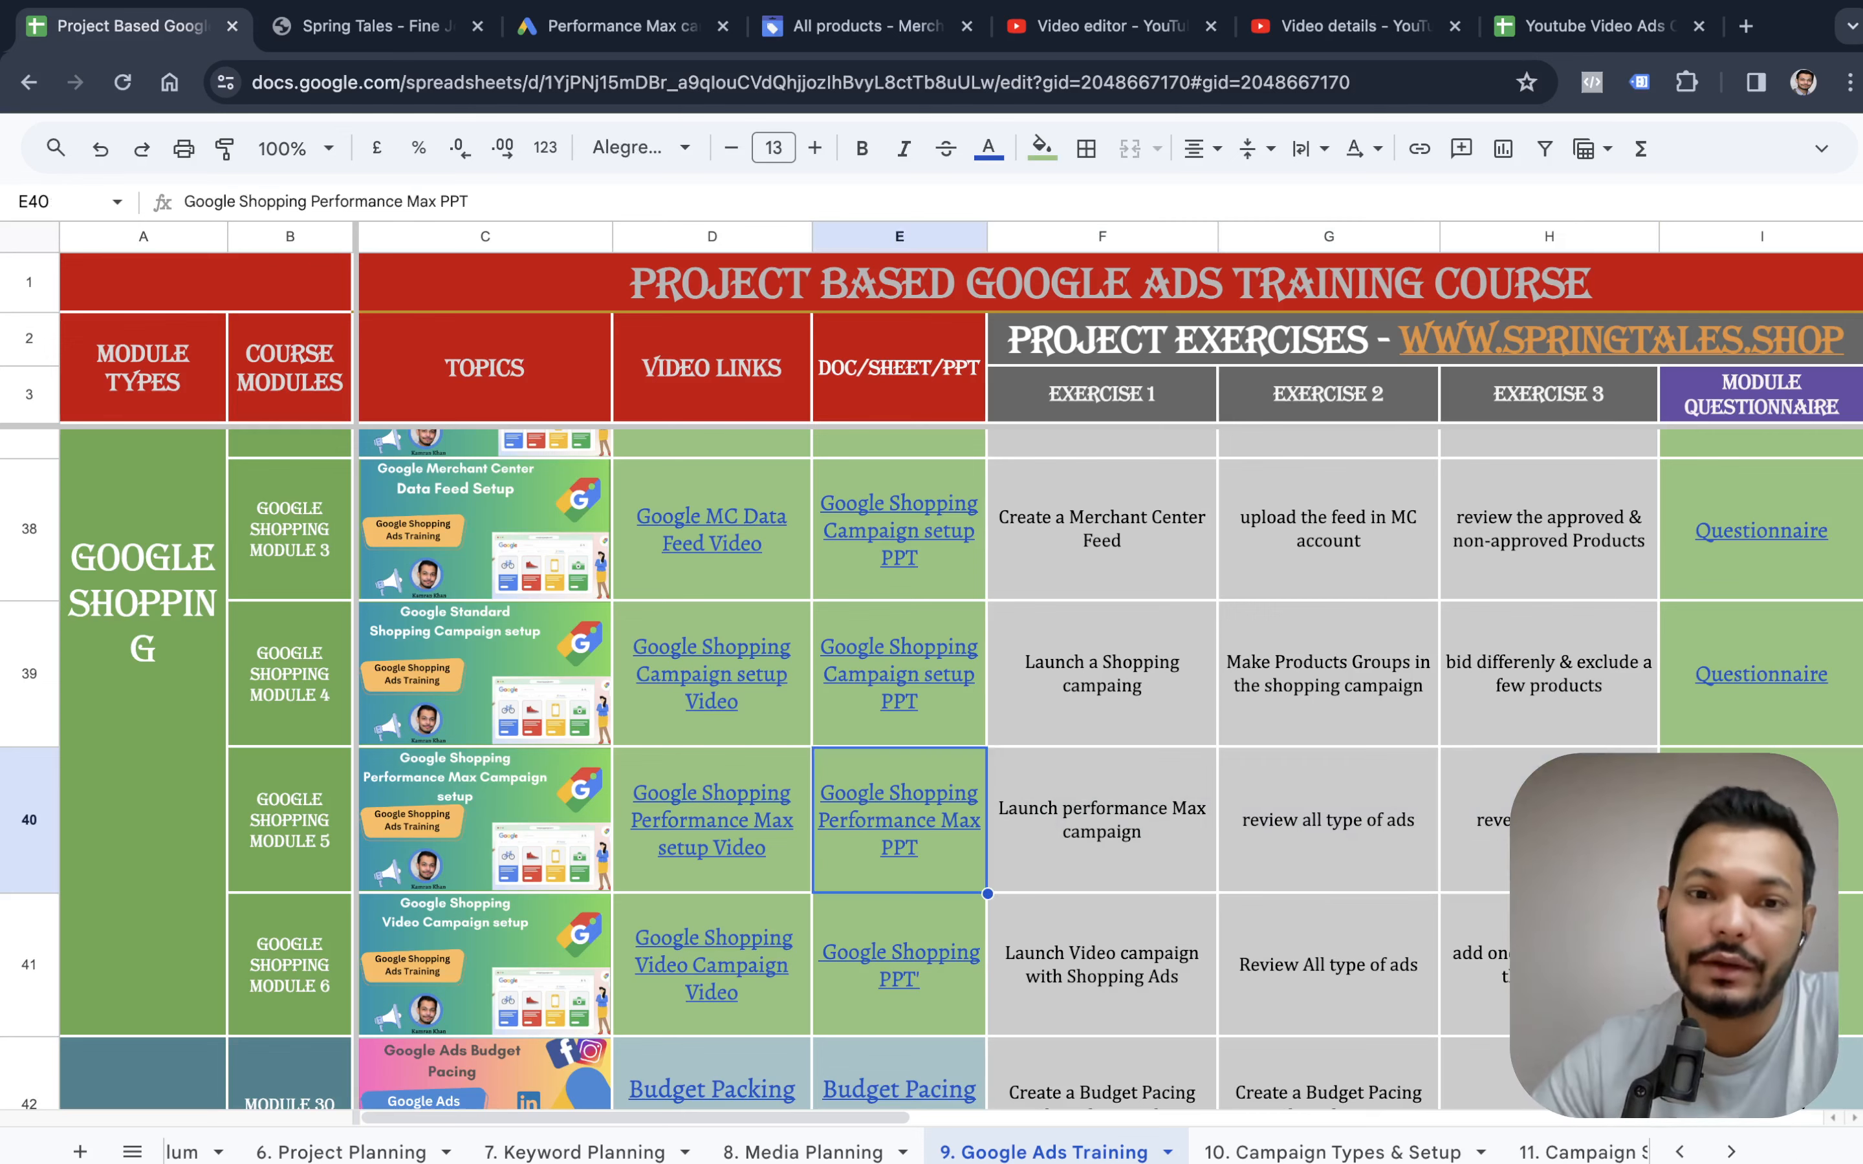
{"action": "key", "text": "Right"}
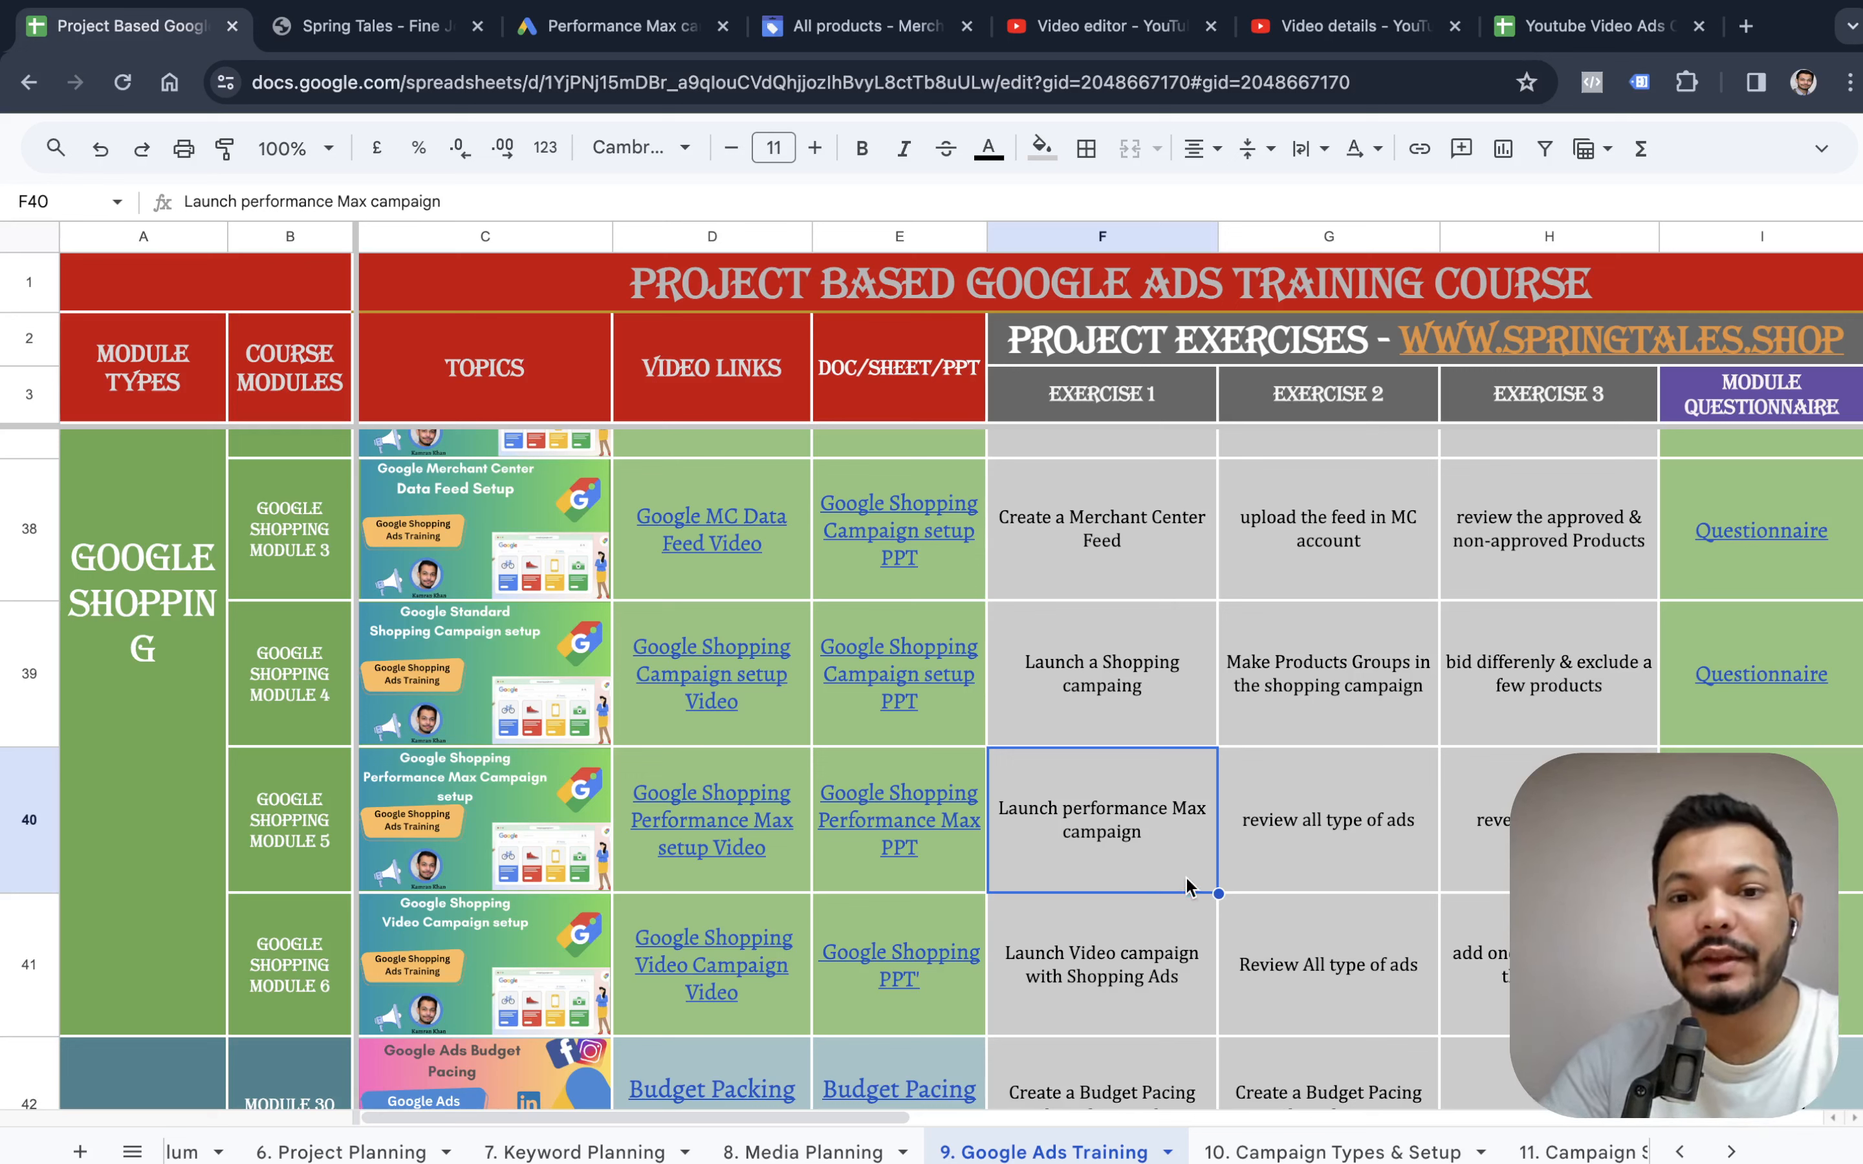
Append "without product" to the "Launch performance Max campaign" exercise in cell F40.
{"action": "double_click", "coordinate": [1176, 841]}
{"action": "type", "text": "with"}
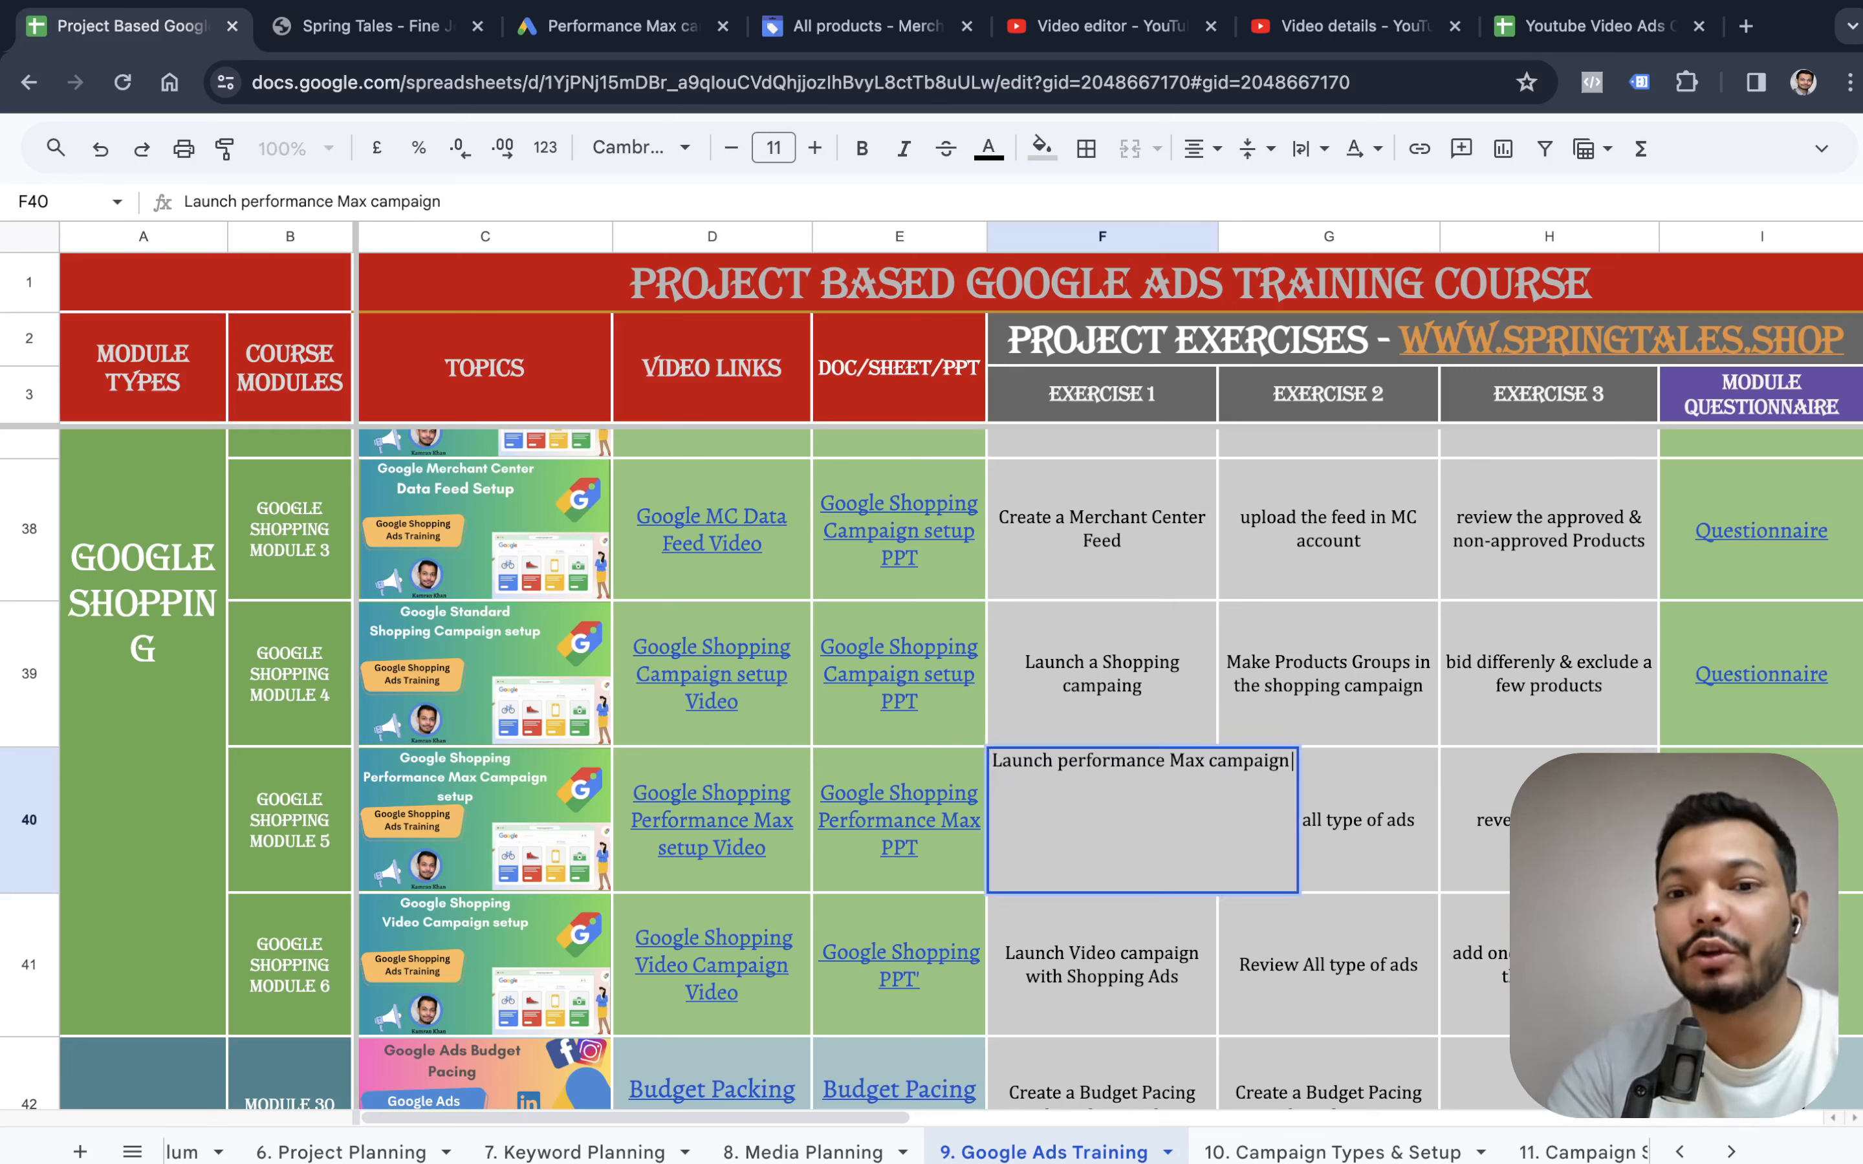
{"action": "key", "text": "BackSpace"}
{"action": "key", "text": "BackSpace"}
{"action": "type", "text": "thout r"}
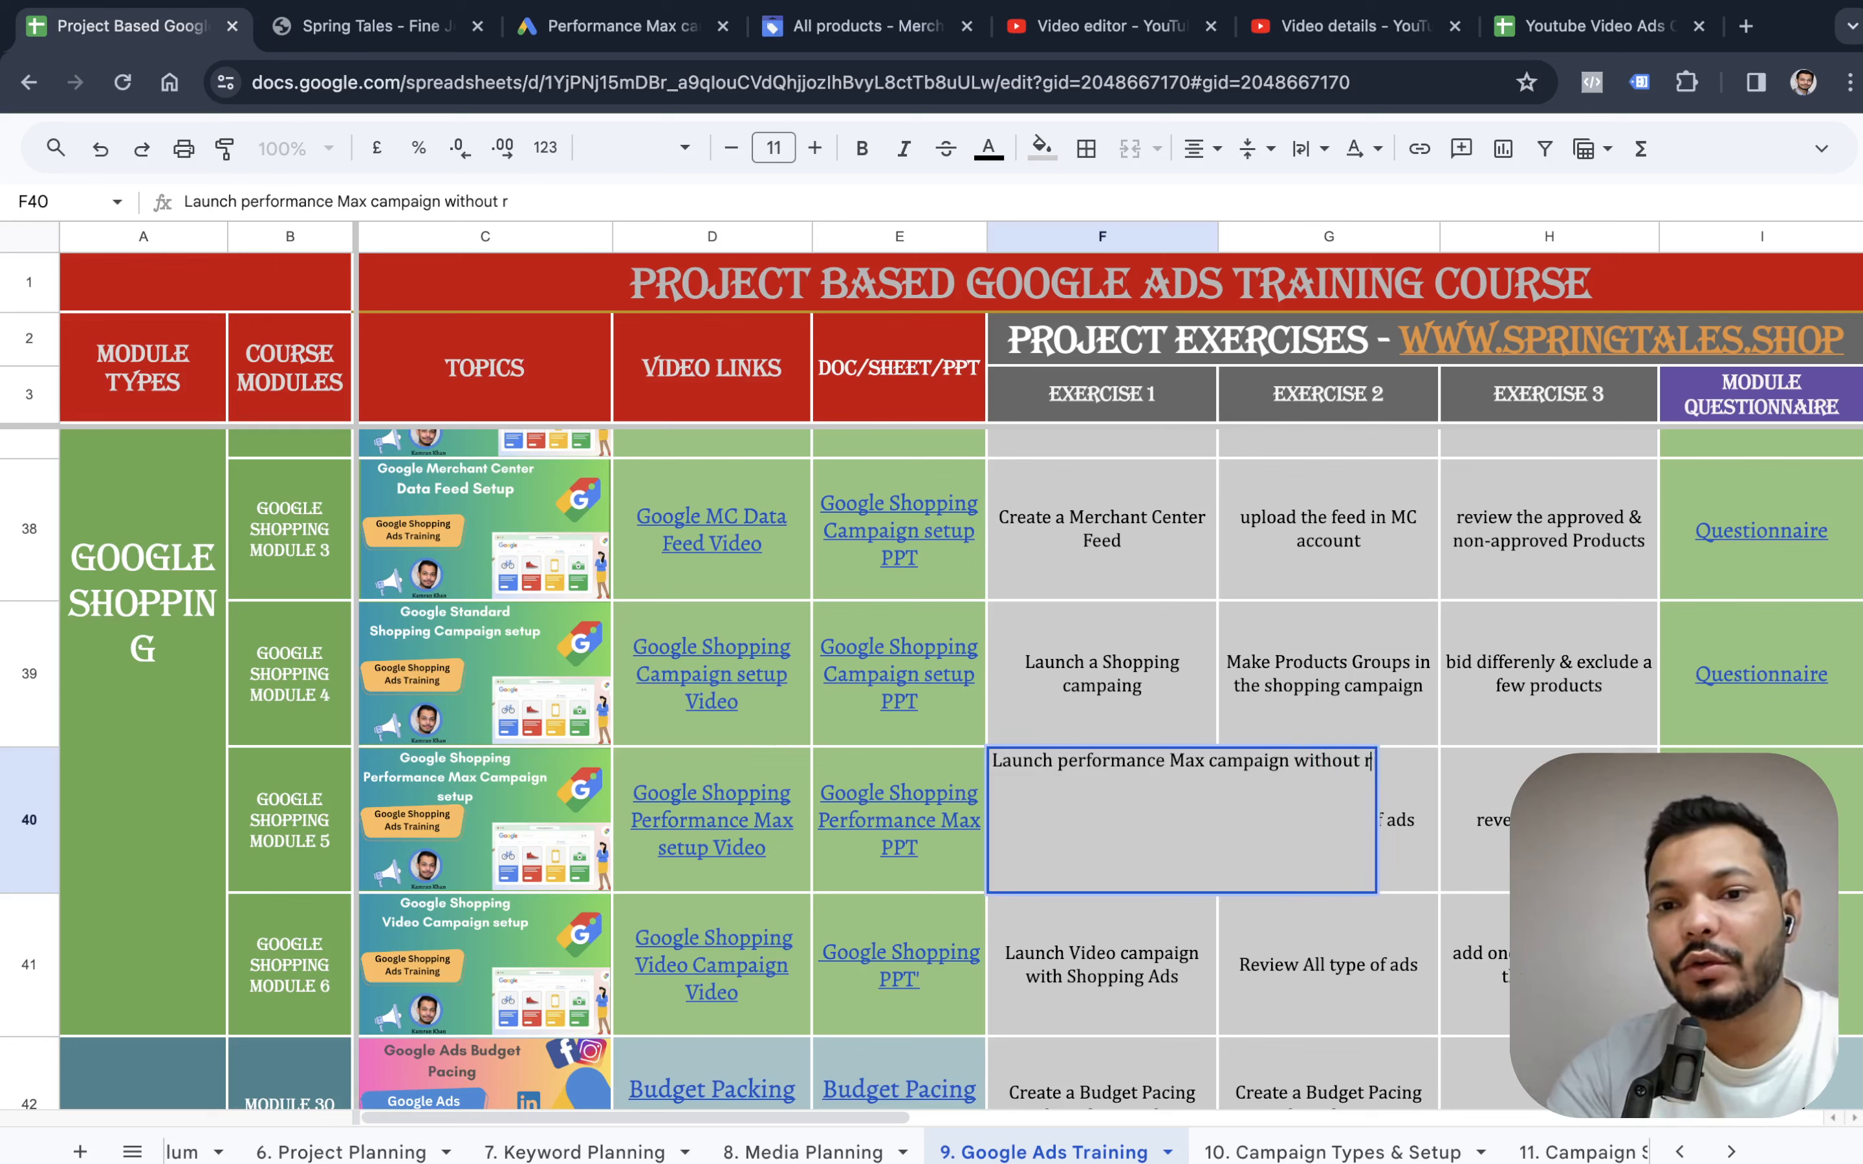
{"action": "key", "text": "BackSpace"}
{"action": "type", "text": "product"}
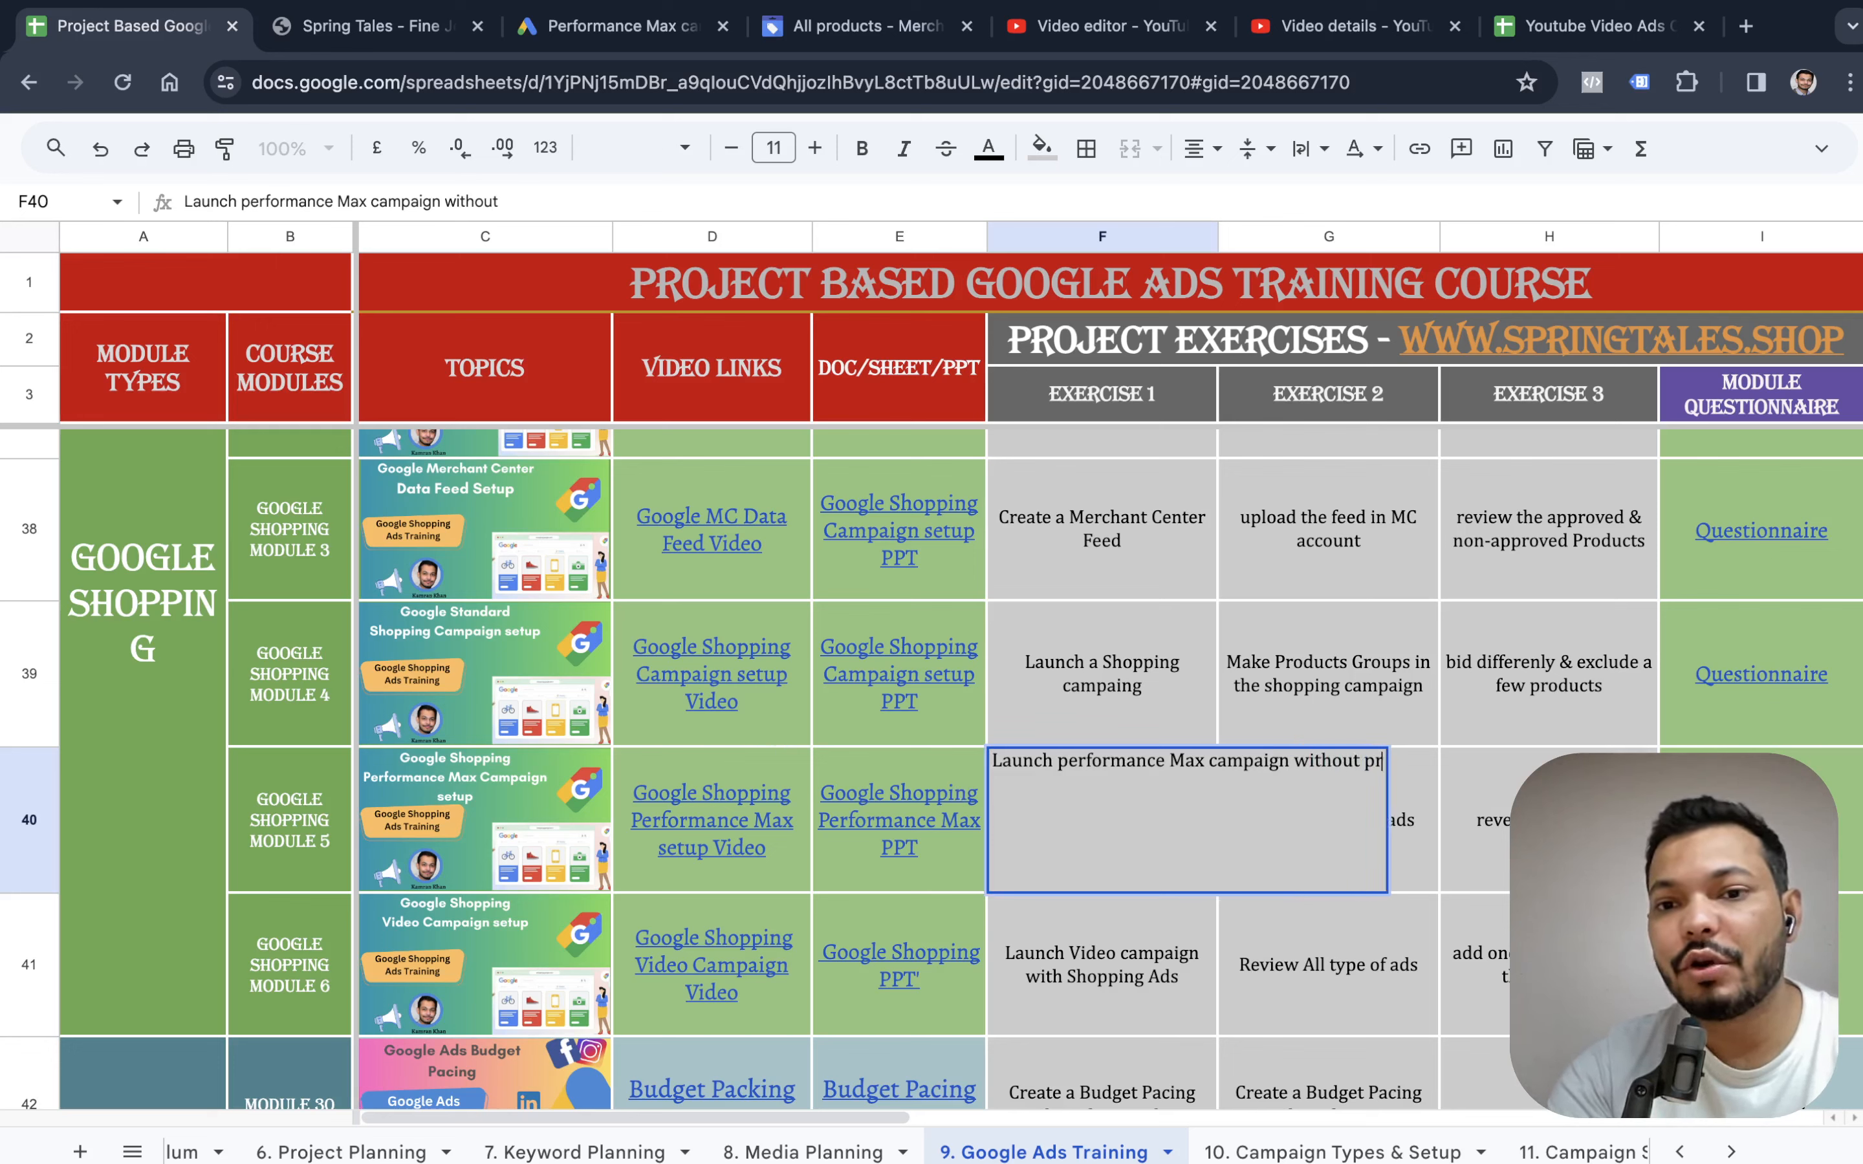